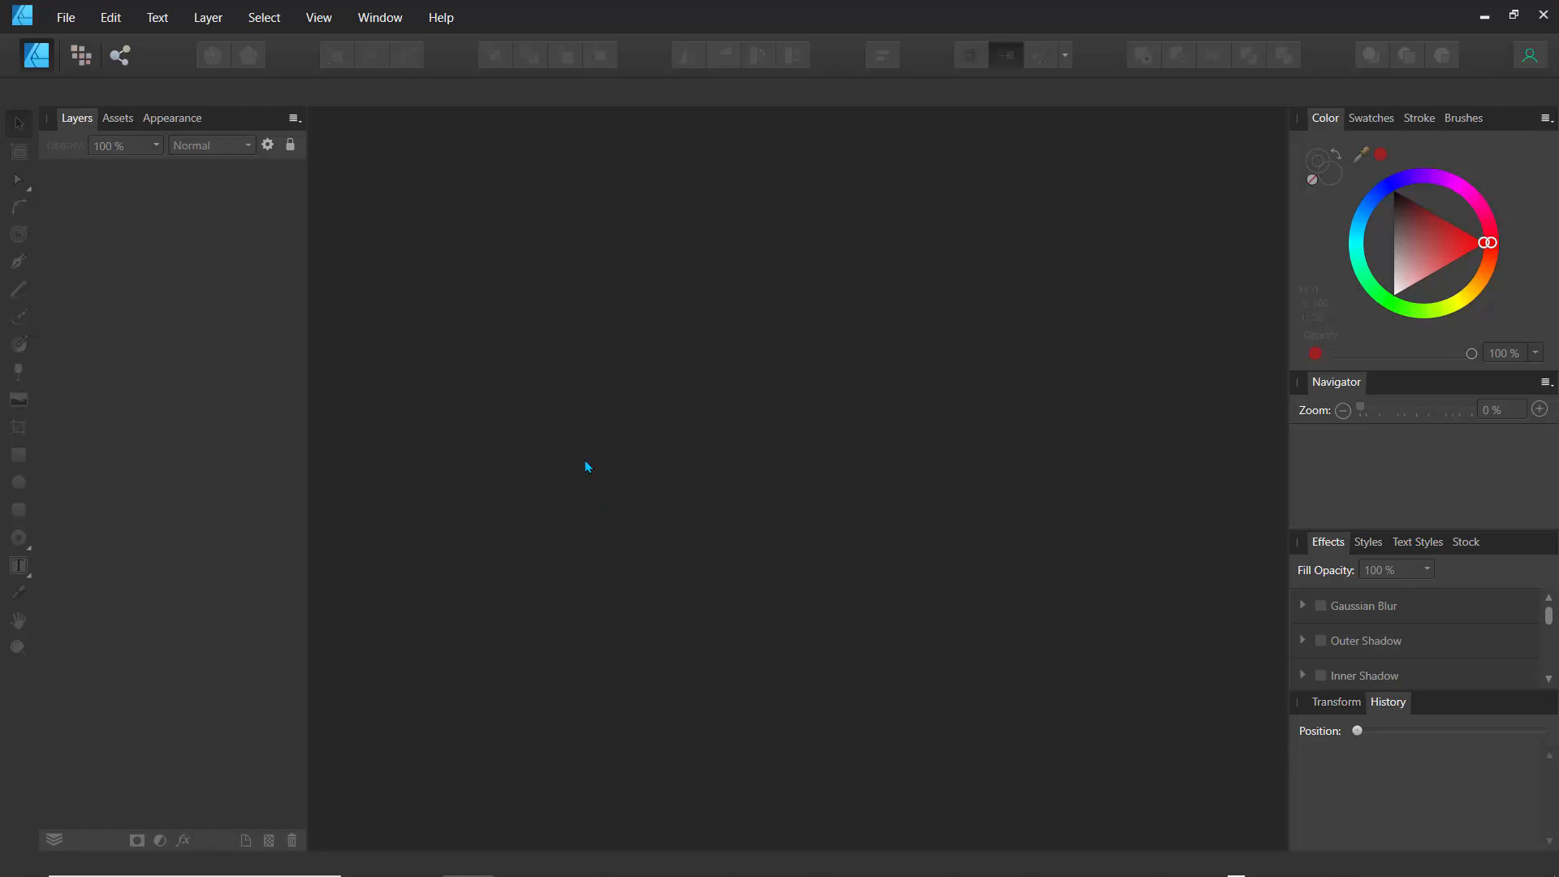
- Start a new document based on the A4 print preset
click(68, 25)
click(106, 64)
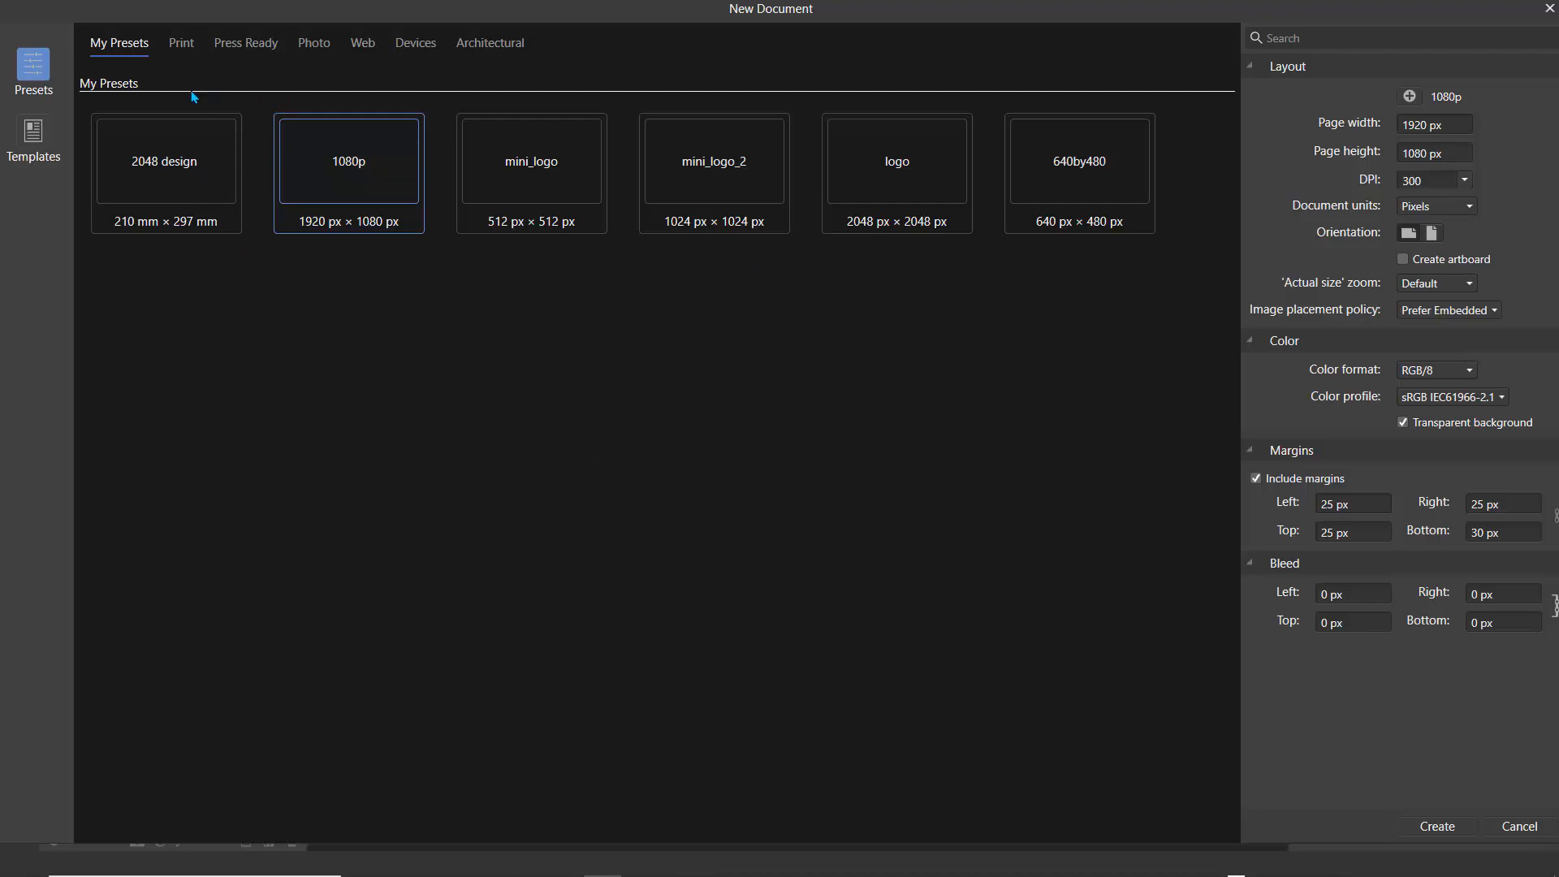
click(182, 45)
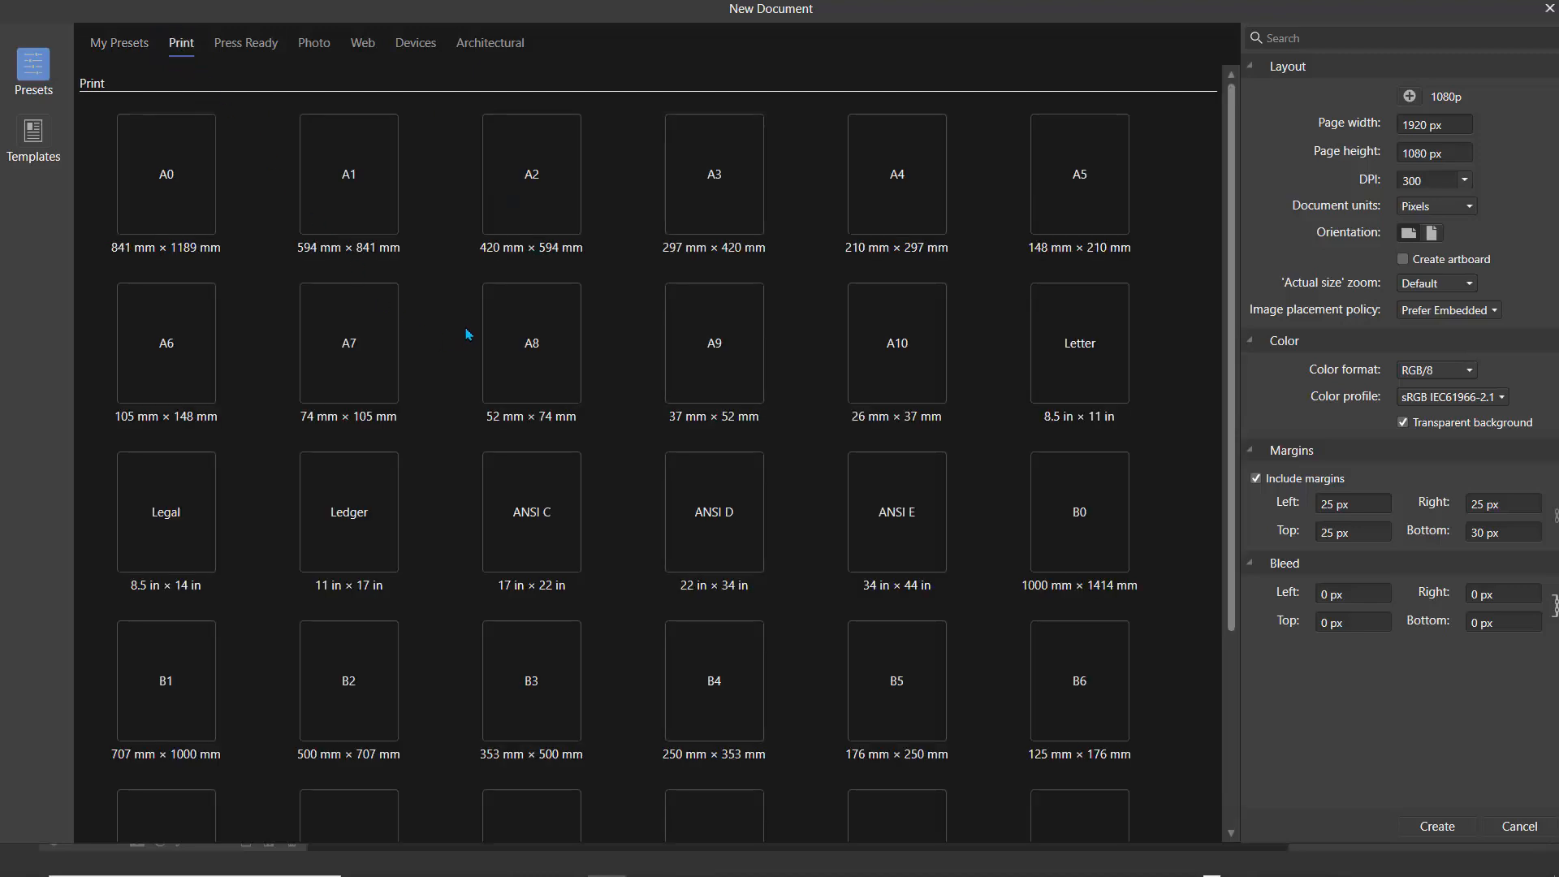
click(874, 214)
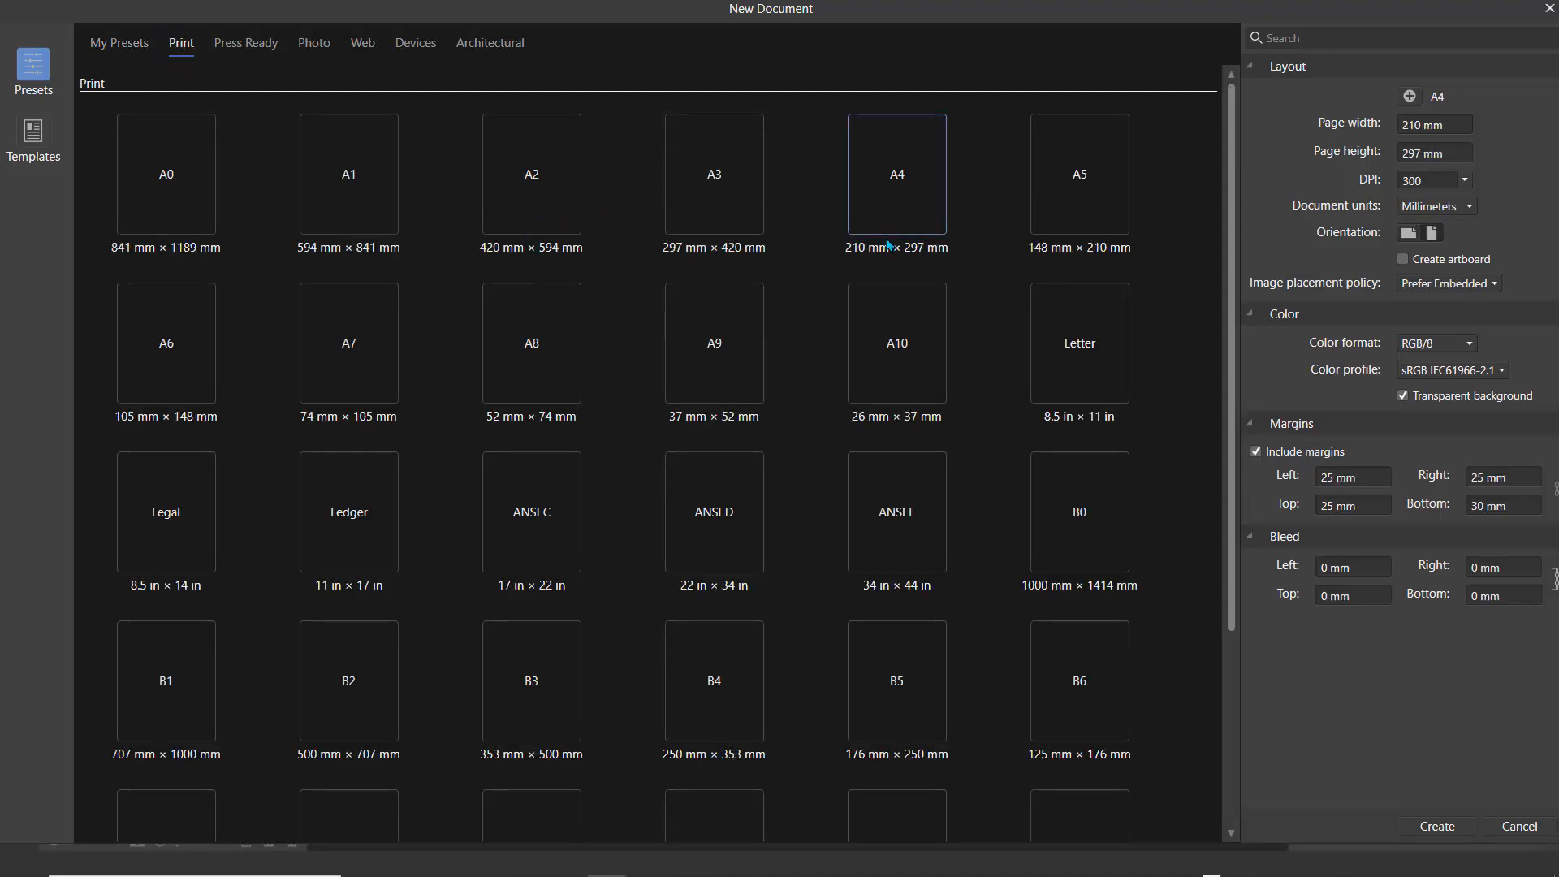
- Set the new document's units to pixels and its color format to CMYK/8
click(1461, 208)
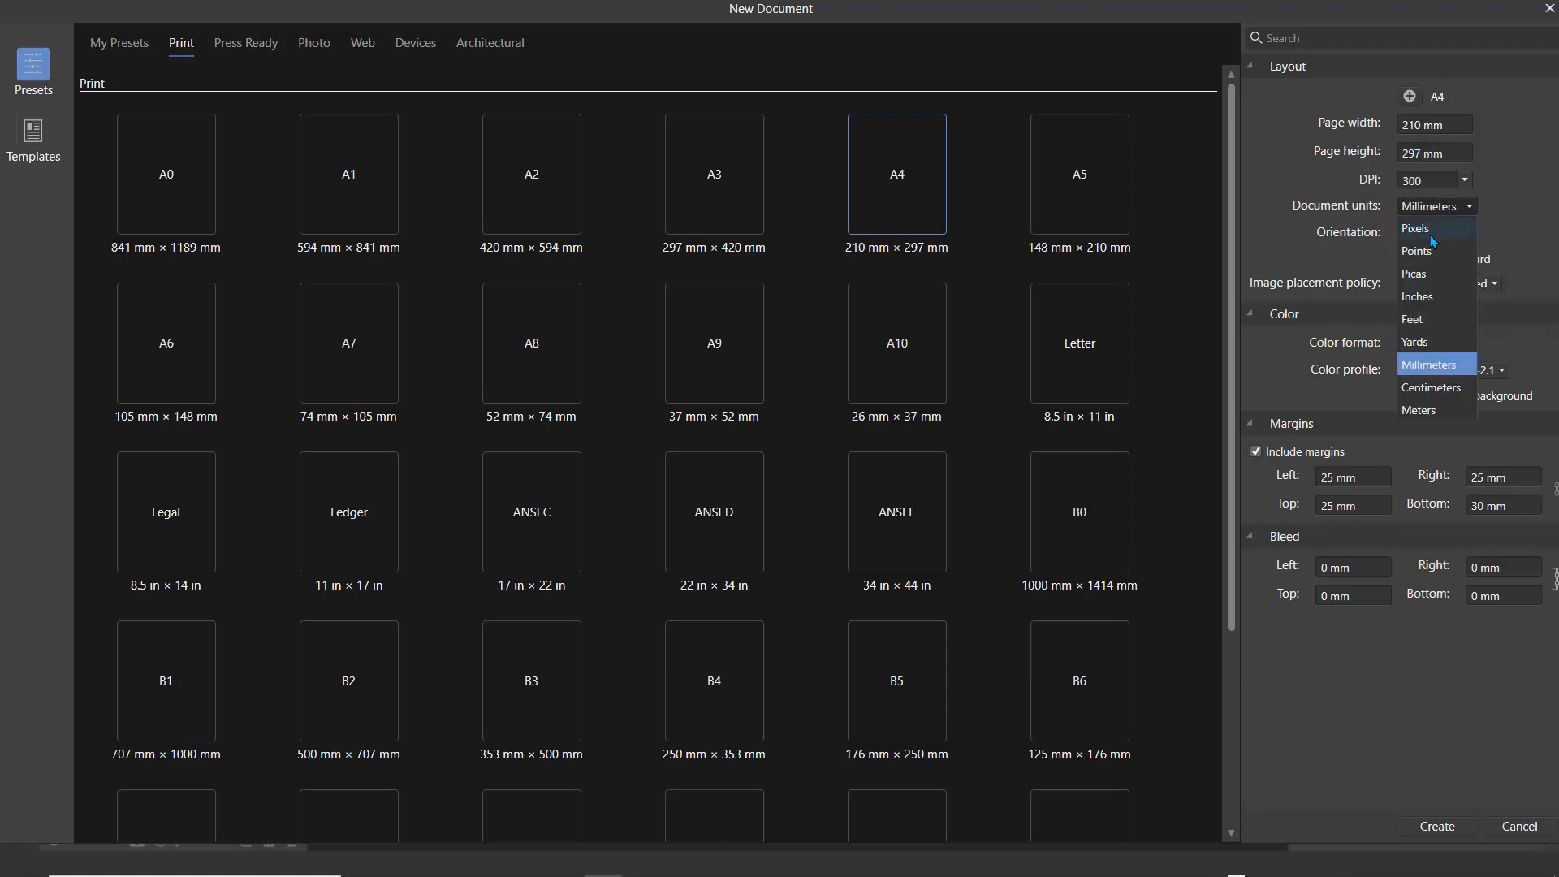
click(1432, 241)
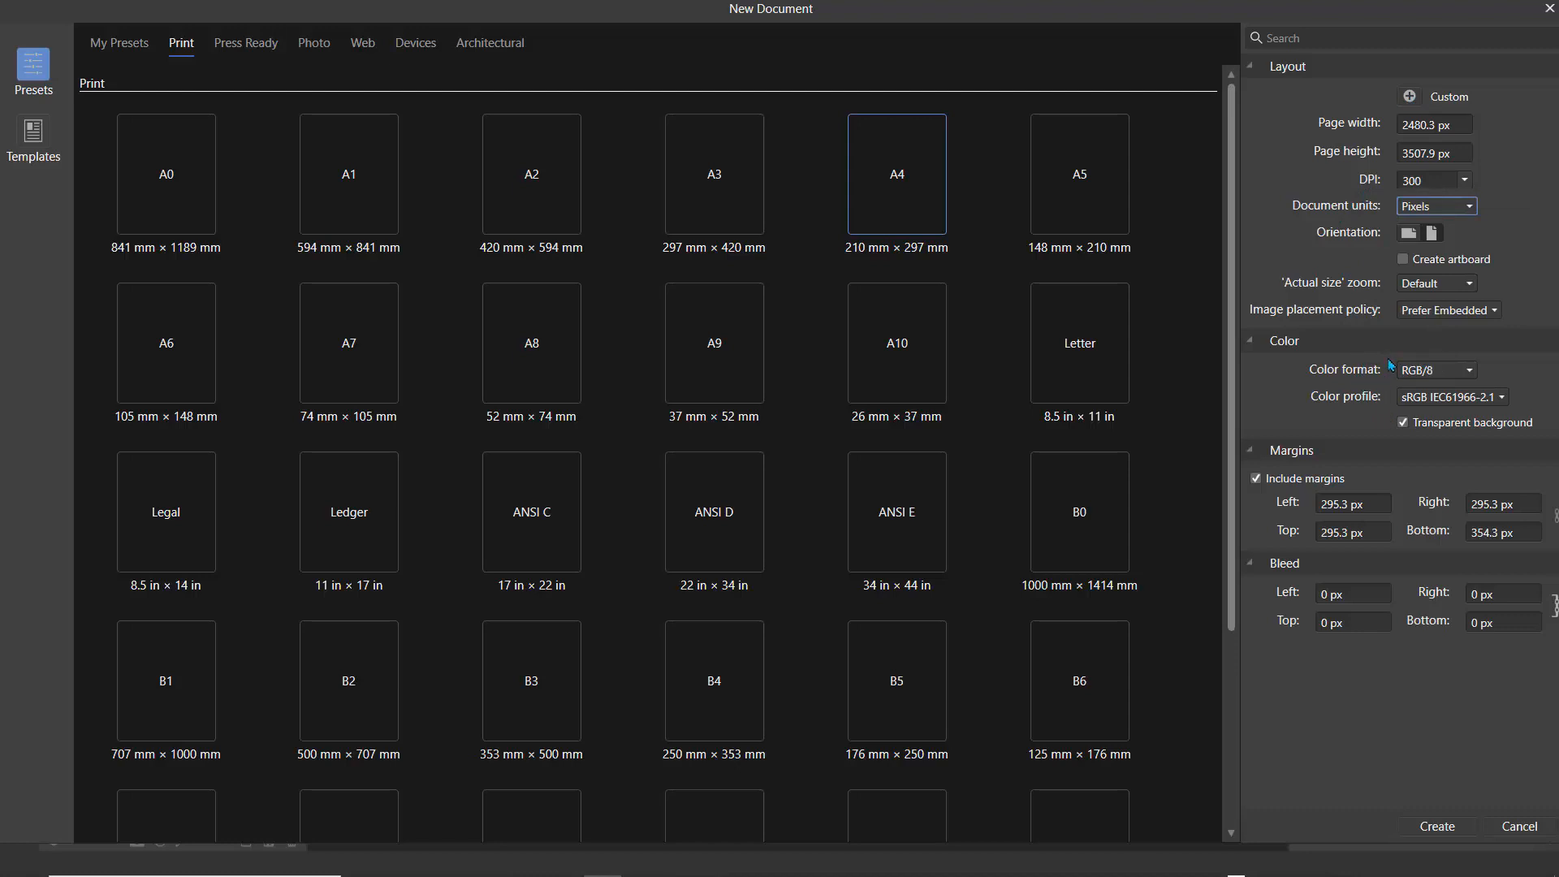
click(1453, 376)
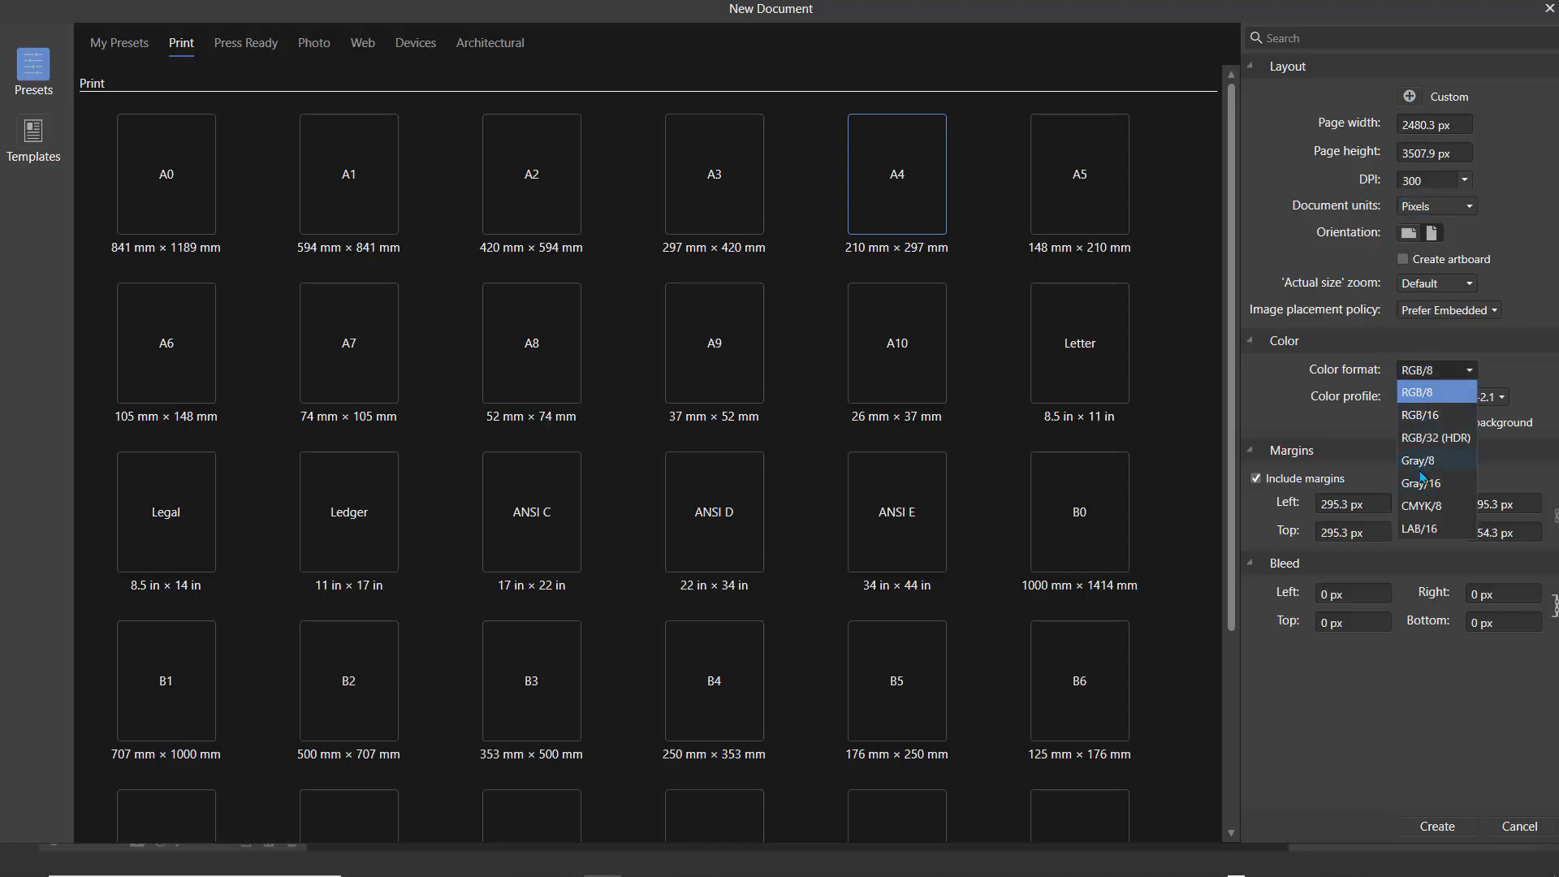
click(1415, 512)
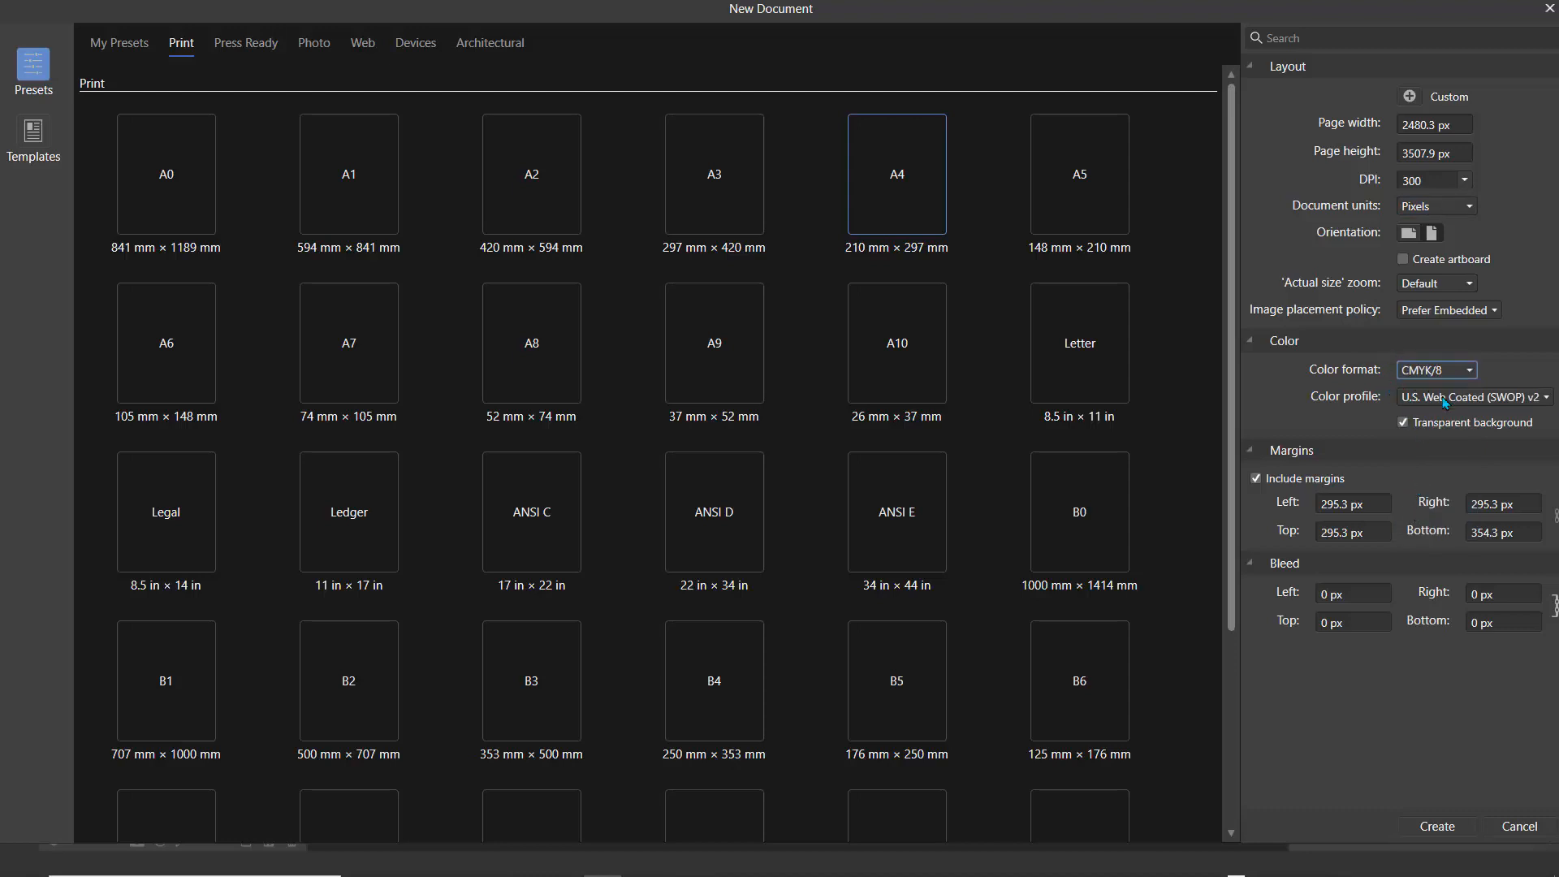
click(1284, 130)
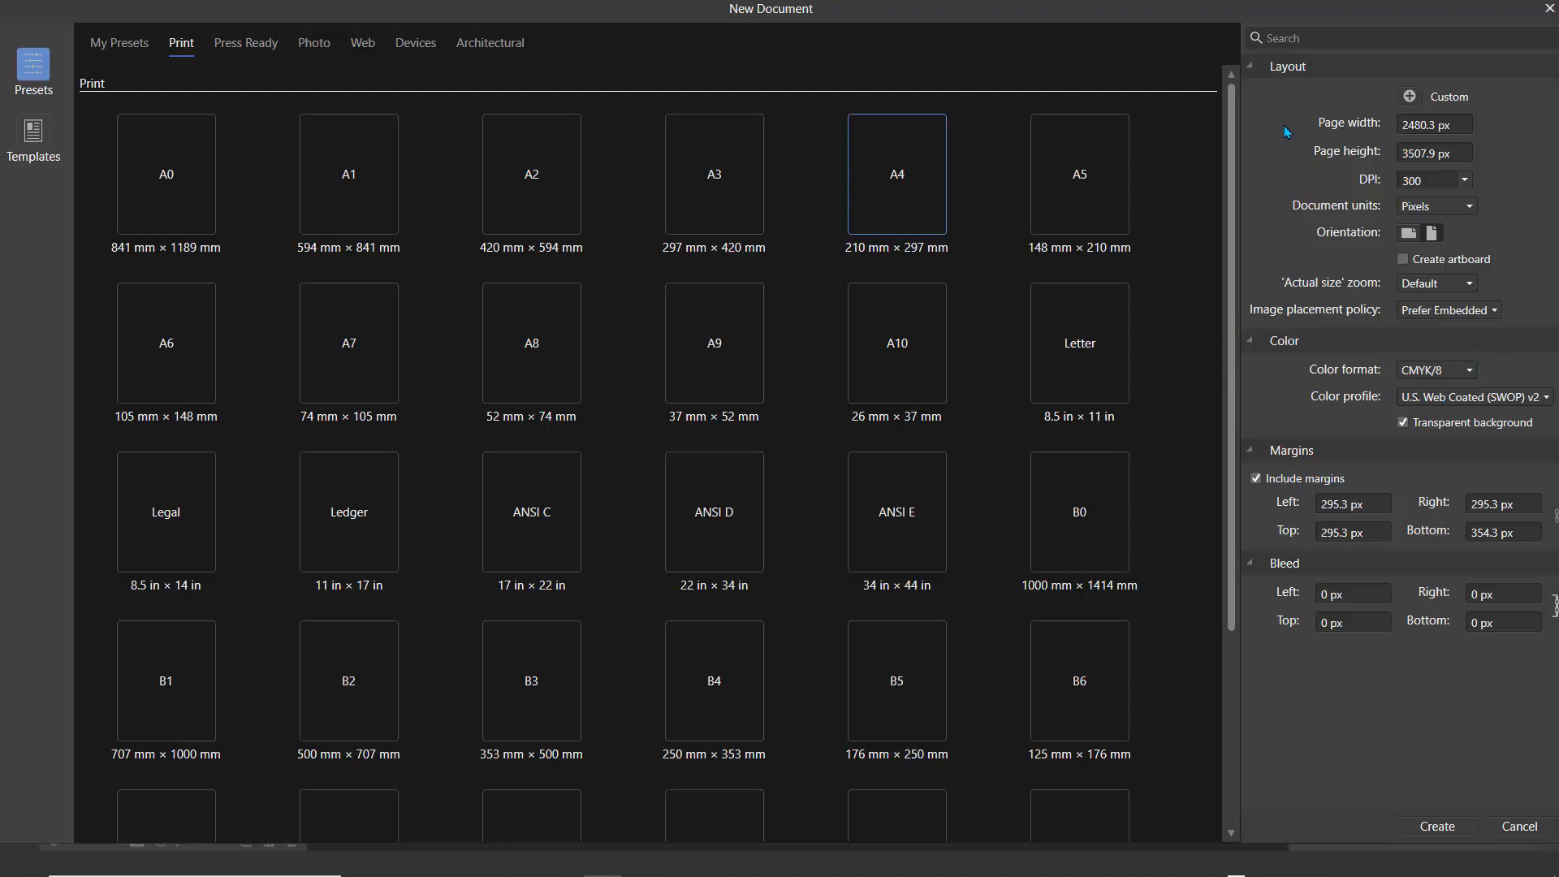
- Save the configured A4 page settings as a new custom preset
click(1412, 99)
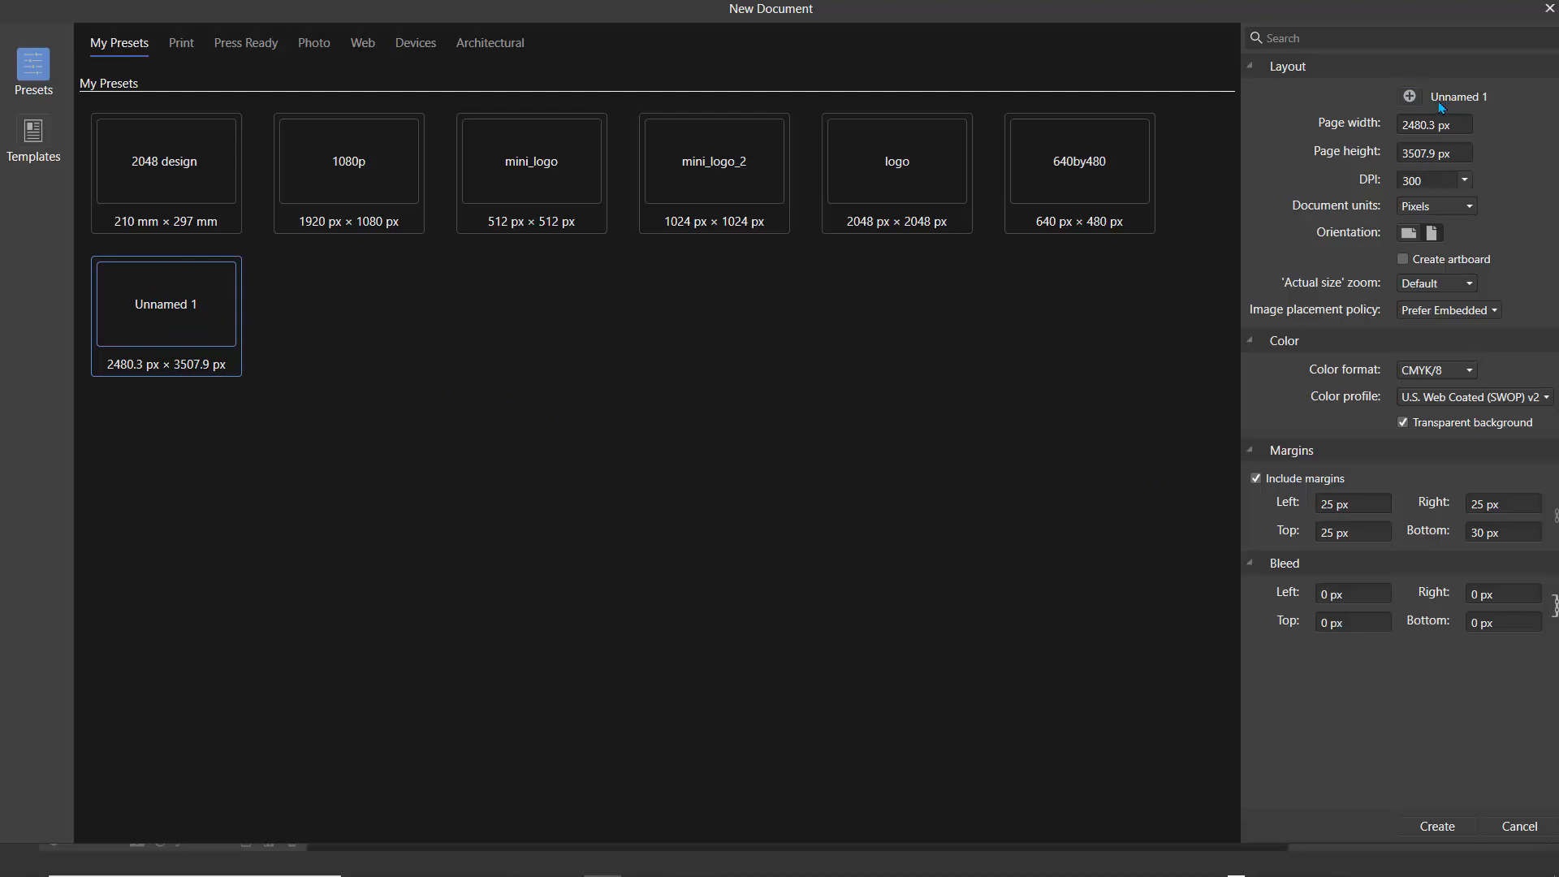
click(1410, 97)
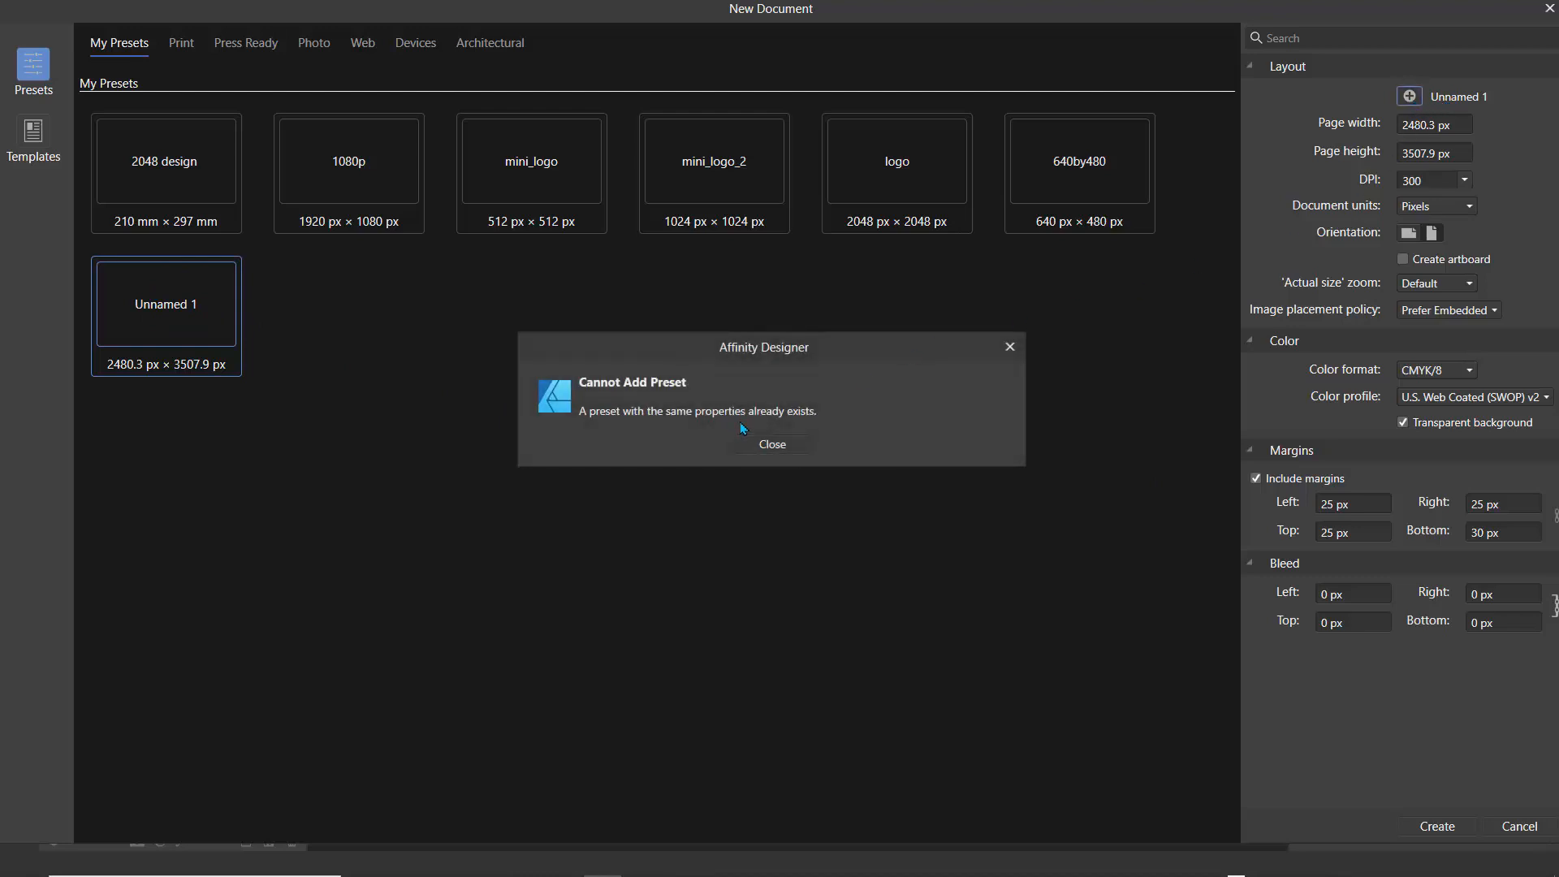
click(761, 443)
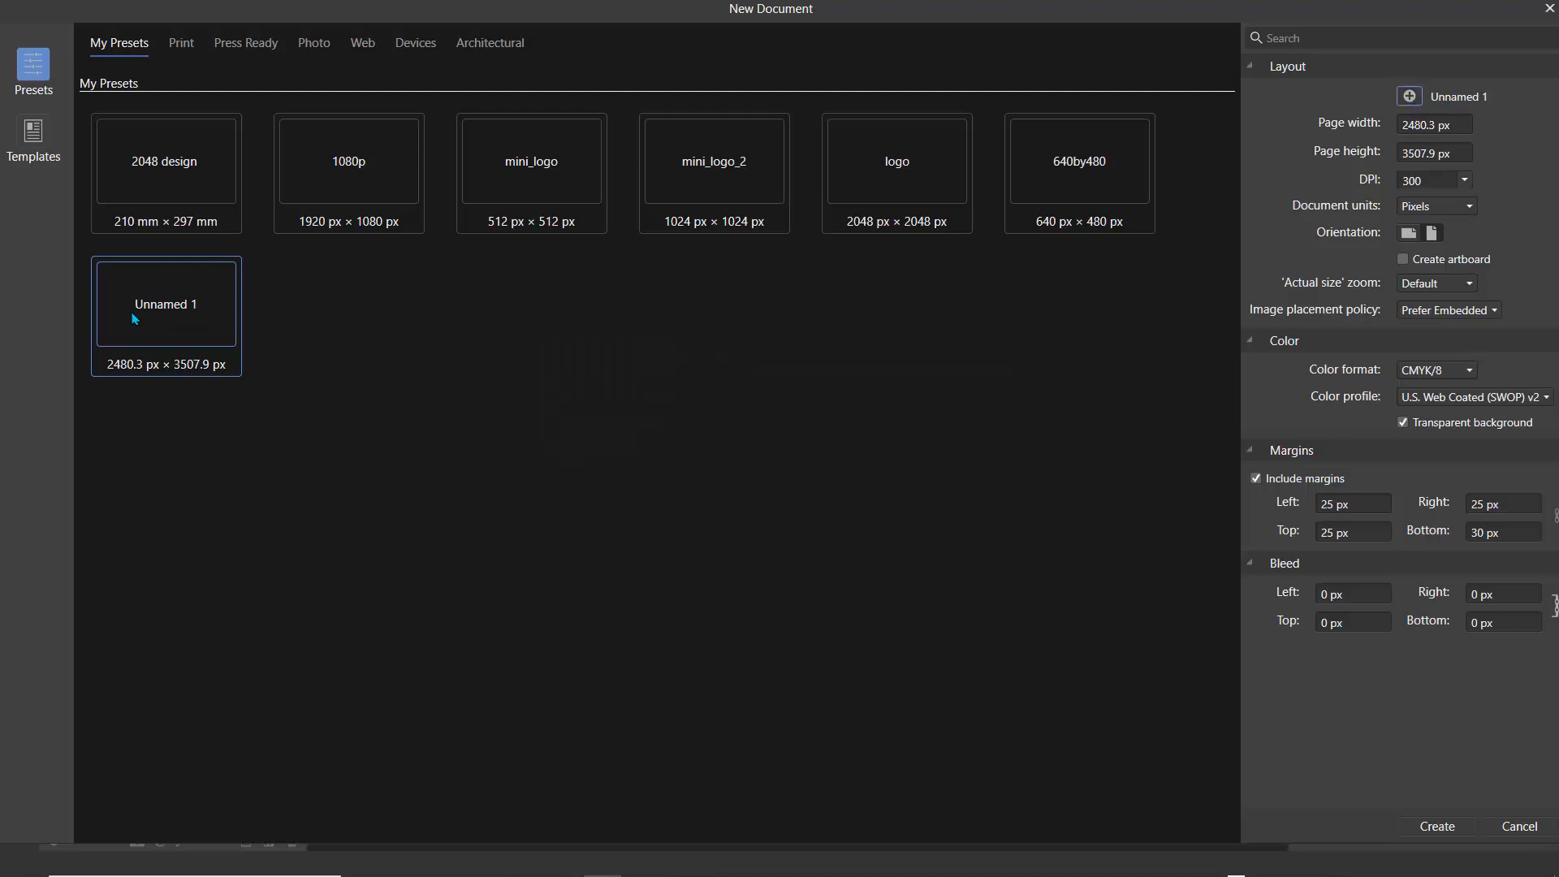
- Rename the new preset A4 Custom and create a document from it
right_click(153, 299)
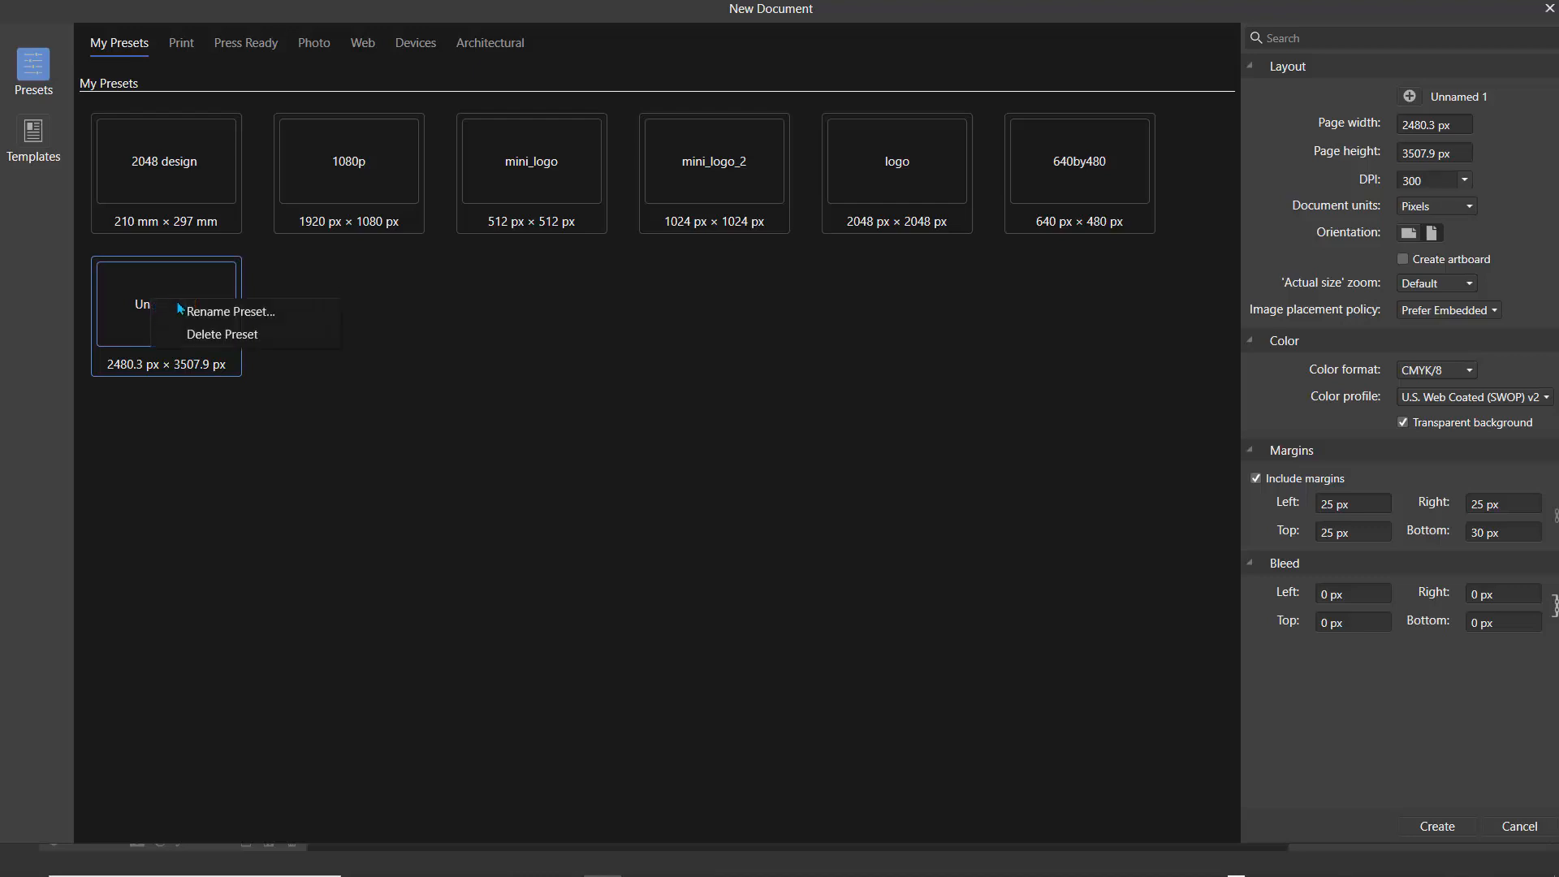
click(196, 312)
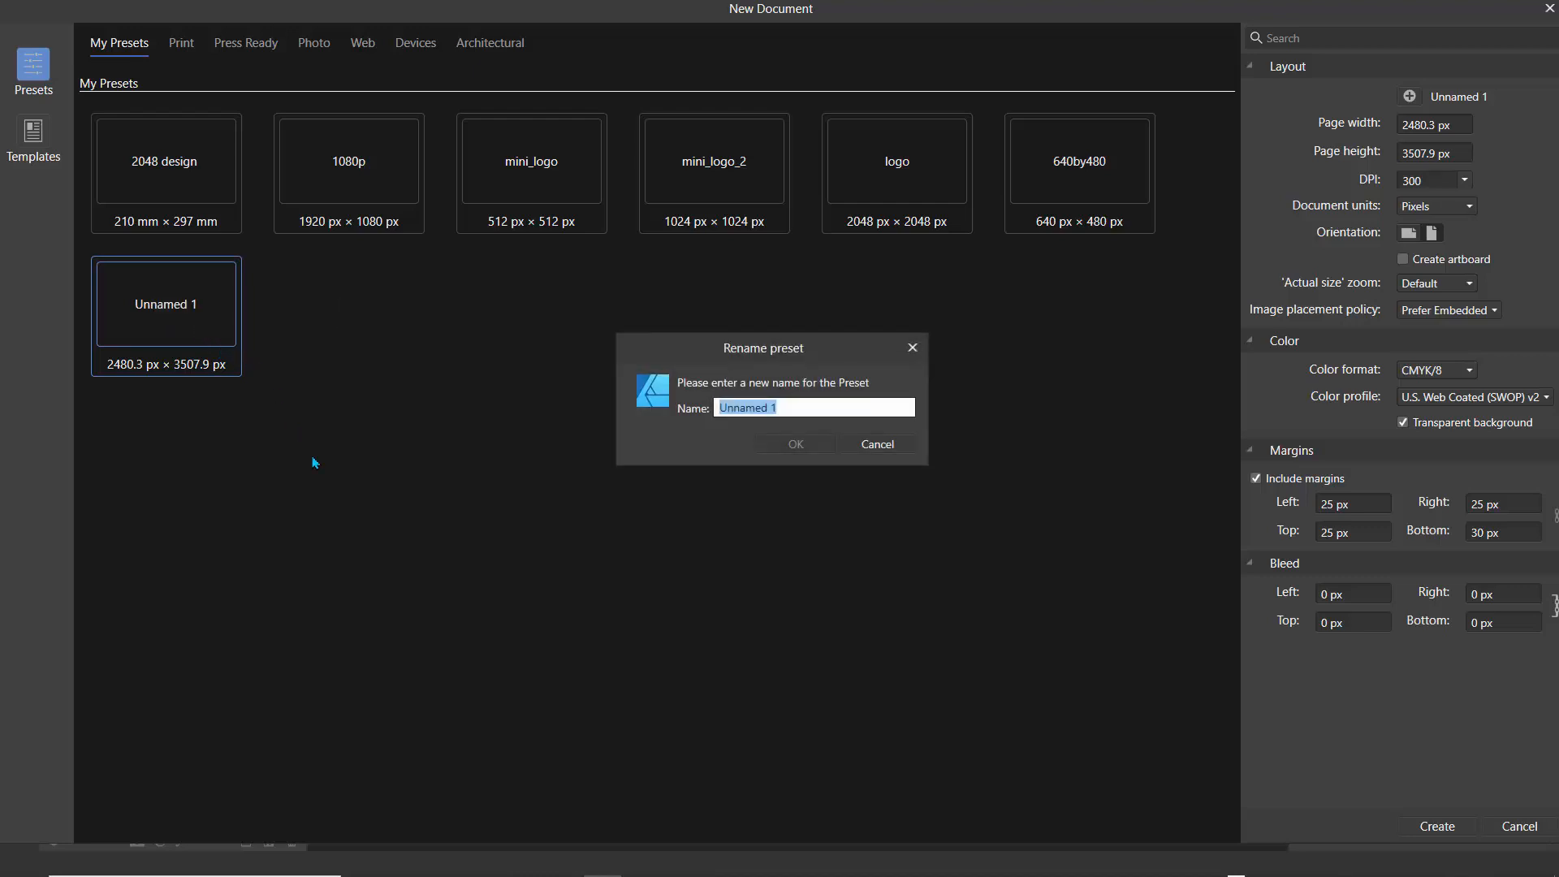
text(A4 Custom)
click(769, 449)
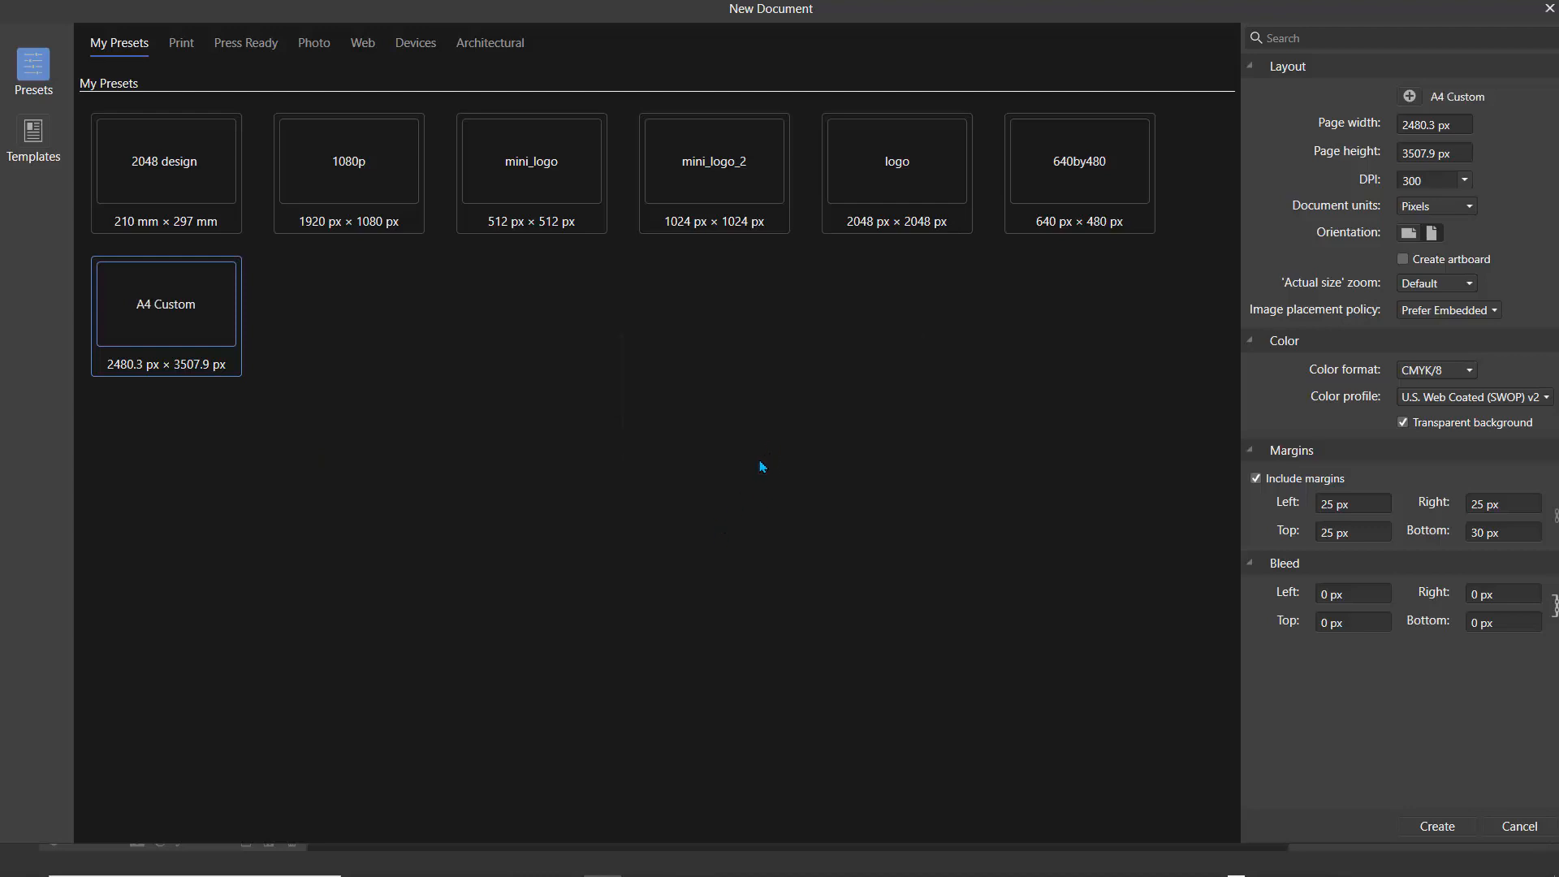
double_click(164, 323)
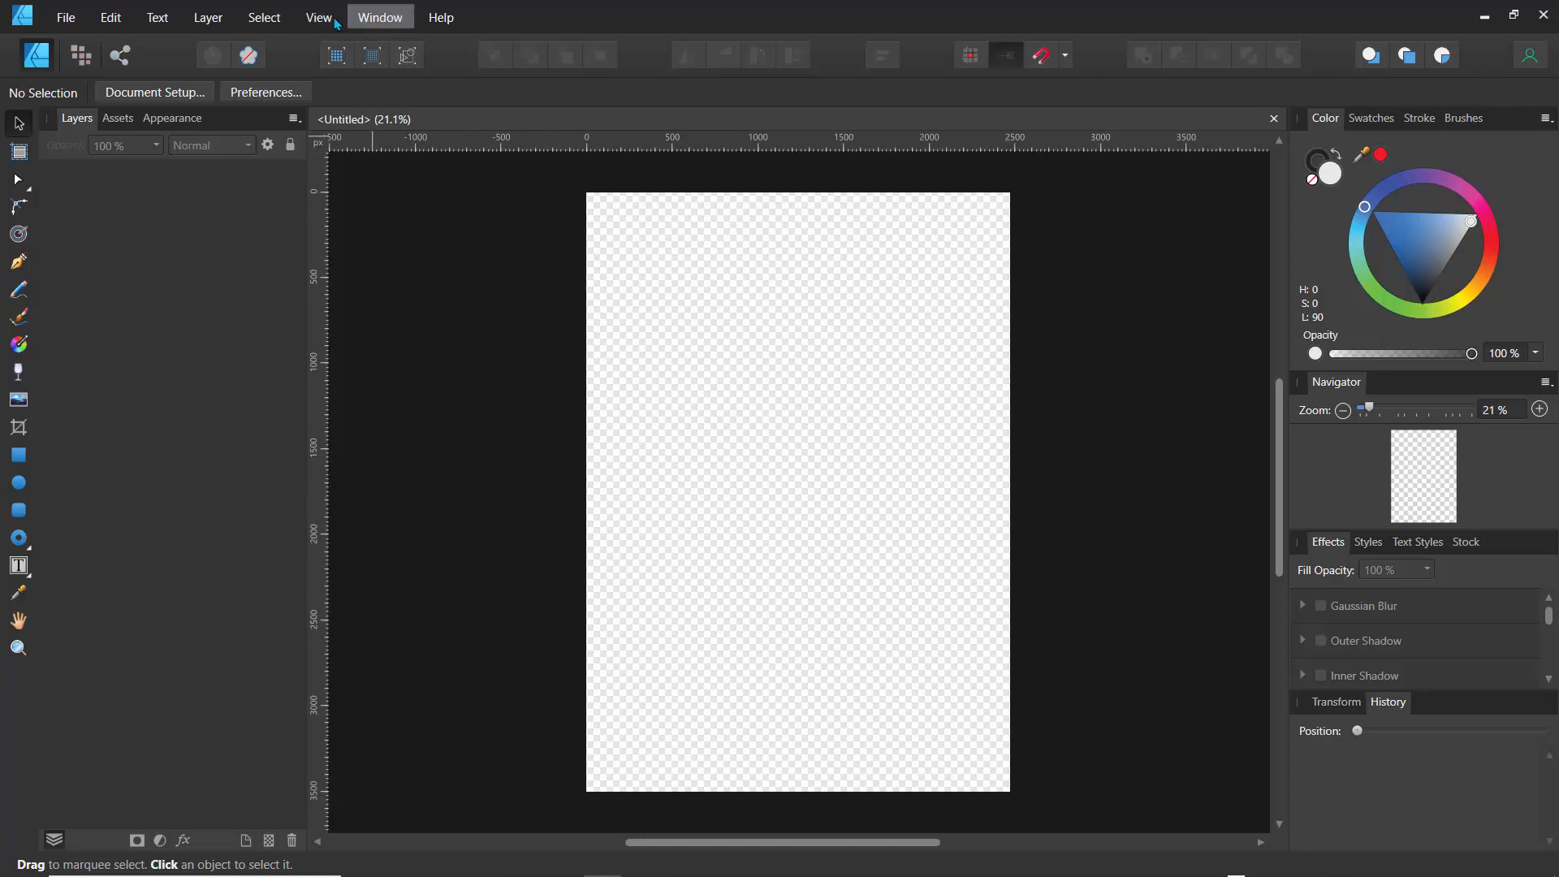
- Reset the studio panels to their default layout
click(367, 21)
click(329, 23)
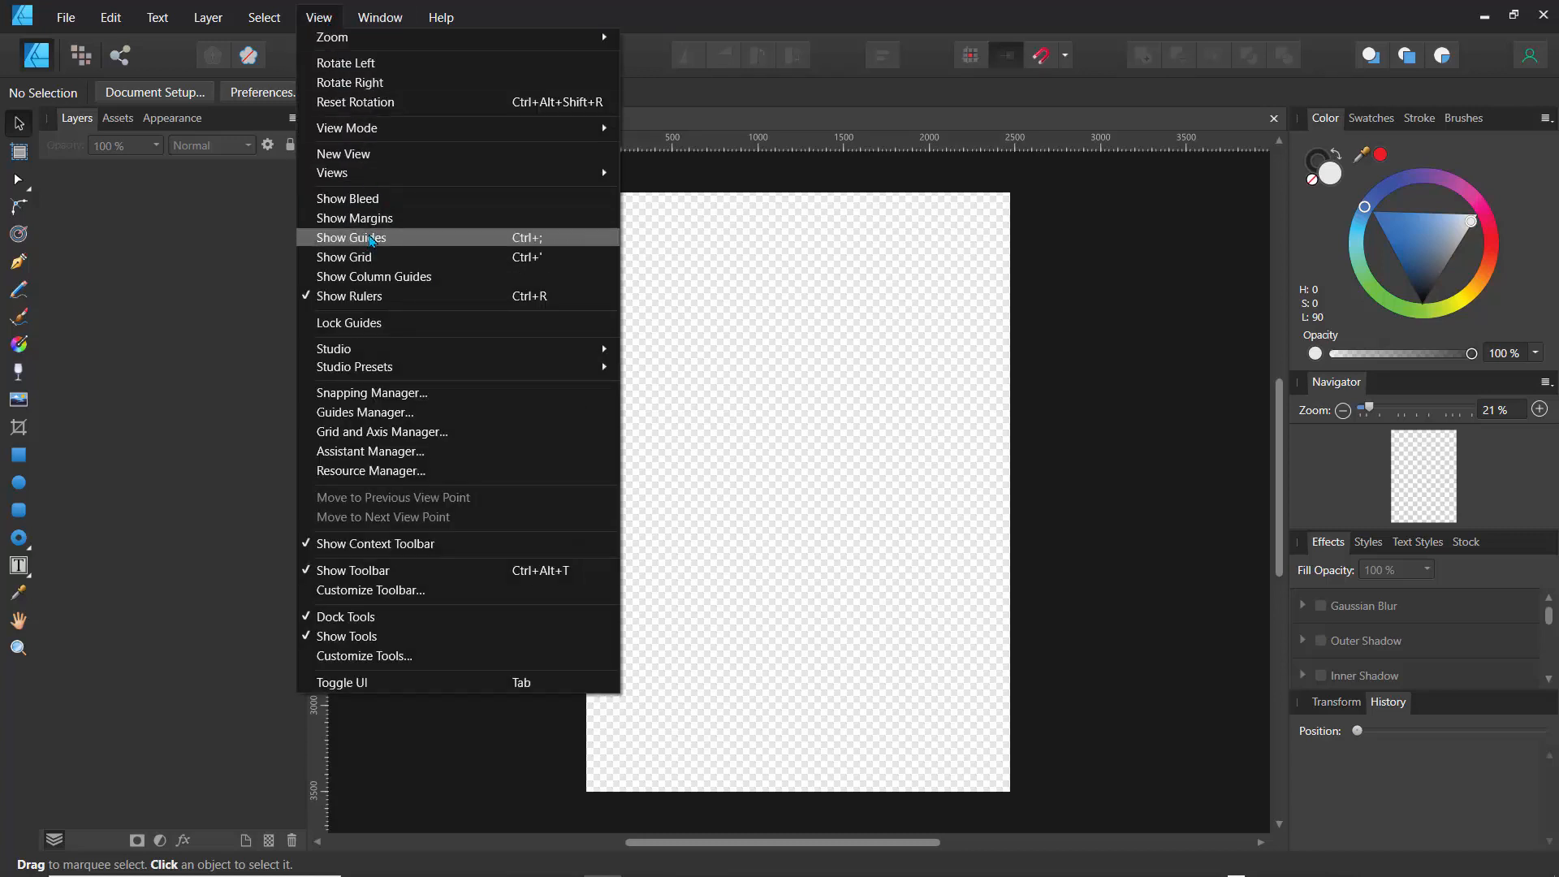
mouse_move(390, 347)
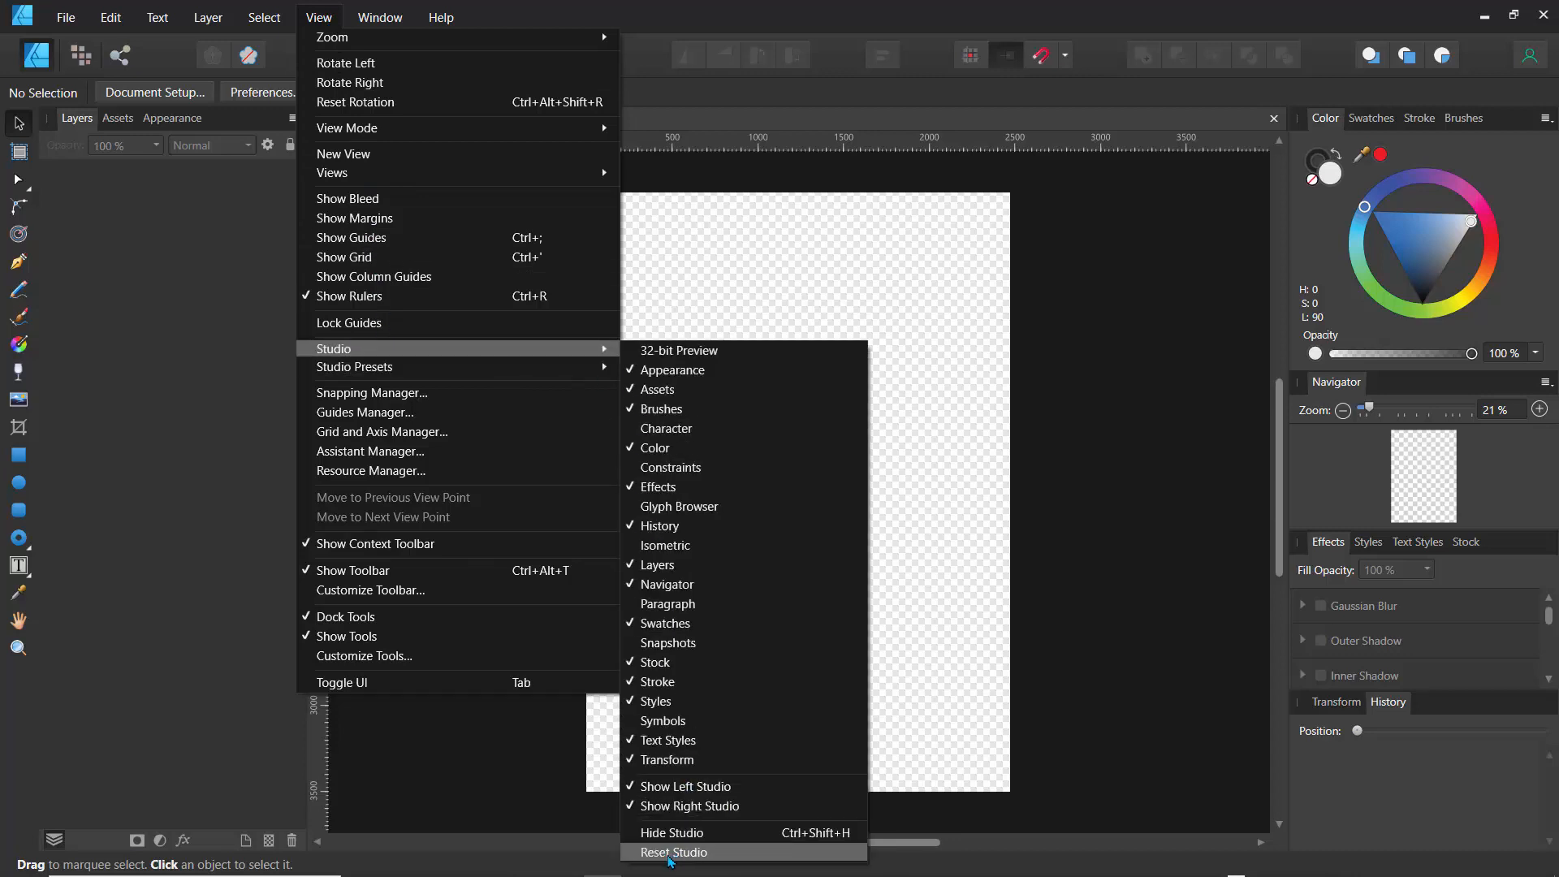
click(673, 852)
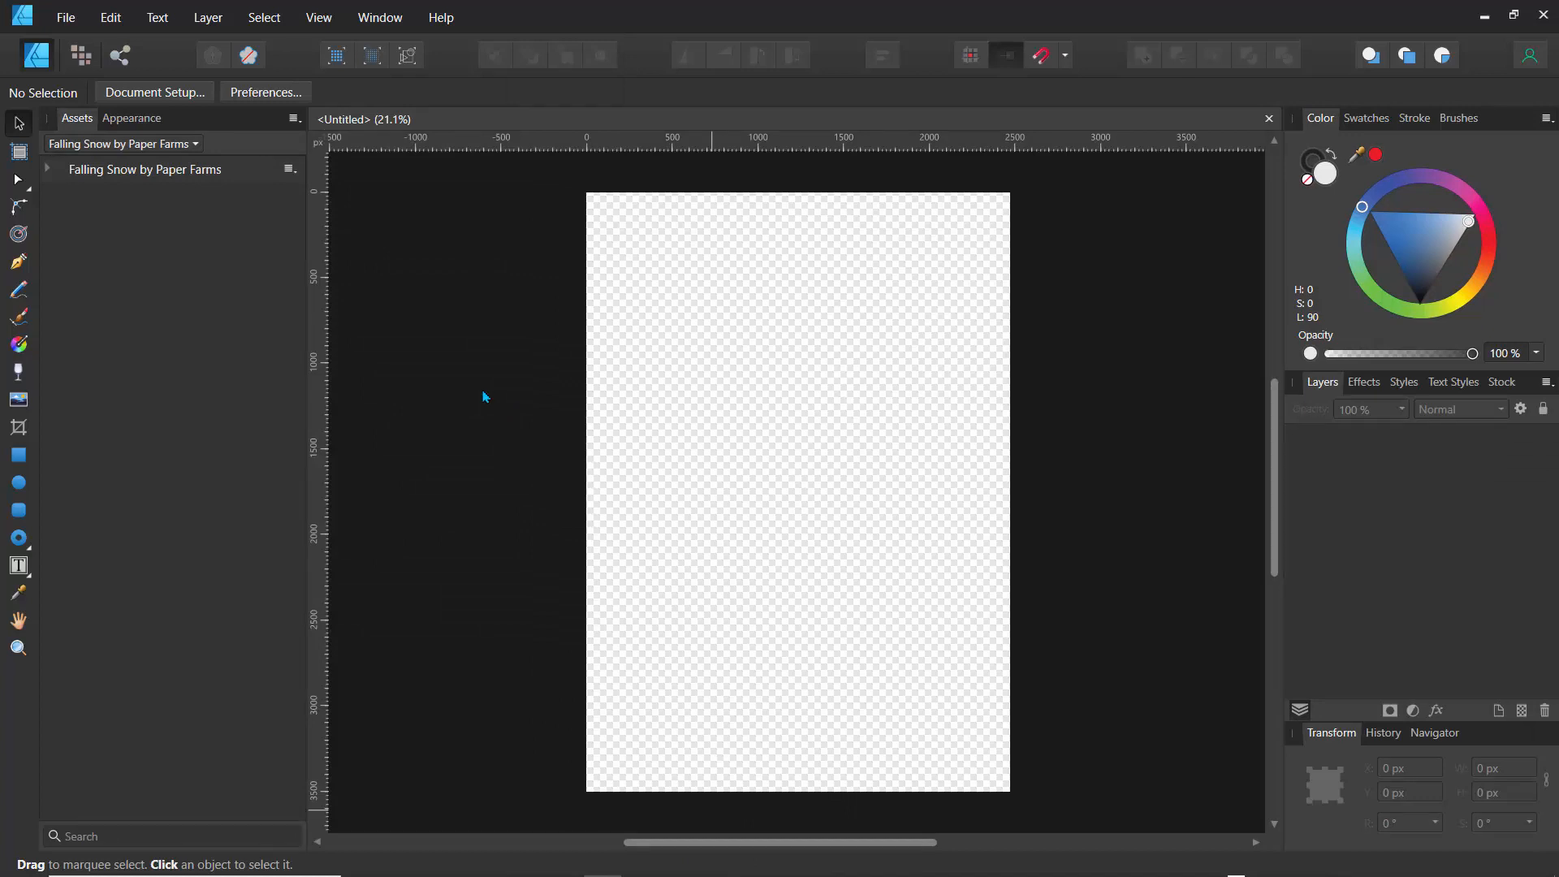
- Check the available renderers in the performance preferences and choose Default (NVIDIA Quadro M2000M)
click(110, 17)
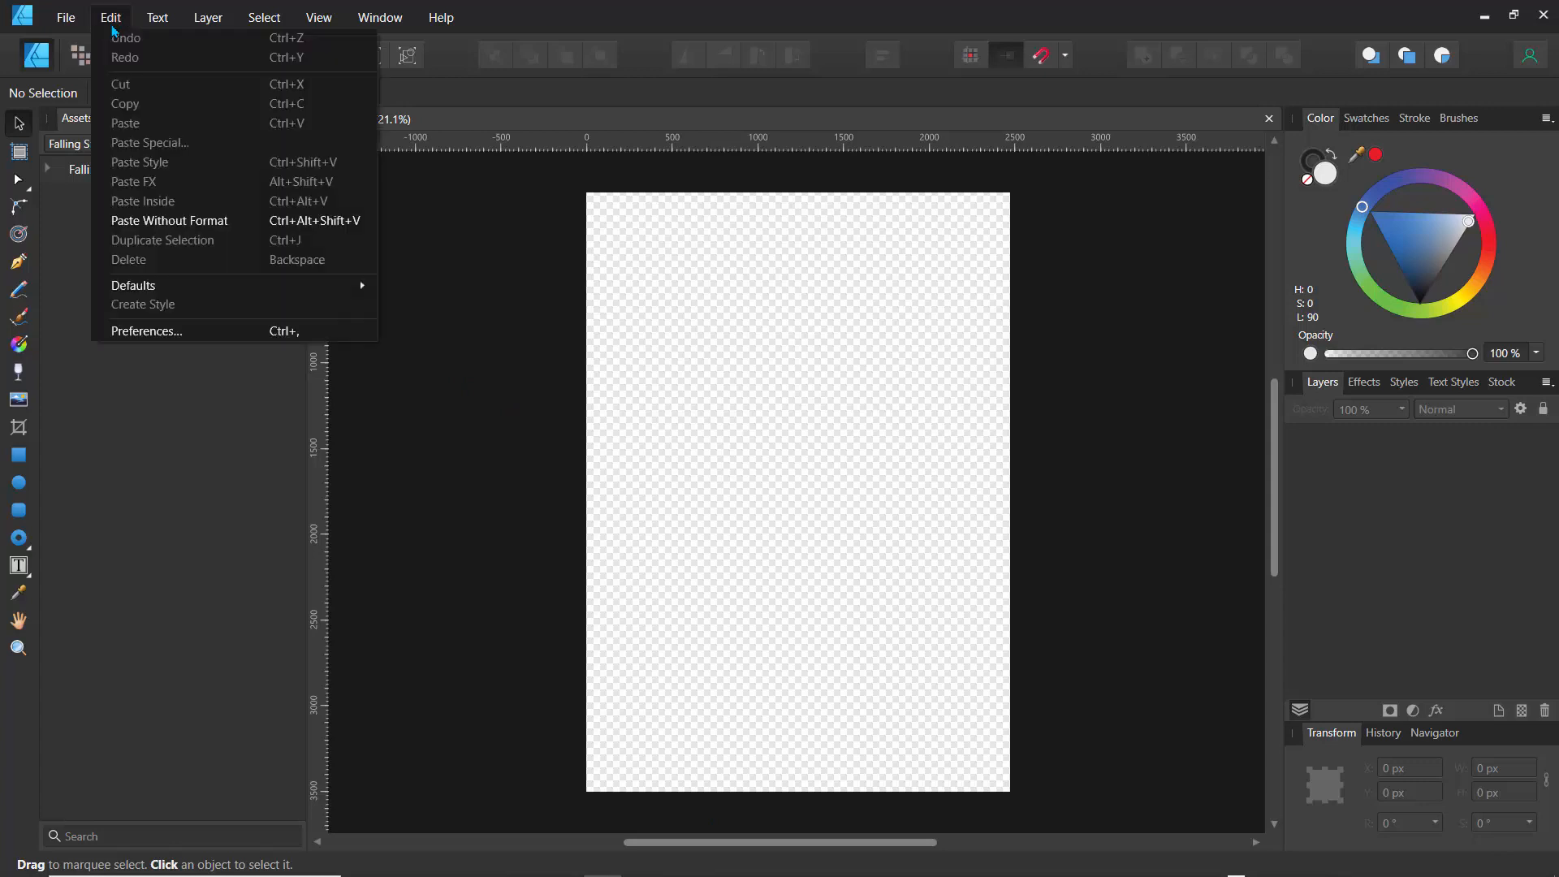
click(156, 333)
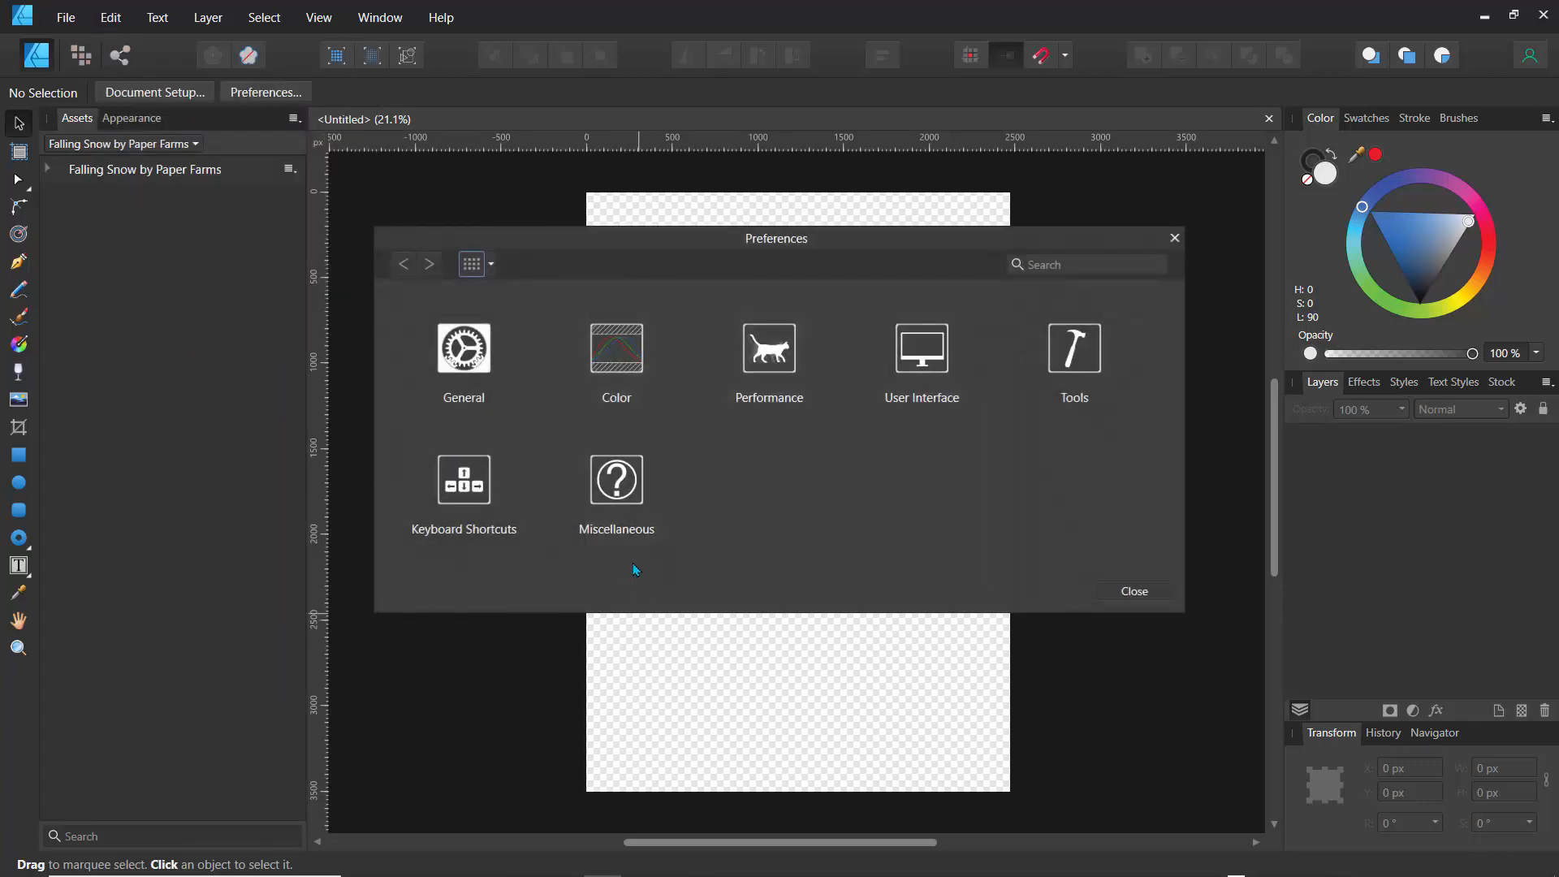
click(768, 363)
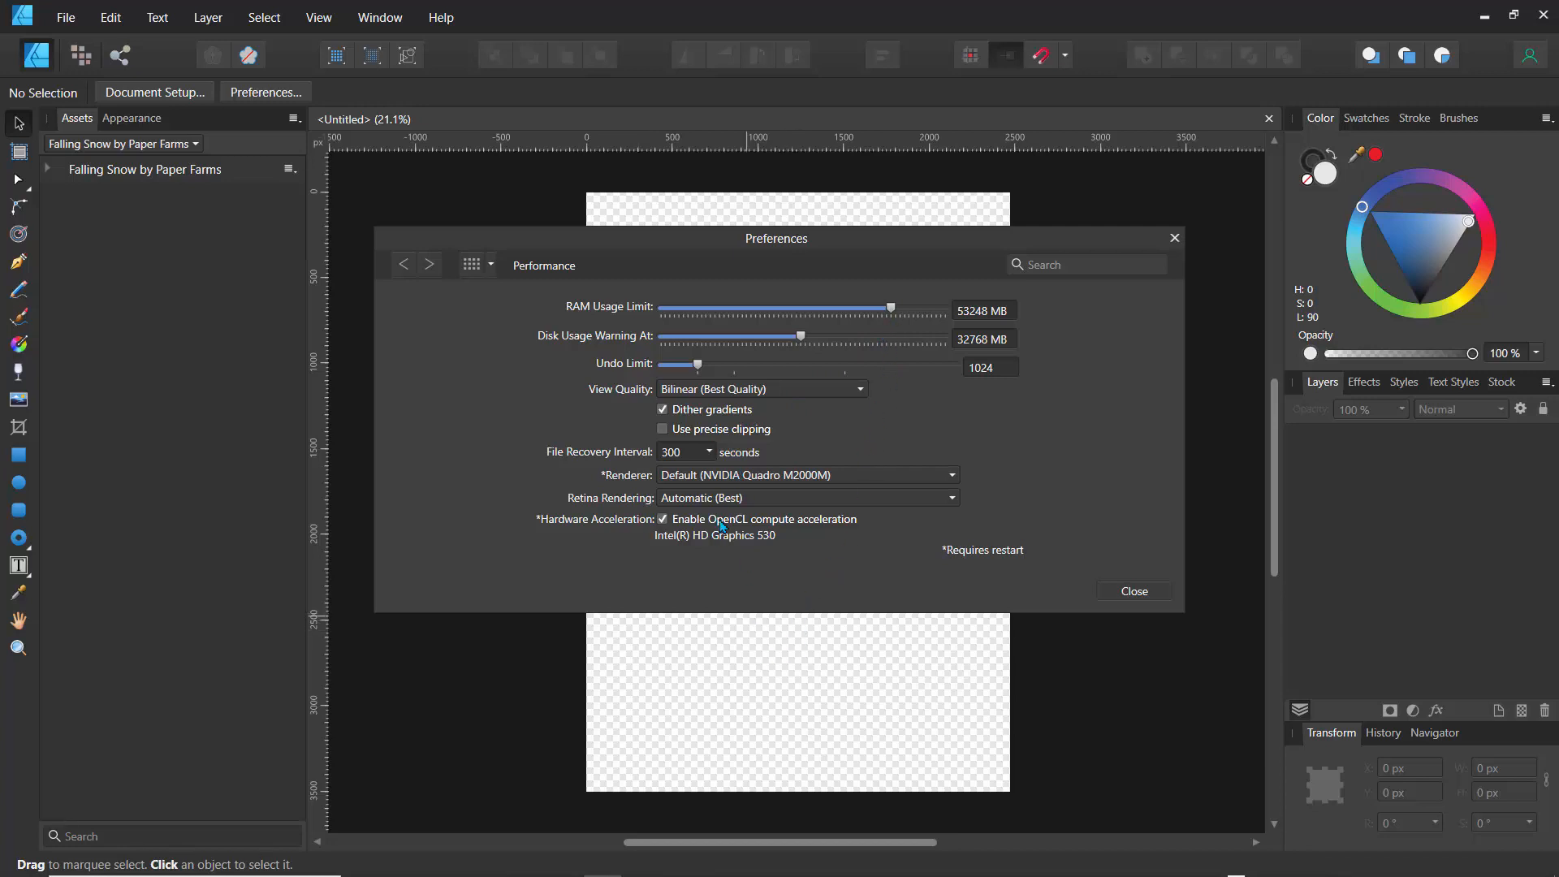
click(730, 482)
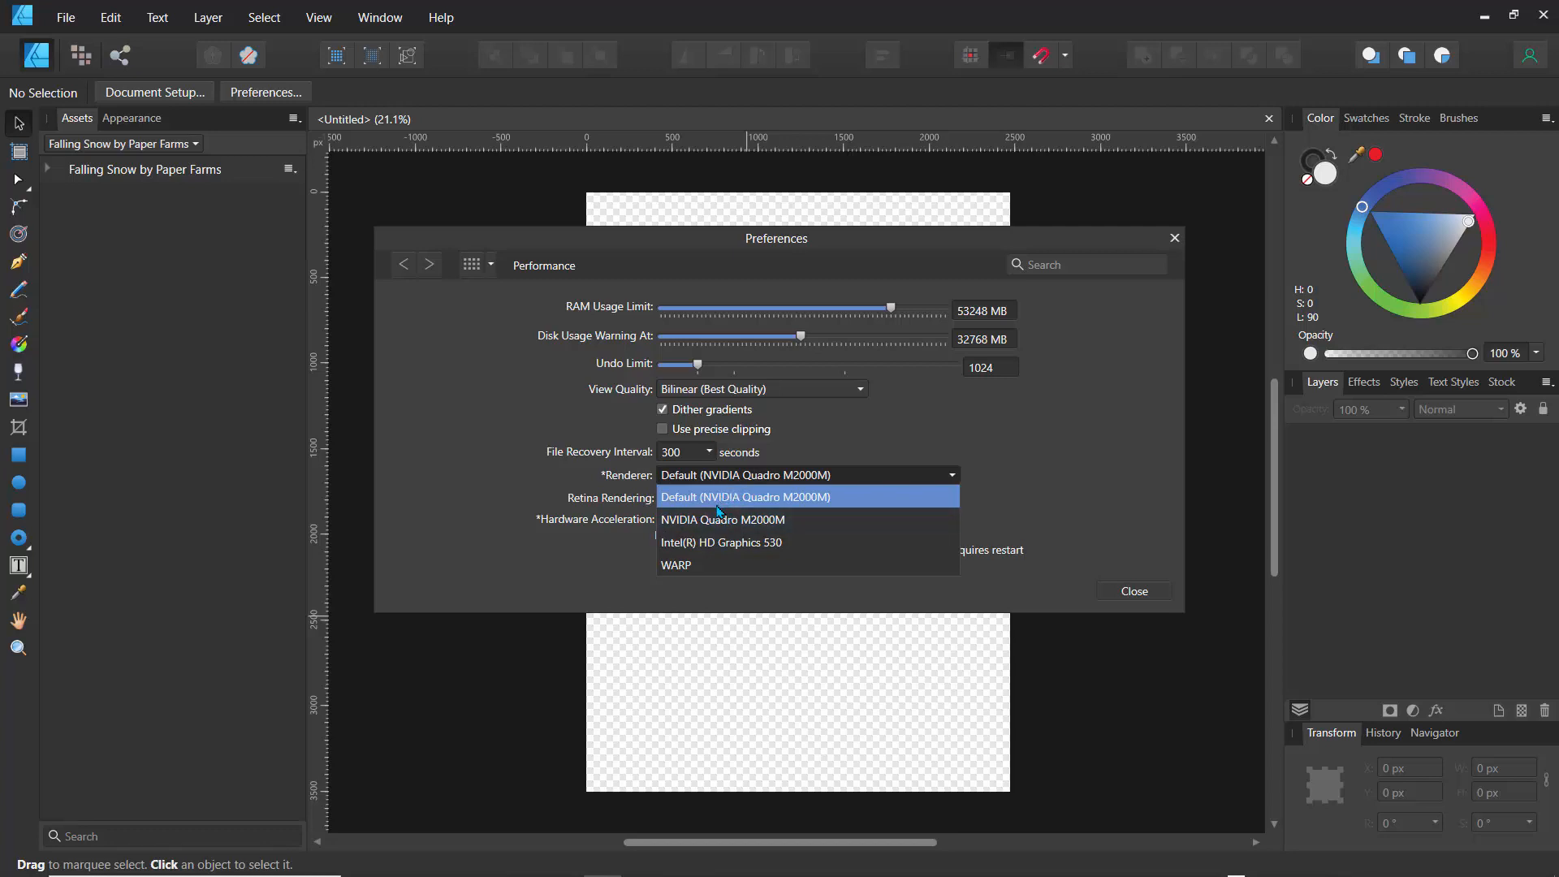
click(713, 504)
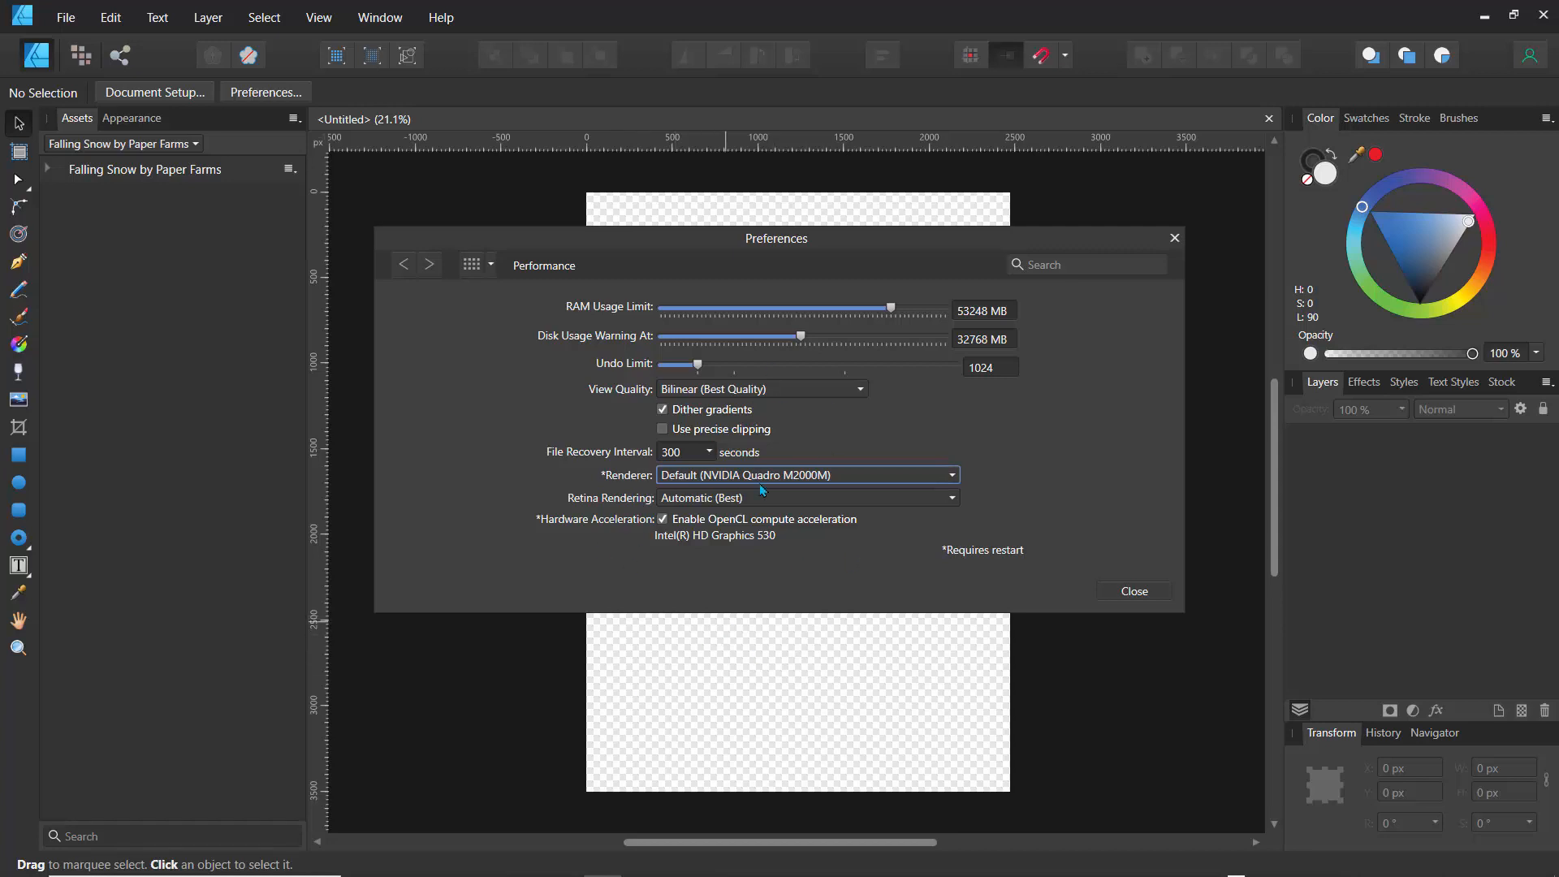
click(1175, 240)
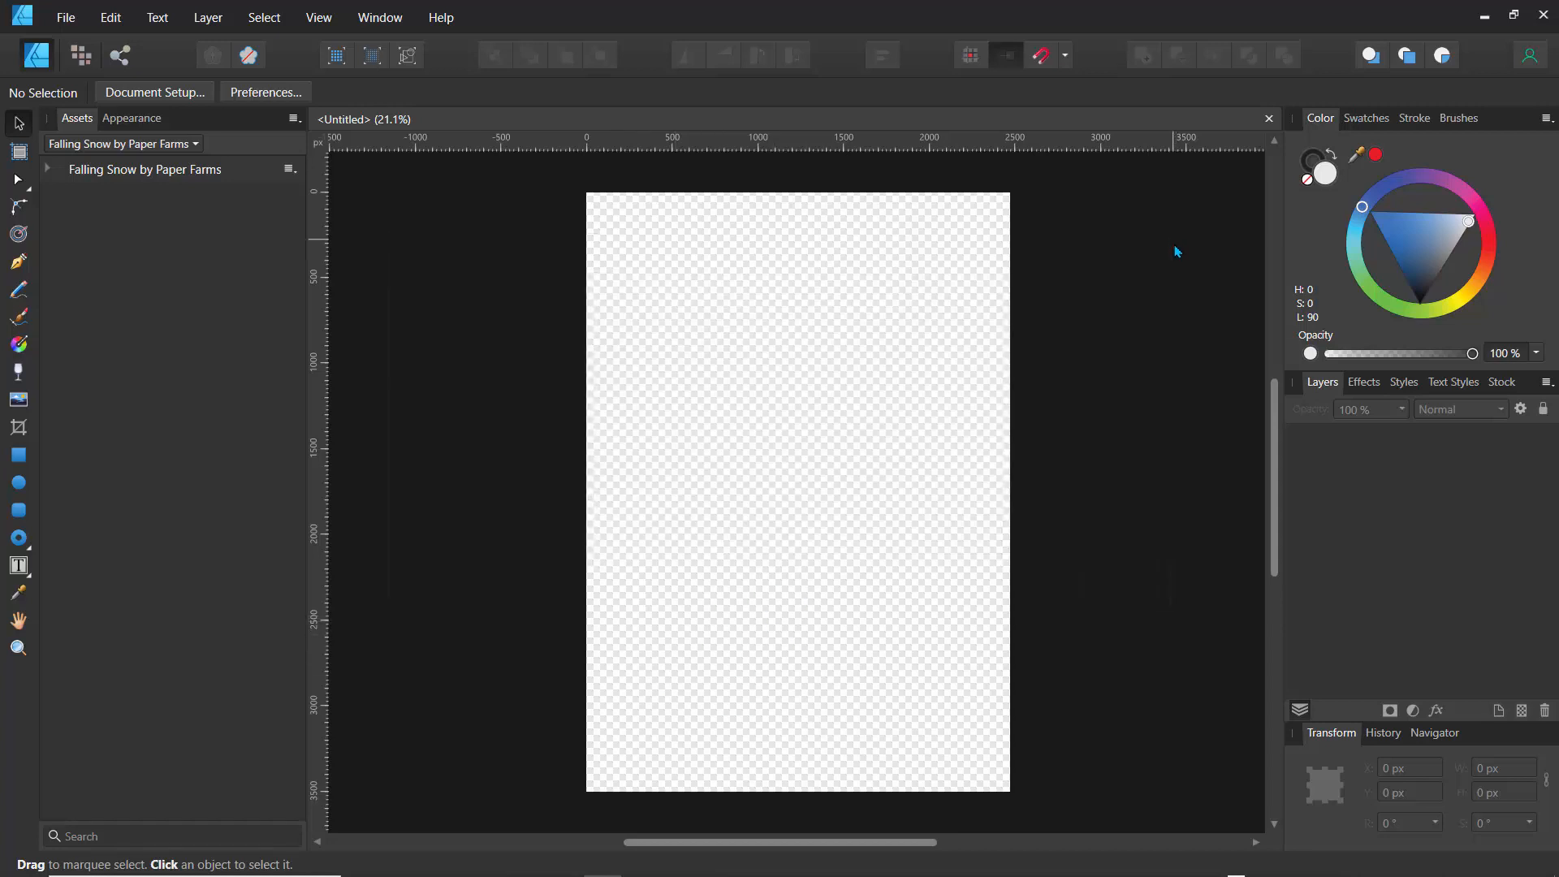
- View the keyboard shortcut assignments for the File commands in the preferences
click(117, 27)
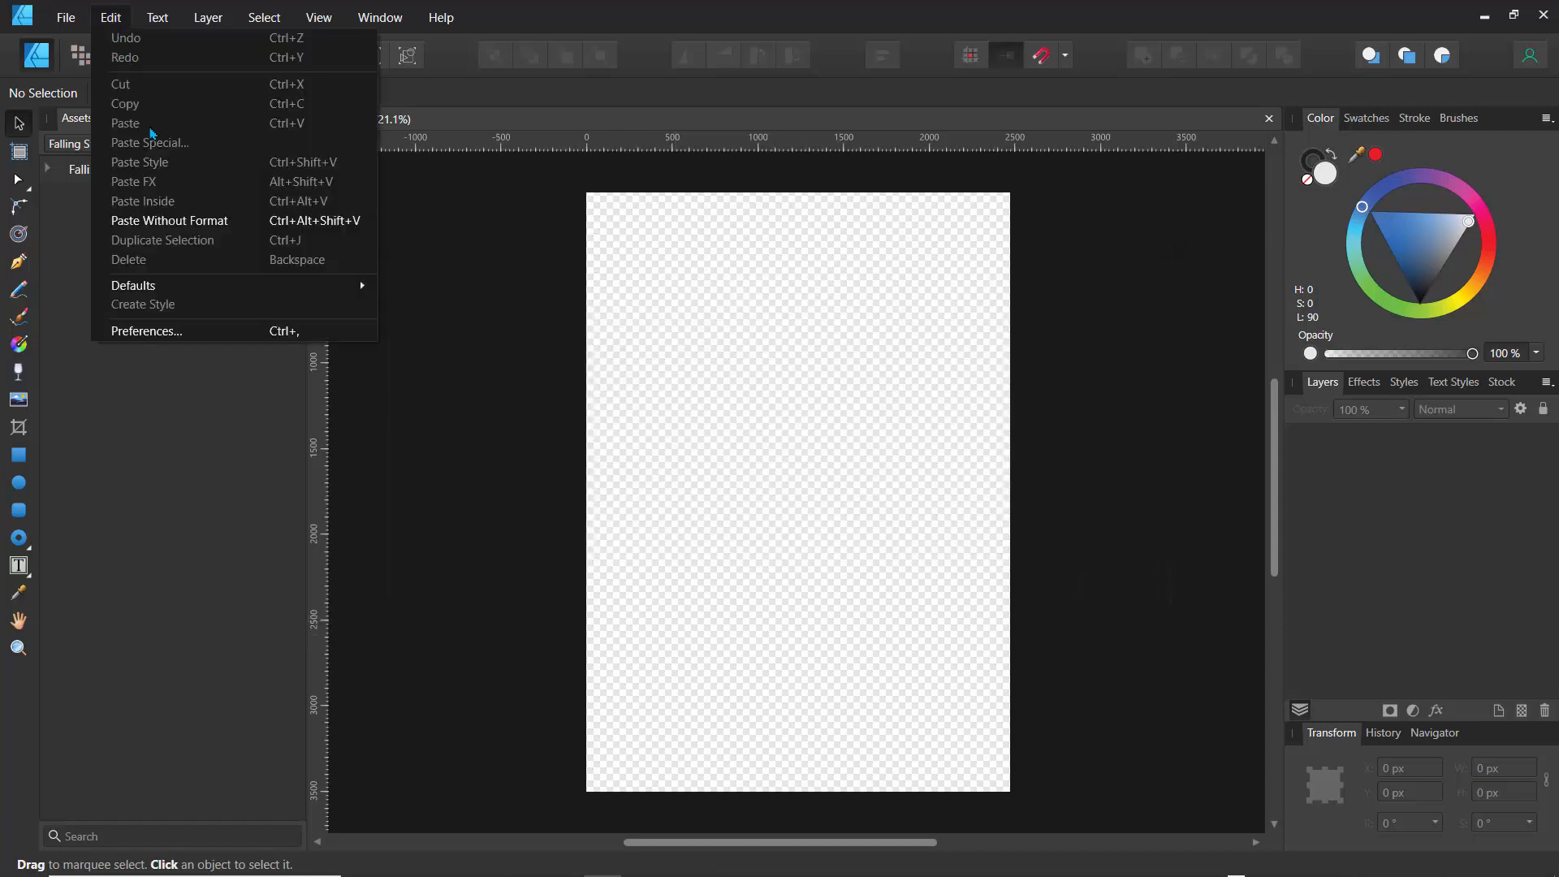
click(171, 333)
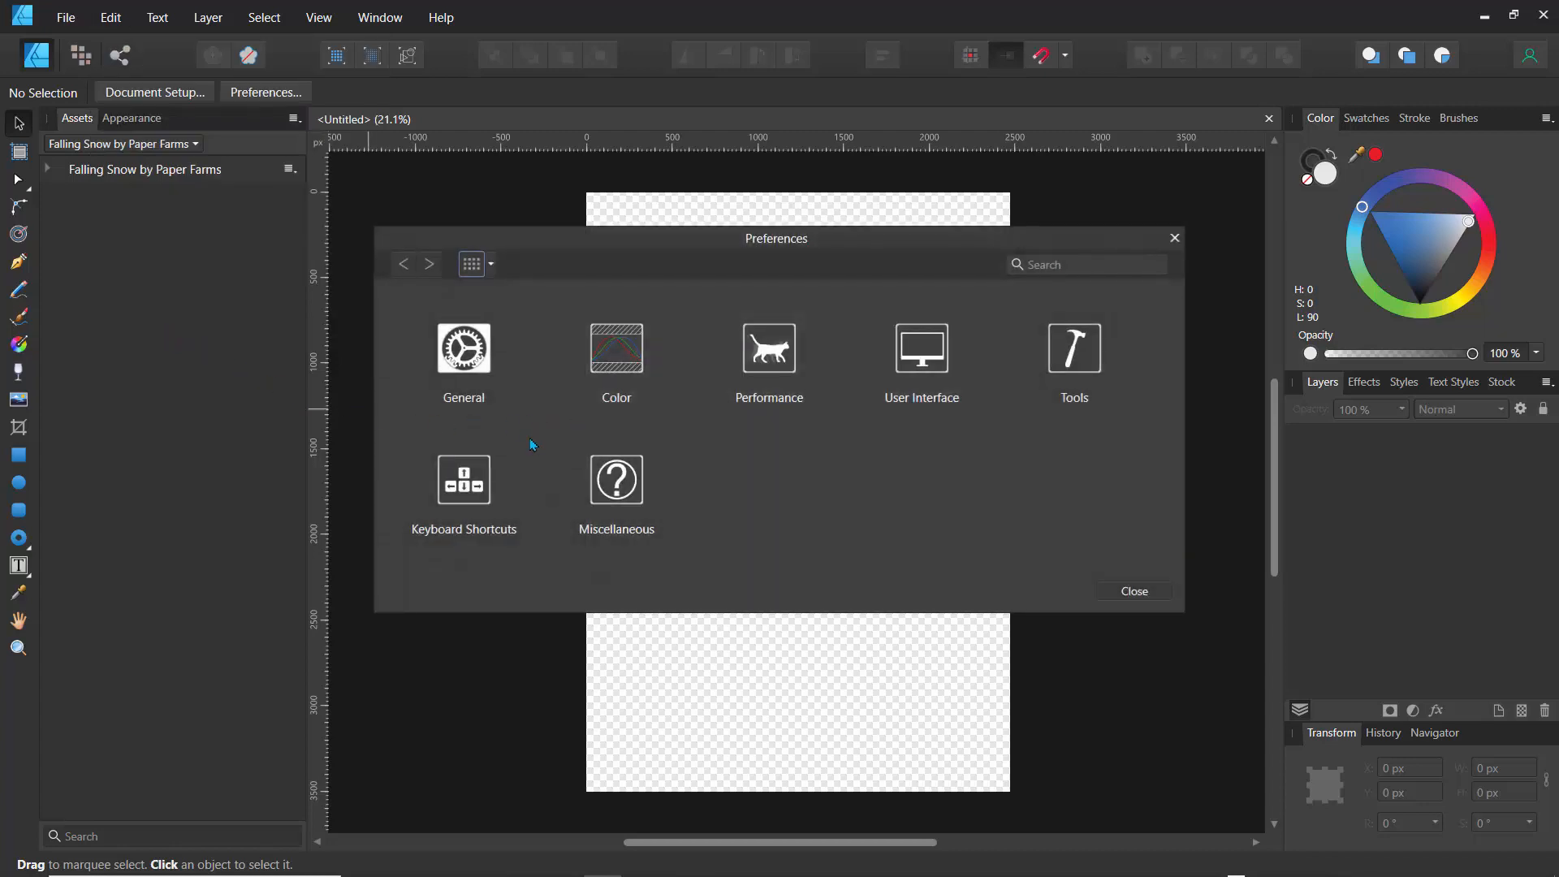
click(464, 484)
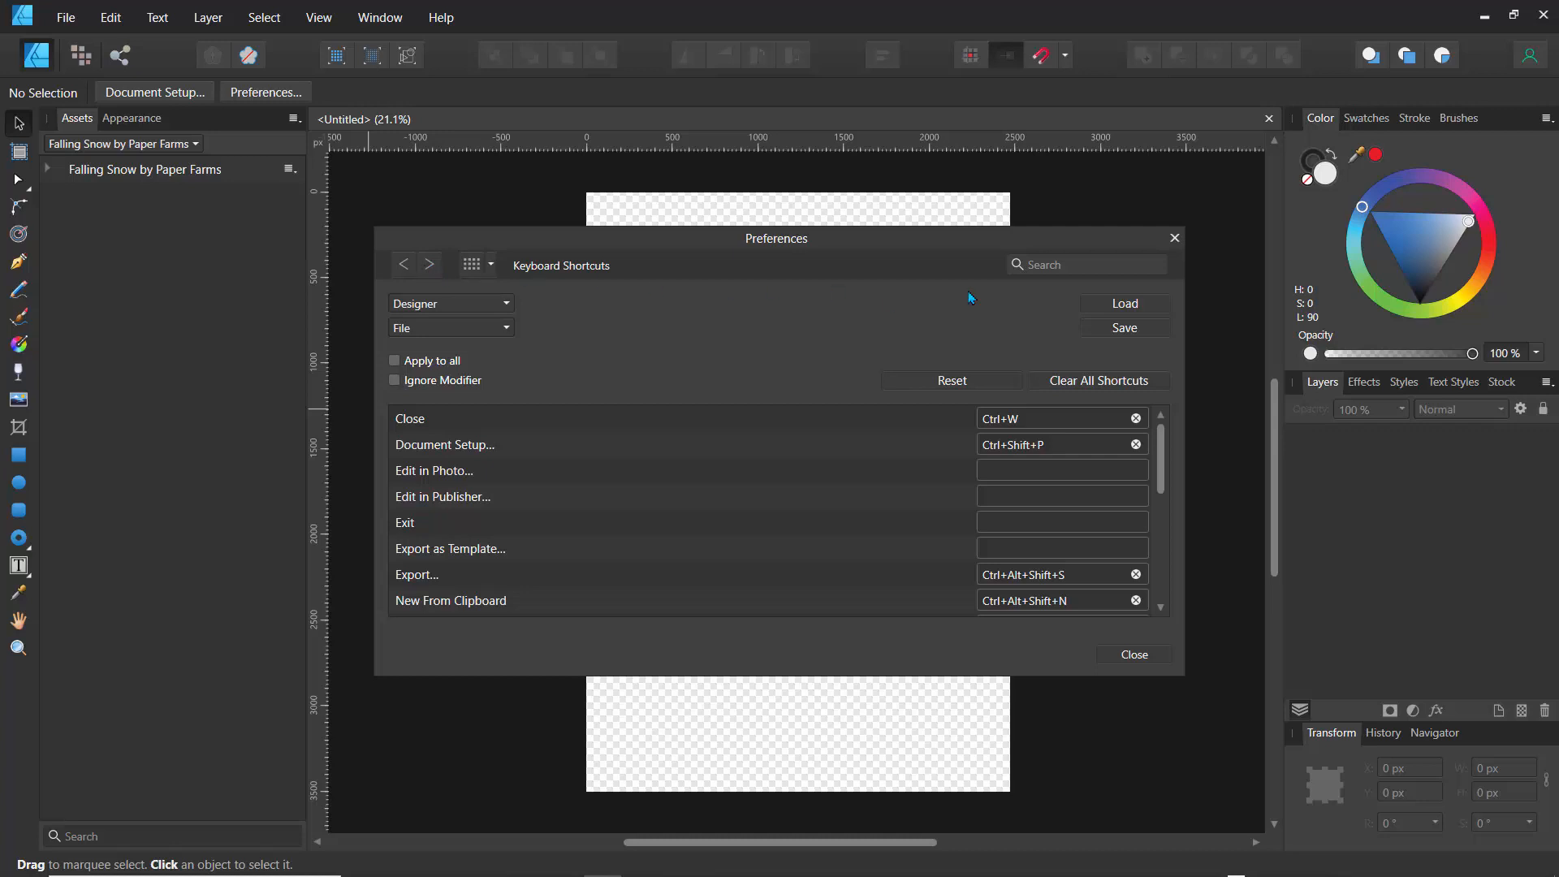
click(1174, 237)
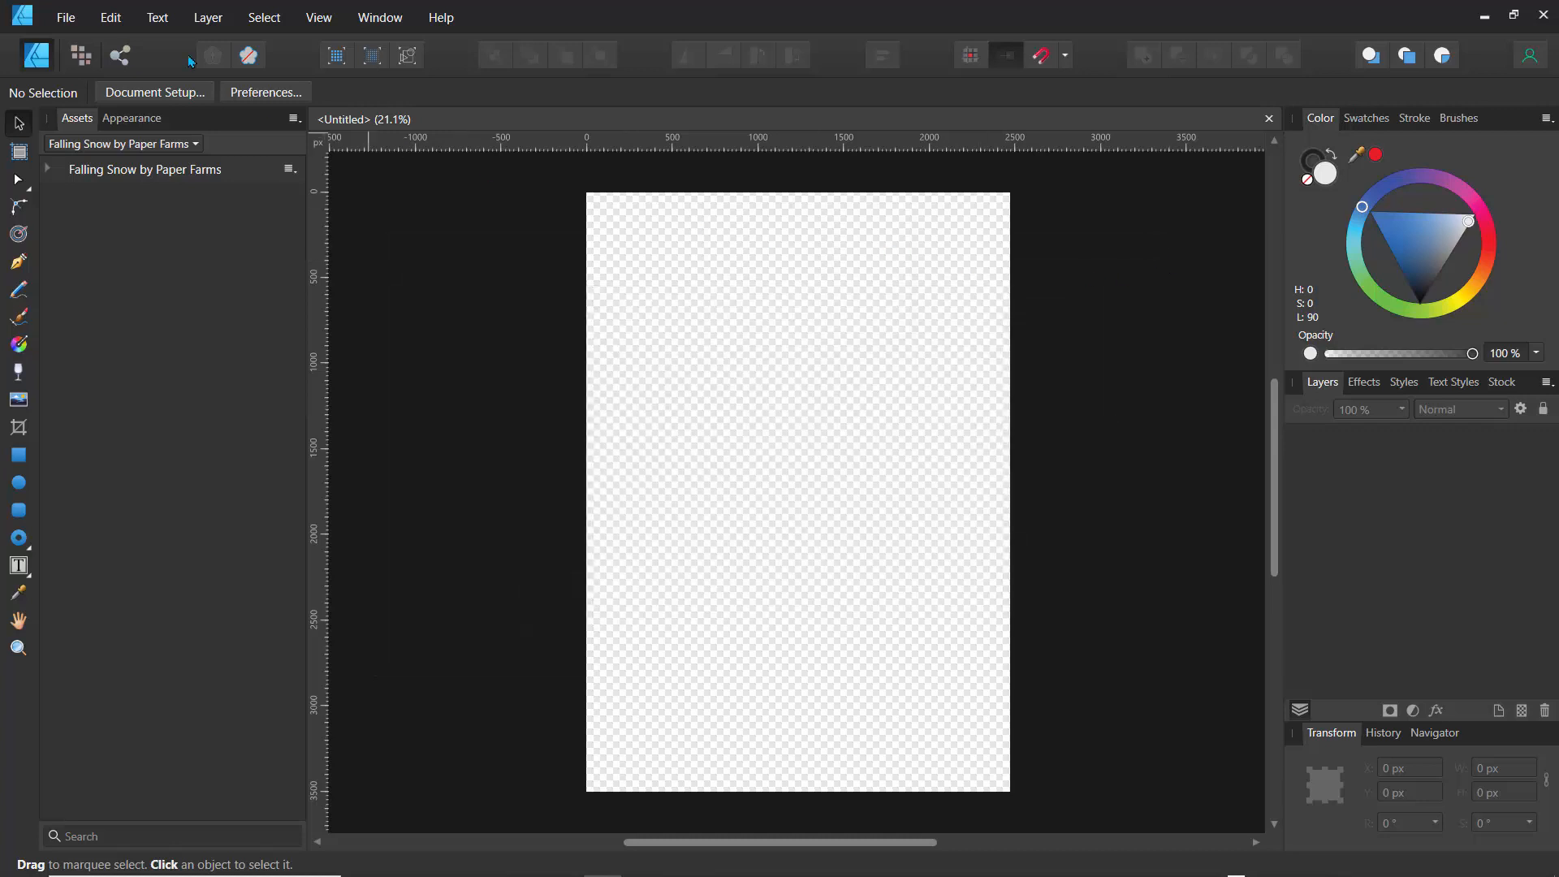
- Raise the background gray level slightly in the user interface preferences, then try the Light UI style and return to Dark
click(112, 18)
click(140, 332)
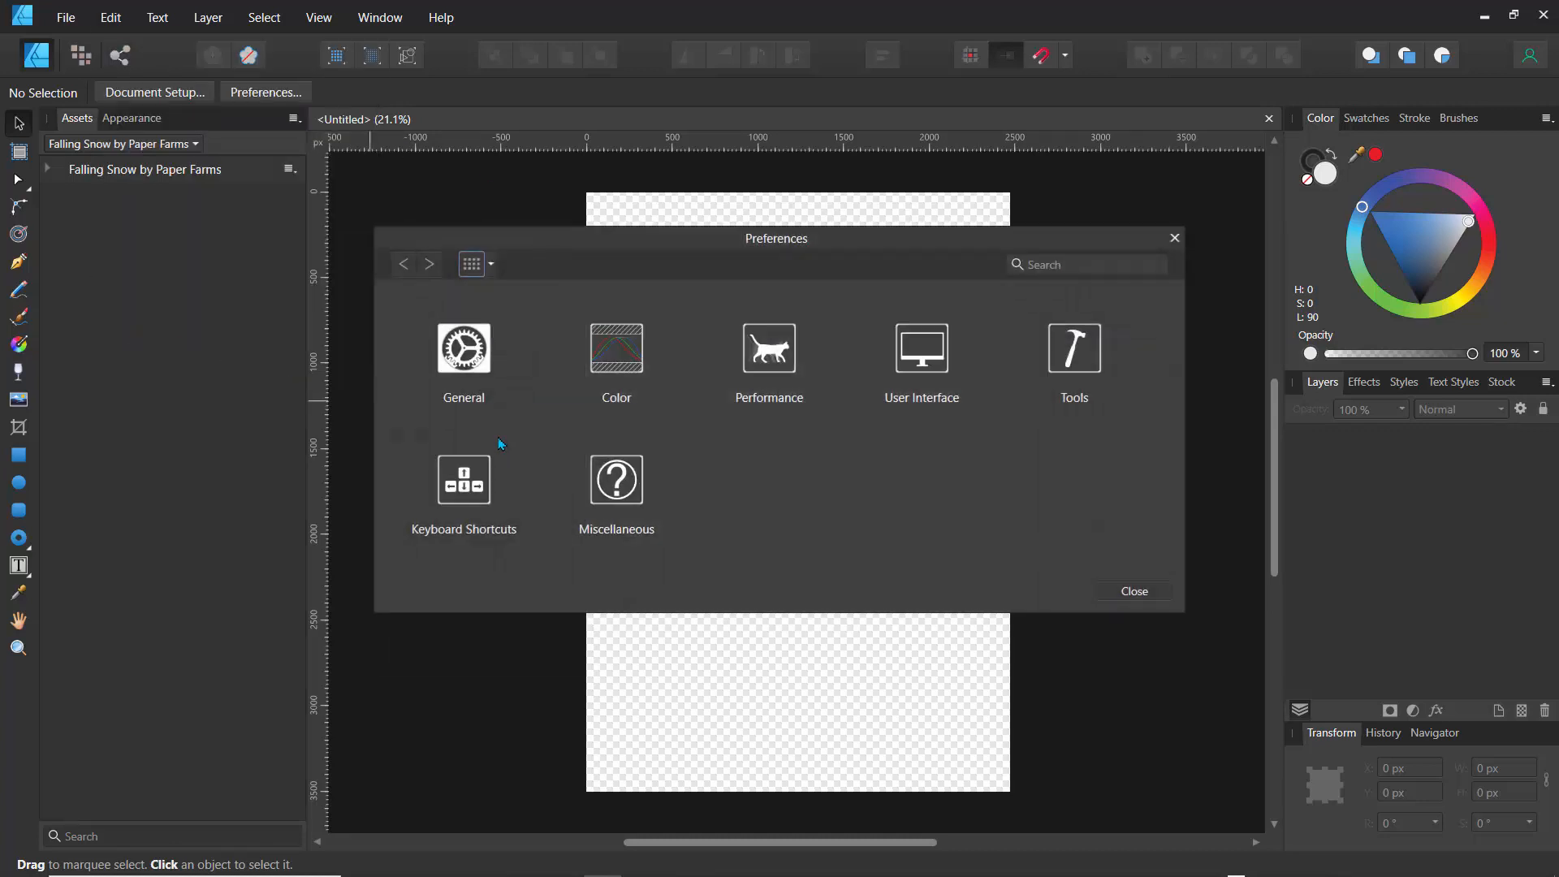
click(919, 367)
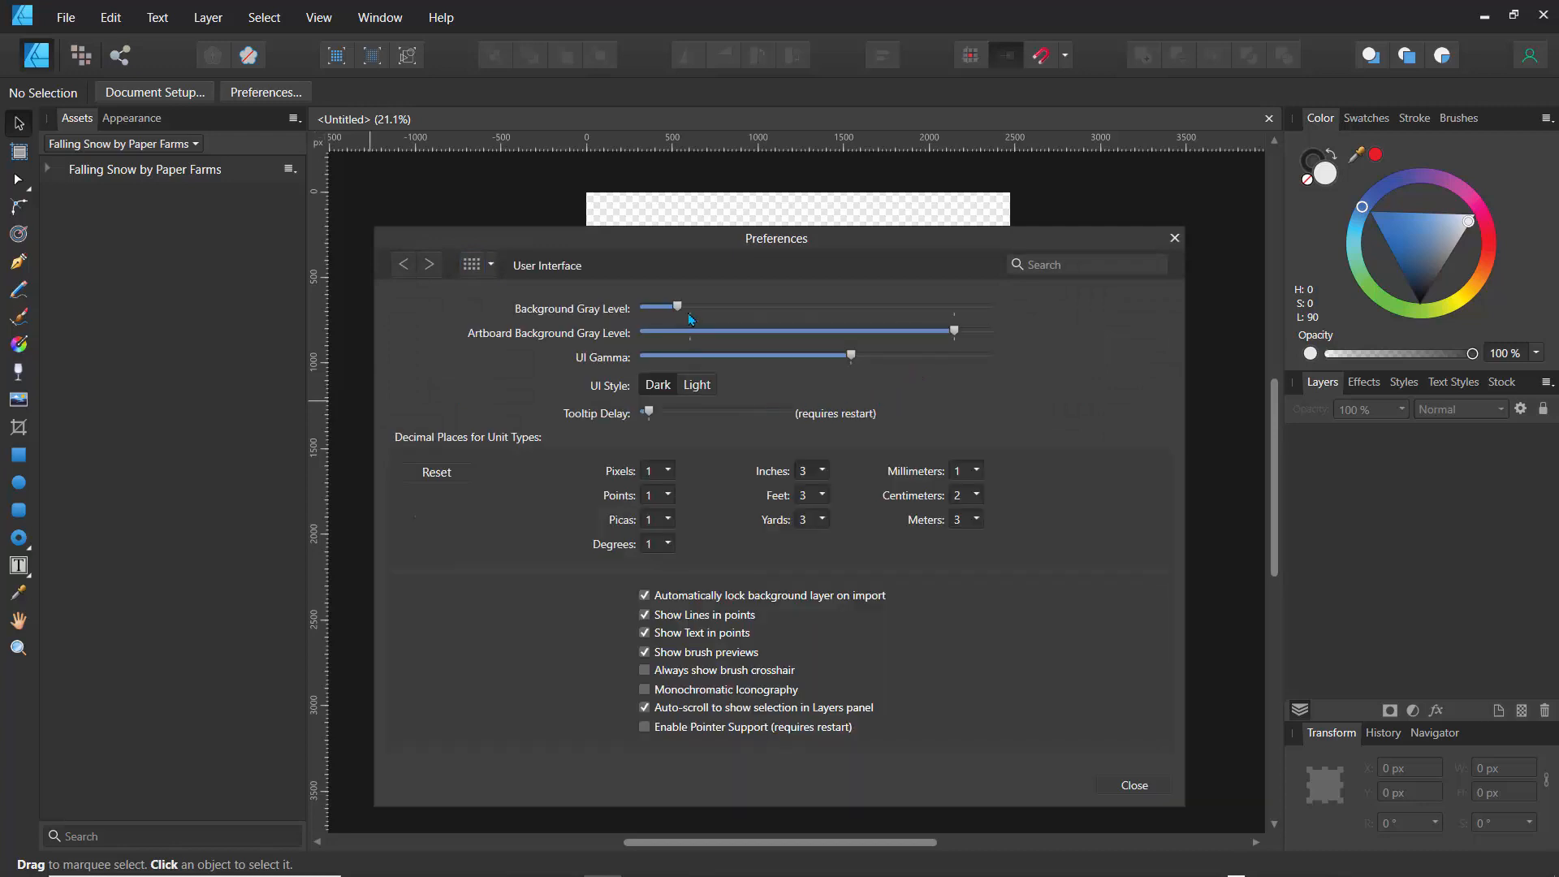
mouse_move(679, 309)
mouse_down()
mouse_move(727, 318)
mouse_move(701, 323)
mouse_up()
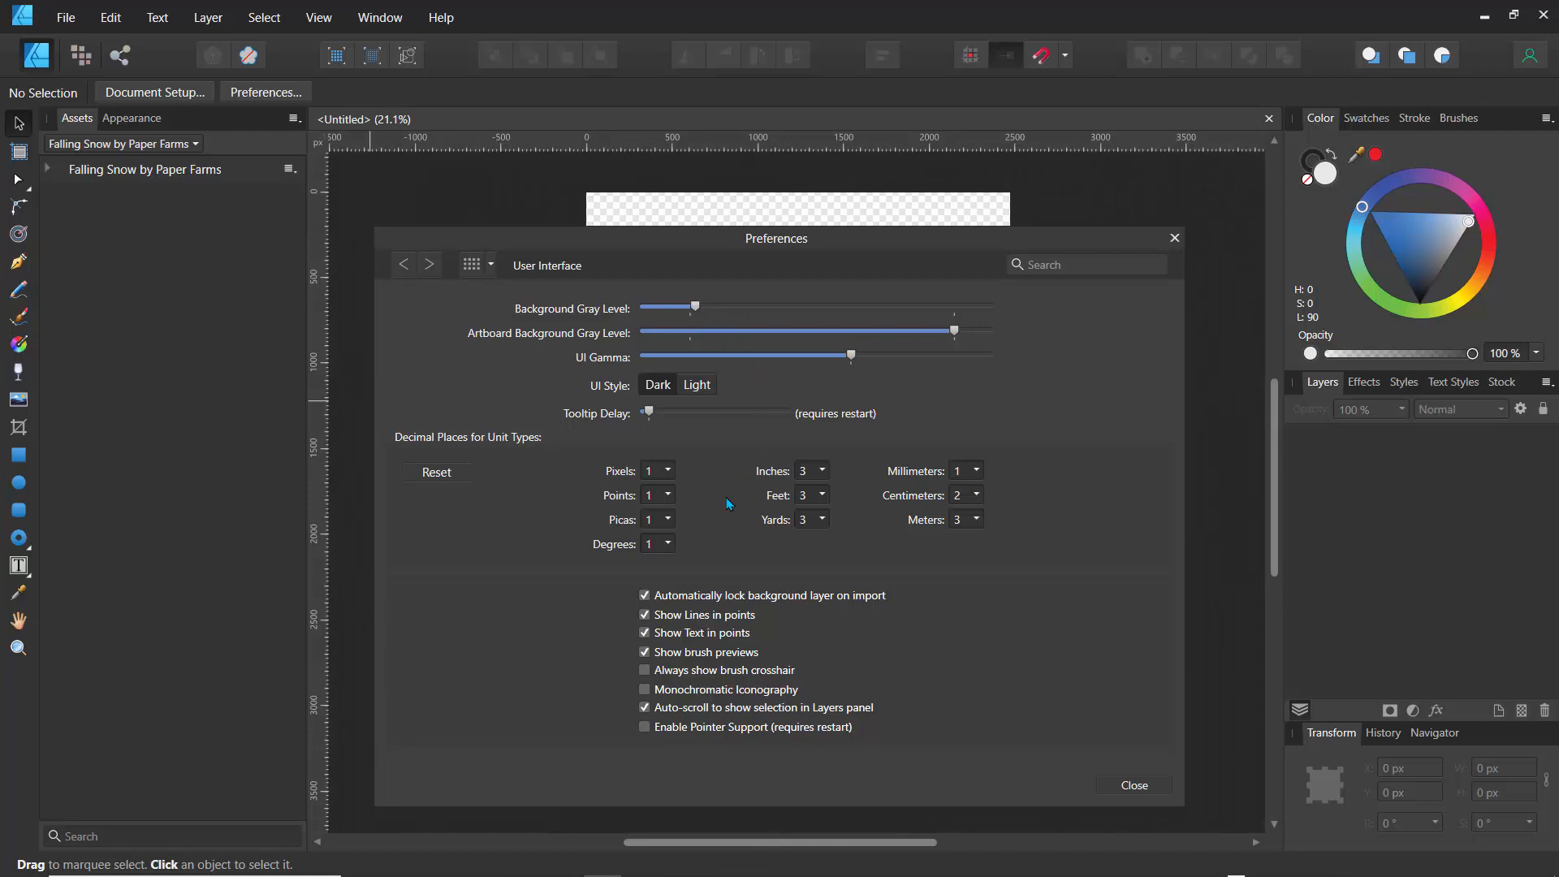
click(697, 385)
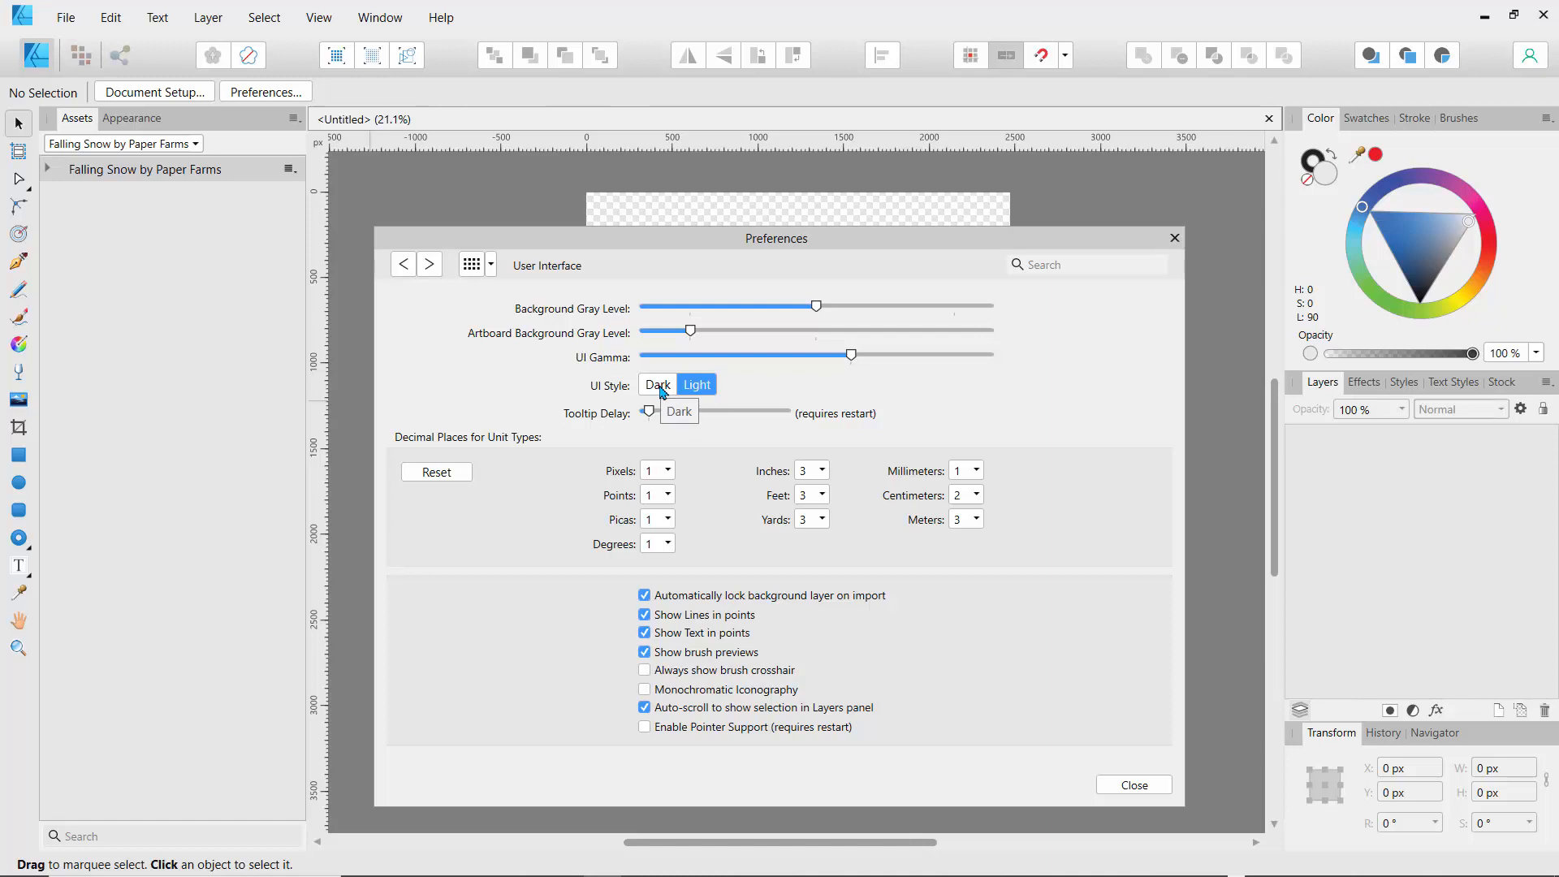
click(659, 387)
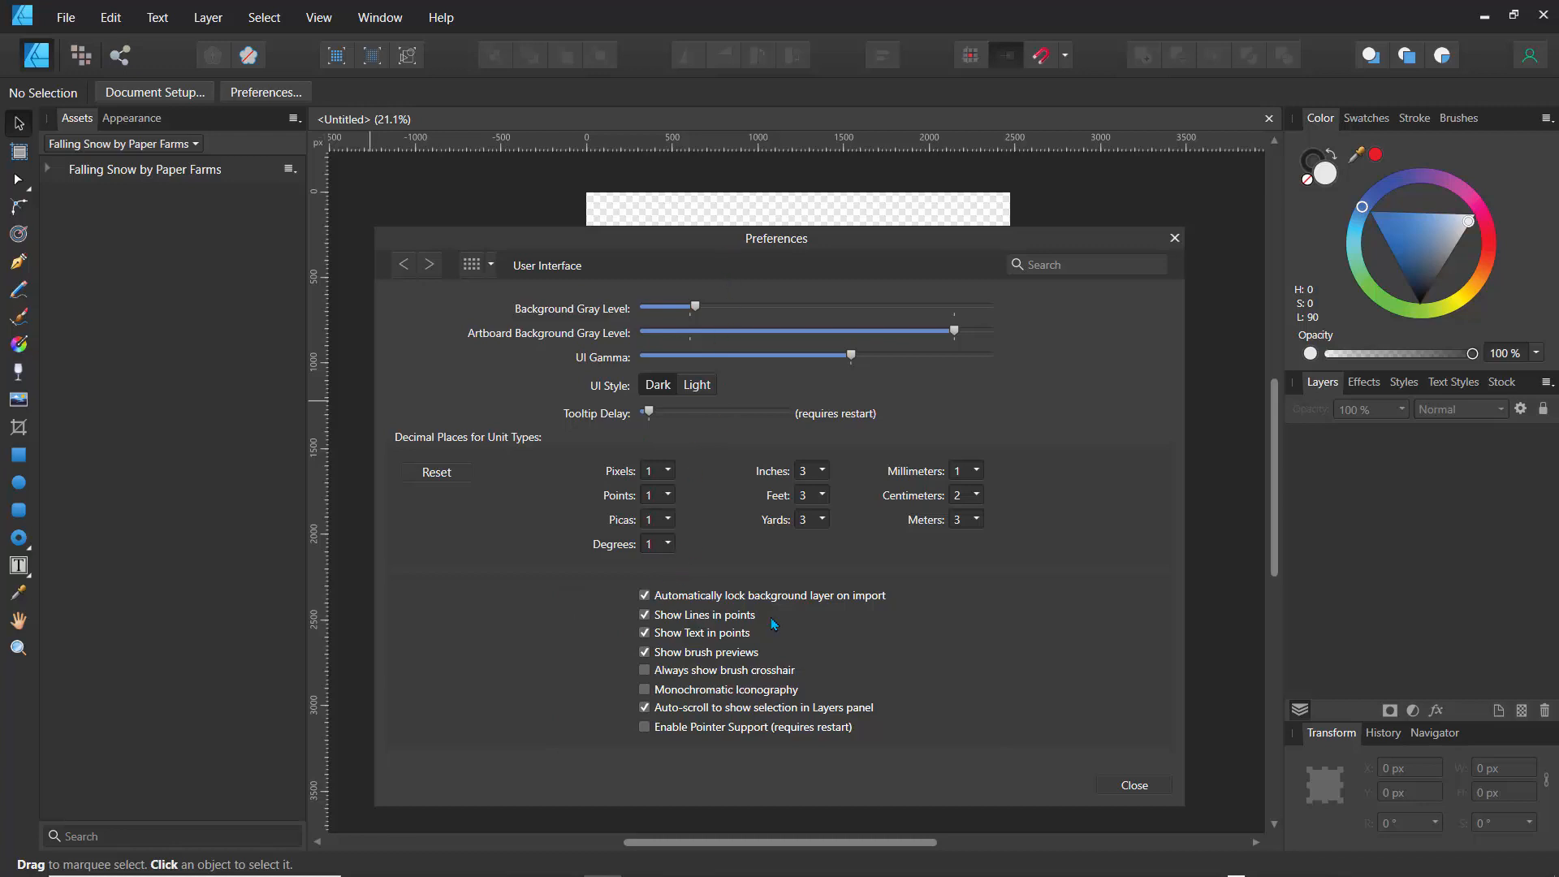
click(1120, 781)
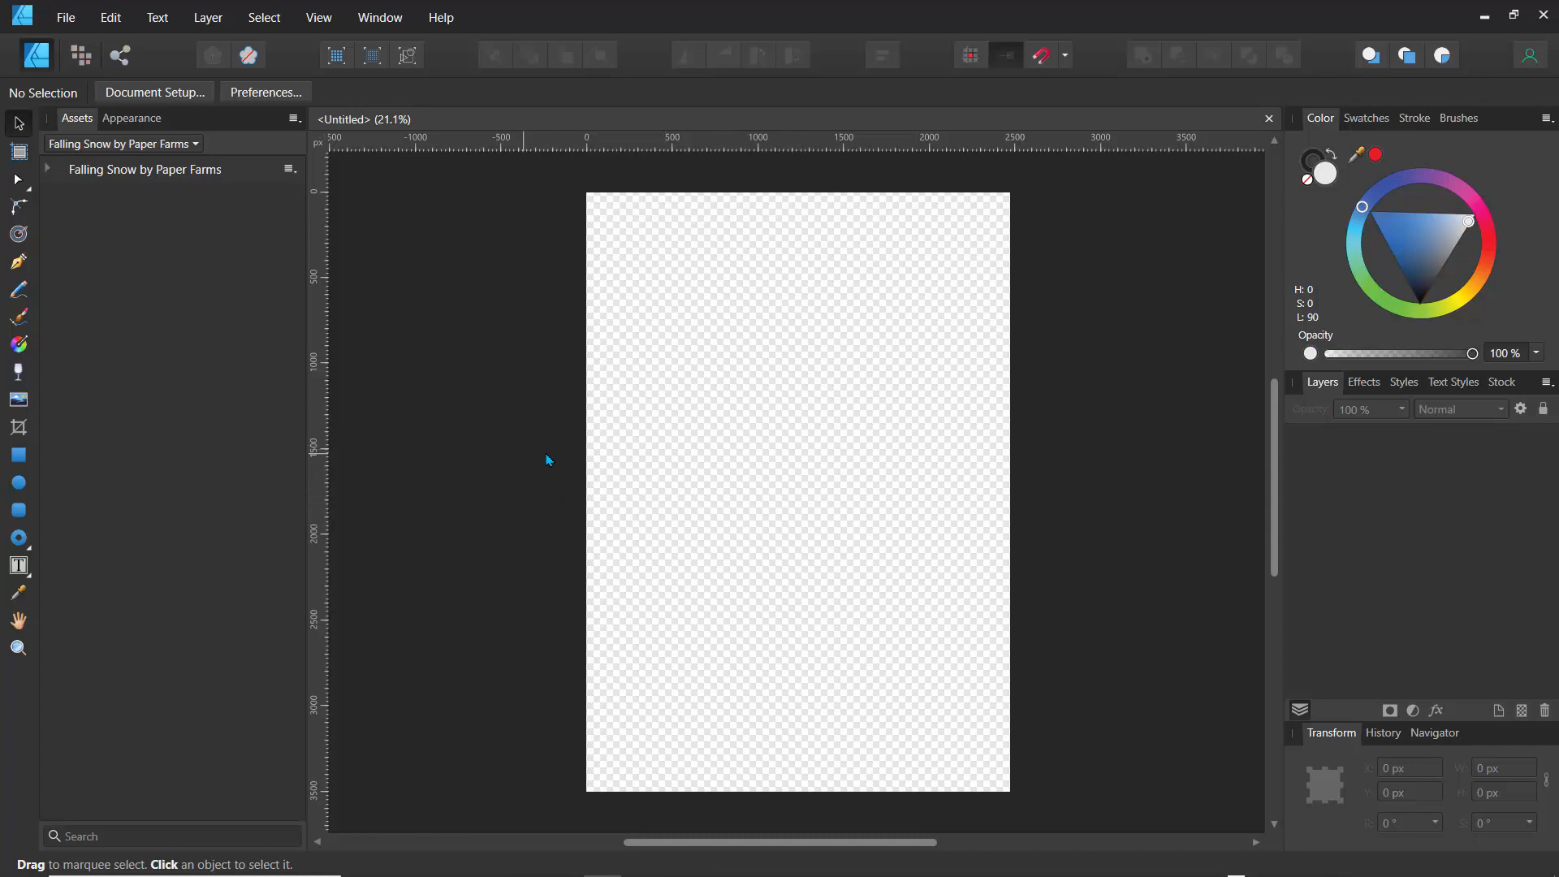
- Open the Pencils brush category and choose its fourth brush, with a size of 64
click(1442, 121)
click(1375, 146)
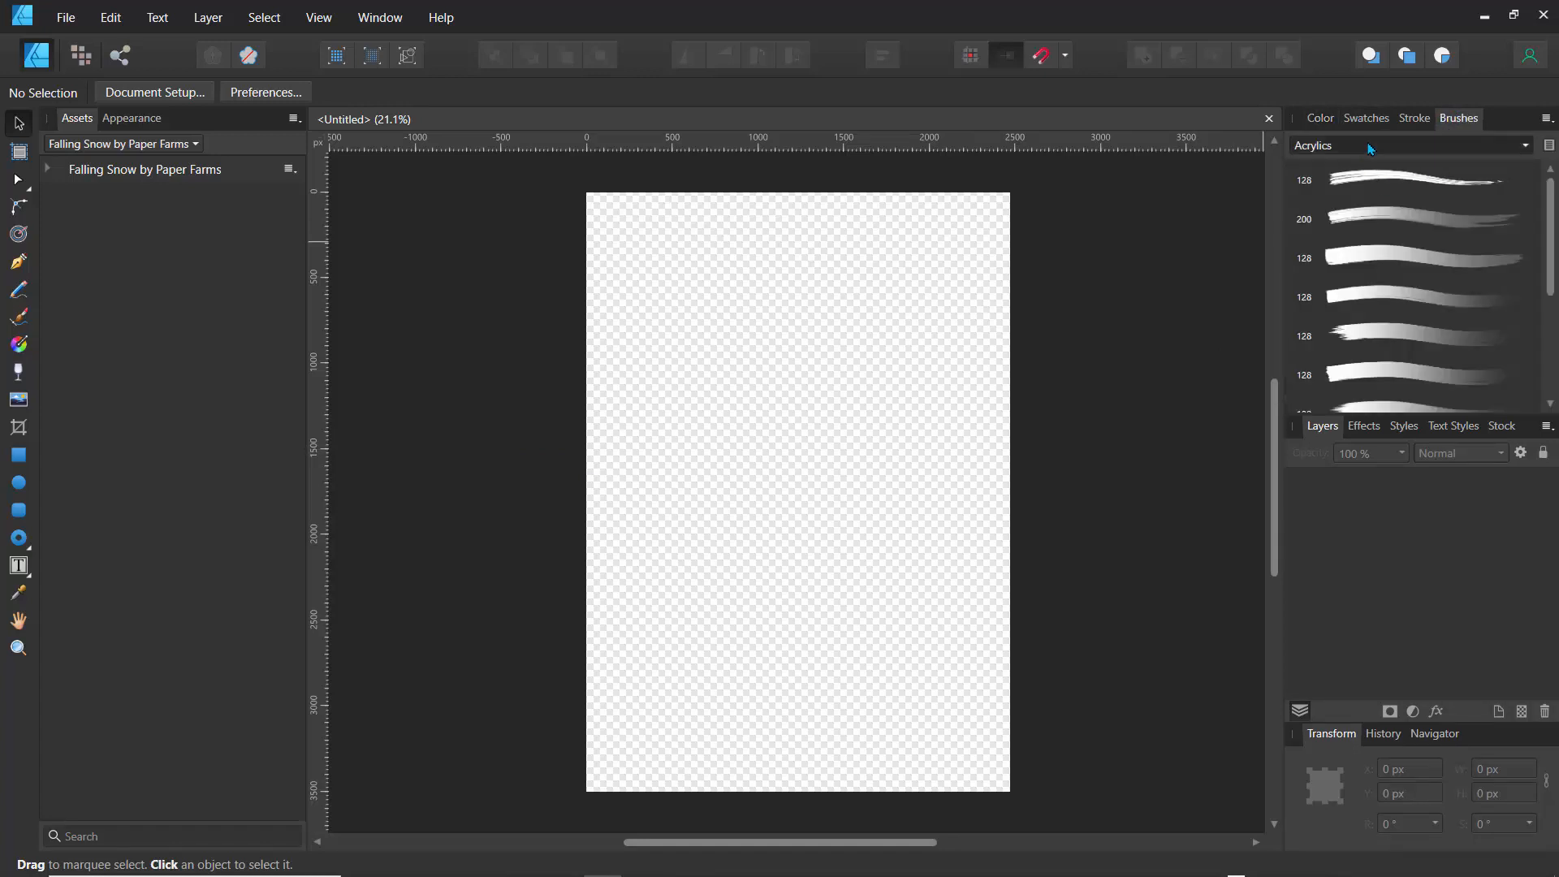
click(1313, 326)
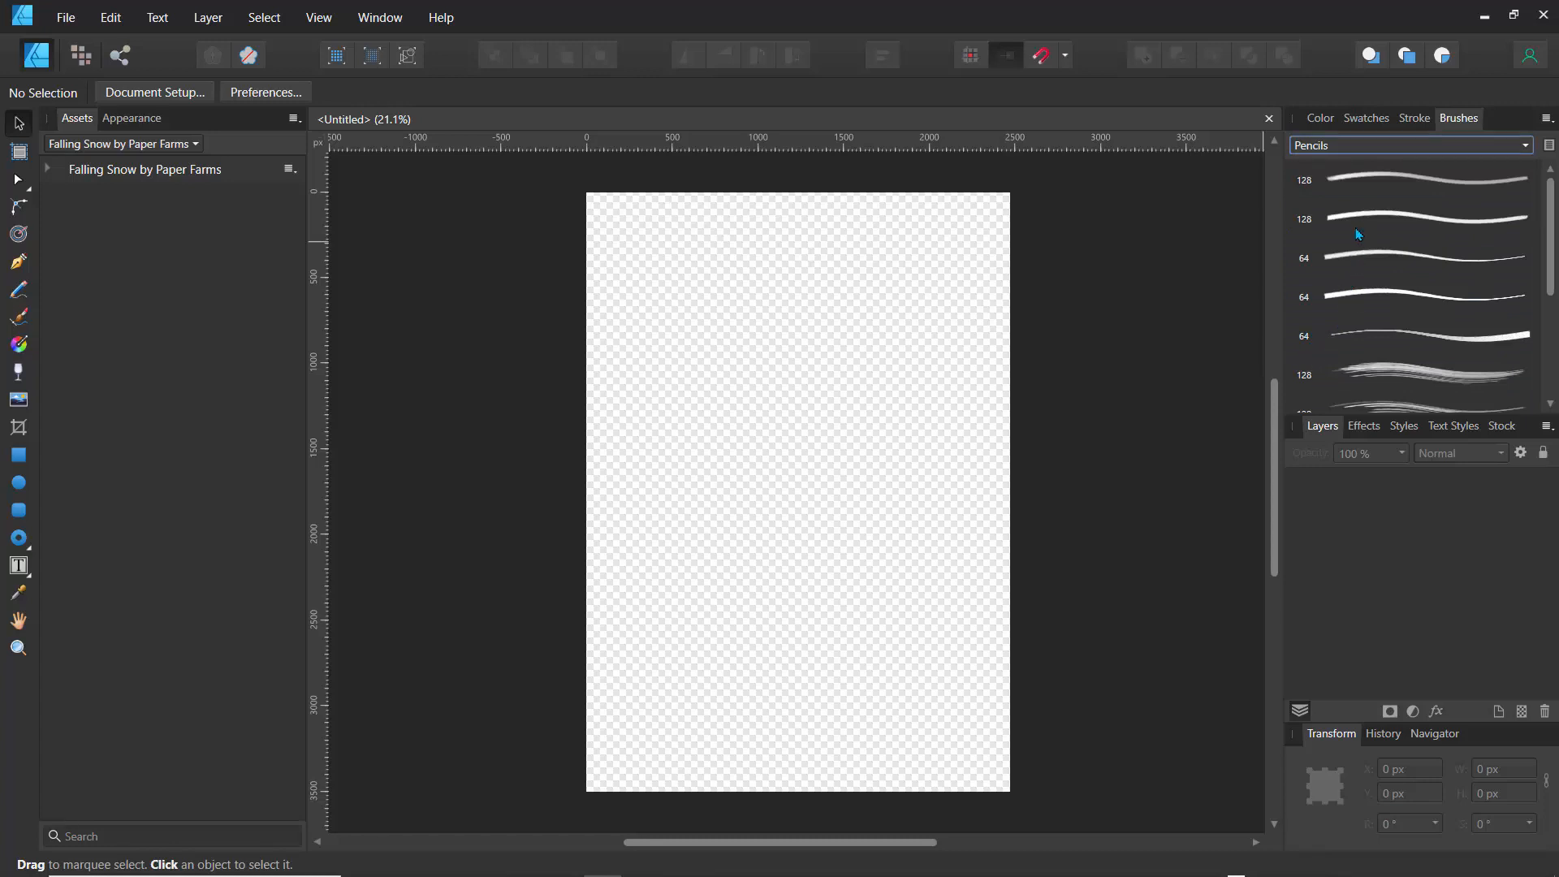
click(1342, 296)
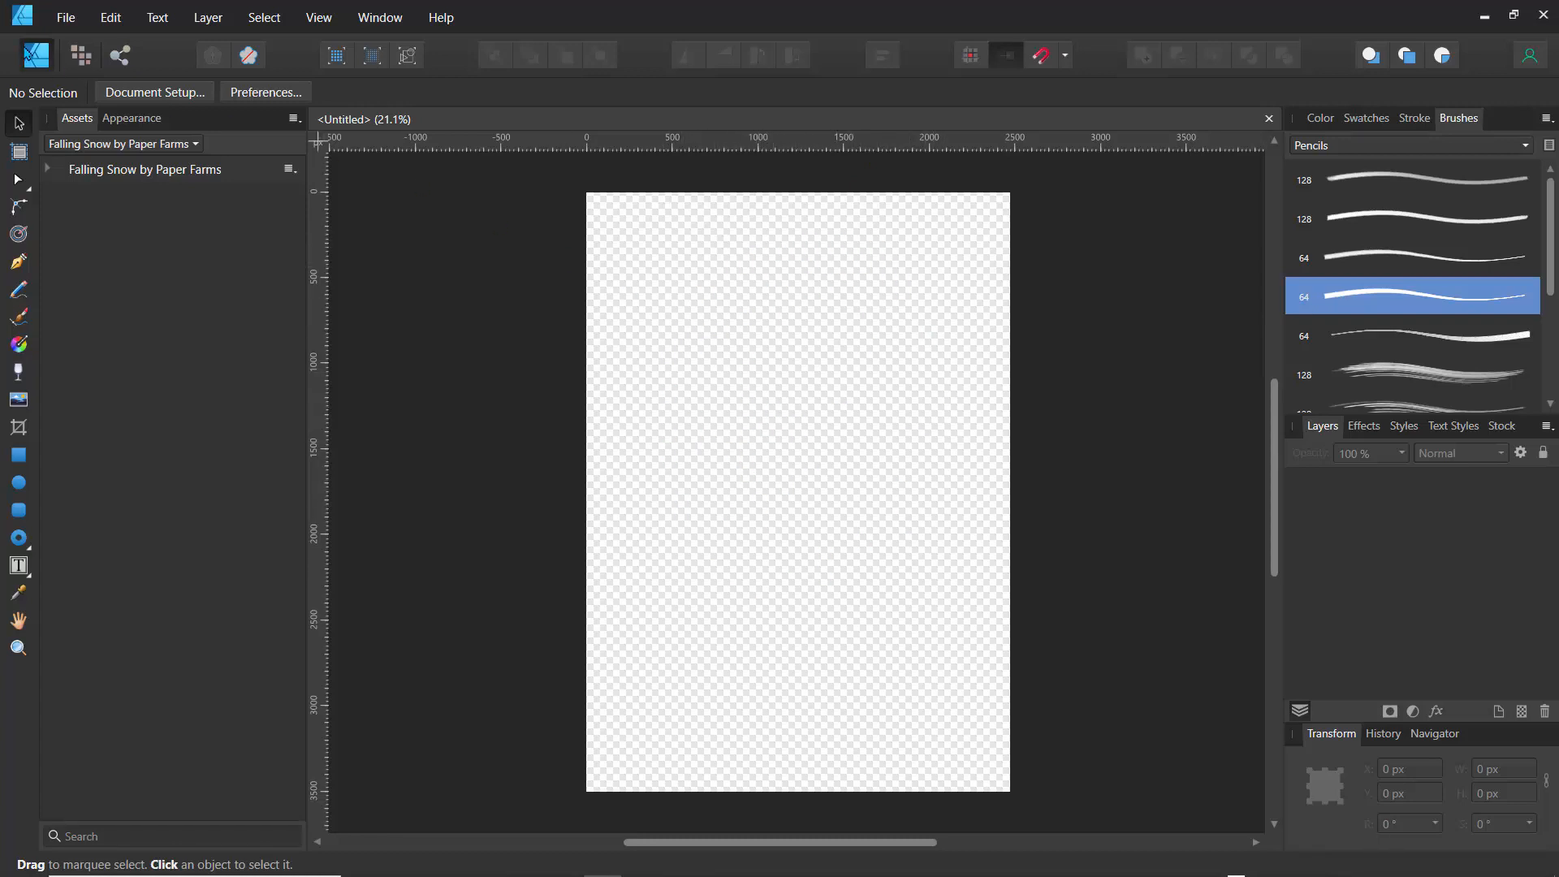
- Switch to the Pixel Persona, add a pixel layer with the Paint Brush active, and name the layer bg
click(81, 54)
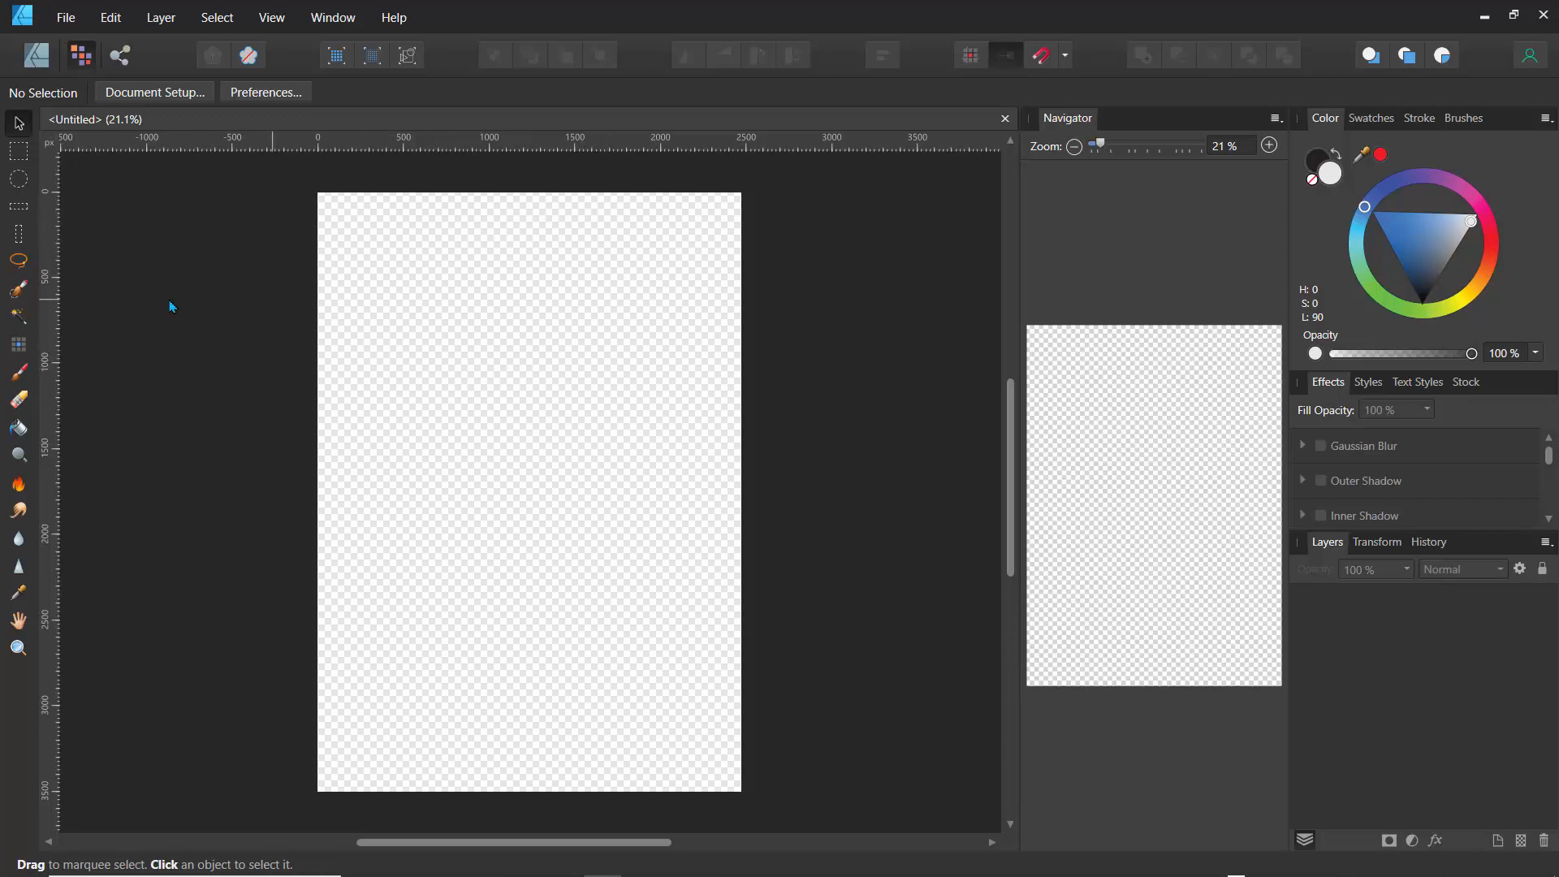
click(18, 371)
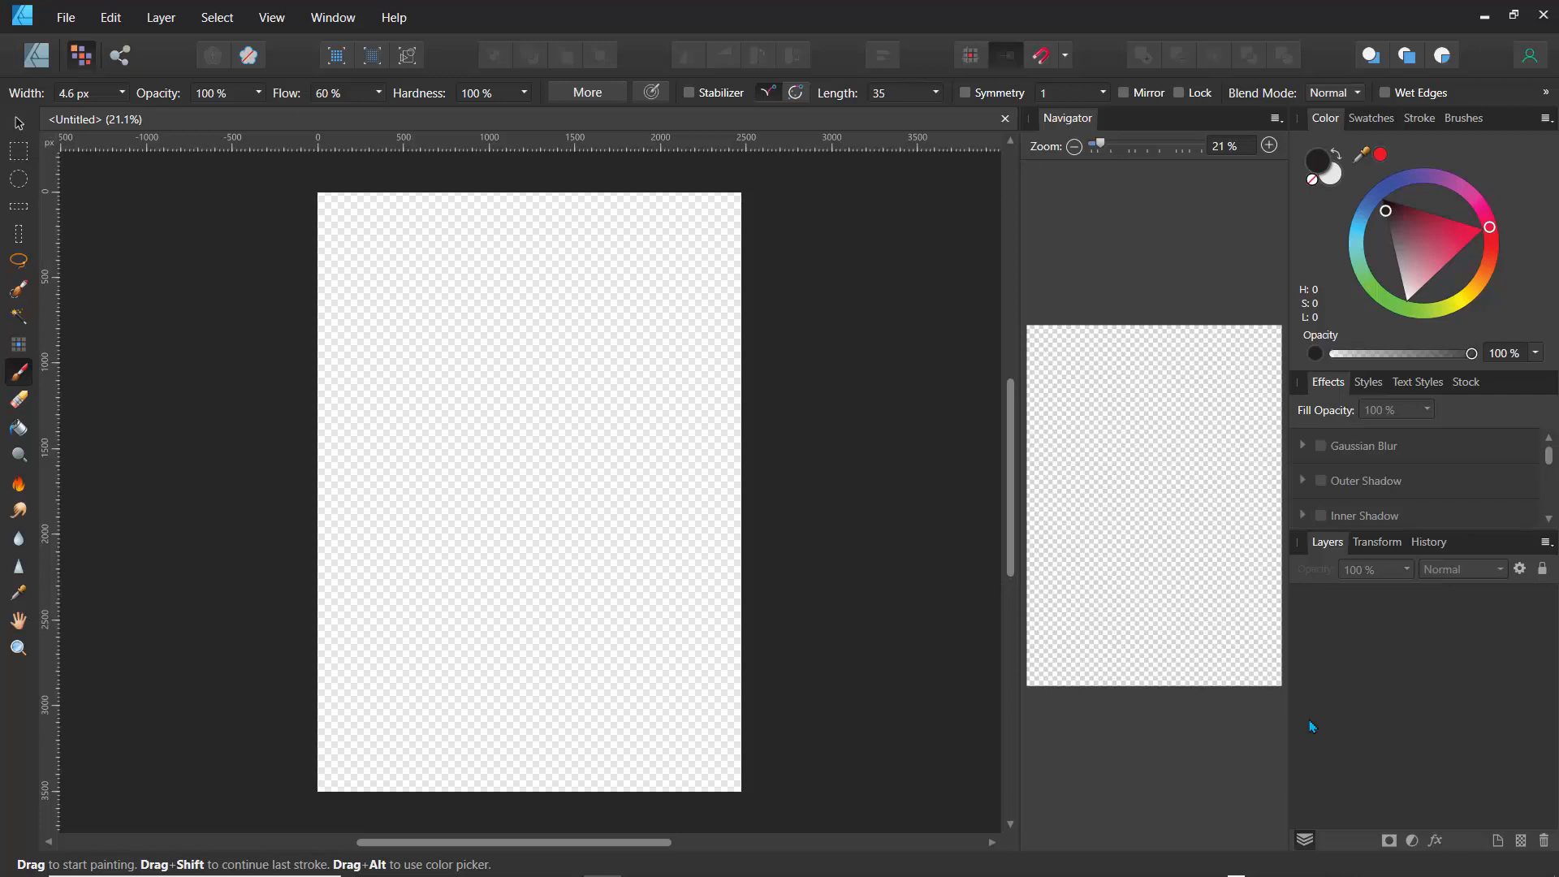
click(1521, 841)
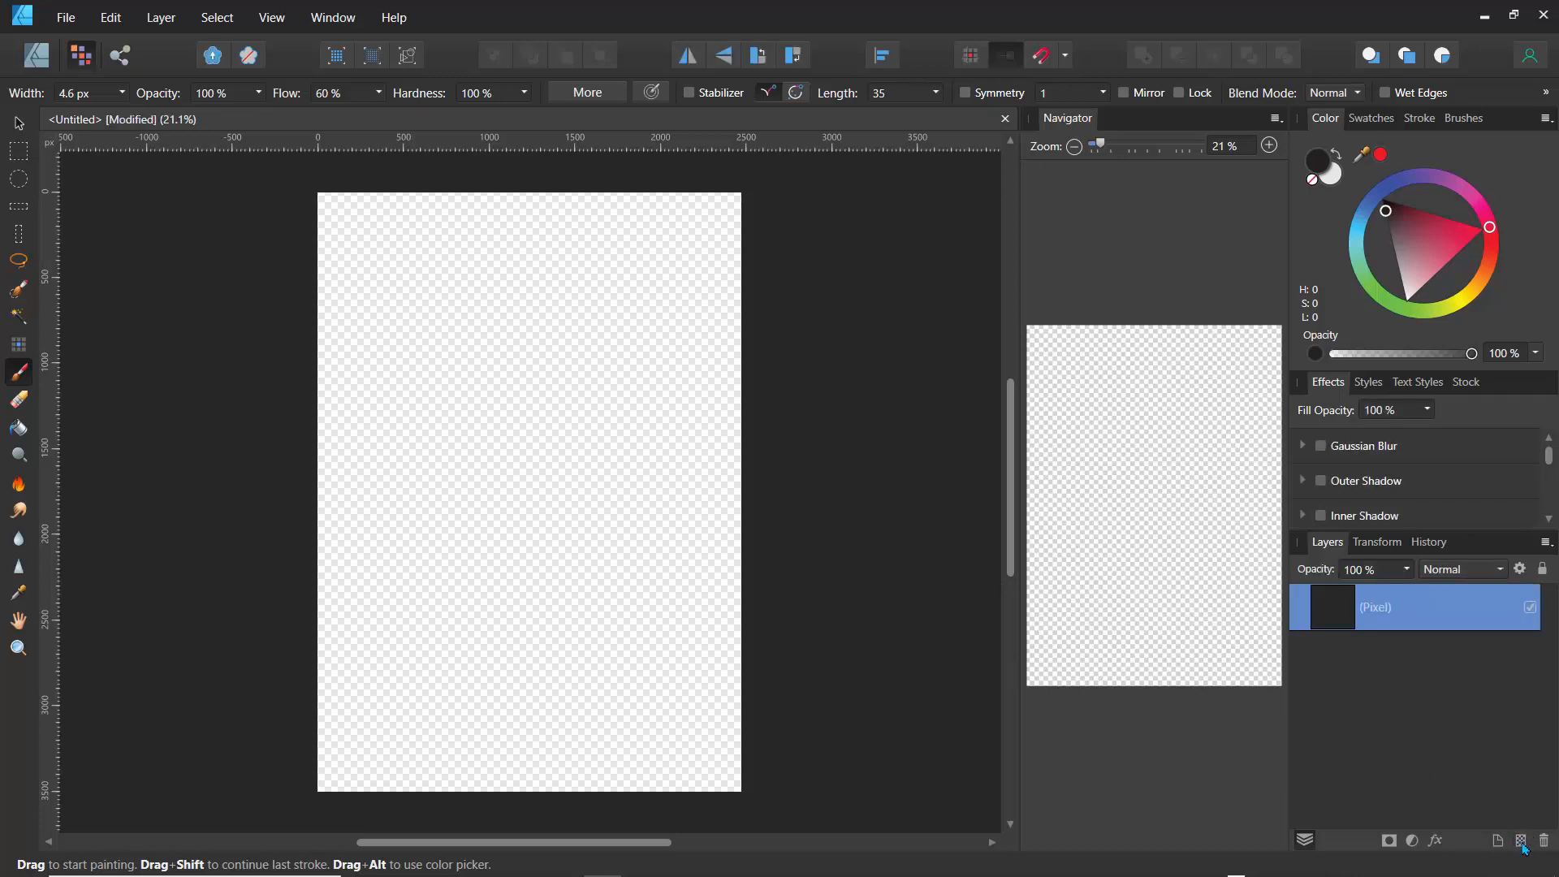
double_click(1373, 610)
text(bg)
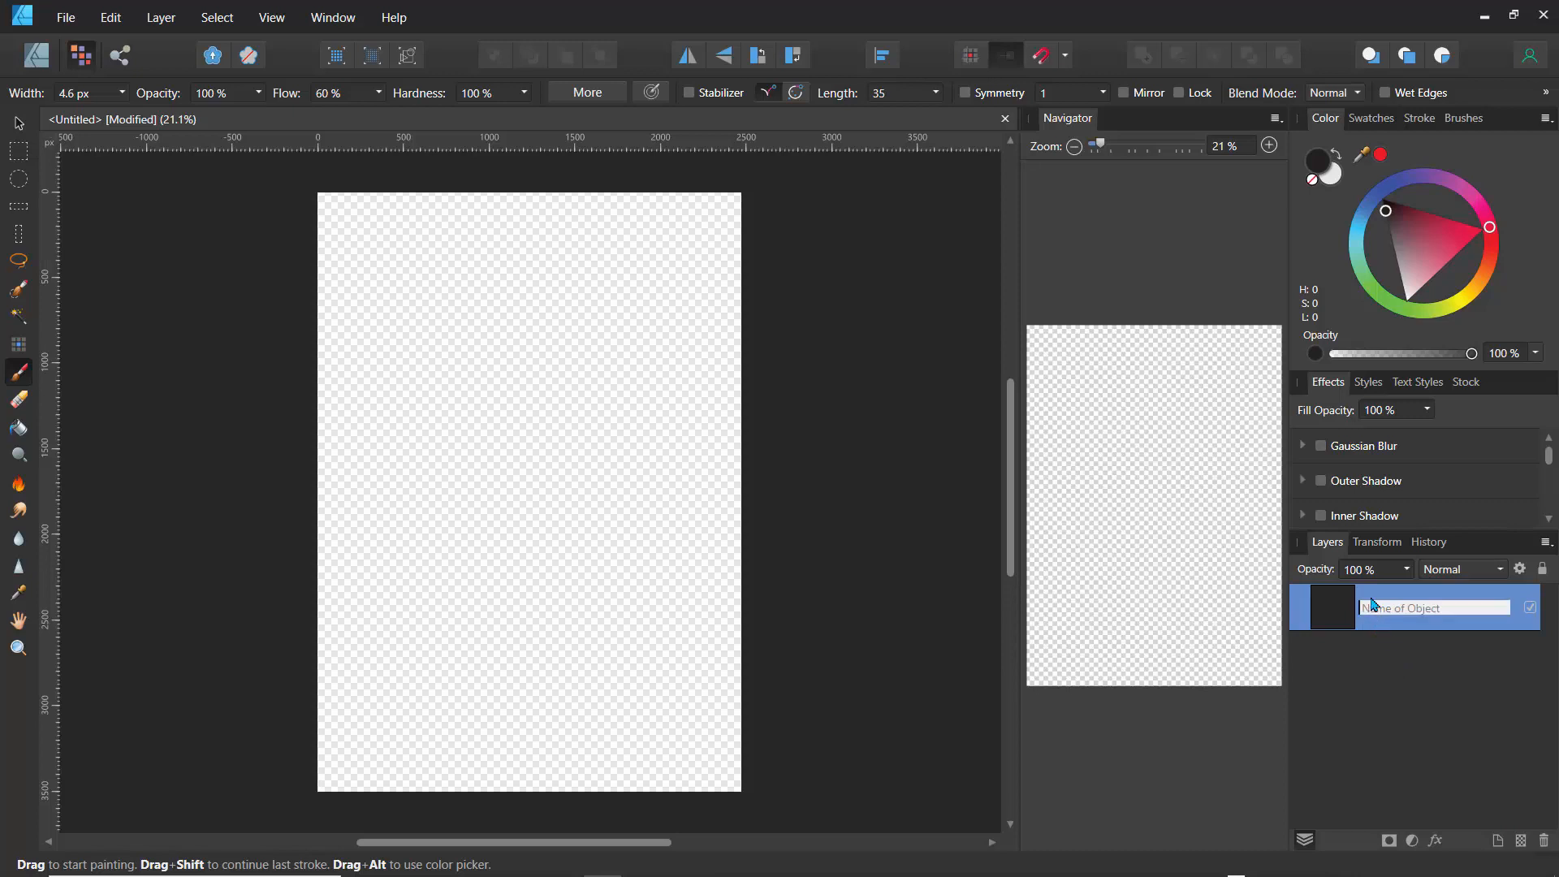
key(Return)
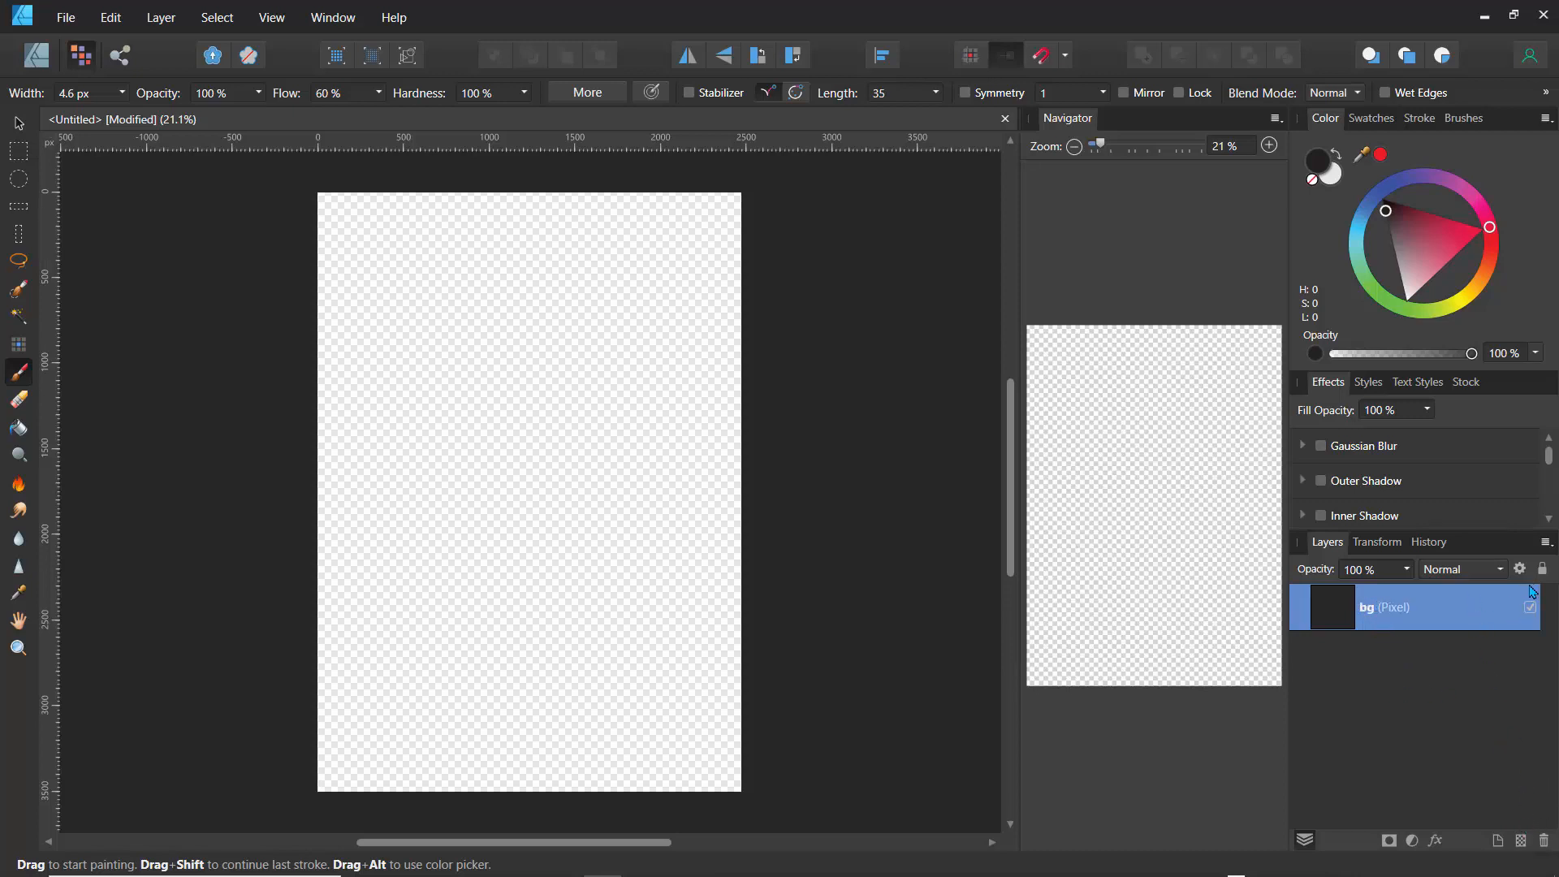
- Flood fill the bg layer with a warm grey (H 32, S 11, L 73) and lock the layer
click(26, 440)
key(x)
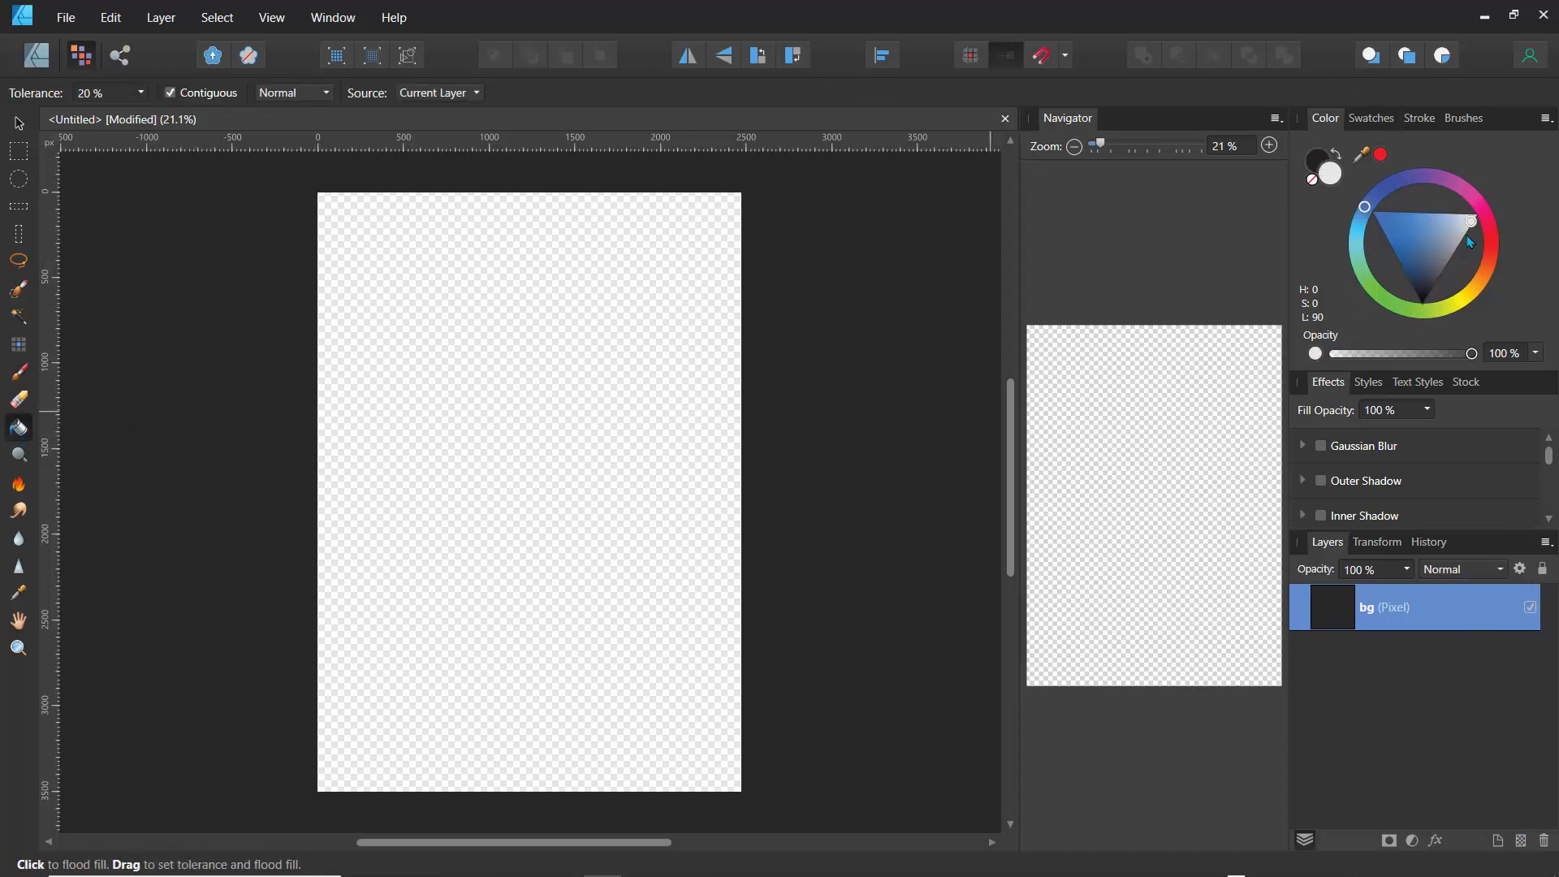
click(1451, 247)
mouse_move(1357, 242)
mouse_down()
mouse_move(1475, 302)
mouse_move(1490, 280)
mouse_move(1389, 250)
mouse_up()
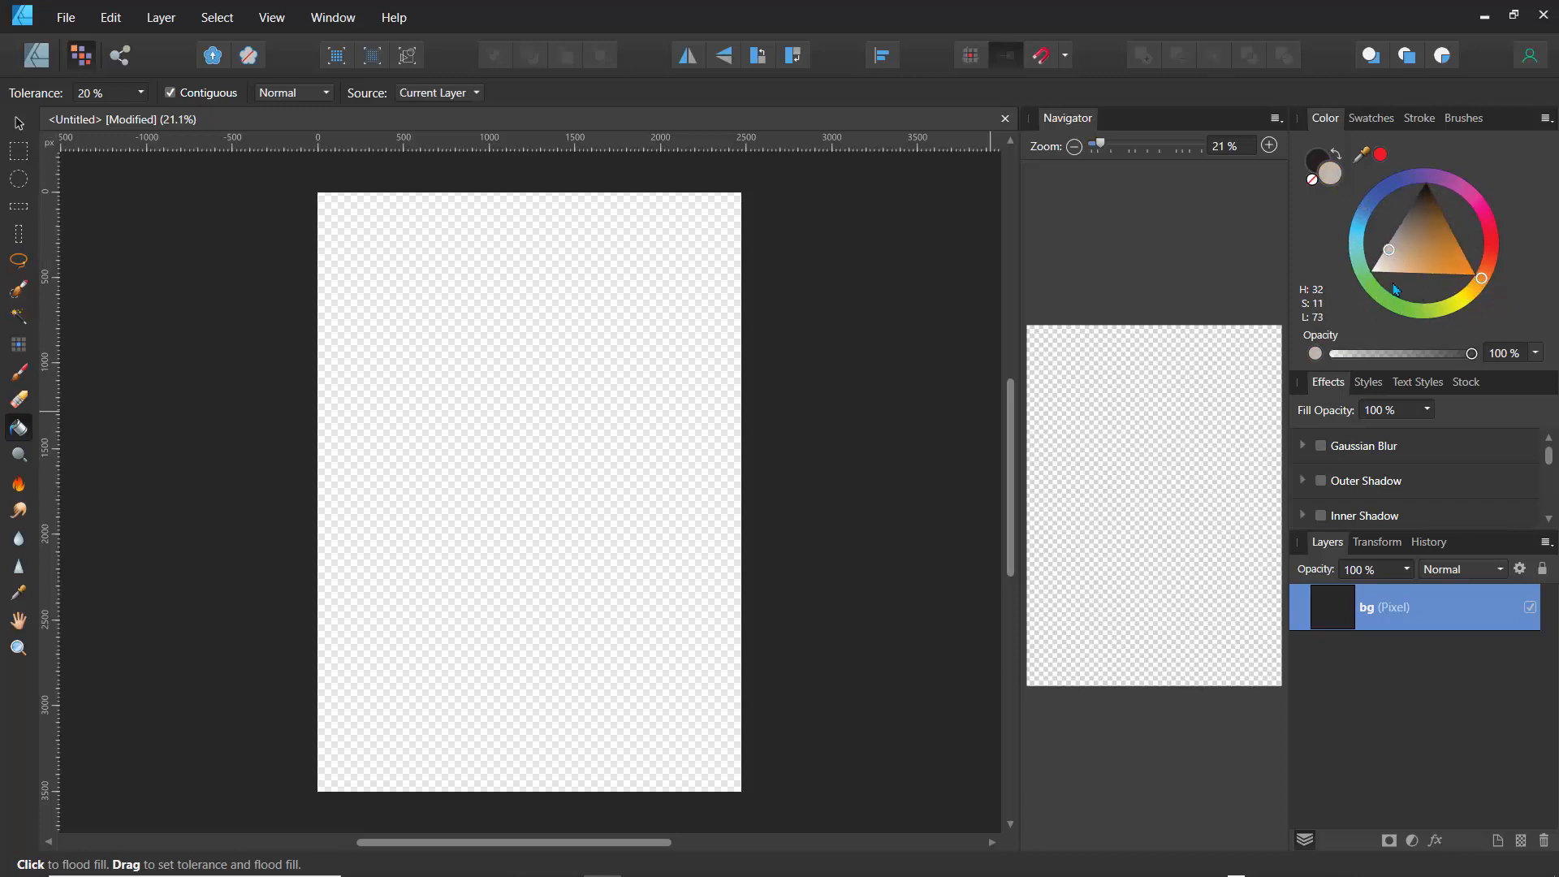
click(544, 405)
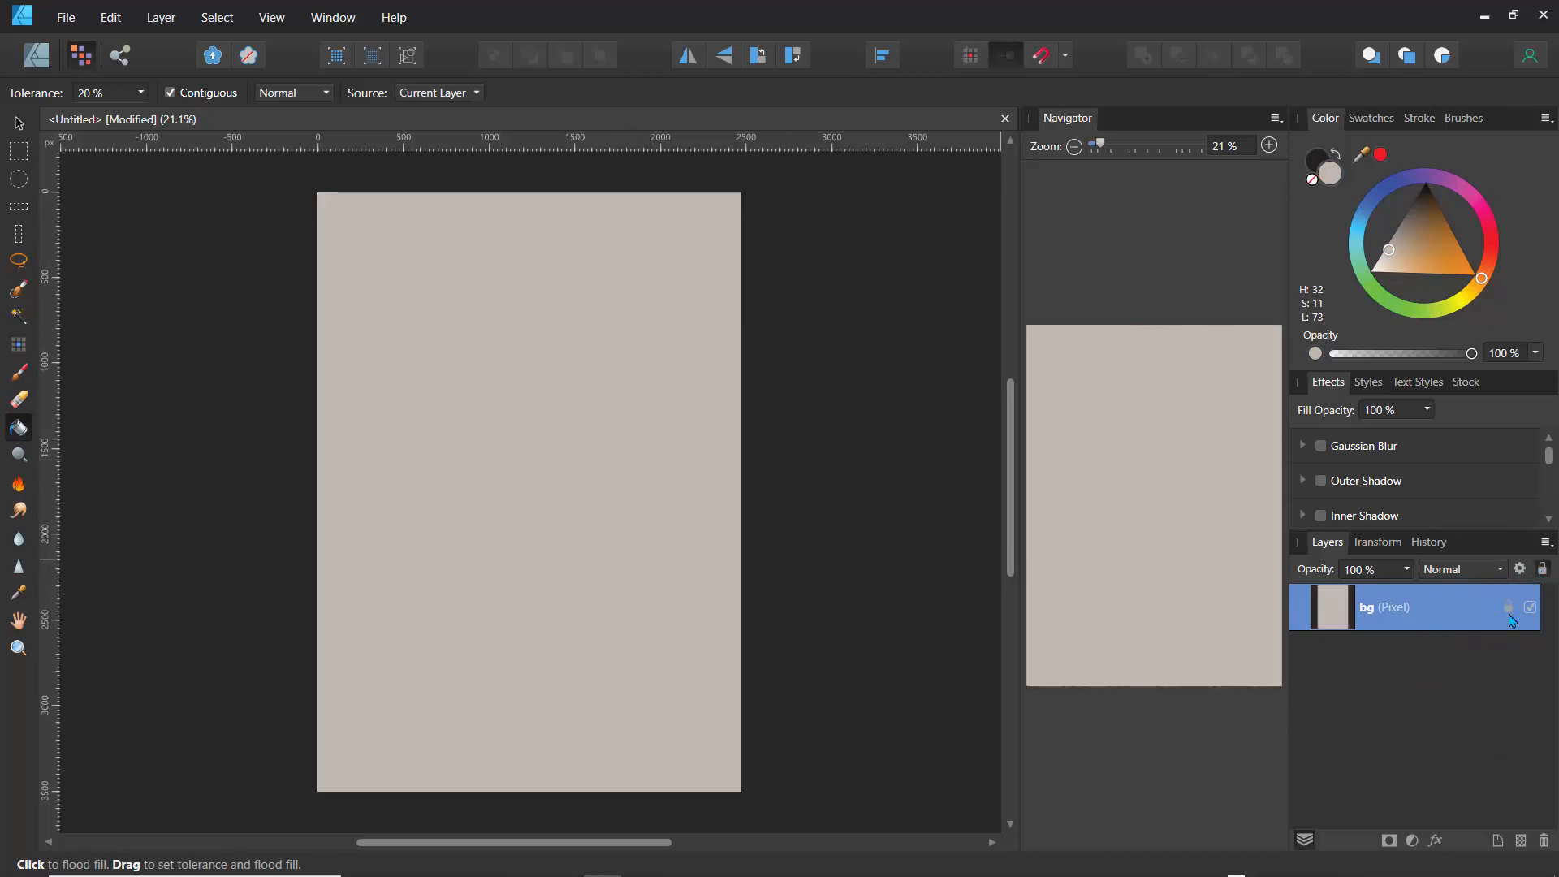
- Add a new pixel layer above bg and name it sketch
click(1521, 845)
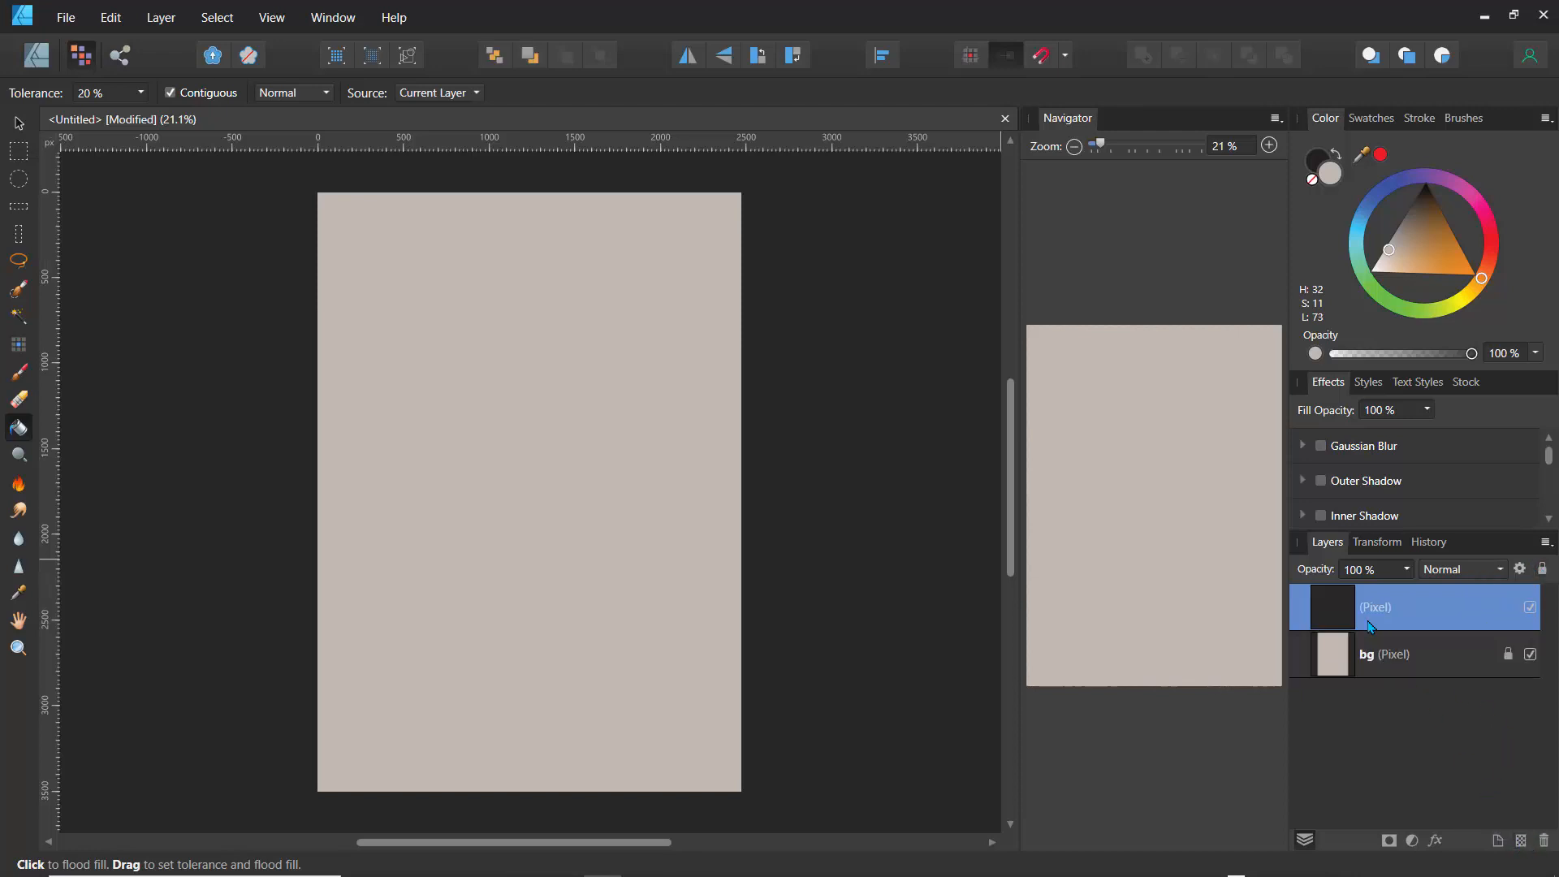
double_click(1372, 609)
text(sk)
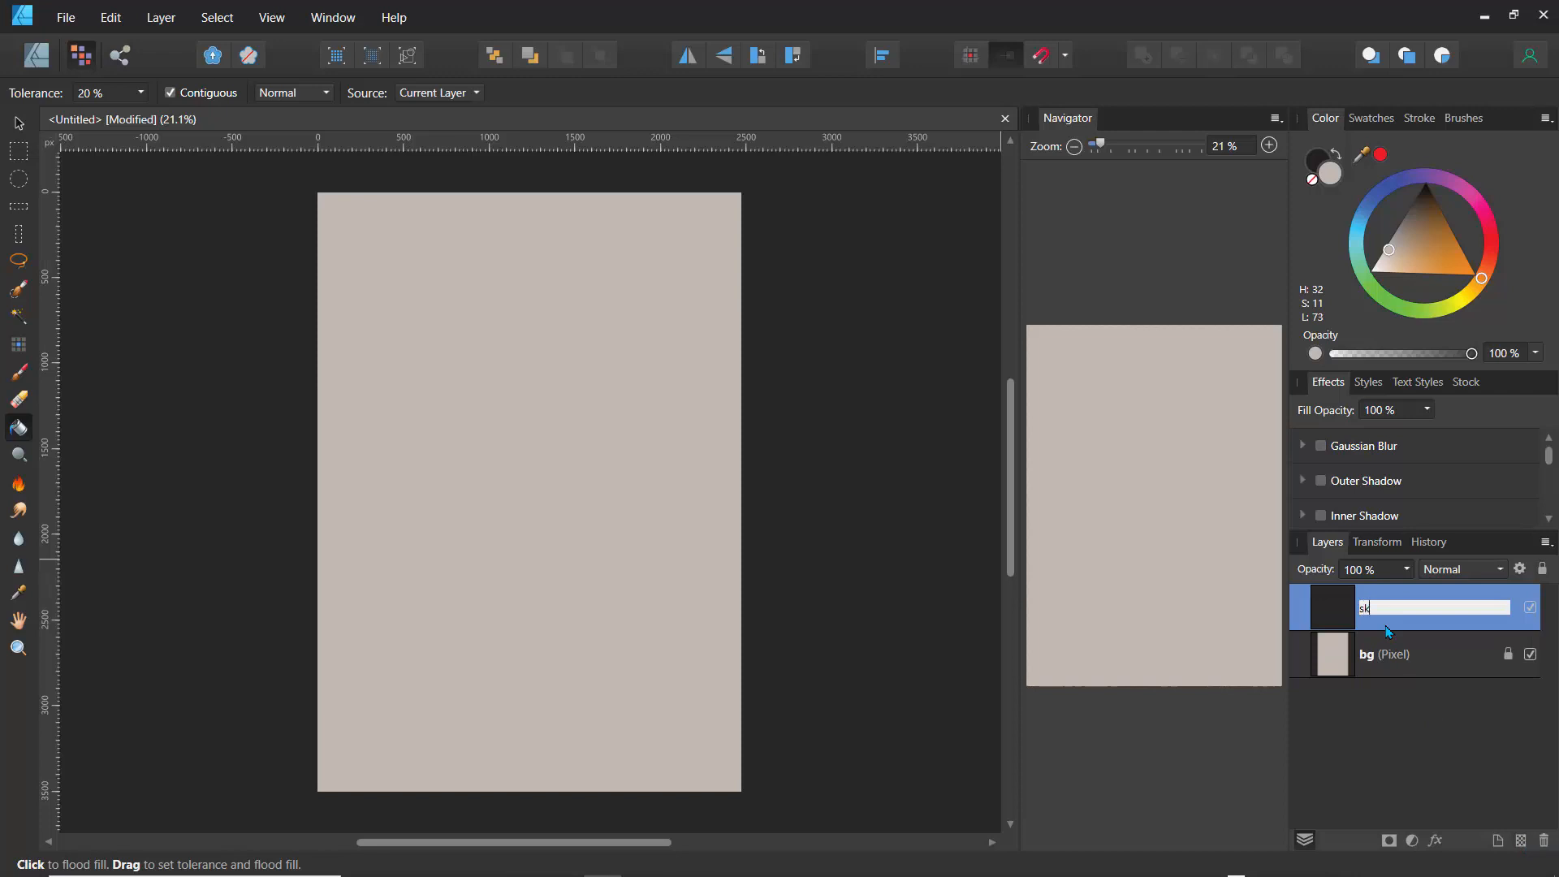
text(etch)
key(Return)
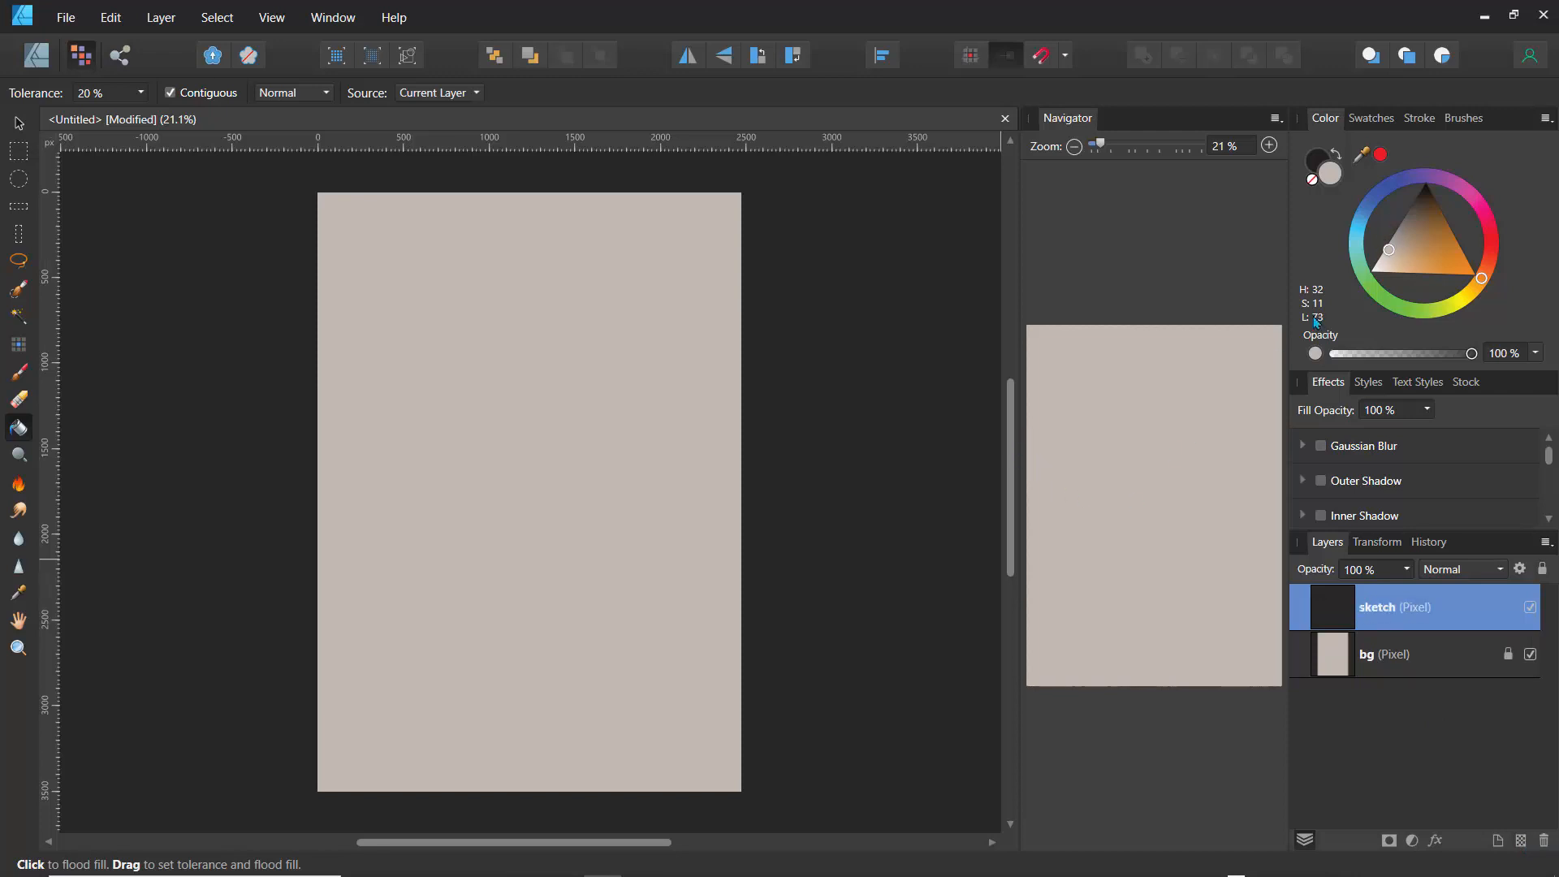
- Change the fill colour to a dark blue (H 228, S 92, L 25)
click(1378, 196)
mouse_move(1405, 244)
mouse_down()
mouse_move(1403, 265)
mouse_move(1396, 250)
mouse_up()
drag(1102, 148, 1109, 171)
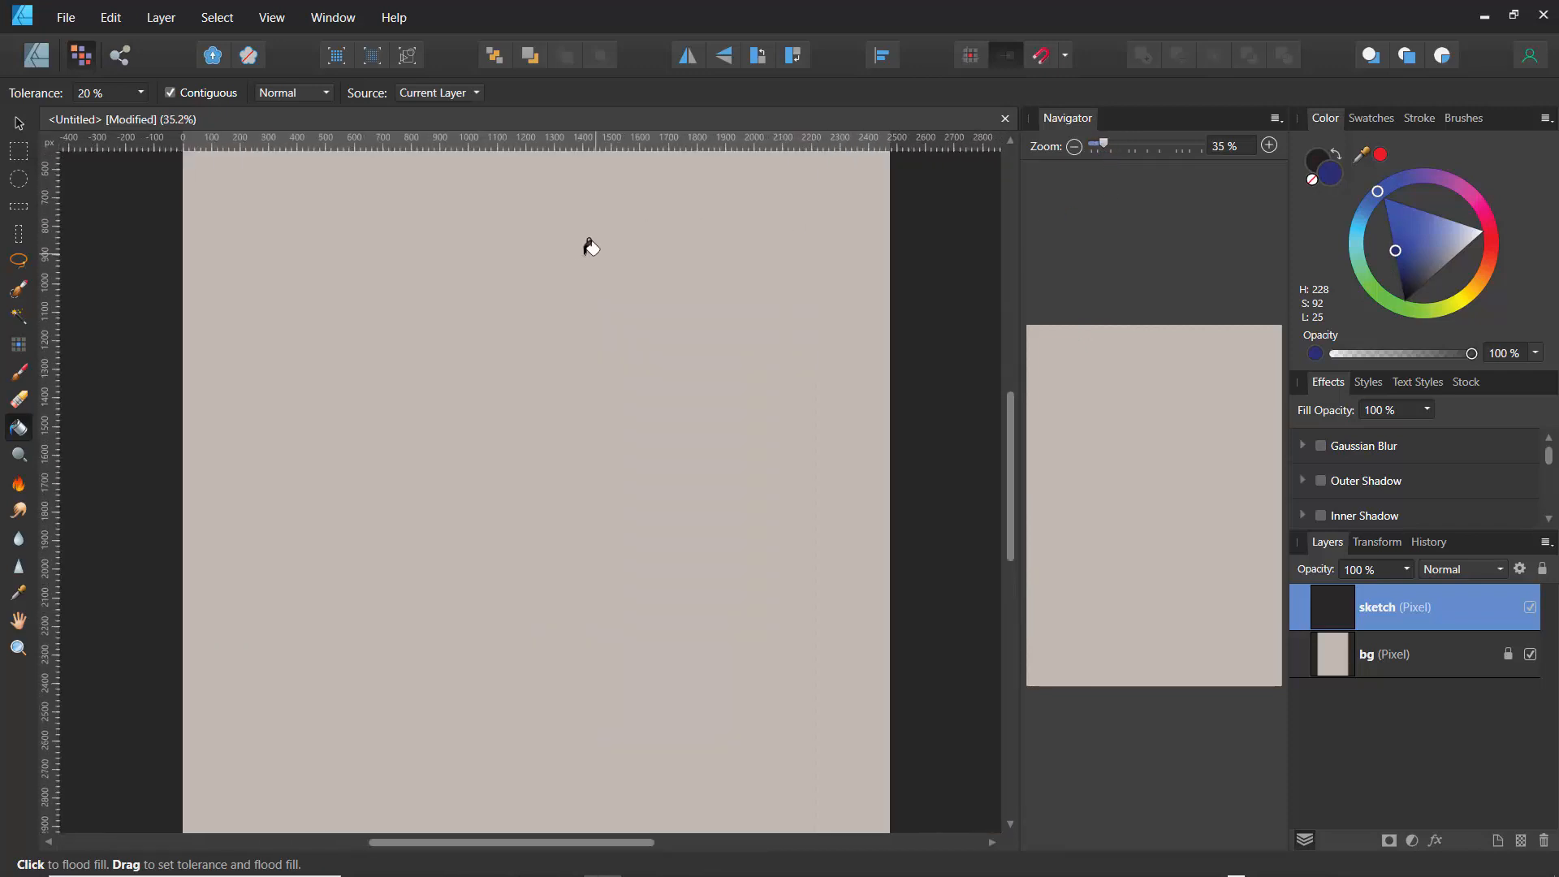
- Enlarge the Paint Brush to about 16 px and draw long test strokes across the upper part of the sketch layer
click(20, 379)
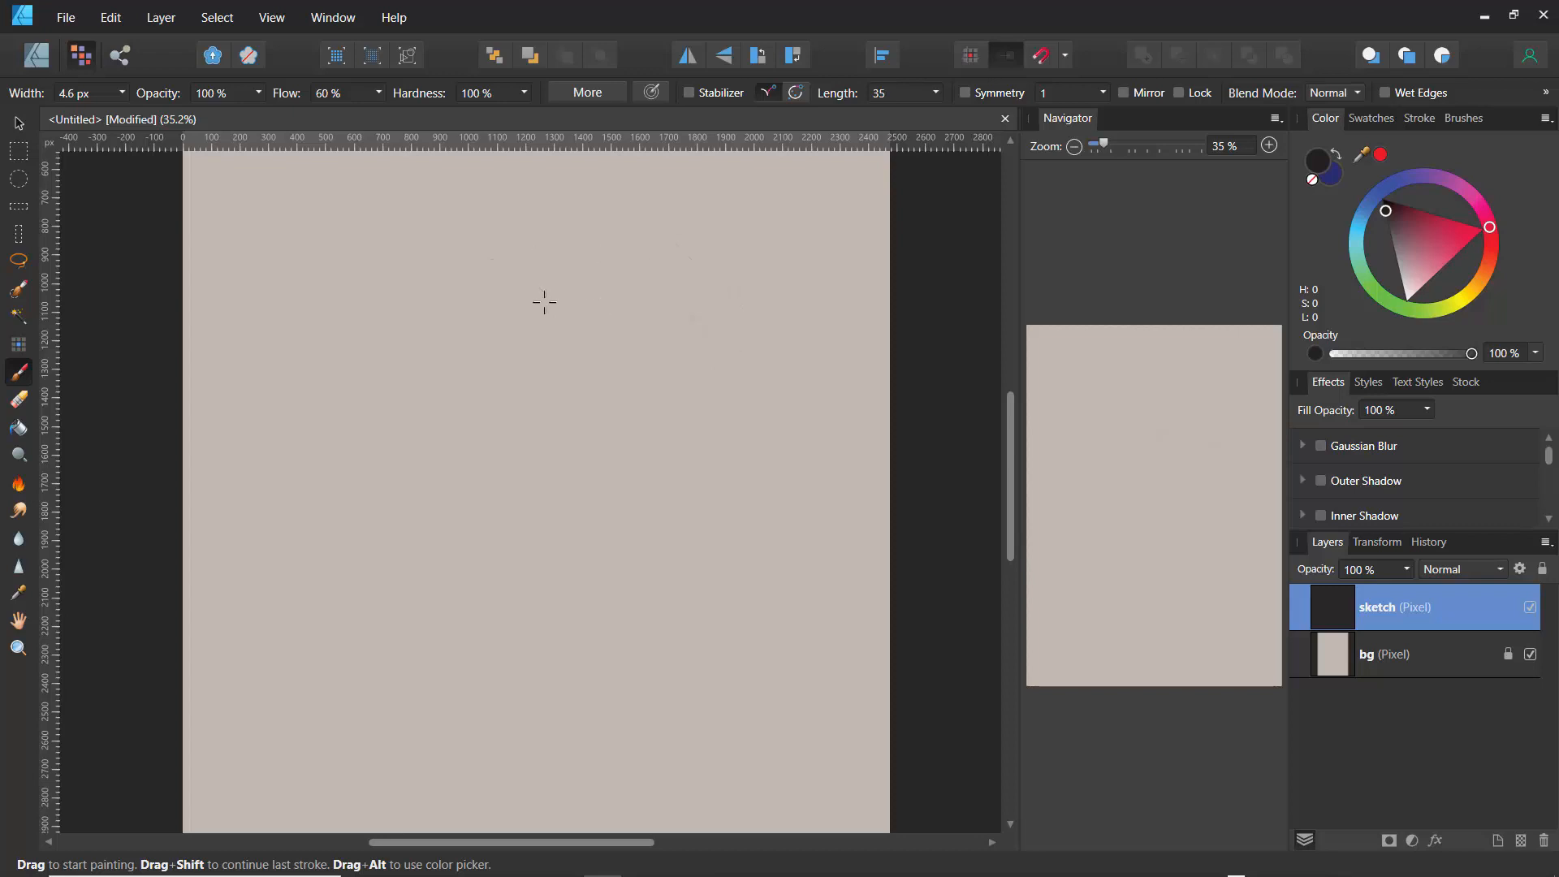
key(bracketright)
key(bracketright)
key(bracketright)
key(bracketright)
drag(648, 241, 749, 415)
drag(659, 262, 458, 270)
mouse_move(698, 237)
mouse_down()
mouse_move(455, 264)
mouse_move(268, 212)
mouse_move(430, 352)
mouse_up()
drag(229, 207, 433, 379)
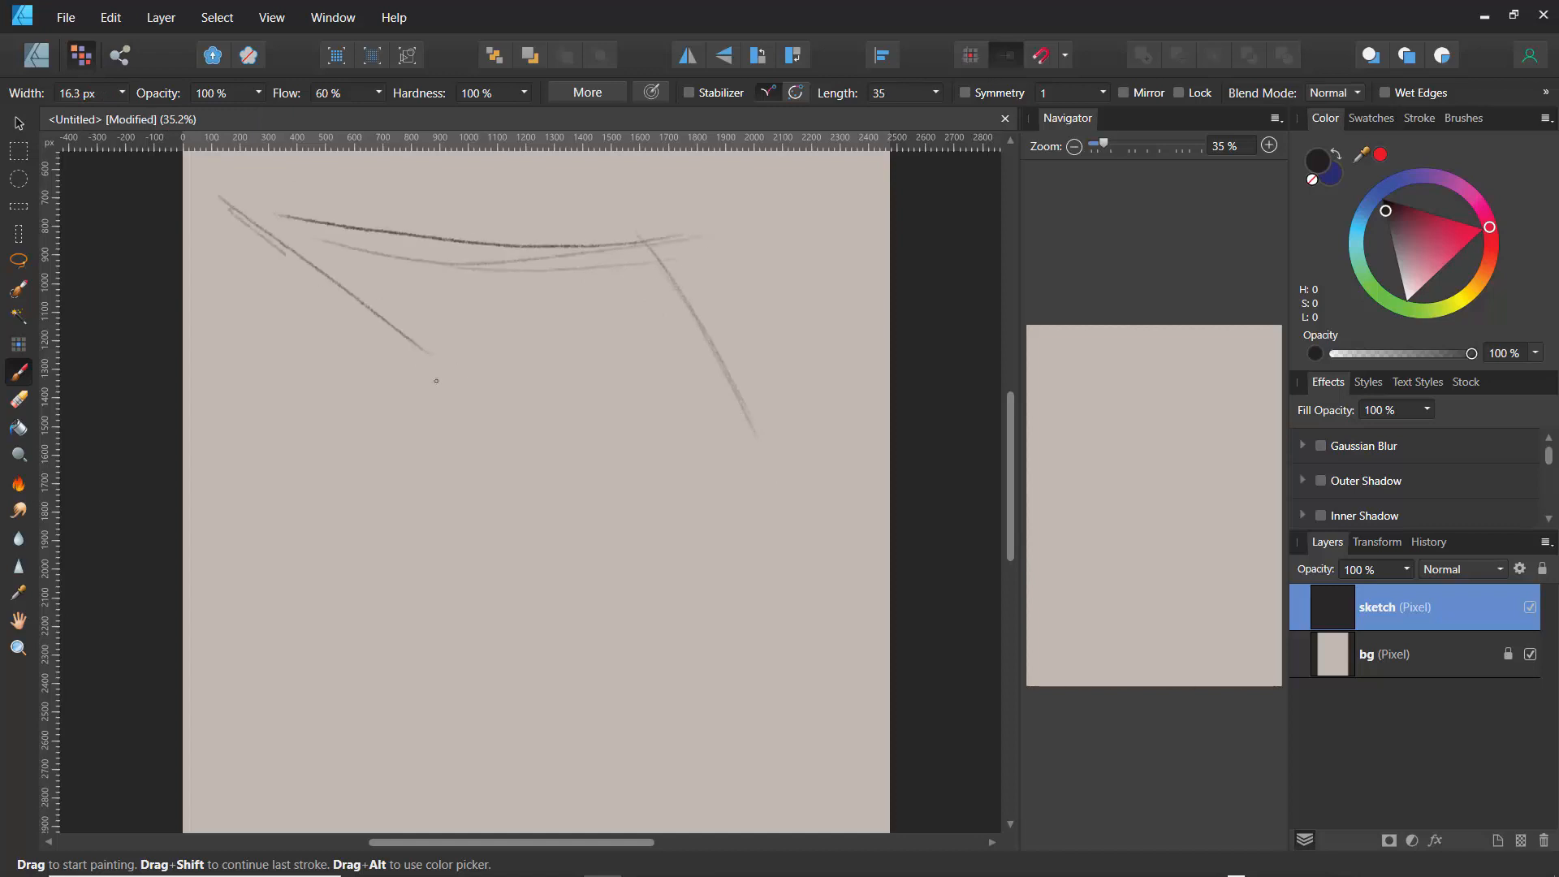
drag(244, 240, 440, 424)
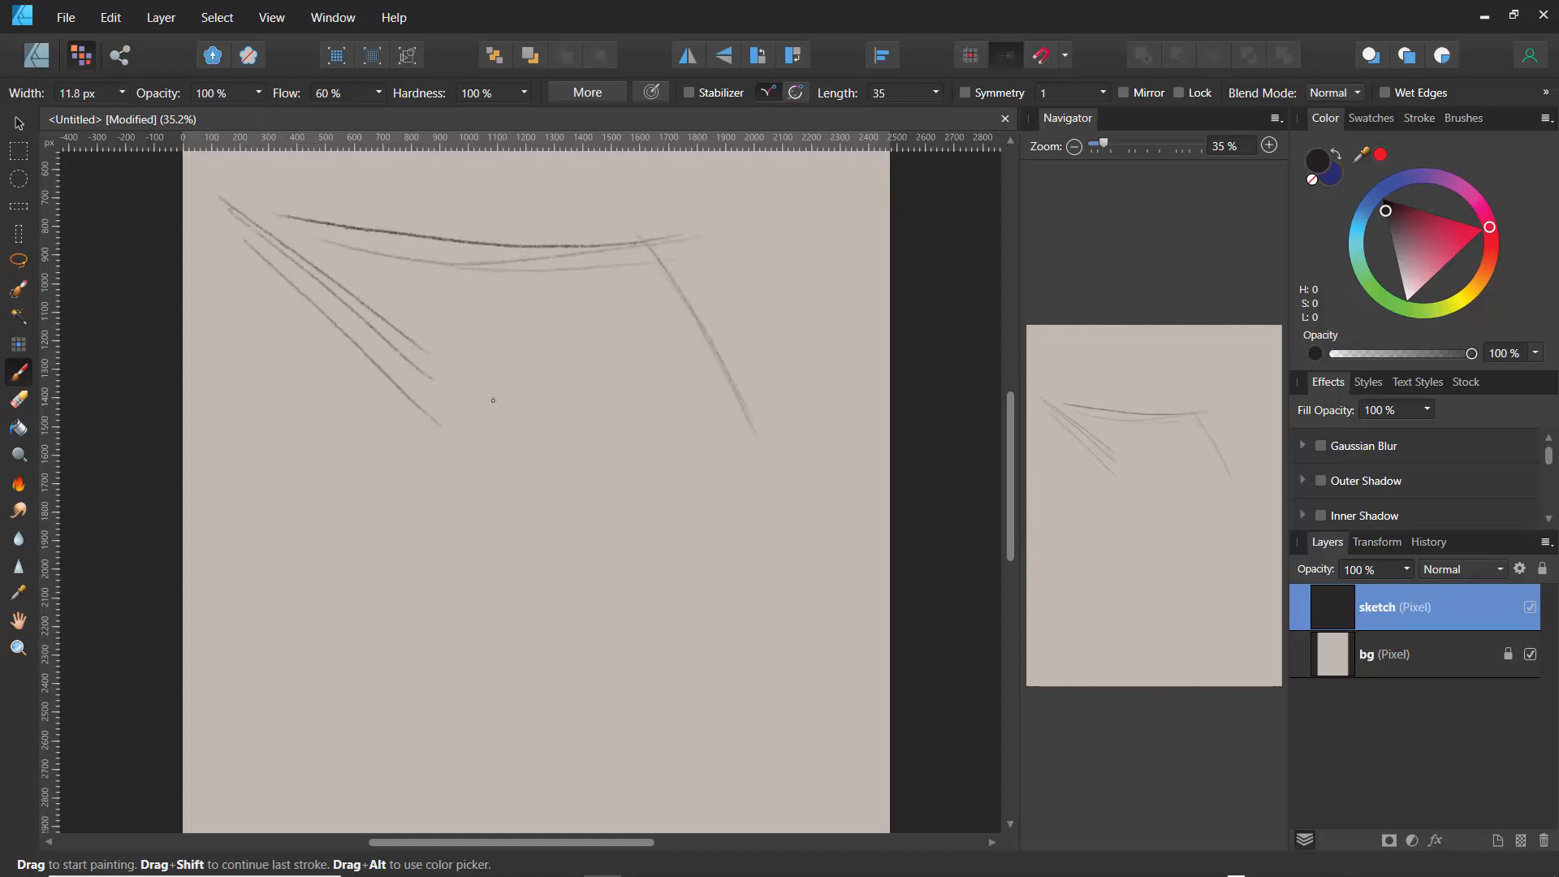
- Reduce the brush width to about 10 px and draw thinner crossing strokes over the test strokes
key(bracketleft)
drag(645, 276, 638, 510)
drag(464, 215, 666, 387)
drag(519, 224, 425, 333)
drag(507, 239, 430, 353)
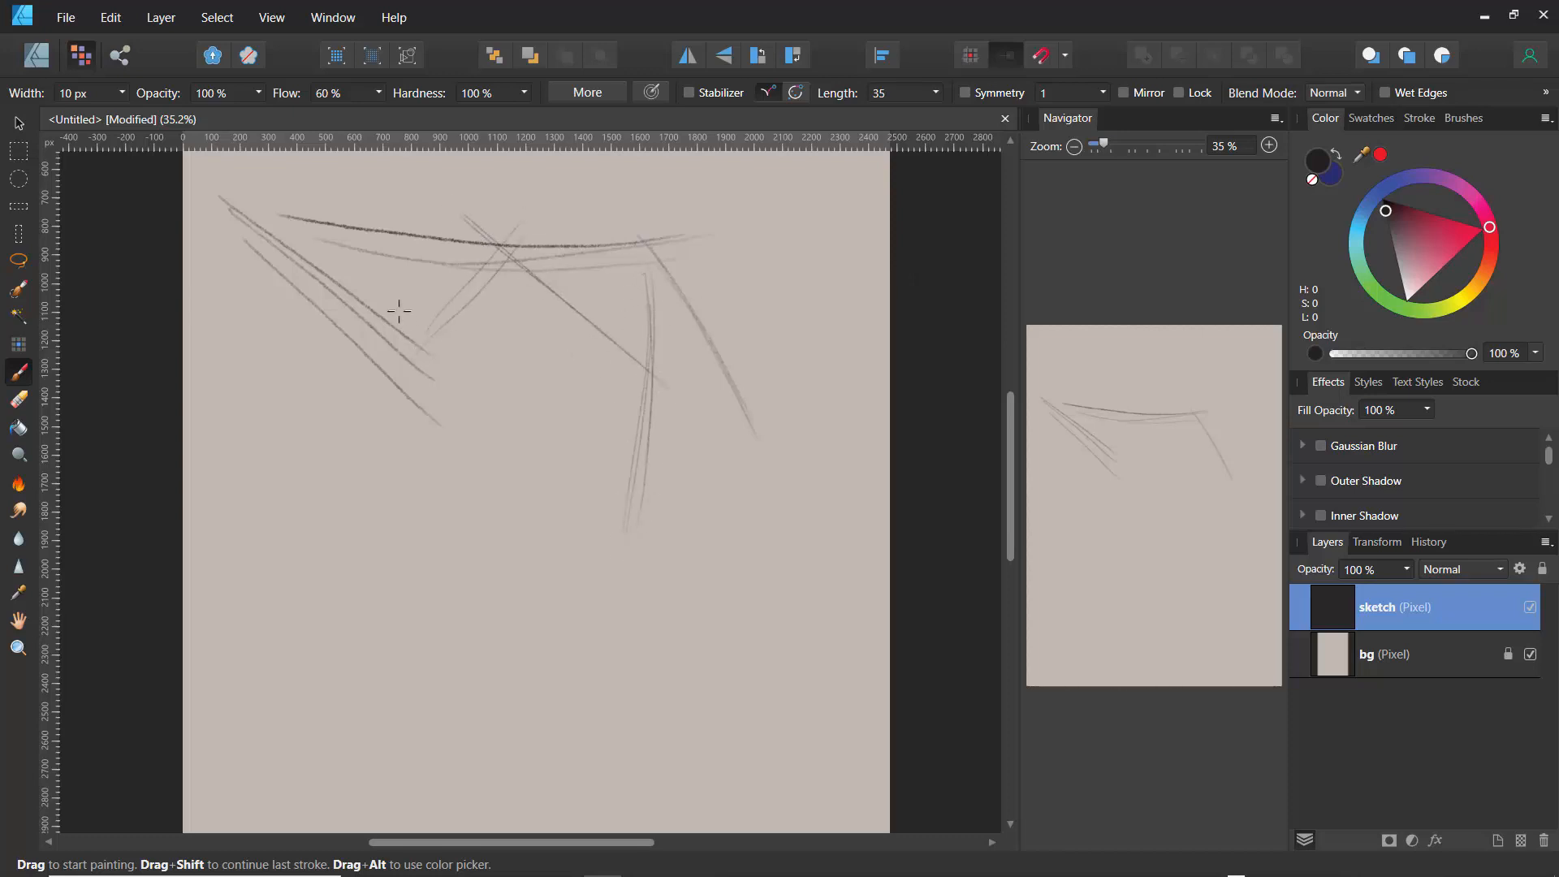
drag(398, 296, 551, 455)
- Set the brush width to 13.2 px and add more test strokes, ending with a long curve beneath the others
key(bracketright)
drag(686, 238, 686, 411)
drag(717, 264, 680, 419)
mouse_move(518, 269)
mouse_down()
mouse_move(578, 367)
mouse_move(621, 451)
mouse_up()
drag(505, 253, 614, 477)
mouse_move(519, 280)
mouse_down()
mouse_move(617, 474)
mouse_move(458, 359)
mouse_move(433, 379)
mouse_move(479, 485)
mouse_up()
drag(358, 334, 490, 497)
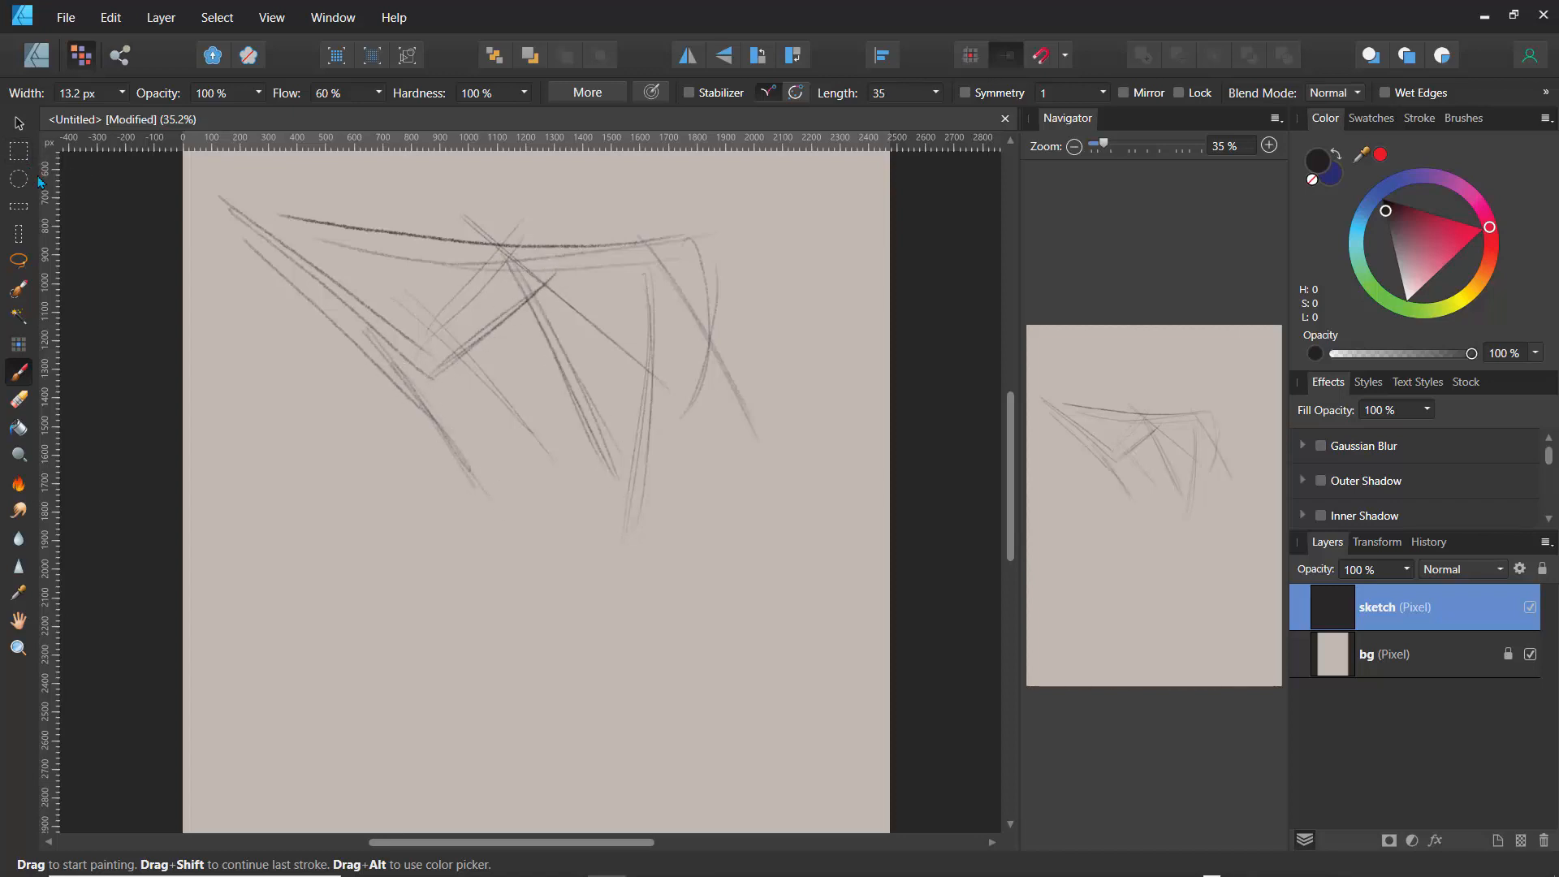
mouse_move(200, 189)
mouse_down()
mouse_move(223, 259)
mouse_move(420, 455)
mouse_move(633, 497)
mouse_up()
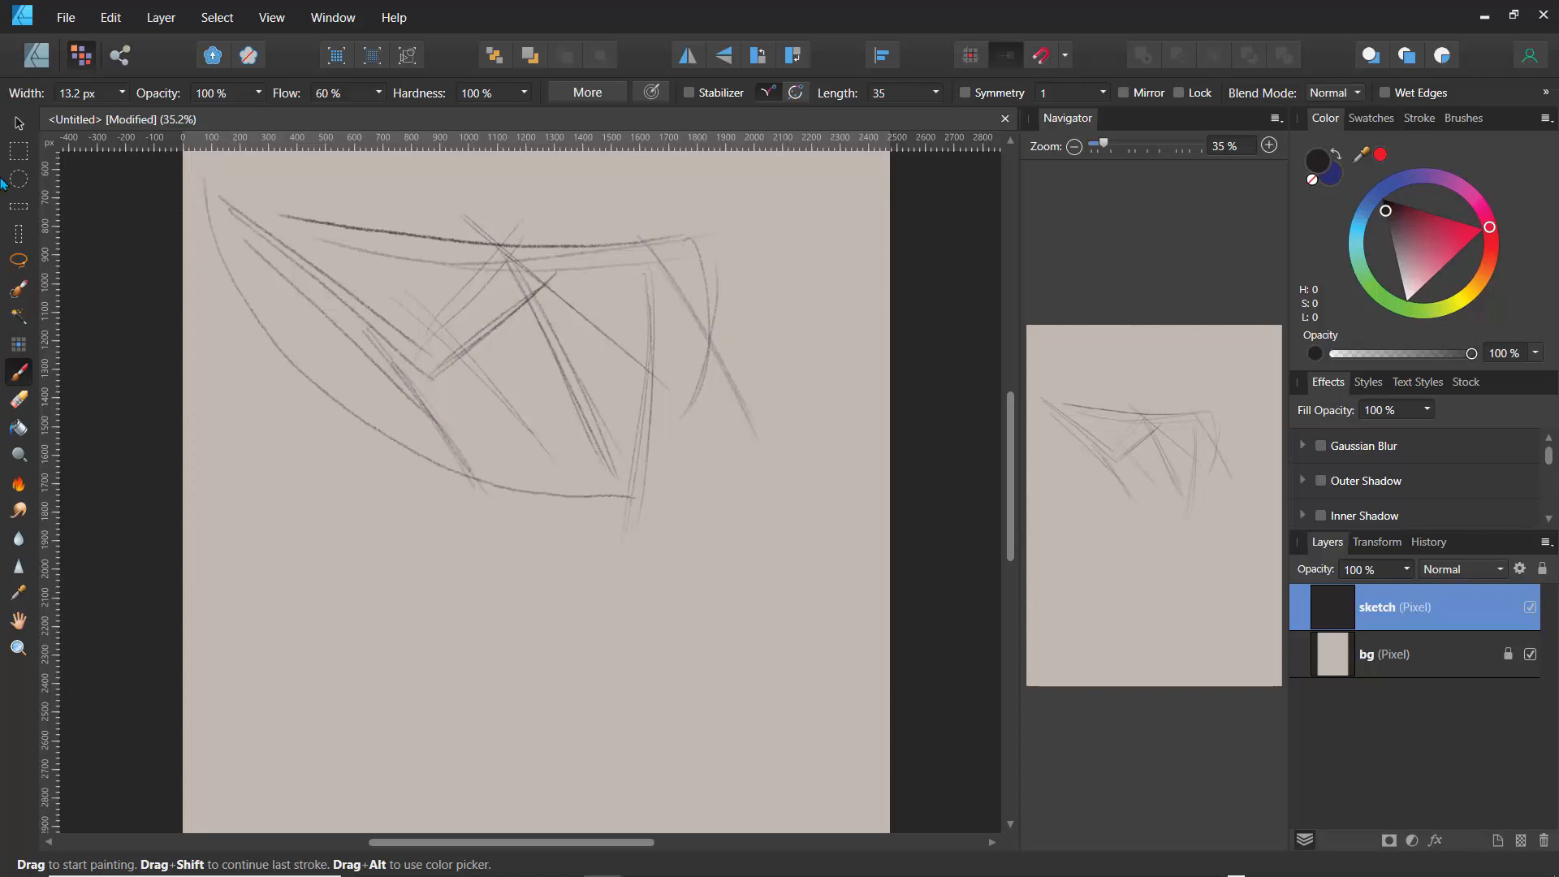
- Select the test strokes with a rectangular marquee, delete them, and clear the selection
click(18, 150)
drag(193, 172, 365, 397)
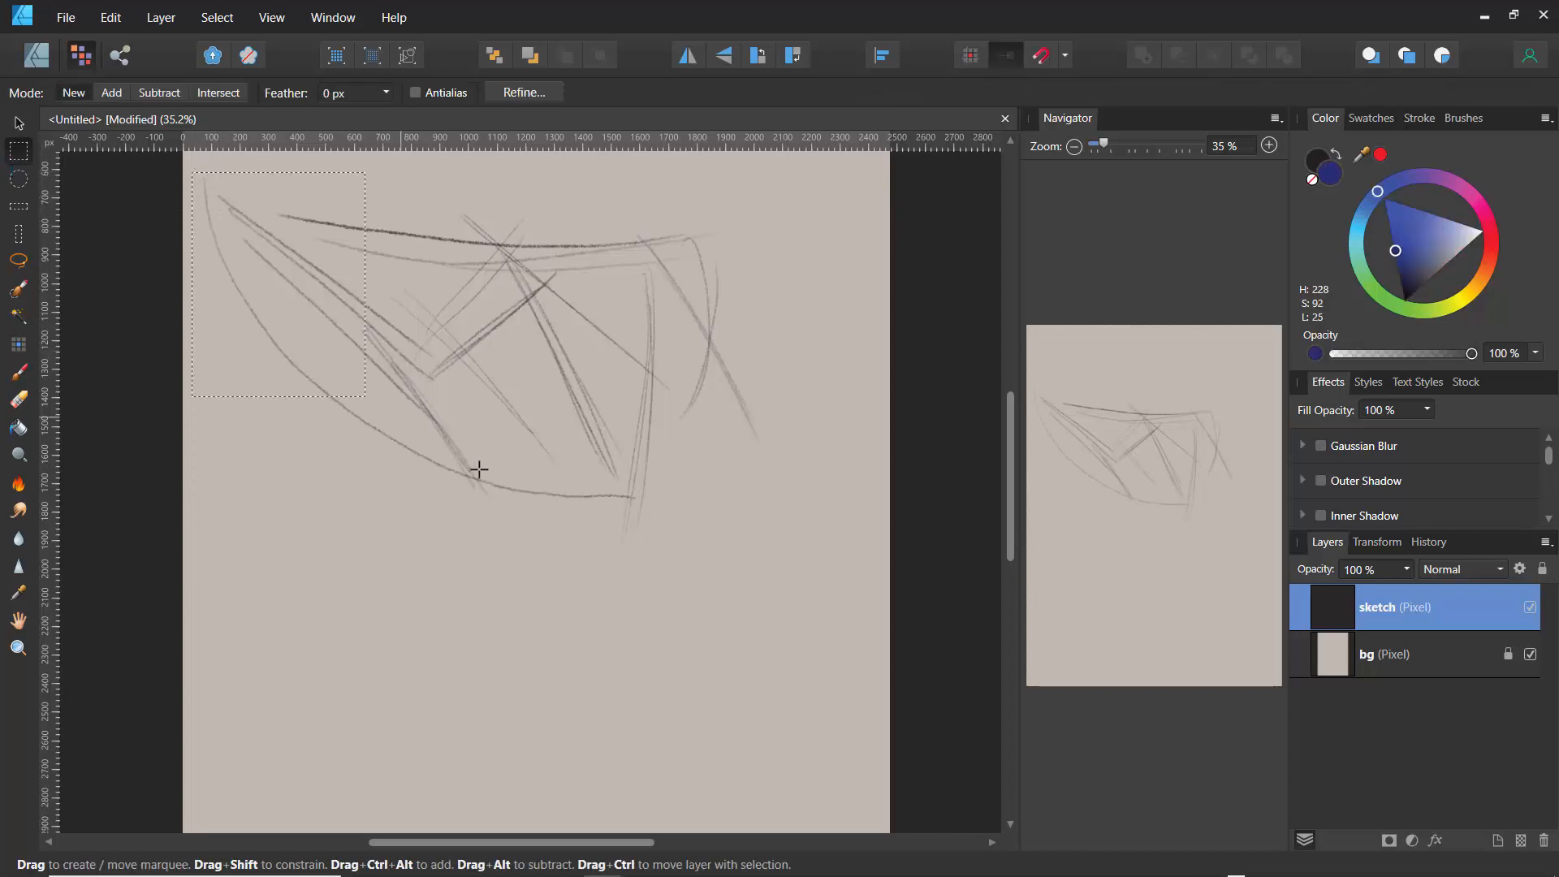
drag(479, 468, 813, 559)
key(Delete)
key(ctrl+d)
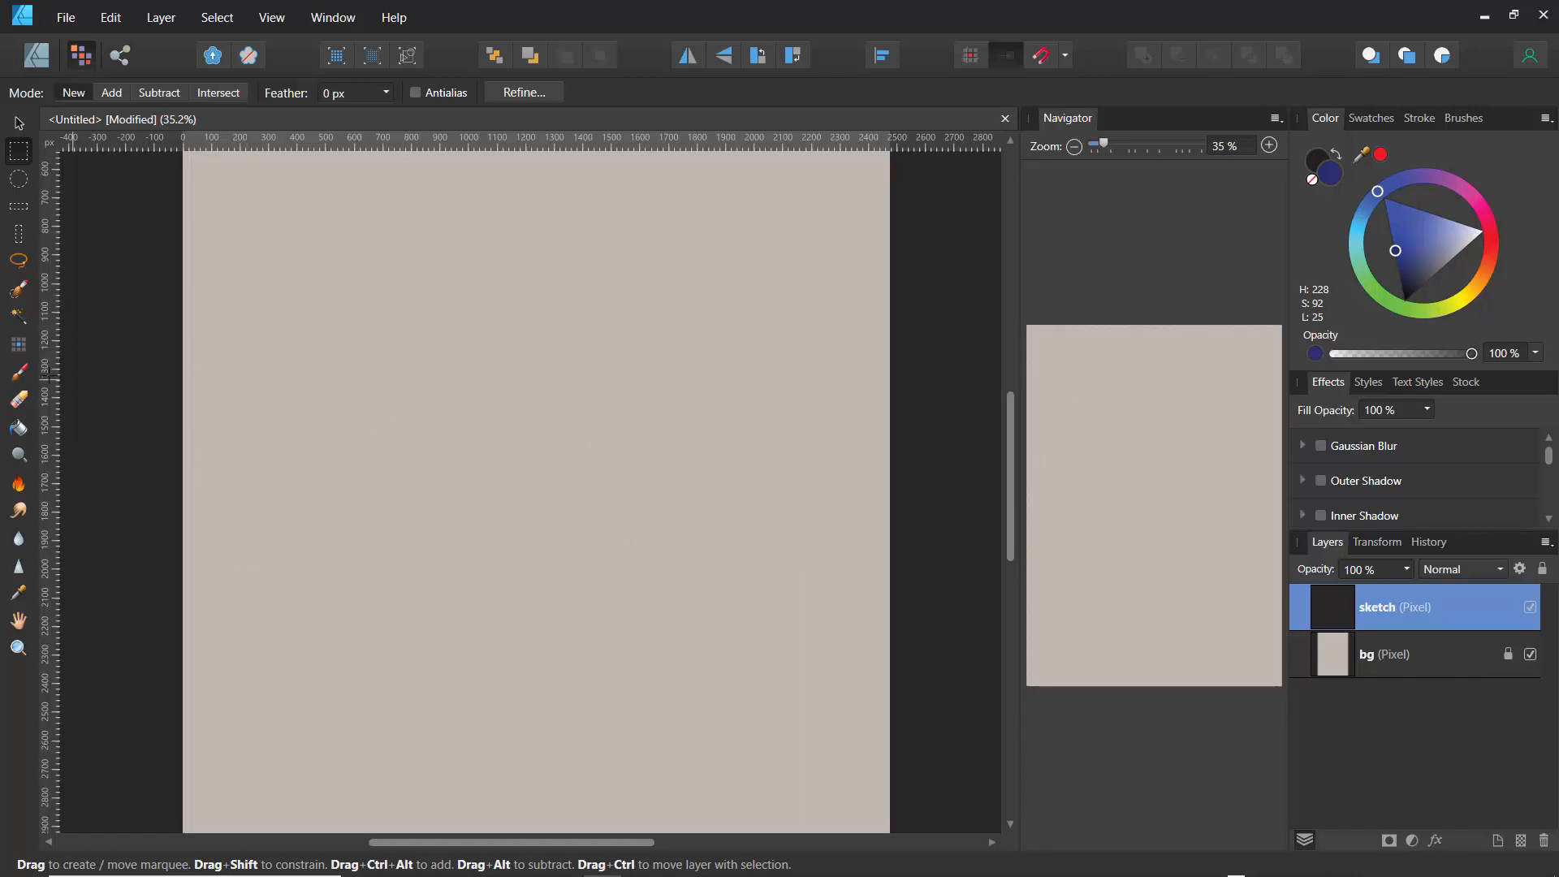
- Paint two zigzag scribbles side by side on the sketch layer with the 13.2 px brush
click(18, 374)
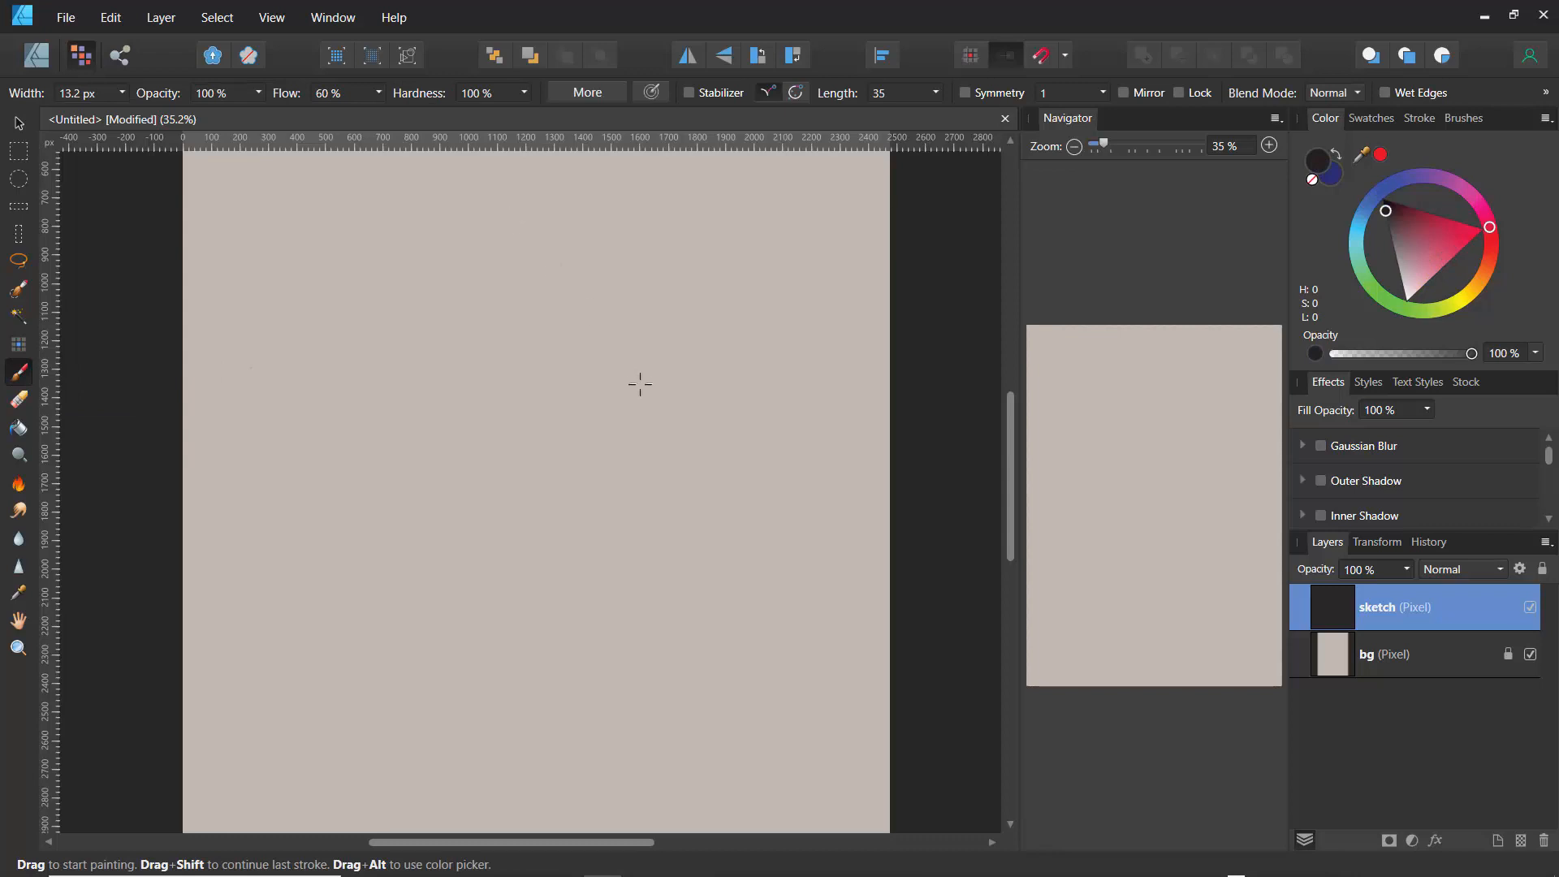
mouse_move(639, 384)
mouse_down()
mouse_move(530, 255)
mouse_move(520, 272)
mouse_move(586, 367)
mouse_move(523, 329)
mouse_move(451, 331)
mouse_up()
mouse_move(741, 354)
mouse_down()
mouse_move(644, 236)
mouse_move(640, 350)
mouse_up()
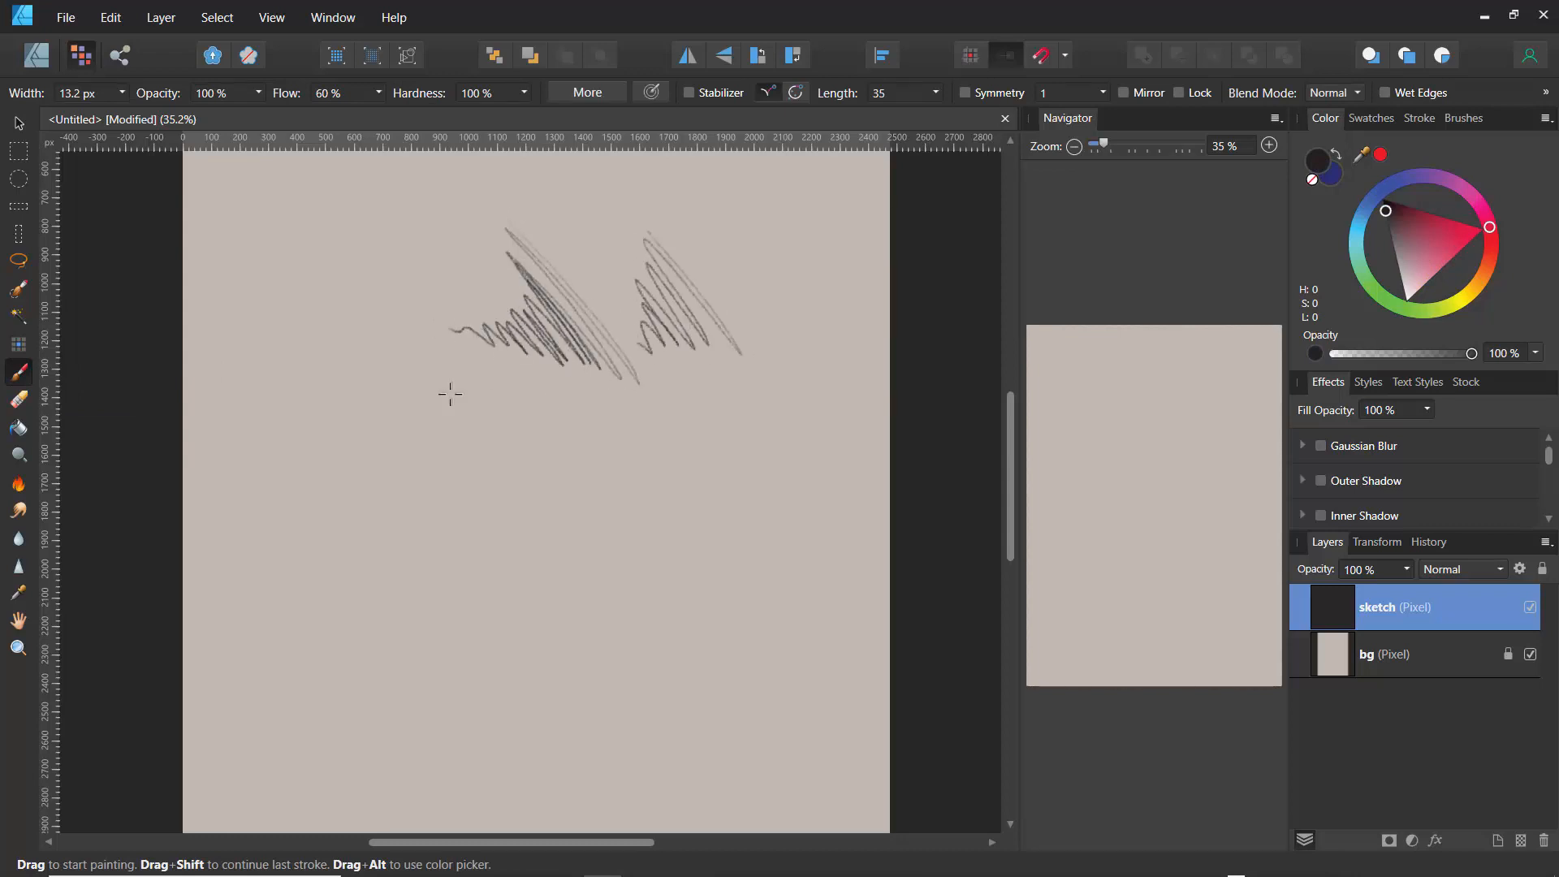
- Set the Erase Brush width to 216 px and erase both zigzag scribbles
click(25, 409)
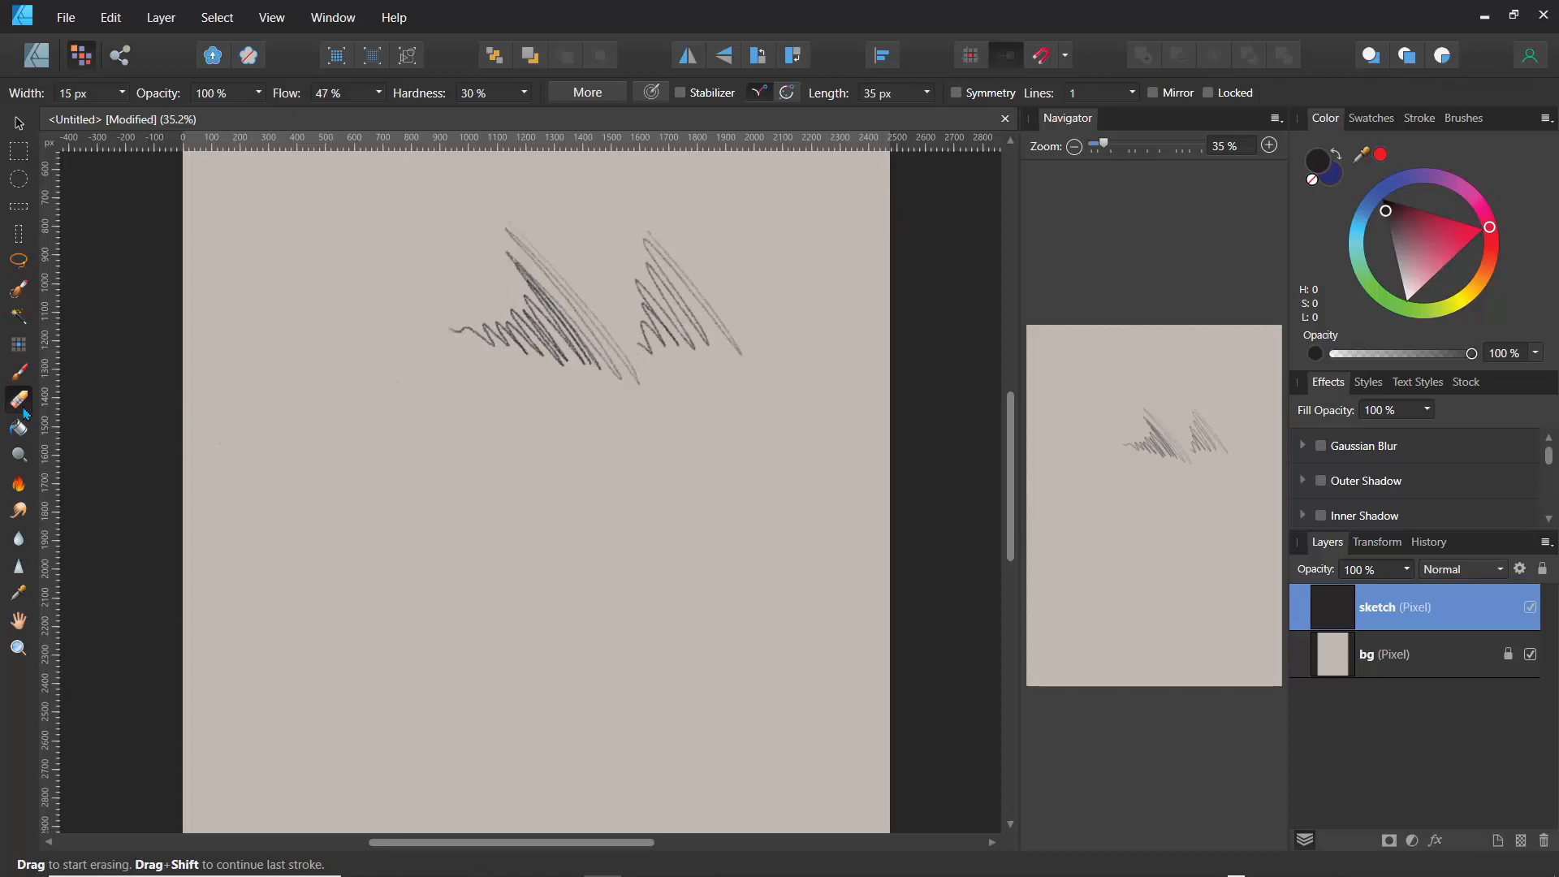
click(122, 92)
drag(126, 118, 170, 118)
click(123, 94)
drag(124, 115, 268, 150)
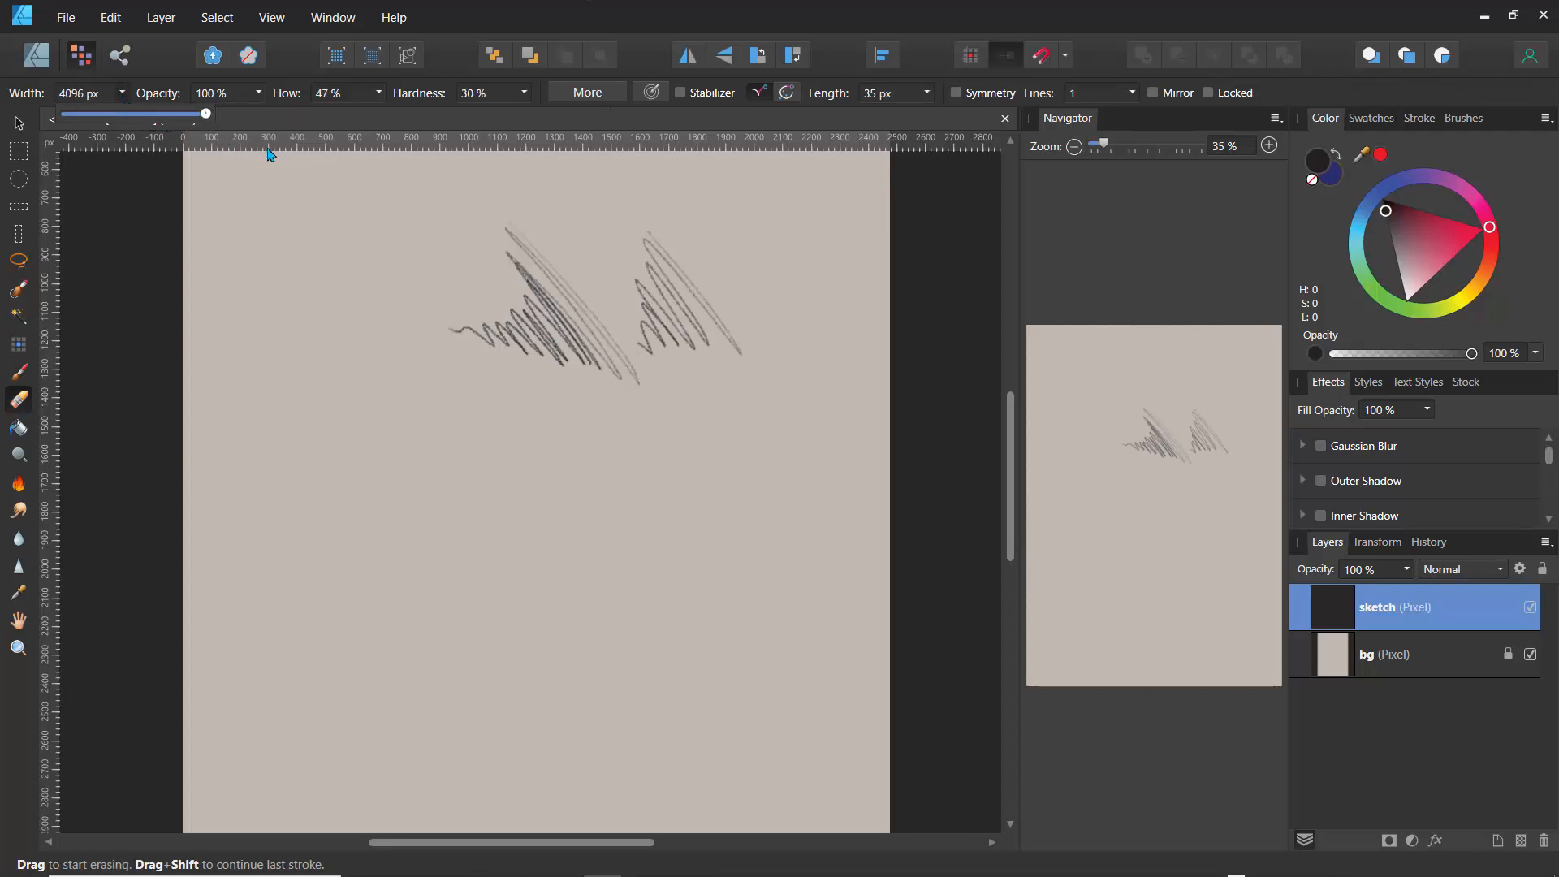
drag(166, 114, 152, 114)
mouse_move(451, 323)
mouse_down()
mouse_move(524, 406)
mouse_move(471, 339)
mouse_move(505, 320)
mouse_move(536, 336)
mouse_move(547, 283)
mouse_move(657, 416)
mouse_move(549, 353)
mouse_move(621, 355)
mouse_move(688, 323)
mouse_move(625, 284)
mouse_move(677, 327)
mouse_move(673, 237)
mouse_move(696, 311)
mouse_up()
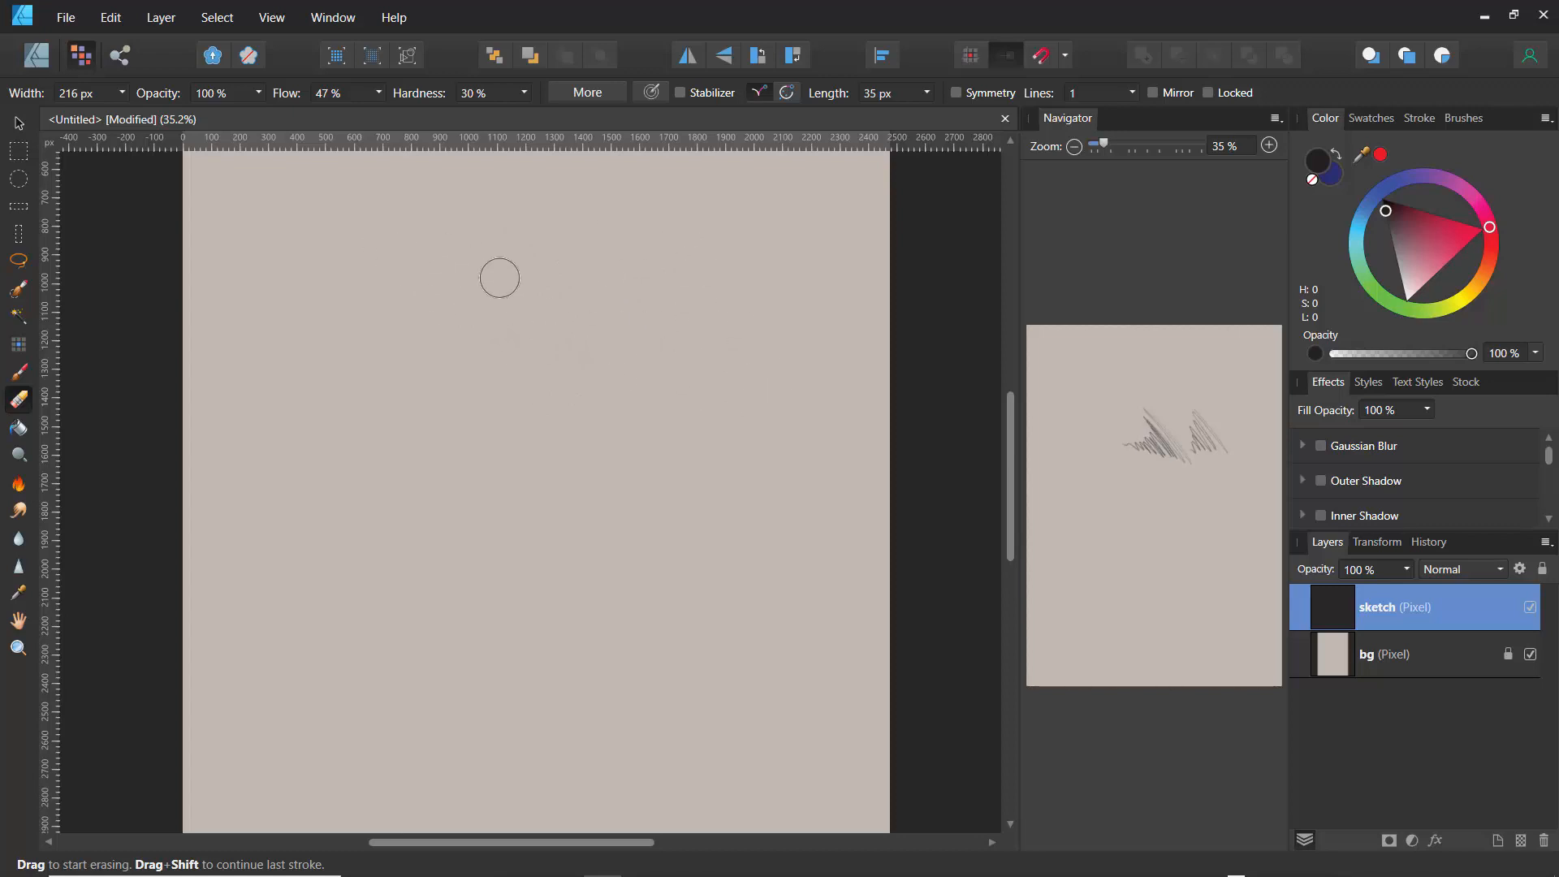
- Sketch a large egg-shaped head outline, narrowing towards the chin, with light overlapping 13.2 px brush strokes
click(23, 374)
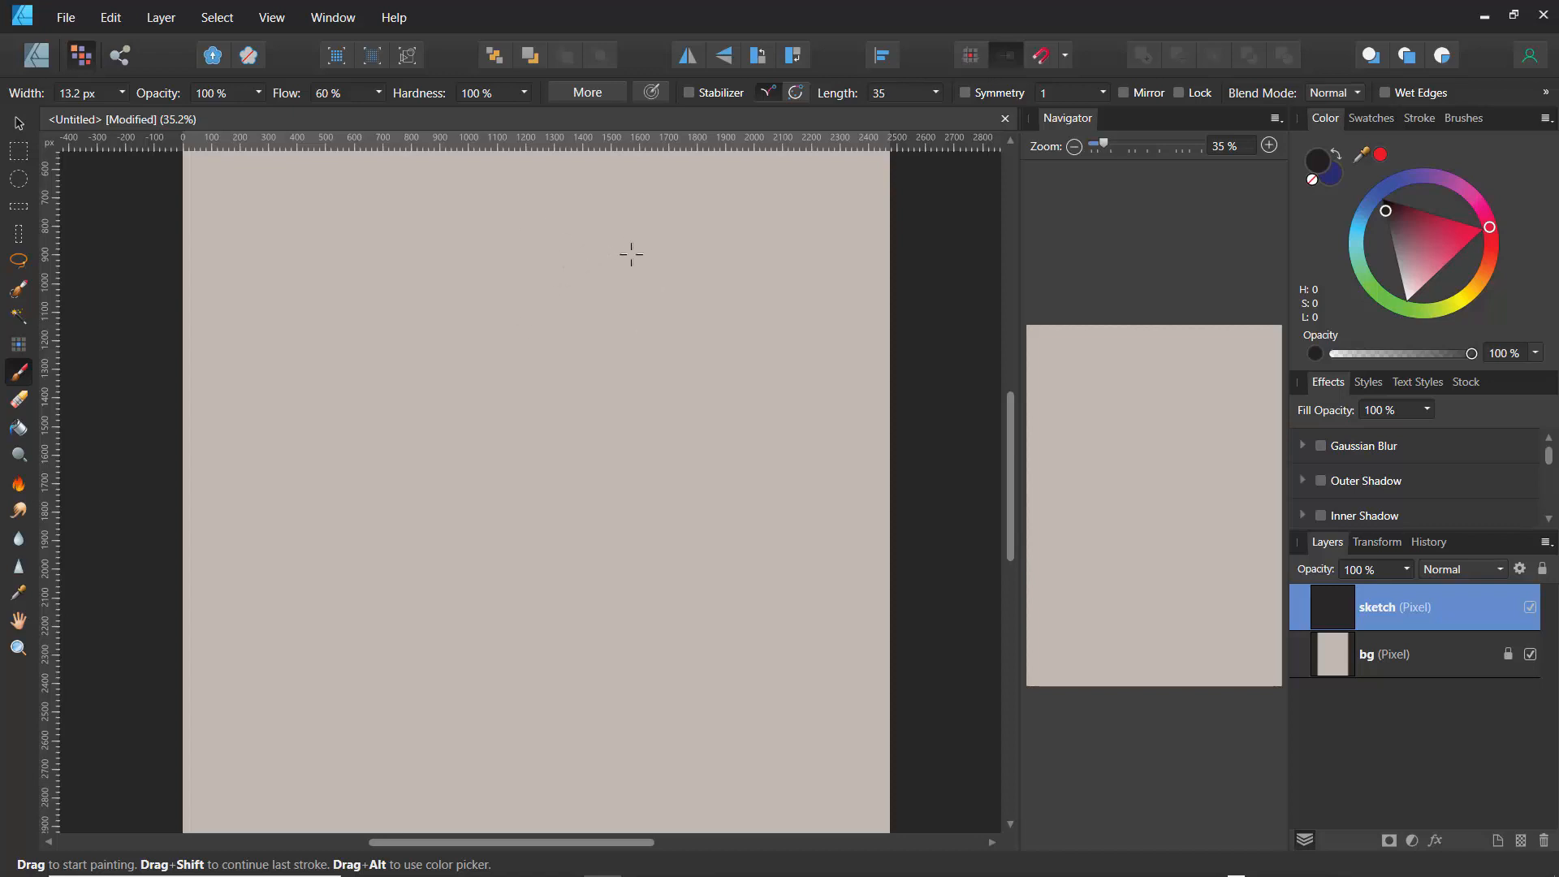
mouse_move(1006, 436)
mouse_down()
mouse_move(1007, 351)
mouse_move(1007, 427)
mouse_up()
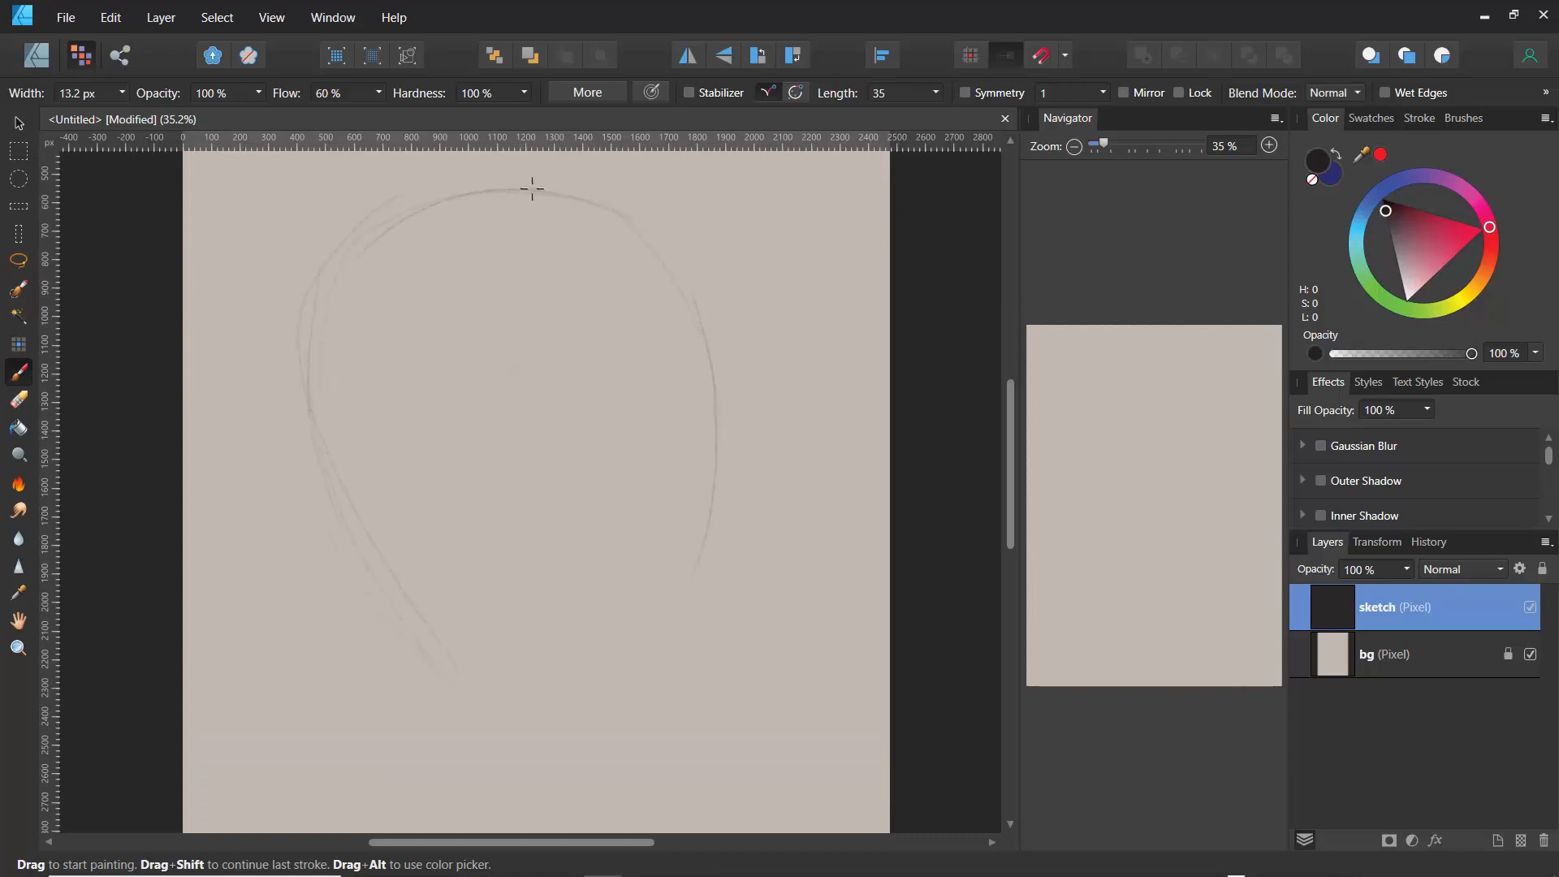
mouse_move(531, 189)
mouse_down()
mouse_move(702, 303)
mouse_move(704, 281)
mouse_move(713, 390)
mouse_up()
mouse_move(321, 310)
mouse_down()
mouse_move(381, 596)
mouse_move(298, 442)
mouse_move(395, 584)
mouse_up()
mouse_move(520, 205)
mouse_down()
mouse_move(549, 236)
mouse_move(556, 198)
mouse_up()
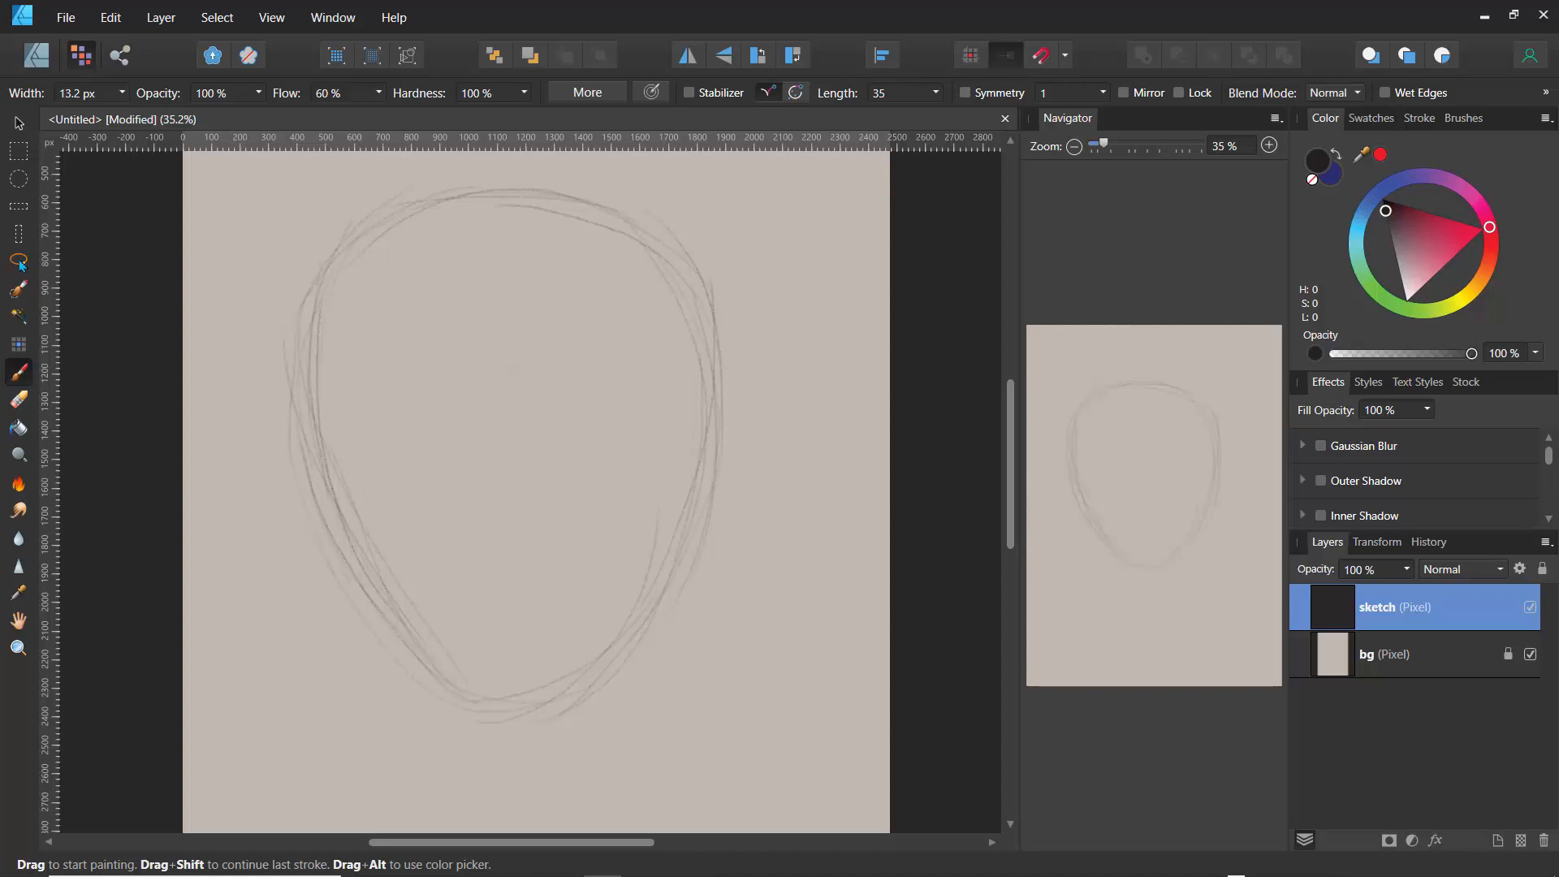
- Erase the whole egg-shaped outline with the 216 px Erase Brush
click(18, 401)
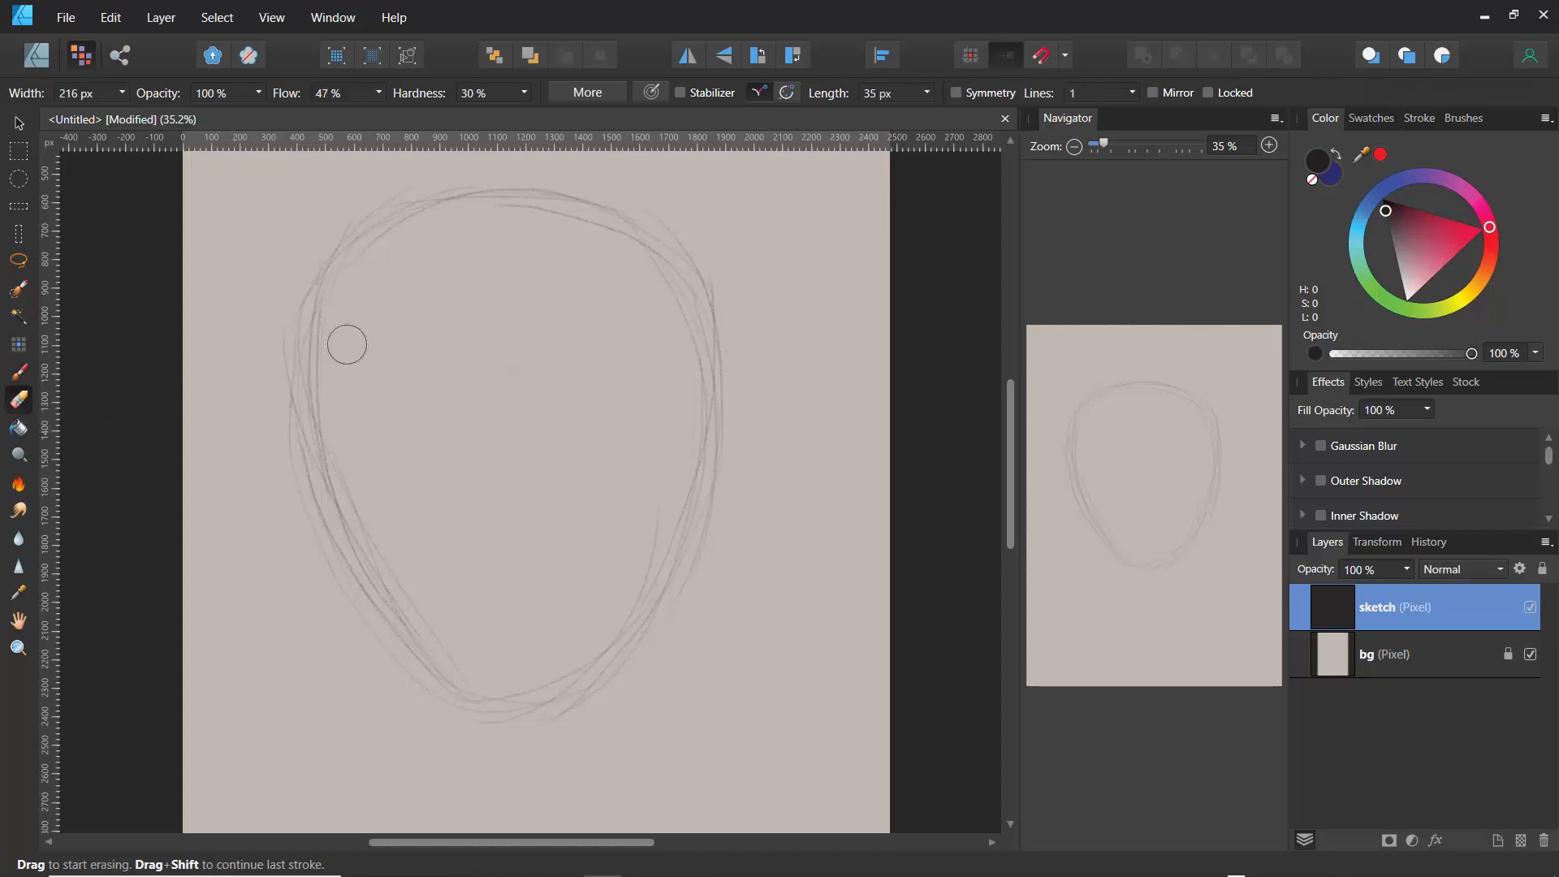
mouse_move(344, 338)
mouse_down()
mouse_move(337, 247)
mouse_move(480, 197)
mouse_up()
mouse_move(597, 212)
mouse_down()
mouse_move(482, 211)
mouse_move(721, 260)
mouse_move(677, 495)
mouse_move(707, 421)
mouse_move(676, 511)
mouse_move(660, 513)
mouse_move(745, 370)
mouse_move(714, 441)
mouse_move(744, 486)
mouse_move(668, 593)
mouse_move(704, 587)
mouse_move(652, 639)
mouse_move(429, 665)
mouse_move(429, 634)
mouse_move(372, 664)
mouse_move(333, 570)
mouse_move(356, 507)
mouse_move(310, 370)
mouse_move(271, 392)
mouse_move(354, 494)
mouse_move(550, 666)
mouse_move(490, 715)
mouse_move(576, 704)
mouse_move(439, 675)
mouse_up()
- Sketch a large rough rectangular frame on the sketch layer with light 13.2 px brush strokes
click(18, 372)
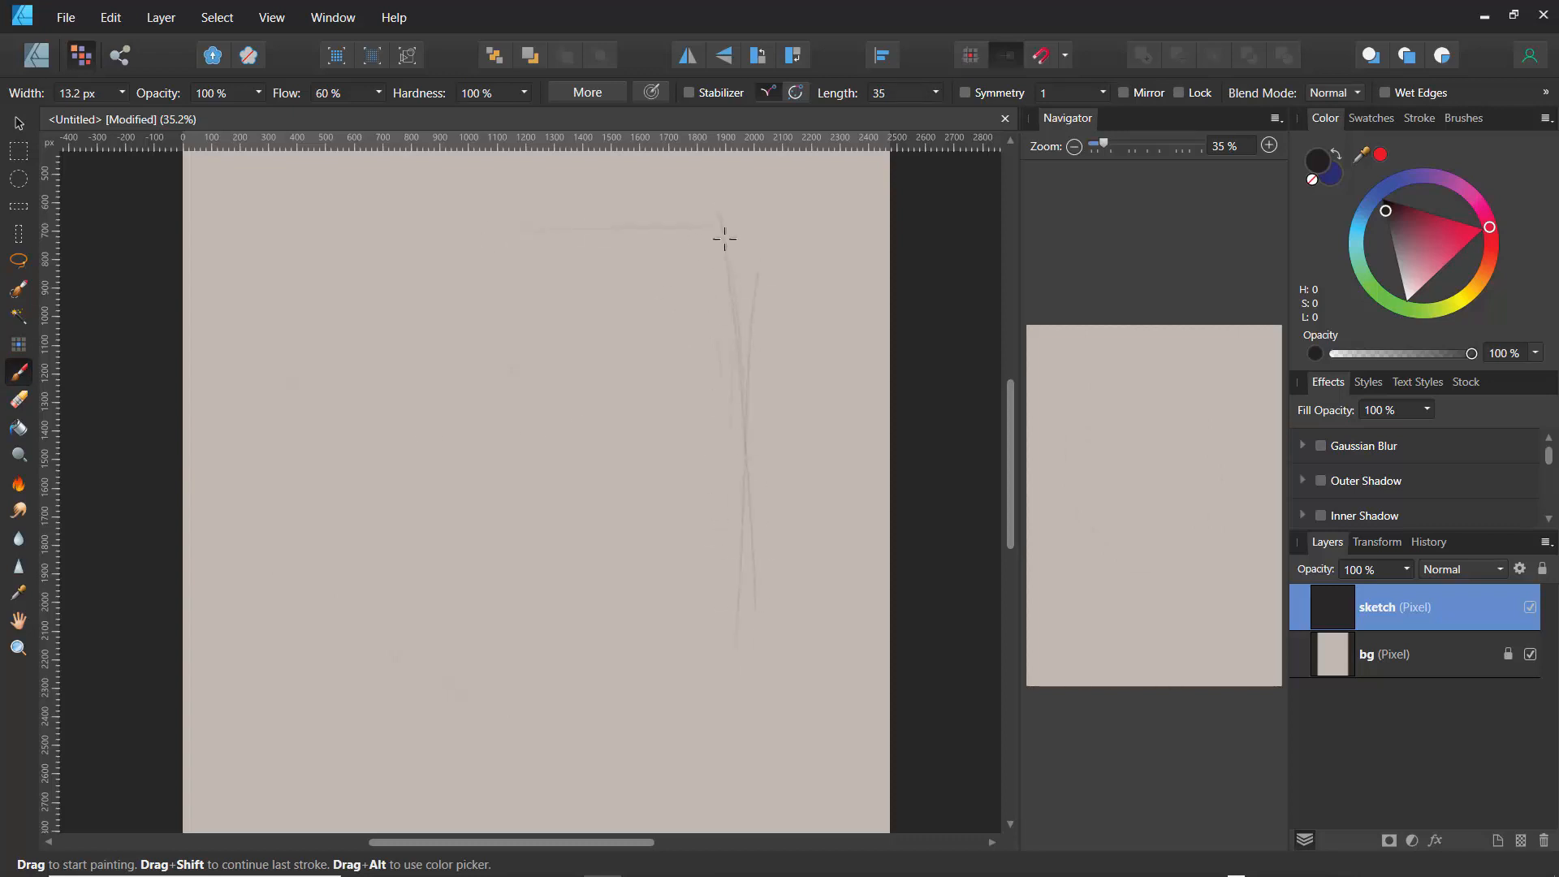
mouse_move(287, 238)
mouse_down()
mouse_move(619, 244)
mouse_move(296, 242)
mouse_move(294, 558)
mouse_up()
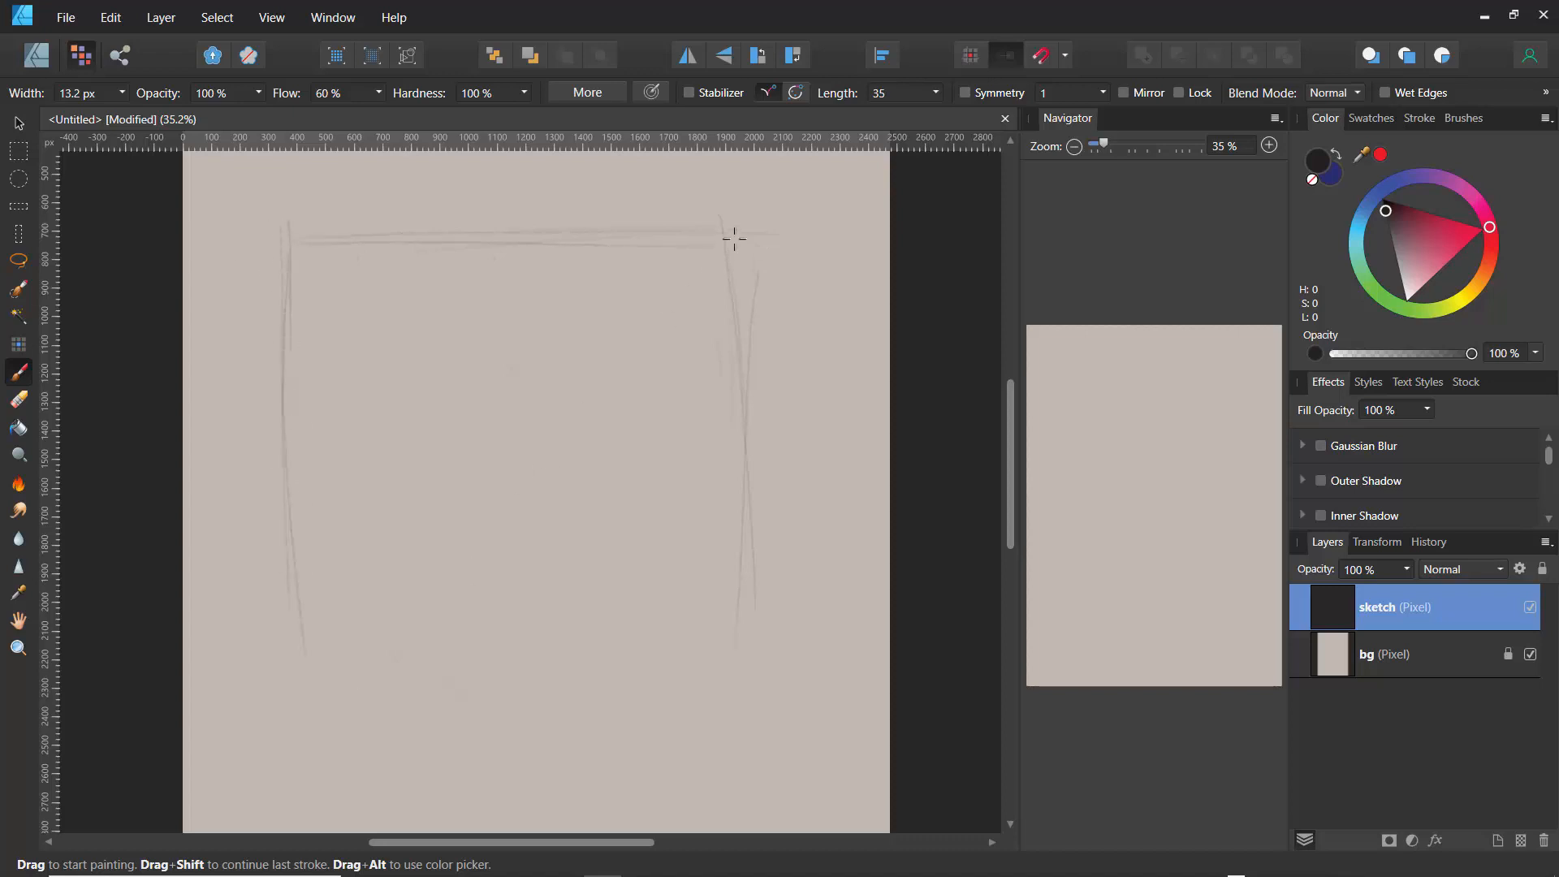
drag(741, 445, 742, 552)
drag(306, 708, 585, 702)
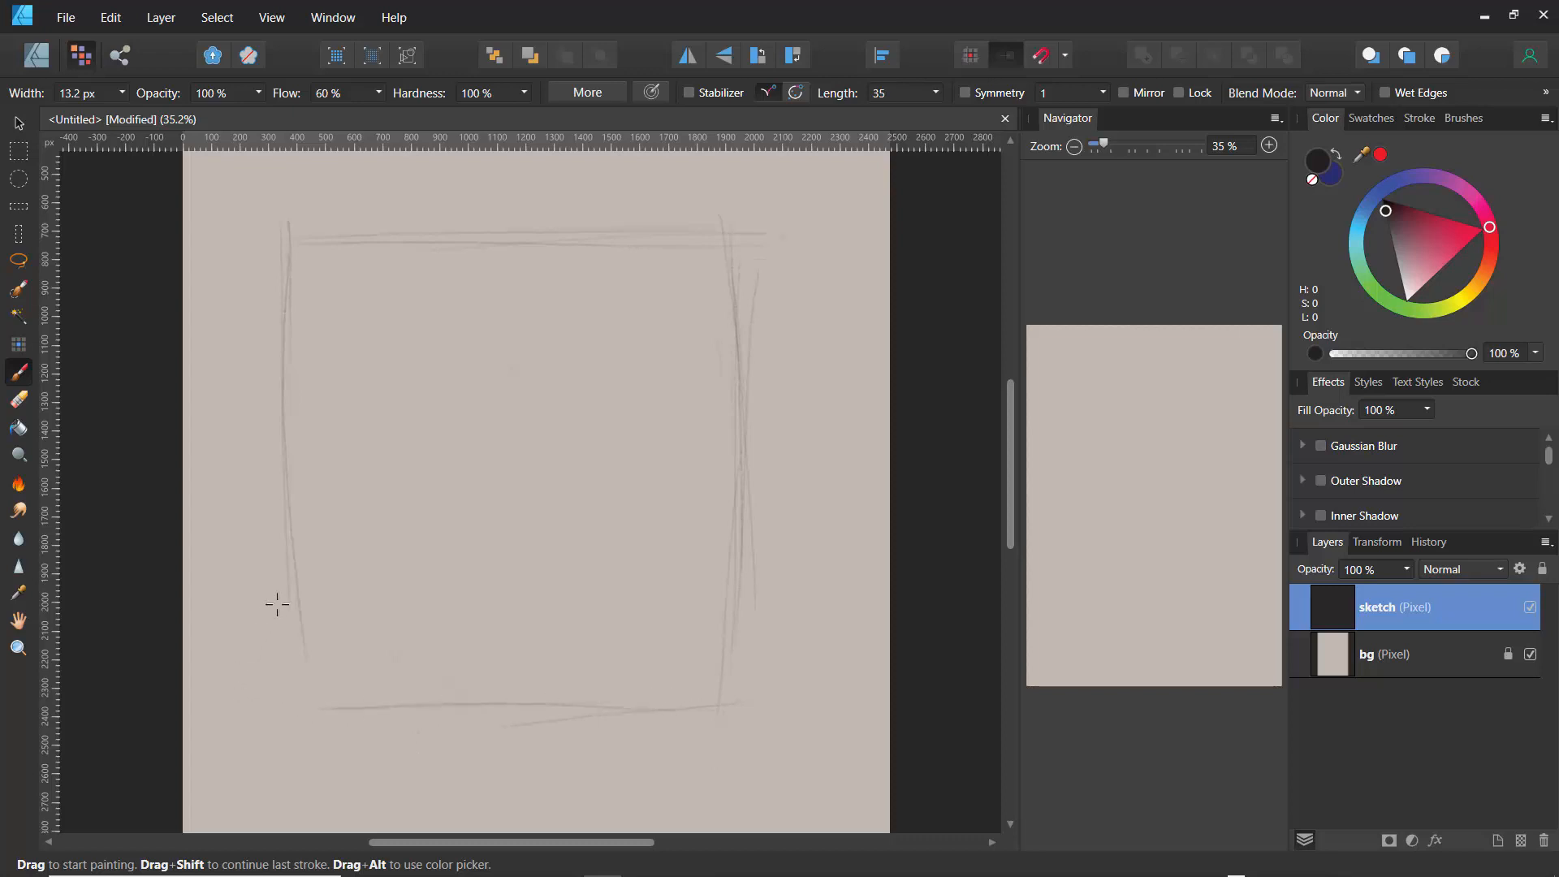
- Reinforce the left side of the rectangular frame with a few more light 13.2 px brush strokes
drag(290, 588, 312, 720)
drag(286, 274, 281, 397)
mouse_move(1142, 491)
mouse_down()
mouse_move(1127, 534)
mouse_move(1131, 488)
mouse_up()
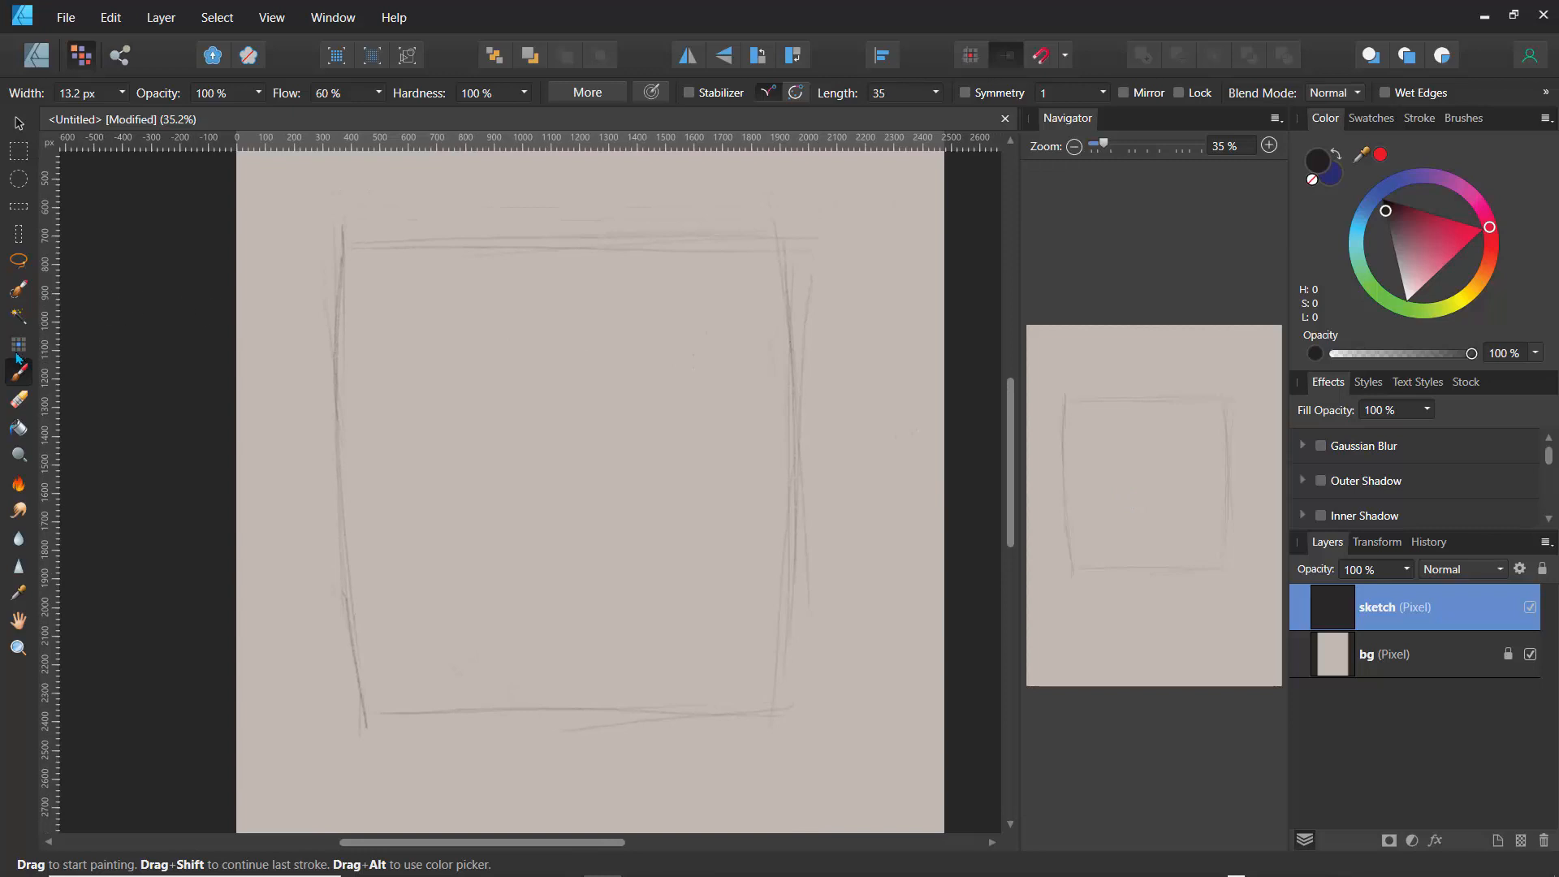
- Erase the rectangular frame from the sketch layer with the 216 px Erase Brush
click(18, 399)
mouse_move(303, 267)
mouse_down()
mouse_move(721, 271)
mouse_move(305, 280)
mouse_move(546, 246)
mouse_move(284, 240)
mouse_move(611, 243)
mouse_move(776, 268)
mouse_move(789, 241)
mouse_move(791, 286)
mouse_move(777, 194)
mouse_move(787, 559)
mouse_move(684, 635)
mouse_move(668, 611)
mouse_move(760, 612)
mouse_move(608, 596)
mouse_move(751, 606)
mouse_move(768, 660)
mouse_move(755, 702)
mouse_move(513, 715)
mouse_move(376, 670)
mouse_move(359, 715)
mouse_move(364, 303)
mouse_move(380, 396)
mouse_move(347, 379)
mouse_move(334, 306)
mouse_up()
- Return to the Paint Brush and set its colour to dark blue with H 215, S 100, L 28
key(b)
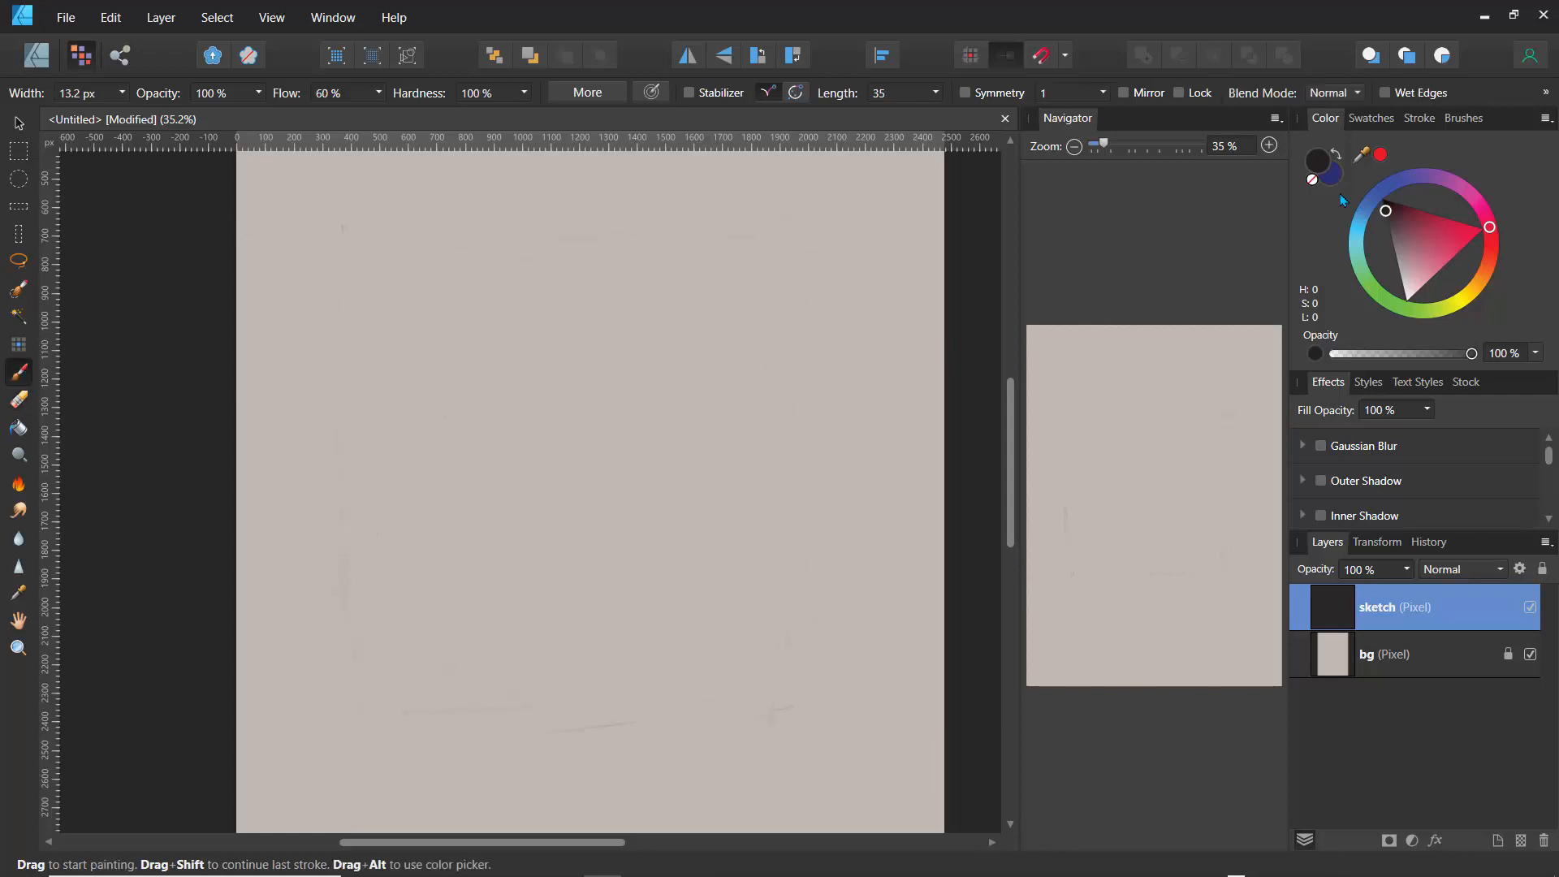
click(1366, 203)
click(1394, 253)
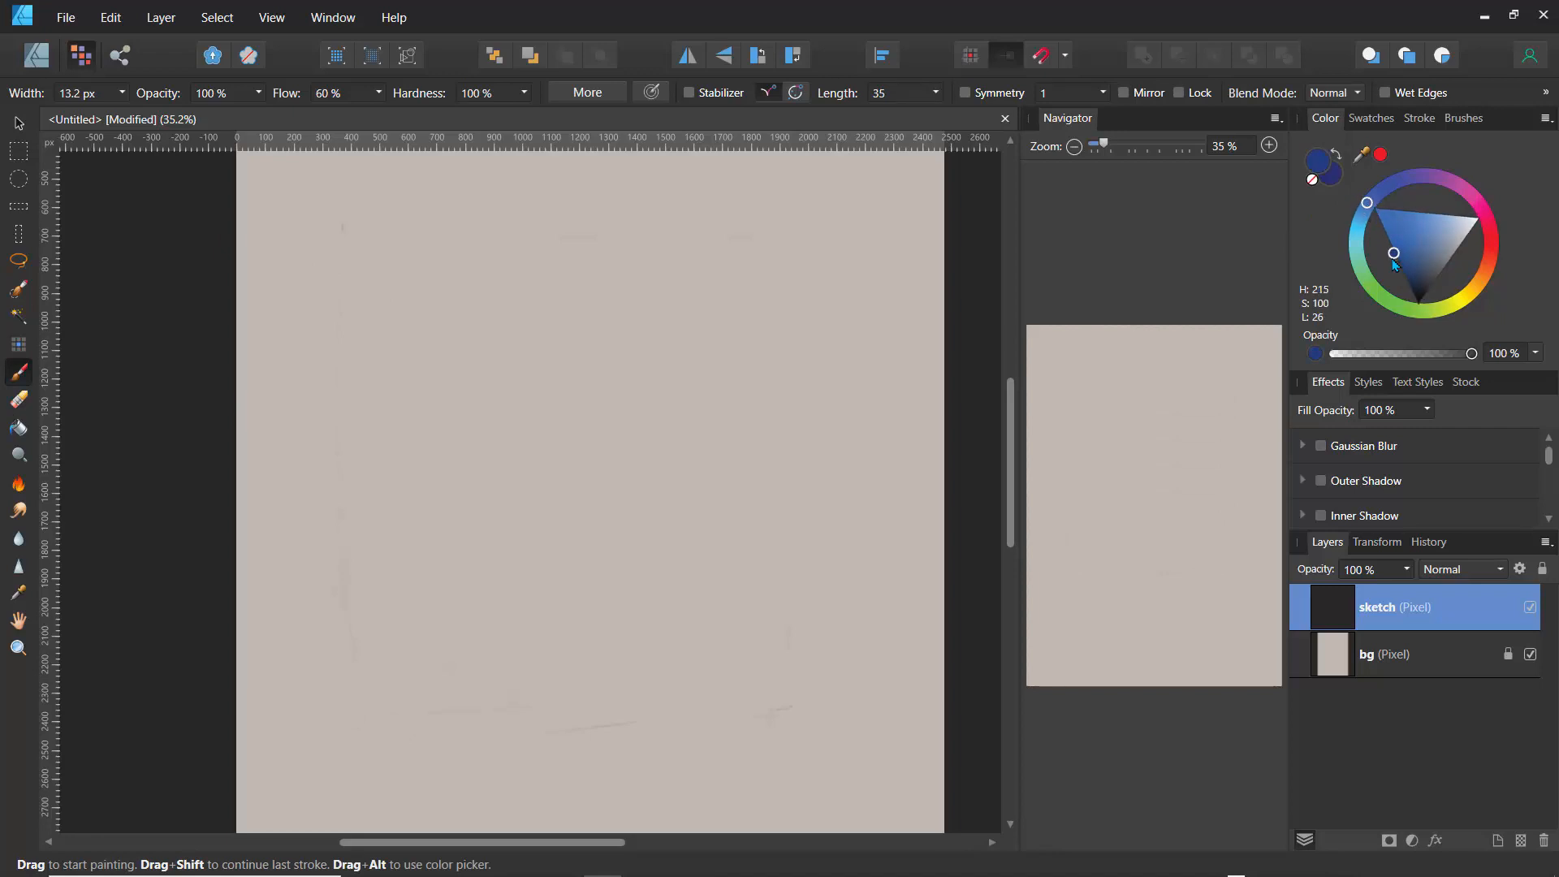
click(1392, 249)
- Sketch an oval head outline in dark blue, with overlapping 13.2 px strokes along the cheeks, jaw and chin
mouse_move(786, 272)
mouse_down()
mouse_move(769, 341)
mouse_move(779, 400)
mouse_move(692, 618)
mouse_up()
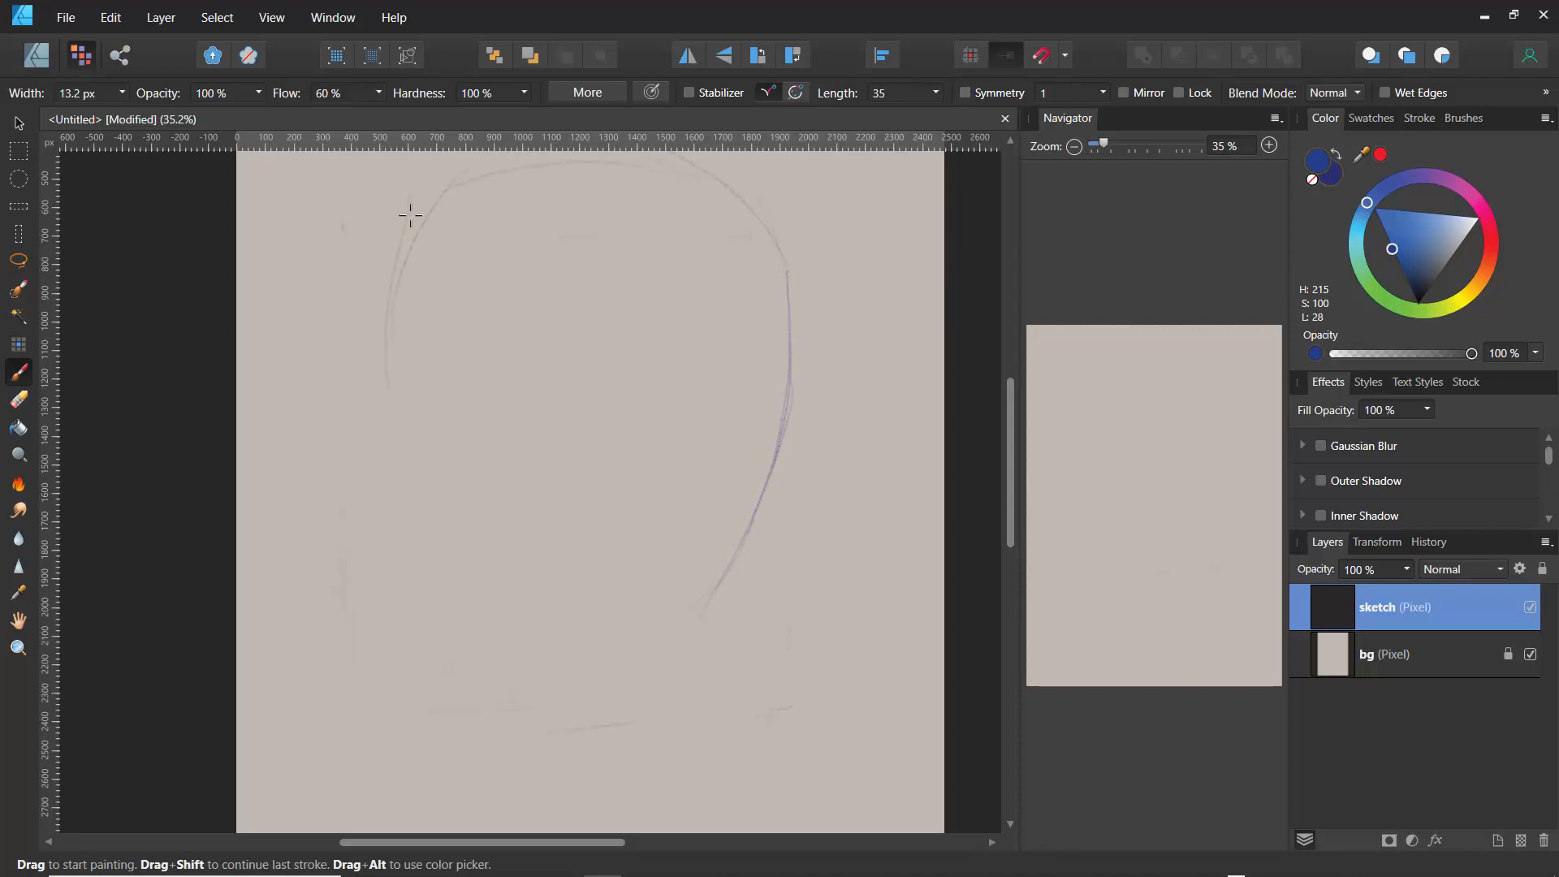
drag(387, 286, 407, 511)
mouse_move(773, 456)
mouse_down()
mouse_move(721, 602)
mouse_move(756, 547)
mouse_move(633, 649)
mouse_move(676, 632)
mouse_move(503, 631)
mouse_move(458, 601)
mouse_up()
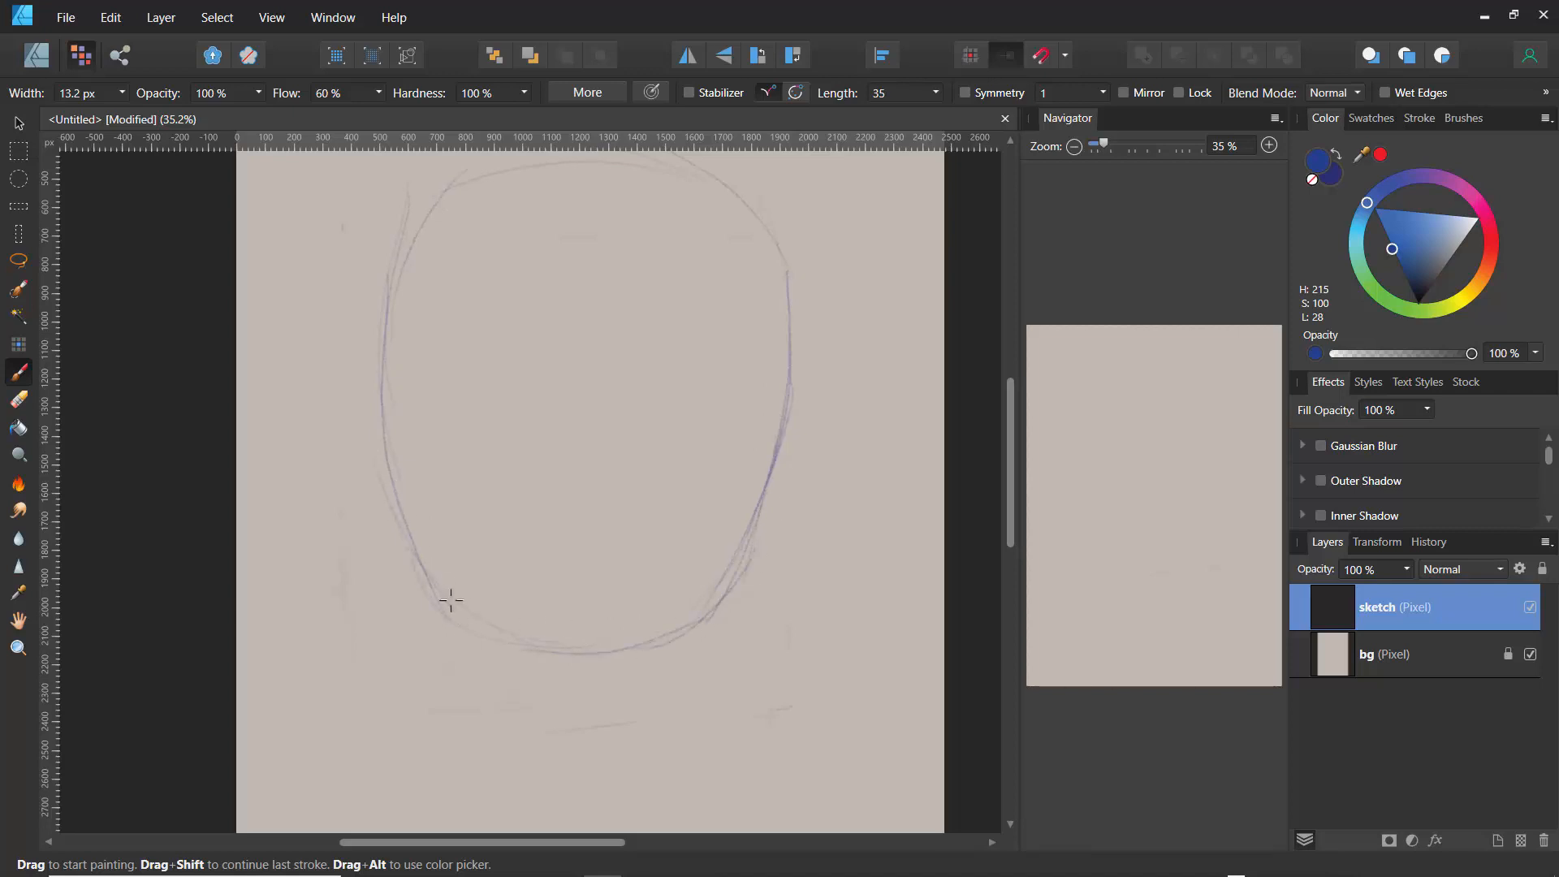
drag(389, 493, 464, 622)
drag(402, 528, 566, 645)
mouse_move(781, 424)
mouse_down()
mouse_move(678, 617)
mouse_move(605, 650)
mouse_up()
drag(391, 341, 397, 494)
drag(379, 397, 462, 591)
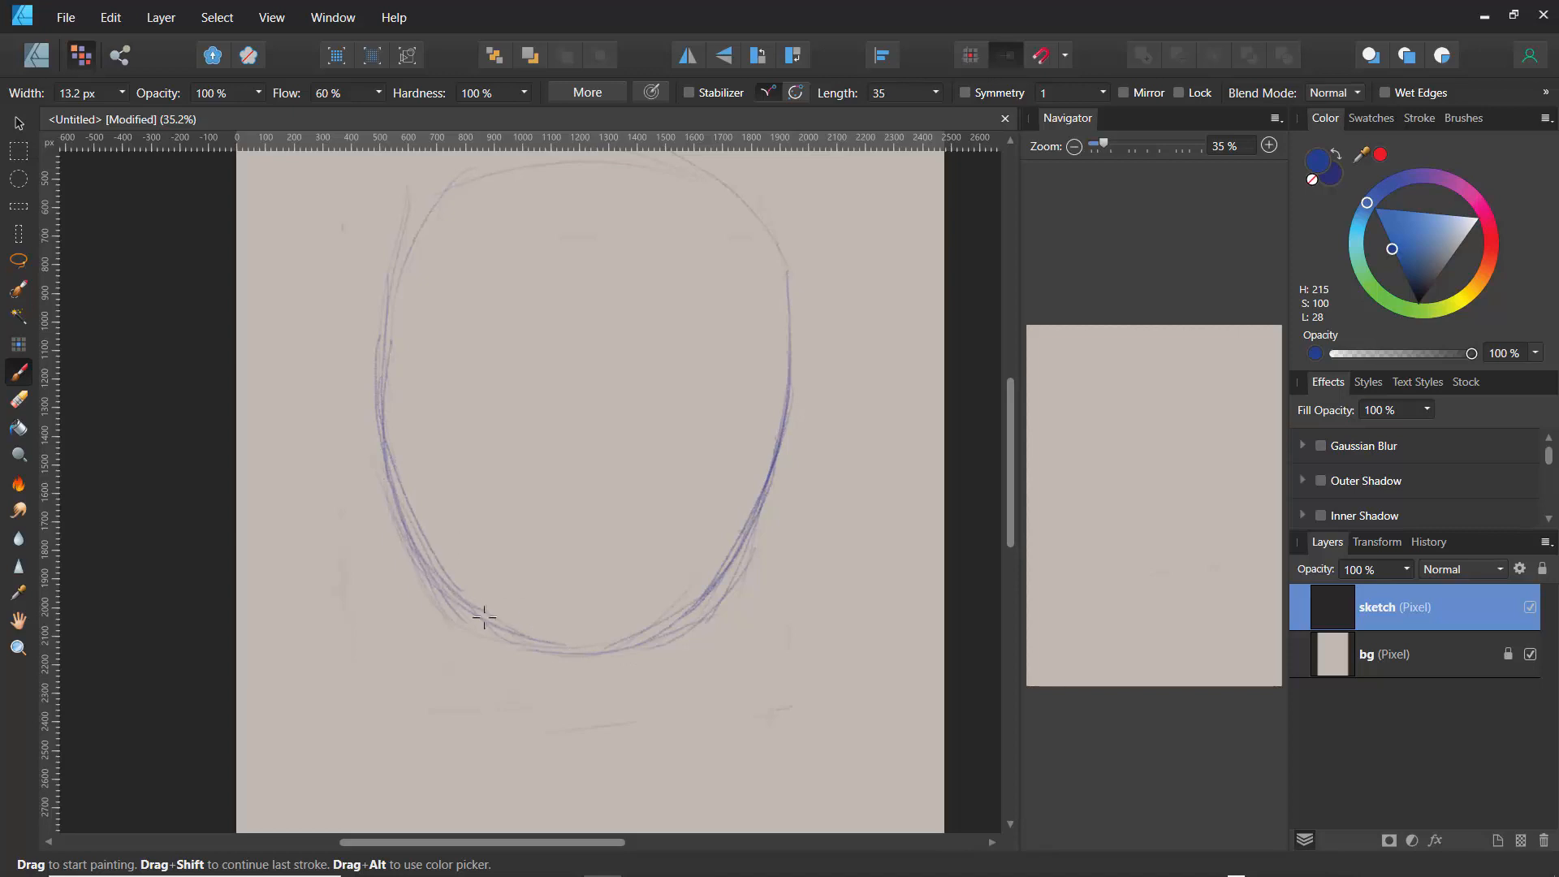
- Build up the crown and upper sides of the head outline with overlapping curved strokes
scroll(981, 505, up, 4)
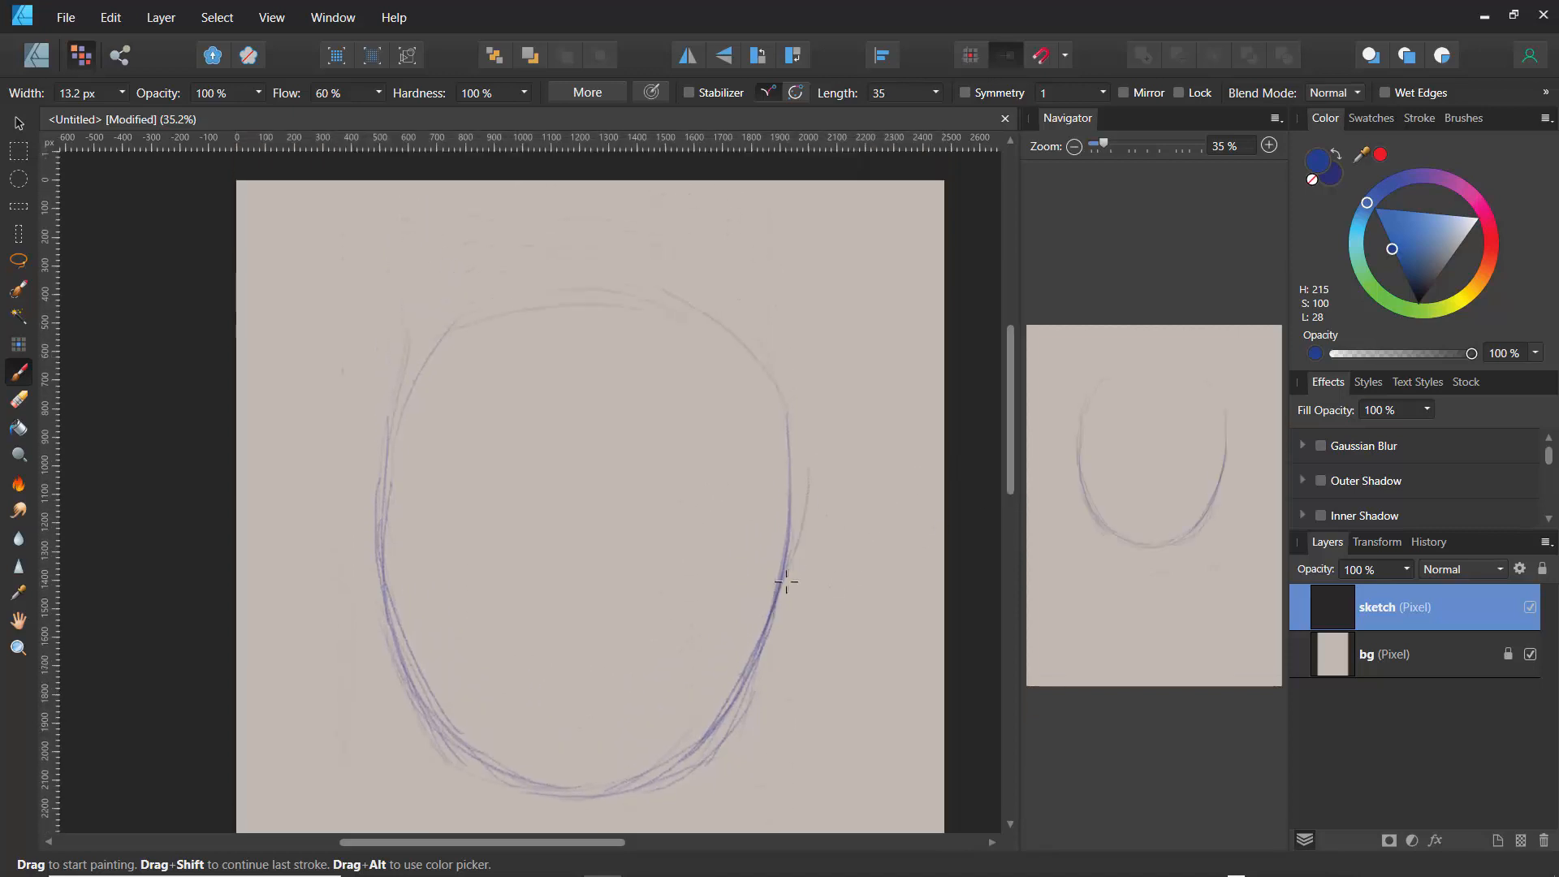
mouse_move(807, 497)
mouse_down()
mouse_move(794, 359)
mouse_move(515, 295)
mouse_move(375, 447)
mouse_up()
drag(400, 349, 382, 518)
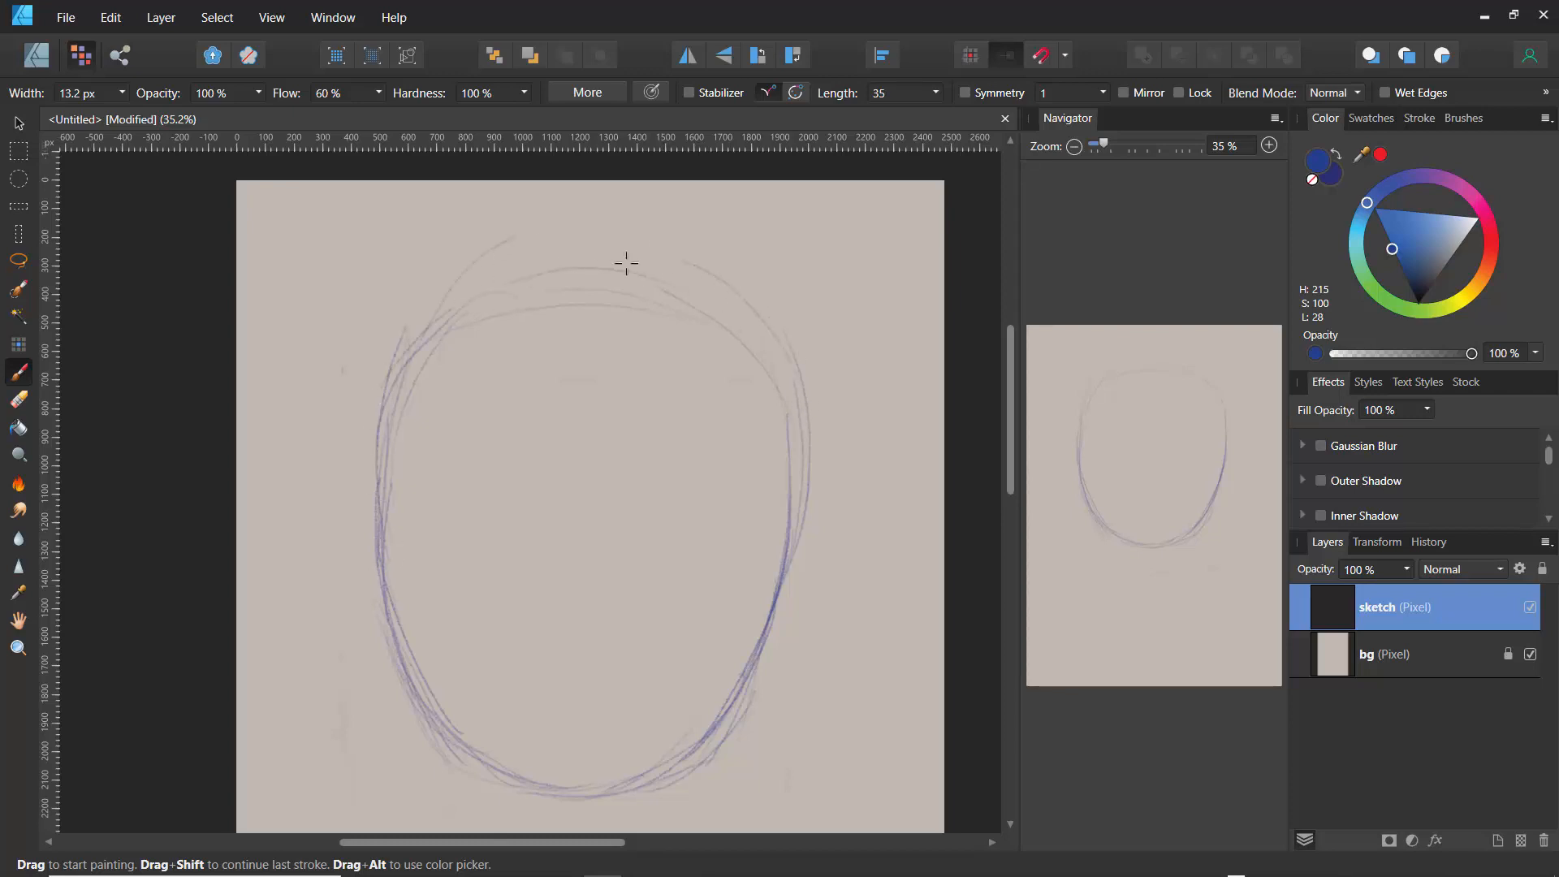
drag(604, 259, 419, 338)
mouse_move(811, 411)
mouse_down()
mouse_move(749, 328)
mouse_move(773, 368)
mouse_move(760, 386)
mouse_move(524, 282)
mouse_up()
drag(433, 333, 414, 347)
drag(469, 283, 376, 473)
mouse_move(483, 285)
mouse_down()
mouse_move(578, 282)
mouse_move(707, 331)
mouse_up()
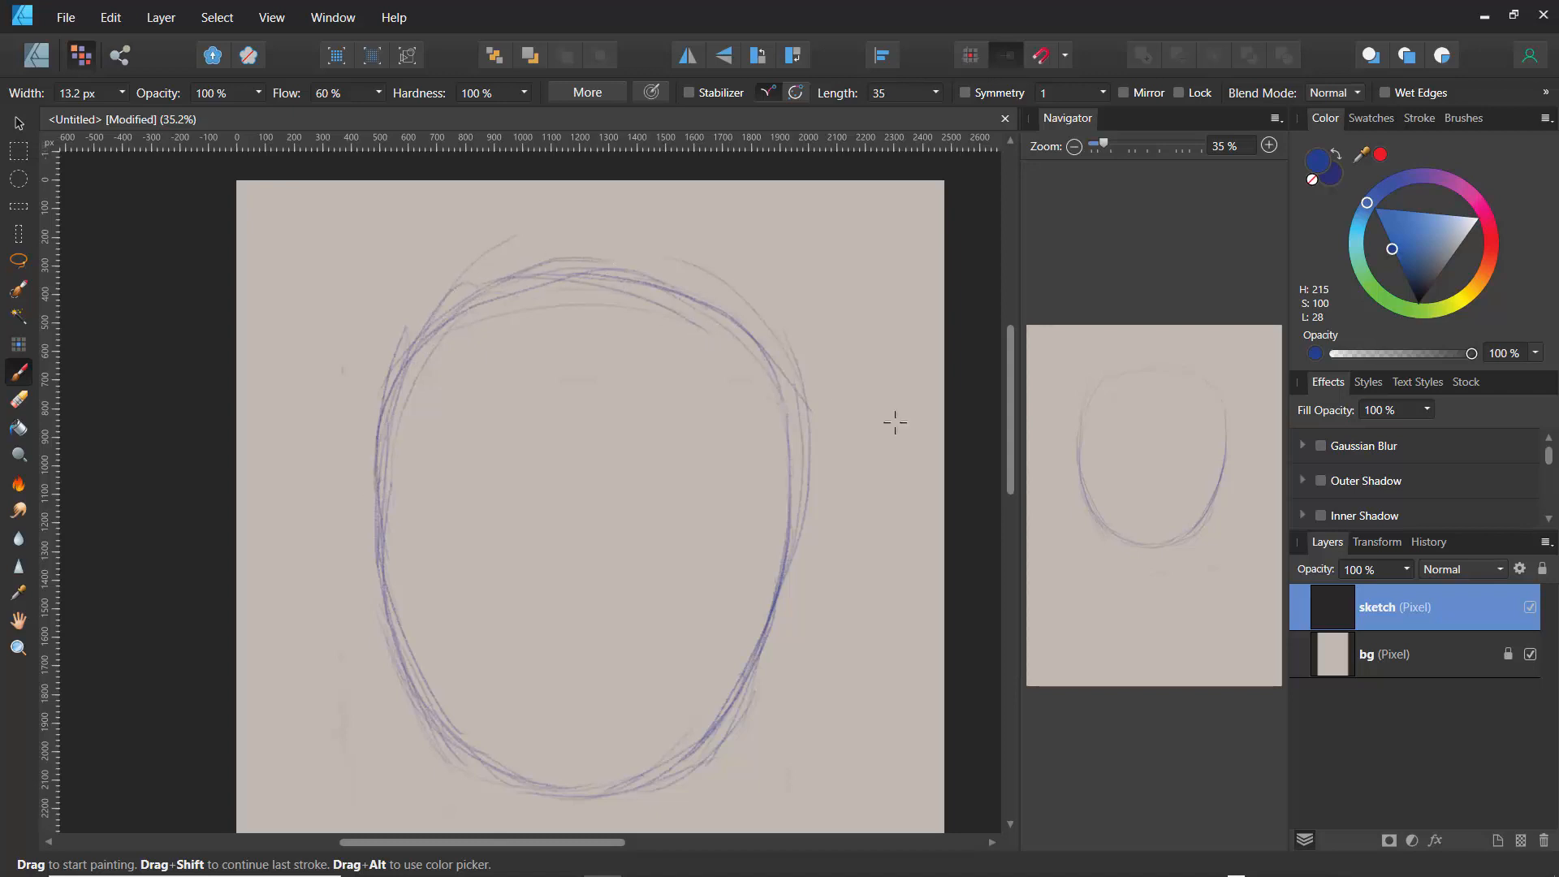
- Sketch the two sides of the neck below the jaw and a long shallow shoulder curve across its base
scroll(860, 446, down, 4)
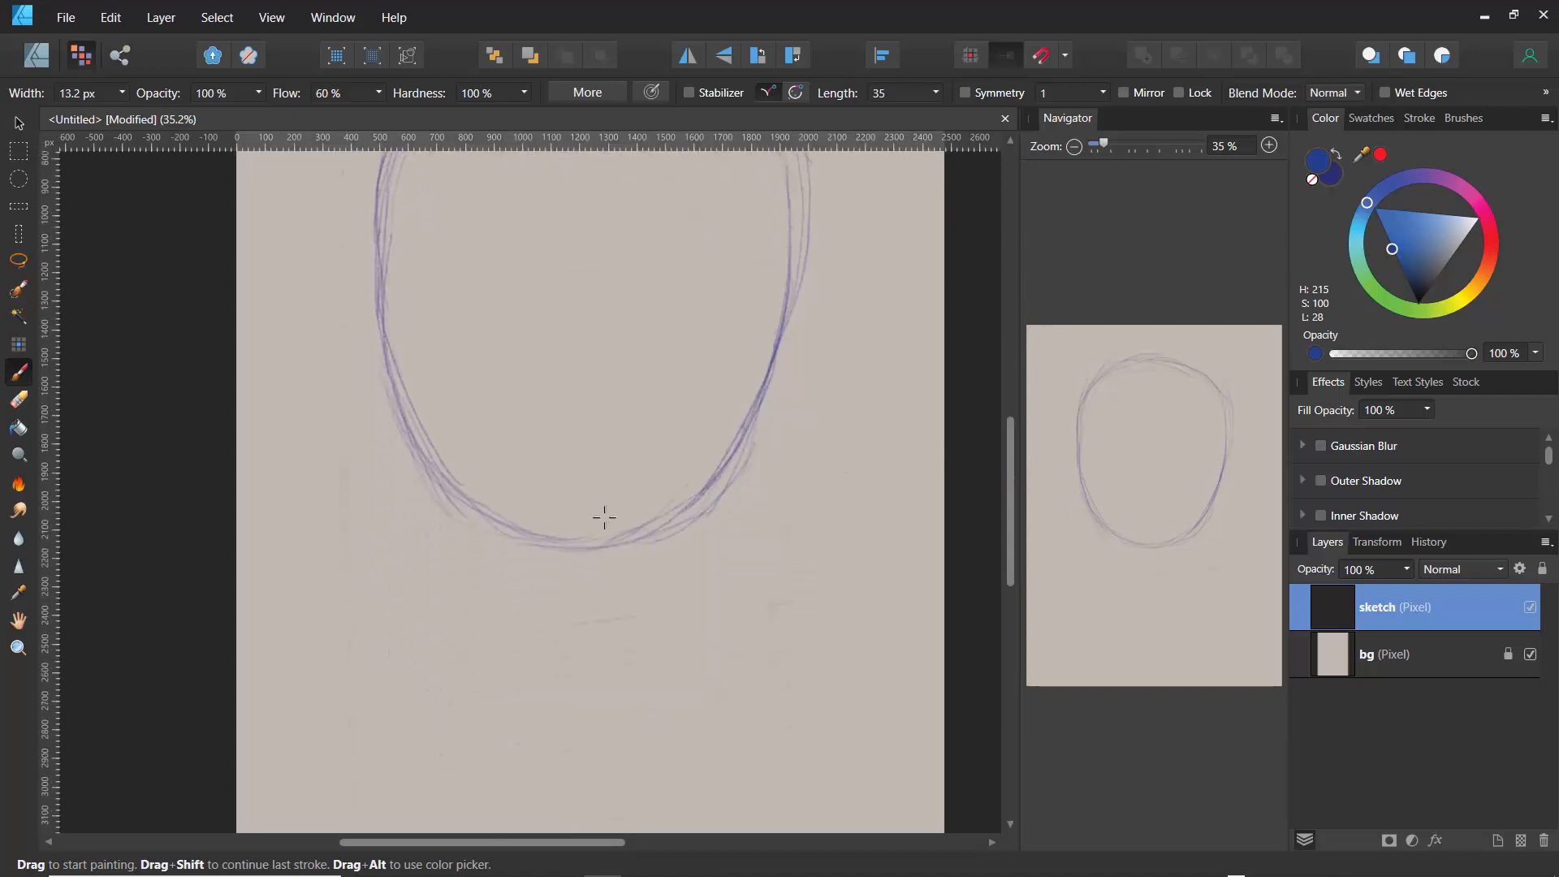
drag(659, 502, 654, 635)
mouse_move(654, 546)
mouse_down()
mouse_move(661, 690)
mouse_move(651, 650)
mouse_up()
drag(459, 487, 479, 650)
drag(470, 515, 455, 637)
drag(463, 555, 451, 690)
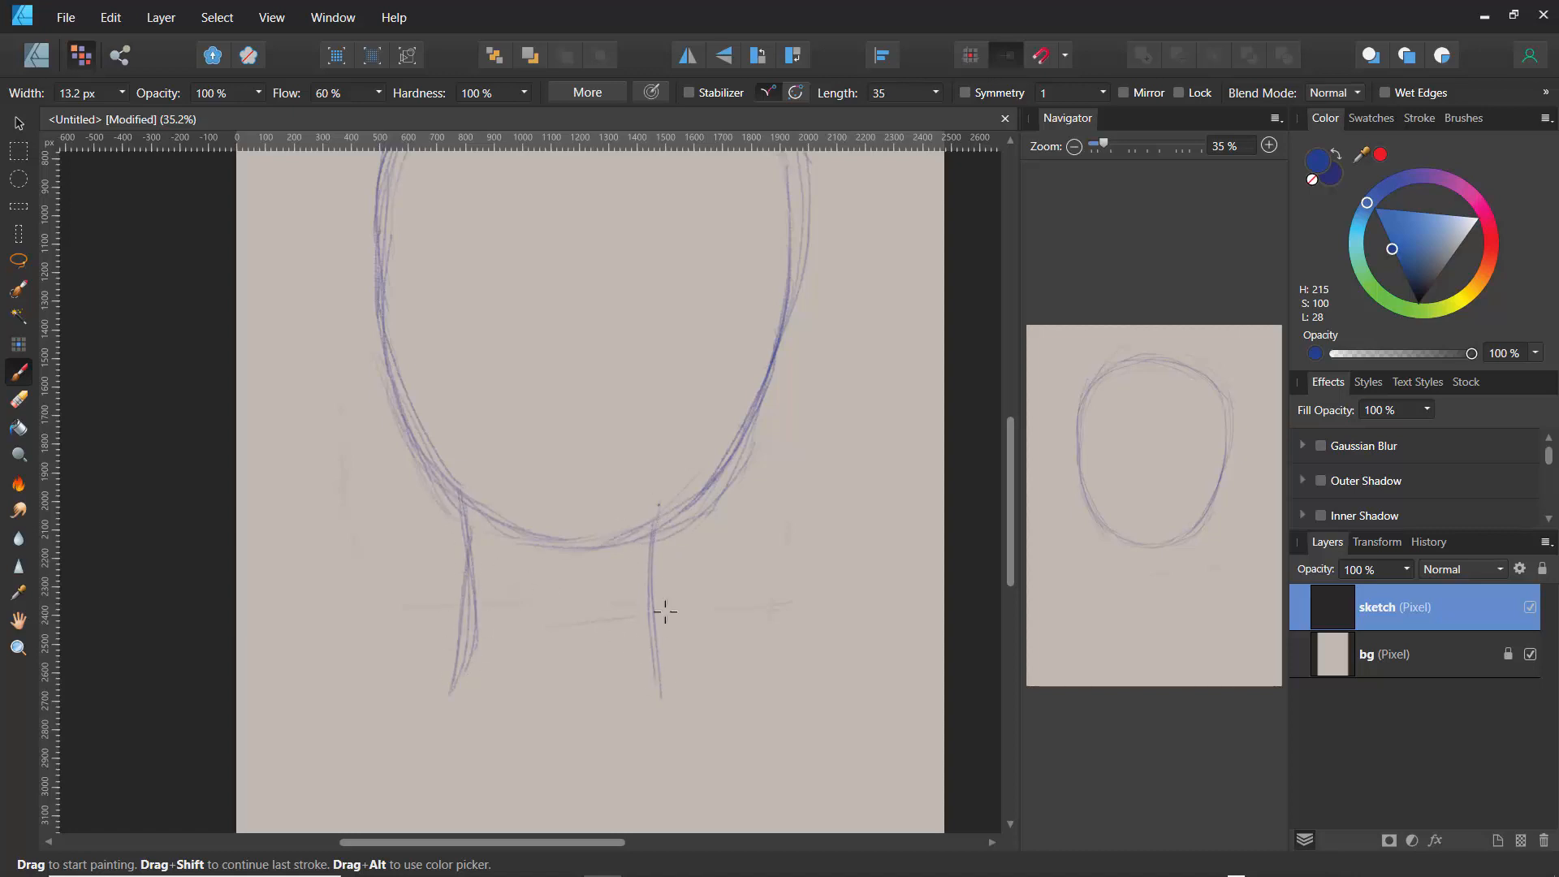
drag(657, 519, 666, 650)
drag(669, 530, 653, 642)
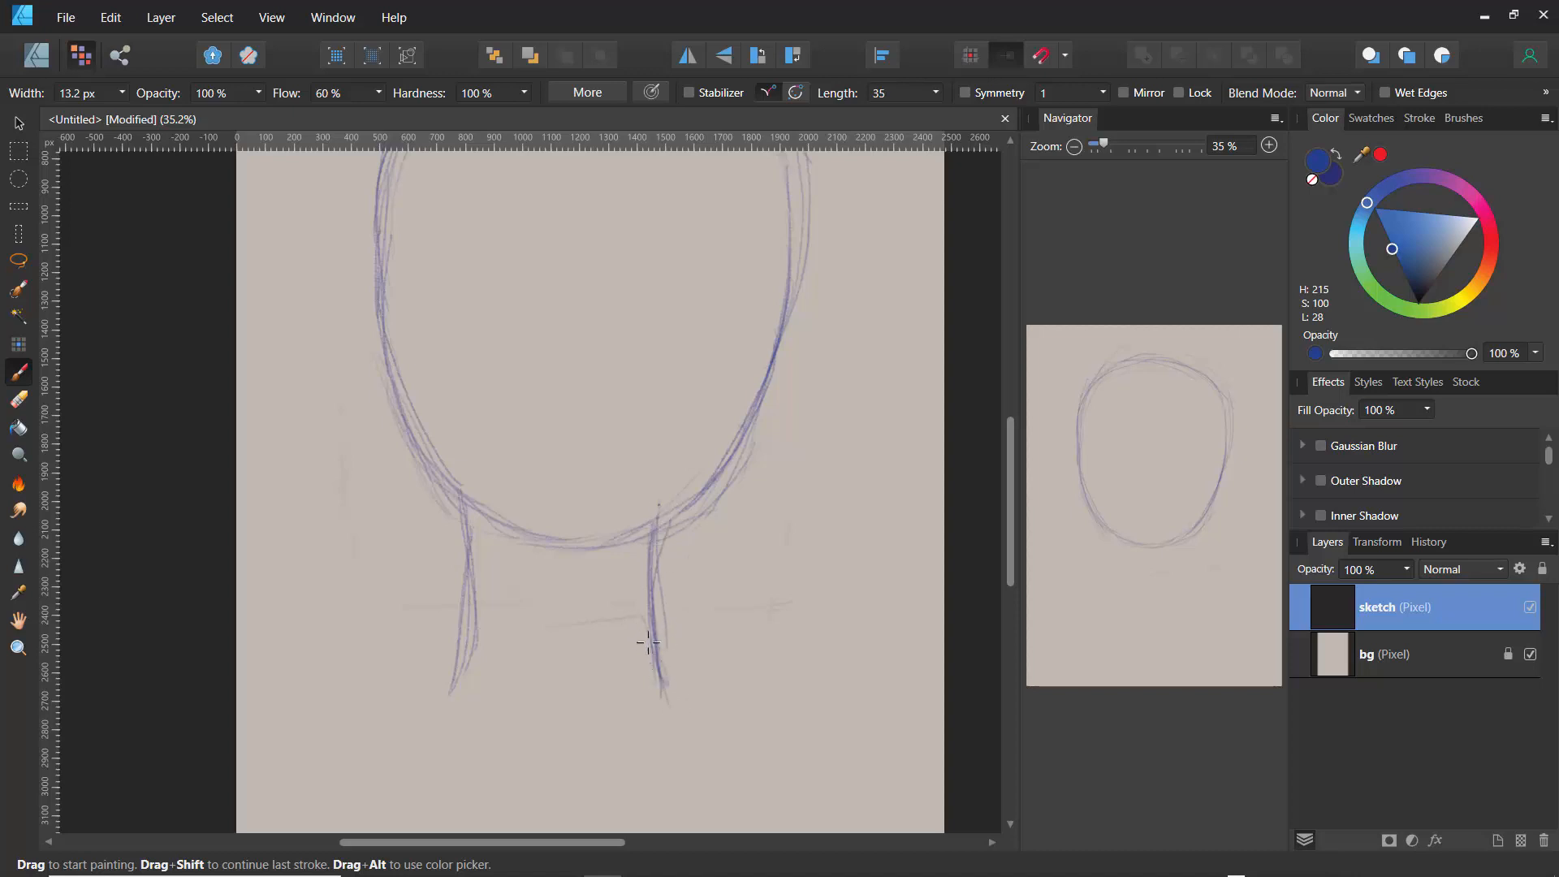
drag(707, 643, 471, 663)
- Select the whole head and neck sketch with a rectangular marquee
click(18, 151)
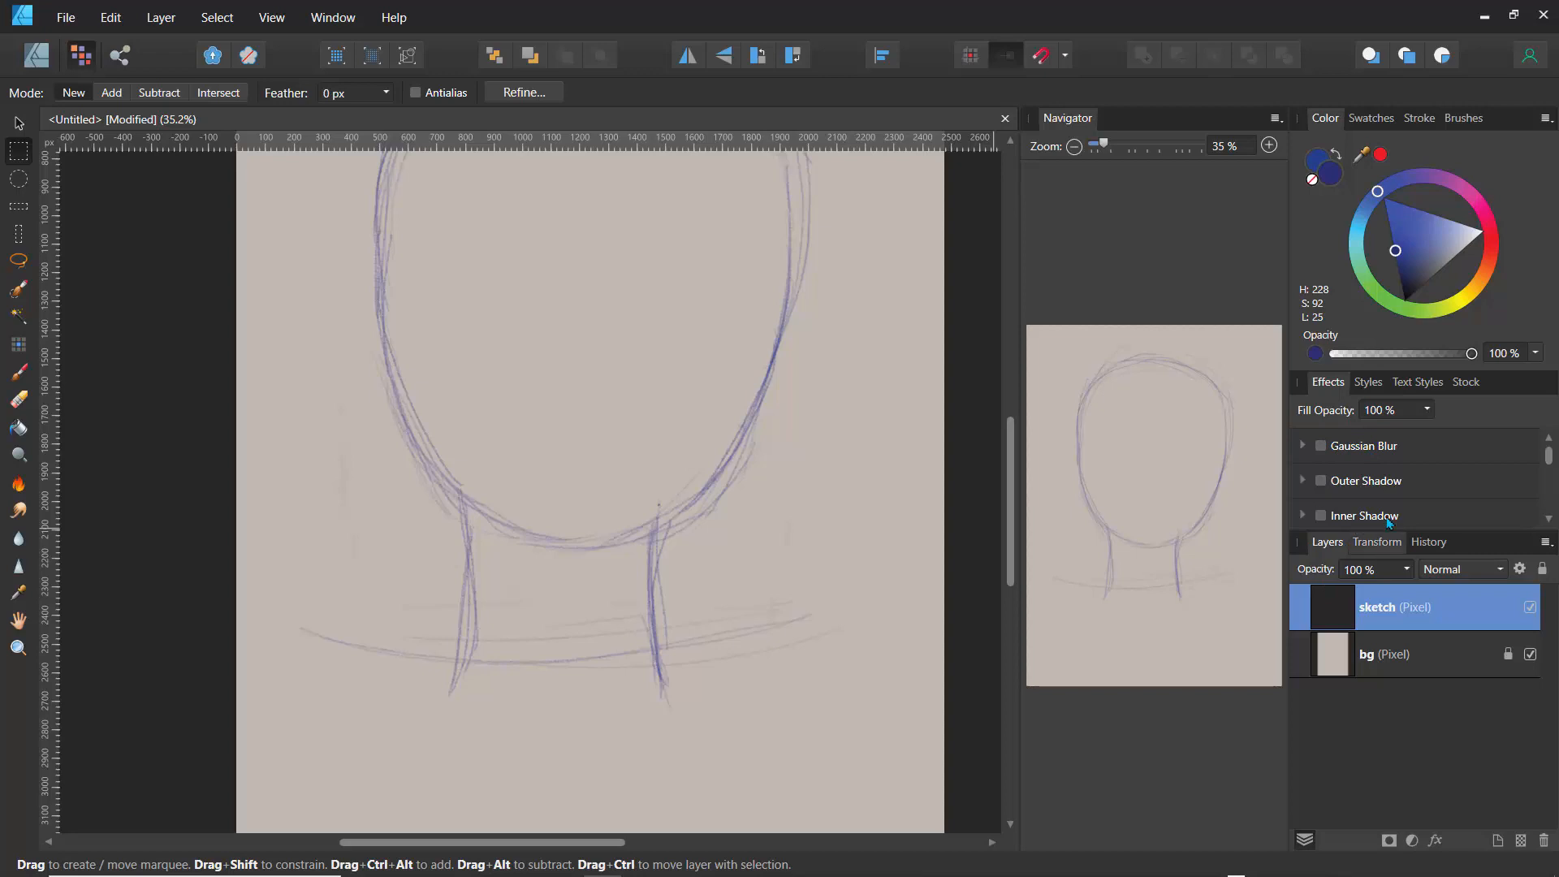
click(333, 20)
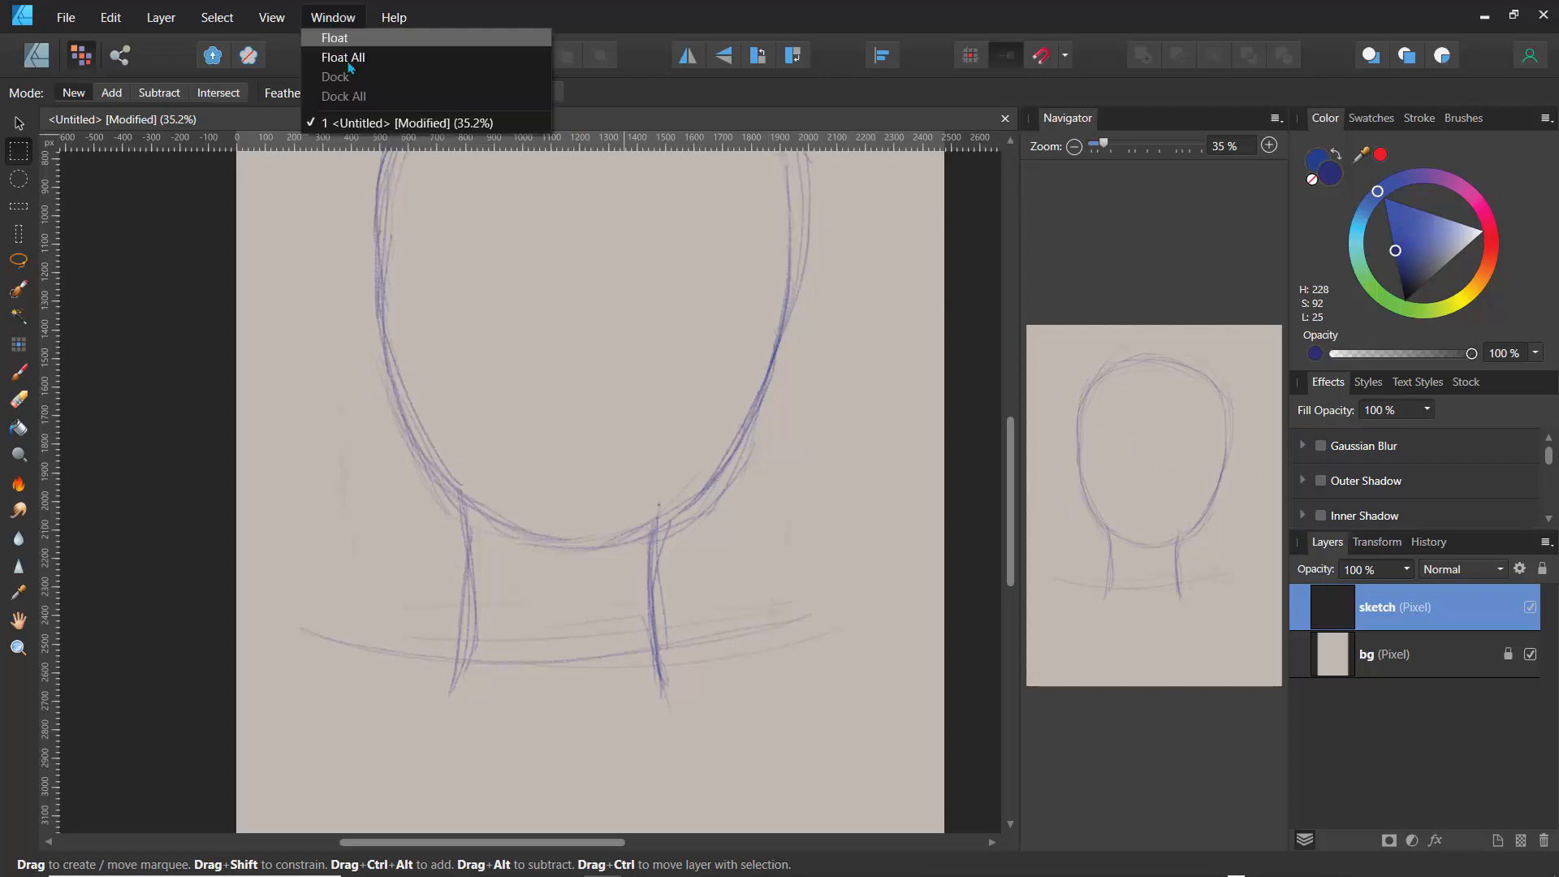
click(273, 20)
click(273, 20)
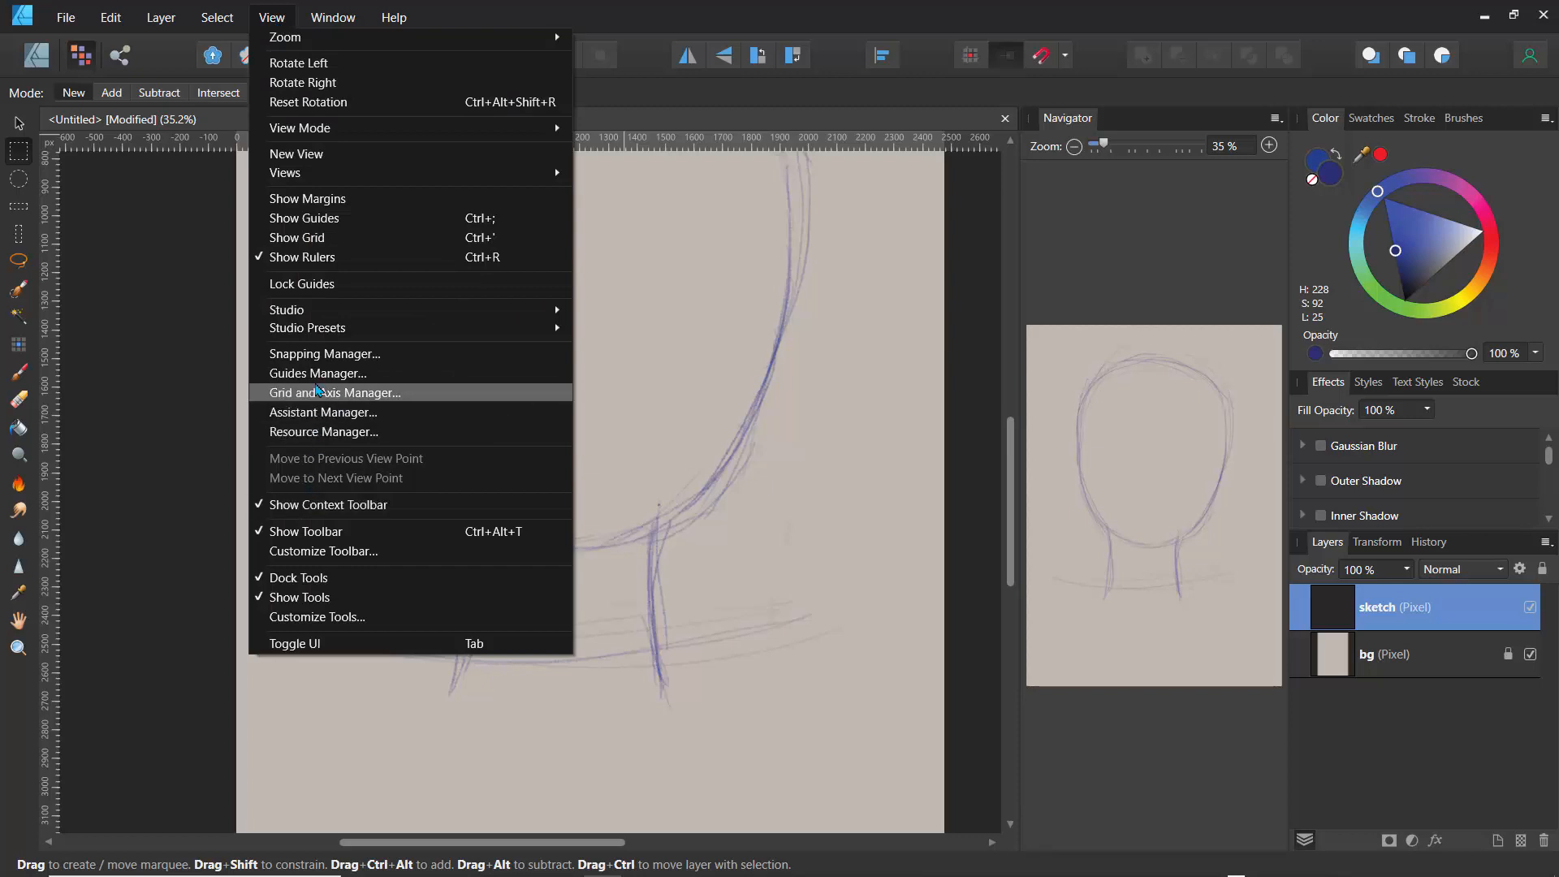
click(1125, 121)
click(1098, 151)
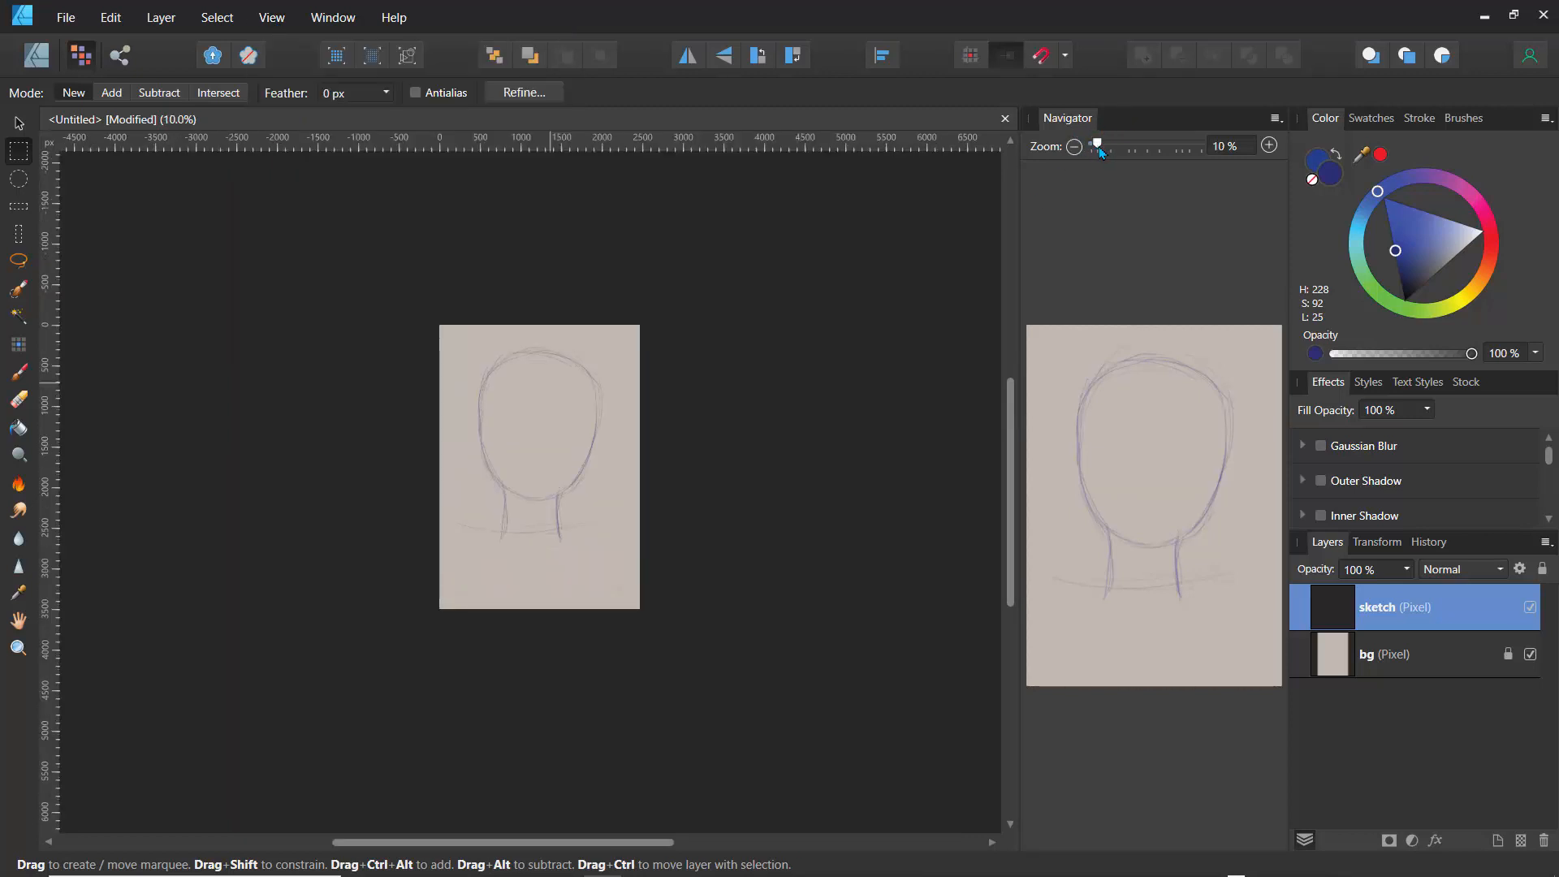
drag(1099, 148, 1101, 149)
mouse_move(453, 336)
mouse_down()
mouse_move(557, 553)
mouse_move(618, 574)
mouse_up()
- In the Designer Persona, shrink the selected sketch to about 1148 × 1645 px and place it centrally in the page's upper half
click(36, 54)
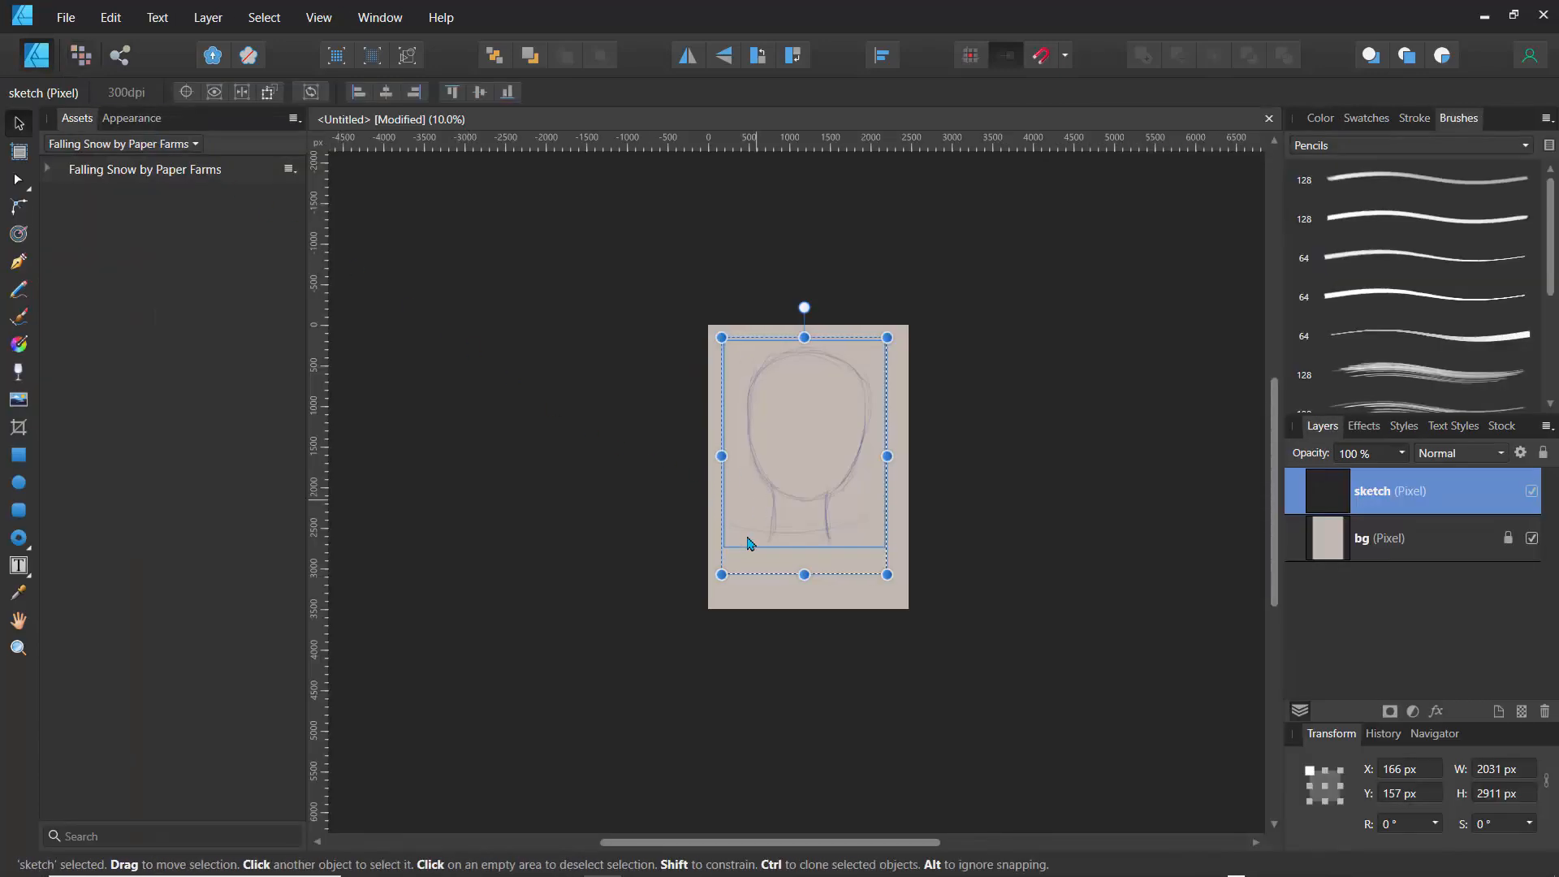
mouse_move(721, 574)
mouse_down()
mouse_move(743, 527)
mouse_move(802, 504)
mouse_move(790, 466)
mouse_up()
mouse_move(842, 383)
mouse_down()
mouse_move(807, 425)
mouse_move(825, 417)
mouse_up()
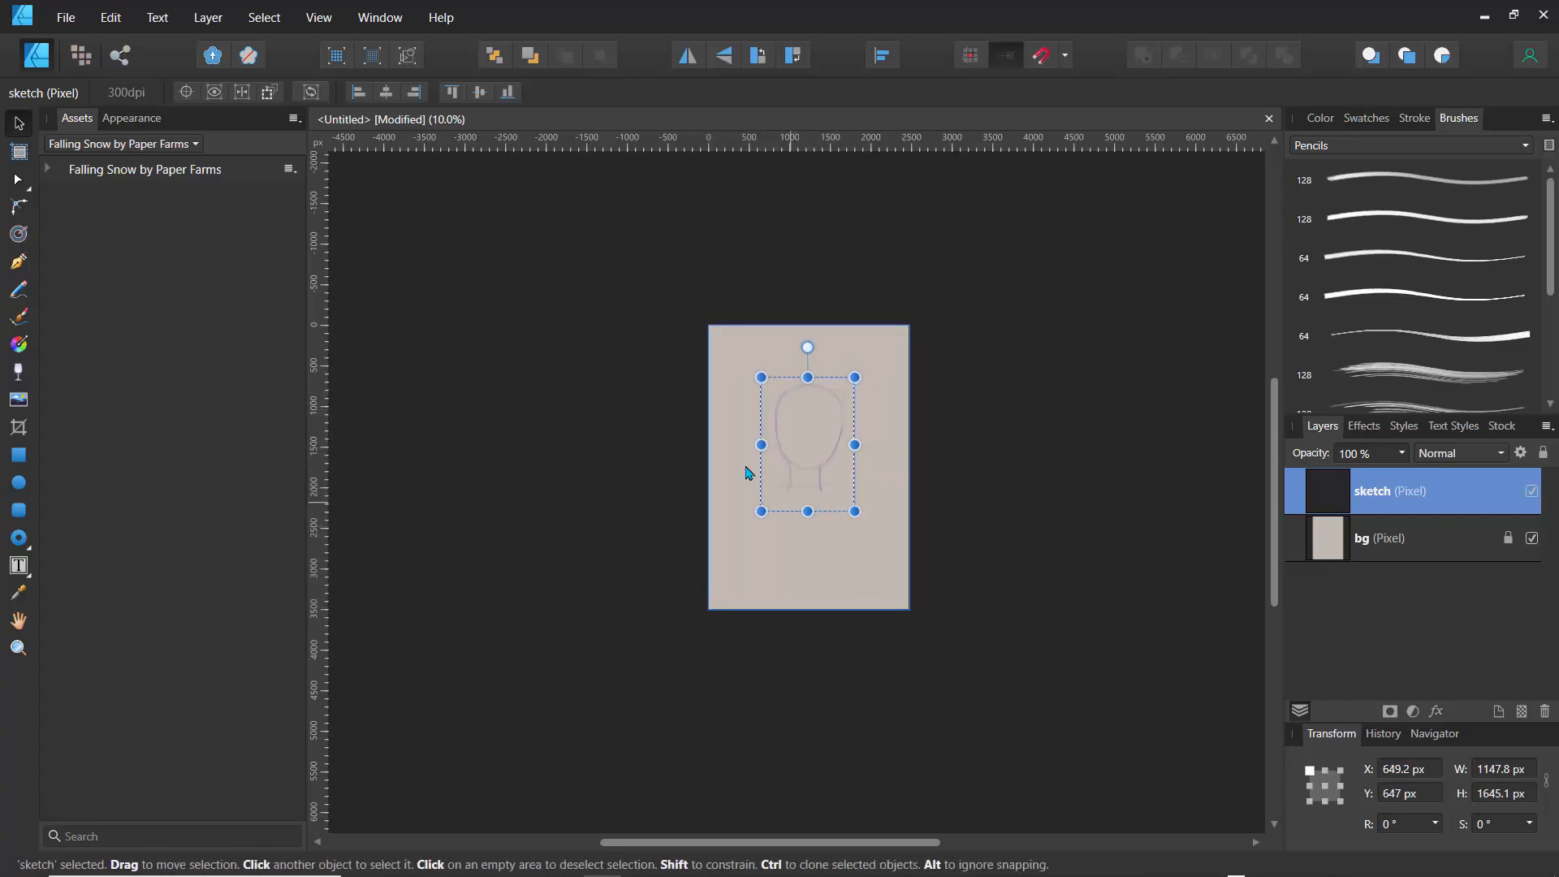
- Back in the Pixel Persona, sketch round shoulder joints and shoulder lines beside the neck, plus the right arm's outer line, with the 13.2 px brush
click(80, 60)
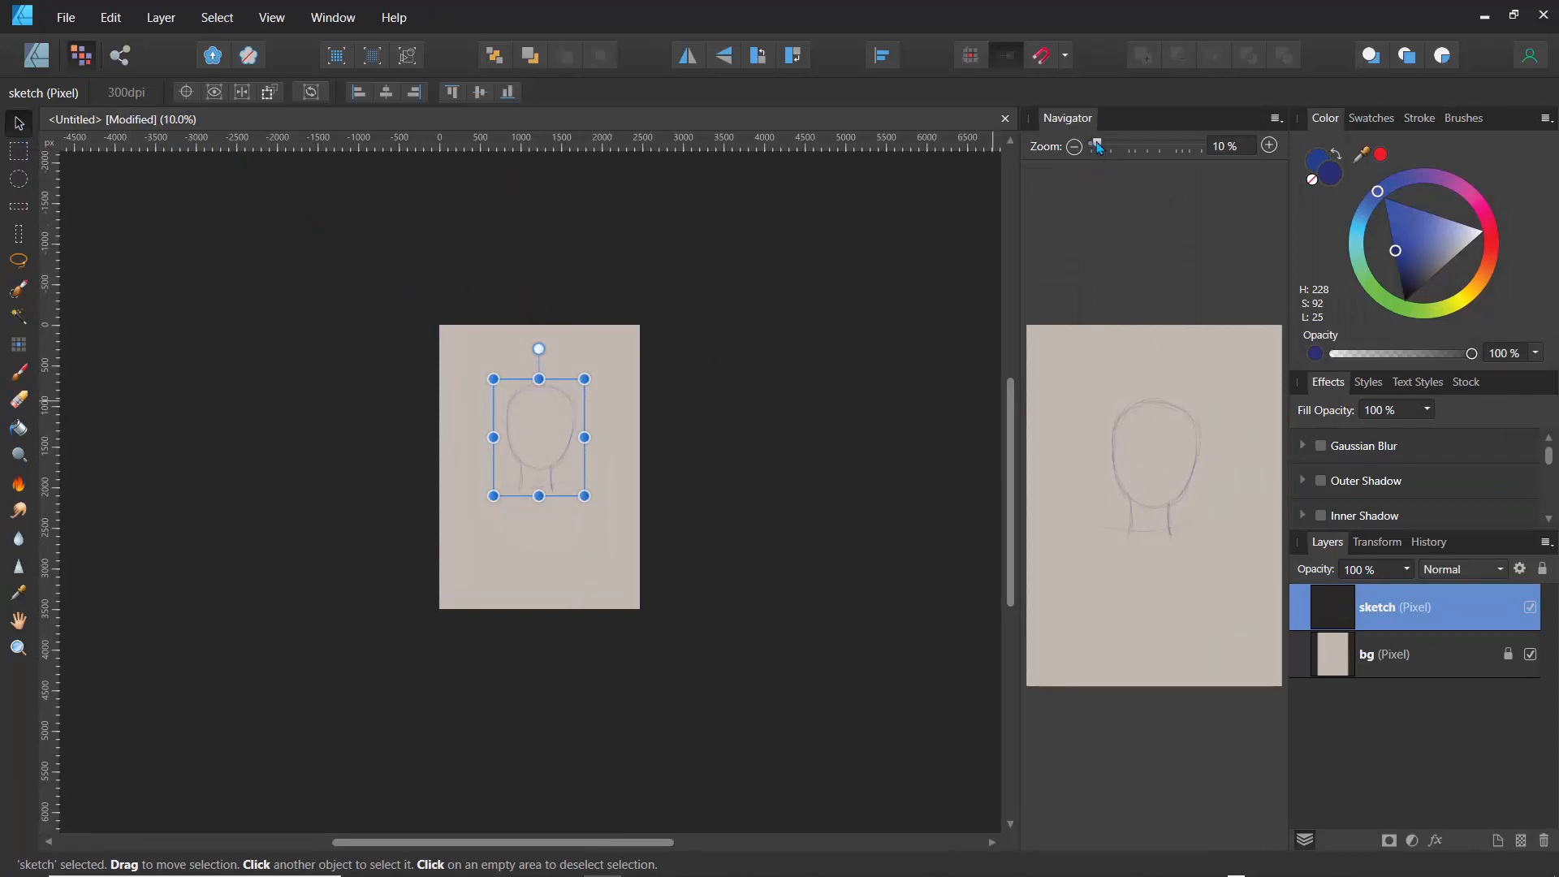
drag(1098, 147, 1114, 147)
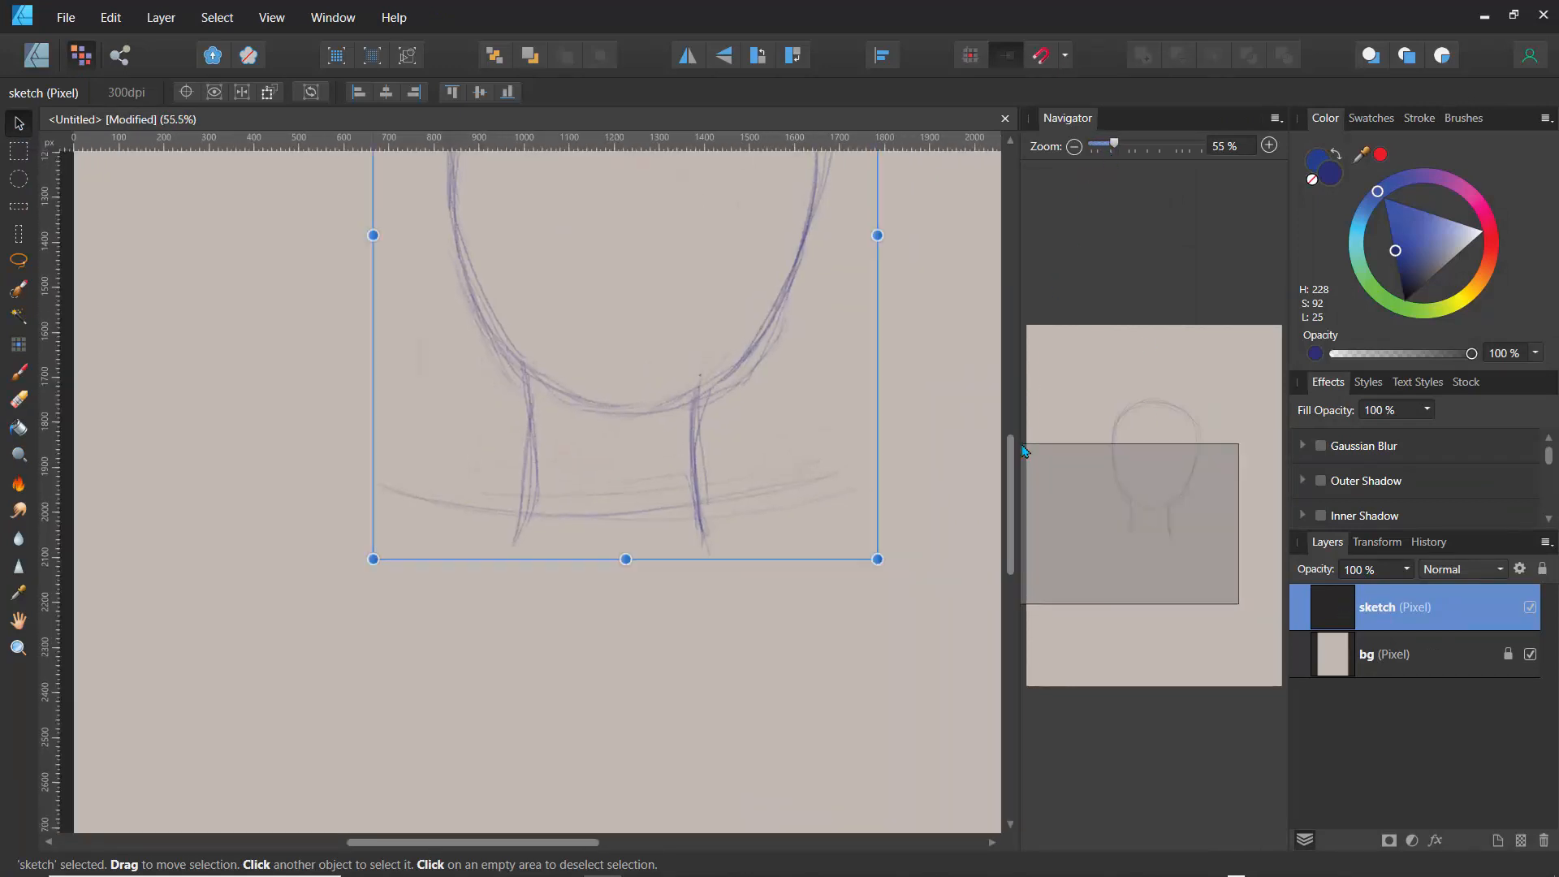
scroll(1015, 446, up, 5)
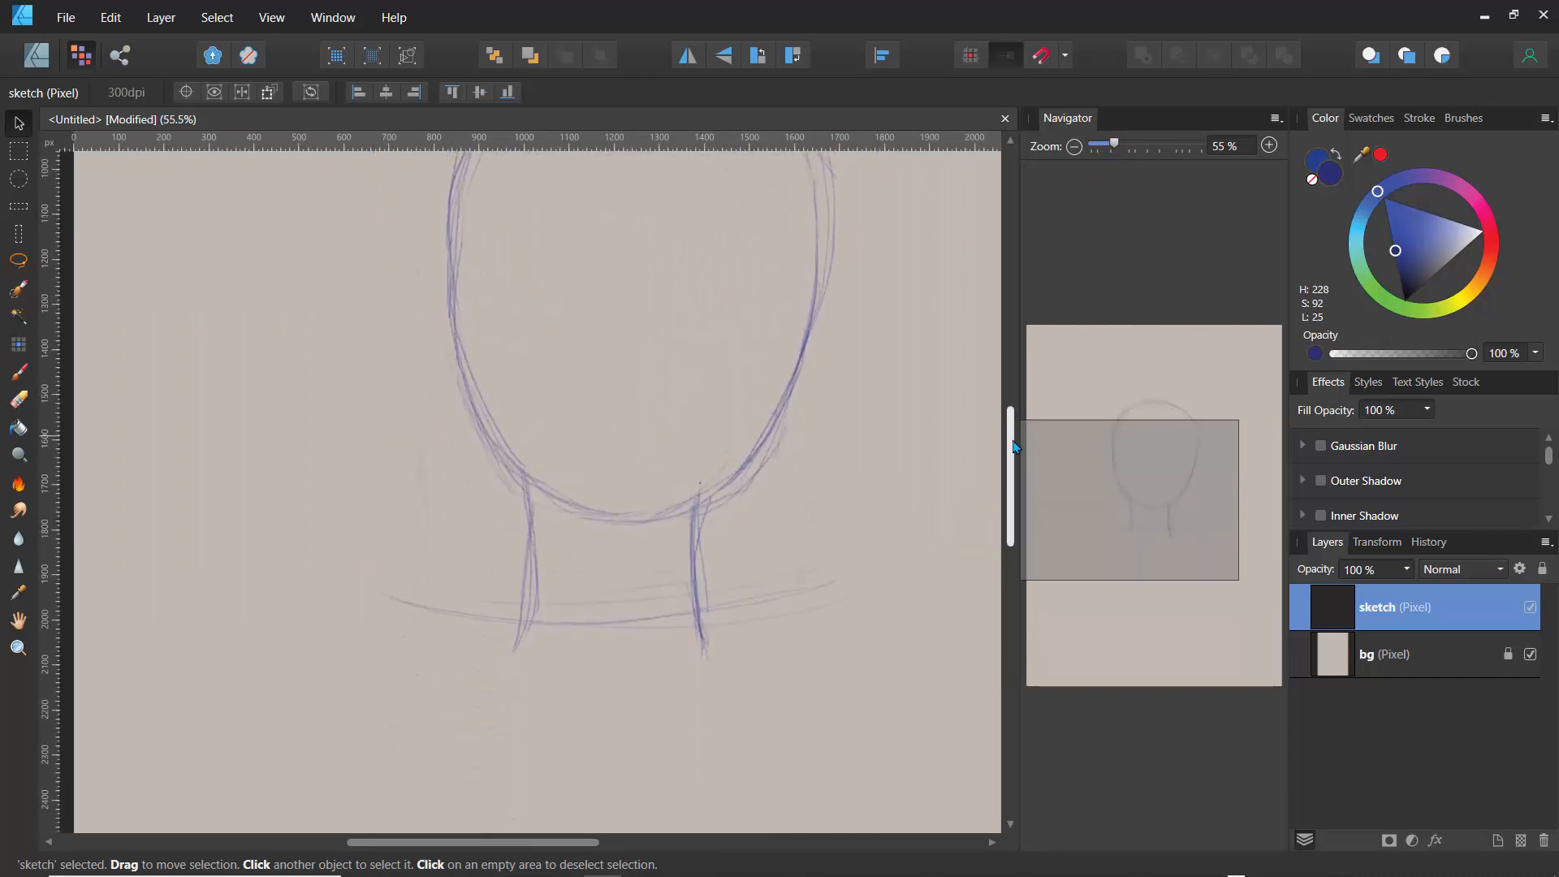
drag(1113, 147, 1102, 148)
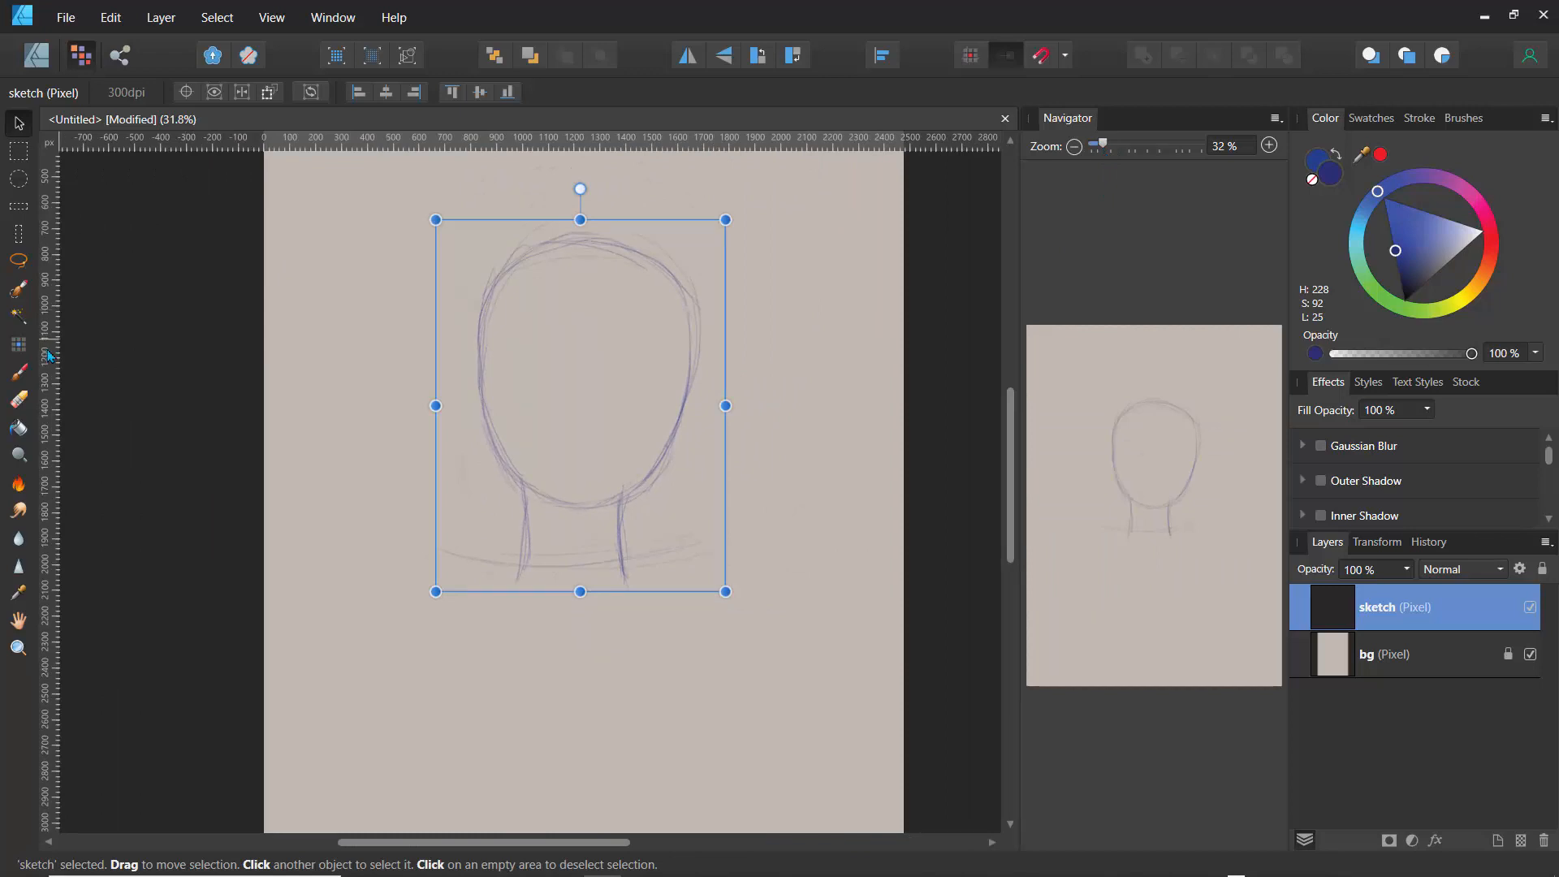
click(19, 371)
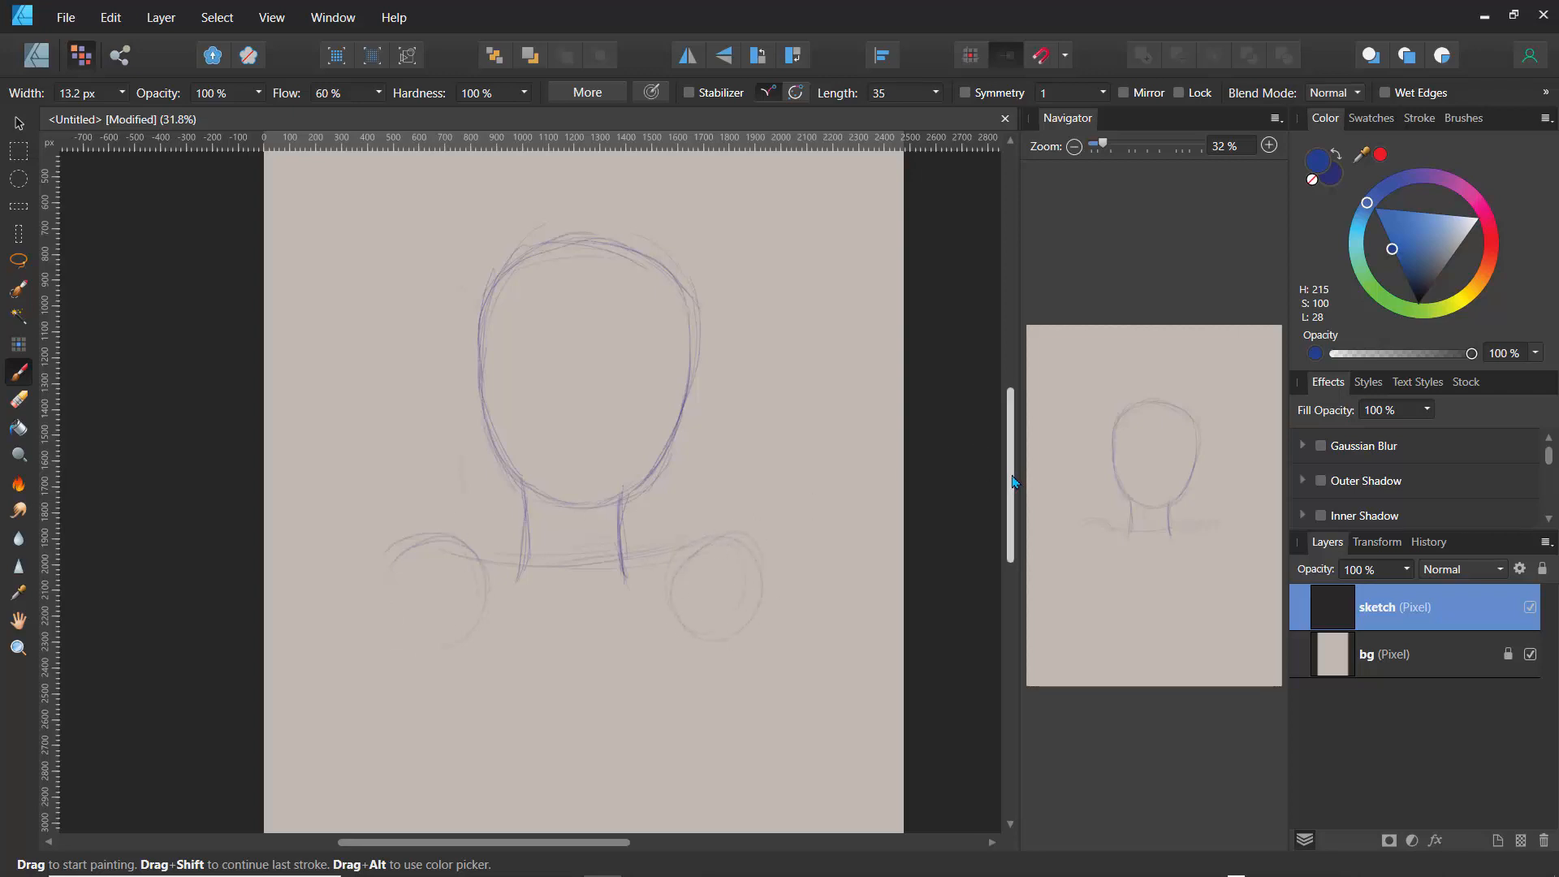
drag(1012, 481, 1022, 520)
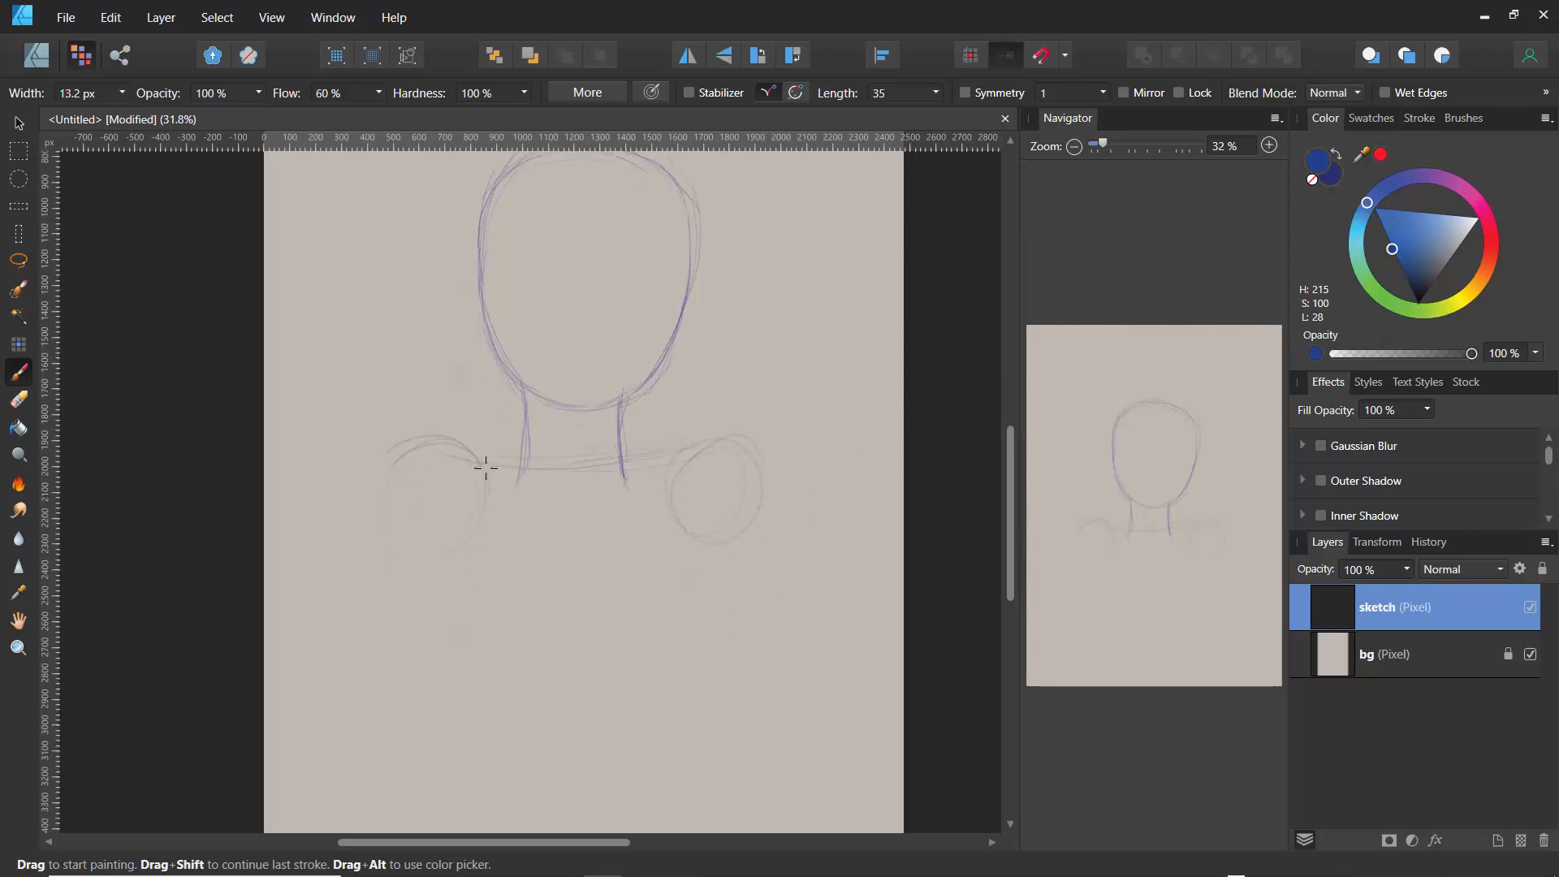
drag(402, 449, 384, 469)
mouse_move(494, 471)
mouse_down()
mouse_move(721, 438)
mouse_move(749, 474)
mouse_up()
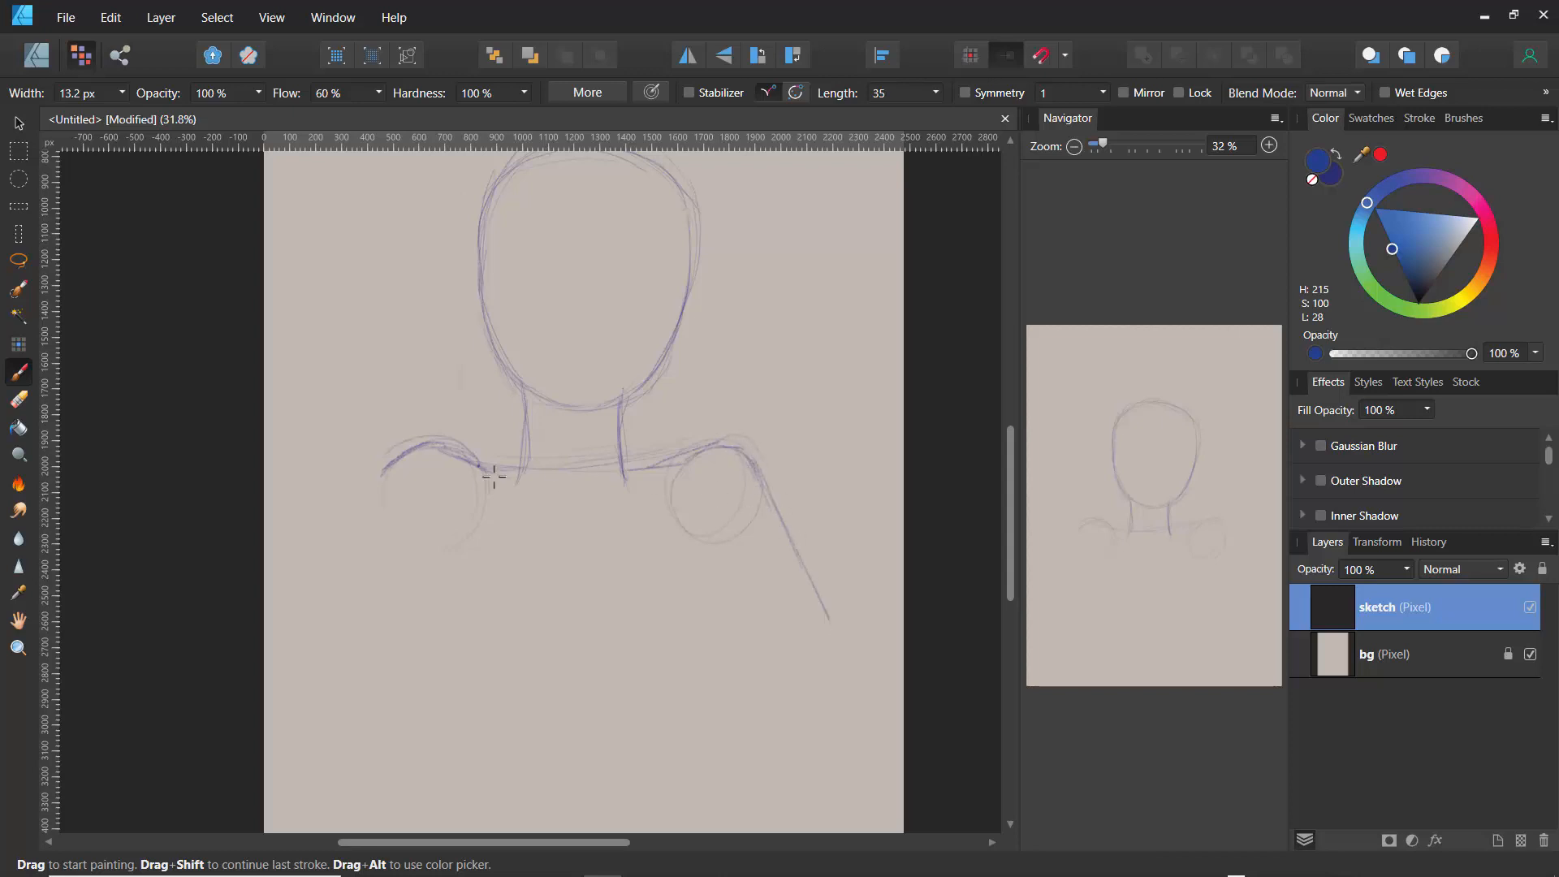
- Sketch the outer line of the left arm, sloping down and outward from the shoulder
drag(392, 469, 347, 577)
drag(371, 504, 320, 629)
drag(351, 554, 319, 650)
- Sketch a shallow curved line across the chest and curved lines down both sides of the torso from its ends
mouse_move(653, 584)
mouse_down()
mouse_move(465, 555)
mouse_move(536, 583)
mouse_up()
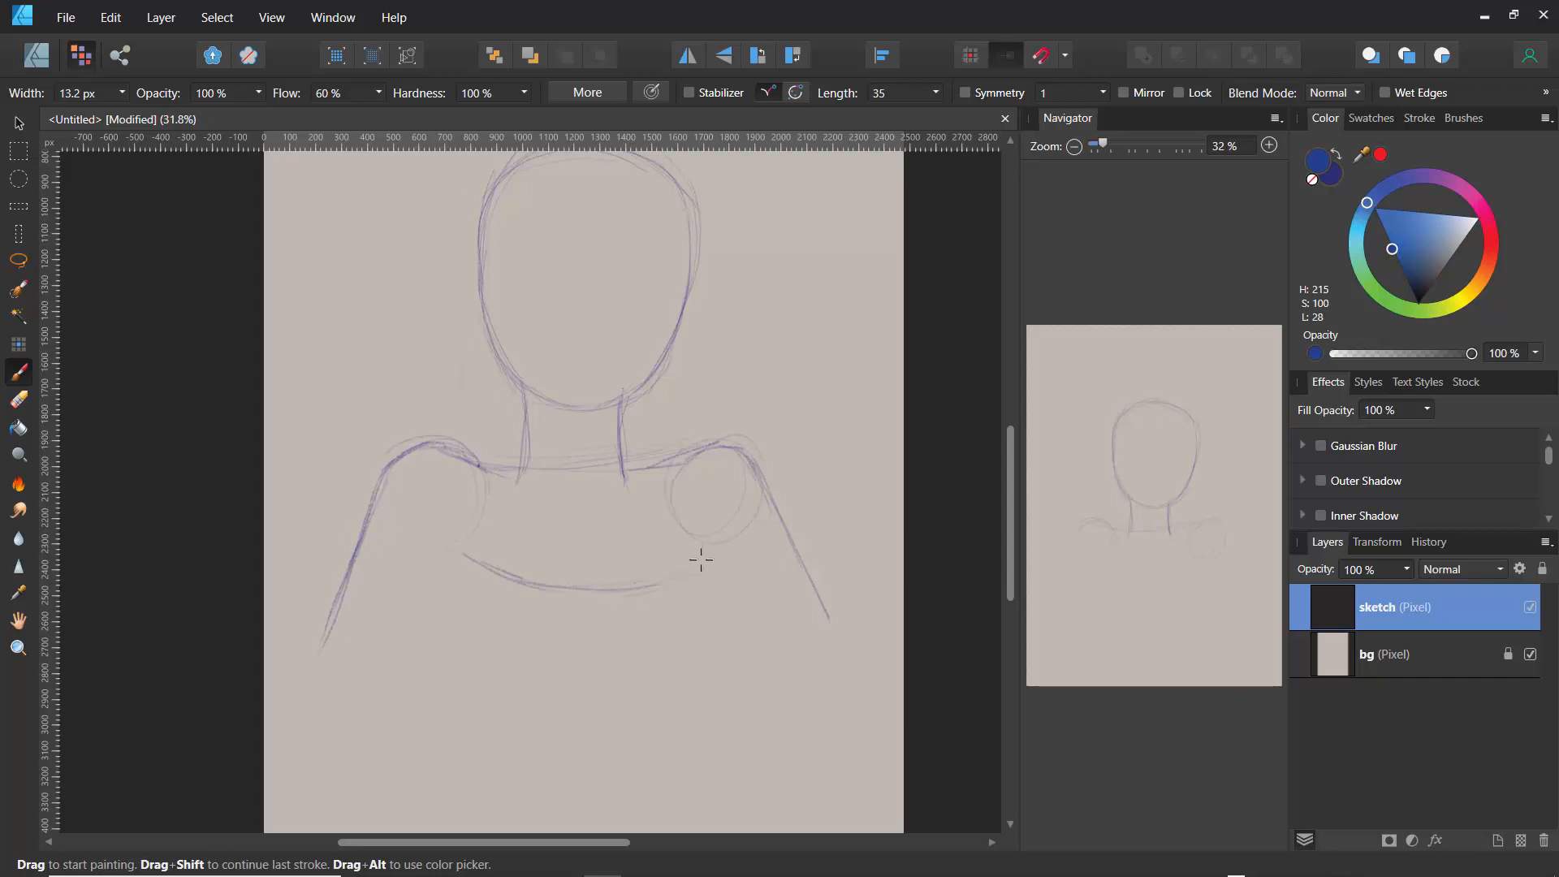
drag(696, 563, 720, 676)
mouse_move(465, 554)
mouse_down()
mouse_move(432, 595)
mouse_move(439, 678)
mouse_up()
drag(690, 559, 718, 666)
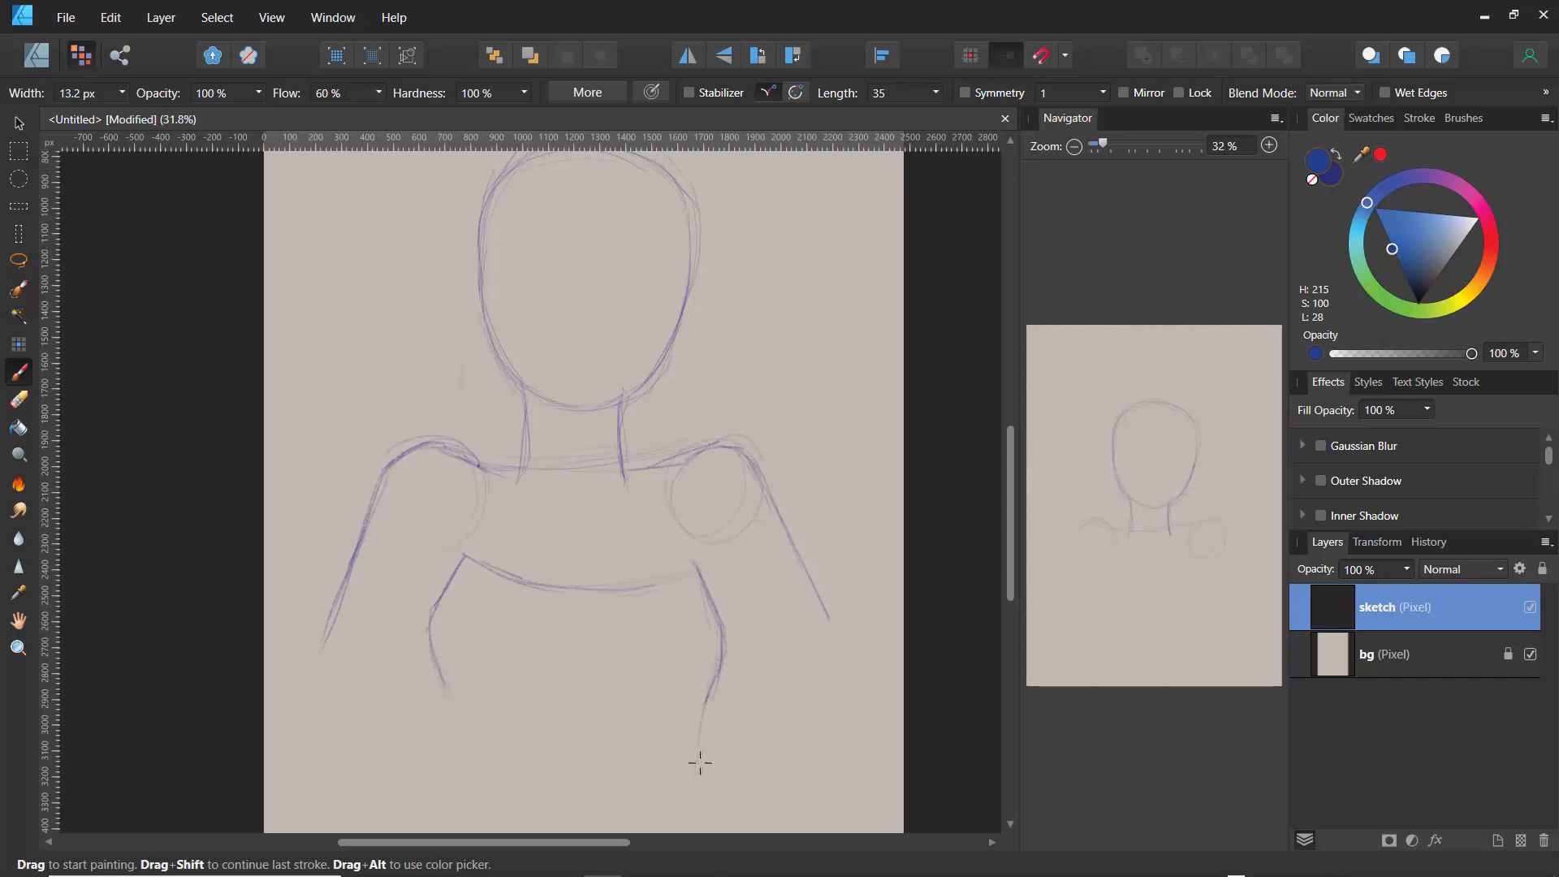
drag(700, 762, 700, 760)
- Reinforce the left arm's outer line and the shoulder slopes on both sides of the neck with extra strokes
drag(366, 517, 345, 618)
drag(342, 561, 333, 679)
drag(430, 648, 427, 676)
drag(703, 440, 626, 469)
mouse_move(530, 401)
mouse_down()
mouse_move(521, 468)
mouse_move(467, 470)
mouse_move(425, 444)
mouse_move(387, 466)
mouse_up()
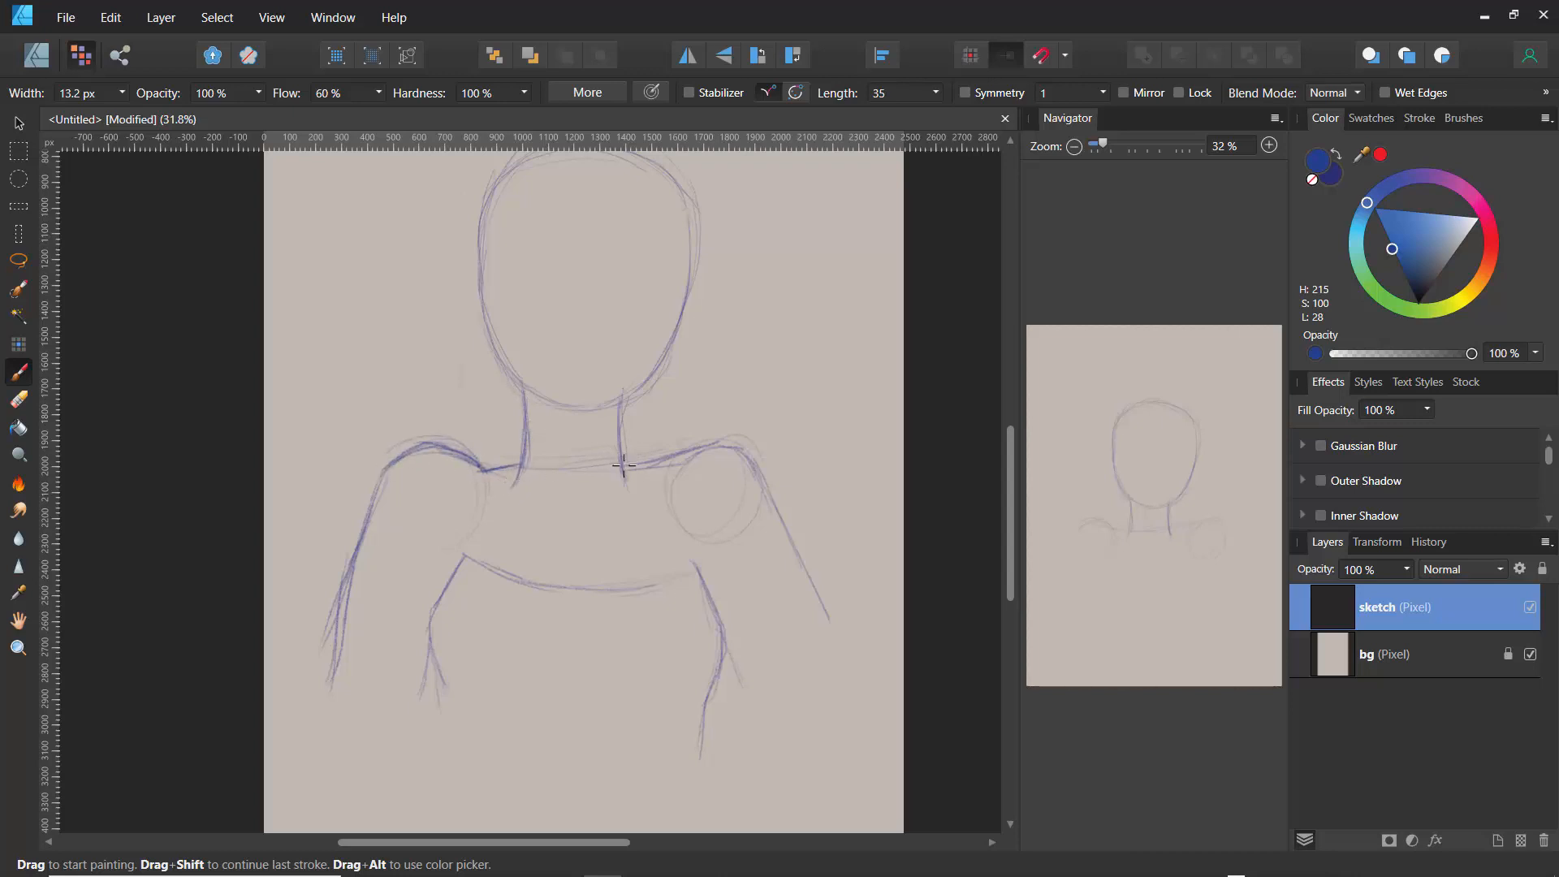
mouse_move(666, 474)
mouse_down()
mouse_move(626, 469)
mouse_move(713, 445)
mouse_up()
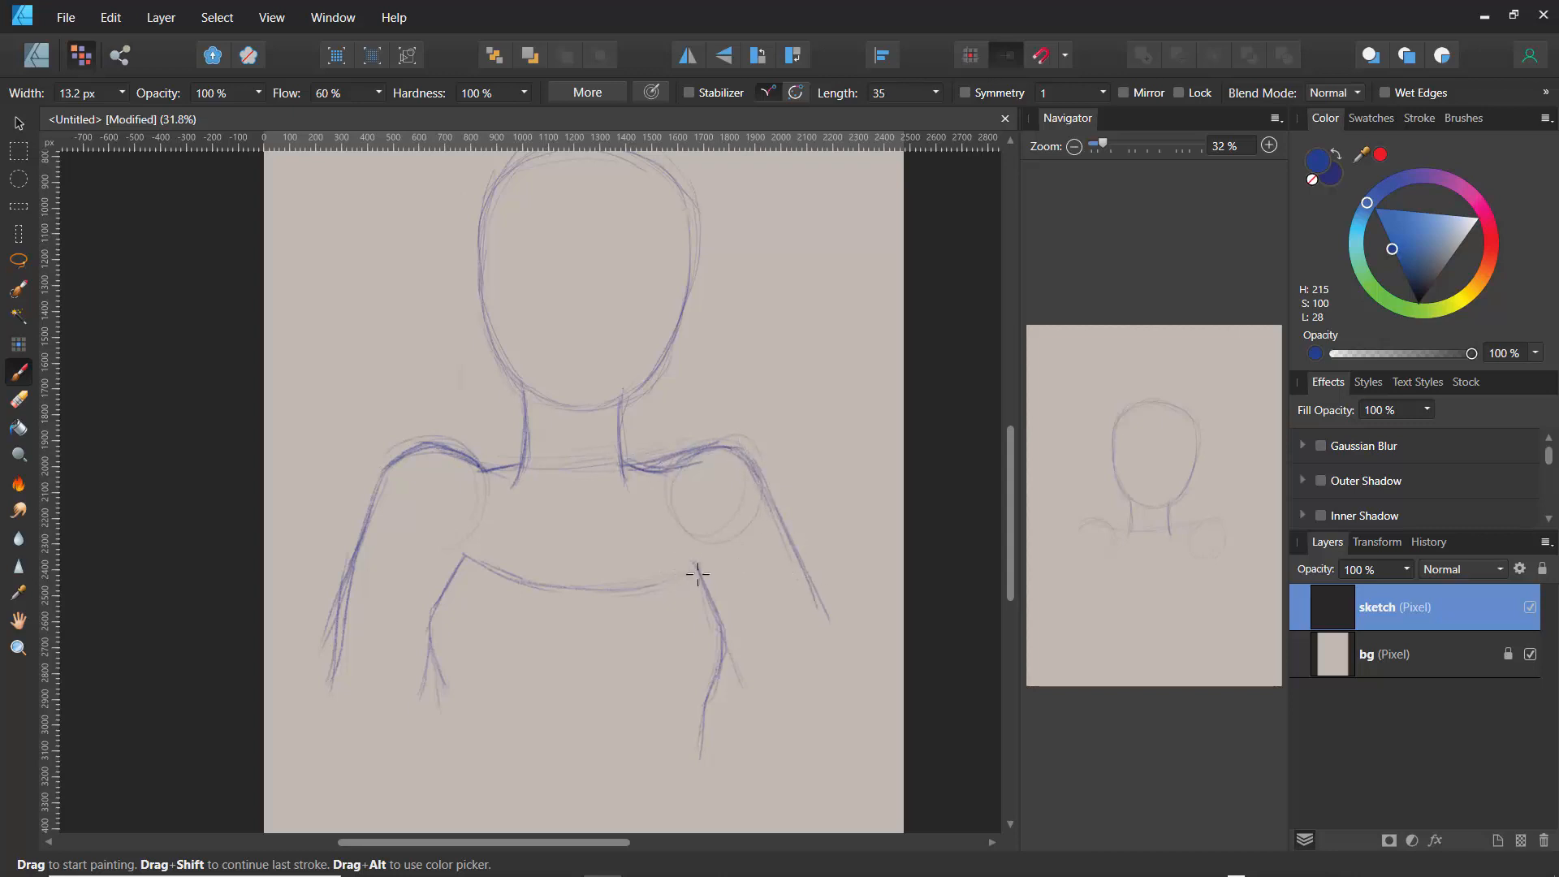
- Strengthen the torso sides and inner arm lines below the chest curve, and the right side of the neck
drag(697, 571, 764, 705)
drag(710, 599, 720, 628)
mouse_move(699, 564)
mouse_down()
mouse_move(725, 672)
mouse_move(712, 587)
mouse_move(704, 731)
mouse_up()
mouse_move(461, 564)
mouse_down()
mouse_move(420, 613)
mouse_move(427, 677)
mouse_up()
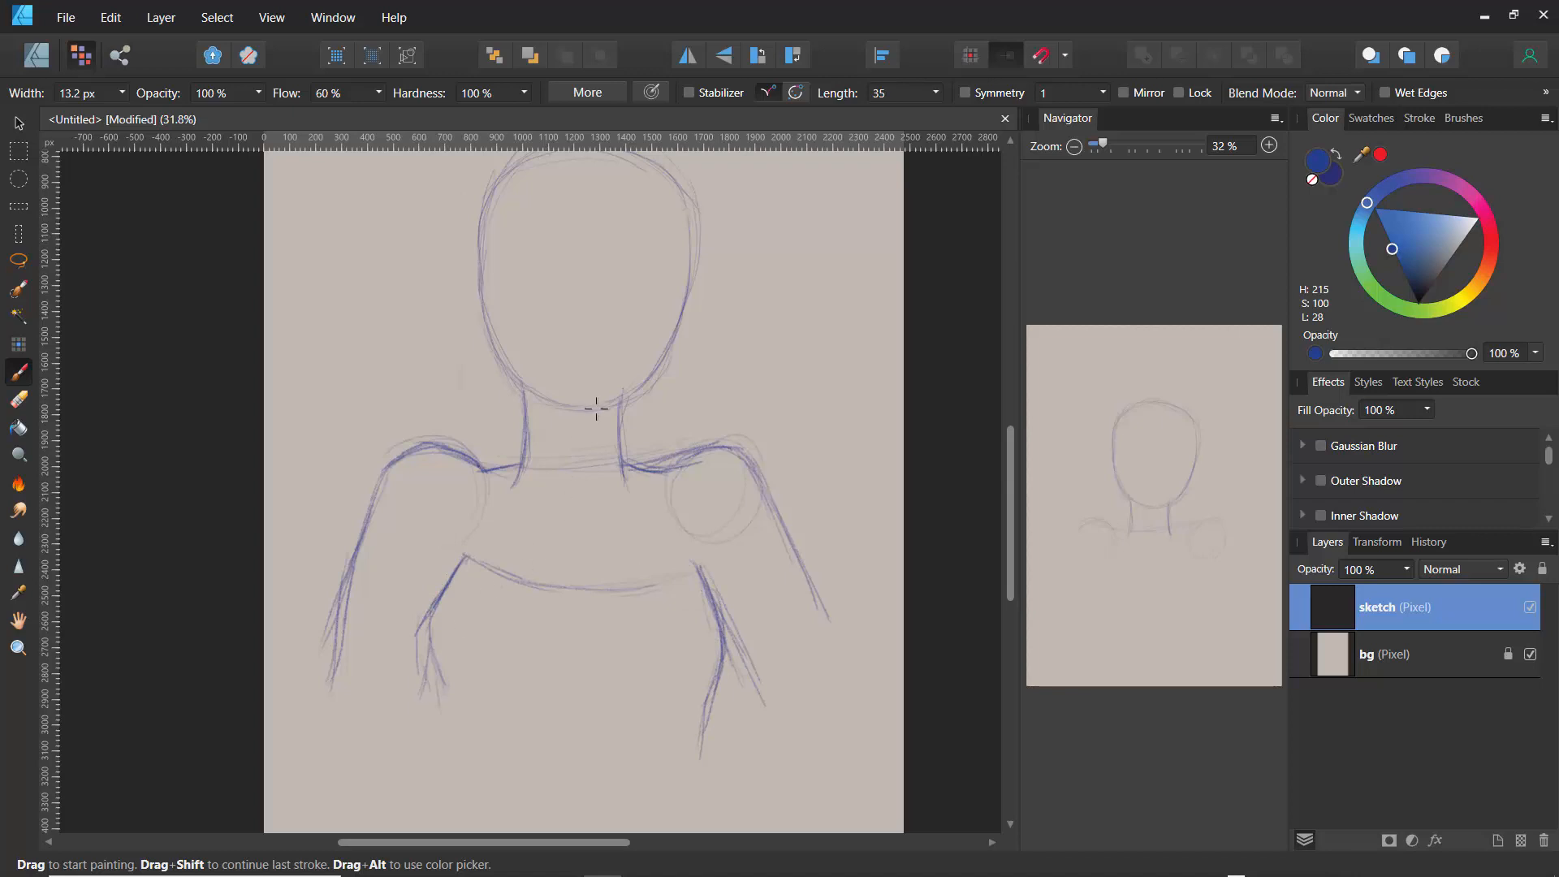
drag(620, 408, 625, 461)
- Sketch a vertical centre line and horizontal guidelines across the face, and draw the lips above the chin
scroll(934, 363, up, 3)
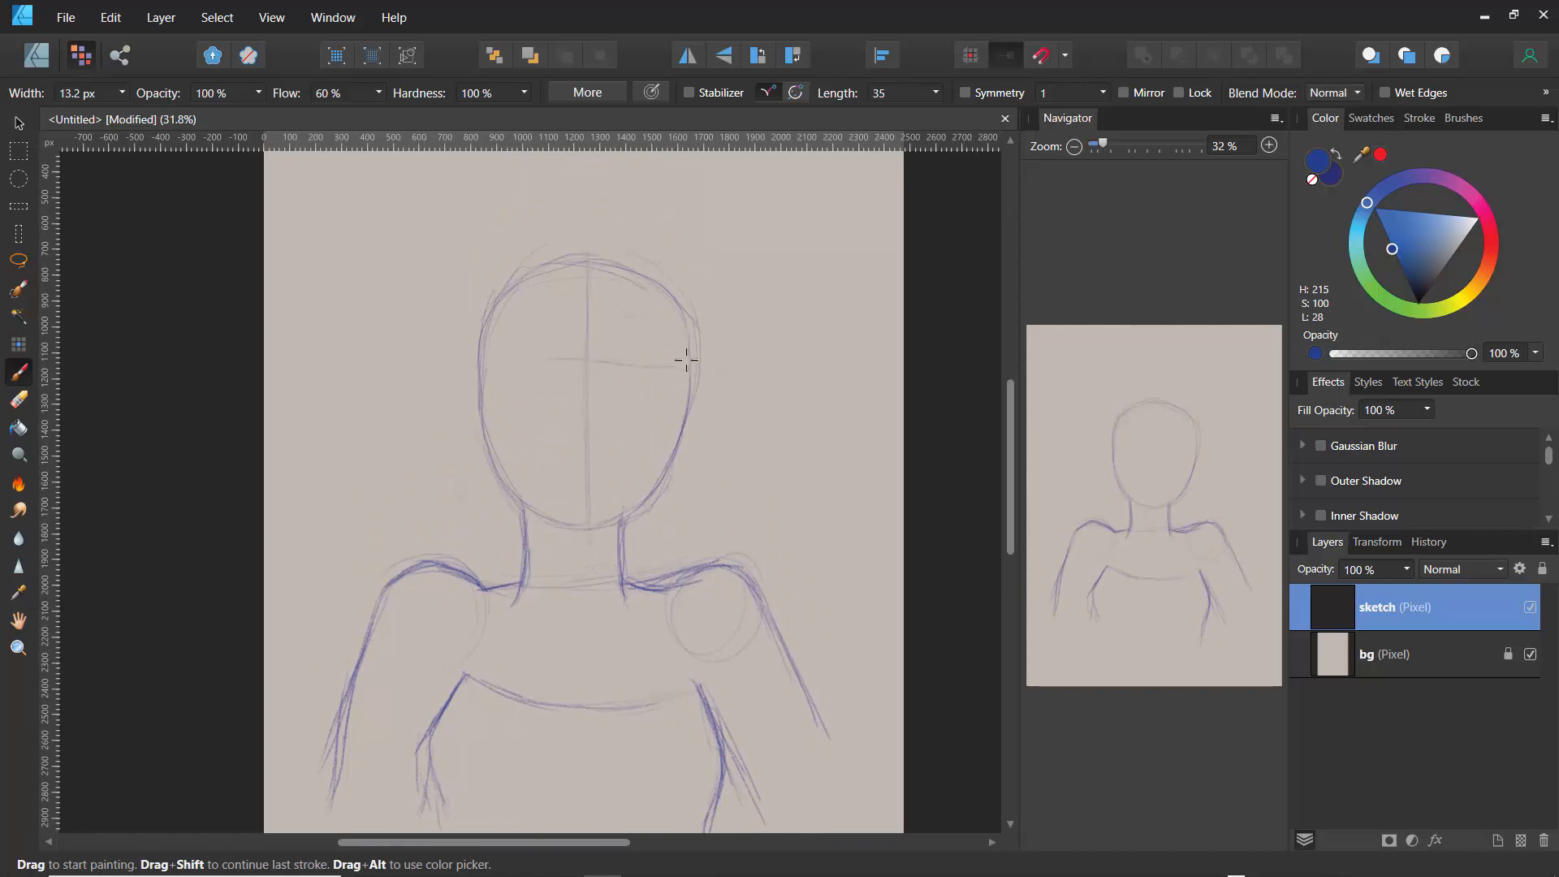
drag(422, 364, 524, 357)
drag(545, 442, 519, 443)
drag(611, 484, 566, 489)
mouse_move(595, 462)
mouse_down()
mouse_move(560, 480)
mouse_move(602, 466)
mouse_move(576, 481)
mouse_move(611, 485)
mouse_move(584, 496)
mouse_up()
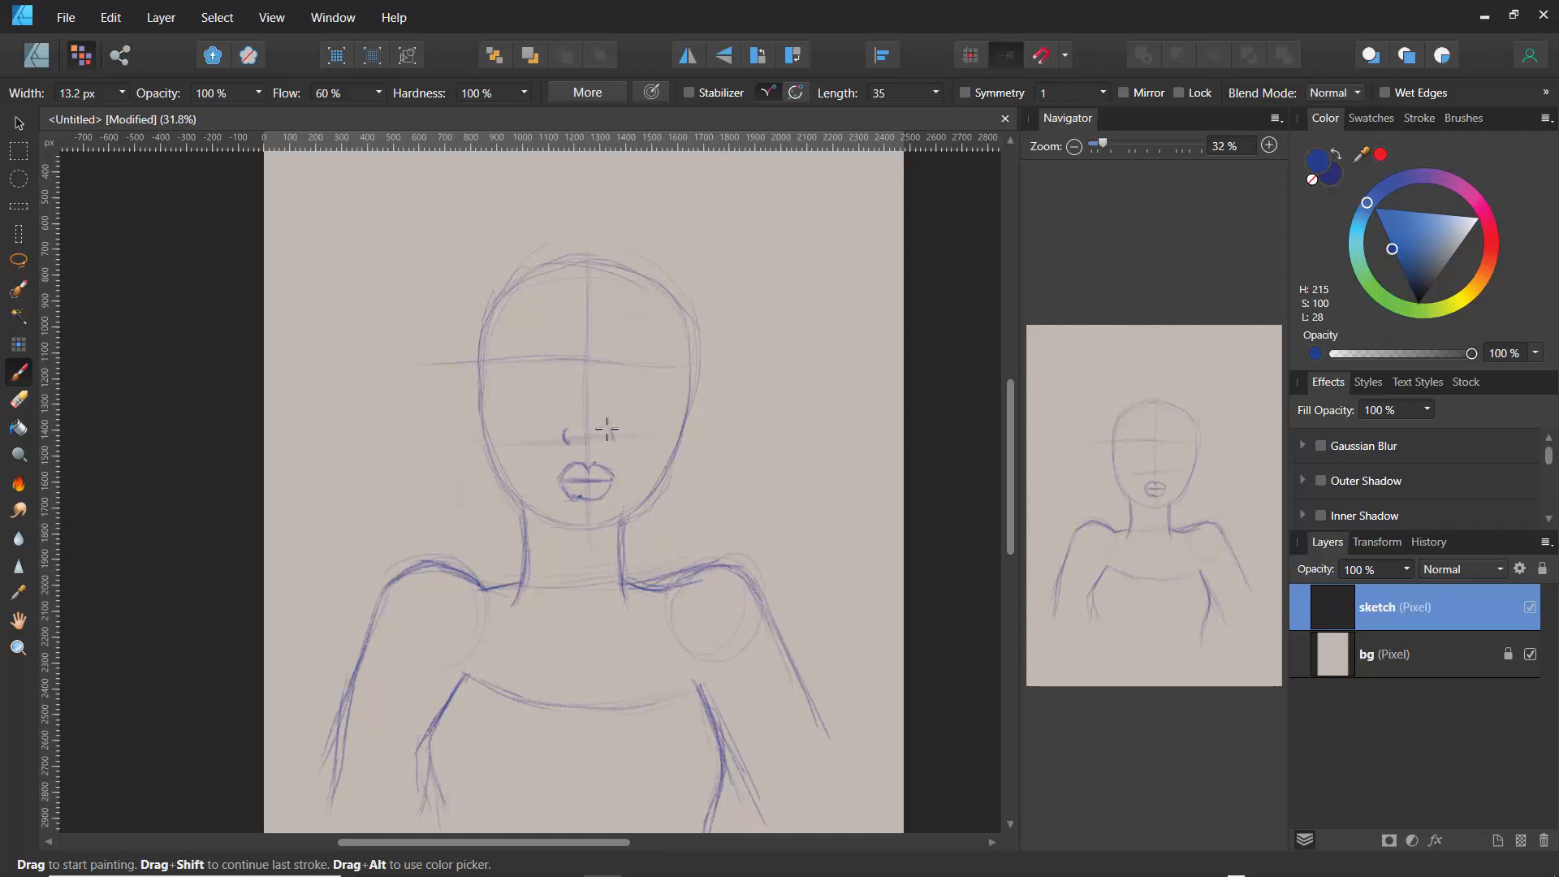
- Draw the nostrils and nose bridge above the lips, and both eyebrows along the upper horizontal guideline
drag(609, 430, 612, 440)
drag(602, 411, 597, 423)
mouse_move(565, 374)
mouse_down()
mouse_move(569, 394)
mouse_move(566, 370)
mouse_up()
drag(694, 361, 680, 360)
mouse_move(571, 358)
mouse_down()
mouse_move(608, 360)
mouse_move(533, 339)
mouse_move(557, 355)
mouse_move(516, 357)
mouse_move(661, 351)
mouse_move(631, 358)
mouse_up()
- Draw the left eye with lashes and a shaded iris below its eyebrow, and outline the matching right eye
mouse_move(573, 367)
mouse_down()
mouse_move(559, 367)
mouse_move(561, 404)
mouse_move(610, 381)
mouse_up()
mouse_move(540, 363)
mouse_down()
mouse_move(566, 387)
mouse_move(544, 397)
mouse_move(566, 388)
mouse_move(548, 400)
mouse_move(514, 382)
mouse_move(549, 373)
mouse_up()
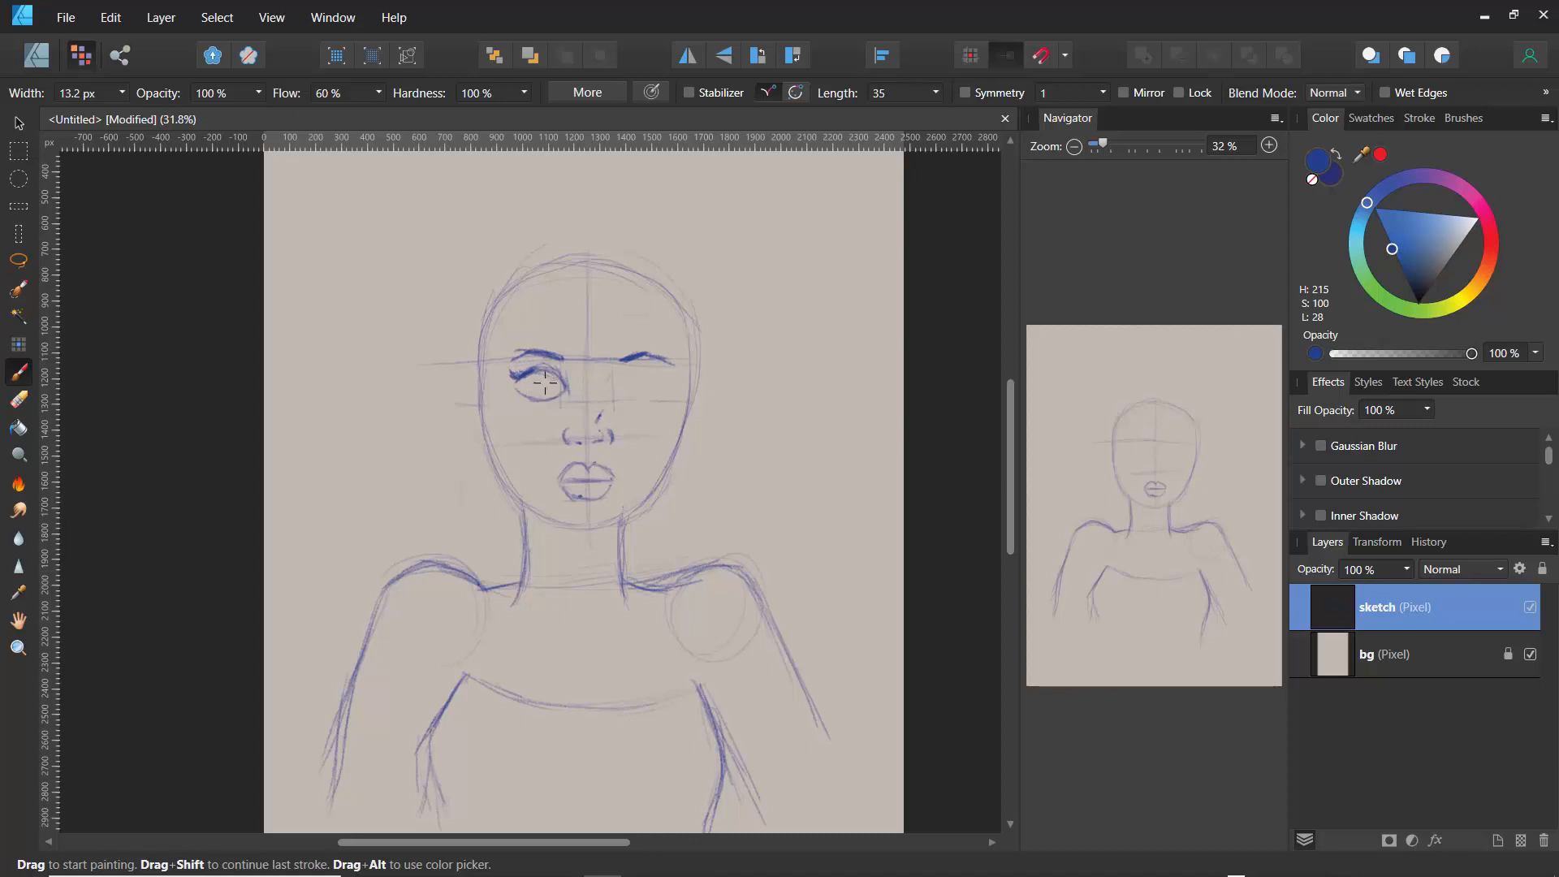
drag(549, 372, 549, 397)
mouse_move(532, 375)
mouse_down()
mouse_move(550, 393)
mouse_move(528, 377)
mouse_up()
mouse_move(615, 383)
mouse_down()
mouse_move(644, 370)
mouse_move(662, 387)
mouse_move(614, 386)
mouse_move(644, 396)
mouse_up()
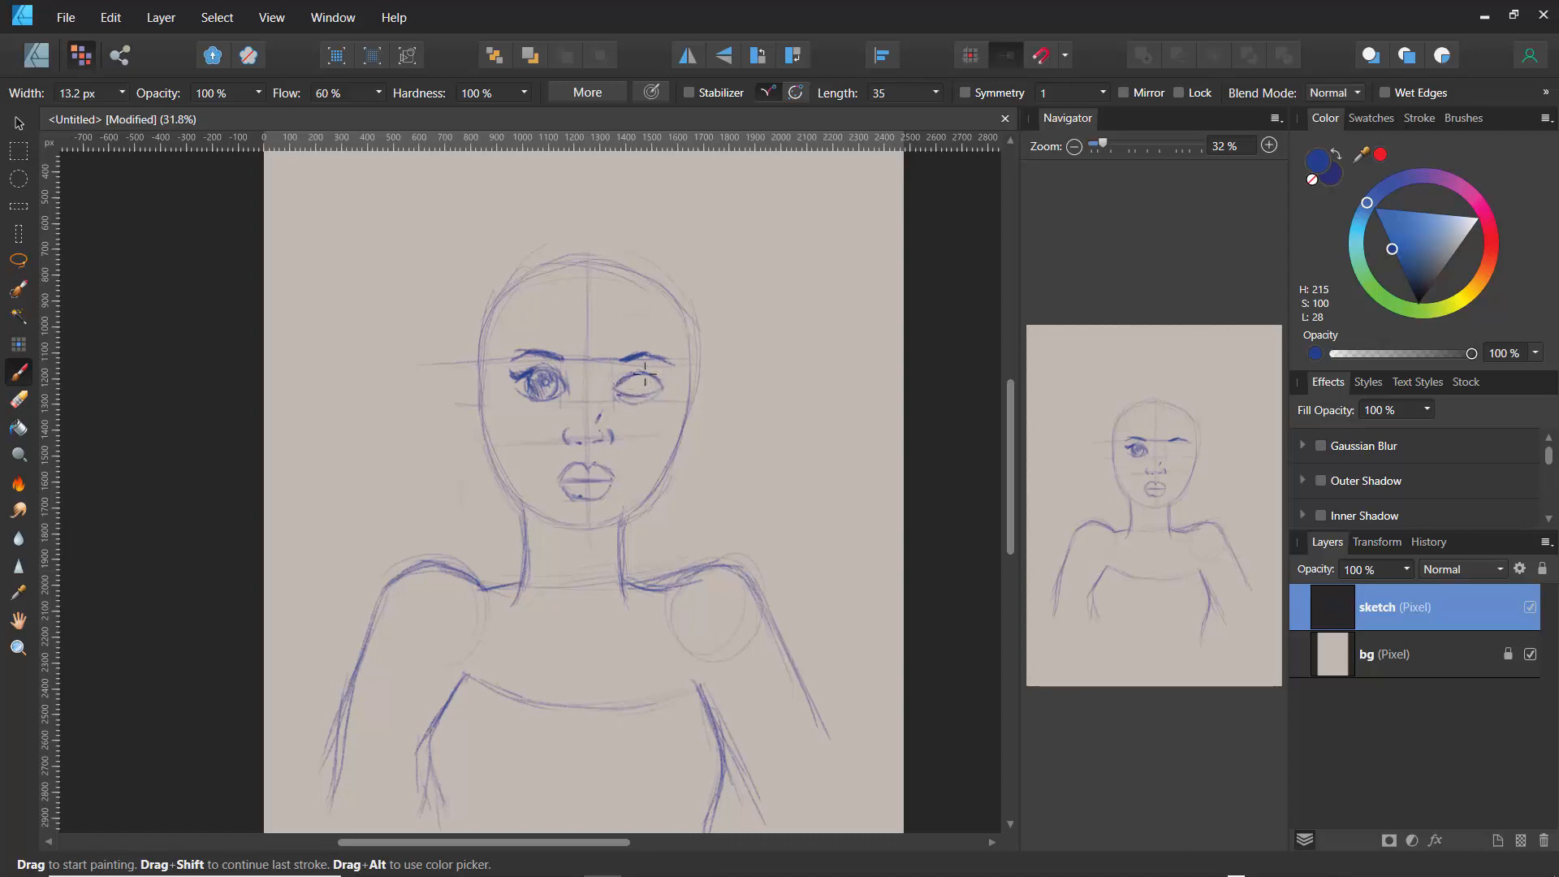
- Erase the outline of the right eye
click(19, 399)
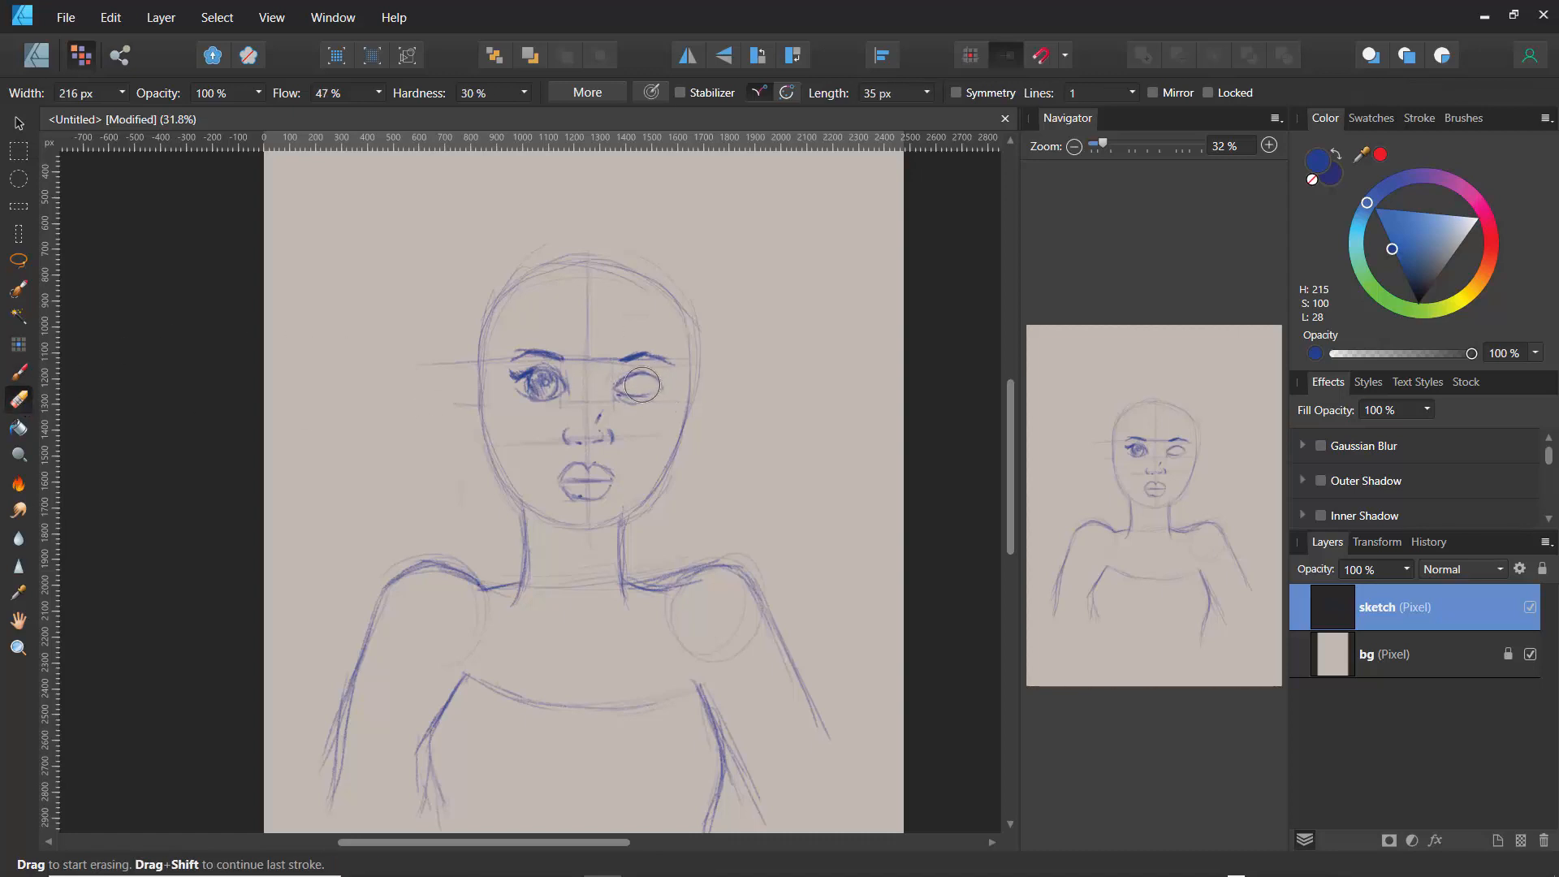
drag(638, 386, 638, 388)
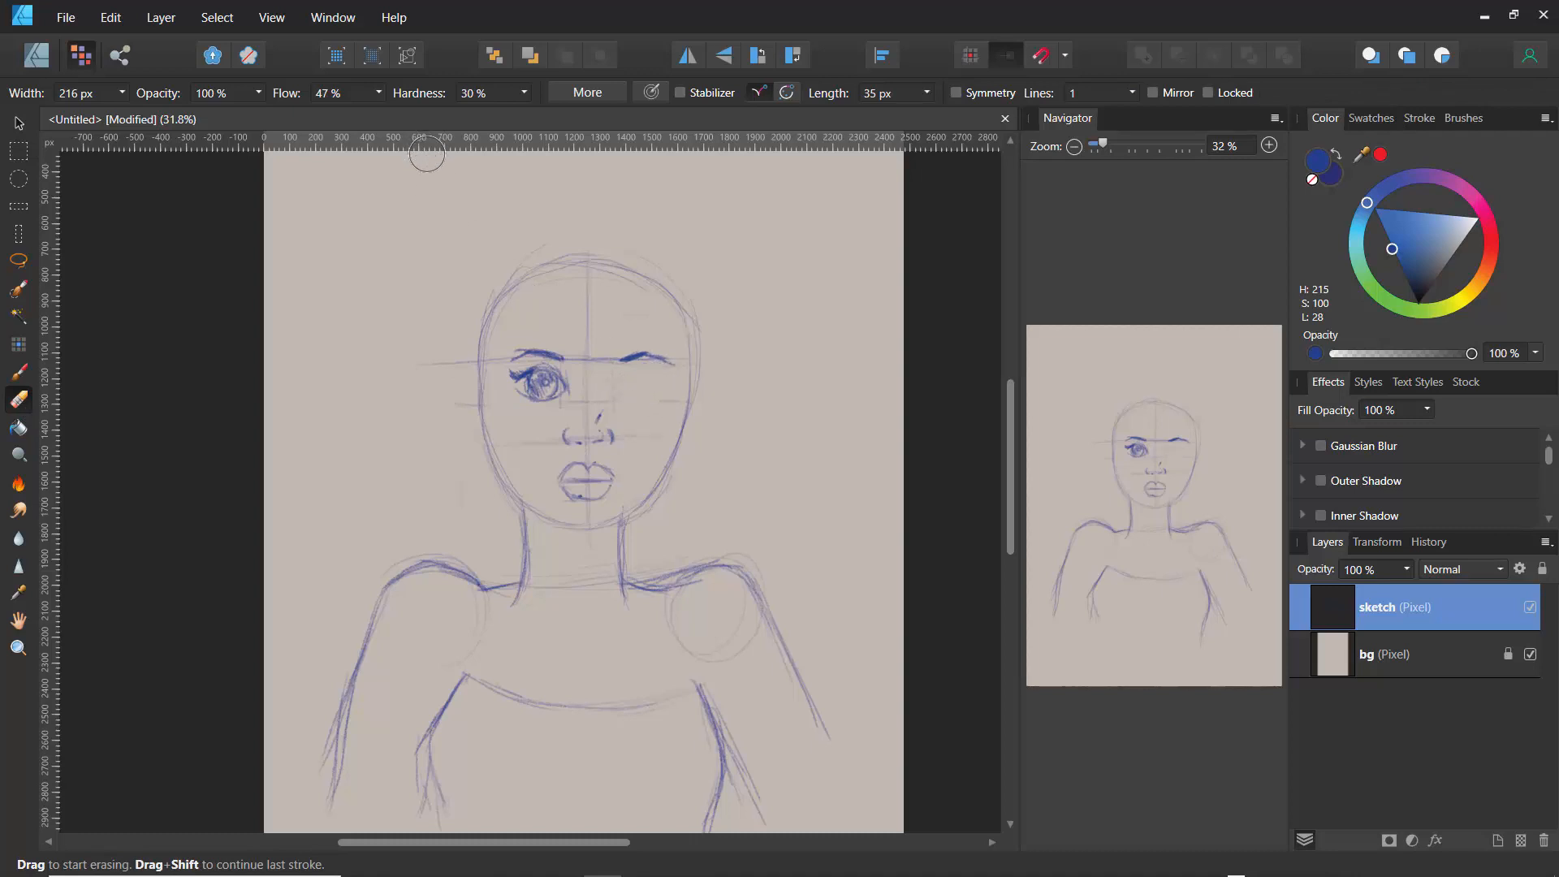
click(19, 371)
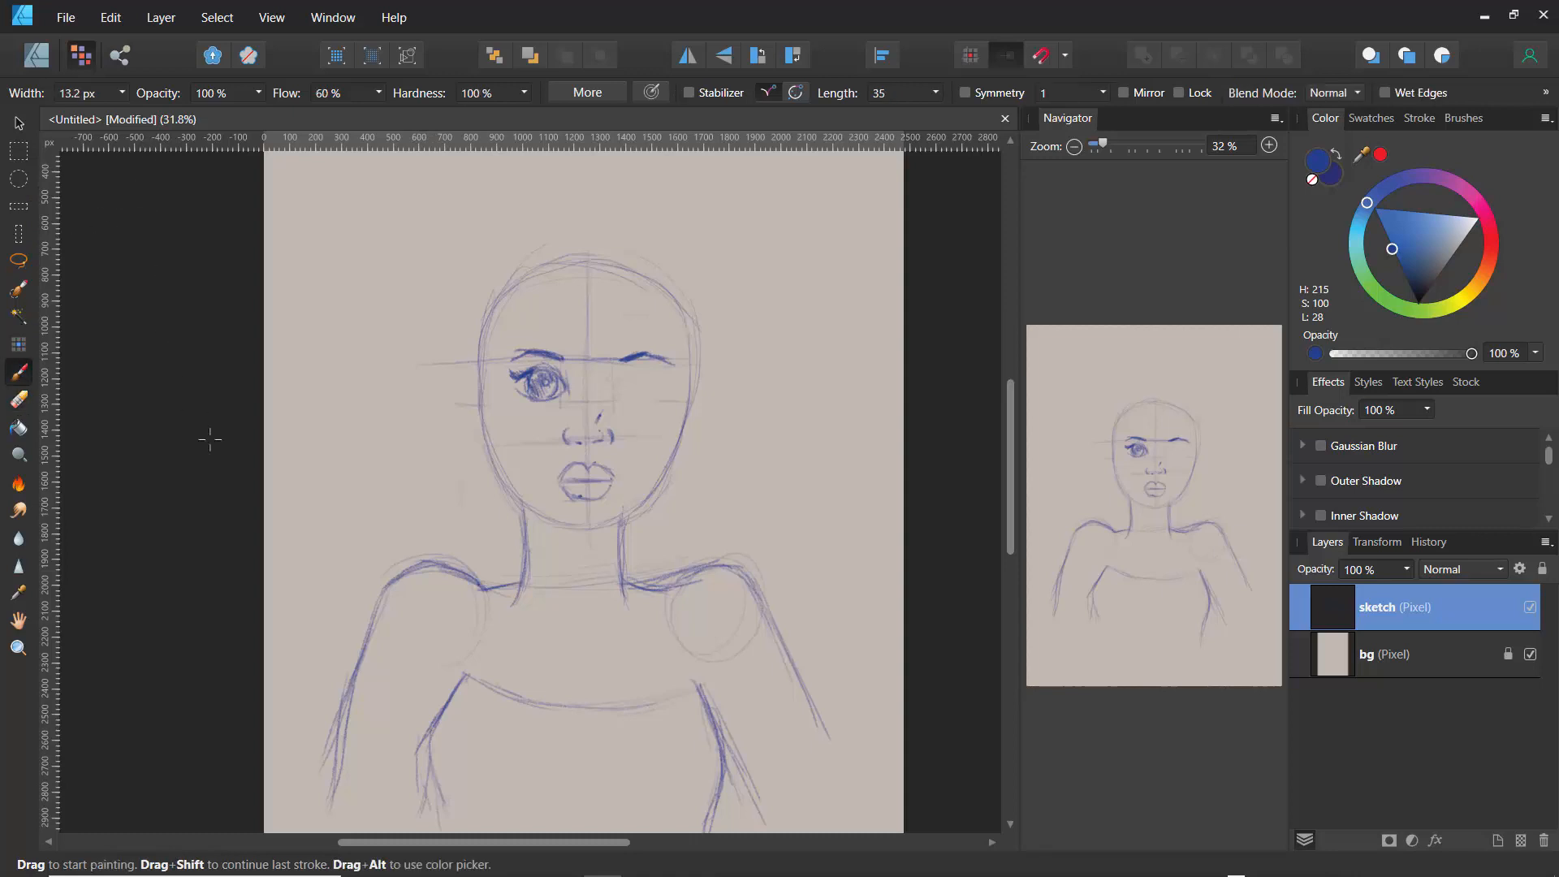
- Add a horizontal ruler guide level with the lower edge of the left eye
click(37, 55)
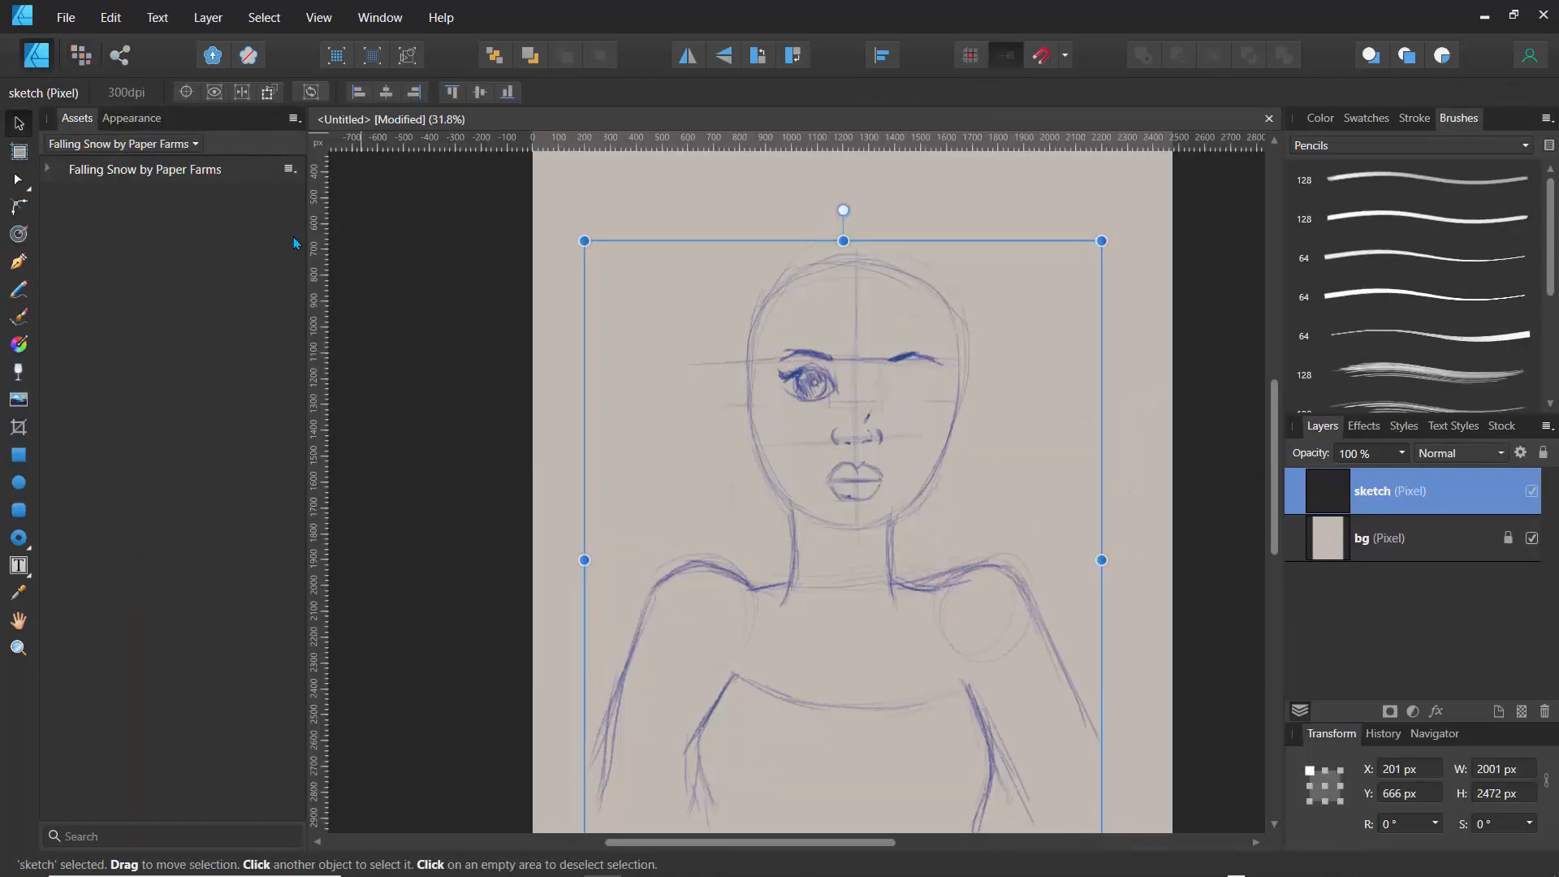
drag(482, 139, 491, 408)
click(80, 54)
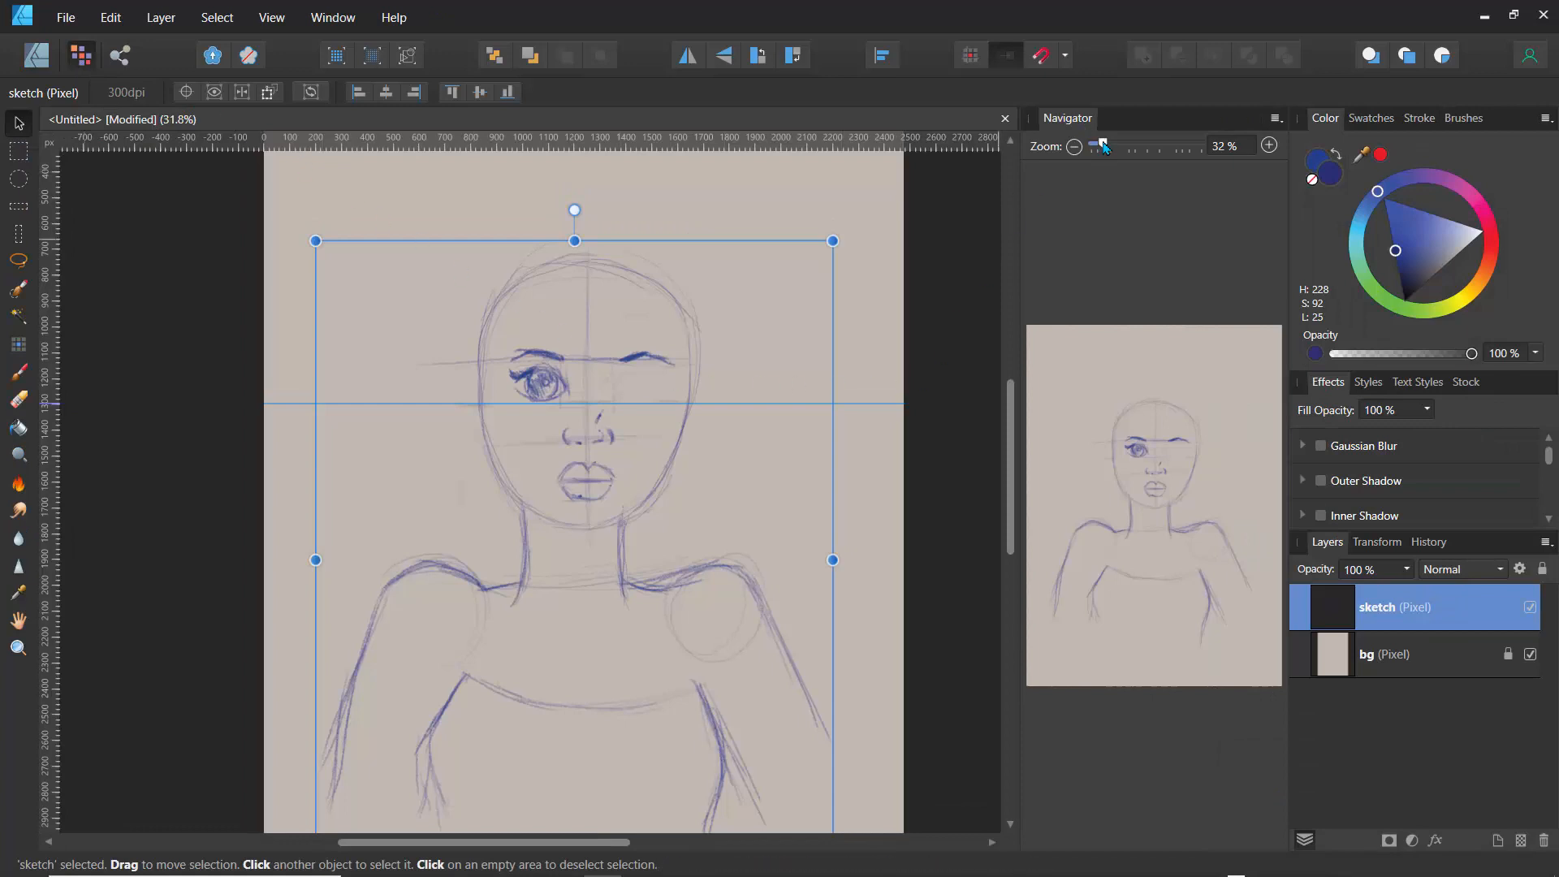
- Add a second horizontal ruler guide level with the upper edge of the left eye
drag(1108, 148, 1114, 148)
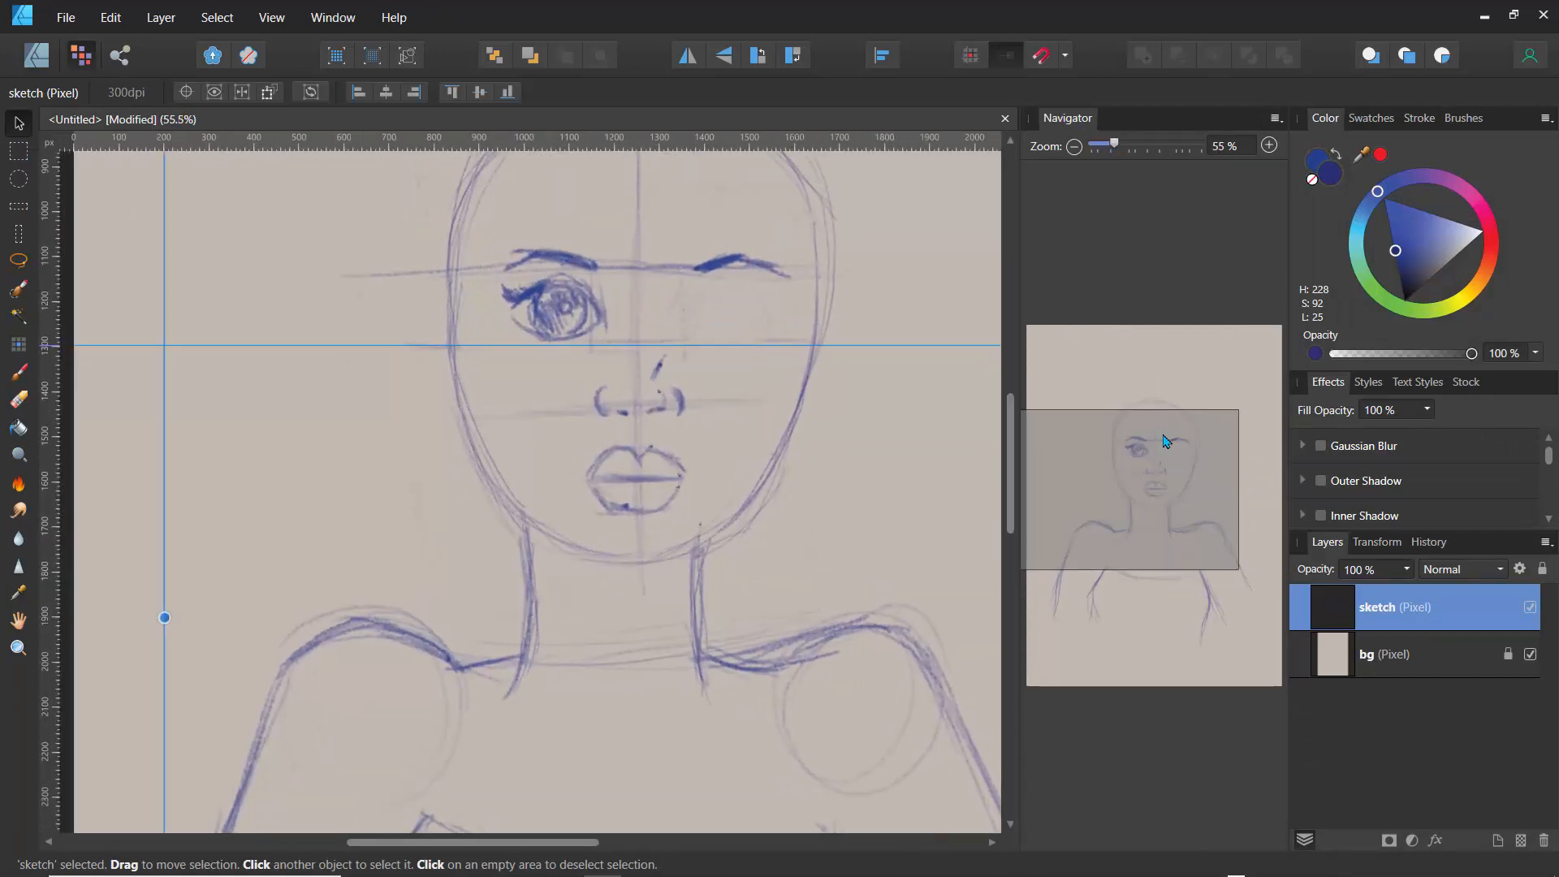
click(1135, 456)
drag(1135, 456, 1142, 452)
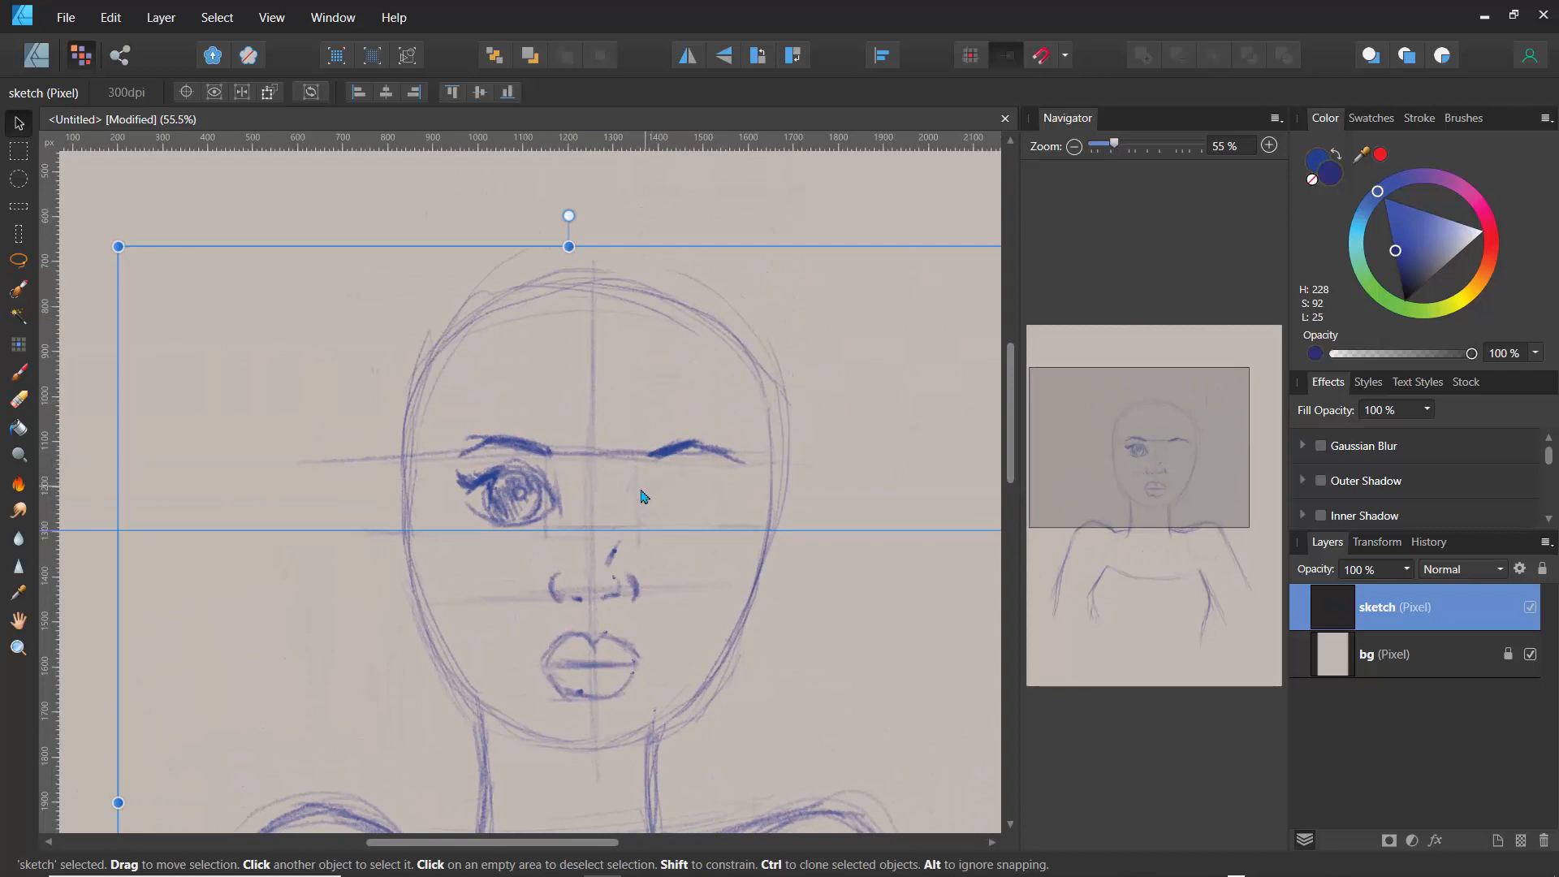
click(20, 373)
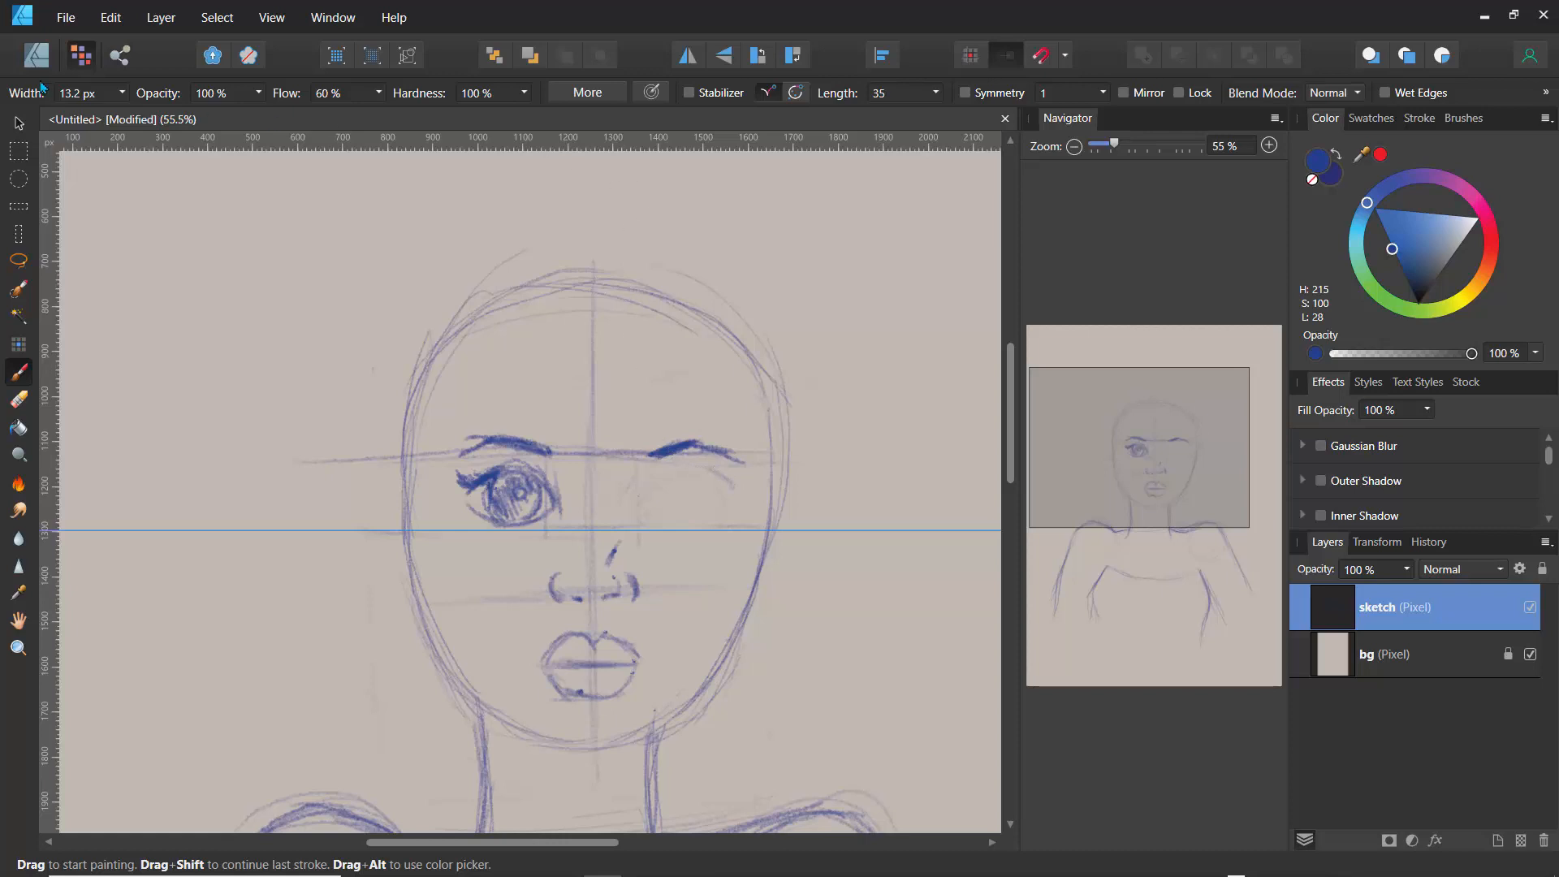
click(38, 57)
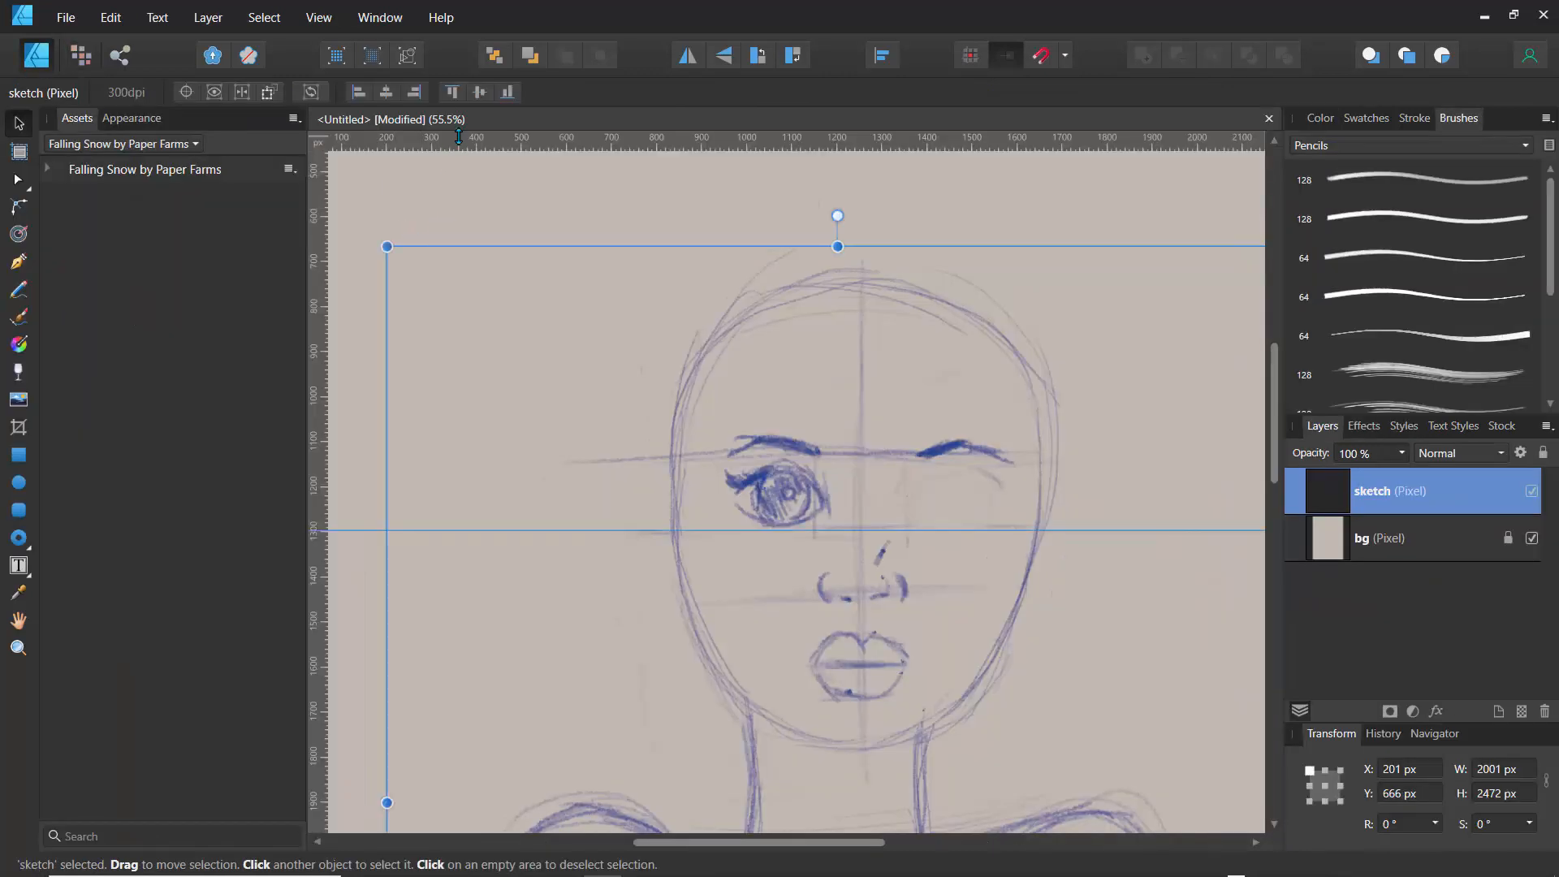
mouse_move(455, 155)
mouse_down()
mouse_move(557, 336)
mouse_move(559, 466)
mouse_up()
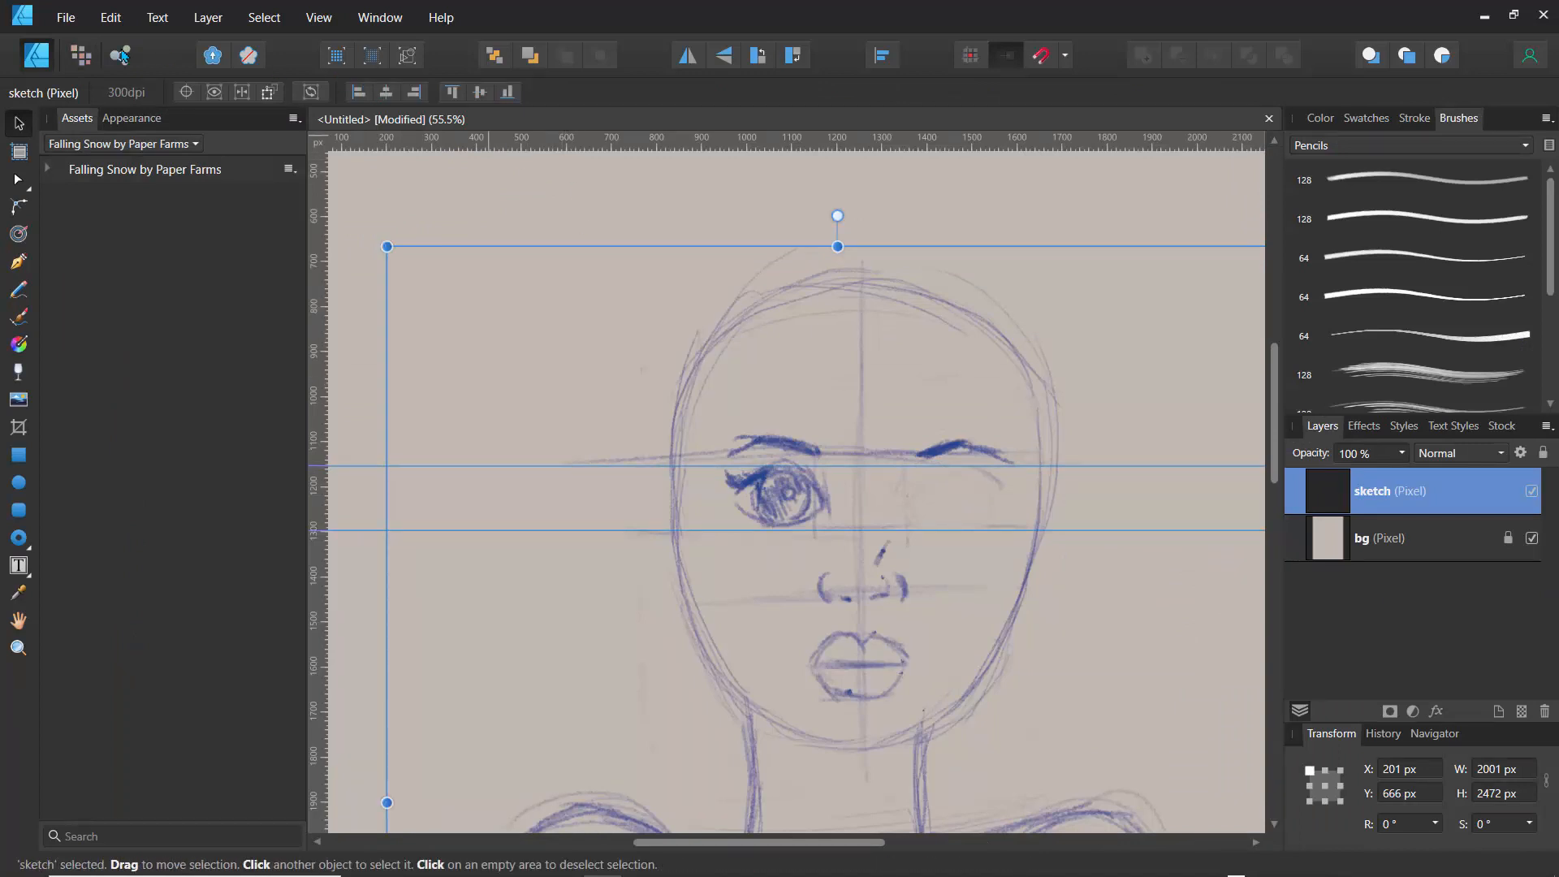
click(80, 55)
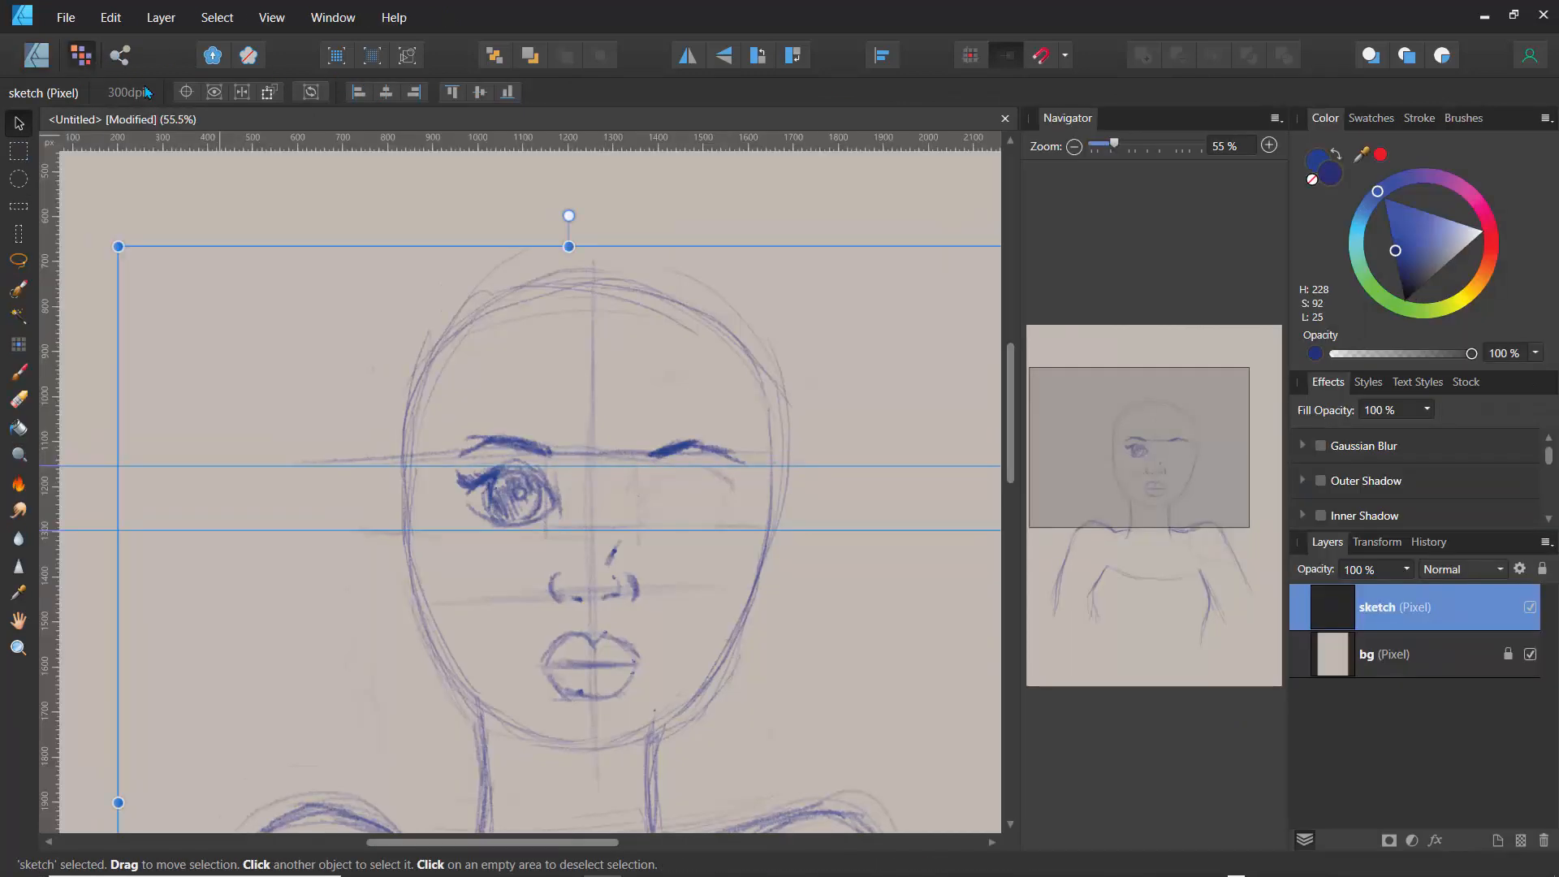
- Try to outline the right eye between the two guides
click(703, 484)
click(18, 371)
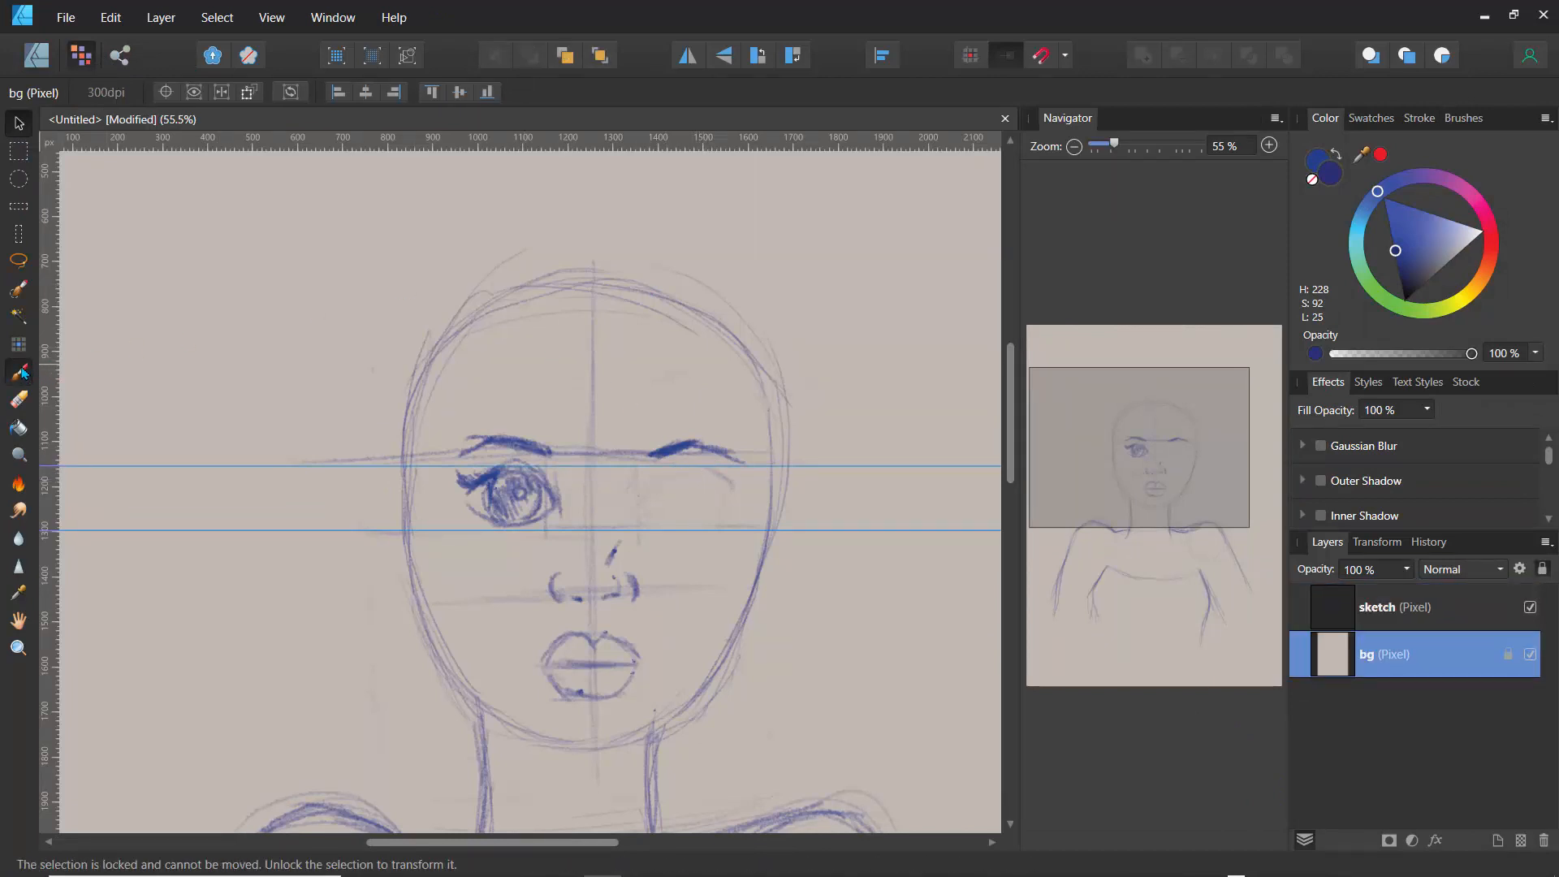
mouse_move(725, 476)
mouse_down()
mouse_move(663, 476)
mouse_move(645, 502)
mouse_move(680, 528)
mouse_move(663, 509)
mouse_move(699, 523)
mouse_move(746, 492)
mouse_move(679, 513)
mouse_move(714, 518)
mouse_move(654, 509)
mouse_move(684, 522)
mouse_up()
- Try to erase the lower edge of the right eye outline with a 36 px eraser, and undo it
click(19, 399)
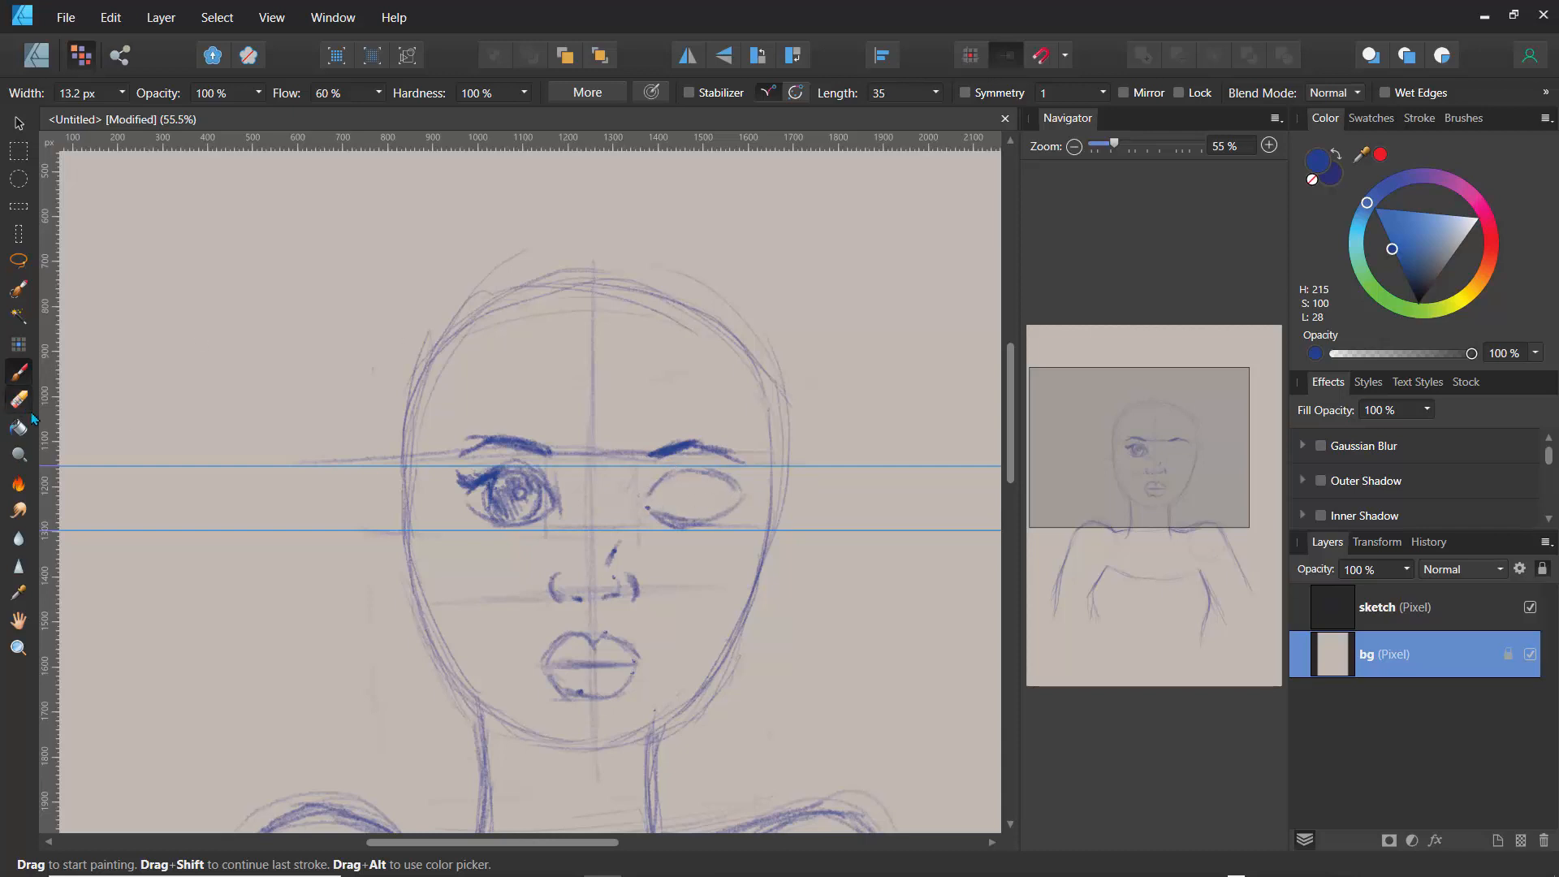
click(122, 93)
drag(126, 114, 82, 114)
drag(659, 523, 696, 531)
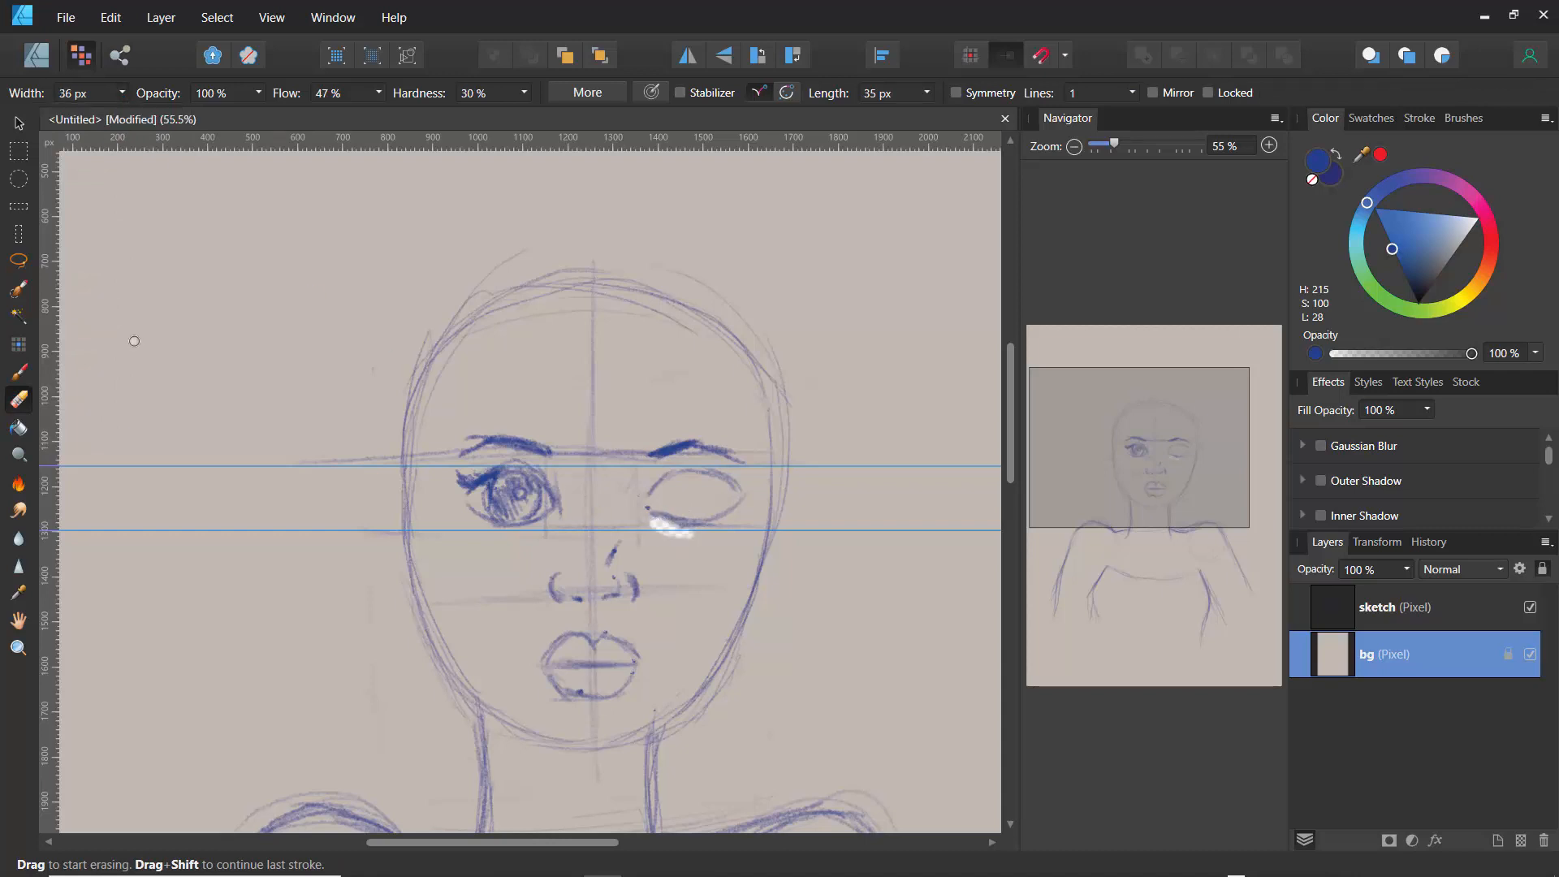
click(850, 525)
key(ctrl+z)
key(ctrl+z)
key(ctrl+z)
- Hide the sketch layer and select a rectangular area around the stray eye outline on the bg layer
click(1530, 609)
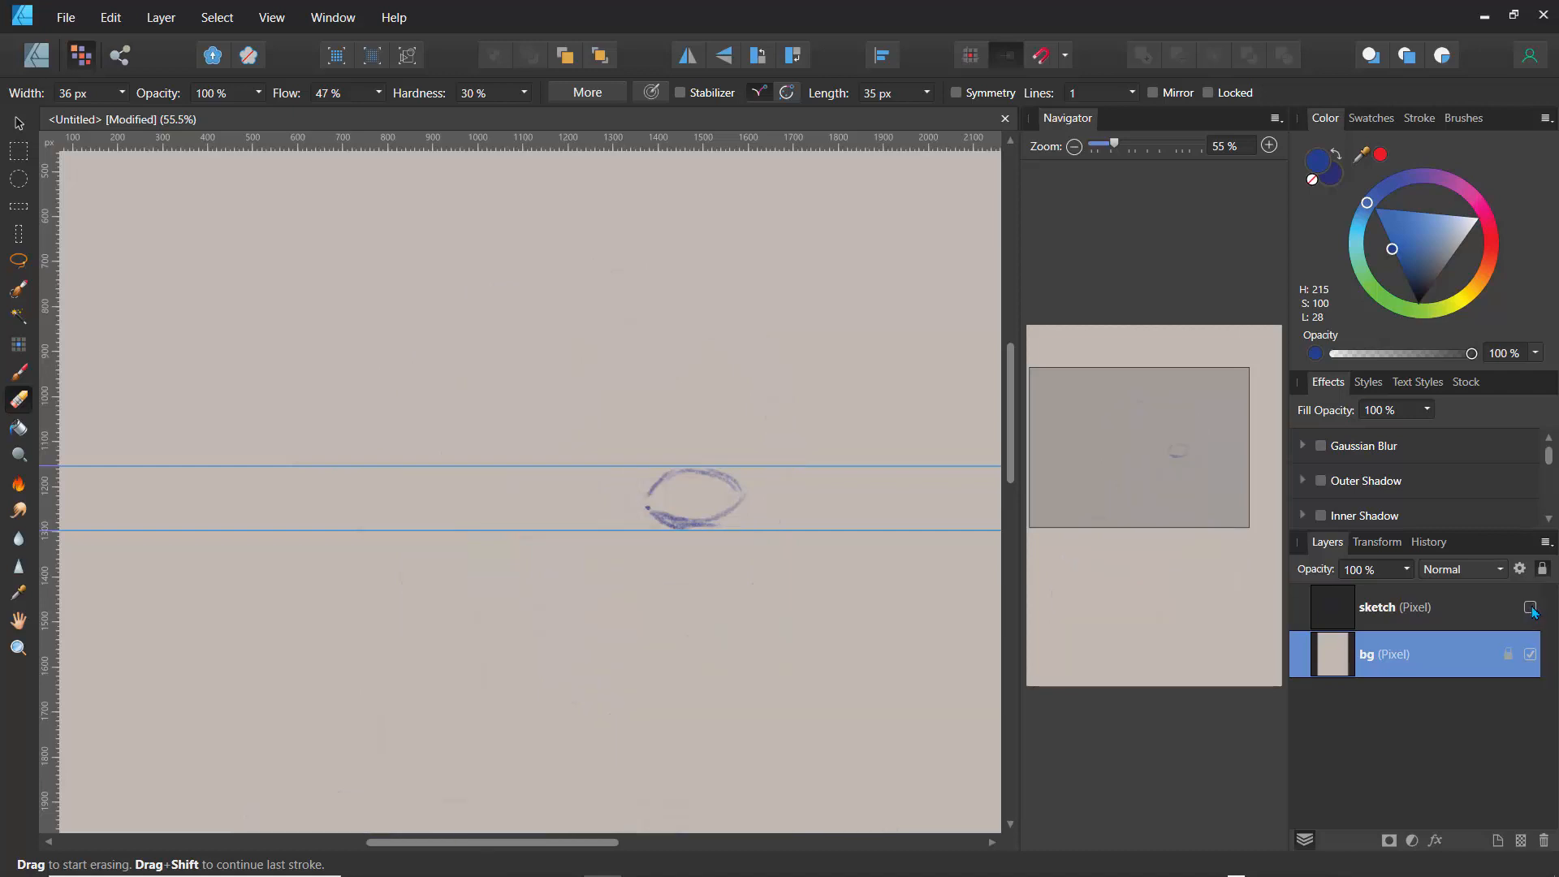
click(1530, 609)
click(1530, 609)
click(19, 151)
drag(605, 431, 670, 565)
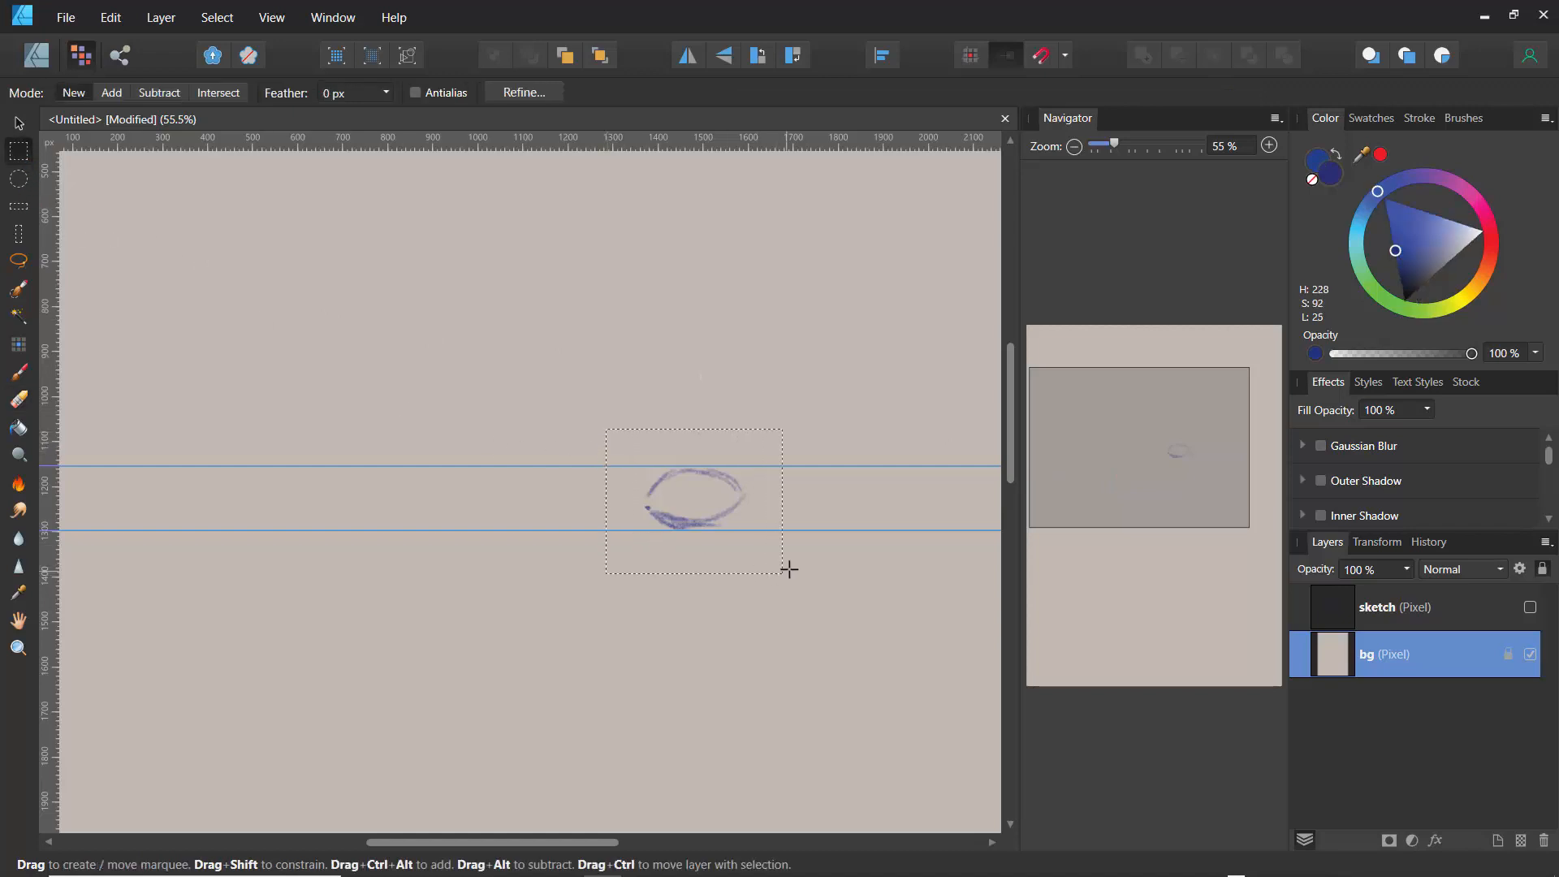
drag(789, 568, 791, 570)
- Flood-fill the selected eye outline with the sampled background colour, lowering the tolerance to 8 %, and deselect
click(18, 428)
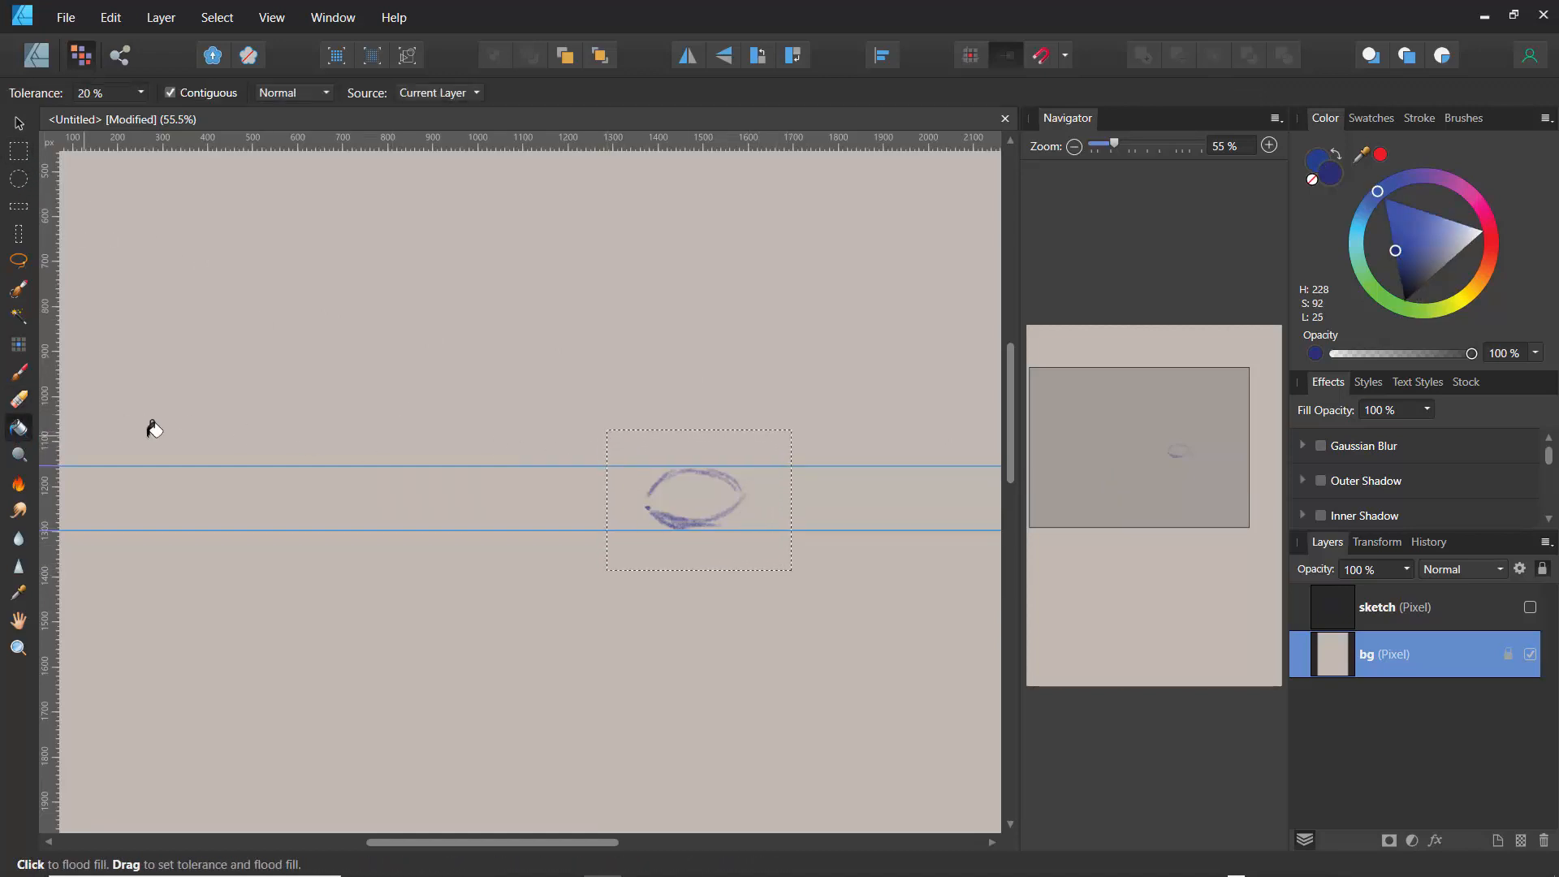
click(19, 592)
click(217, 405)
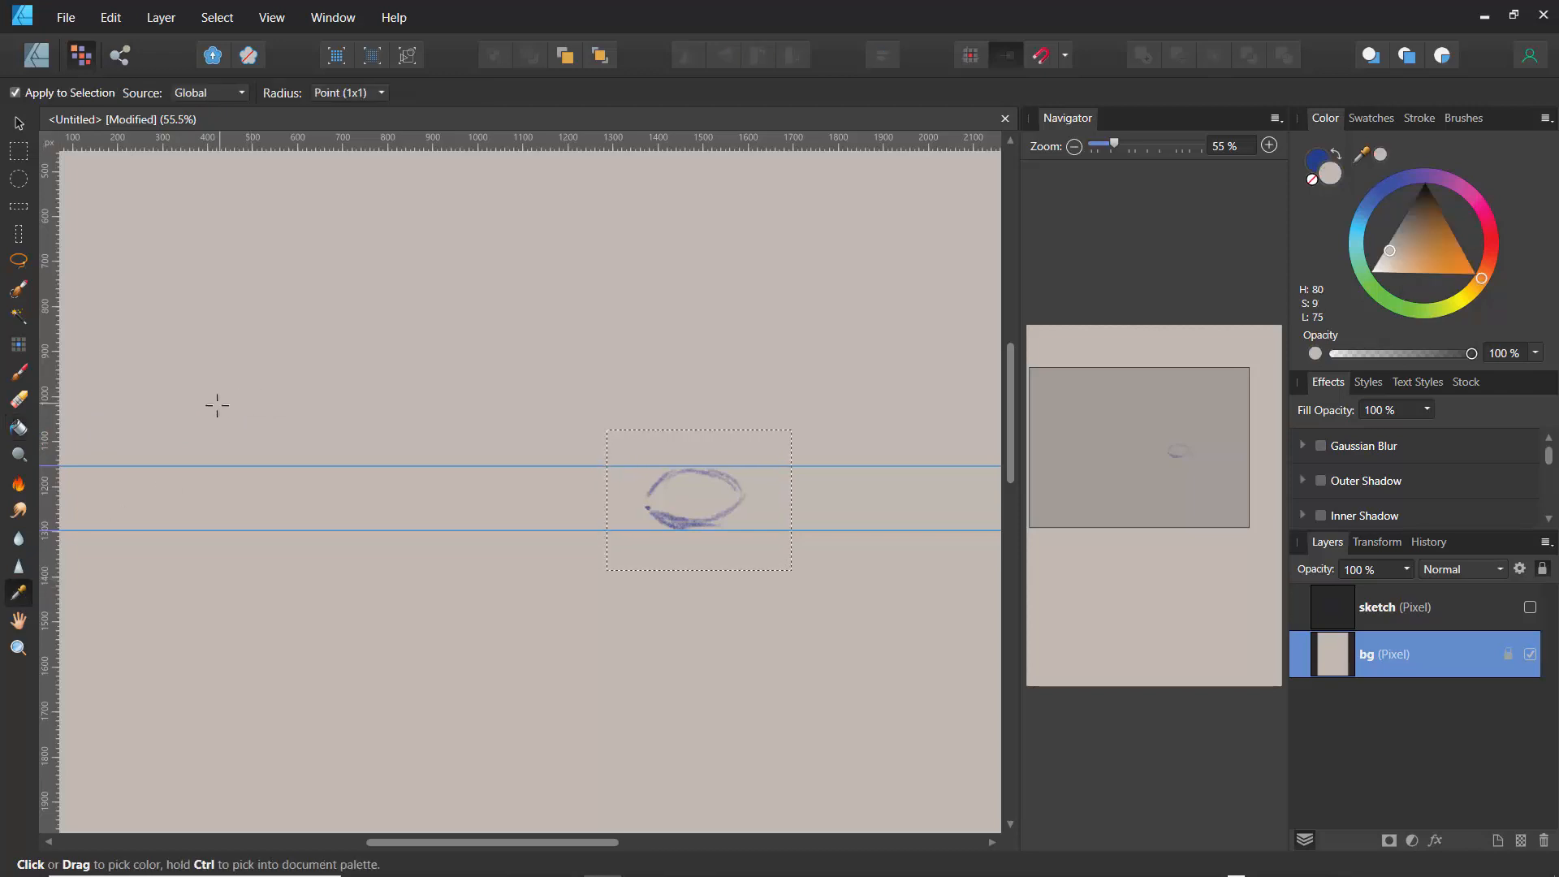
click(19, 428)
click(719, 501)
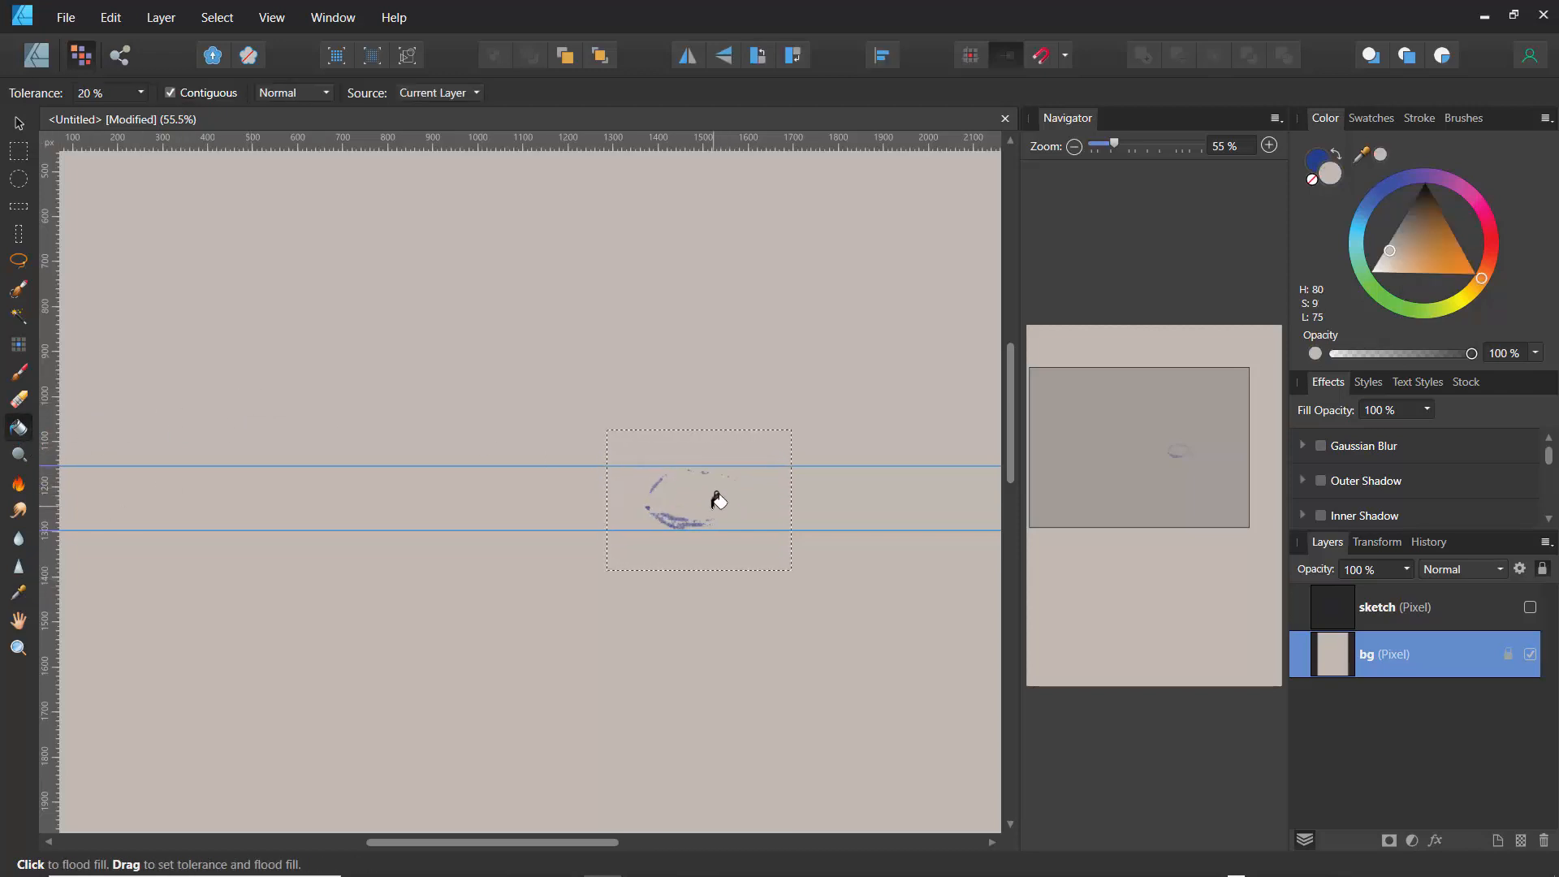
click(666, 513)
mouse_move(671, 511)
mouse_down()
mouse_move(657, 490)
mouse_move(675, 522)
mouse_move(747, 522)
mouse_move(683, 498)
mouse_move(682, 532)
mouse_move(663, 516)
mouse_up()
key(ctrl+d)
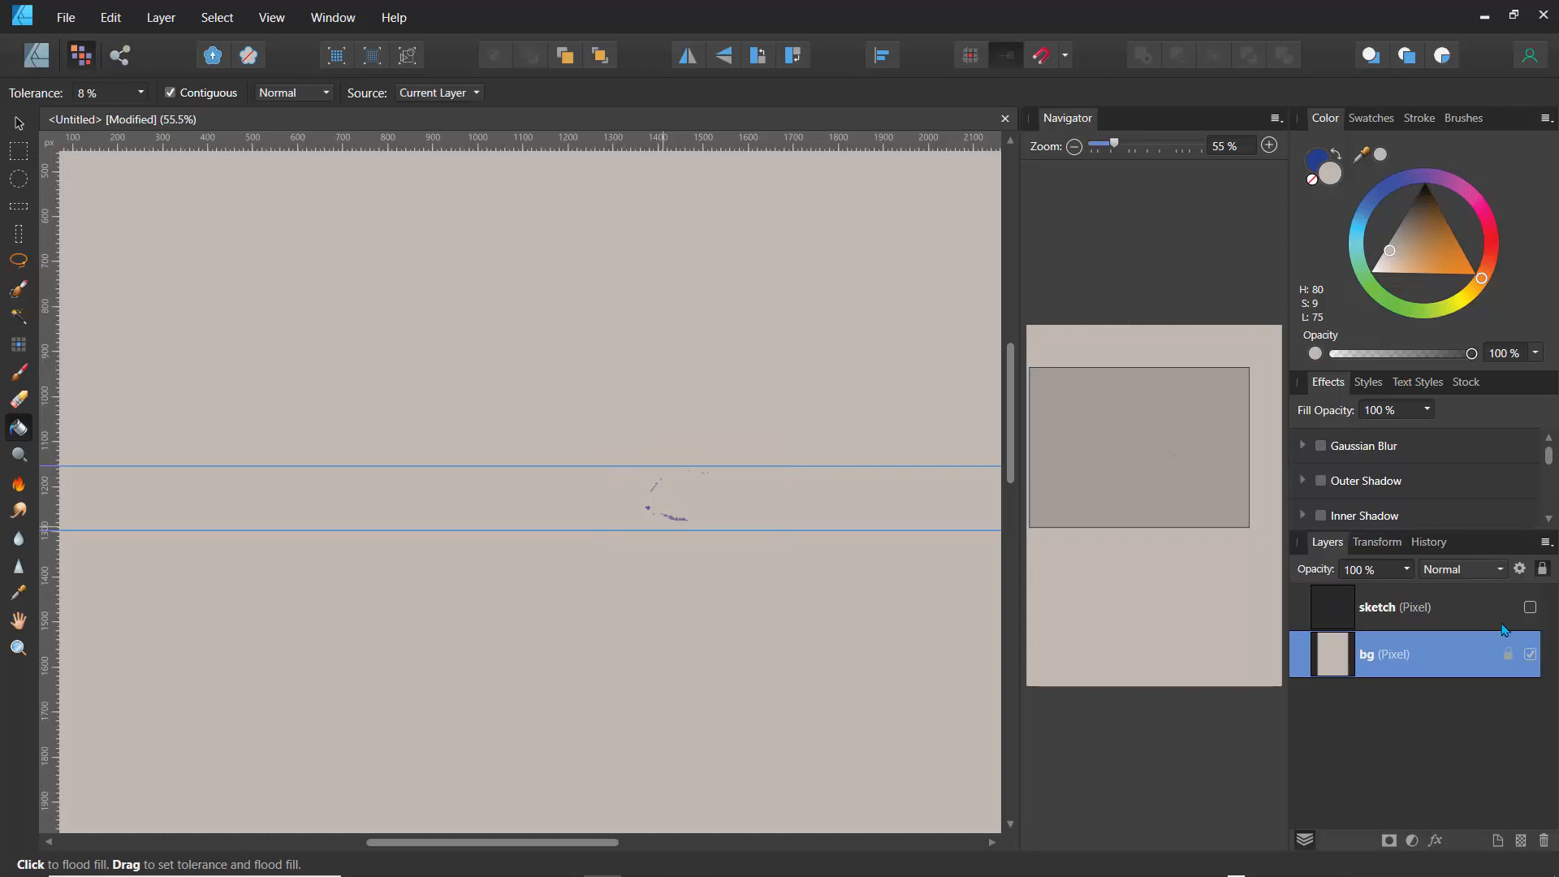
- Try to paint over the leftover eye marks on the bg layer with the brush, and undo the stroke
click(1529, 607)
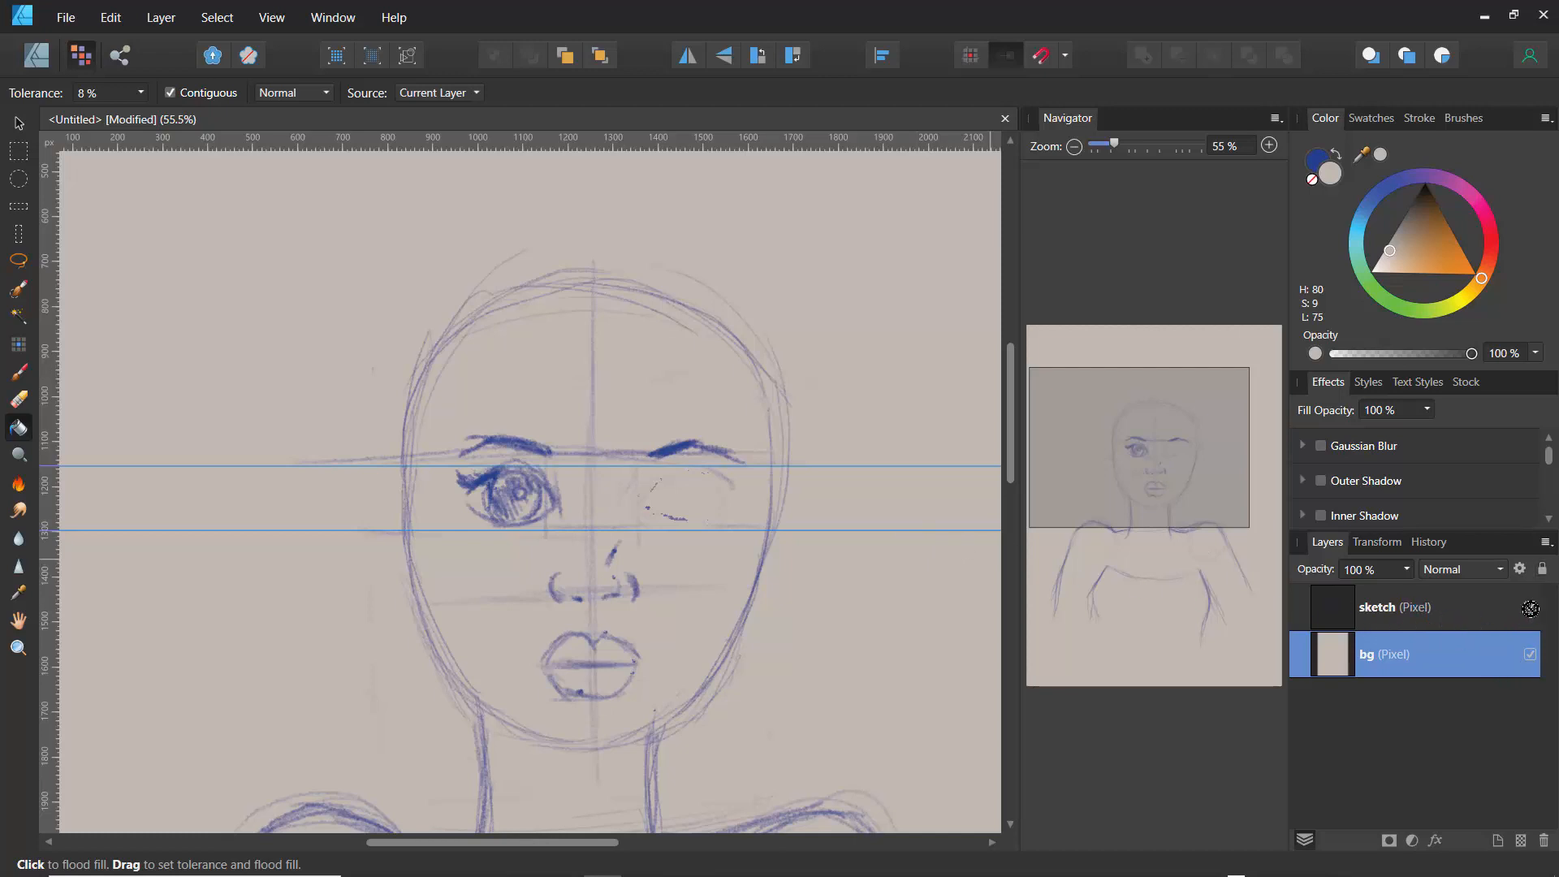
click(1530, 608)
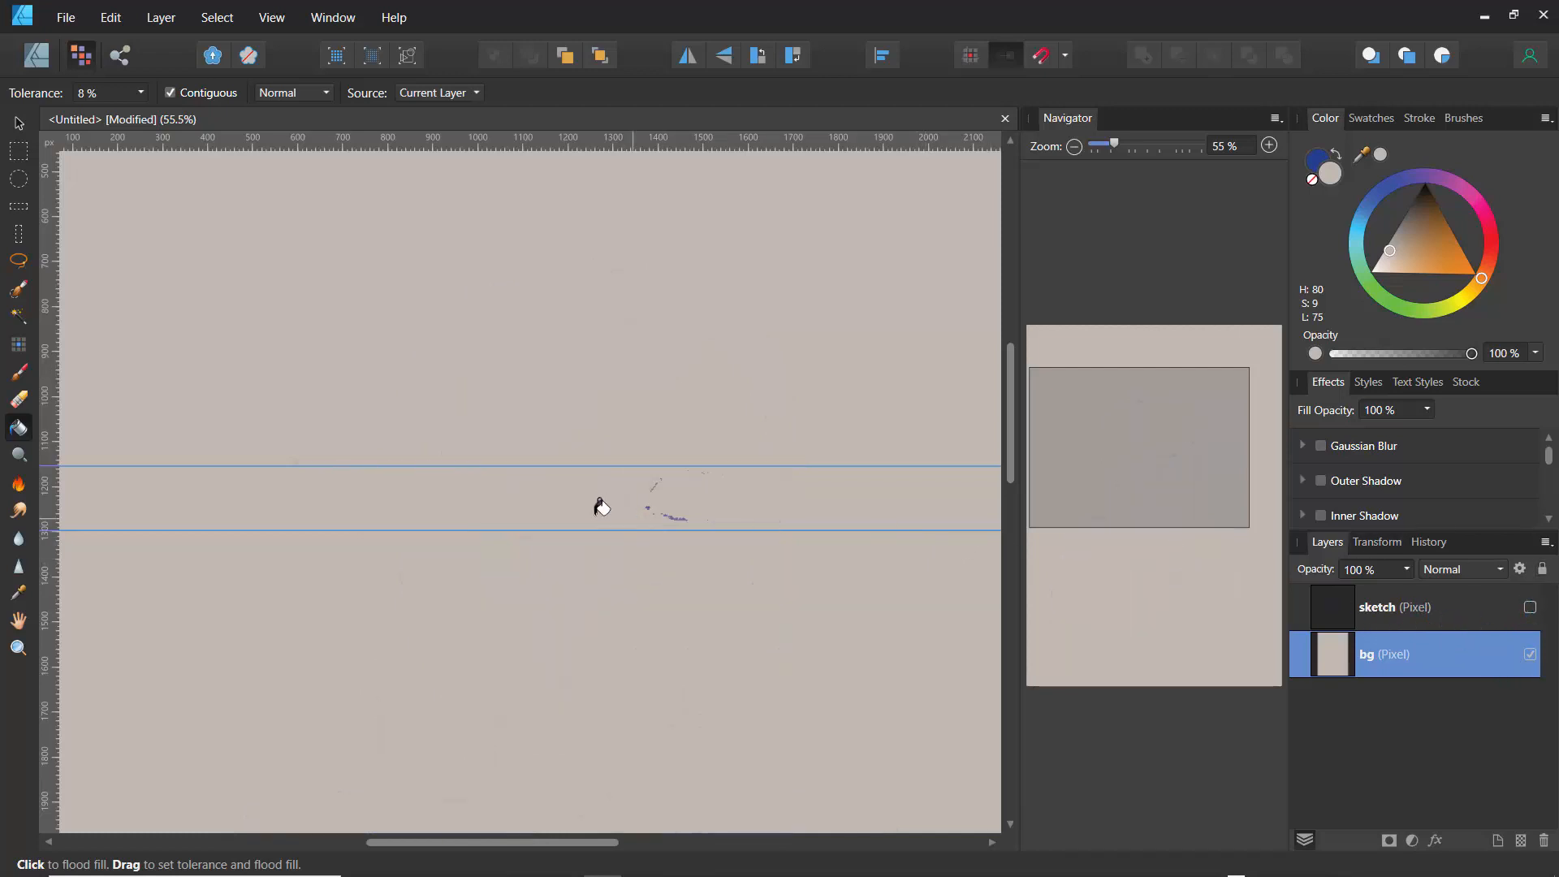
click(19, 378)
key(i)
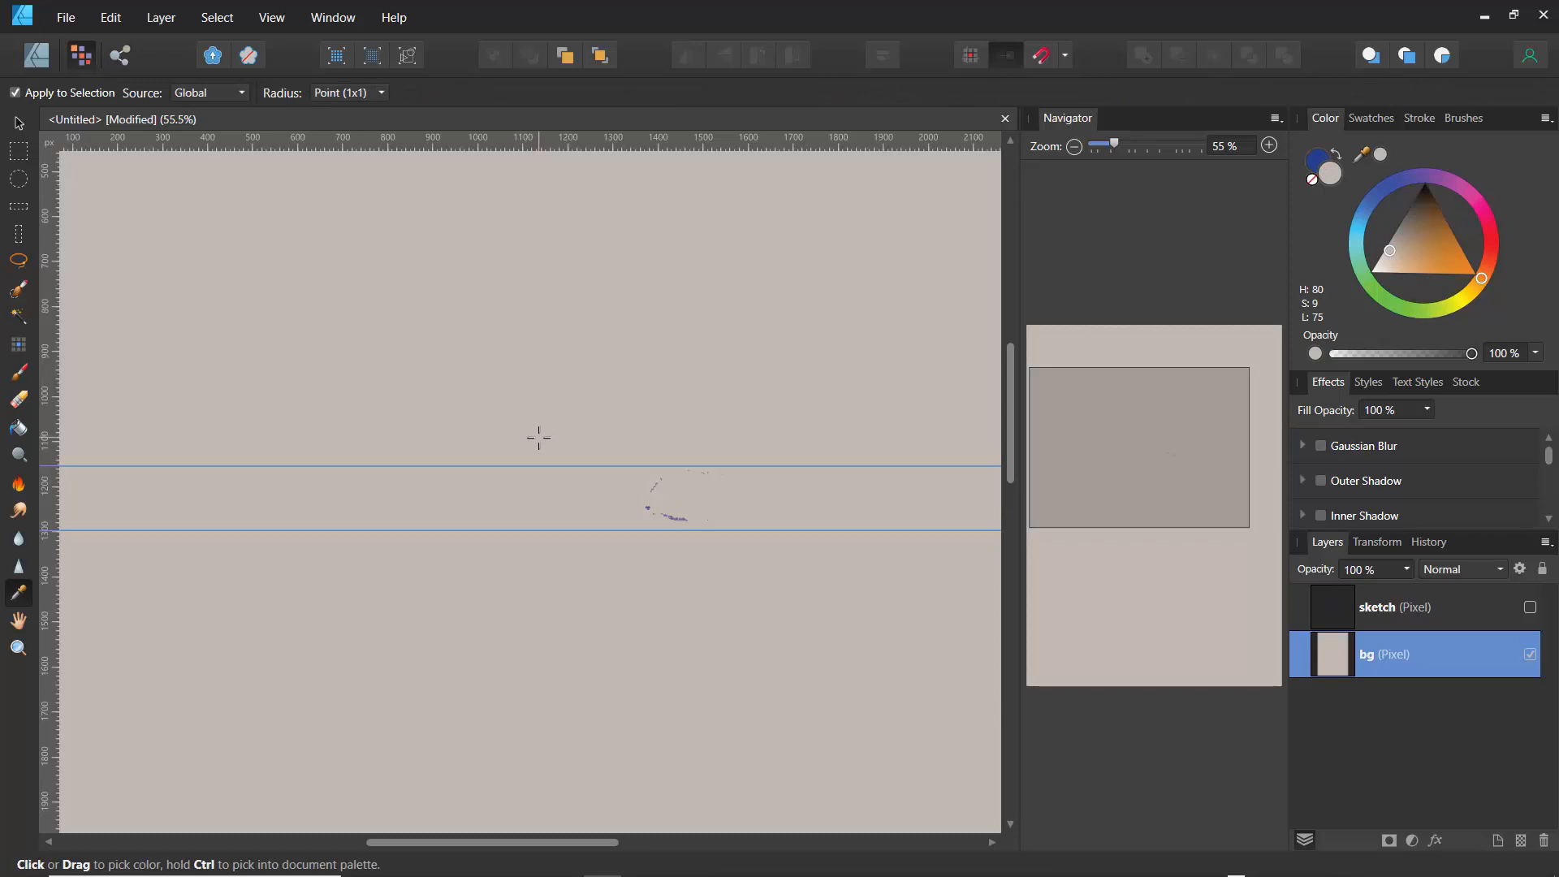
mouse_move(621, 514)
mouse_down()
mouse_move(647, 497)
mouse_move(687, 513)
mouse_move(637, 488)
mouse_up()
click(18, 372)
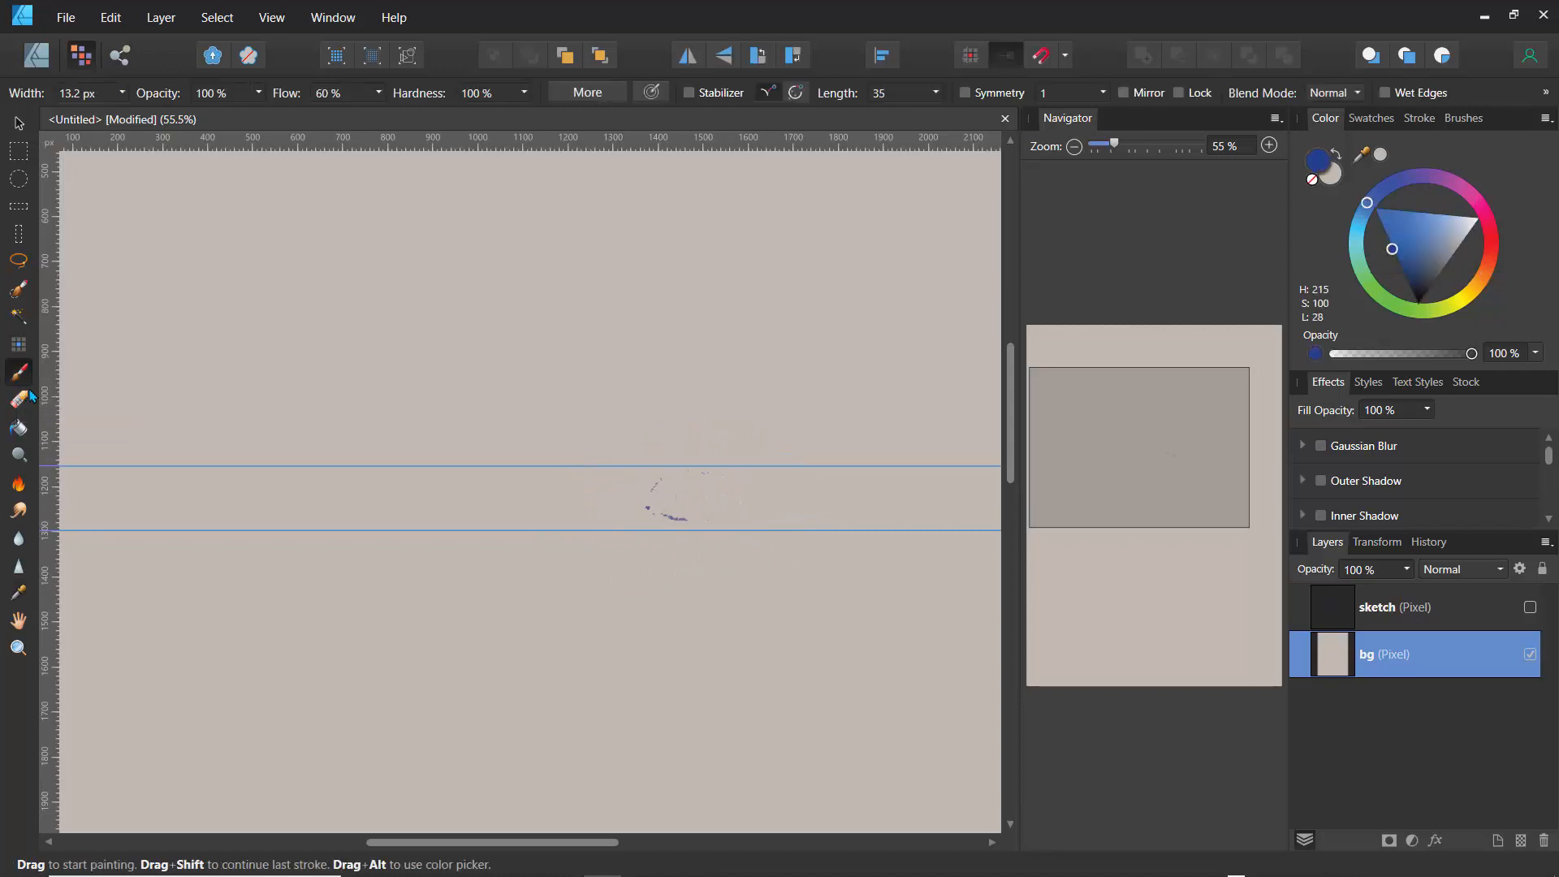
mouse_move(635, 470)
mouse_down()
mouse_move(646, 511)
mouse_move(621, 489)
mouse_up()
key(ctrl+z)
- Paint over the leftover eye marks on bg in the background colour, enlarging the brush to 61.5 px, and reselect and show the sketch layer
key(i)
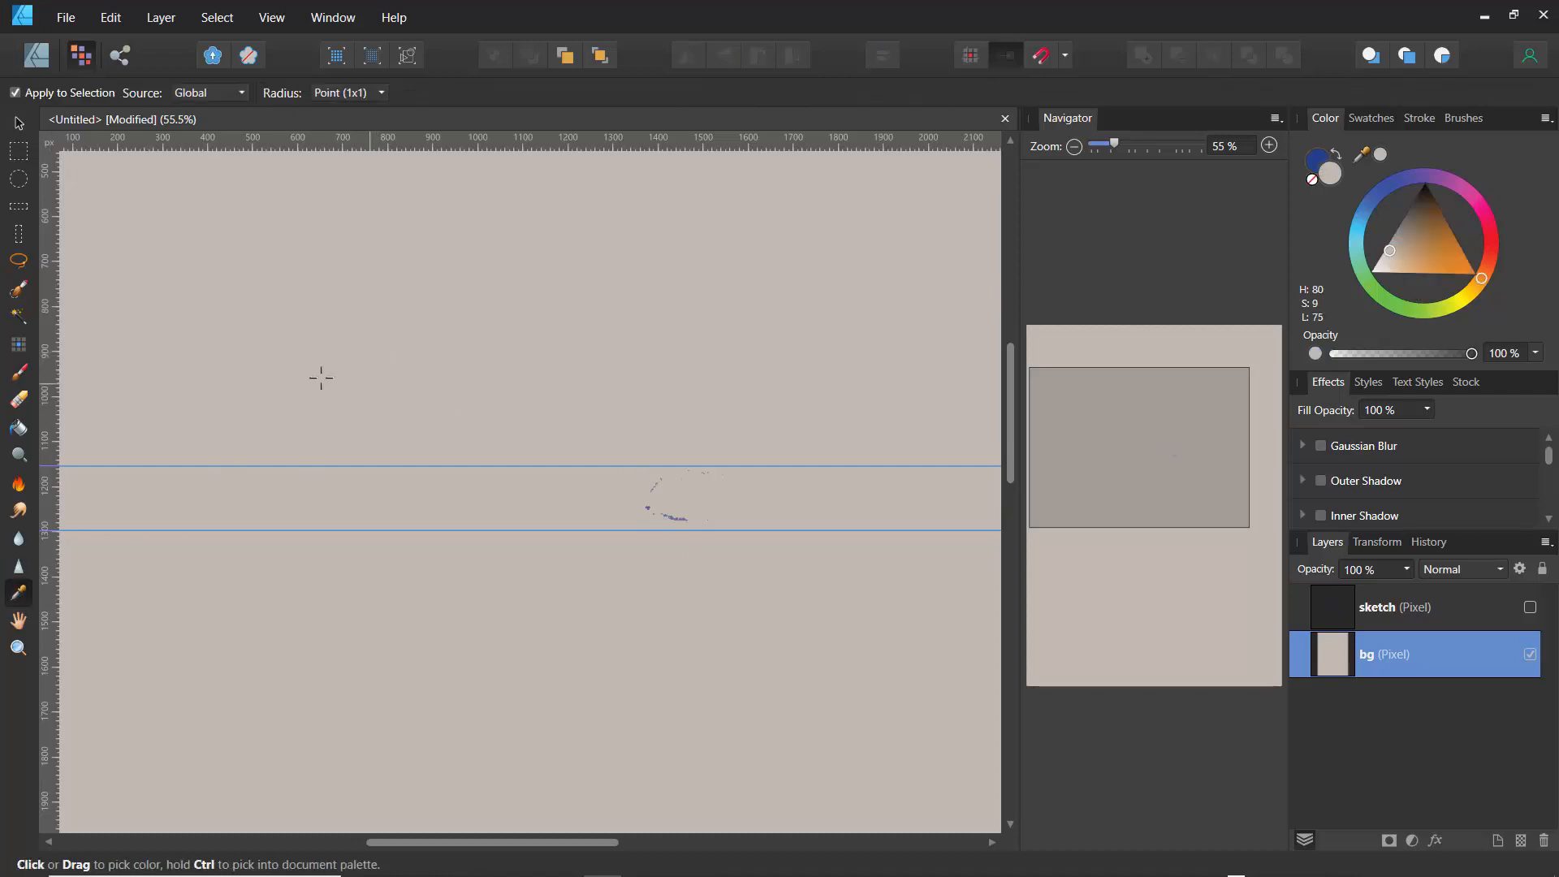
click(28, 374)
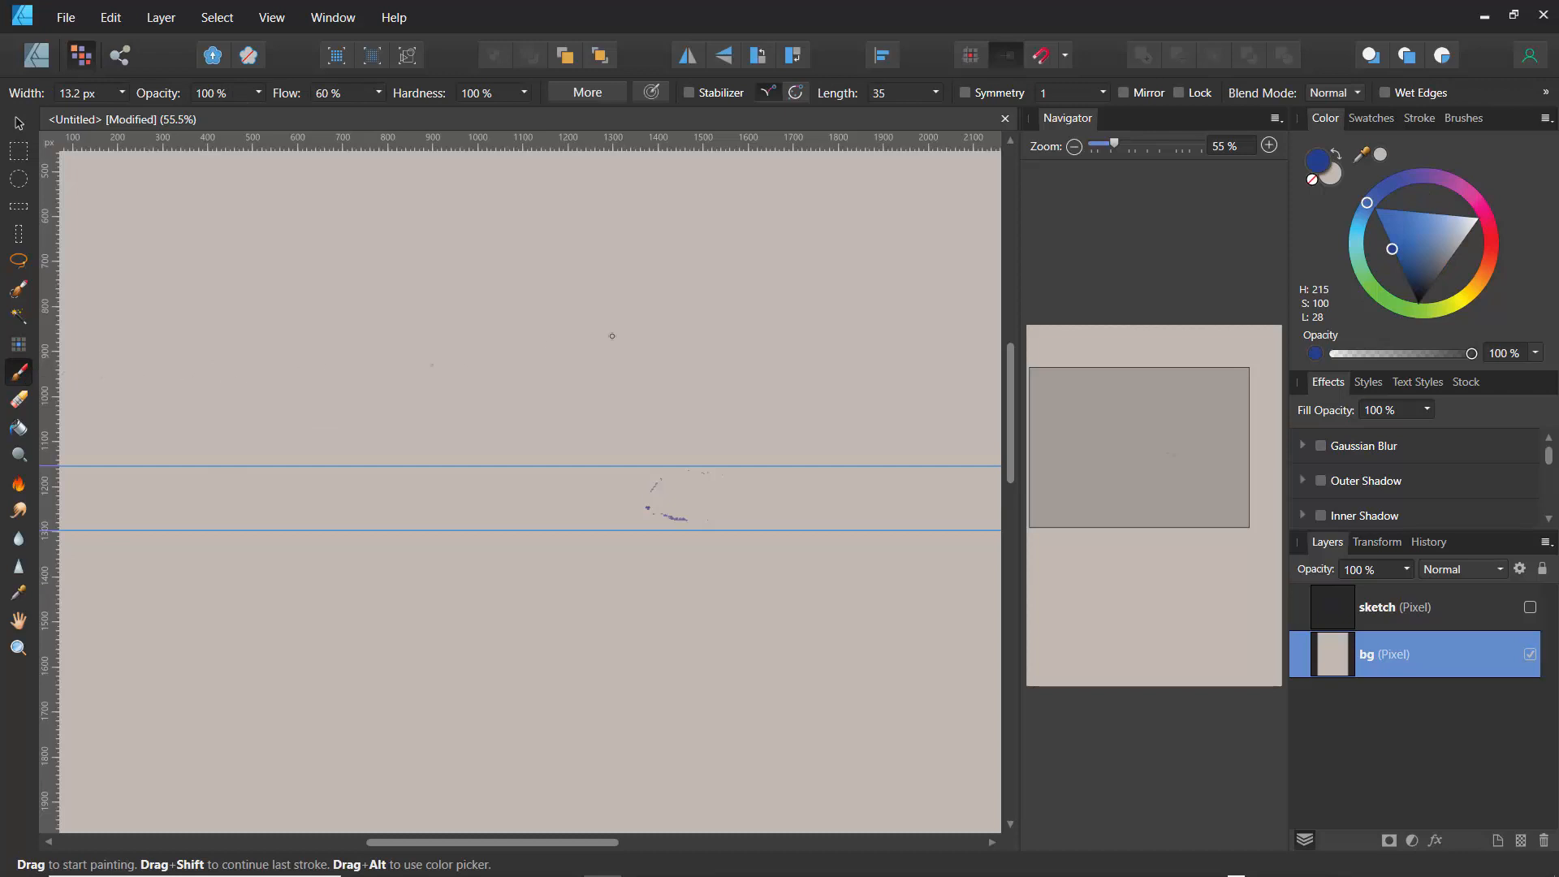
click(1321, 177)
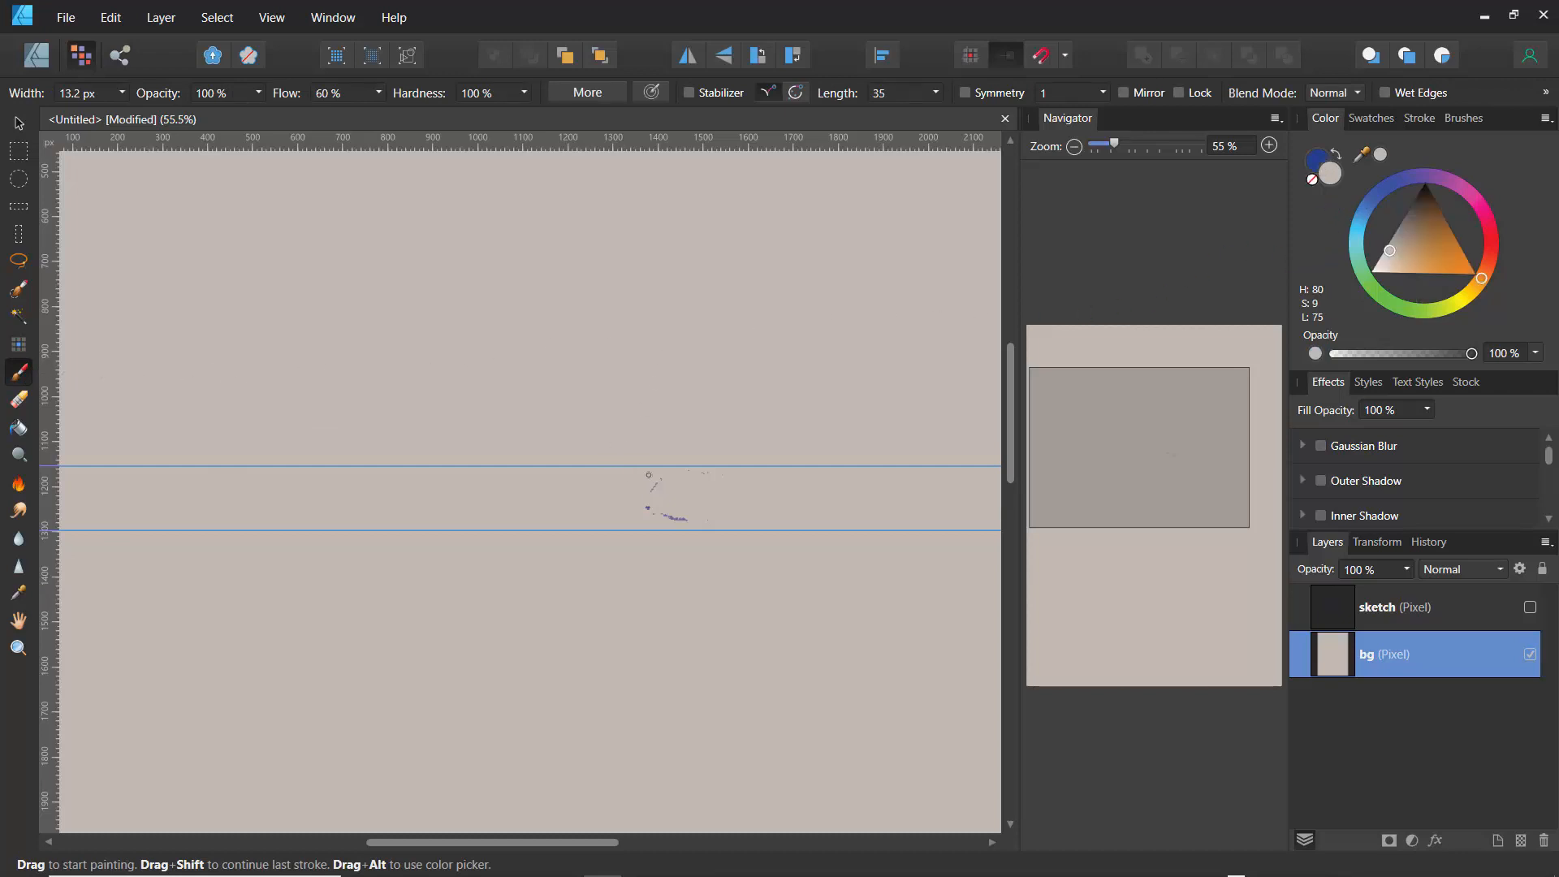
mouse_move(649, 499)
mouse_down()
mouse_move(658, 487)
mouse_move(665, 514)
mouse_move(710, 479)
mouse_move(698, 449)
mouse_up()
key(bracketright)
key(bracketright)
key(bracketright)
key(bracketright)
key(bracketright)
key(bracketright)
key(bracketright)
key(bracketright)
key(bracketright)
key(bracketright)
click(1371, 608)
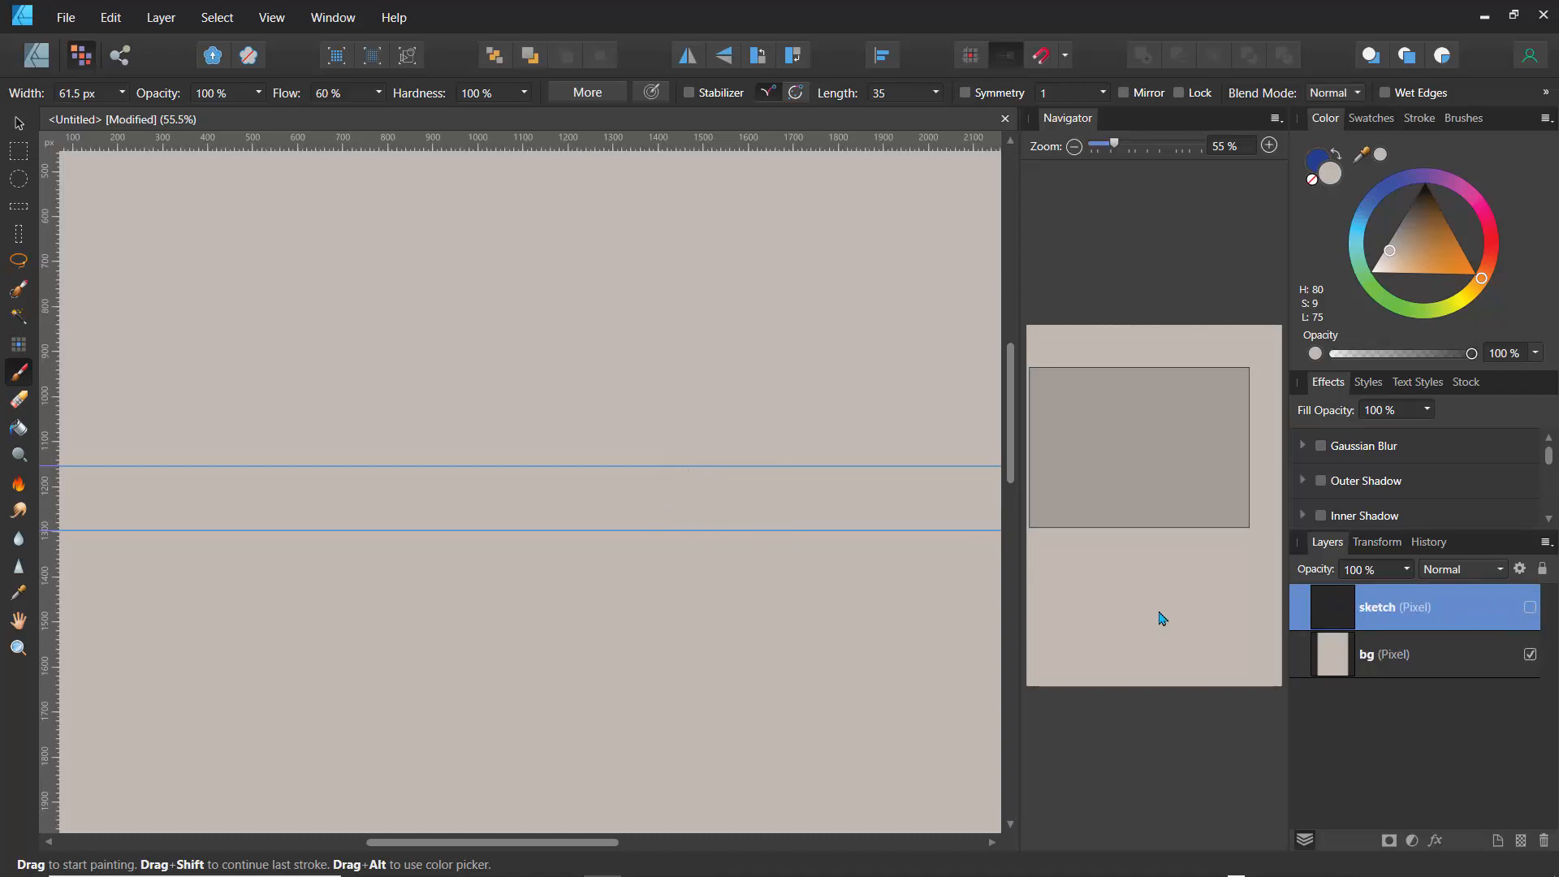
click(1529, 607)
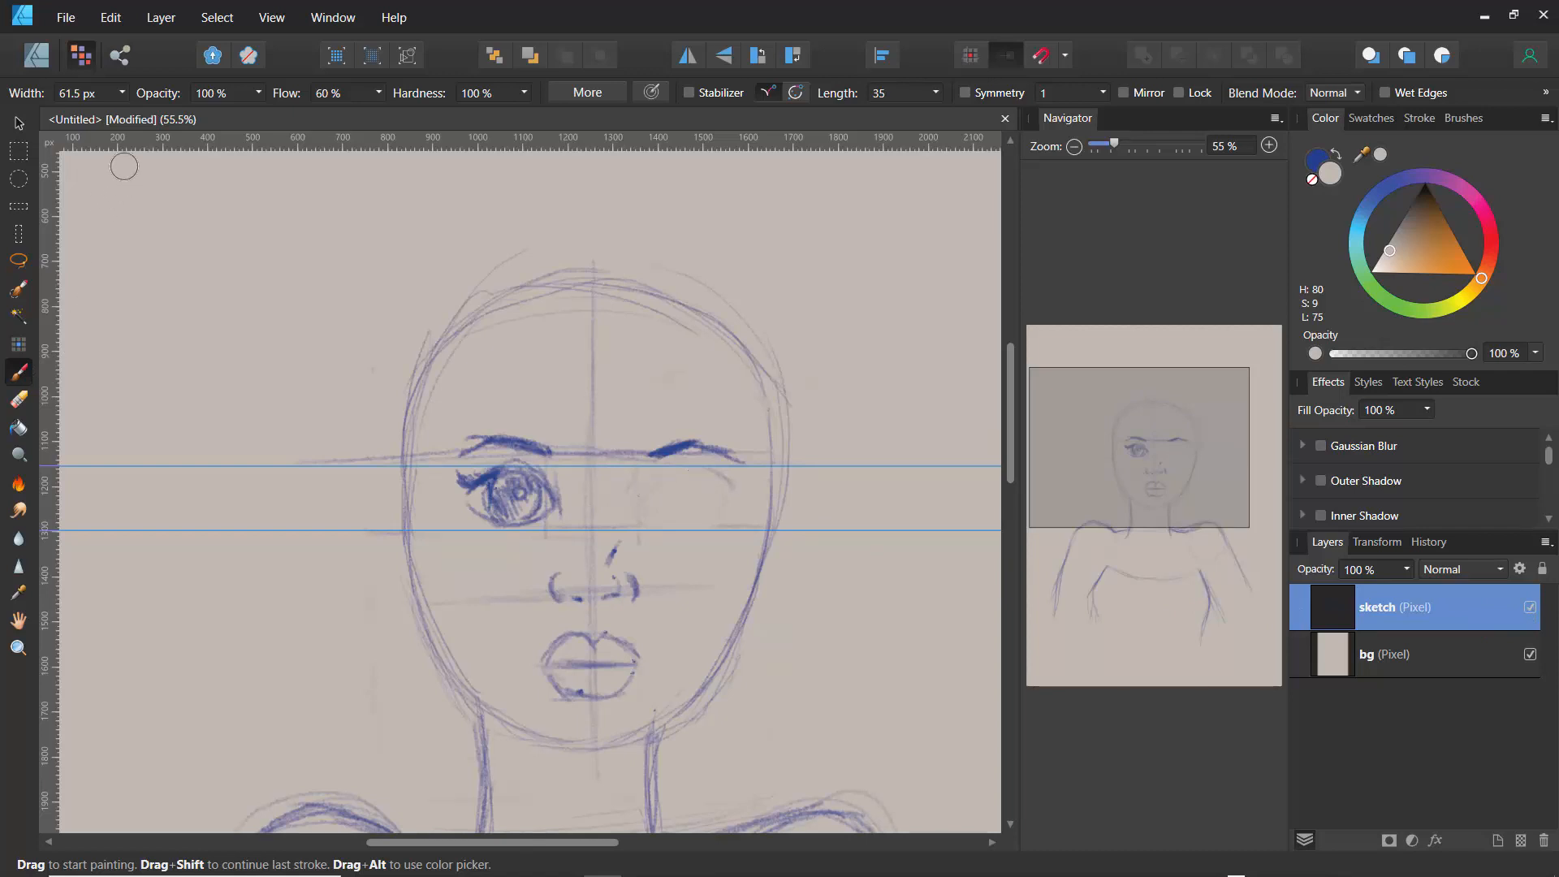
- Redraw the right eye between the guides with a 13 px brush in the blue sampled from the left eye, shading the iris and adding lashes
click(122, 94)
drag(115, 116, 82, 124)
key(i)
click(479, 476)
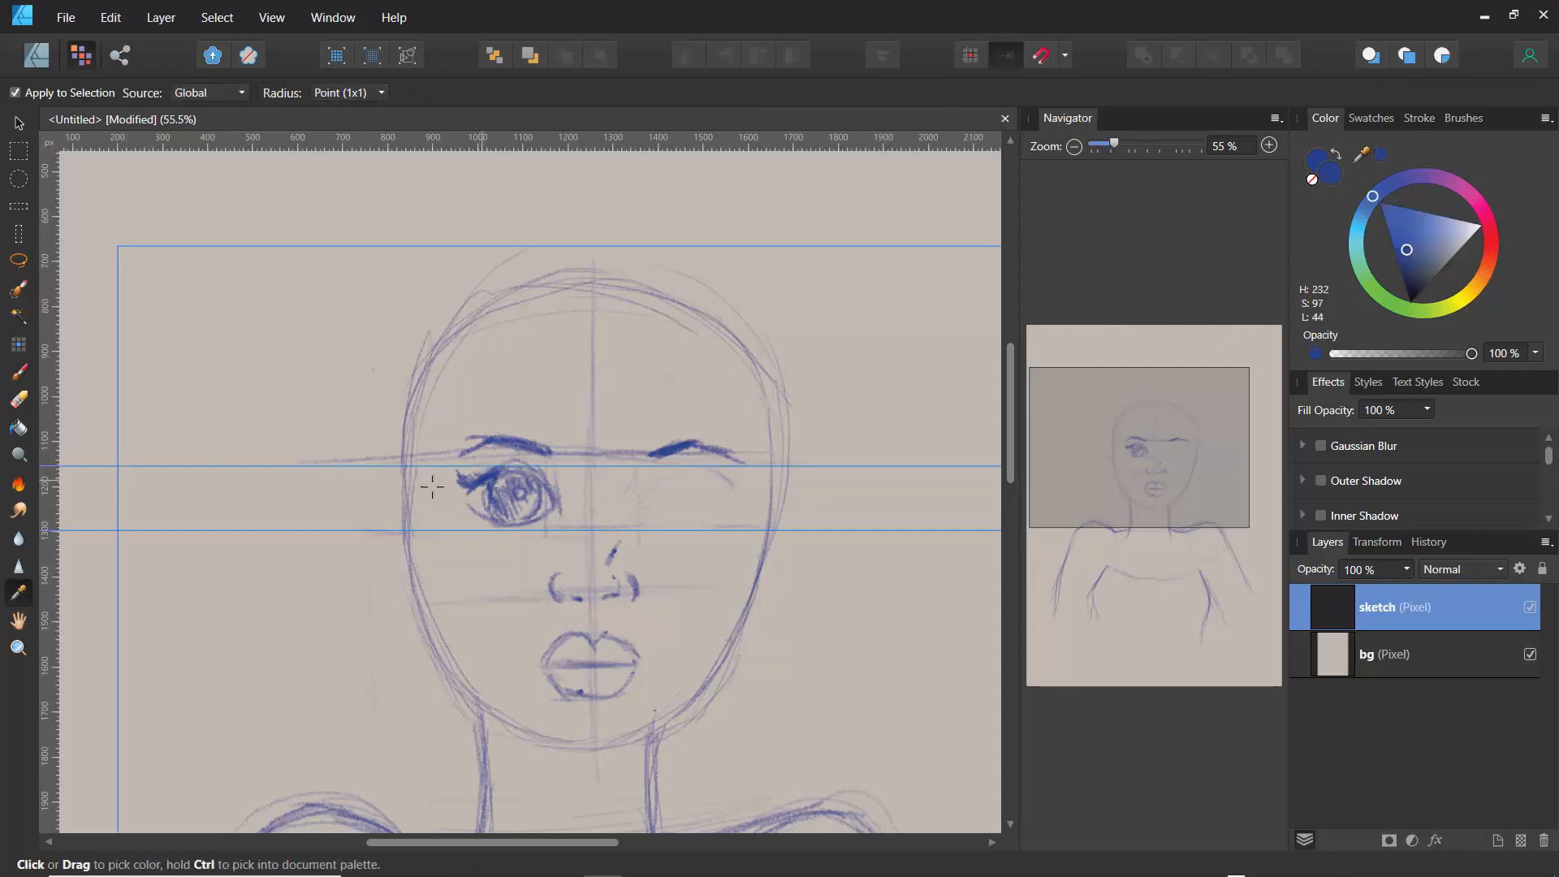
key(b)
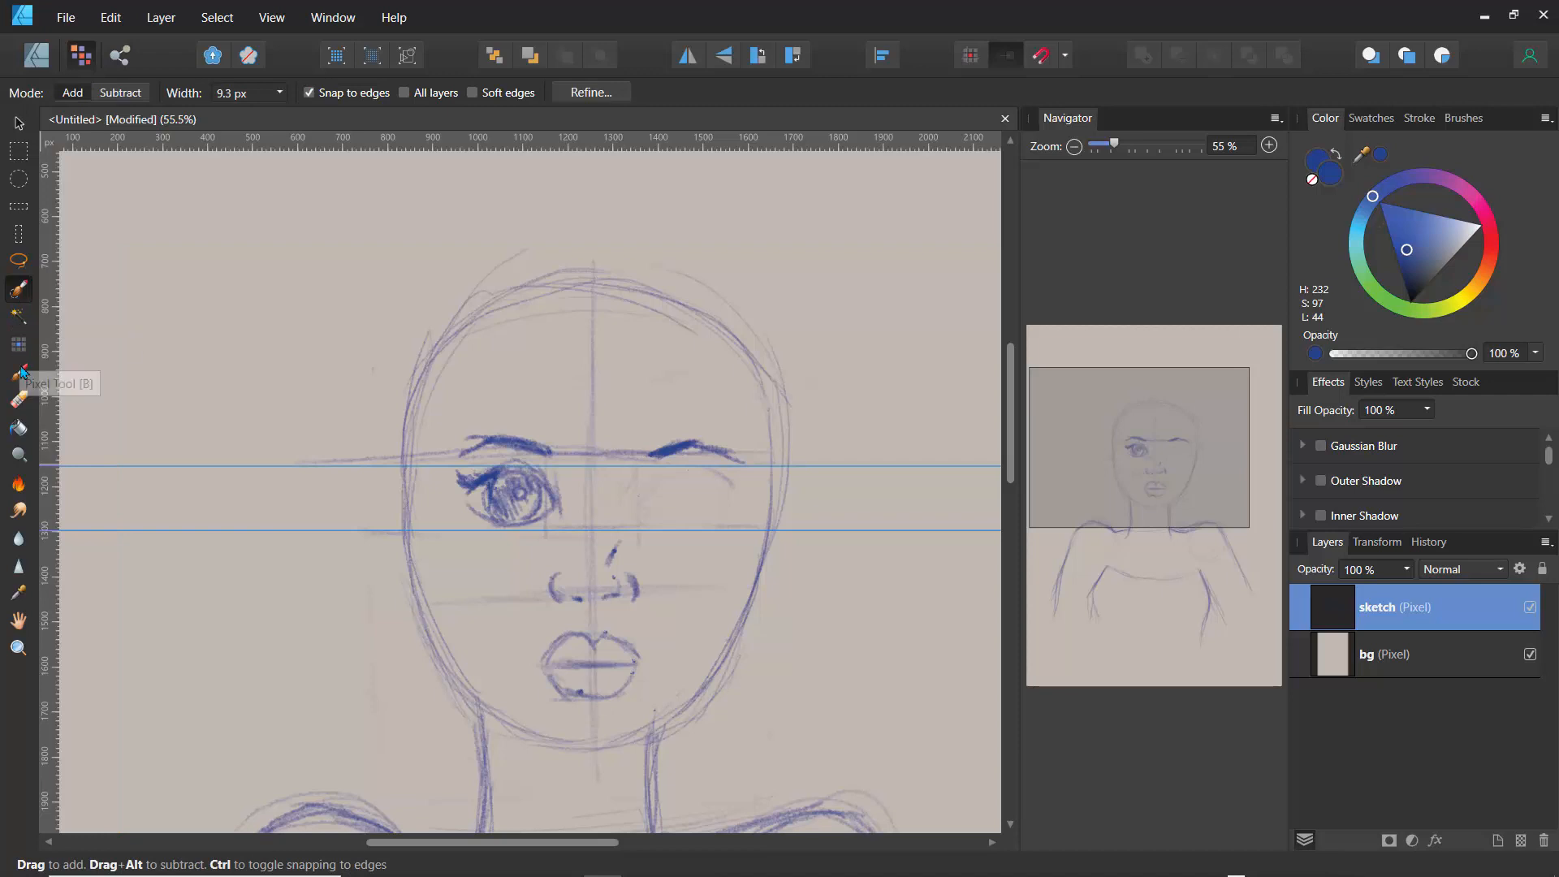
mouse_move(708, 474)
mouse_down()
mouse_move(658, 475)
mouse_move(643, 496)
mouse_move(656, 480)
mouse_move(652, 514)
mouse_move(737, 504)
mouse_move(674, 509)
mouse_move(700, 518)
mouse_move(648, 497)
mouse_move(710, 516)
mouse_up()
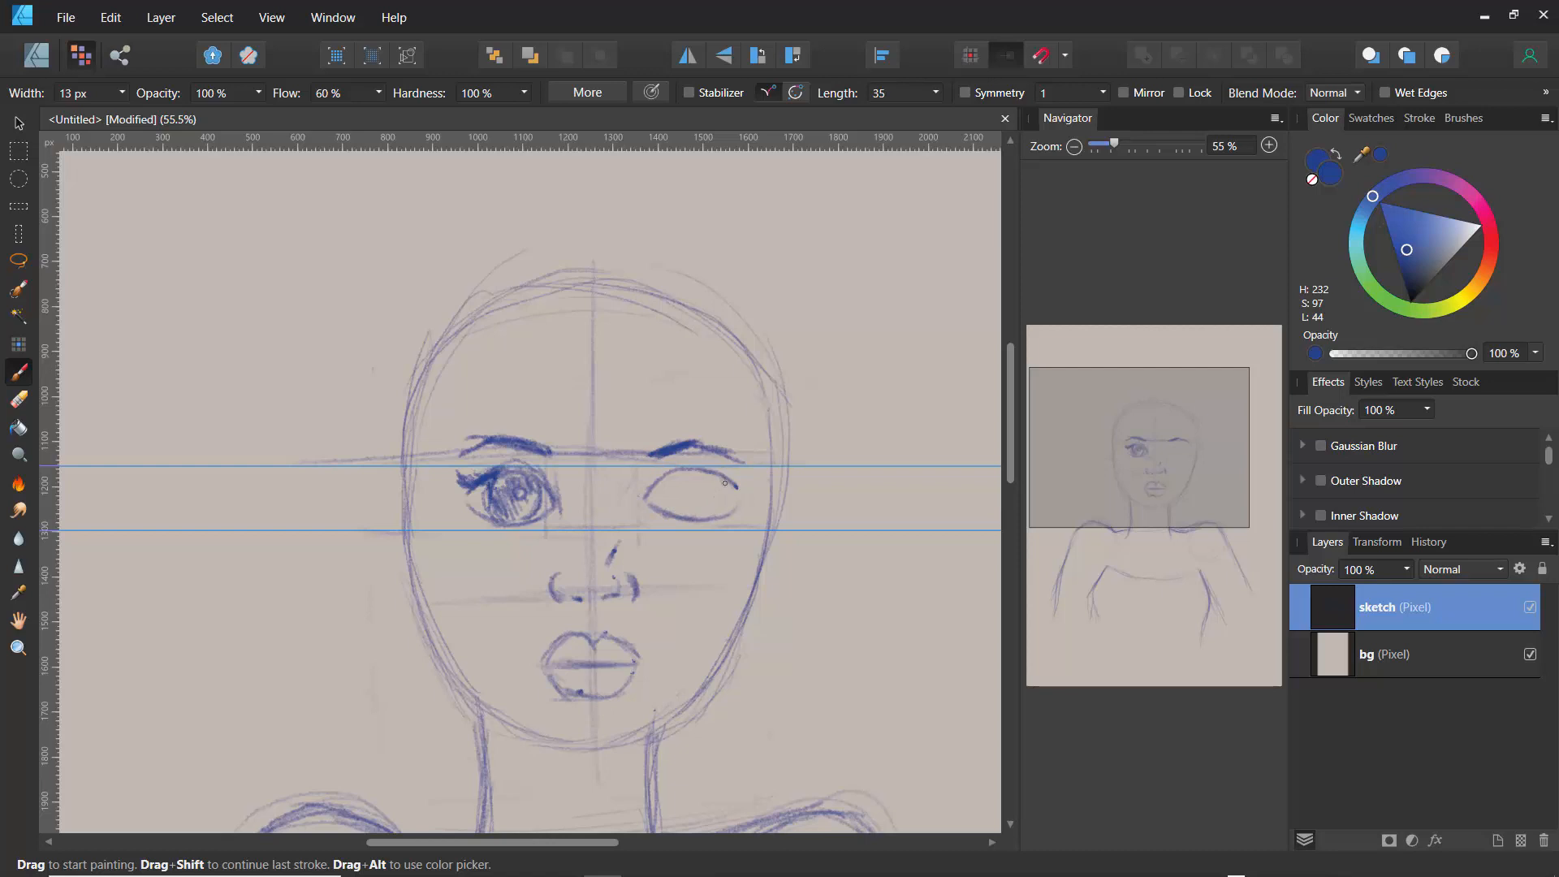
mouse_move(720, 475)
mouse_down()
mouse_move(704, 512)
mouse_move(721, 497)
mouse_move(675, 494)
mouse_up()
mouse_move(705, 482)
mouse_down()
mouse_move(687, 502)
mouse_move(699, 510)
mouse_move(674, 492)
mouse_up()
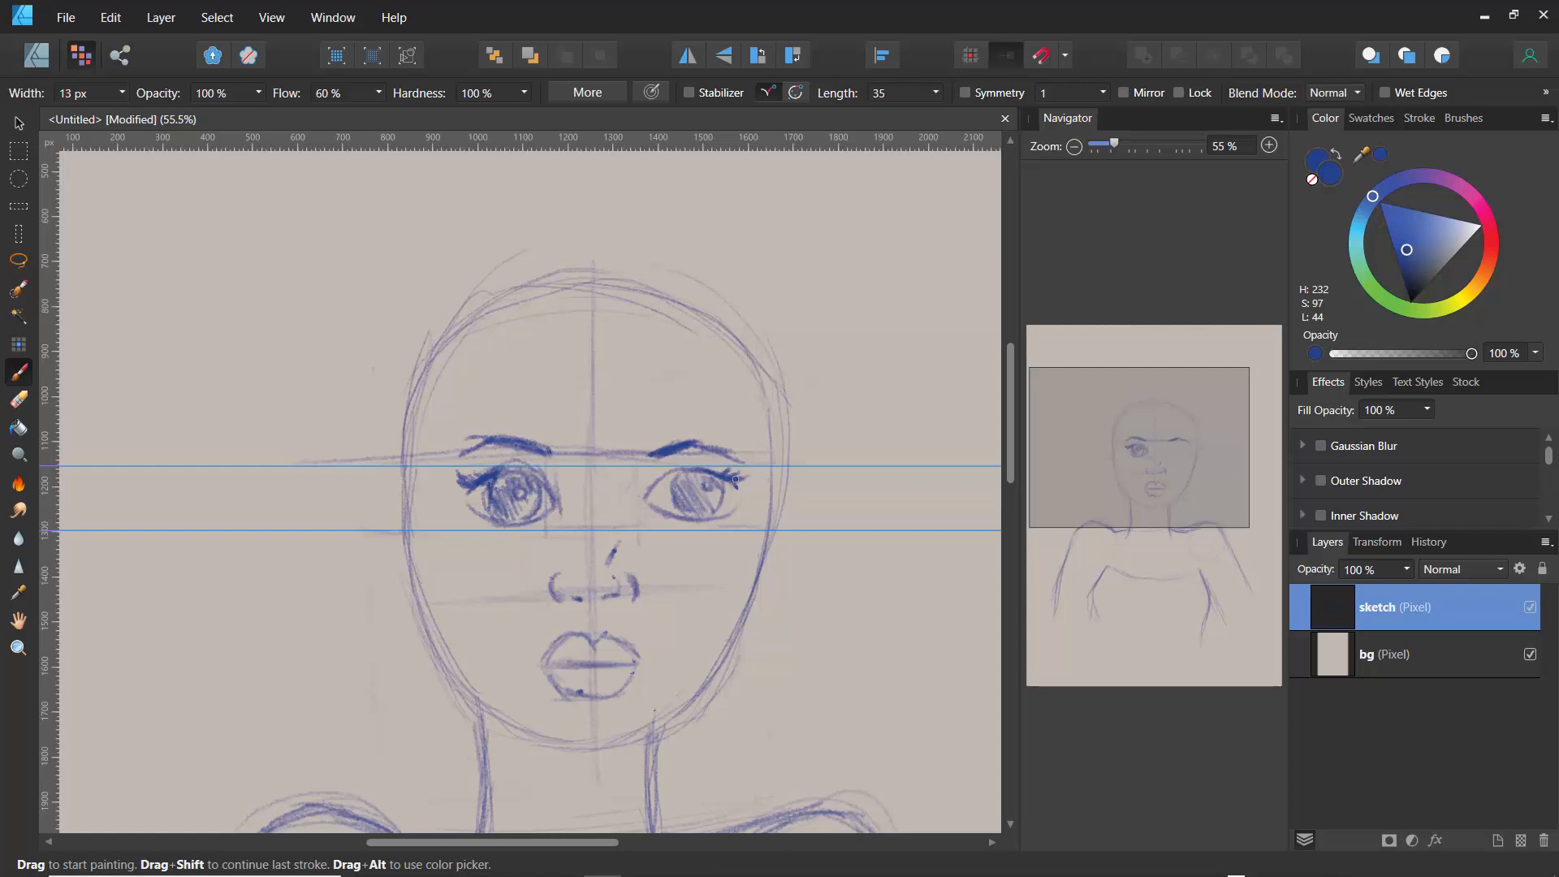
- Strengthen the outer lashes and lower lids of both eyes
drag(736, 481, 758, 474)
mouse_move(465, 463)
mouse_down()
mouse_move(481, 483)
mouse_move(453, 478)
mouse_up()
drag(714, 476, 749, 479)
drag(470, 505, 514, 523)
mouse_move(726, 514)
mouse_down()
mouse_move(707, 525)
mouse_move(715, 513)
mouse_up()
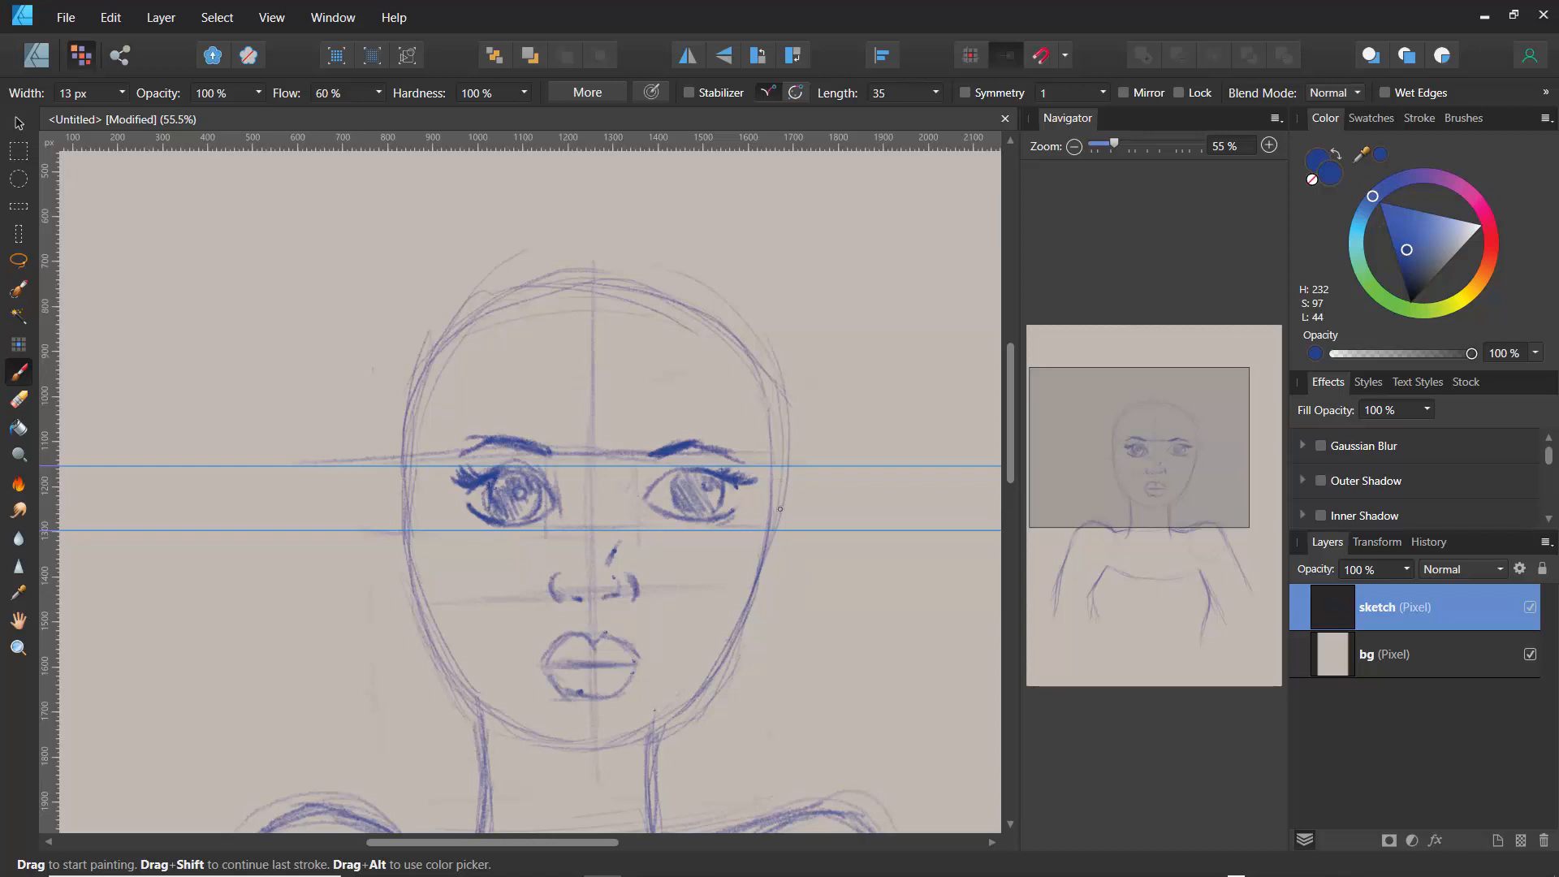
- Draw the right ear beside the face, with an inner ear curve and a round earring below the lobe
mouse_move(776, 512)
mouse_down()
mouse_move(812, 530)
mouse_move(803, 514)
mouse_move(799, 583)
mouse_move(805, 523)
mouse_move(782, 612)
mouse_up()
mouse_move(821, 527)
mouse_down()
mouse_move(778, 617)
mouse_move(813, 557)
mouse_move(779, 535)
mouse_move(796, 570)
mouse_move(781, 588)
mouse_move(771, 523)
mouse_move(783, 510)
mouse_move(811, 524)
mouse_move(809, 553)
mouse_move(786, 609)
mouse_move(752, 622)
mouse_move(786, 645)
mouse_move(748, 645)
mouse_move(772, 623)
mouse_move(751, 650)
mouse_move(769, 656)
mouse_move(771, 622)
mouse_move(758, 651)
mouse_up()
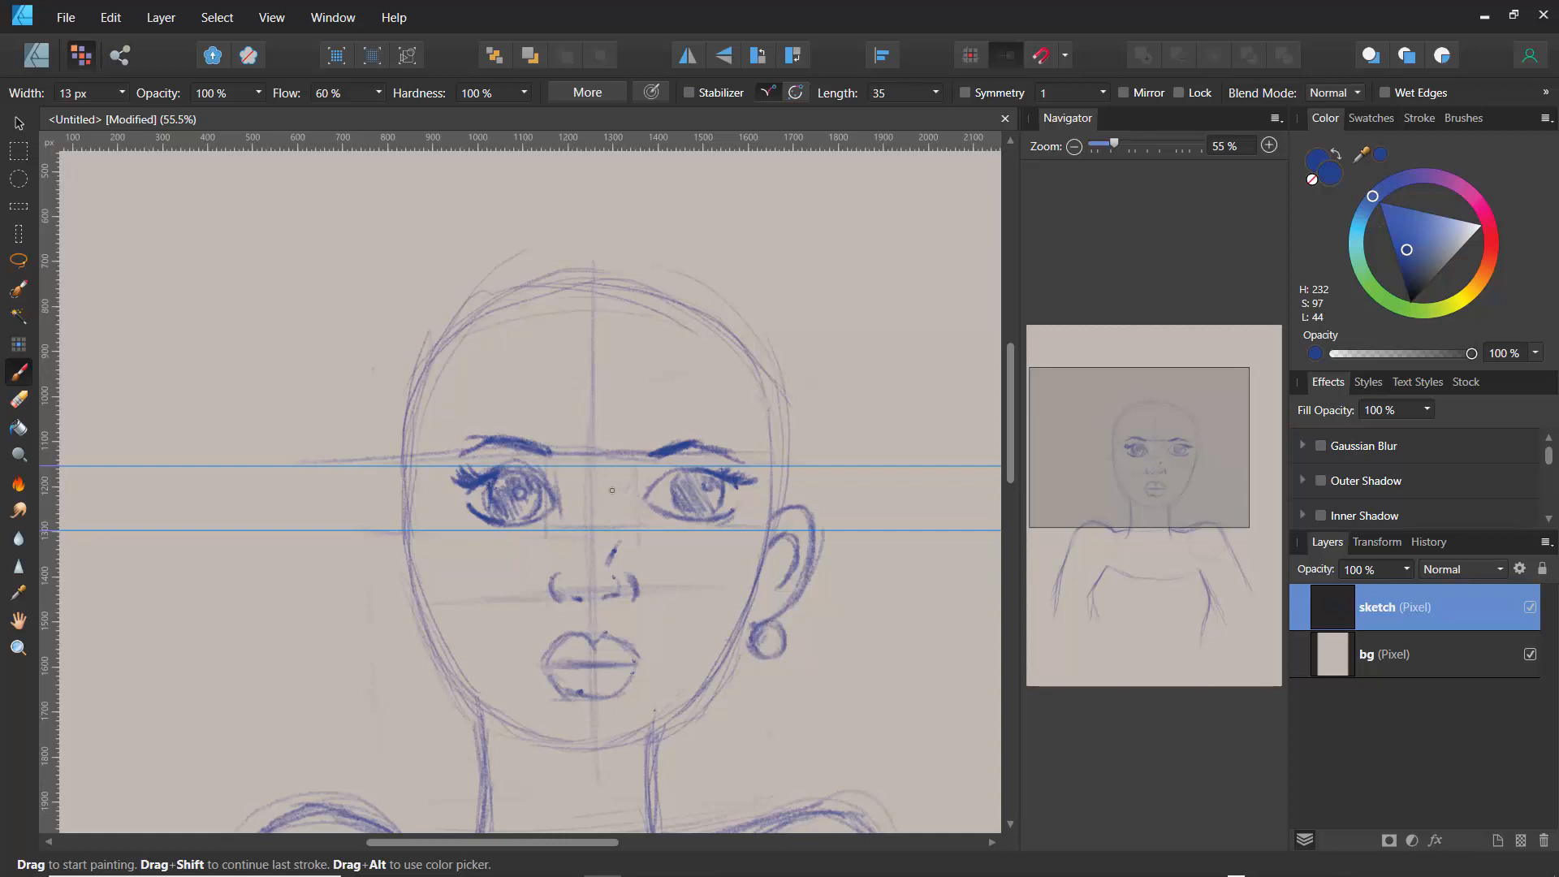
- Draw the left ear beside the face with an inner curve and round earring, and darken the nostrils and nose base
mouse_move(400, 511)
mouse_down()
mouse_move(370, 510)
mouse_move(365, 554)
mouse_move(417, 612)
mouse_up()
mouse_move(396, 526)
mouse_down()
mouse_move(380, 556)
mouse_move(416, 627)
mouse_move(395, 620)
mouse_move(398, 603)
mouse_move(393, 619)
mouse_up()
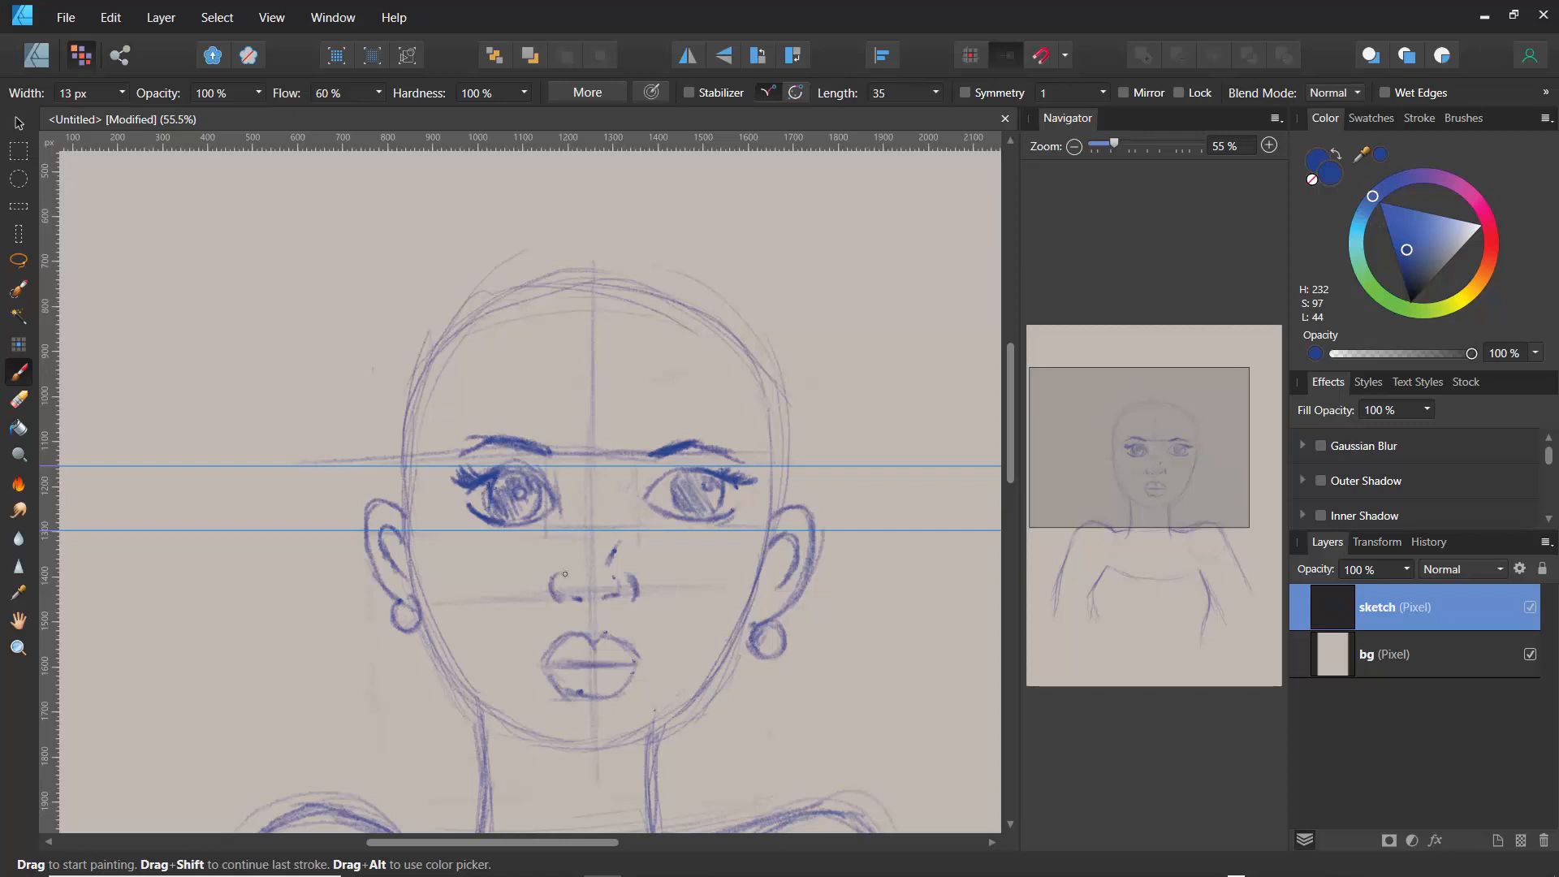
drag(575, 595, 581, 601)
drag(581, 597, 588, 604)
- Strengthen the face outline along both sides of the head and around the jaw and chin
mouse_move(443, 339)
mouse_down()
mouse_move(414, 394)
mouse_move(441, 342)
mouse_move(414, 410)
mouse_move(417, 393)
mouse_move(415, 541)
mouse_up()
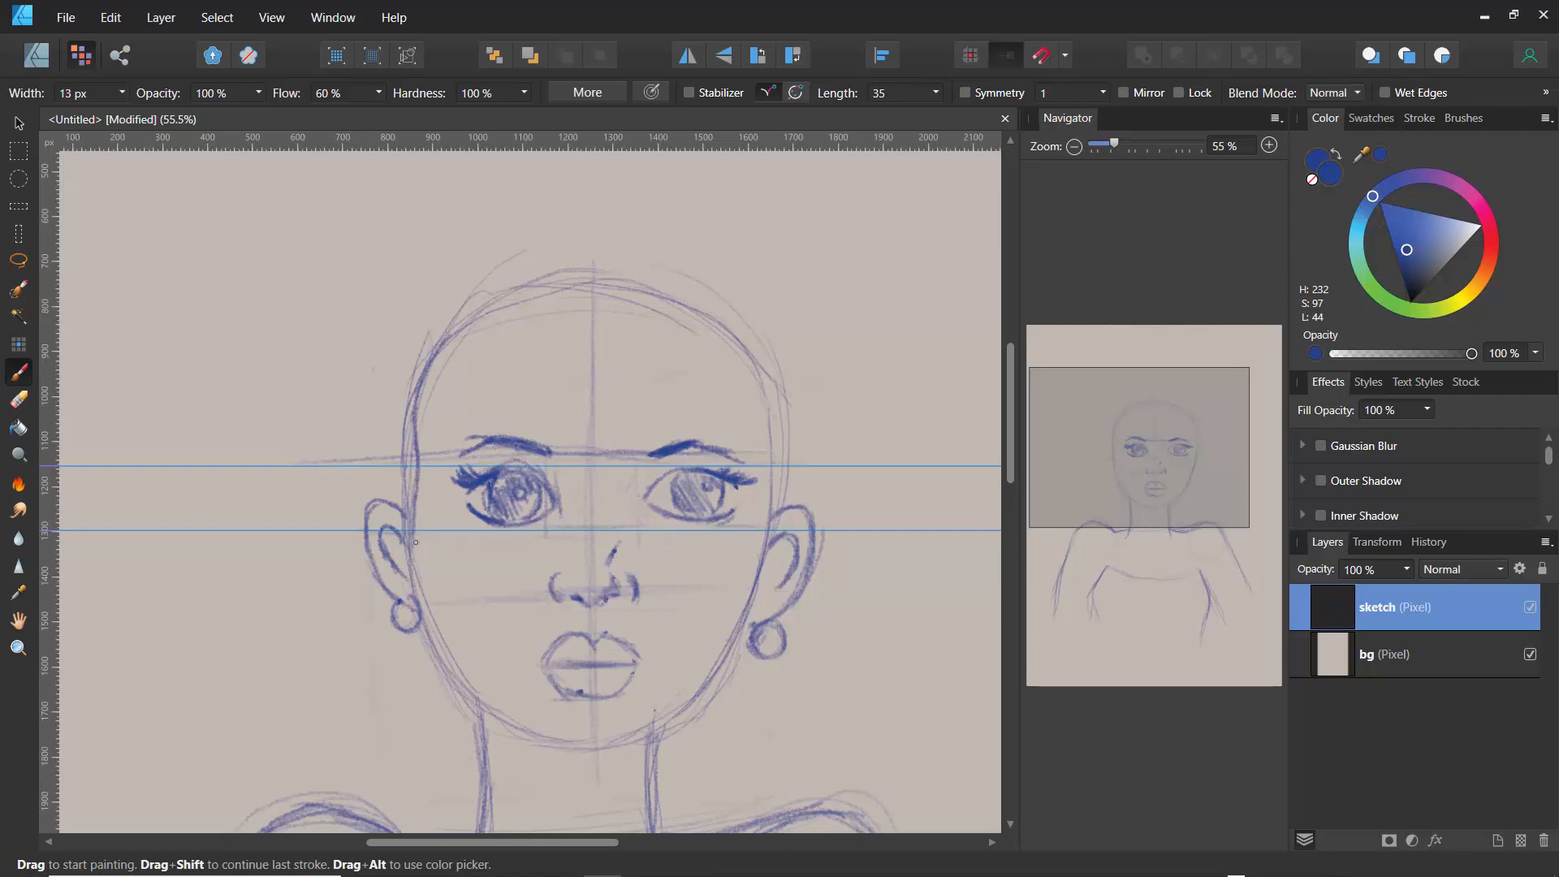
mouse_move(778, 449)
mouse_down()
mouse_move(772, 413)
mouse_move(764, 538)
mouse_up()
mouse_move(740, 605)
mouse_down()
mouse_move(688, 681)
mouse_move(746, 599)
mouse_move(704, 676)
mouse_move(721, 658)
mouse_move(633, 734)
mouse_move(664, 699)
mouse_move(622, 725)
mouse_move(632, 742)
mouse_move(589, 746)
mouse_move(627, 739)
mouse_move(536, 741)
mouse_move(543, 712)
mouse_move(424, 626)
mouse_move(473, 697)
mouse_move(443, 655)
mouse_move(559, 736)
mouse_up()
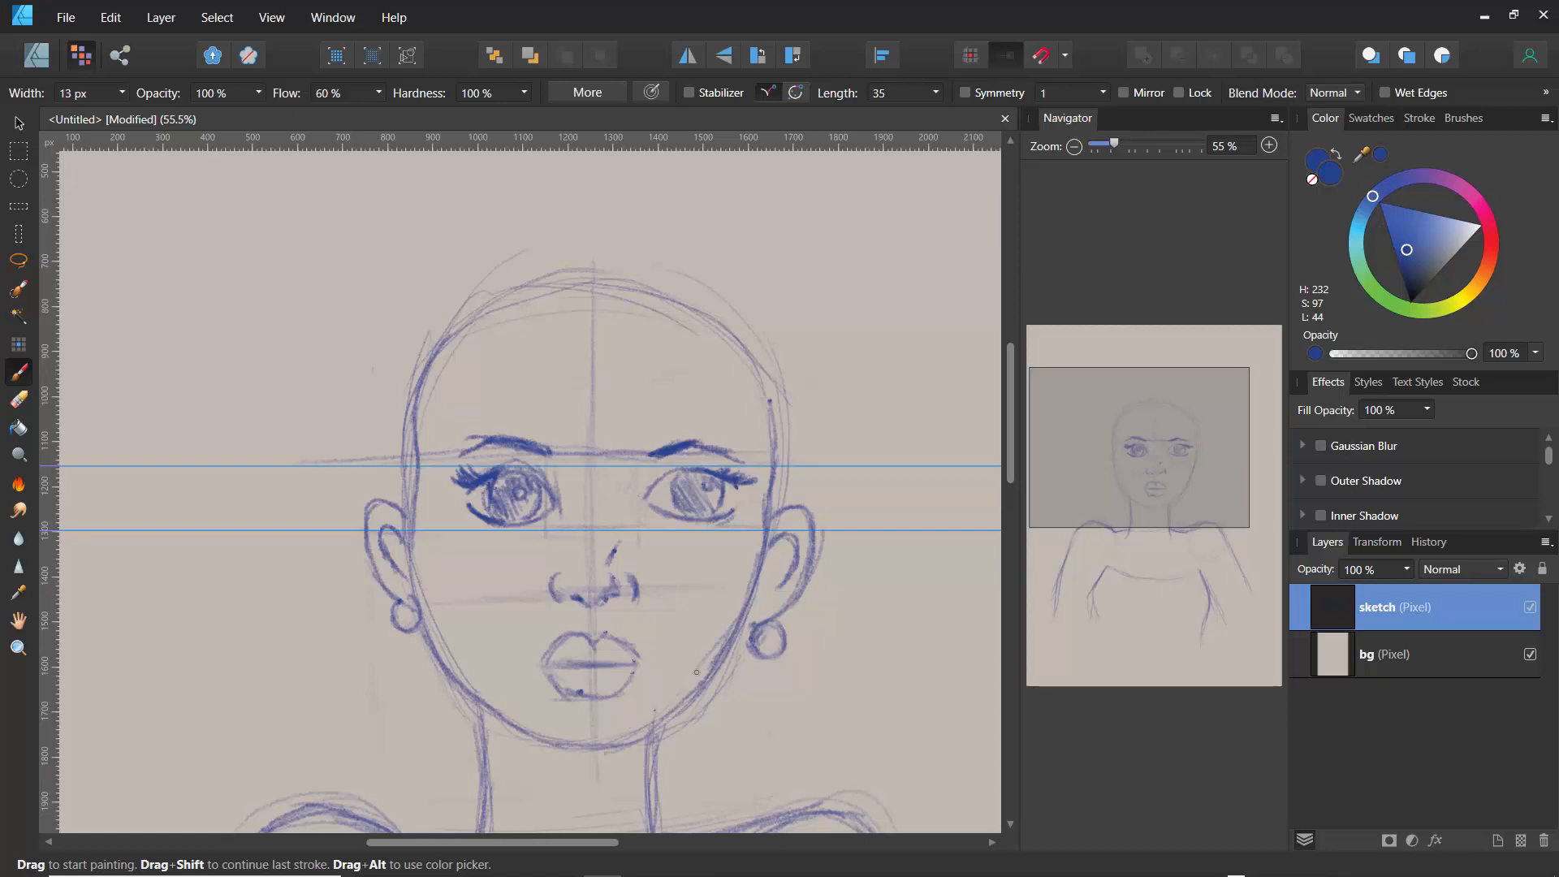
- Darken the upper lids and shade the irises of both eyes more densely
drag(1113, 150, 1107, 151)
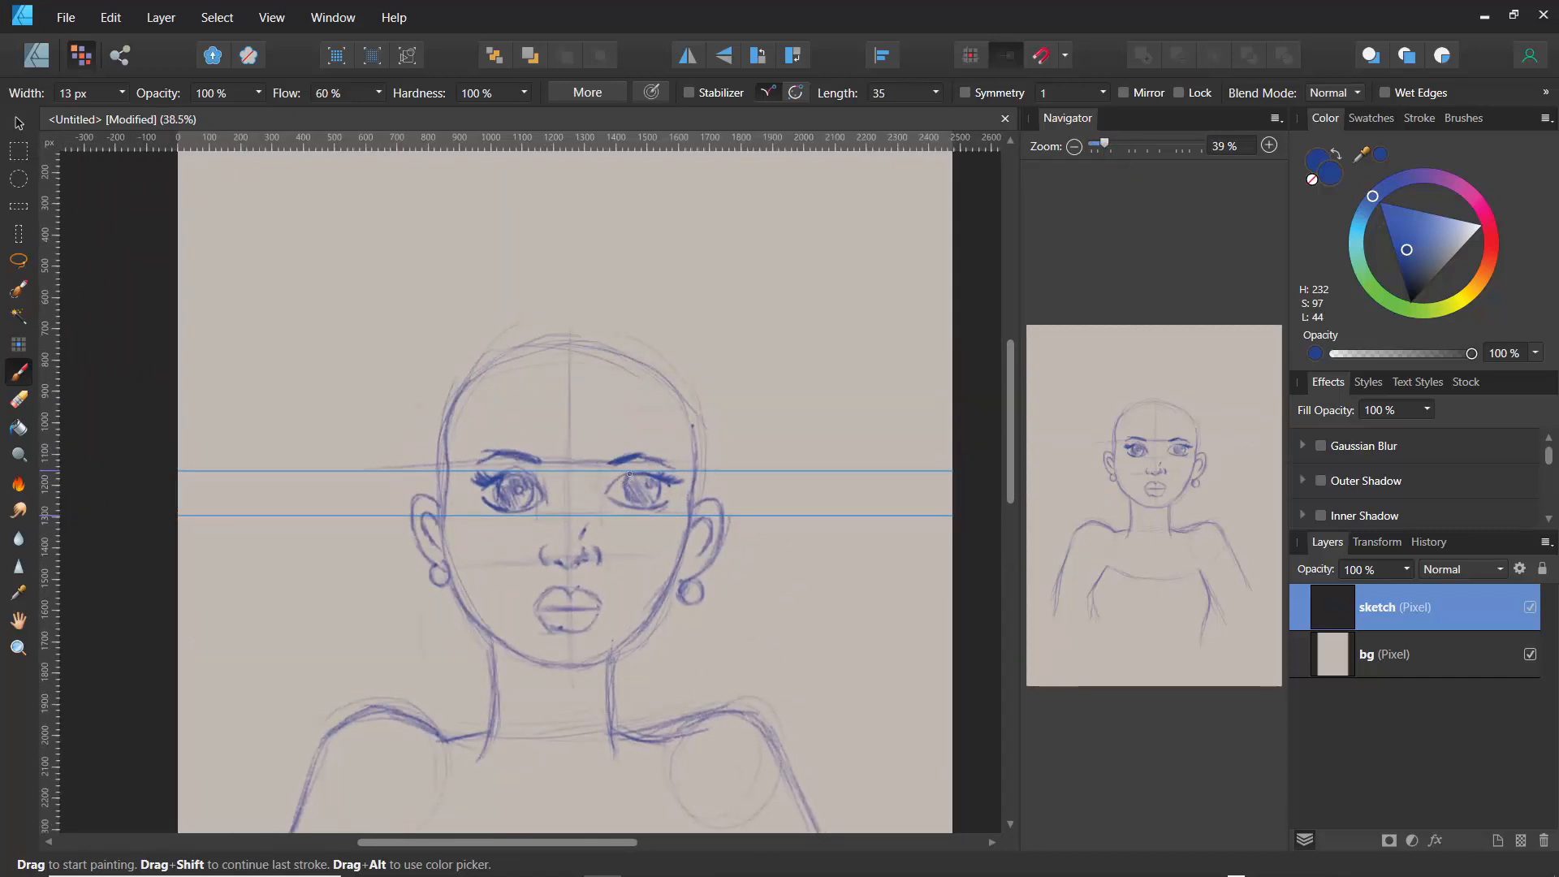
drag(607, 490, 625, 474)
drag(507, 475, 512, 474)
drag(646, 487, 627, 493)
mouse_move(526, 485)
mouse_down()
mouse_move(499, 491)
mouse_move(514, 510)
mouse_move(528, 483)
mouse_move(520, 504)
mouse_move(510, 493)
mouse_up()
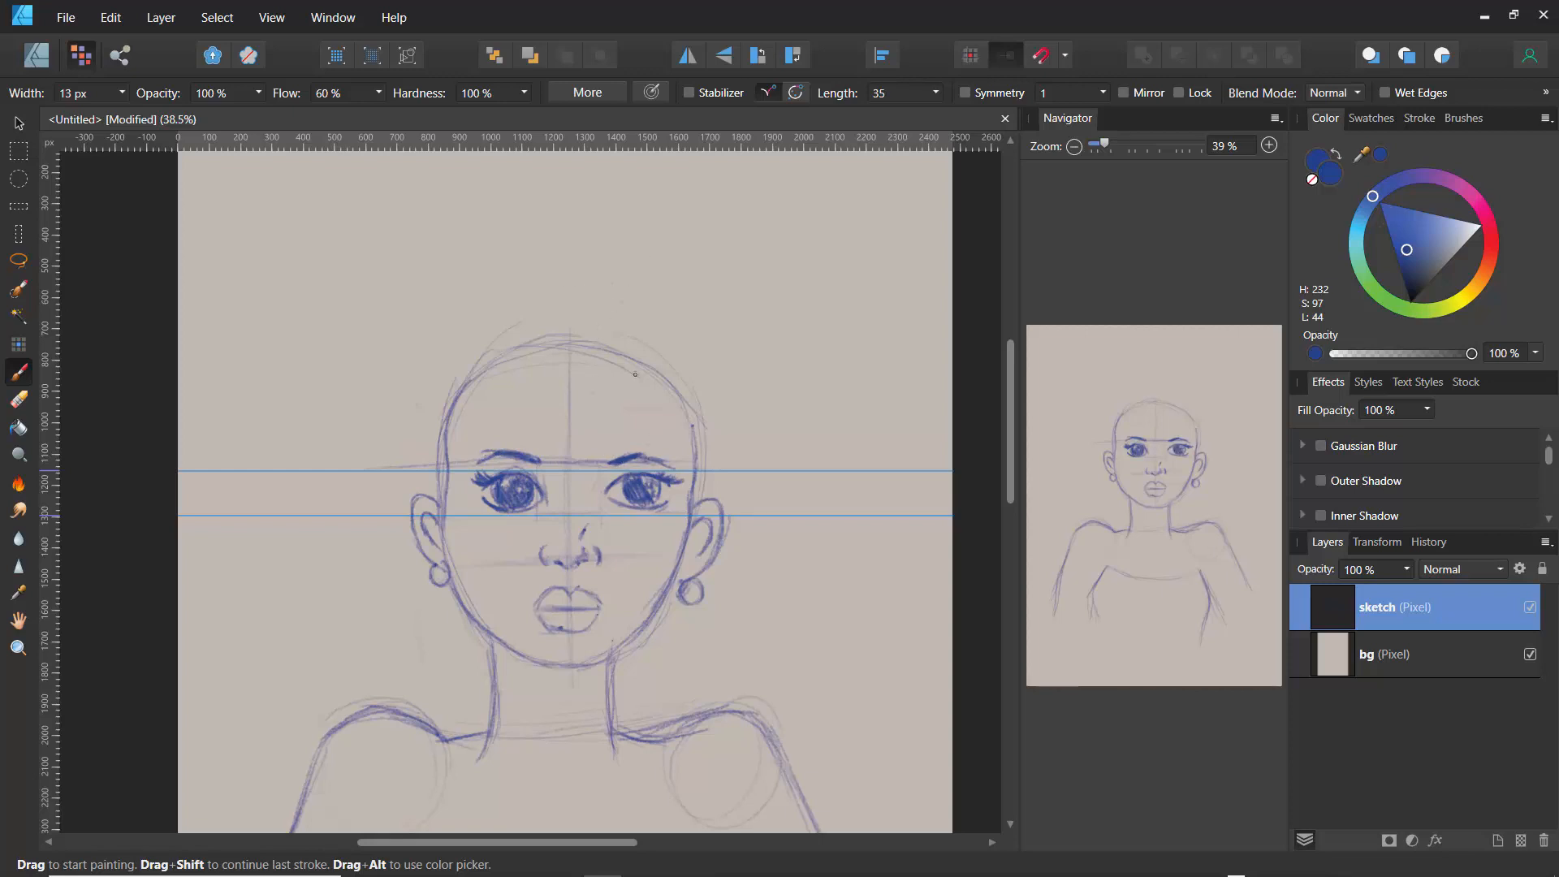
- Add a new pixel layer above sketch and name it hair
click(1520, 840)
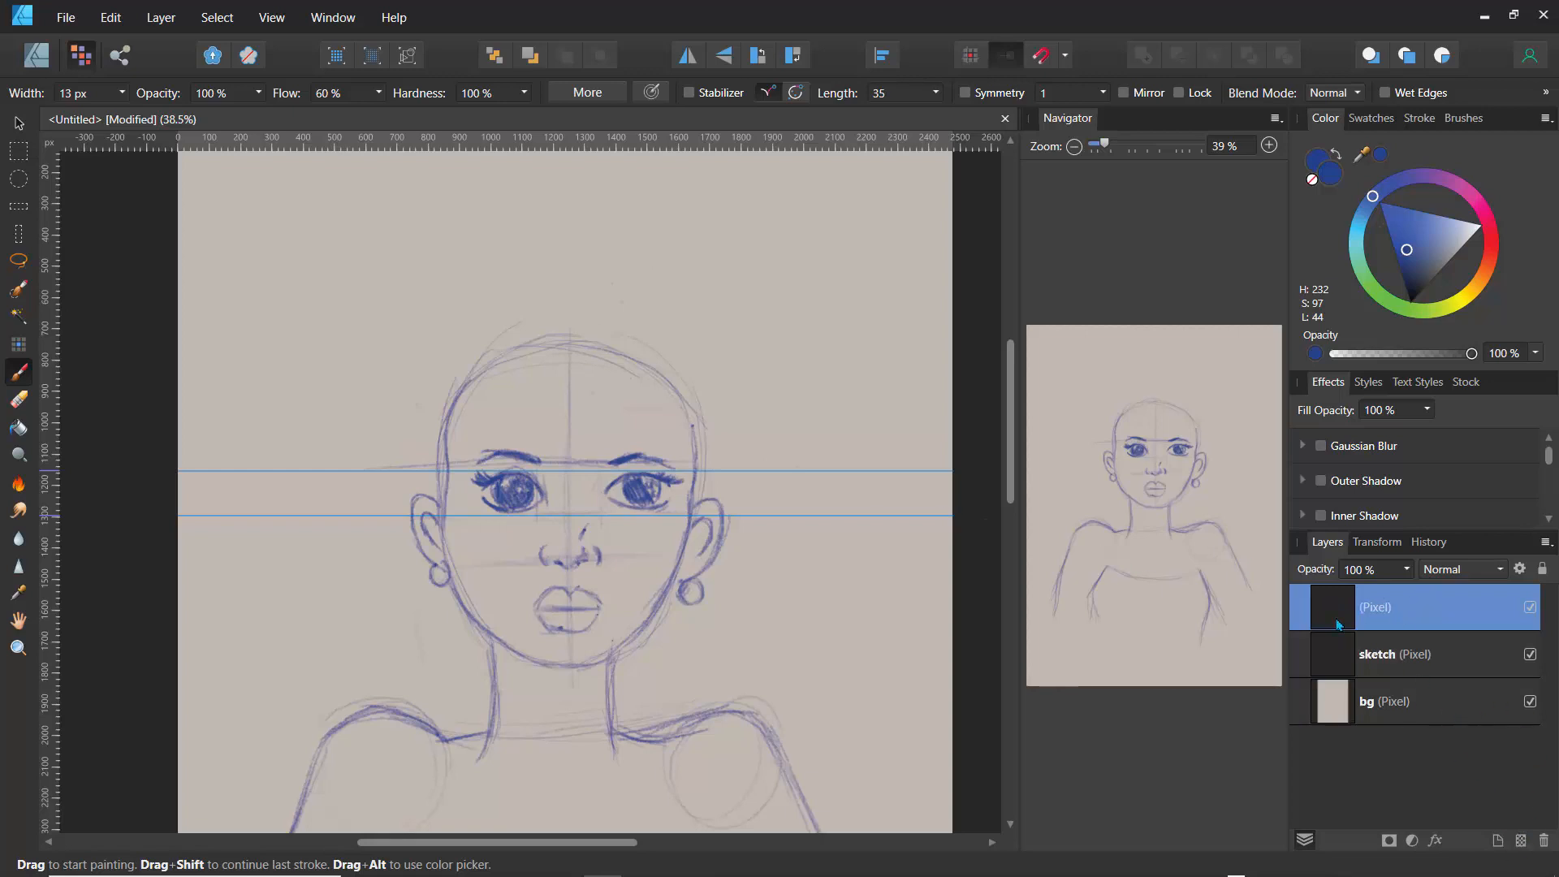
double_click(1382, 612)
text(hair)
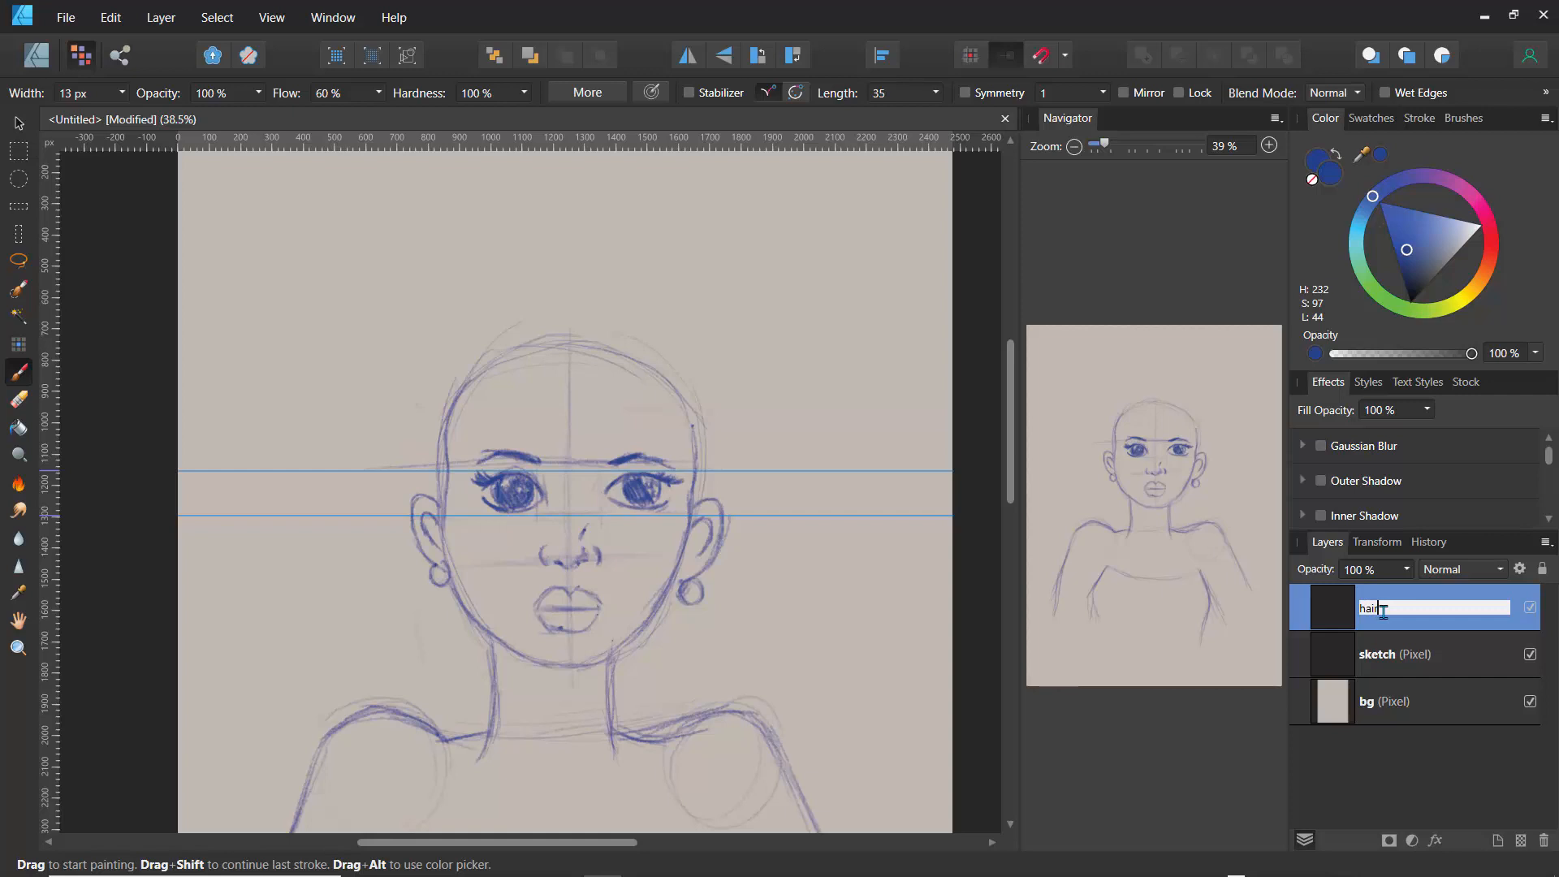
key(Return)
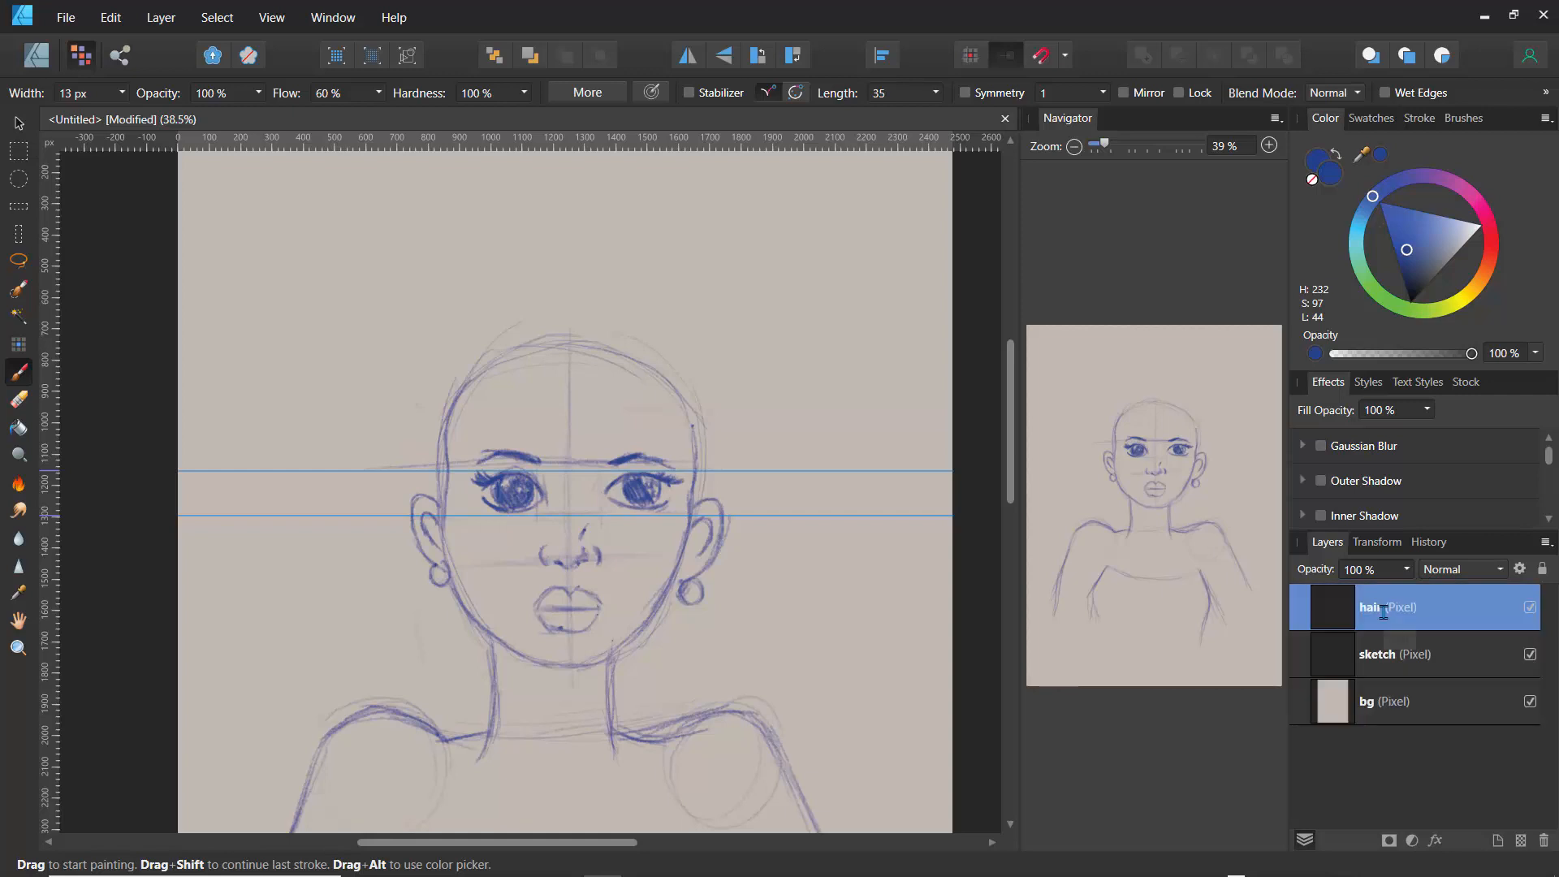
- Lock the sketch layer and, with it still selected, draw a curly hair outline and headband, trying the eraser on stray hair lines
click(1469, 662)
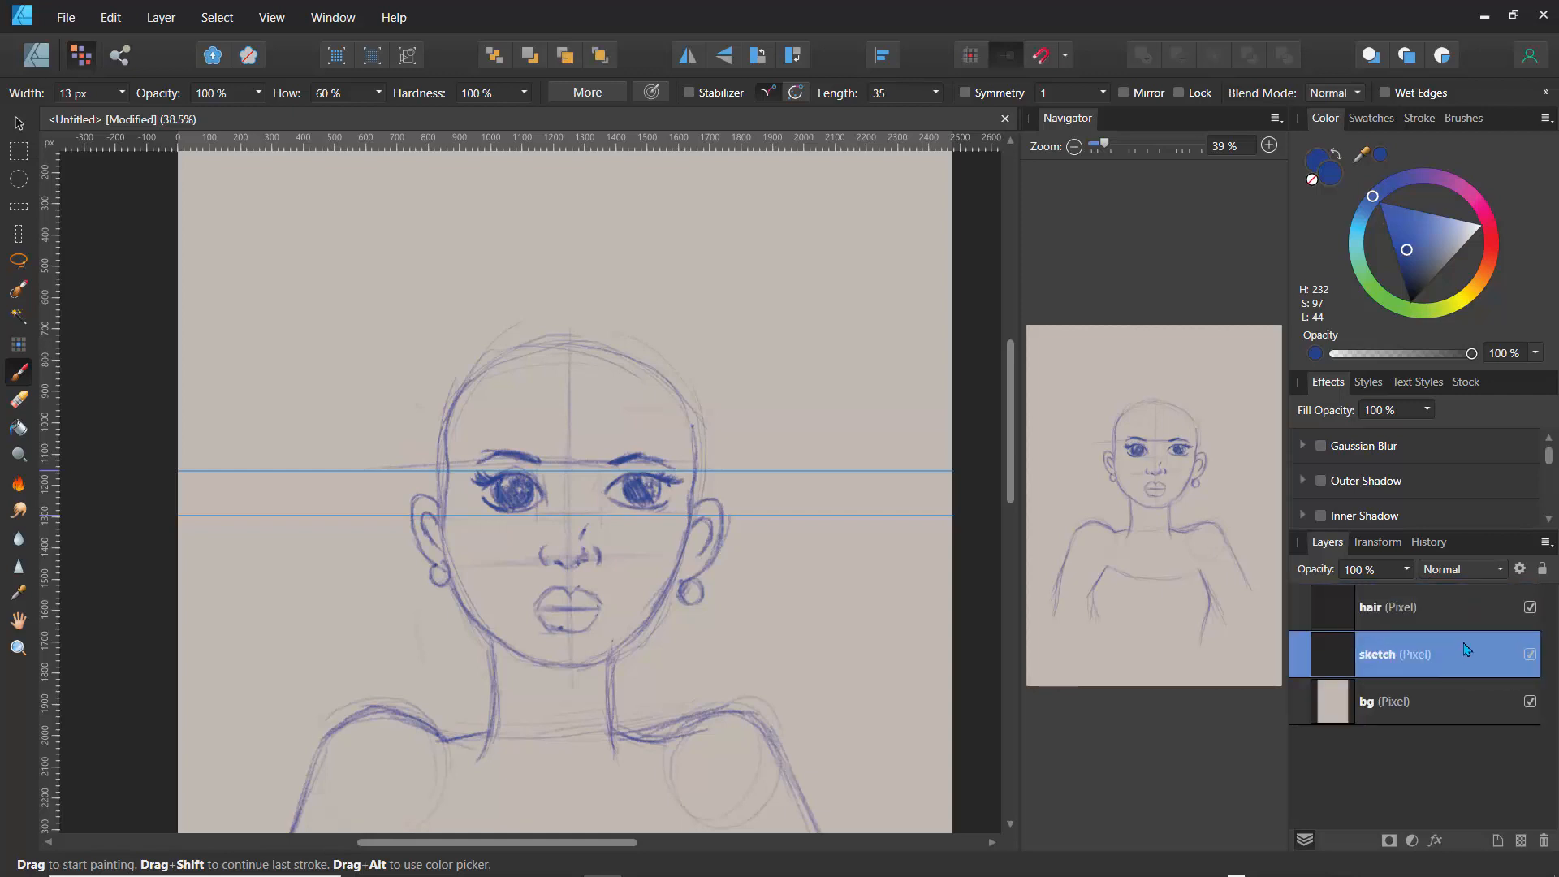
click(1542, 569)
mouse_move(699, 462)
mouse_down()
mouse_move(722, 424)
mouse_move(727, 339)
mouse_move(706, 298)
mouse_move(675, 262)
mouse_move(565, 217)
mouse_move(462, 253)
mouse_move(499, 251)
mouse_move(470, 241)
mouse_move(442, 270)
mouse_move(413, 334)
mouse_move(427, 386)
mouse_move(397, 383)
mouse_move(400, 369)
mouse_move(398, 443)
mouse_up()
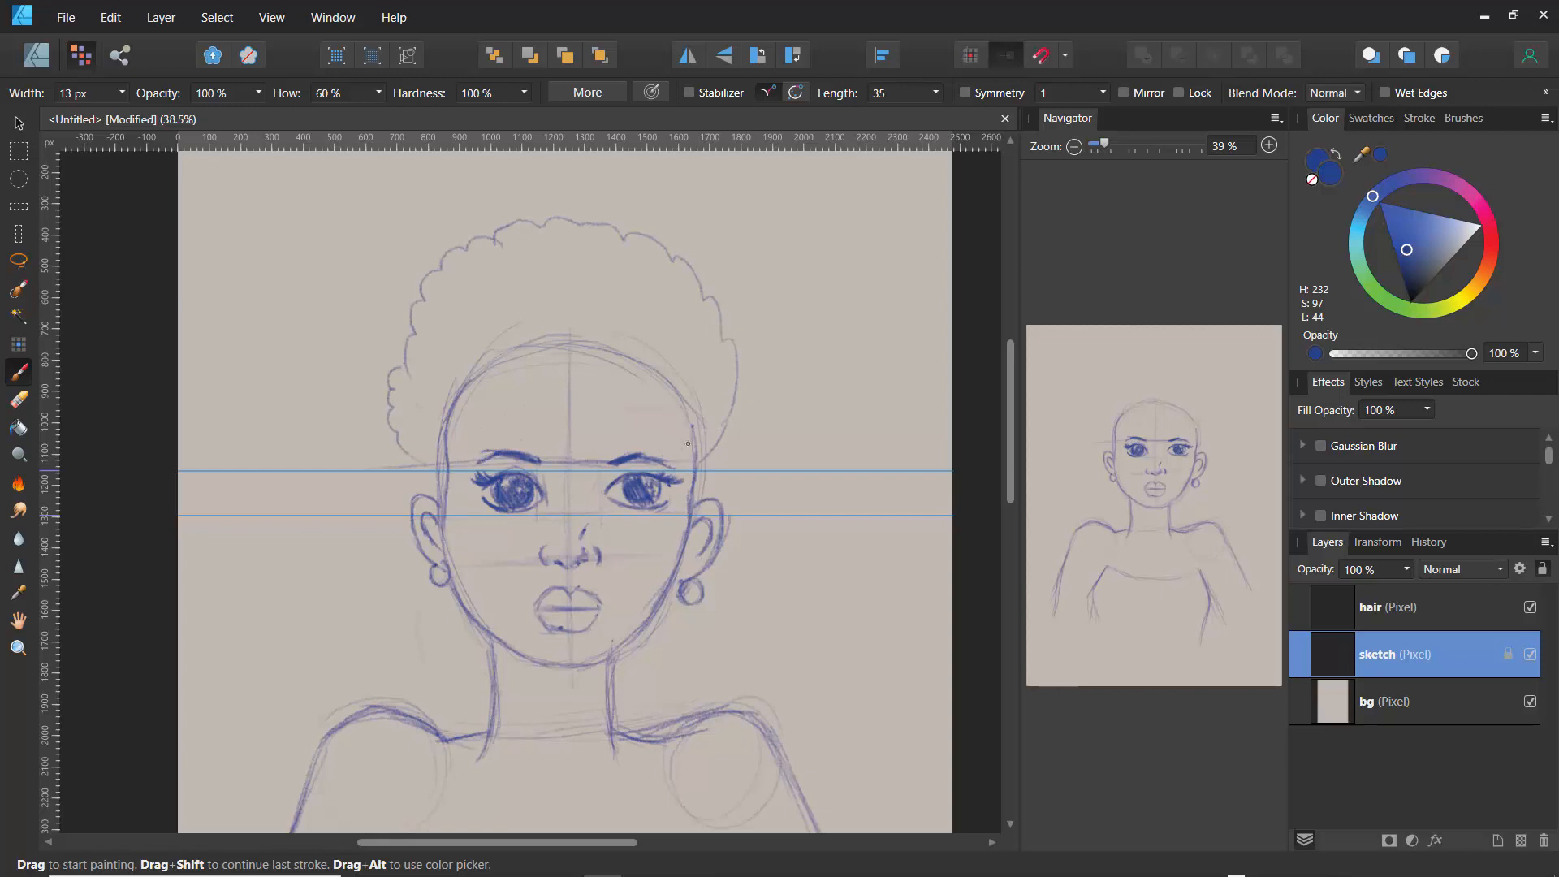
mouse_move(689, 440)
mouse_down()
mouse_move(625, 389)
mouse_move(536, 391)
mouse_move(480, 419)
mouse_up()
mouse_move(696, 438)
mouse_down()
mouse_move(666, 371)
mouse_move(692, 402)
mouse_move(629, 339)
mouse_move(575, 327)
mouse_move(482, 353)
mouse_move(495, 340)
mouse_move(437, 414)
mouse_move(468, 368)
mouse_move(369, 460)
mouse_move(404, 531)
mouse_up()
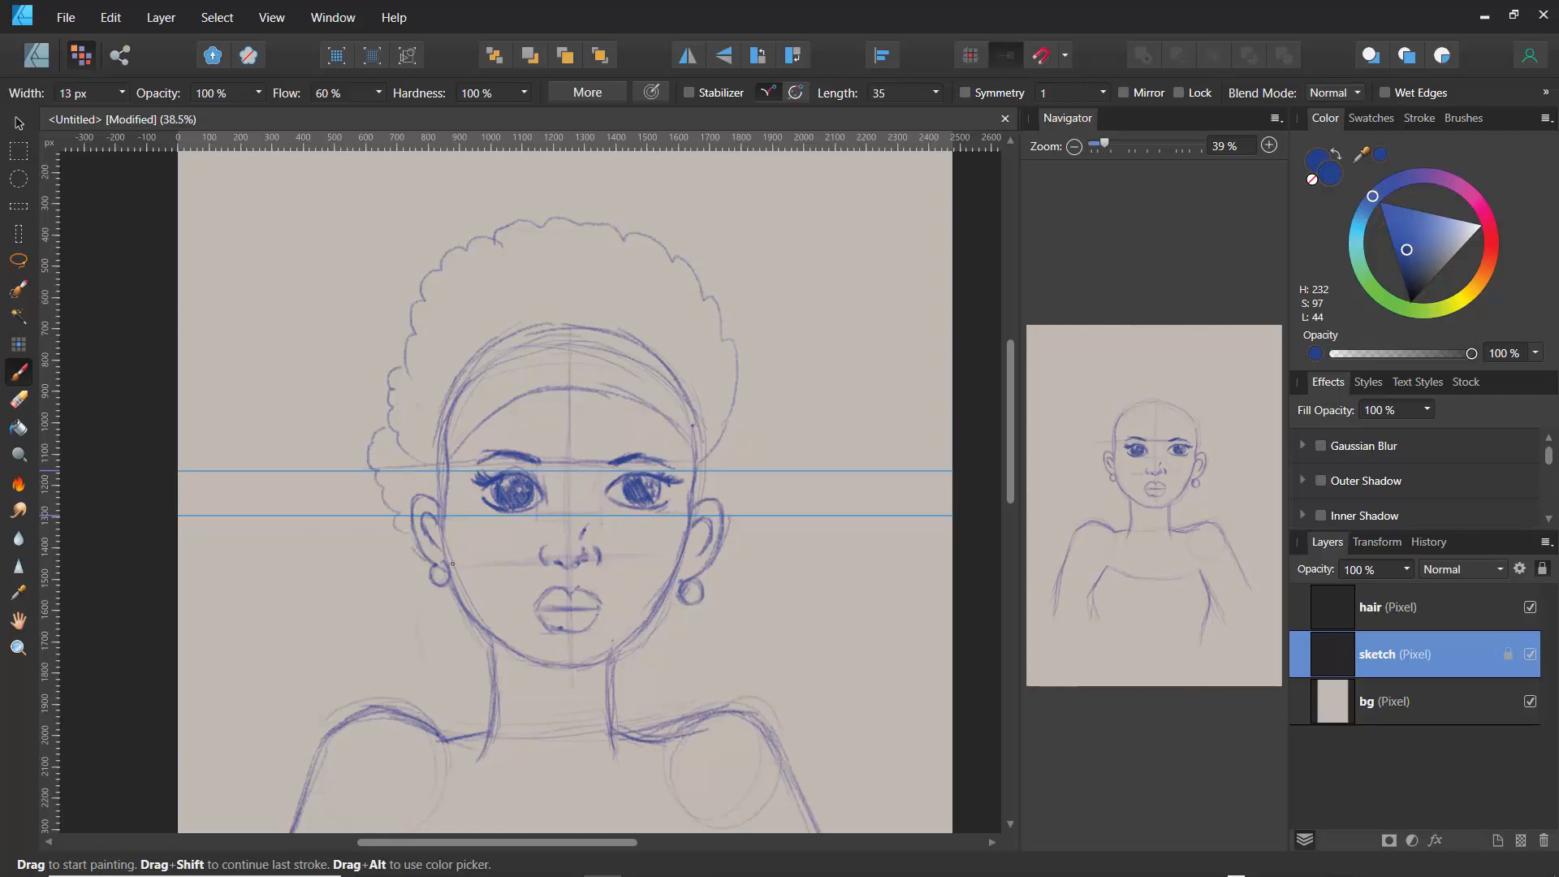
drag(747, 466, 740, 502)
click(19, 400)
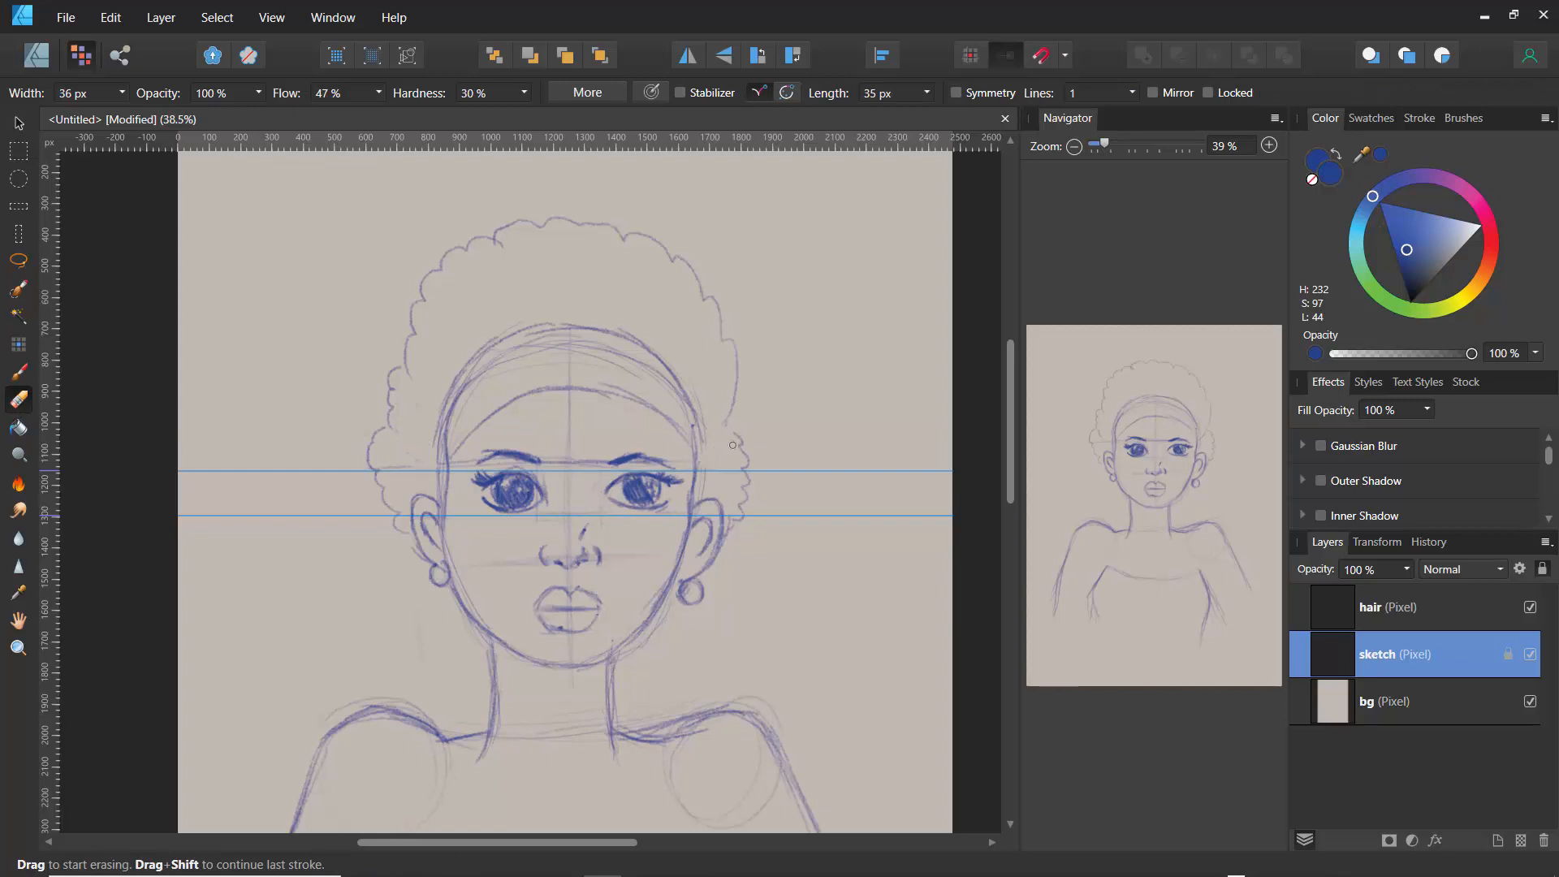
click(19, 371)
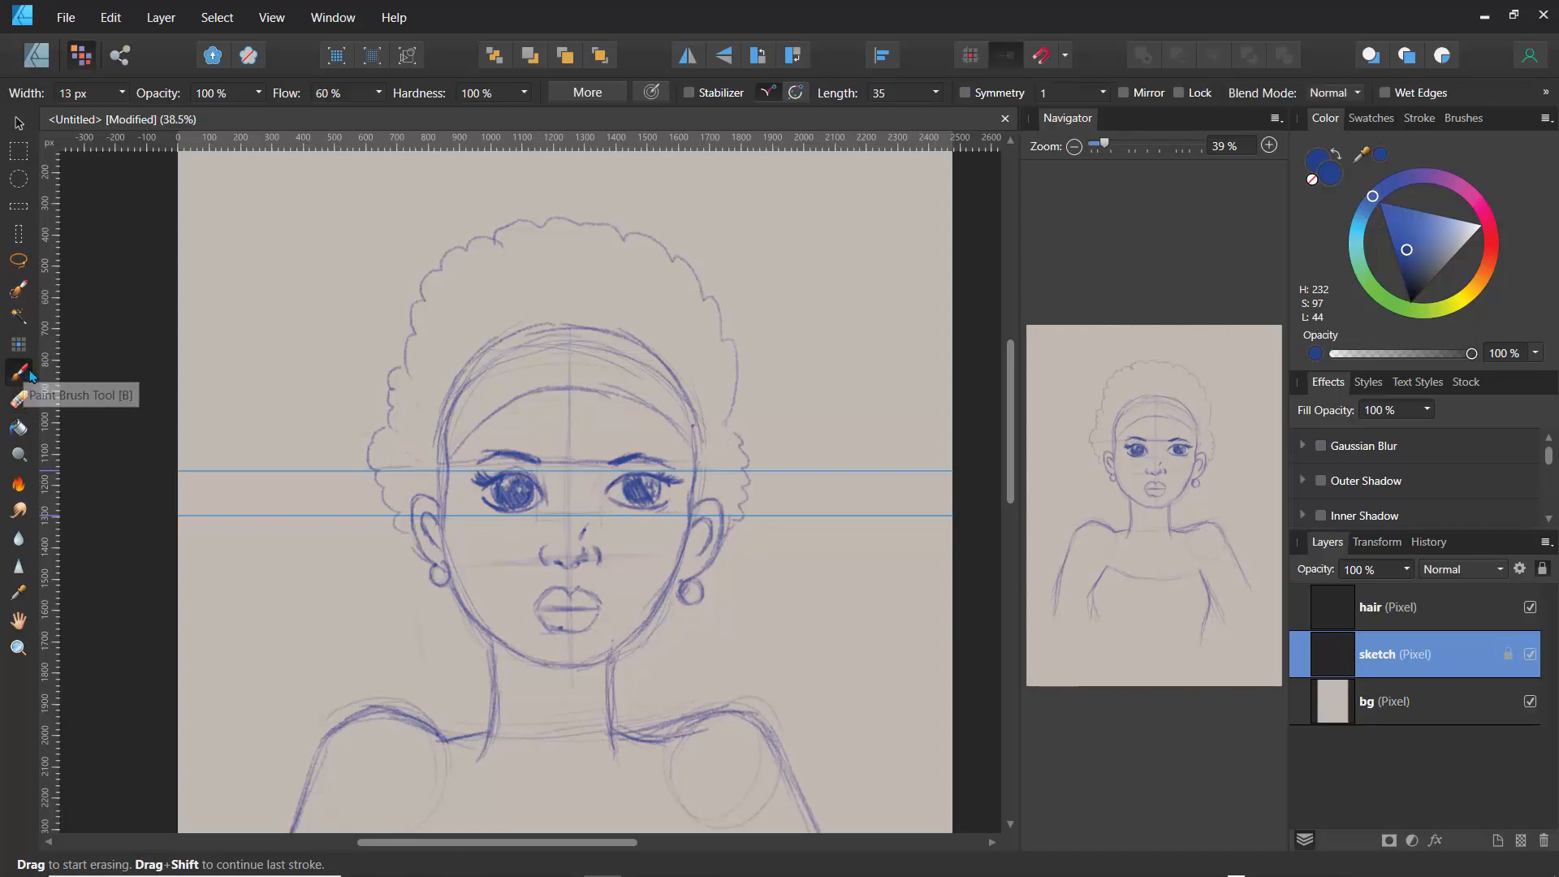
- Add another pixel layer, lock the hair layer, and toggle layer visibility to find which layer holds the hair strokes
click(1391, 622)
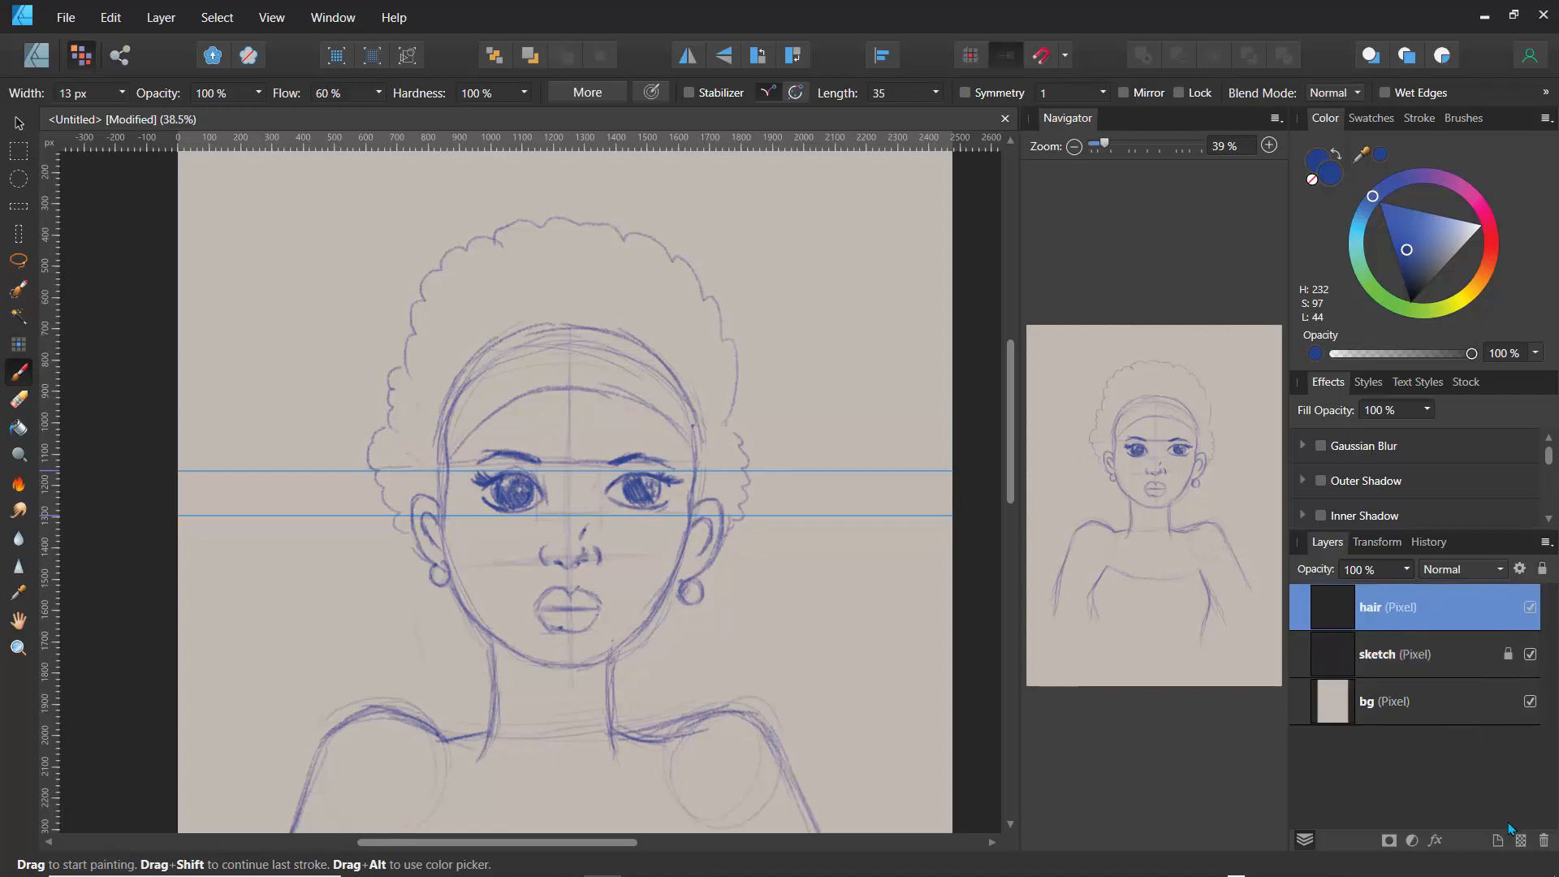
click(1520, 840)
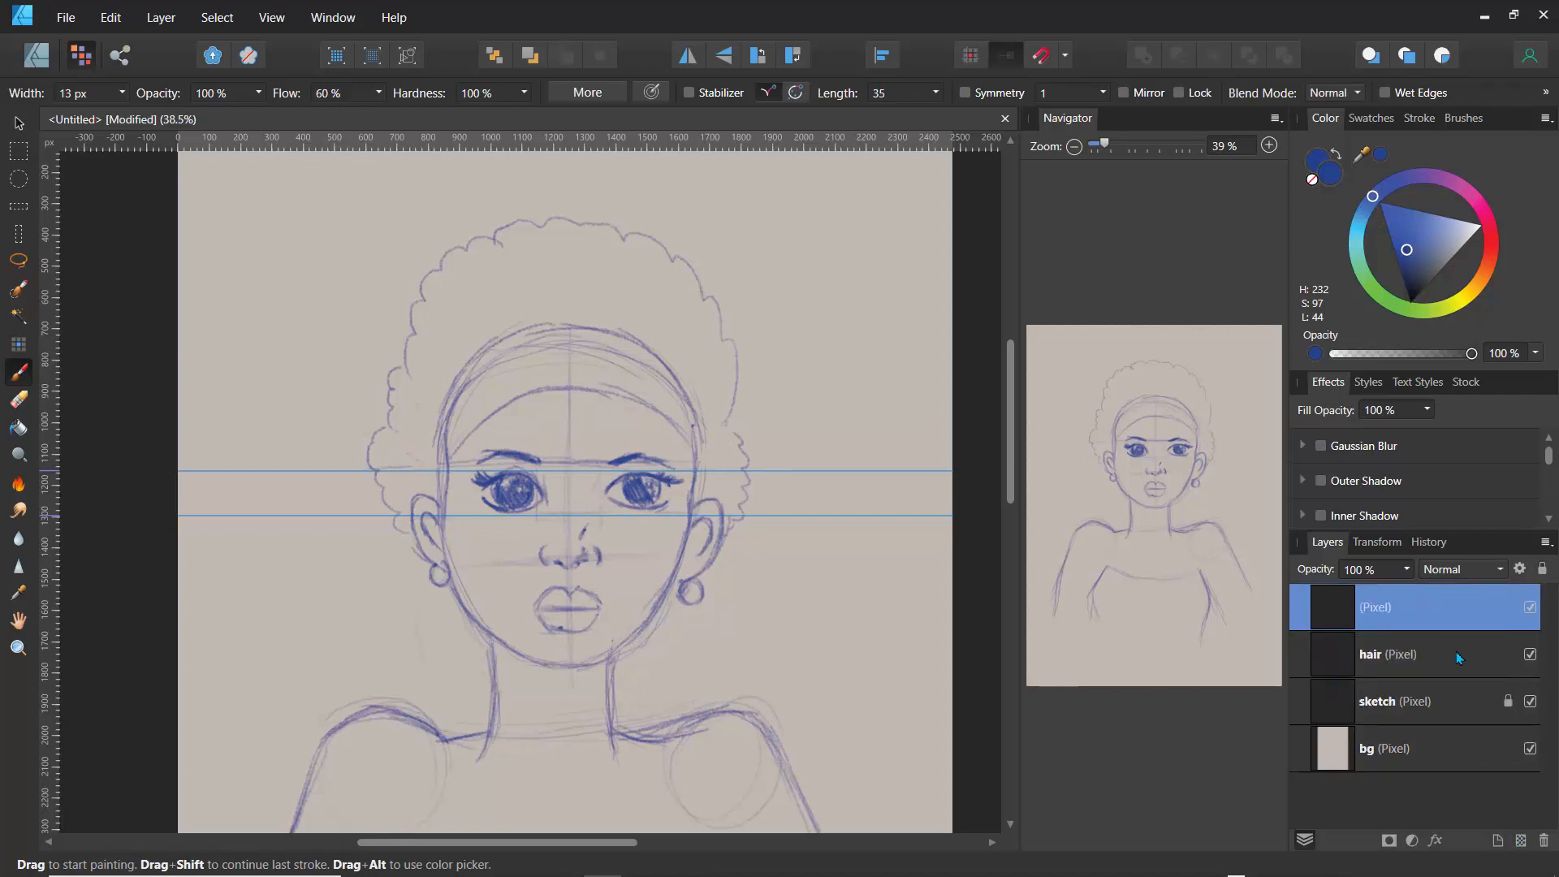
click(1529, 654)
click(1414, 664)
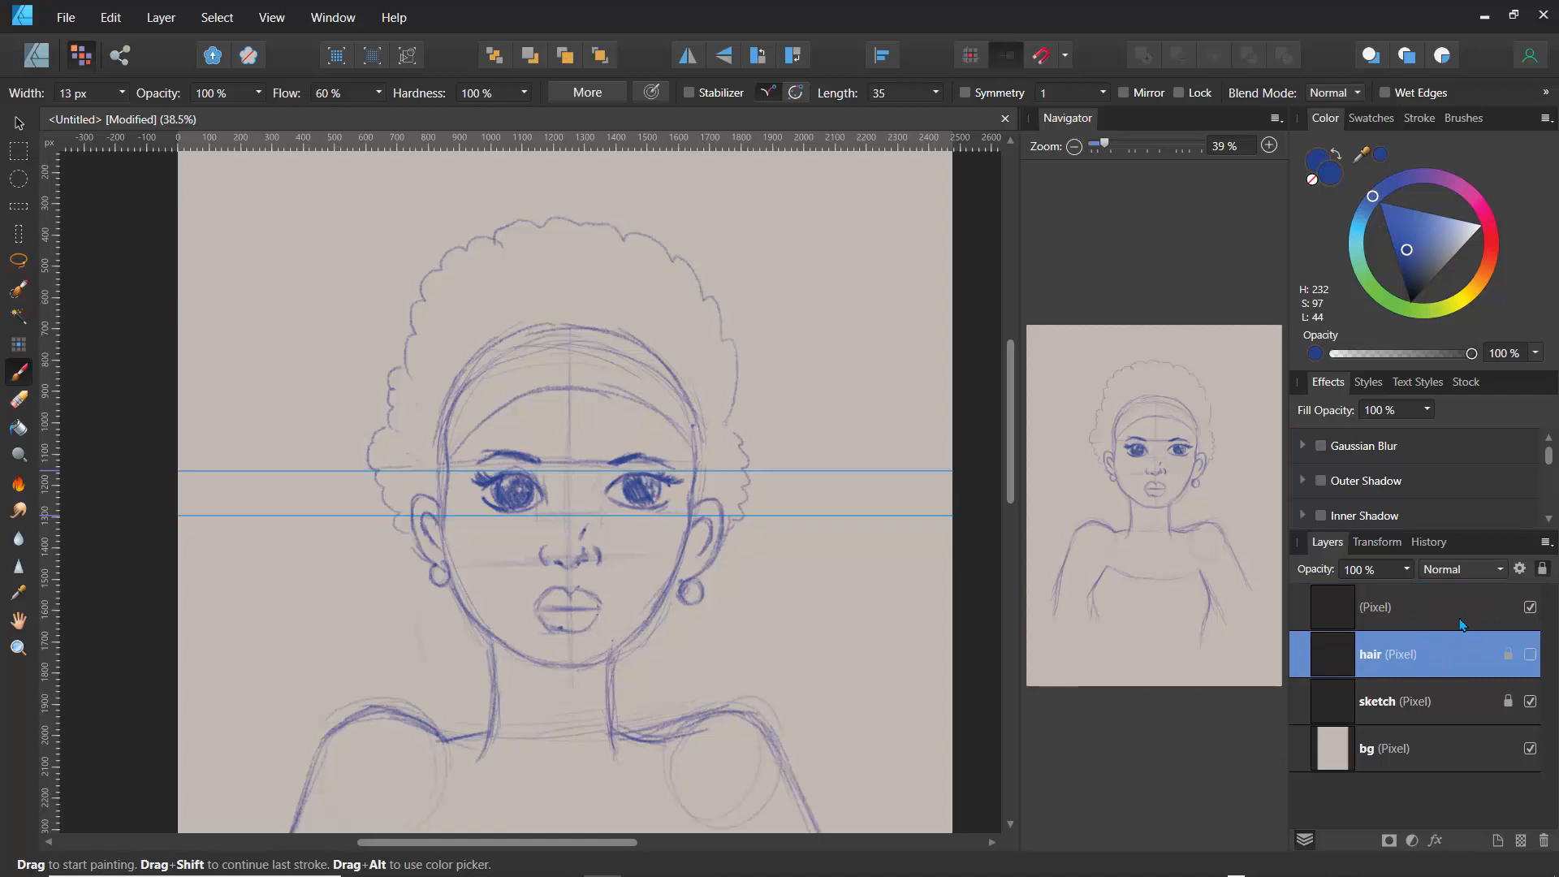
click(1529, 607)
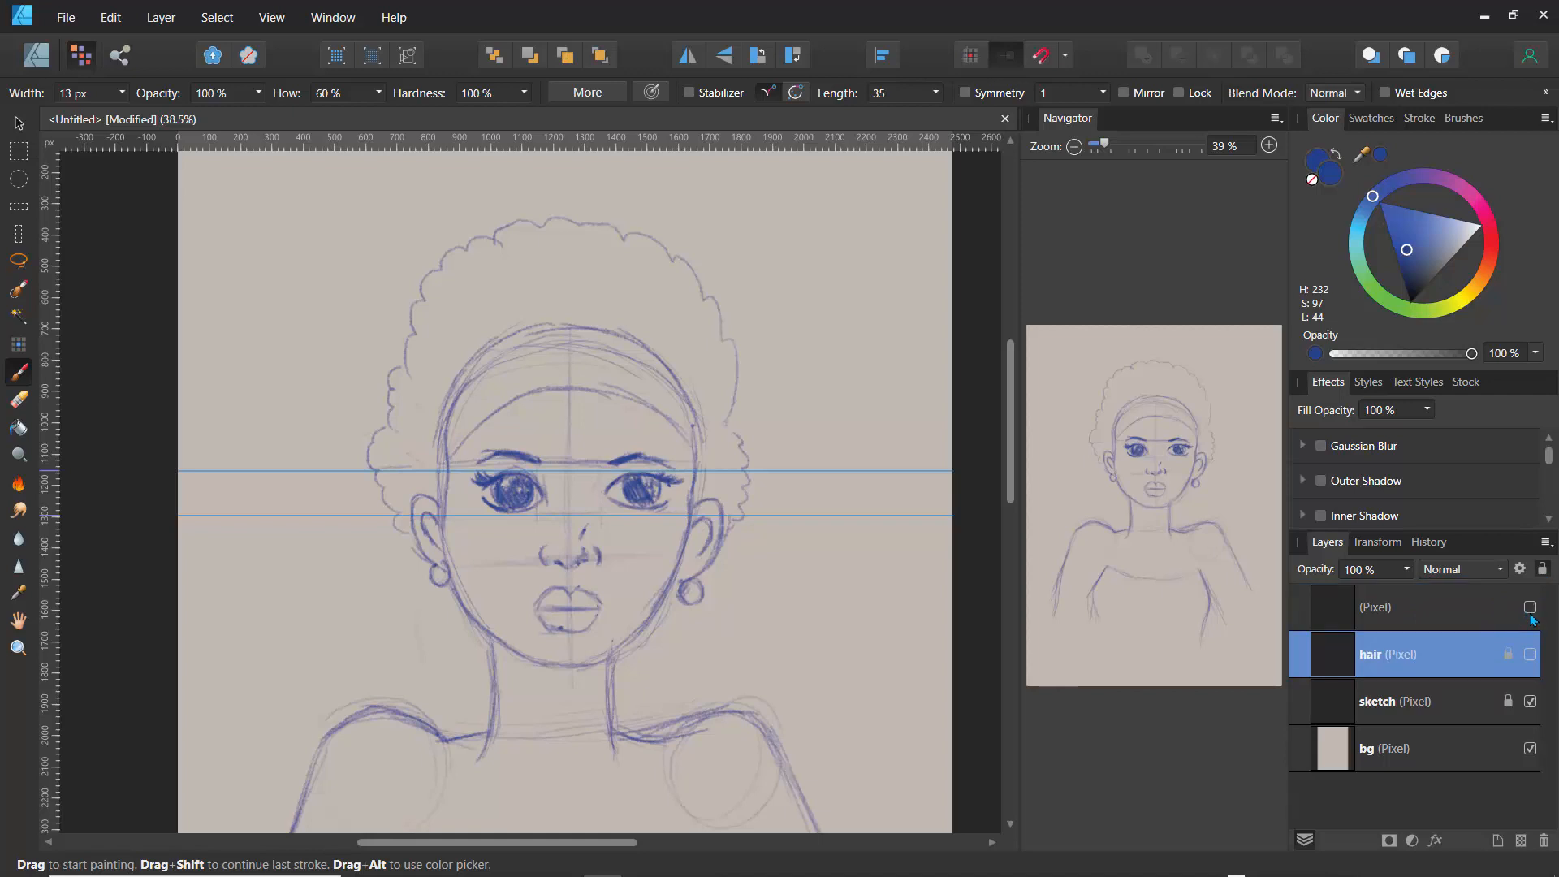
click(1531, 701)
click(1531, 701)
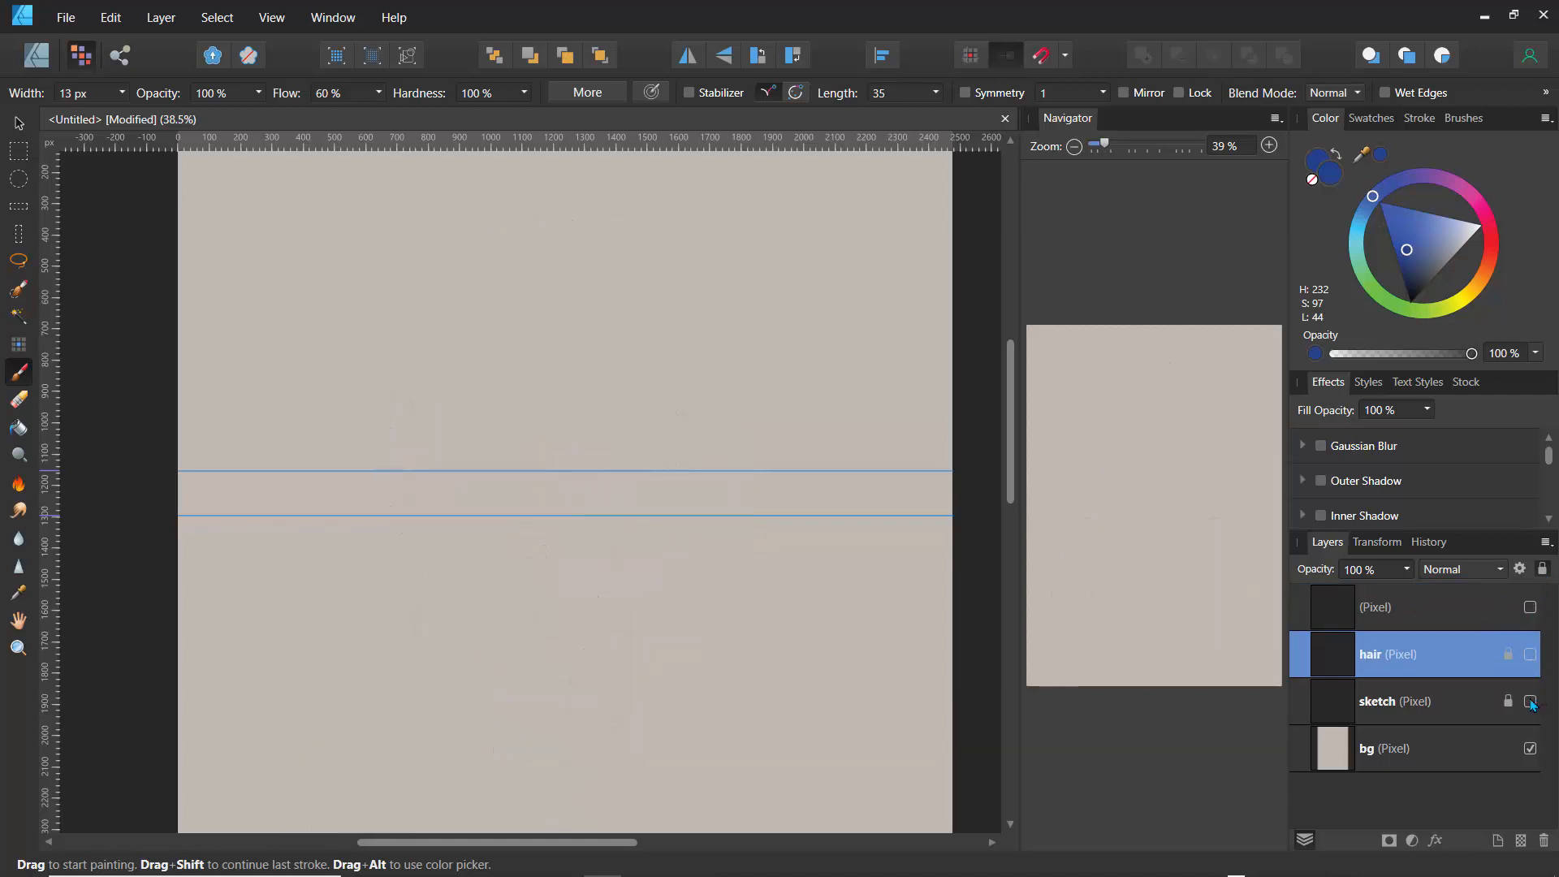
click(1388, 715)
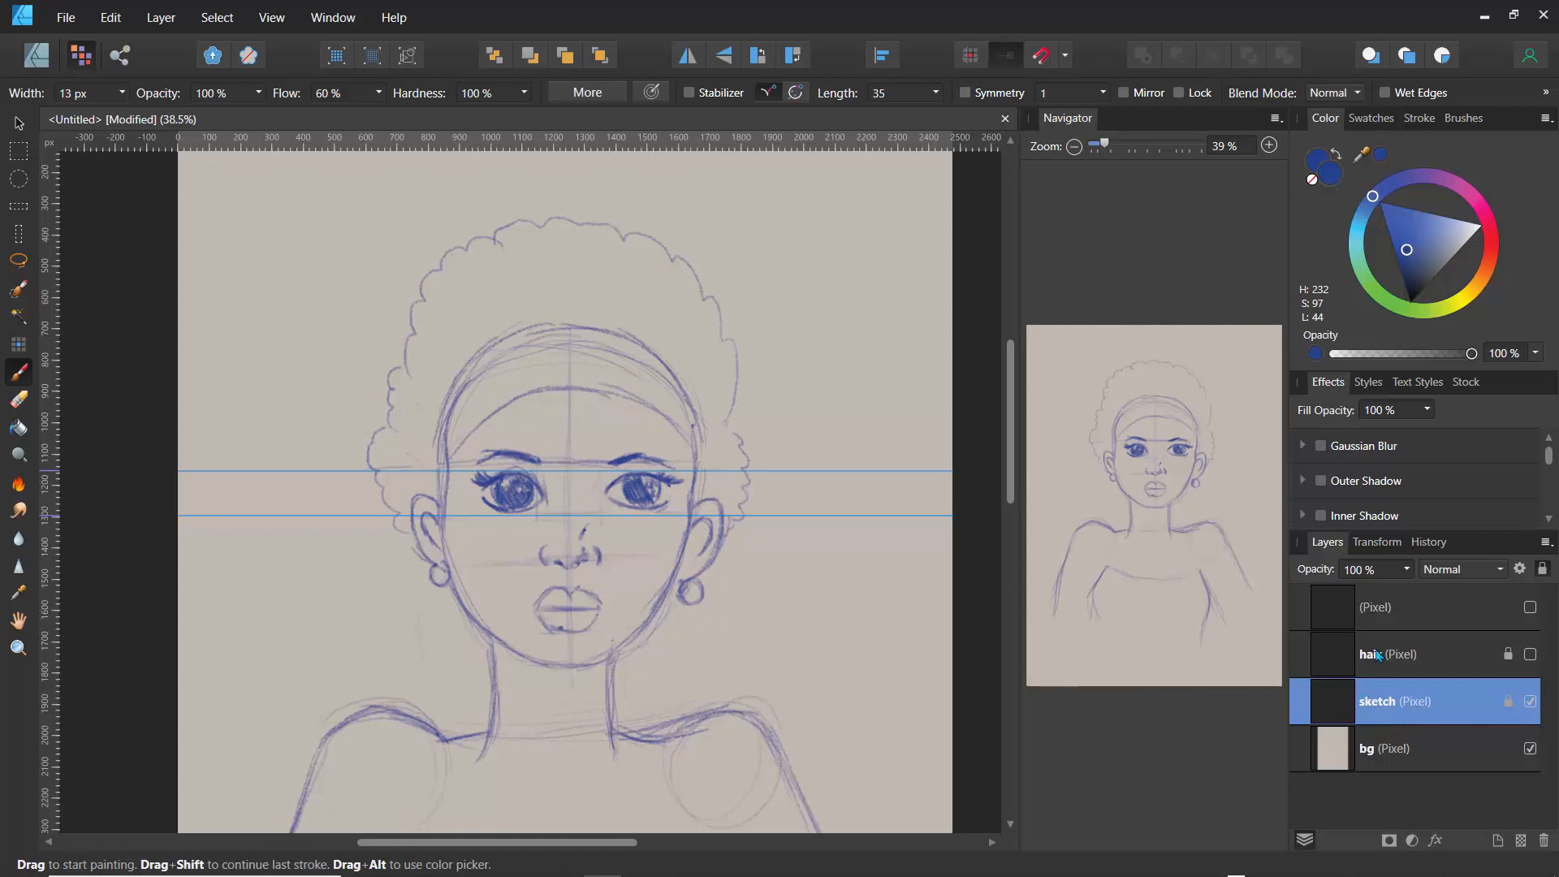
- Revert the document history to the selection change just after the hair layer was named, removing the misplaced hair strokes
click(1428, 542)
click(1344, 689)
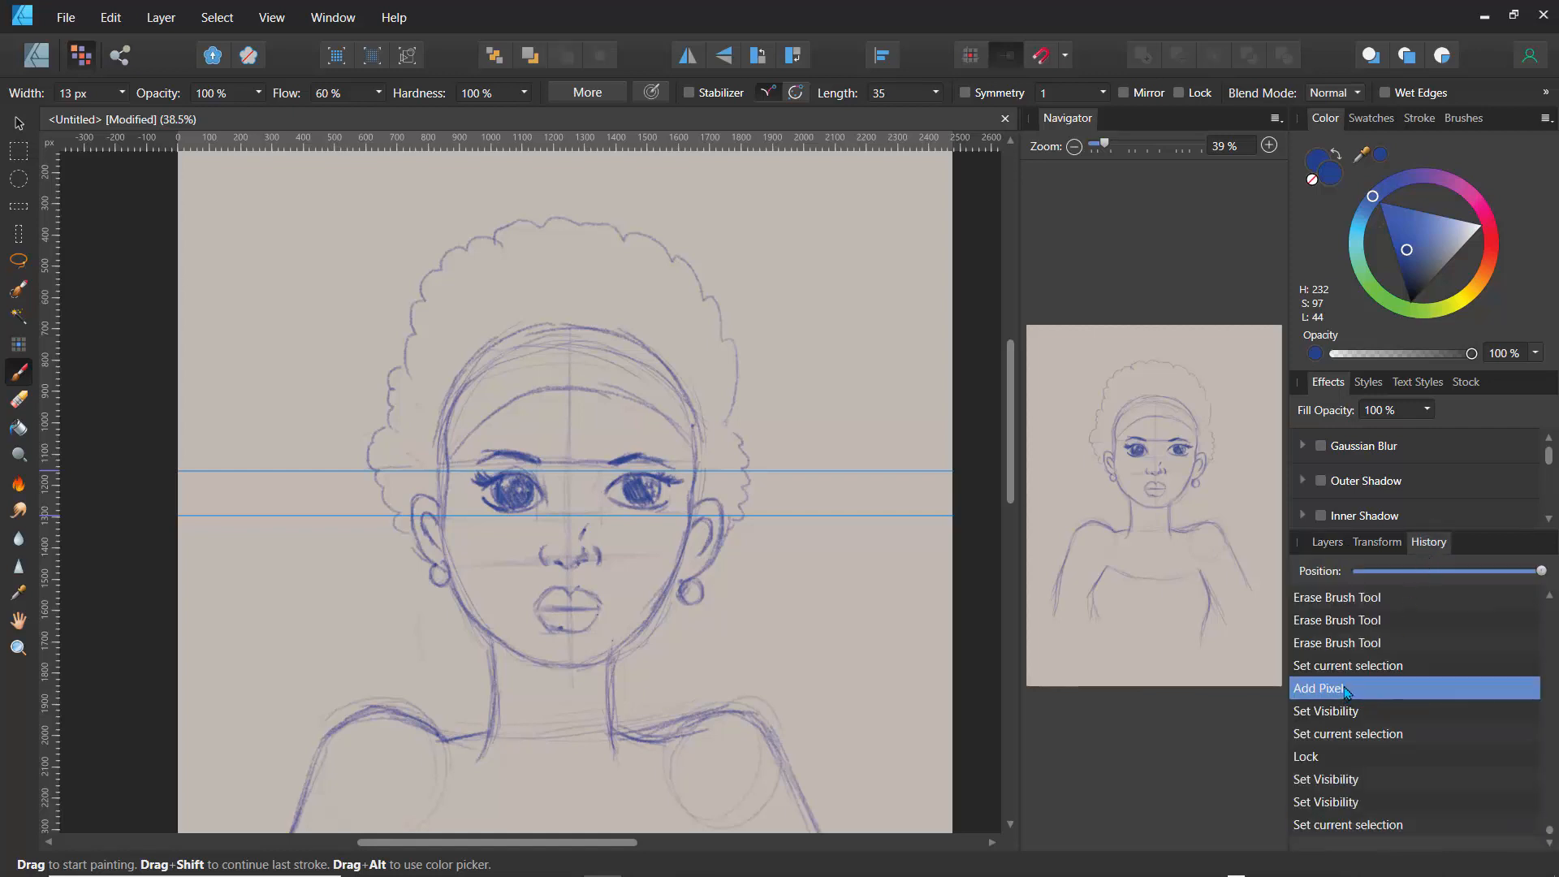
click(1345, 668)
click(1341, 626)
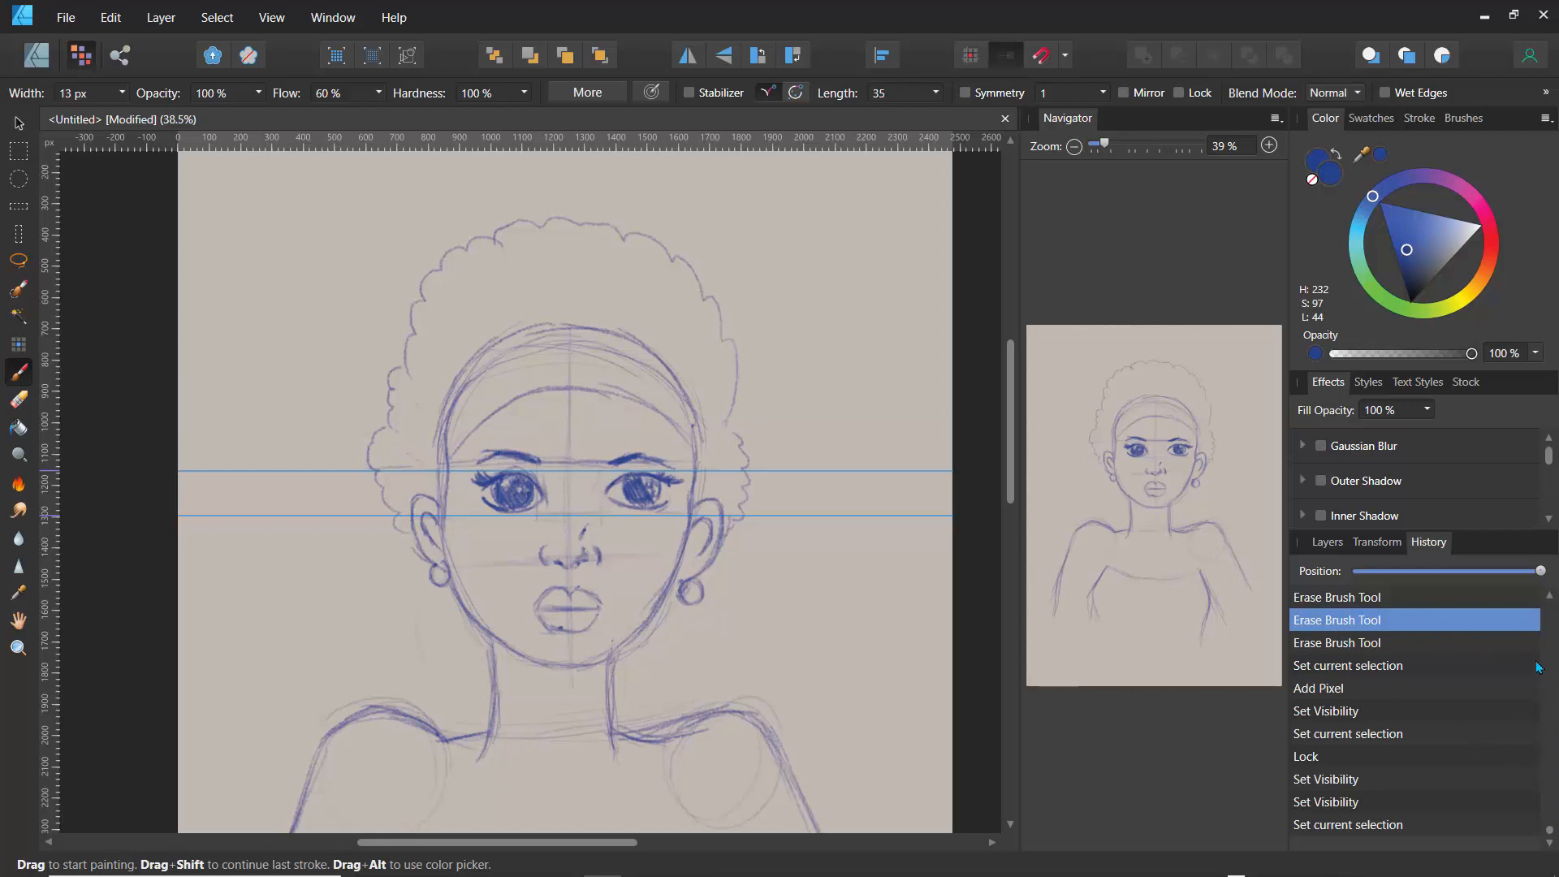
scroll(1548, 604, up, 5)
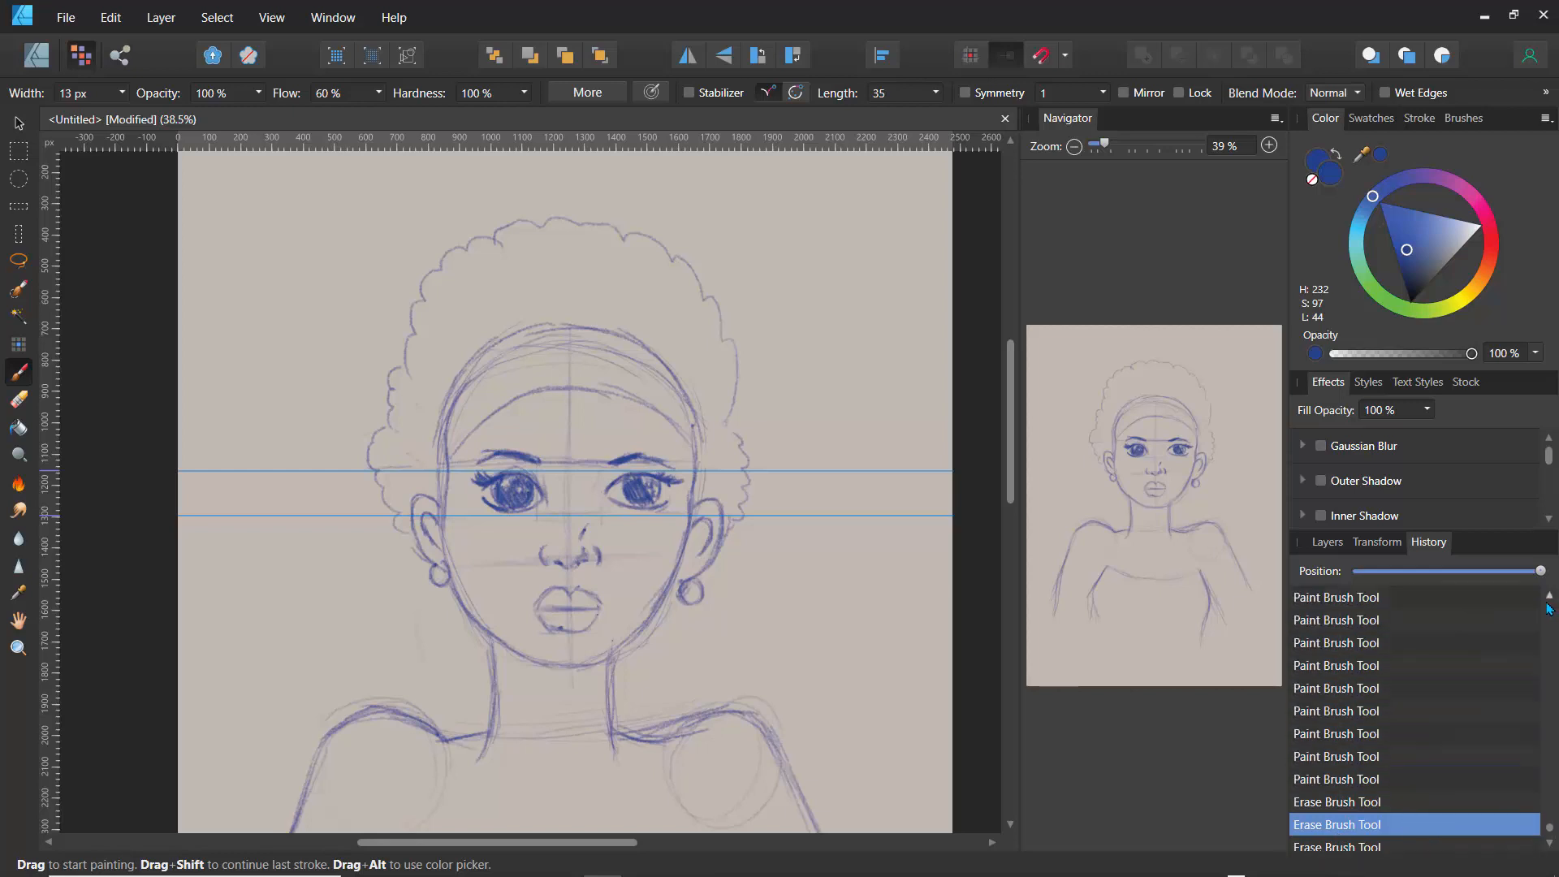
scroll(1548, 608, up, 2)
click(1377, 600)
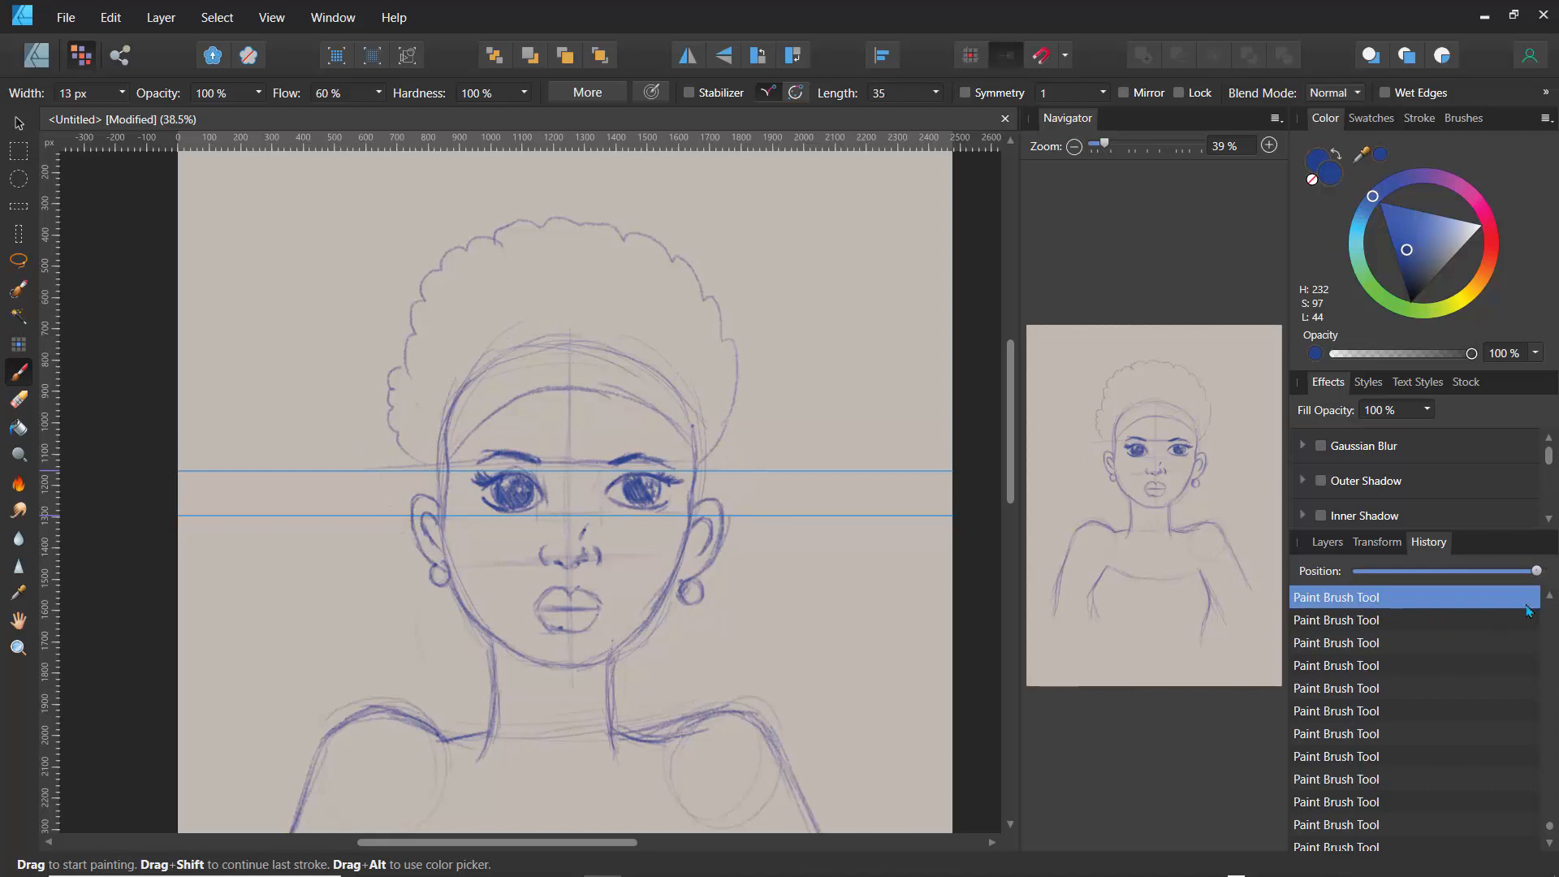
click(1548, 596)
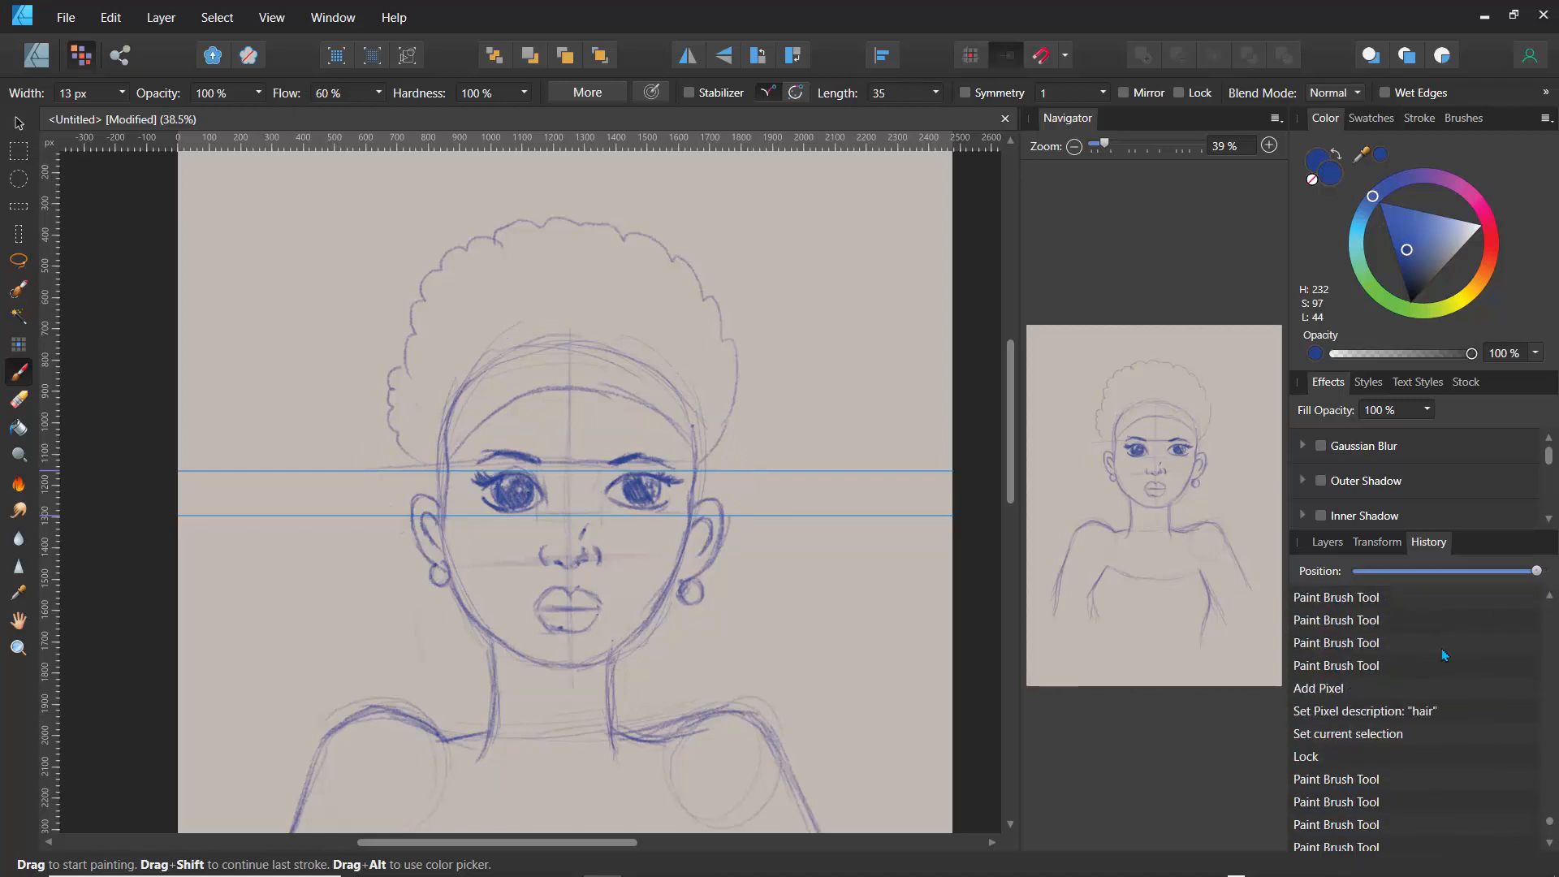
click(1336, 735)
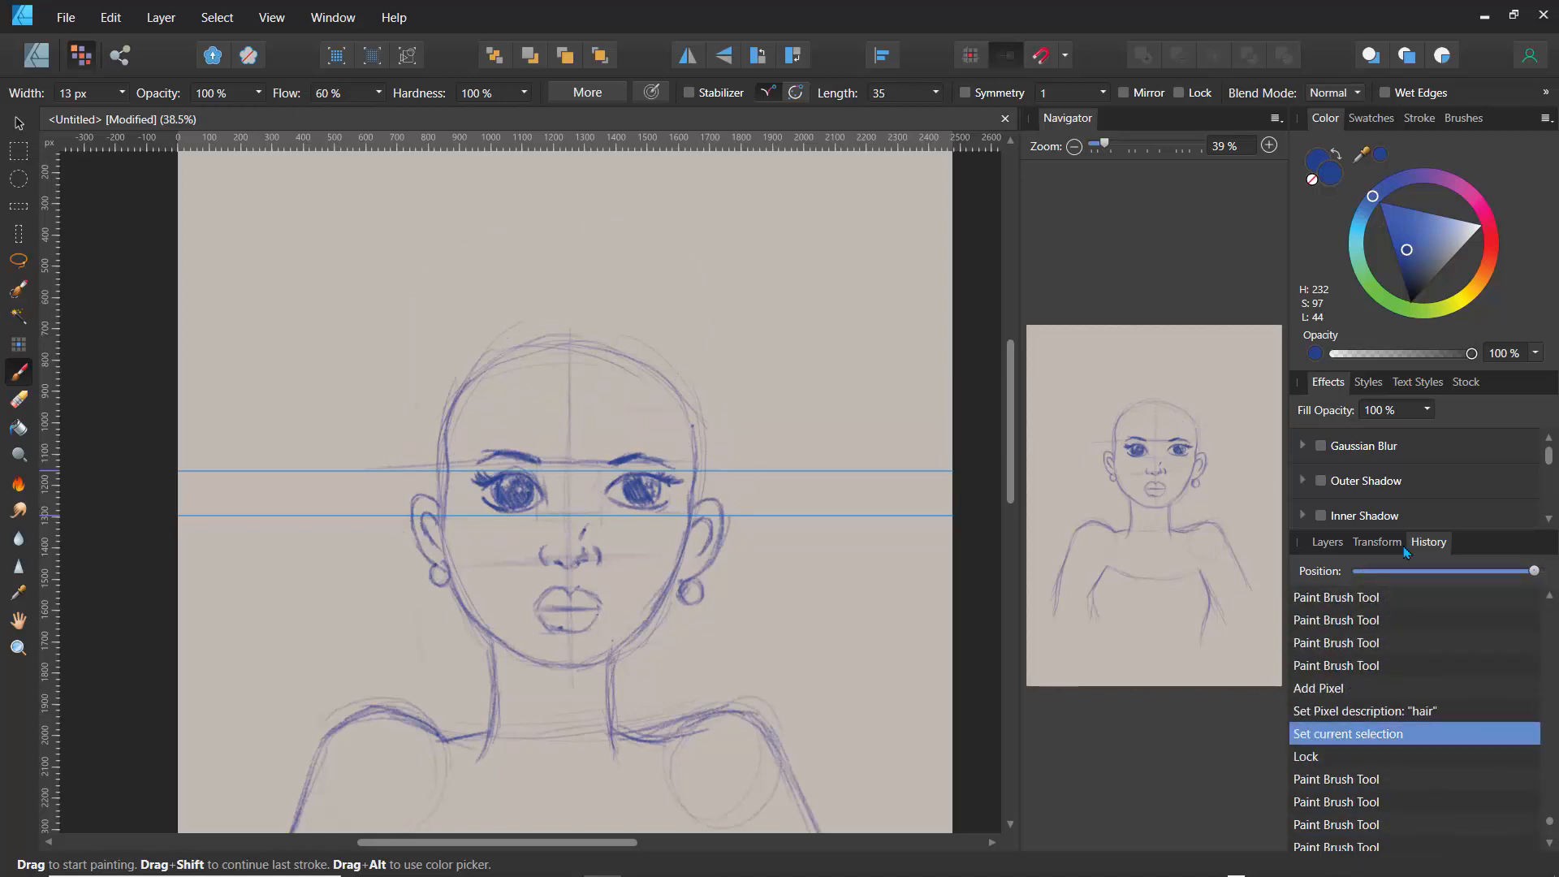
click(1340, 543)
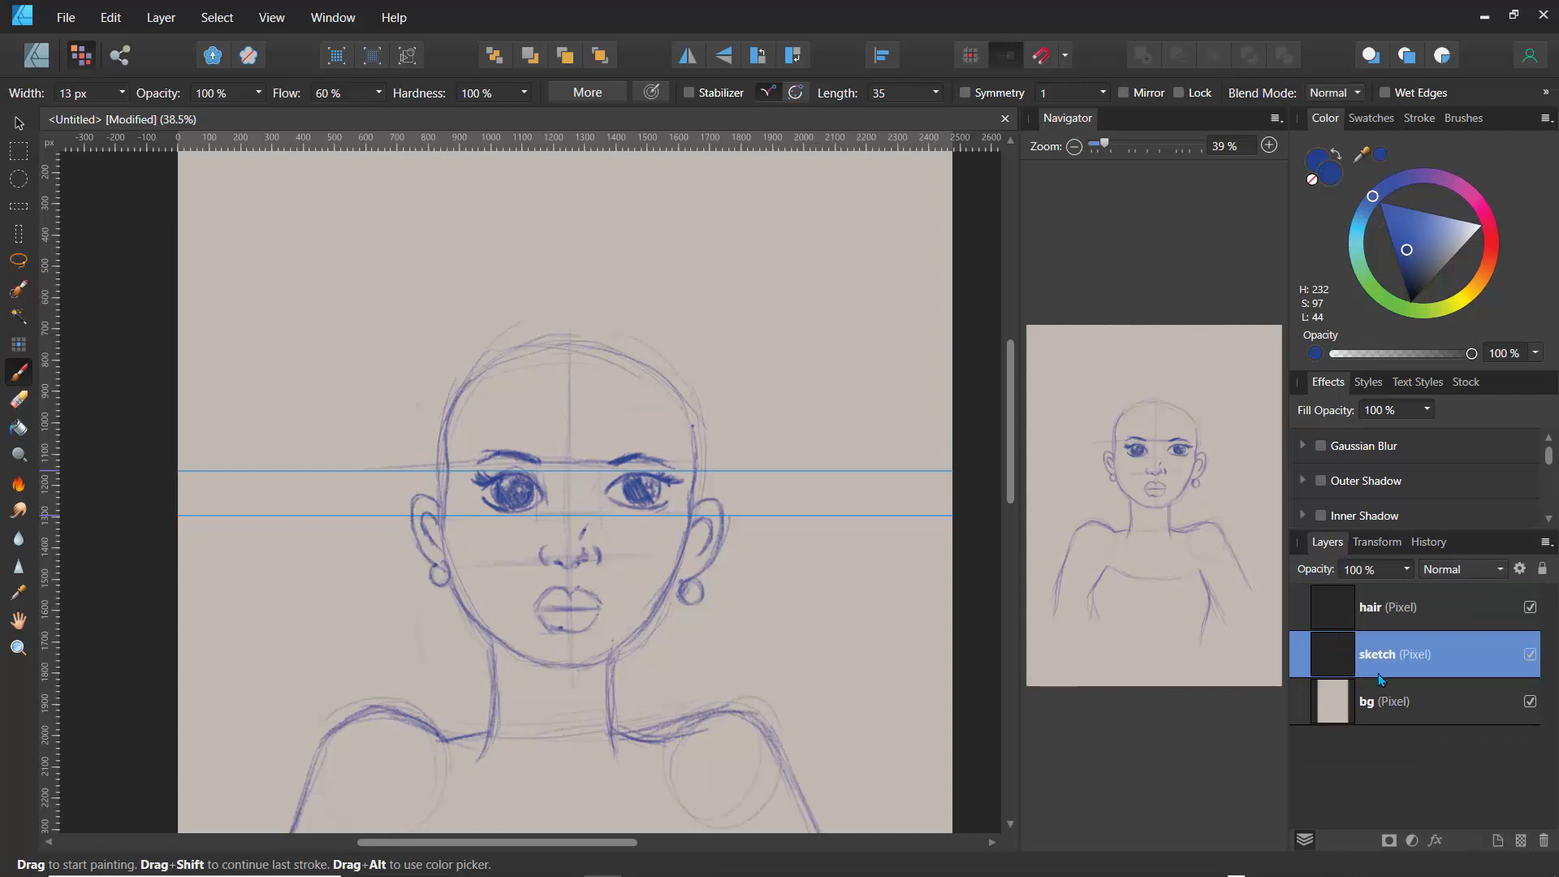
- Lock the sketch and bg layers
click(1386, 615)
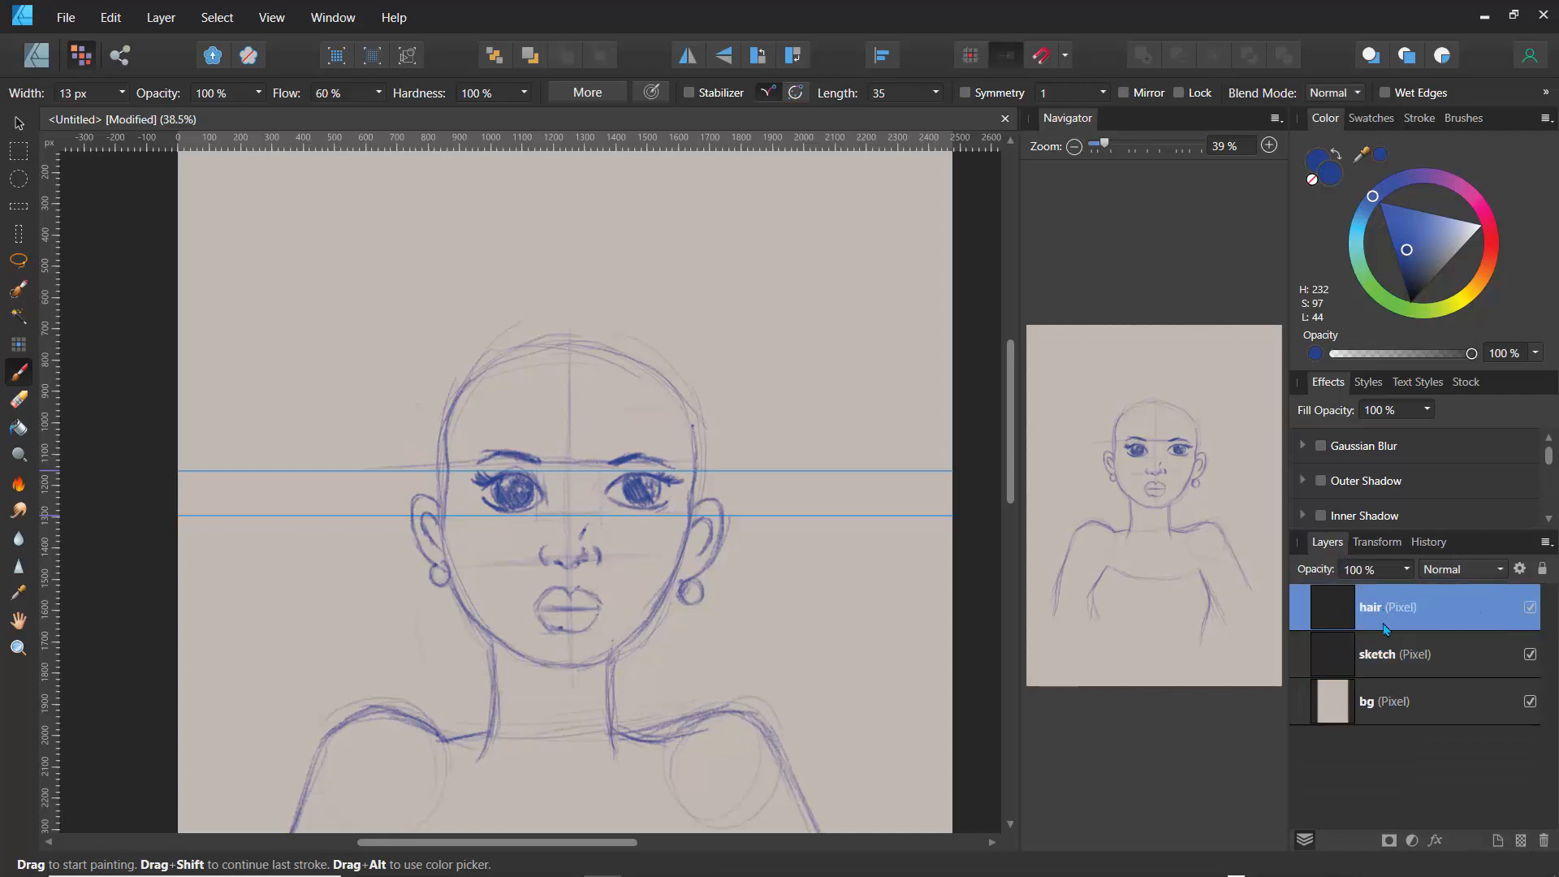
click(1409, 657)
click(1541, 570)
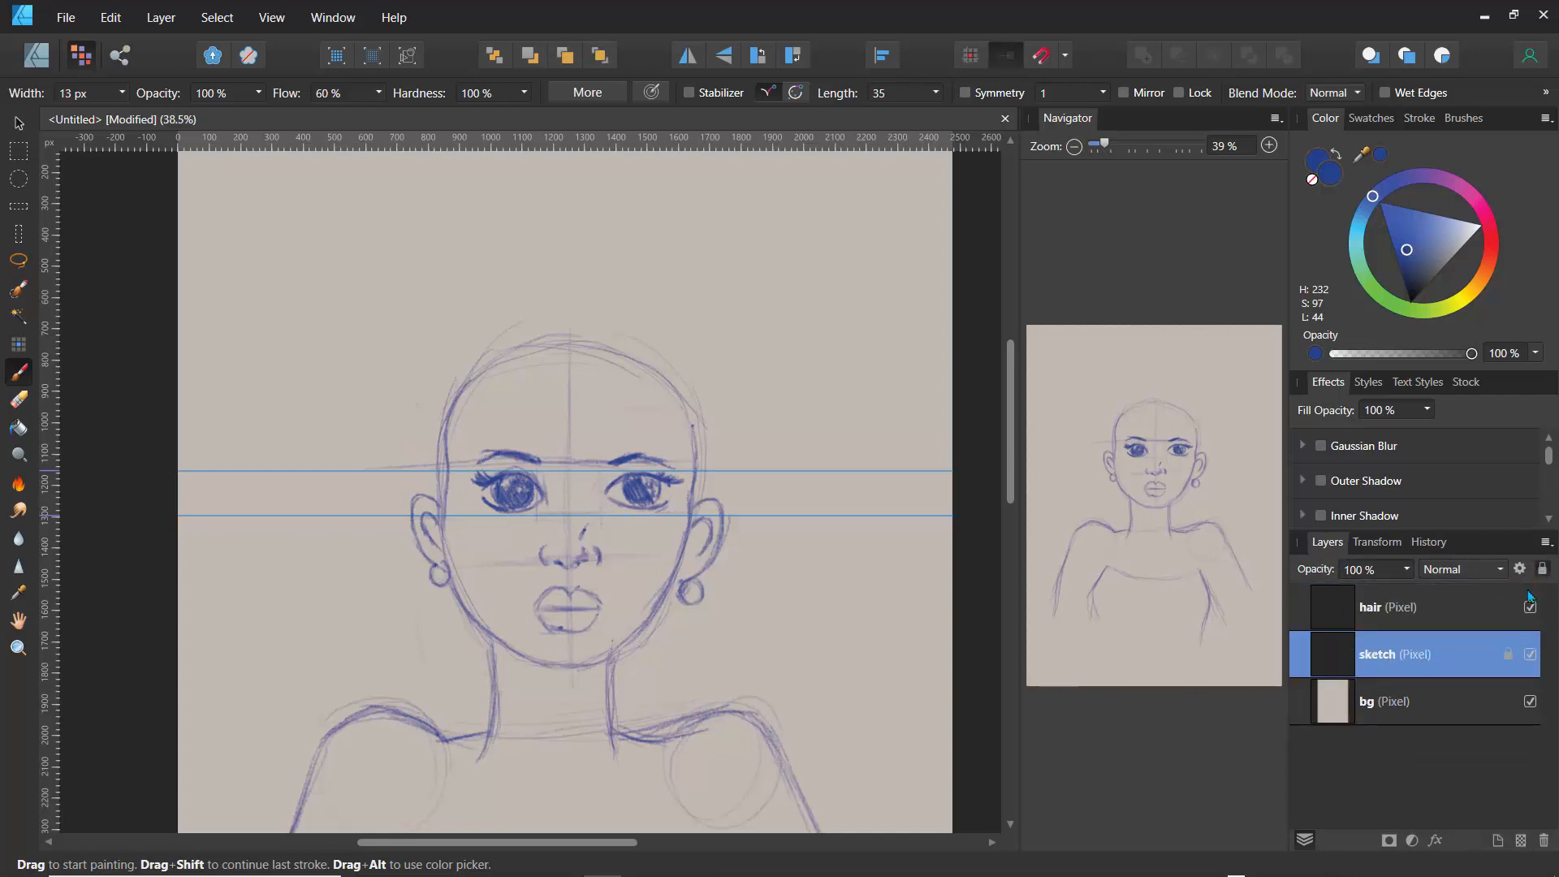
click(1466, 708)
click(1542, 570)
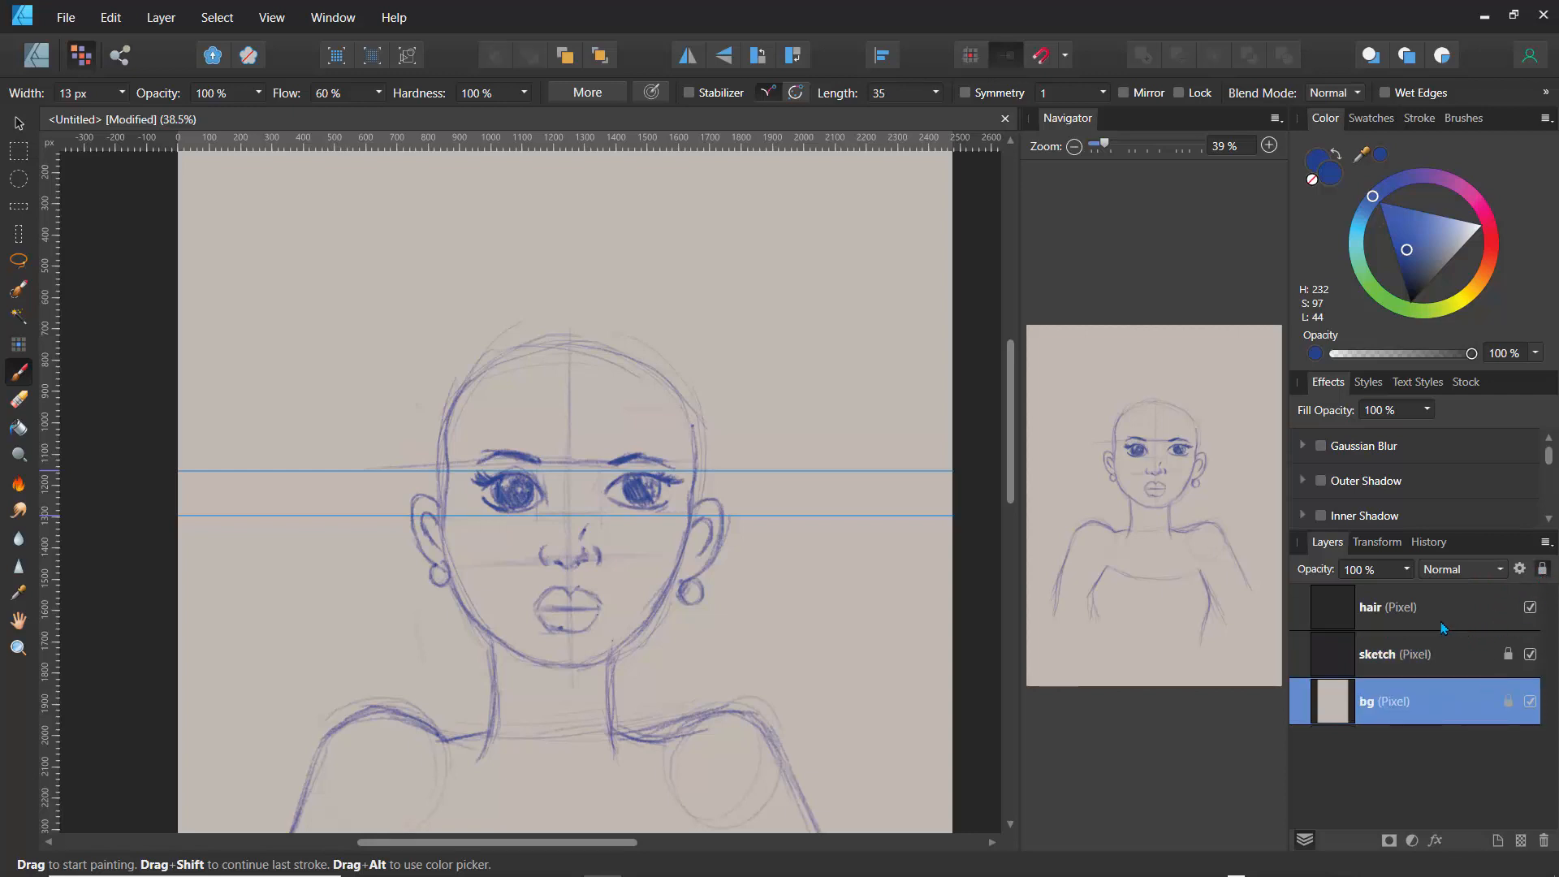
- Draw a wide, rounded curly hair outline around the head on the hair layer, from ear to ear
click(1421, 630)
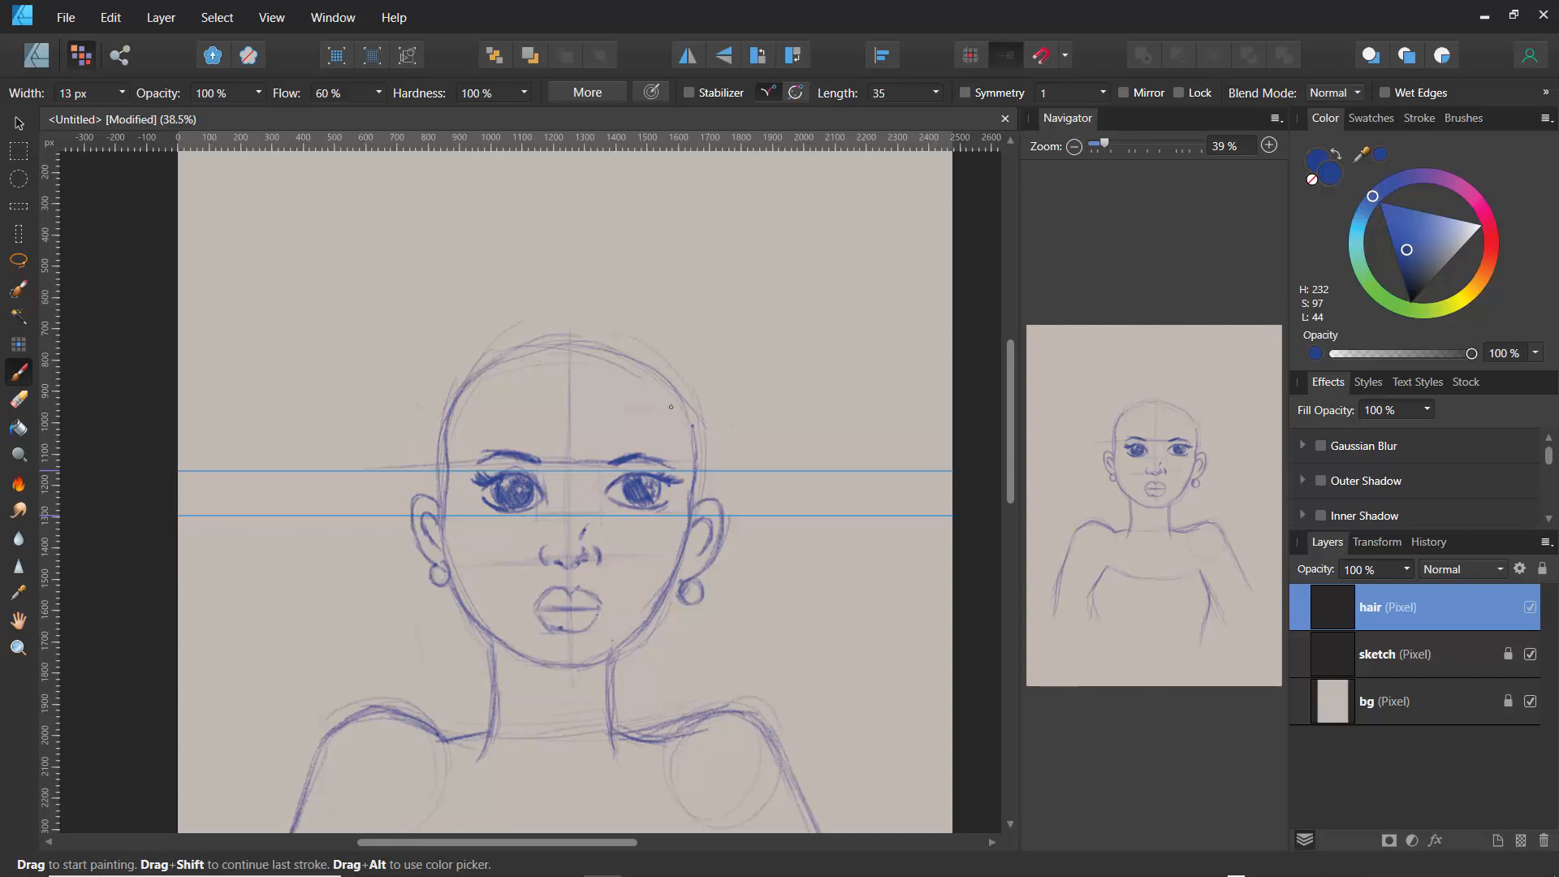
mouse_move(731, 511)
mouse_down()
mouse_move(779, 421)
mouse_move(769, 370)
mouse_up()
mouse_move(757, 309)
mouse_down()
mouse_move(699, 235)
mouse_move(600, 212)
mouse_move(525, 216)
mouse_move(438, 249)
mouse_move(398, 304)
mouse_move(387, 383)
mouse_move(400, 397)
mouse_move(366, 397)
mouse_move(387, 388)
mouse_move(394, 459)
mouse_up()
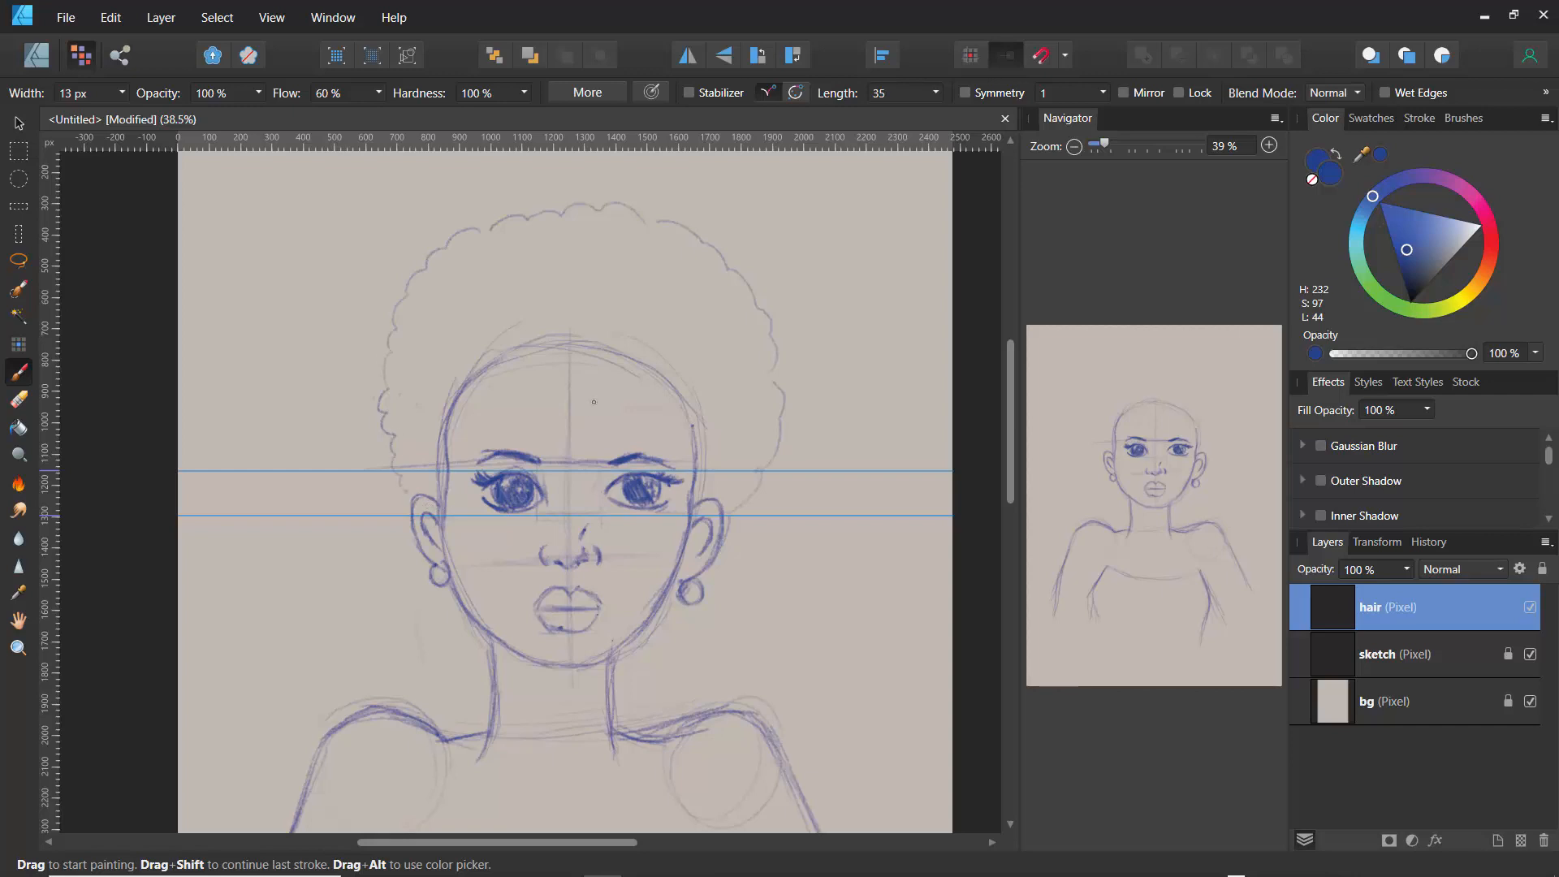
- Draw a curved headband across the top of the forehead and darken the curls along the hair's left edge
mouse_move(687, 436)
mouse_down()
mouse_move(609, 396)
mouse_move(555, 396)
mouse_move(514, 402)
mouse_move(449, 449)
mouse_move(490, 419)
mouse_move(464, 404)
mouse_move(574, 333)
mouse_move(672, 385)
mouse_move(696, 423)
mouse_up()
mouse_move(641, 361)
mouse_down()
mouse_move(696, 422)
mouse_move(661, 403)
mouse_up()
mouse_move(492, 395)
mouse_down()
mouse_move(452, 438)
mouse_move(455, 411)
mouse_move(547, 333)
mouse_move(672, 389)
mouse_up()
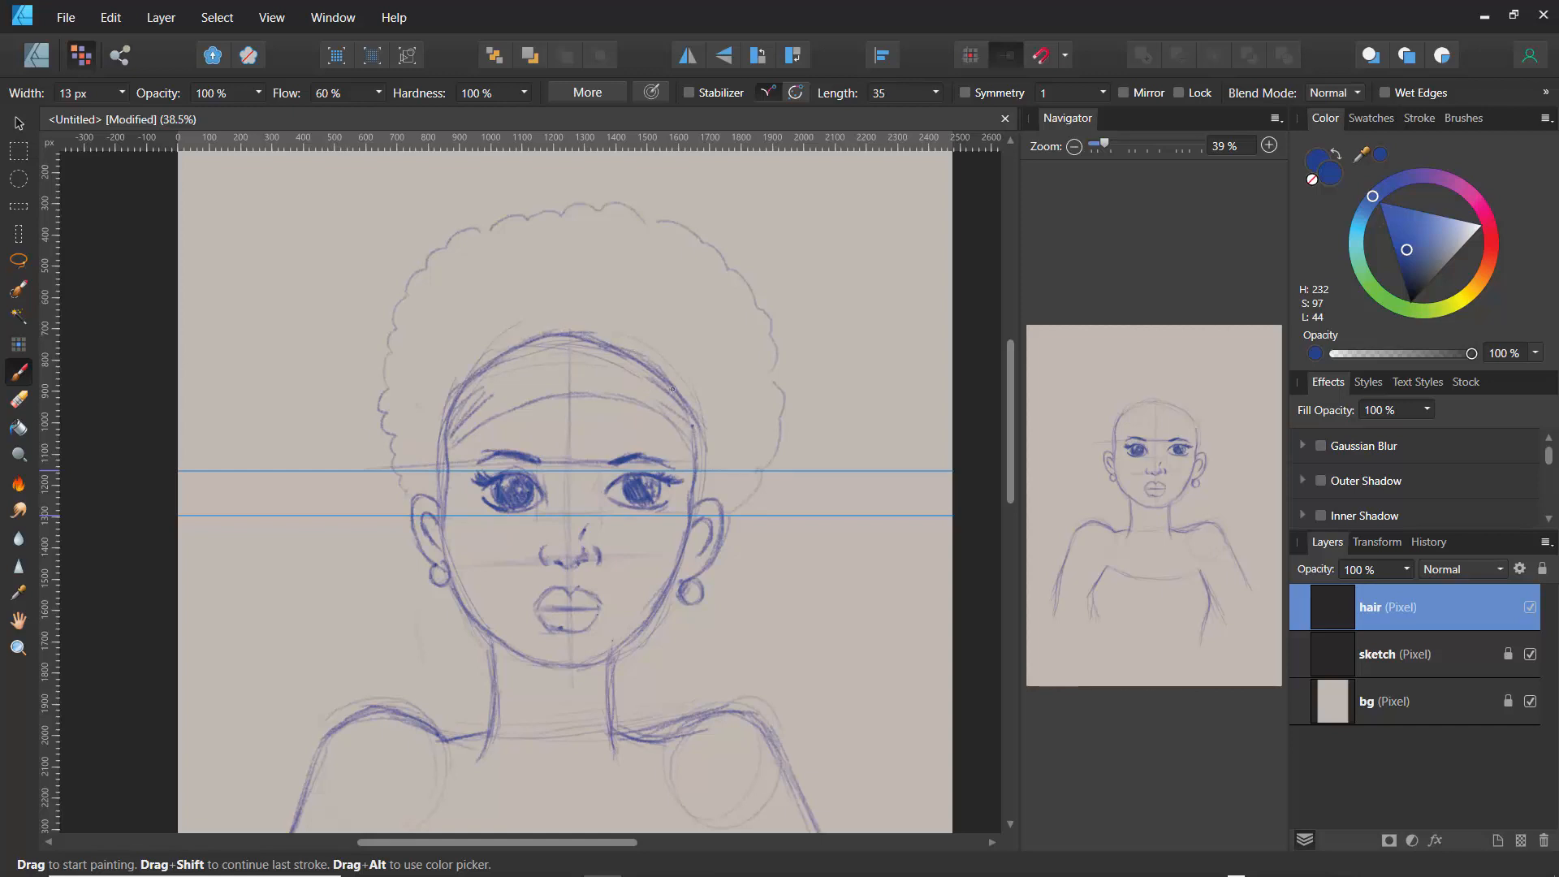
mouse_move(536, 214)
mouse_down()
mouse_move(412, 264)
mouse_move(417, 290)
mouse_move(396, 312)
mouse_up()
drag(375, 420, 403, 495)
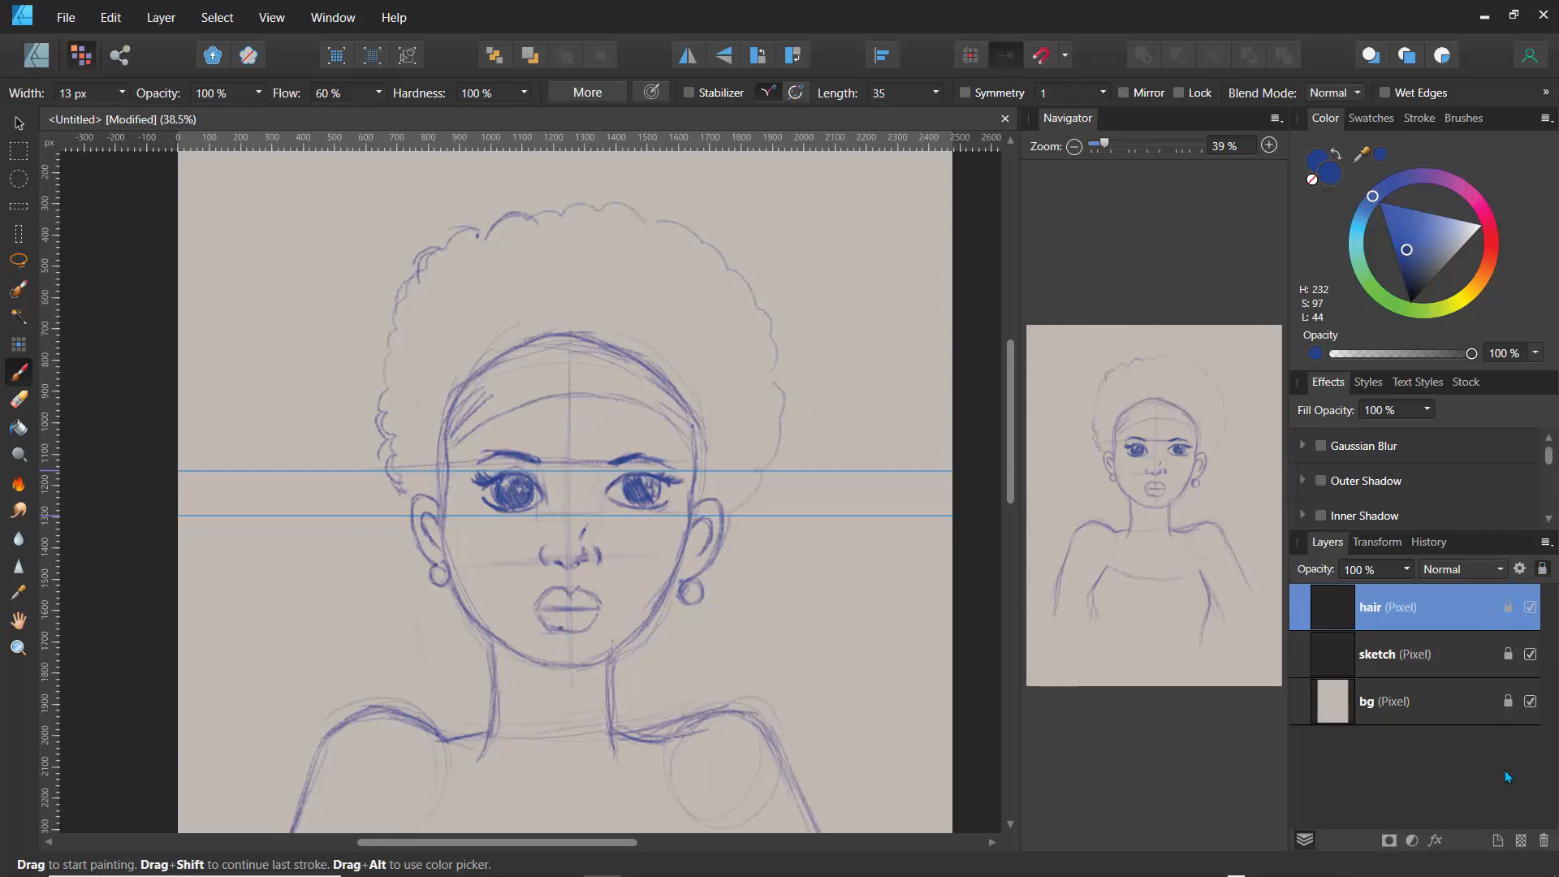
- Add an empty pixel layer above the locked hair layer and undock the Navigator panel
click(1518, 839)
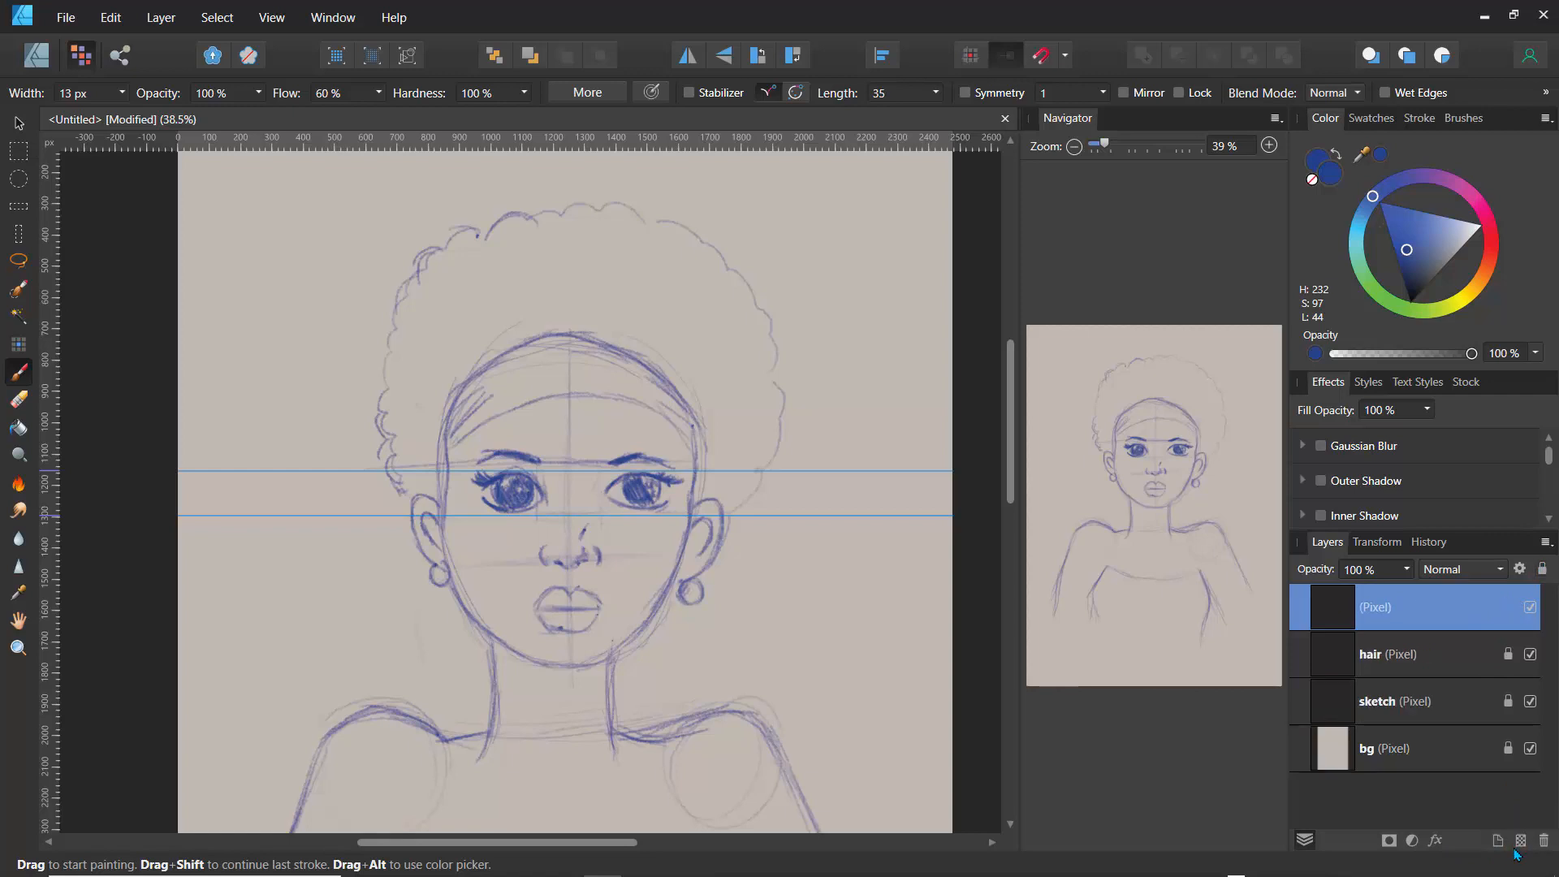
drag(1080, 130, 1203, 231)
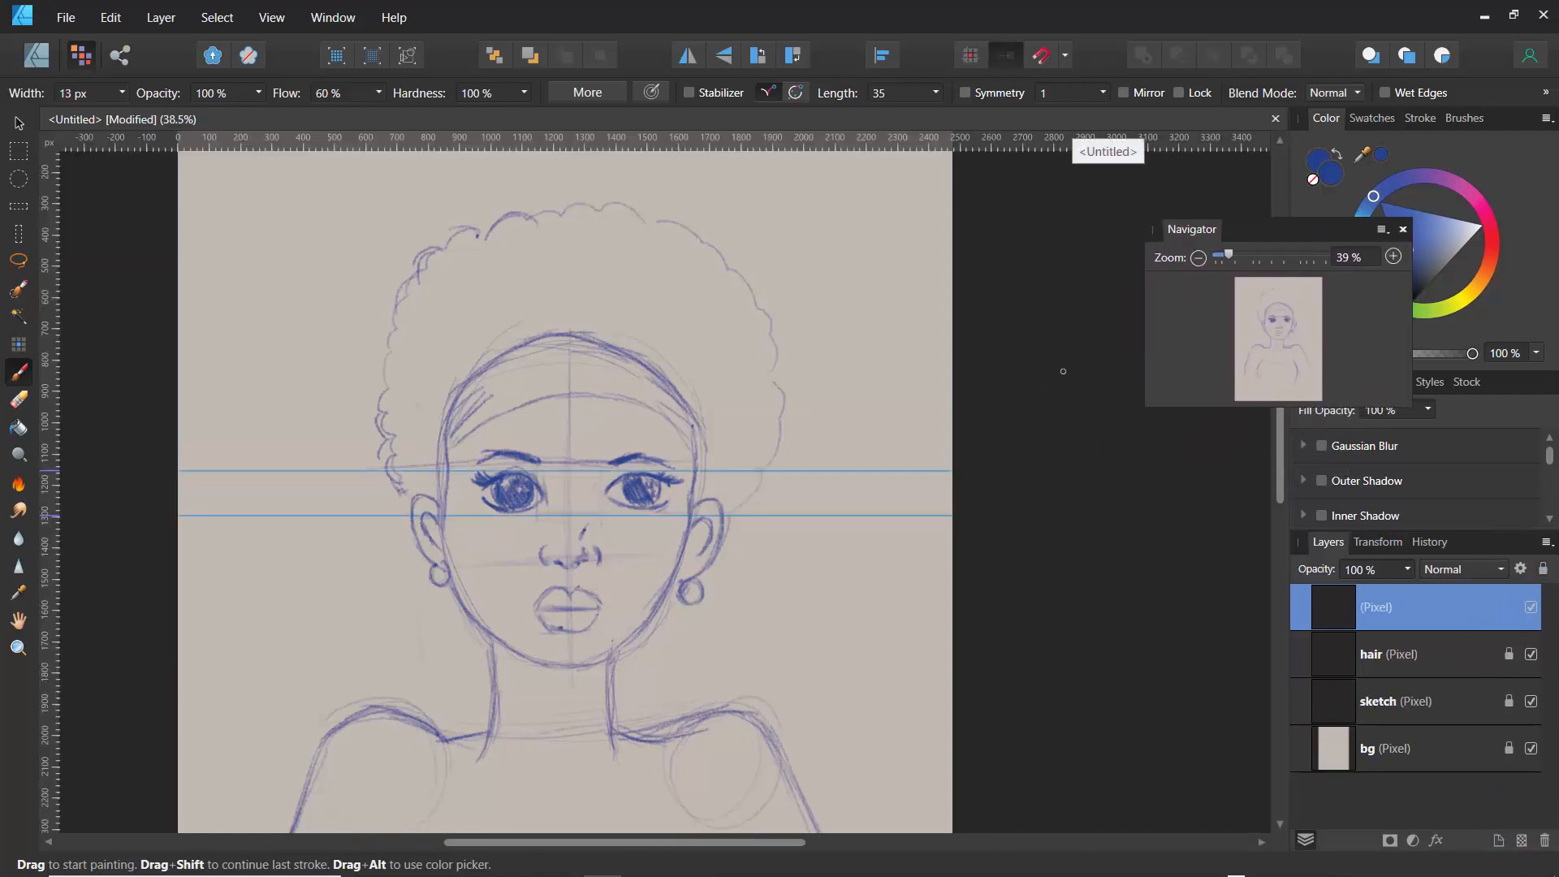
- Hide the horizontal guides crossing the portrait
mouse_move(722, 843)
mouse_down()
mouse_move(686, 844)
mouse_move(731, 849)
mouse_up()
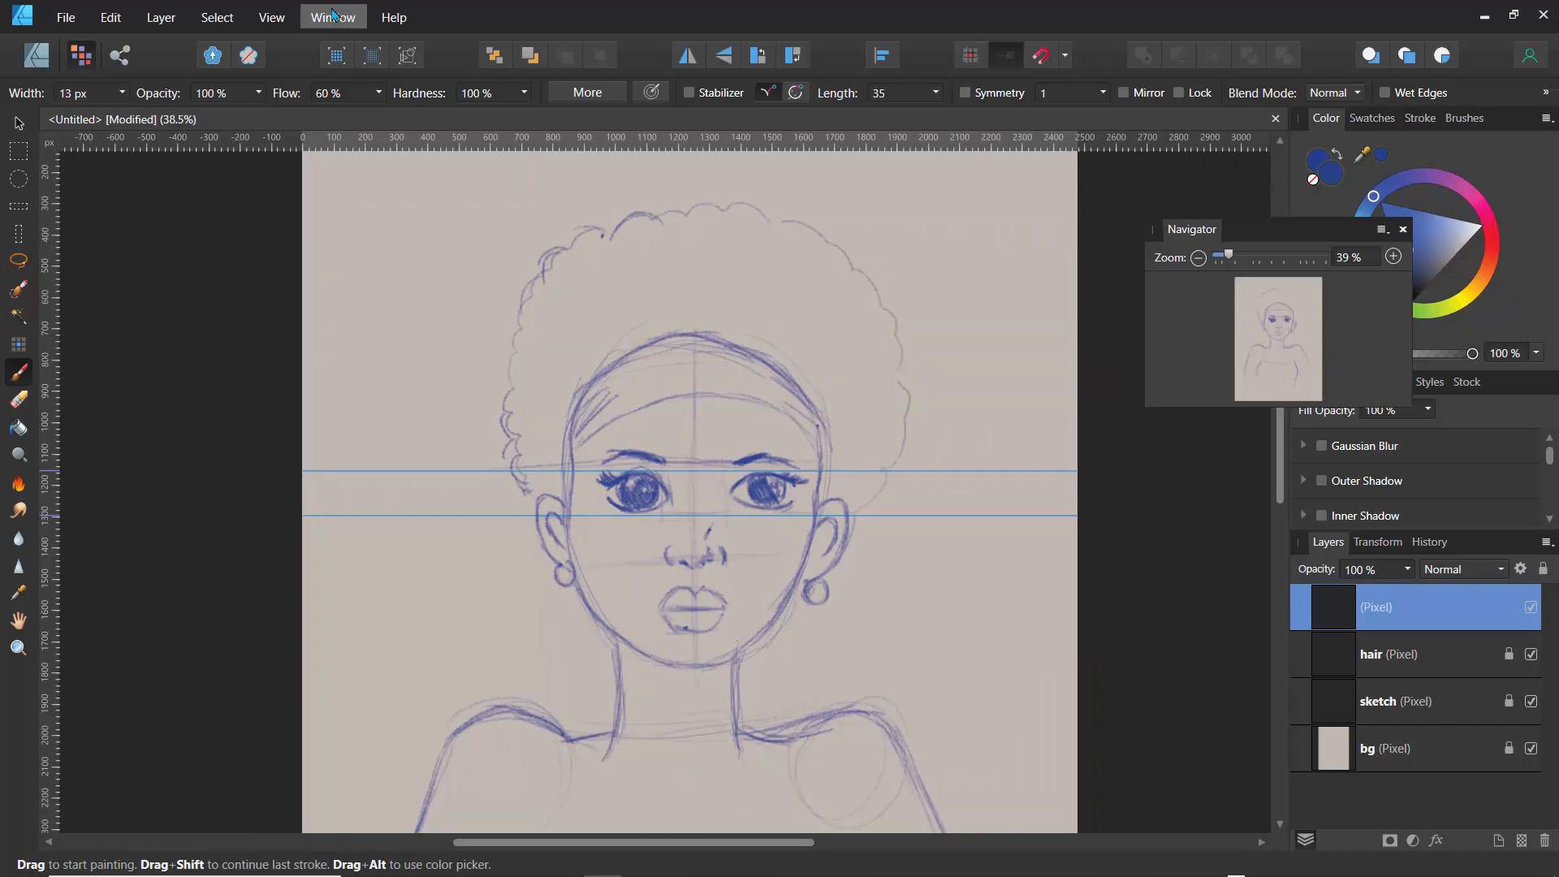
click(271, 17)
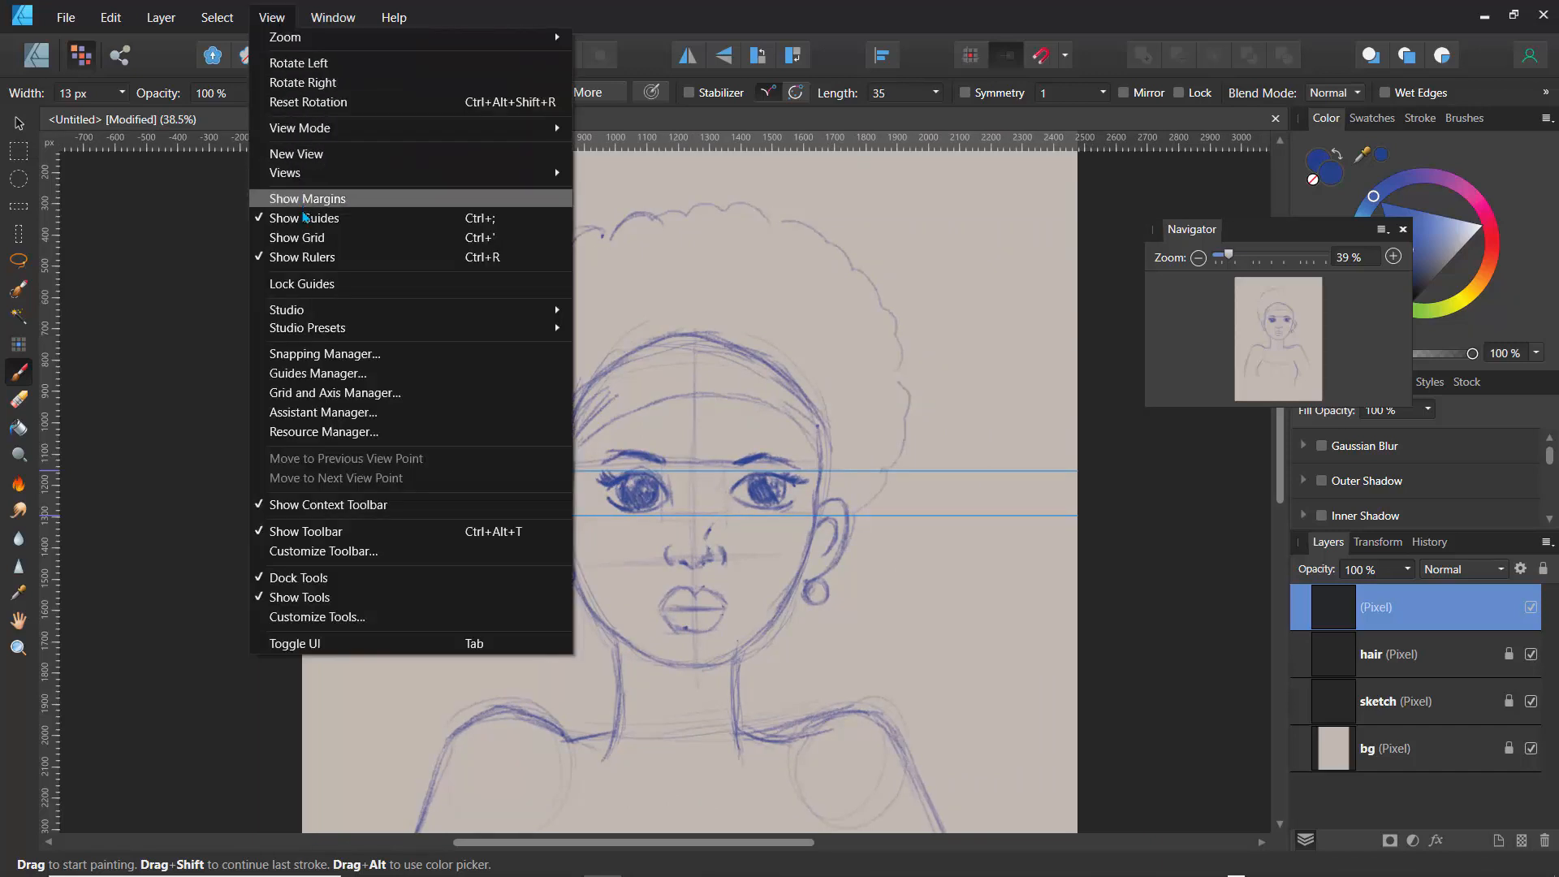
click(297, 217)
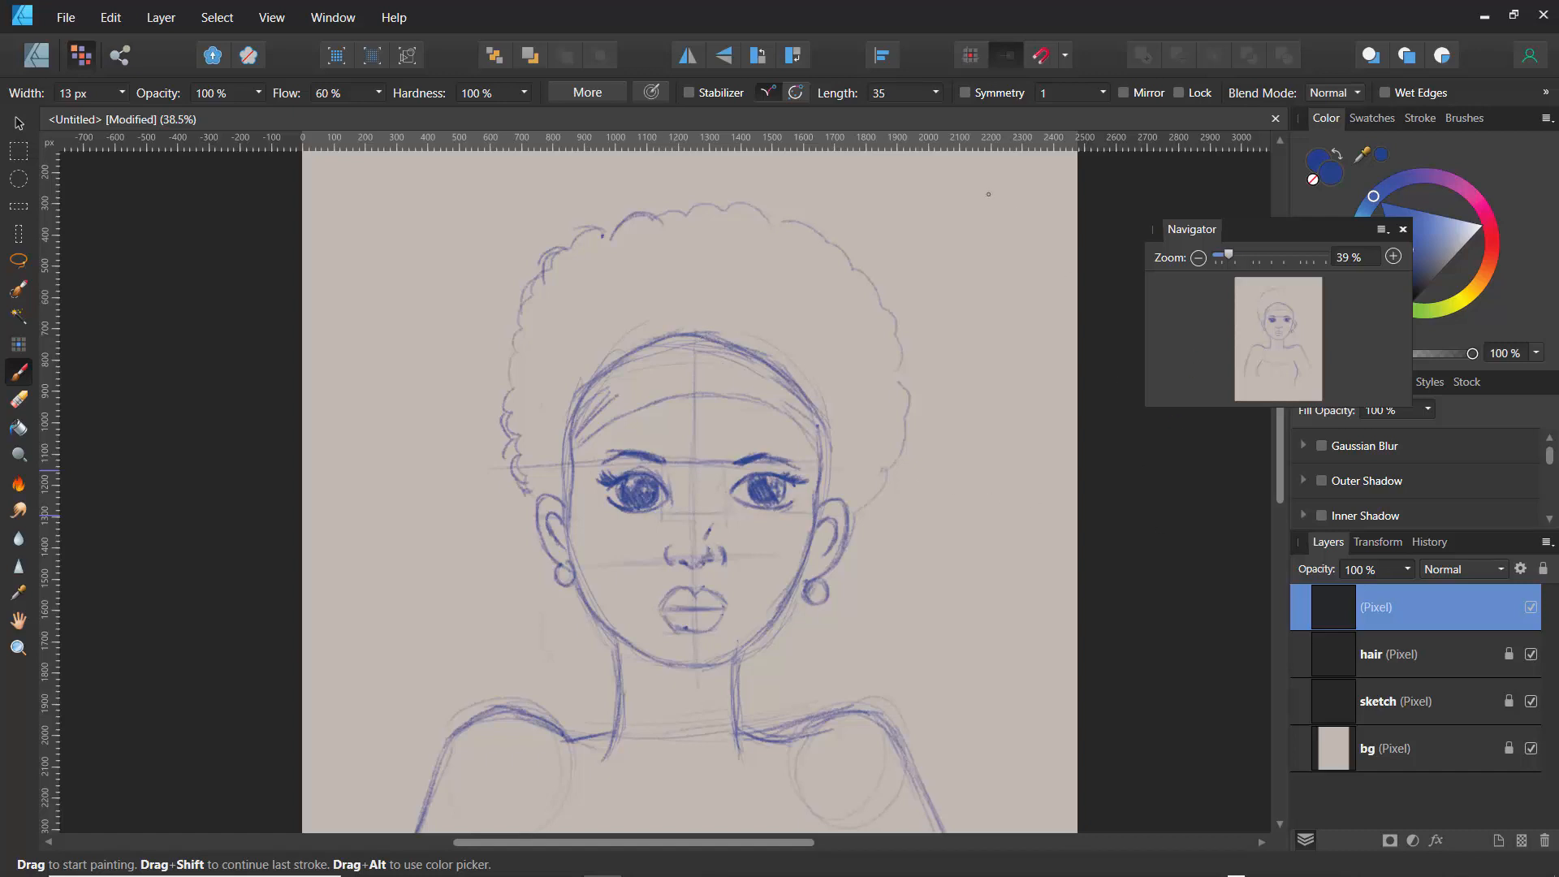
- Unlock the bg layer and flood-fill it with a pale yellow of hue 50
click(1337, 748)
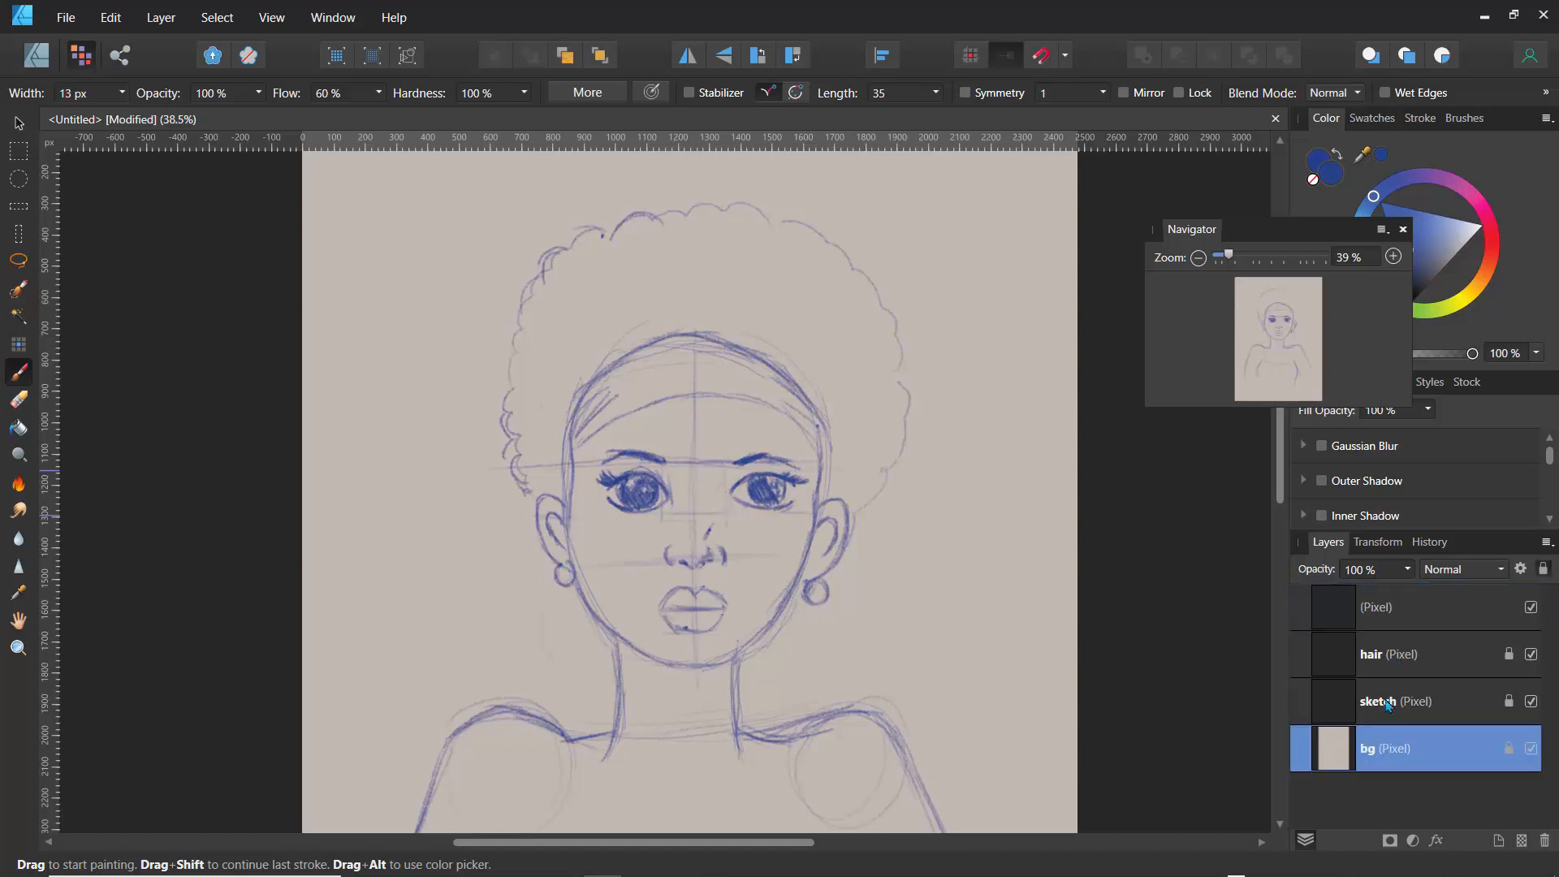
drag(1304, 238, 1115, 274)
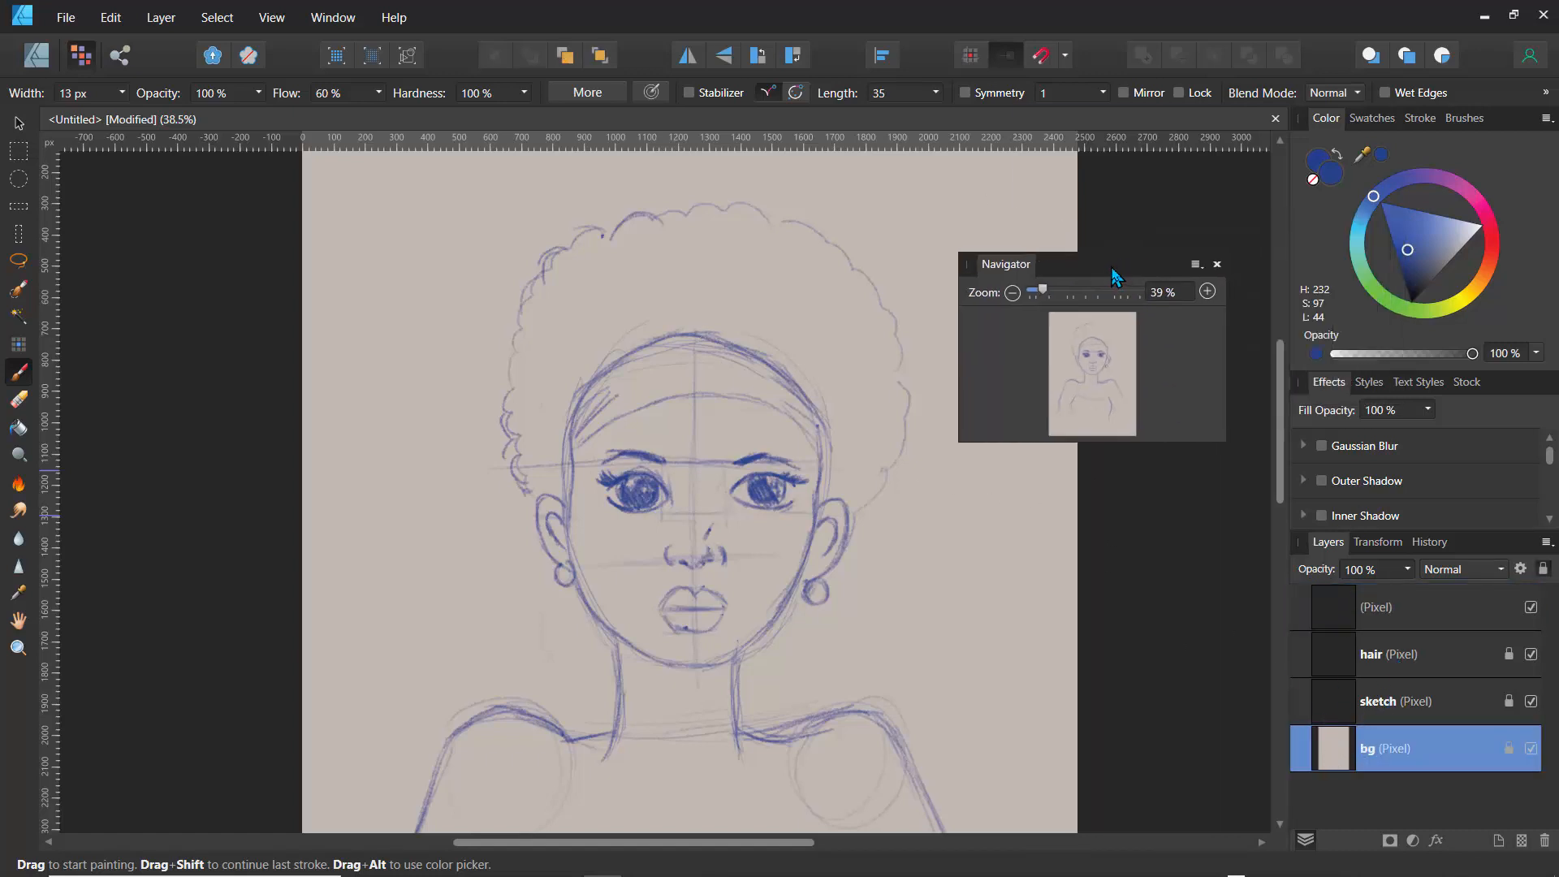
click(1542, 568)
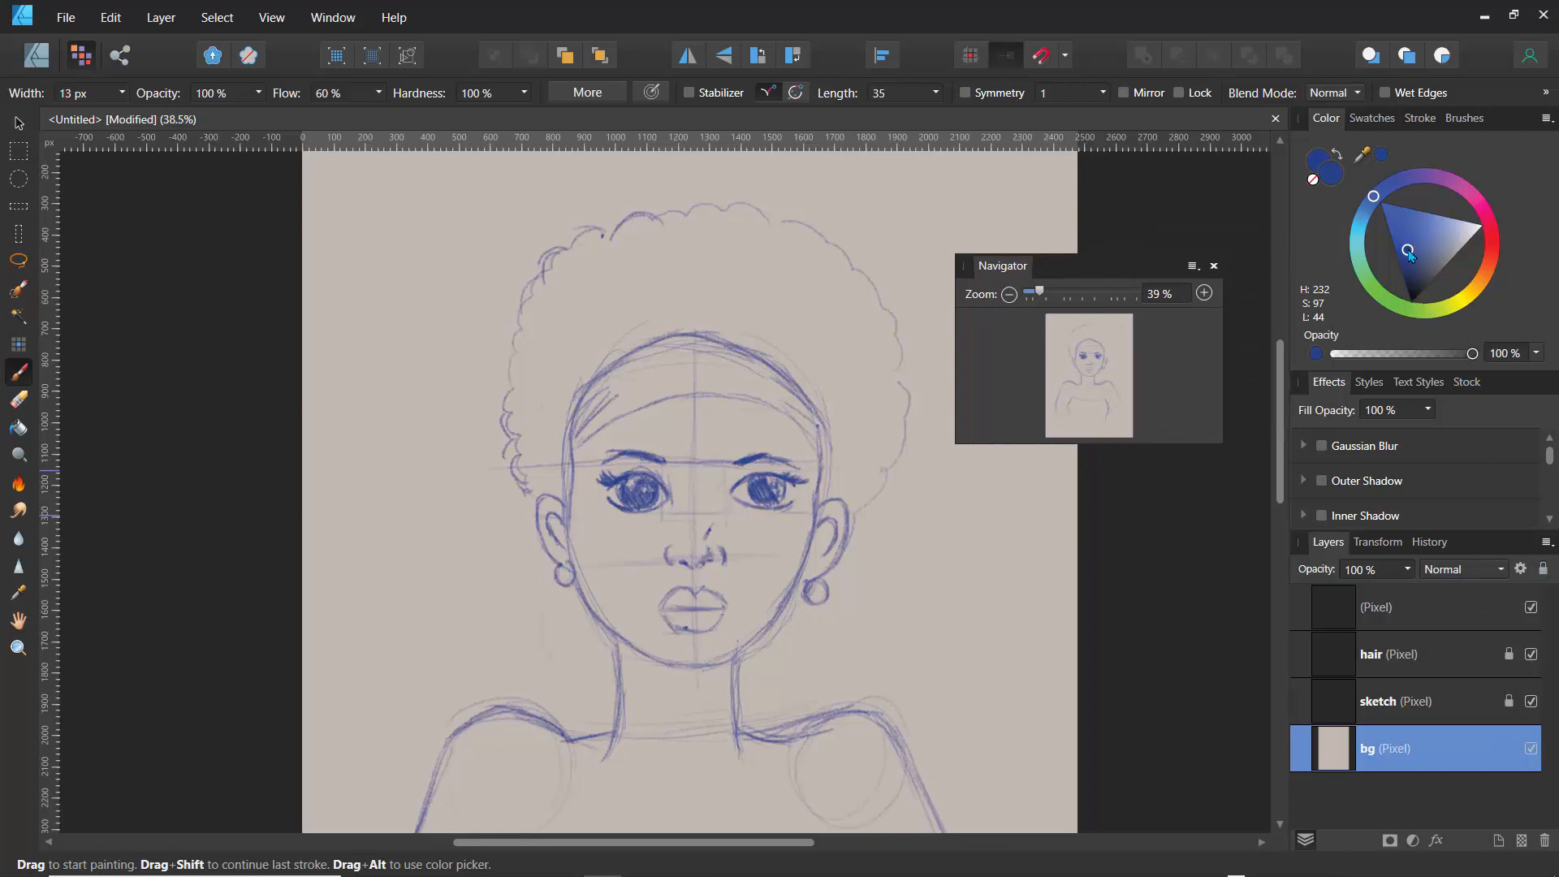
click(1463, 302)
drag(1427, 259, 1402, 272)
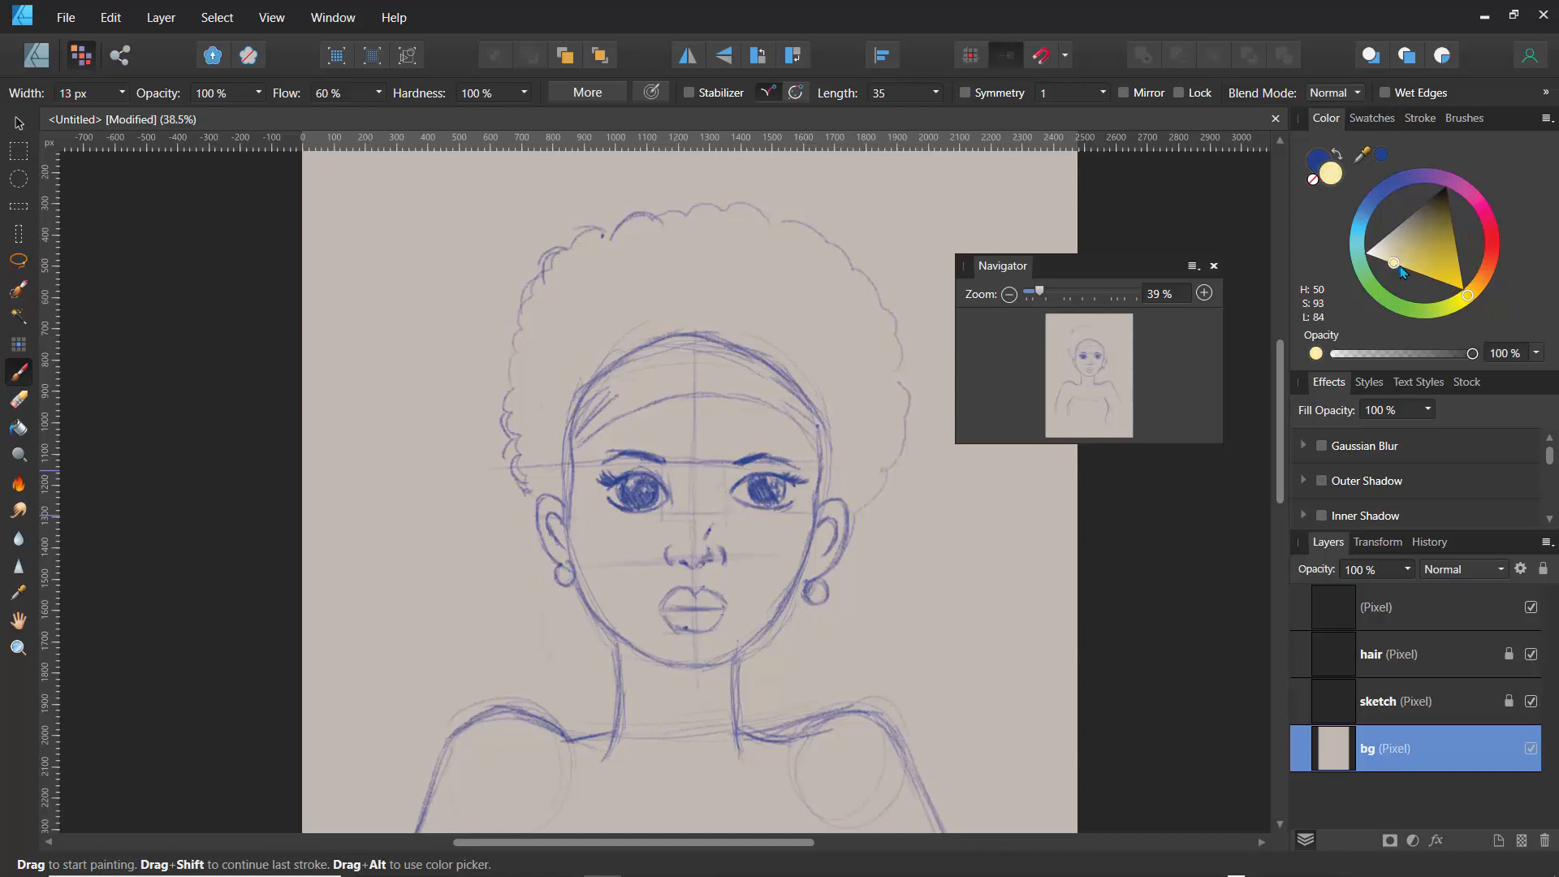
click(19, 427)
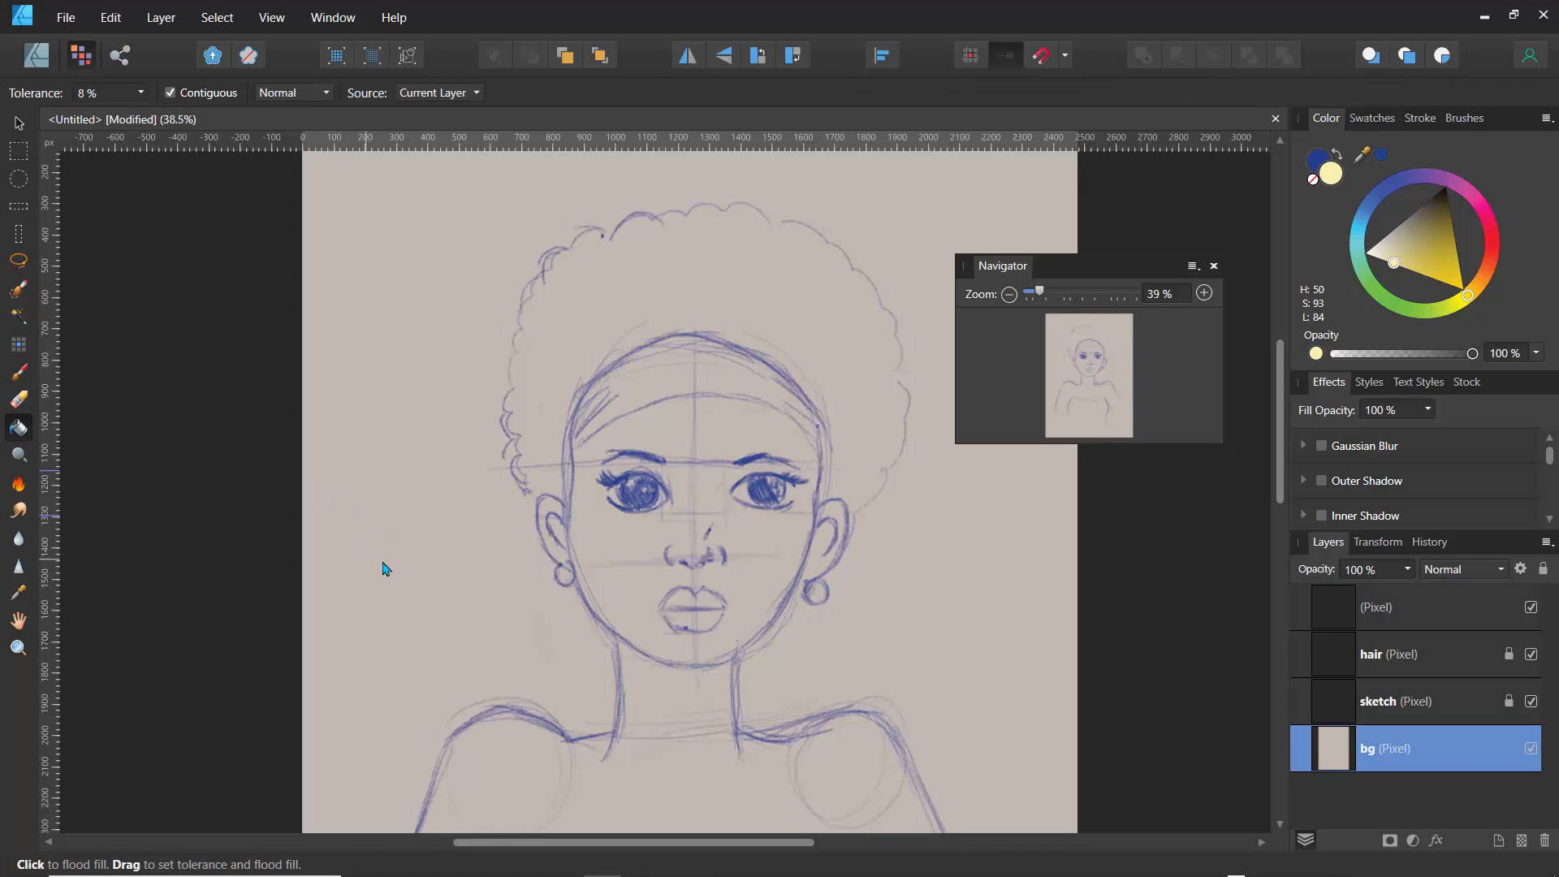
click(383, 563)
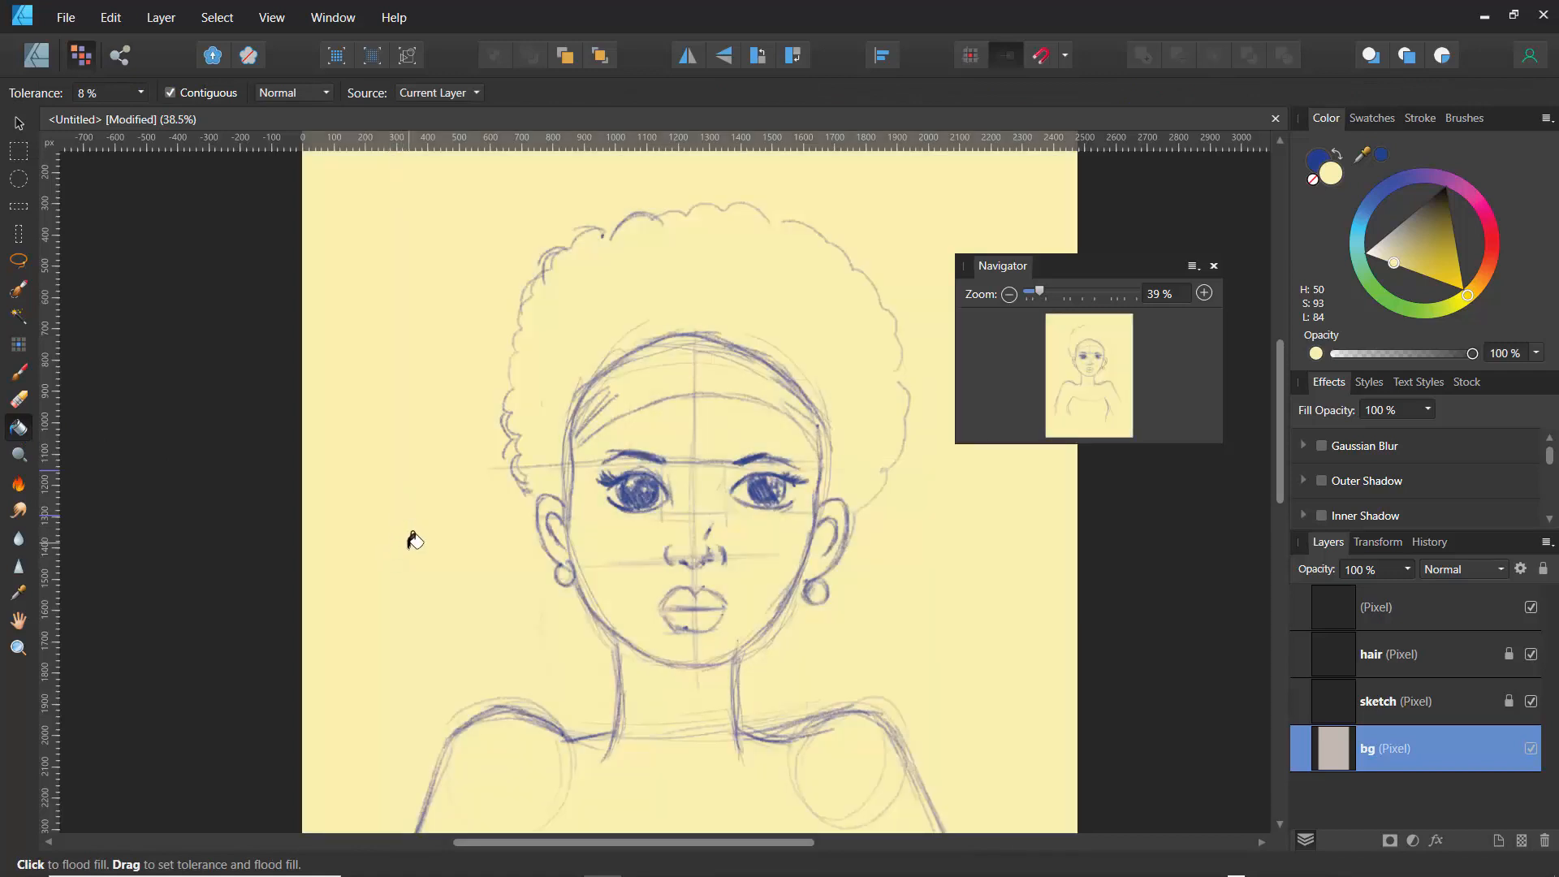
- Refill the background with progressively duller tones down to a muted beige (H 50, S 31, L 71) and lock the bg layer
click(1395, 254)
drag(1394, 250, 1395, 251)
click(520, 610)
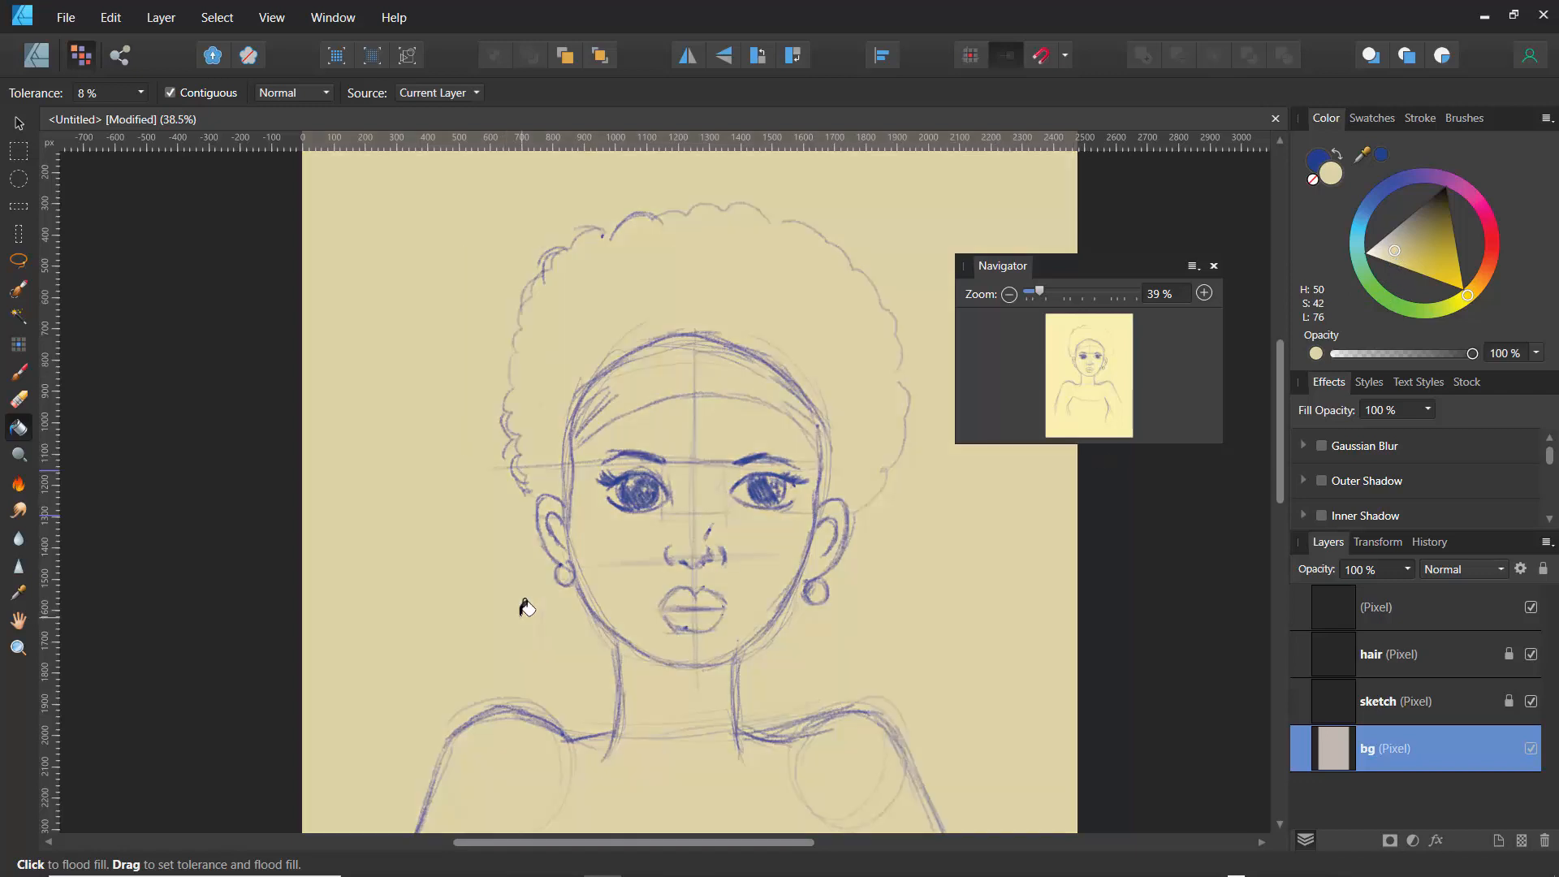
click(1398, 245)
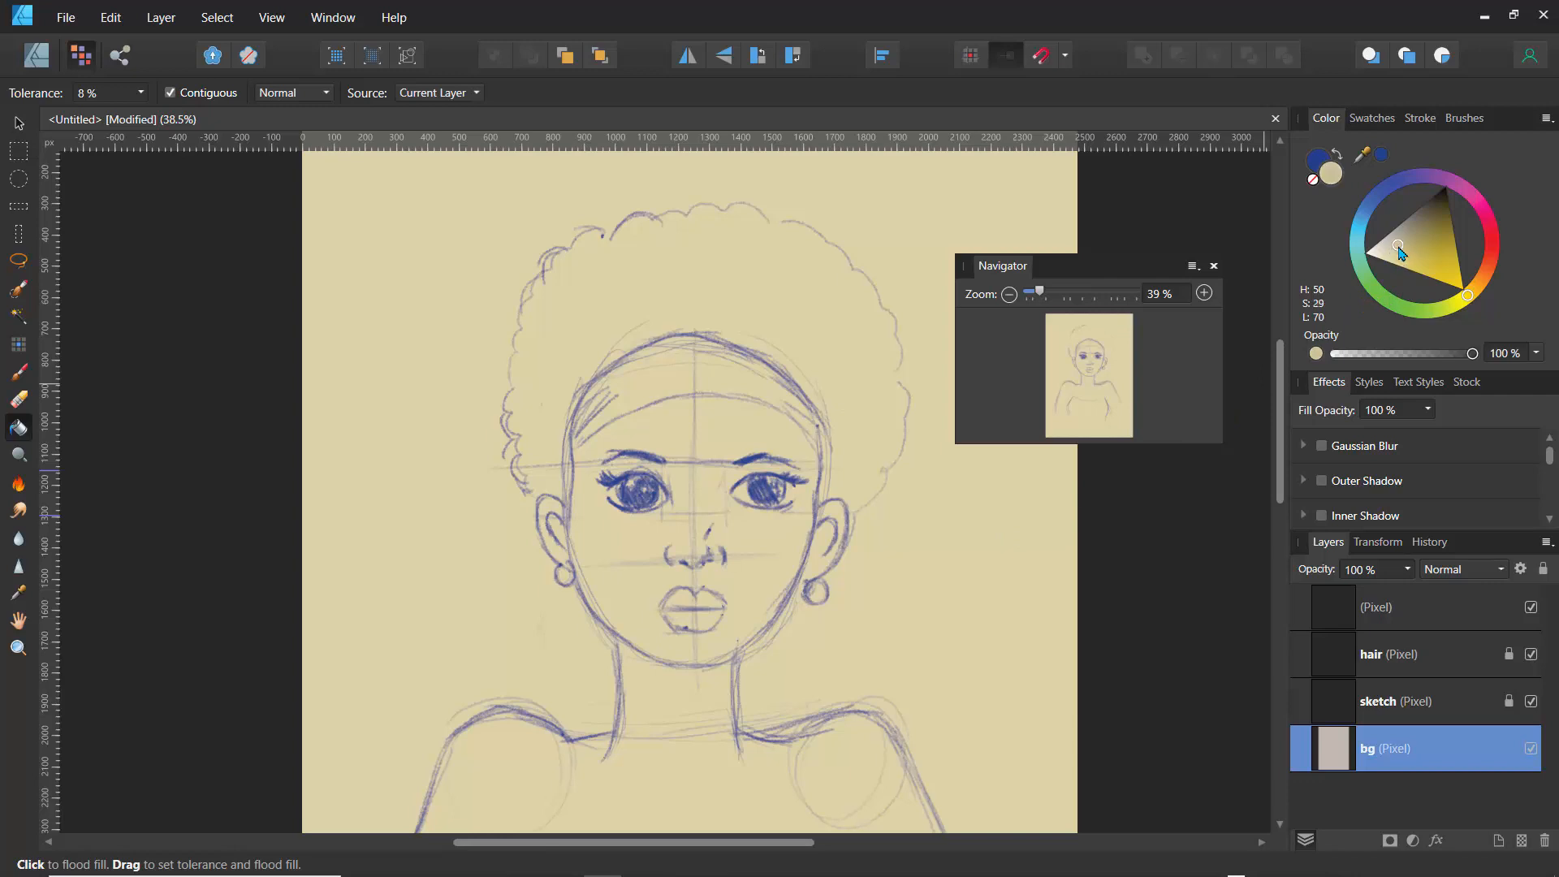
click(551, 599)
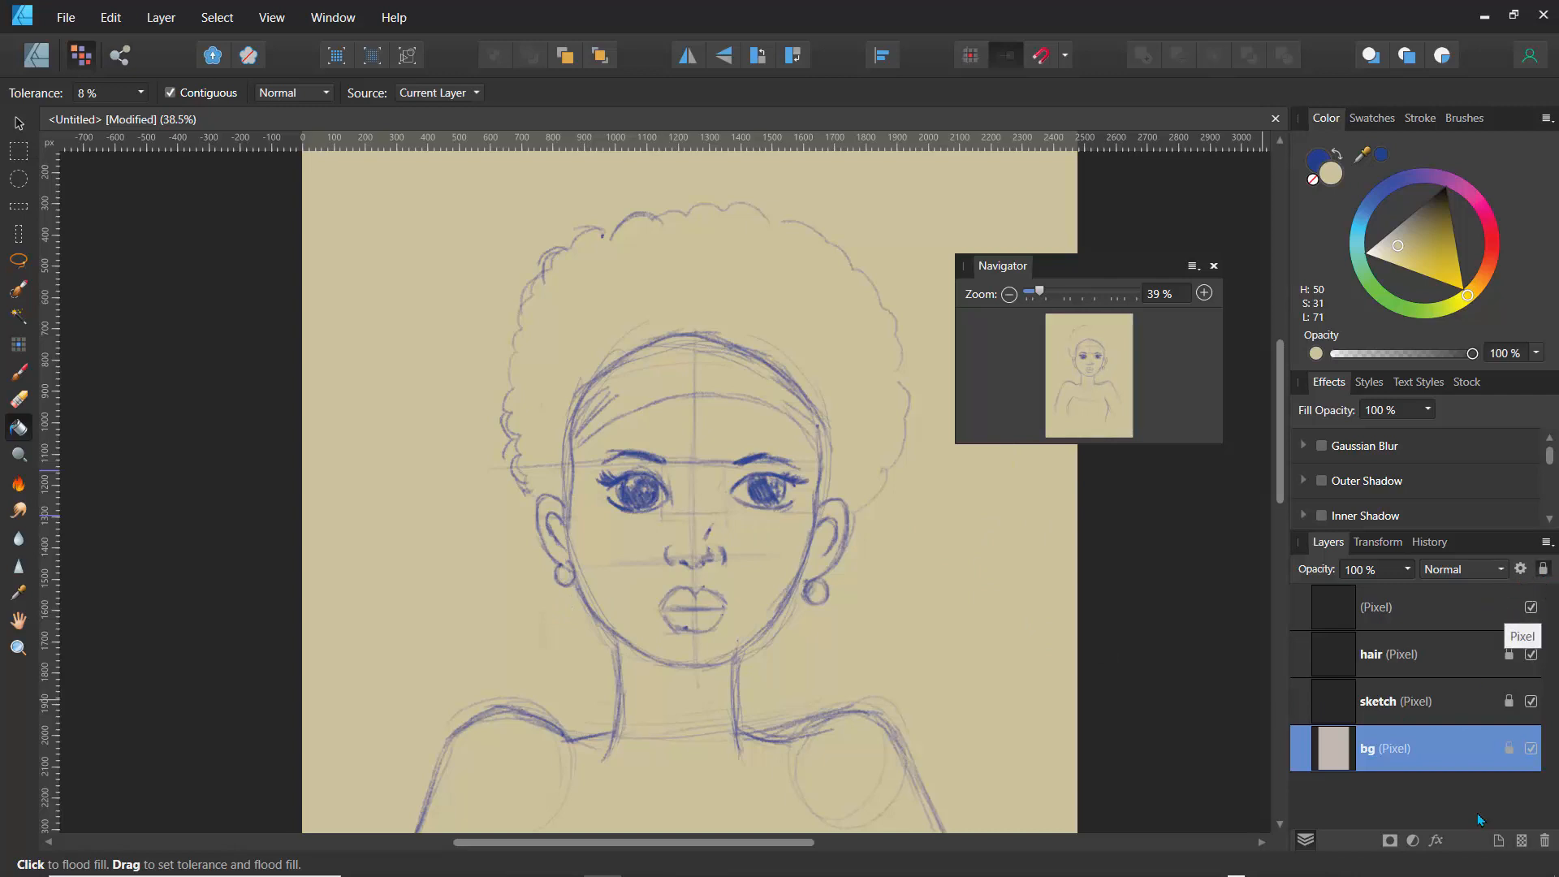
- Rename the empty pixel layer above the hair layer as hair2
double_click(1378, 619)
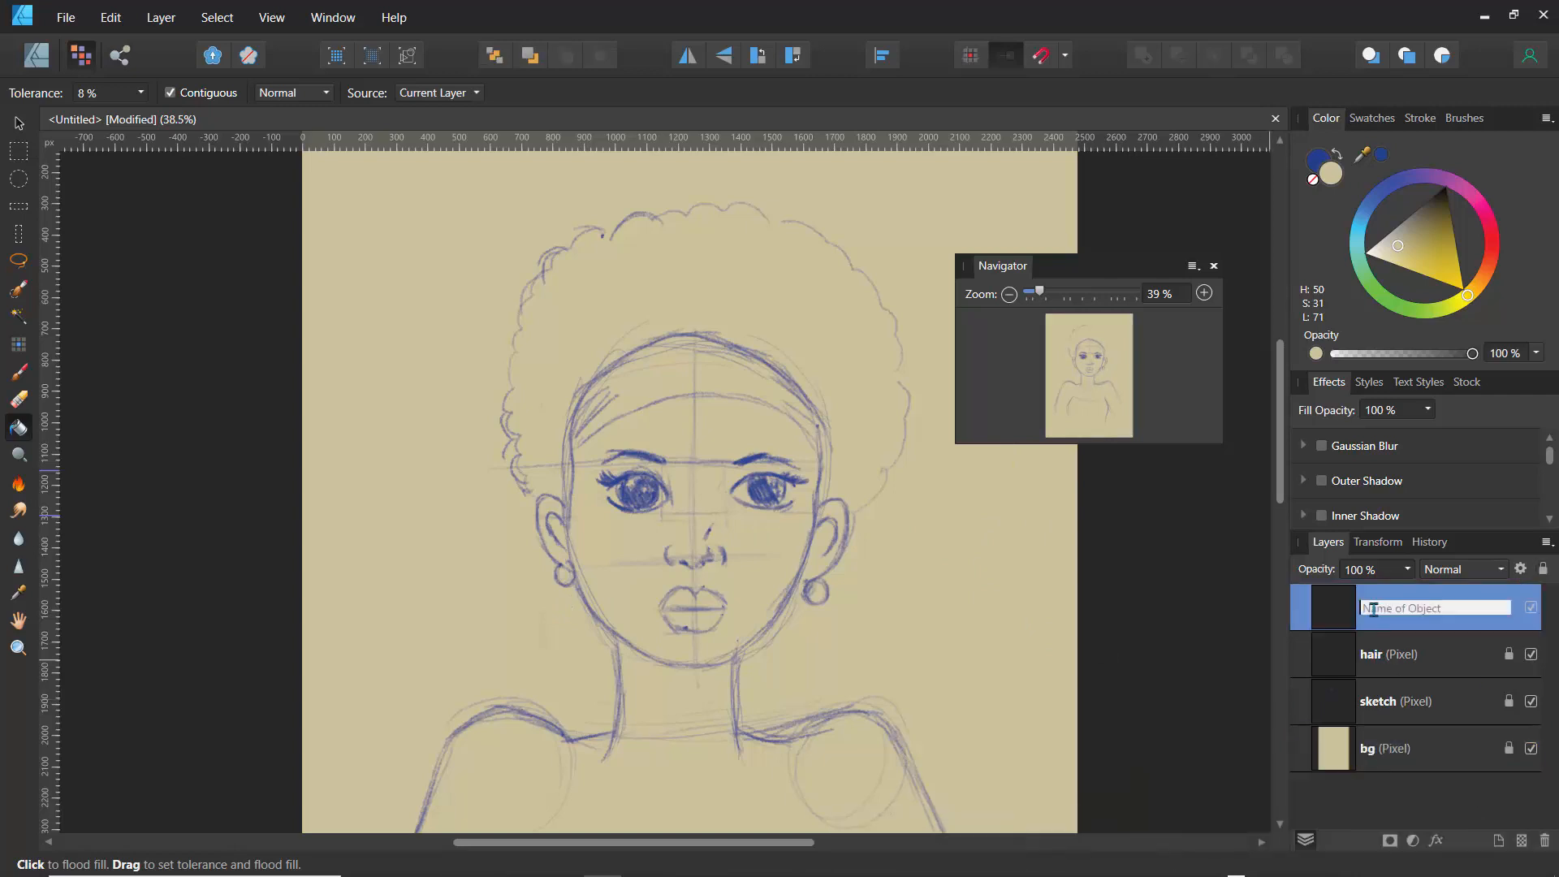
text(ha)
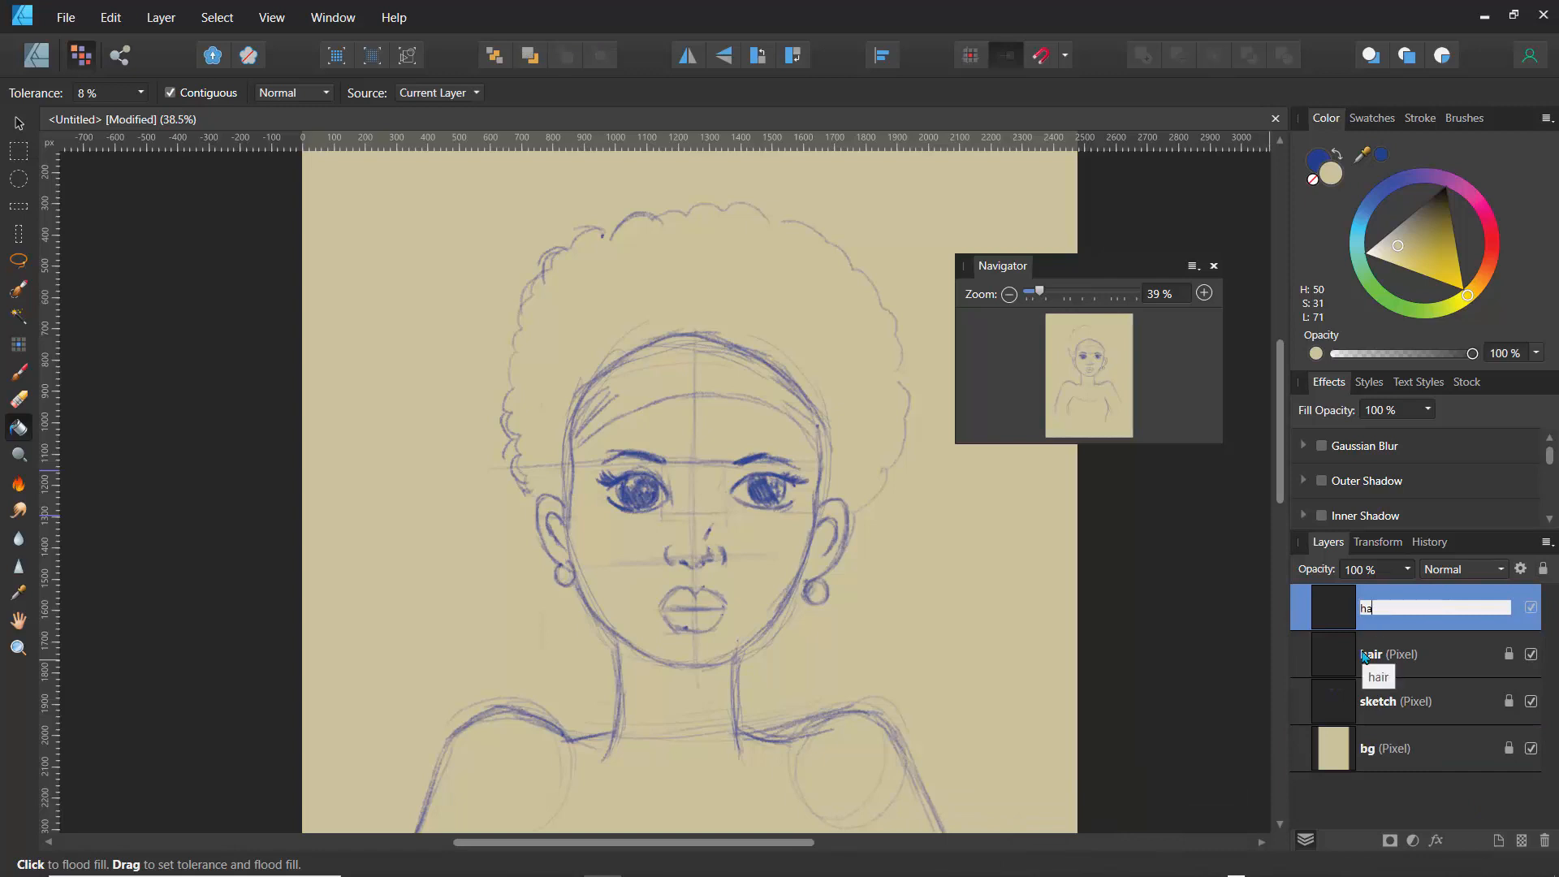
text(ir2)
key(Return)
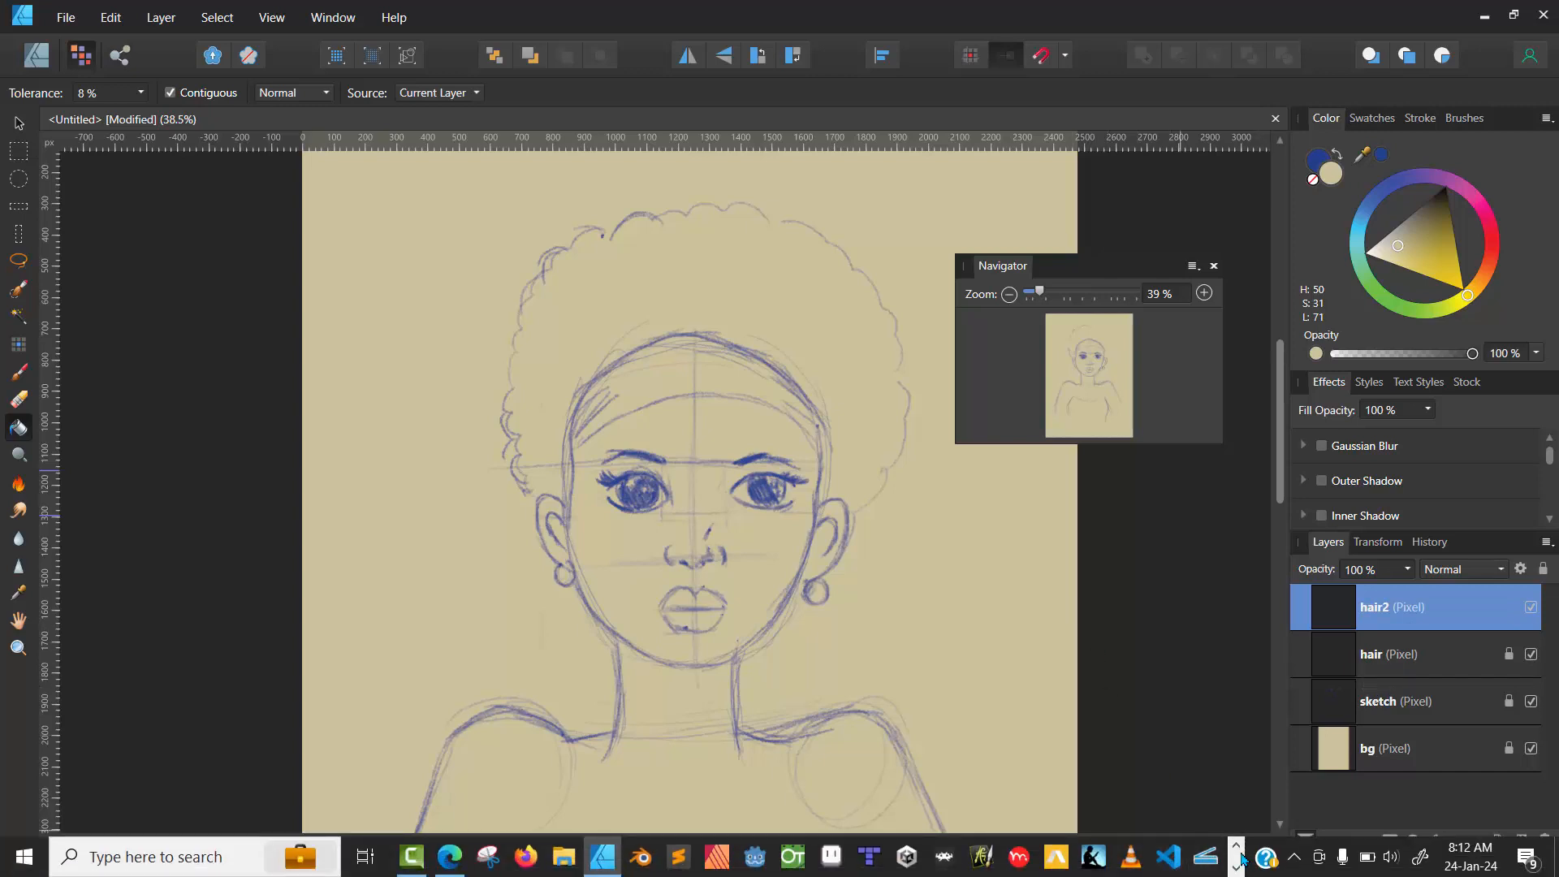
click(1234, 870)
click(1234, 868)
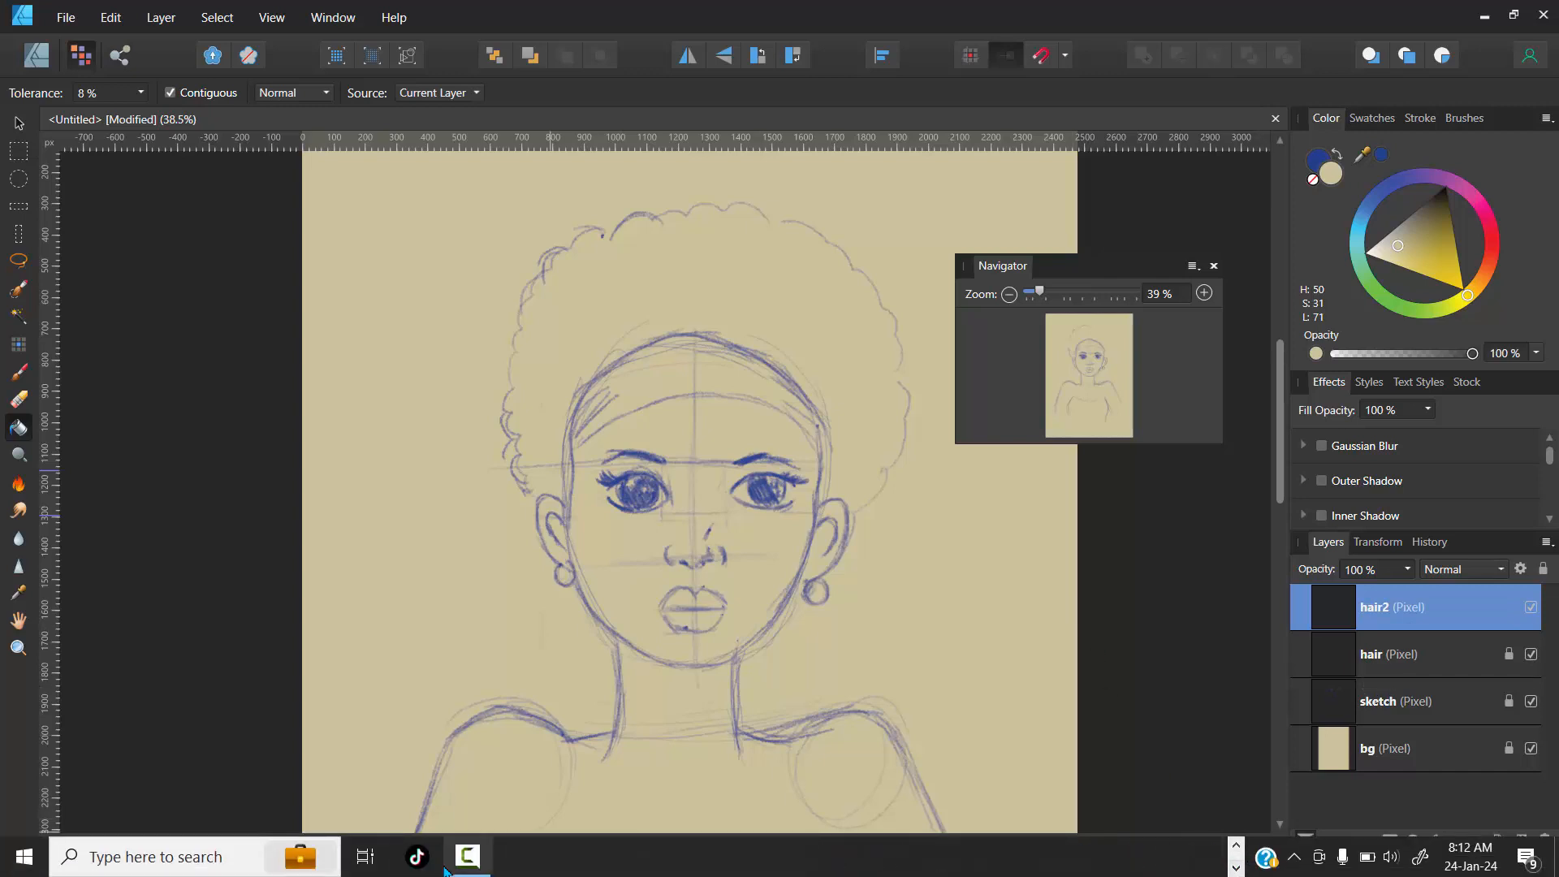
click(470, 857)
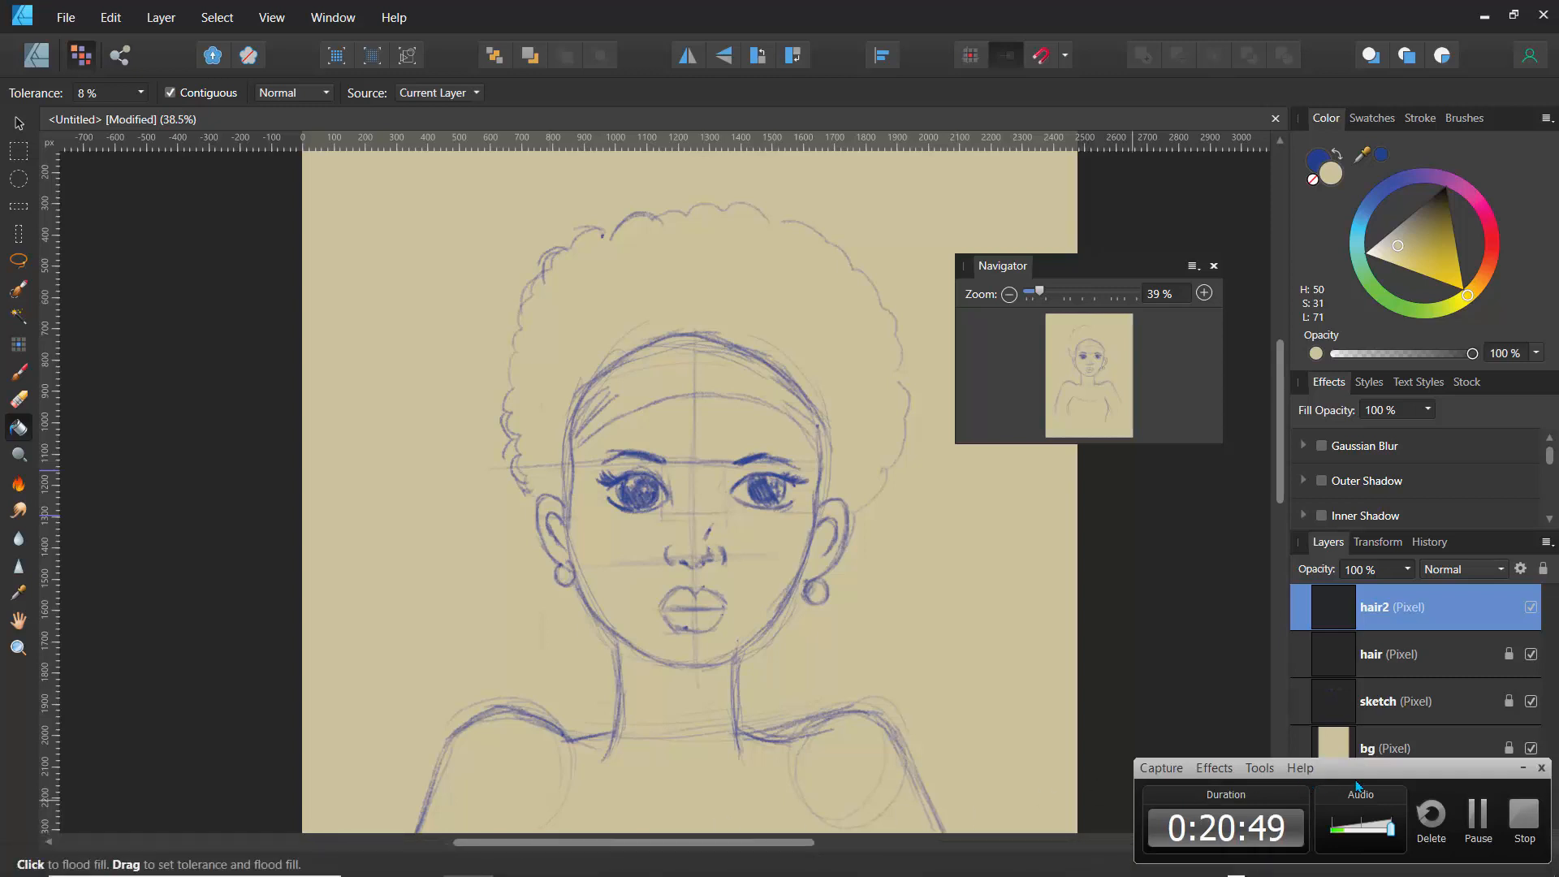
click(1520, 771)
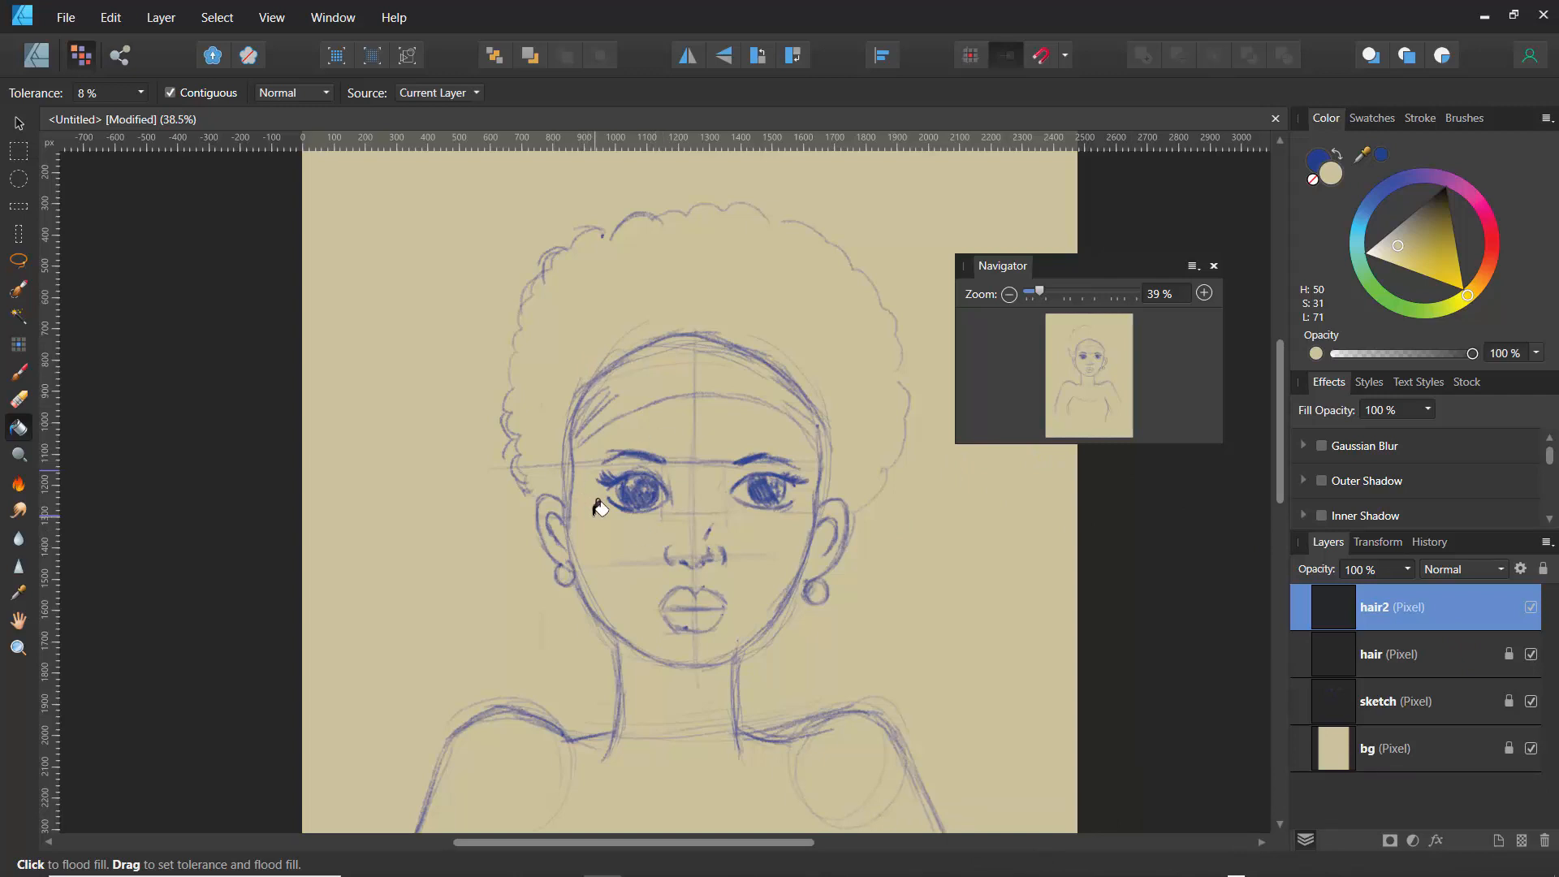
- Save the document as Girltoon in the scans folder on drive D
key(ctrl+s)
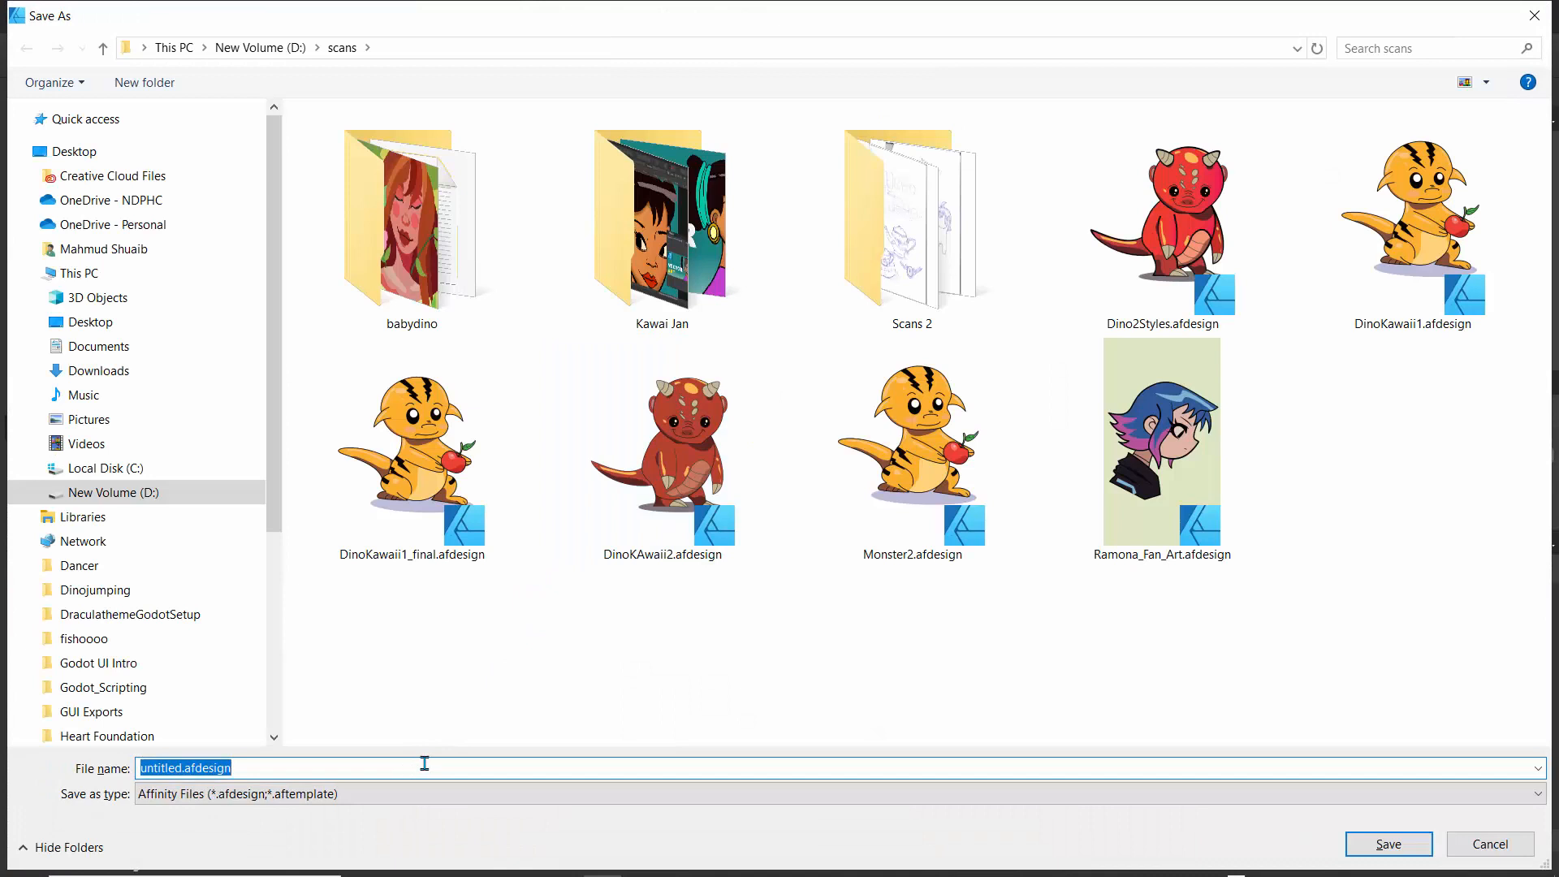
text(G)
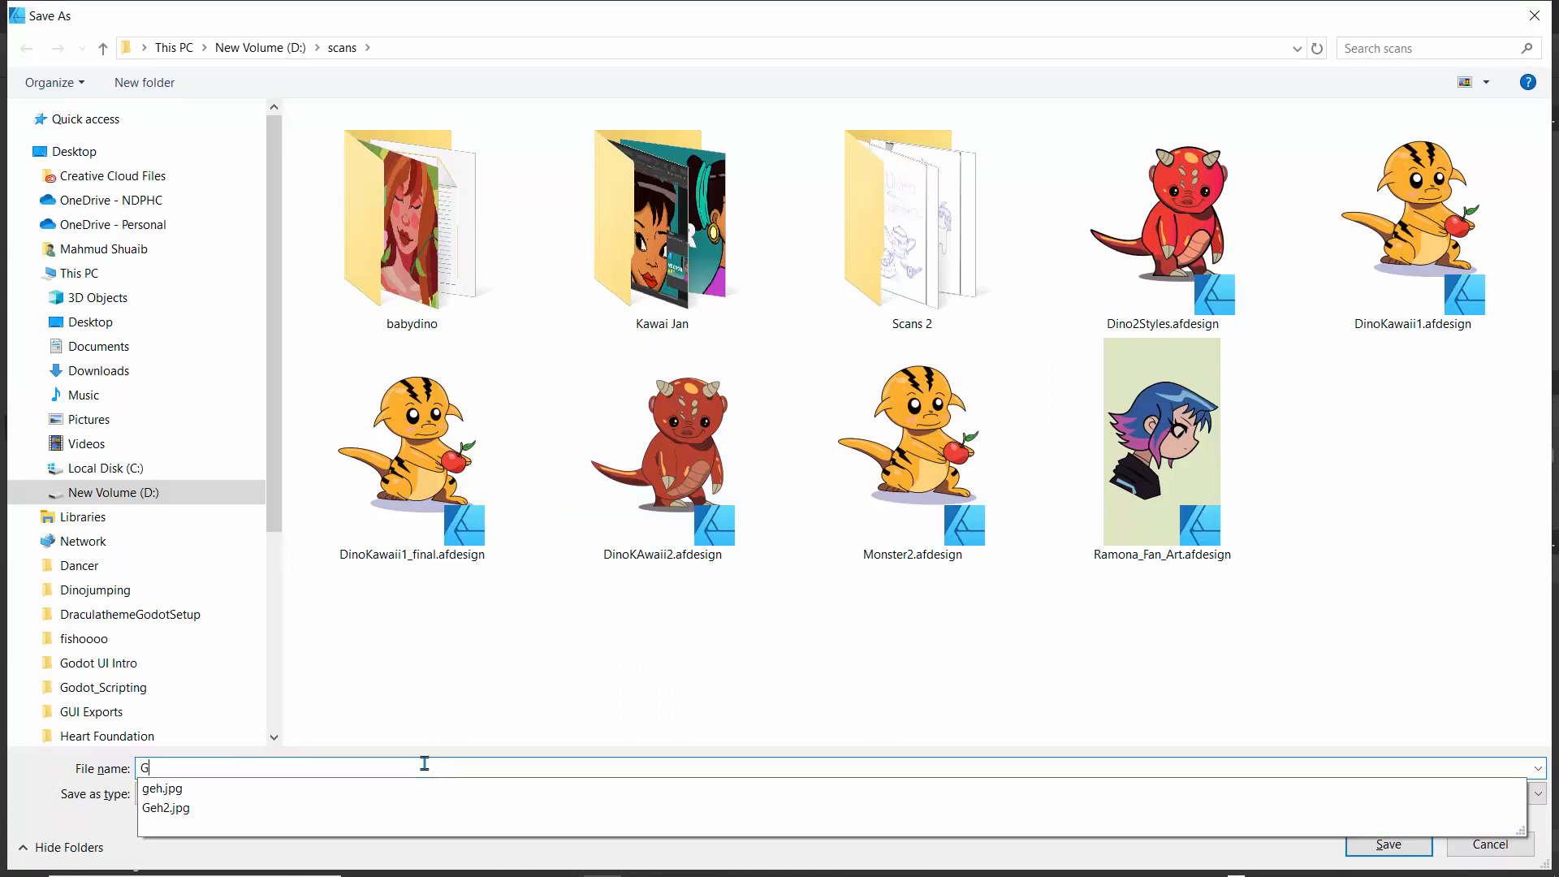
text(irltoon)
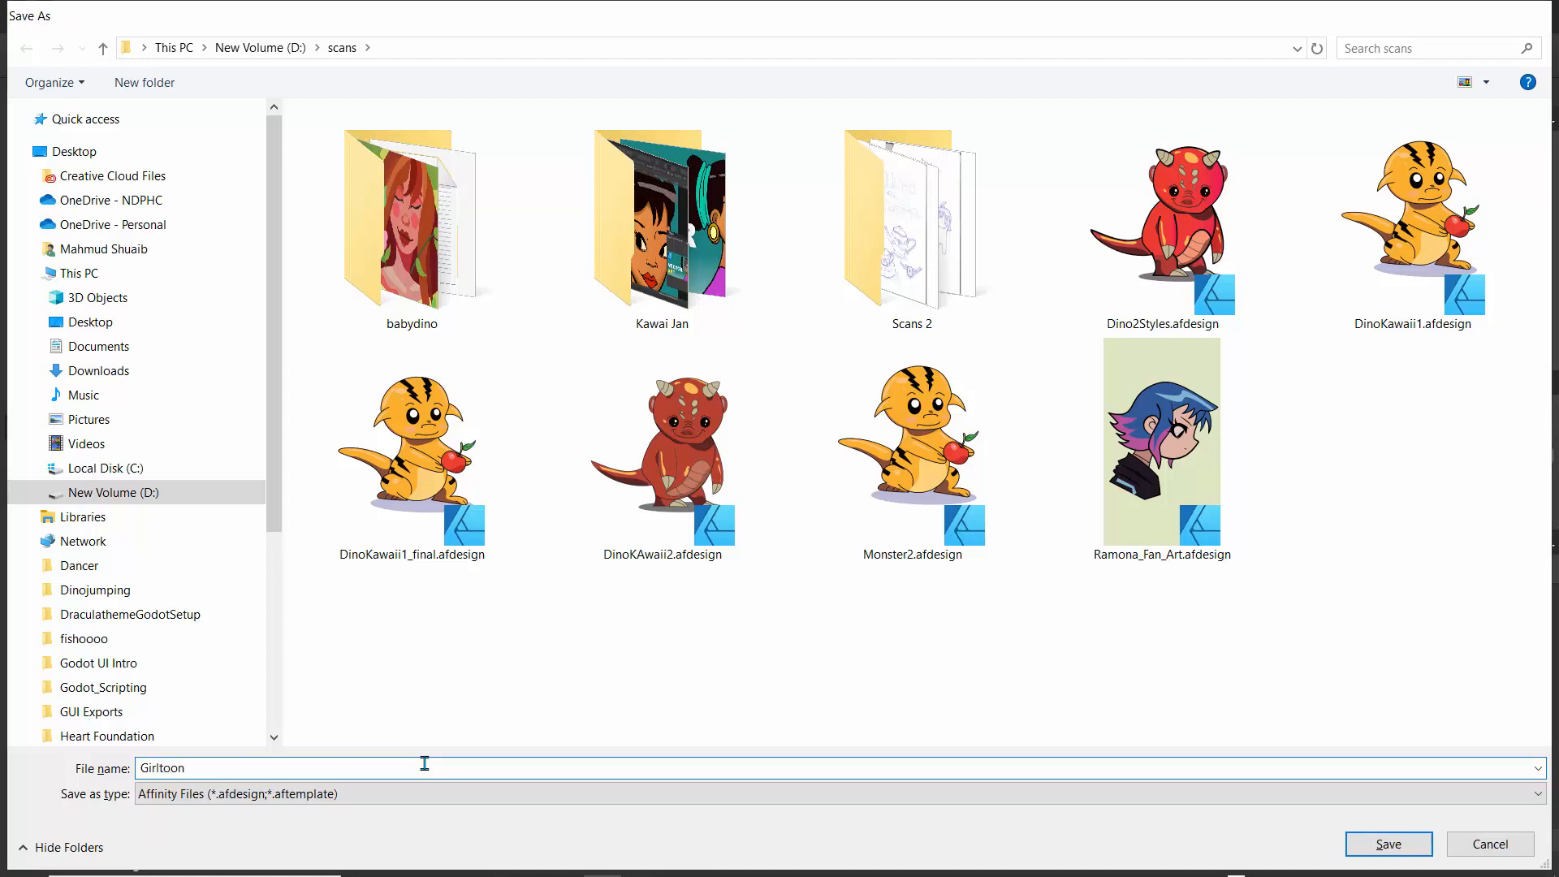
key(Return)
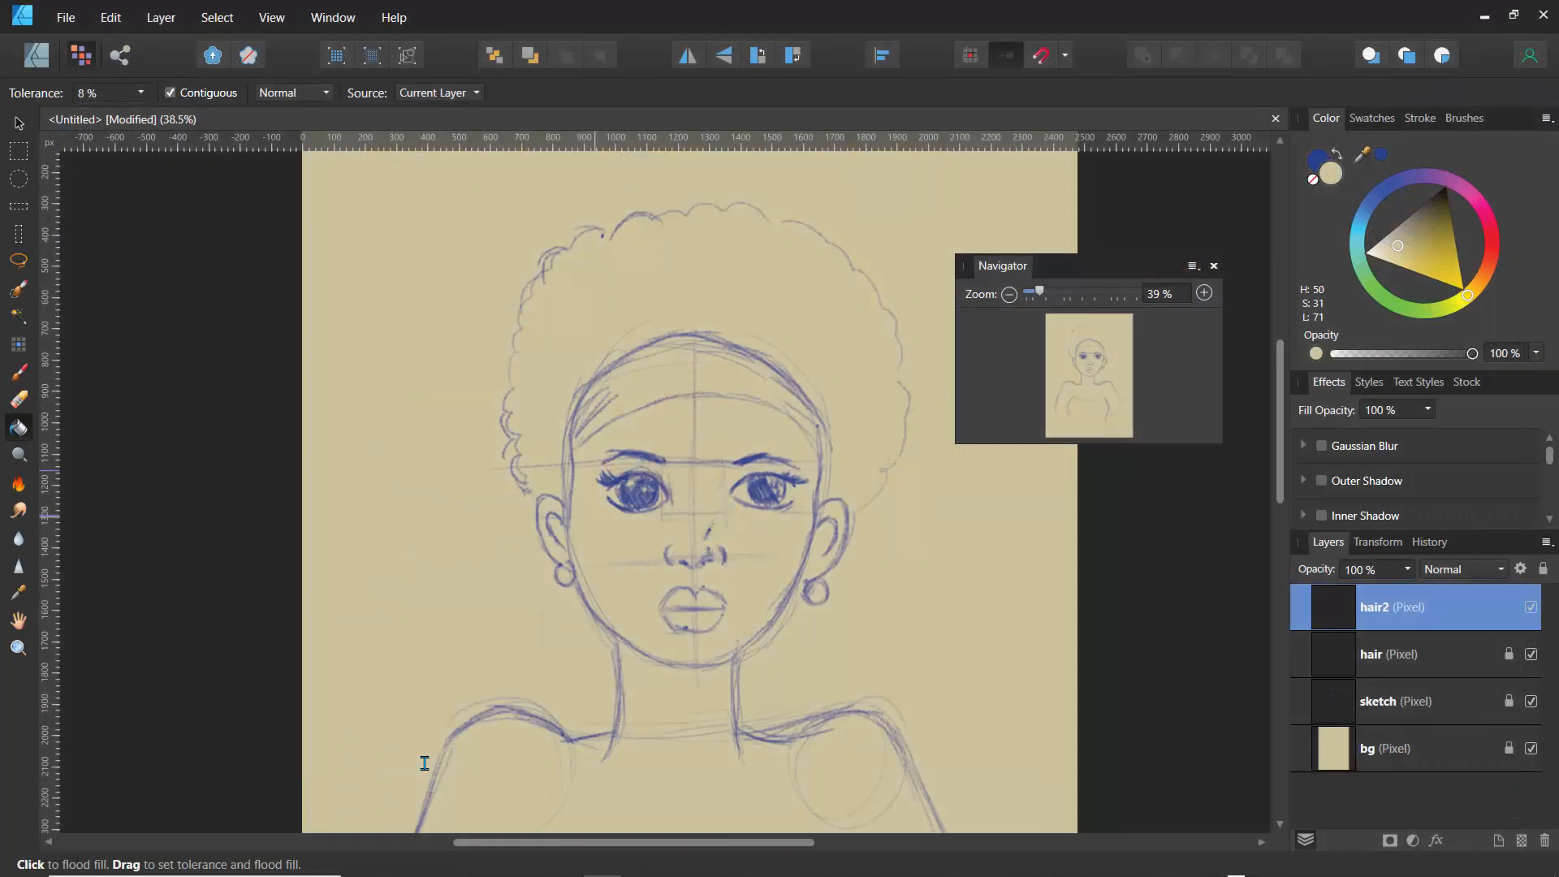
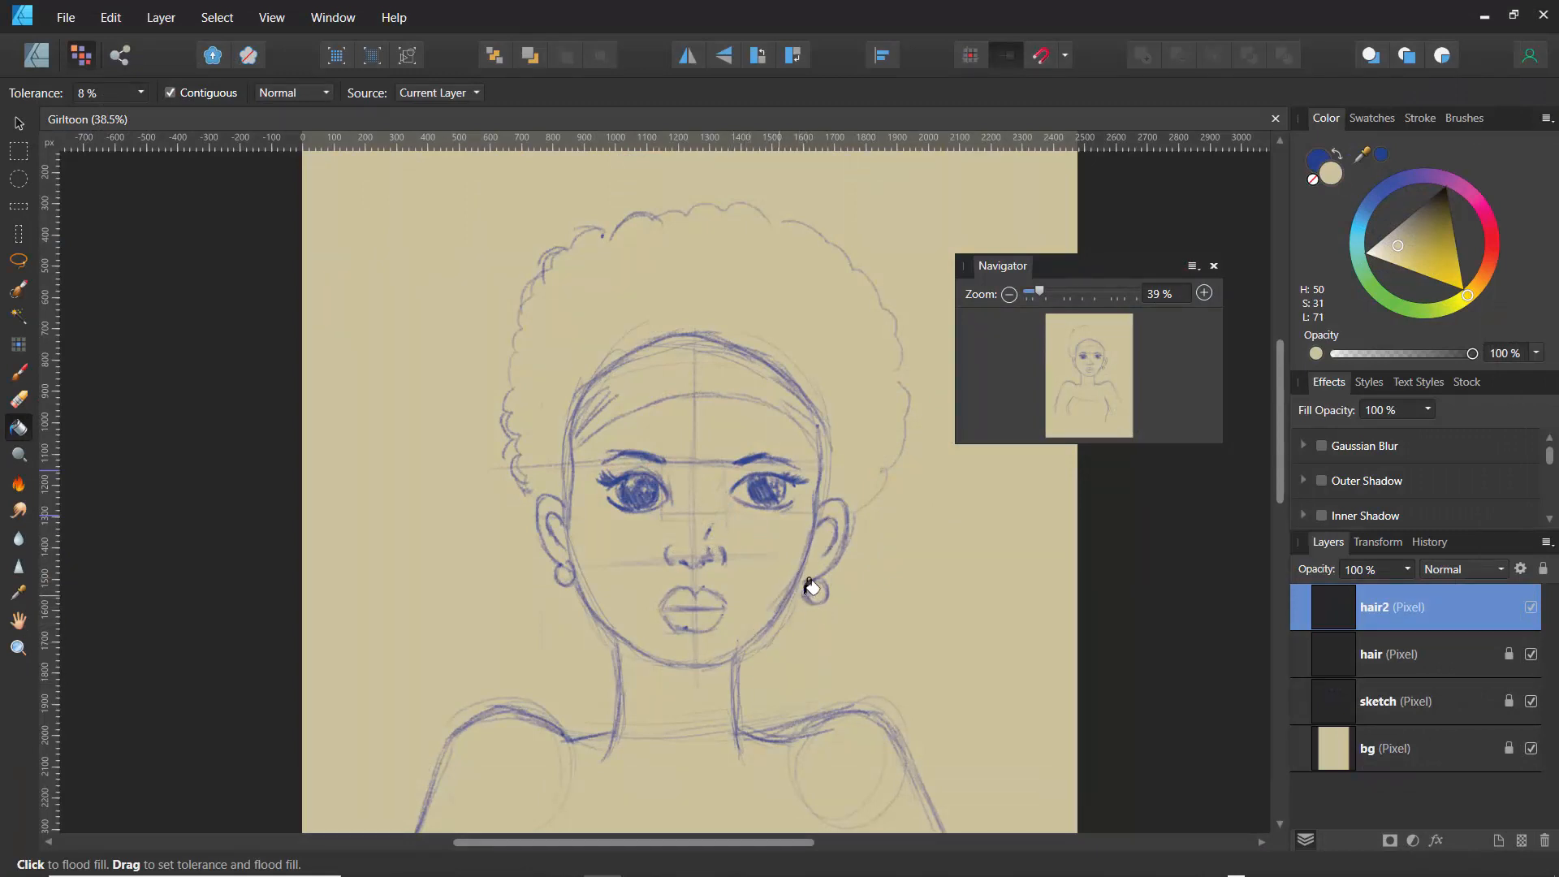
- Sample the dark blue from the portrait's left eye as the paint brush colour
click(19, 375)
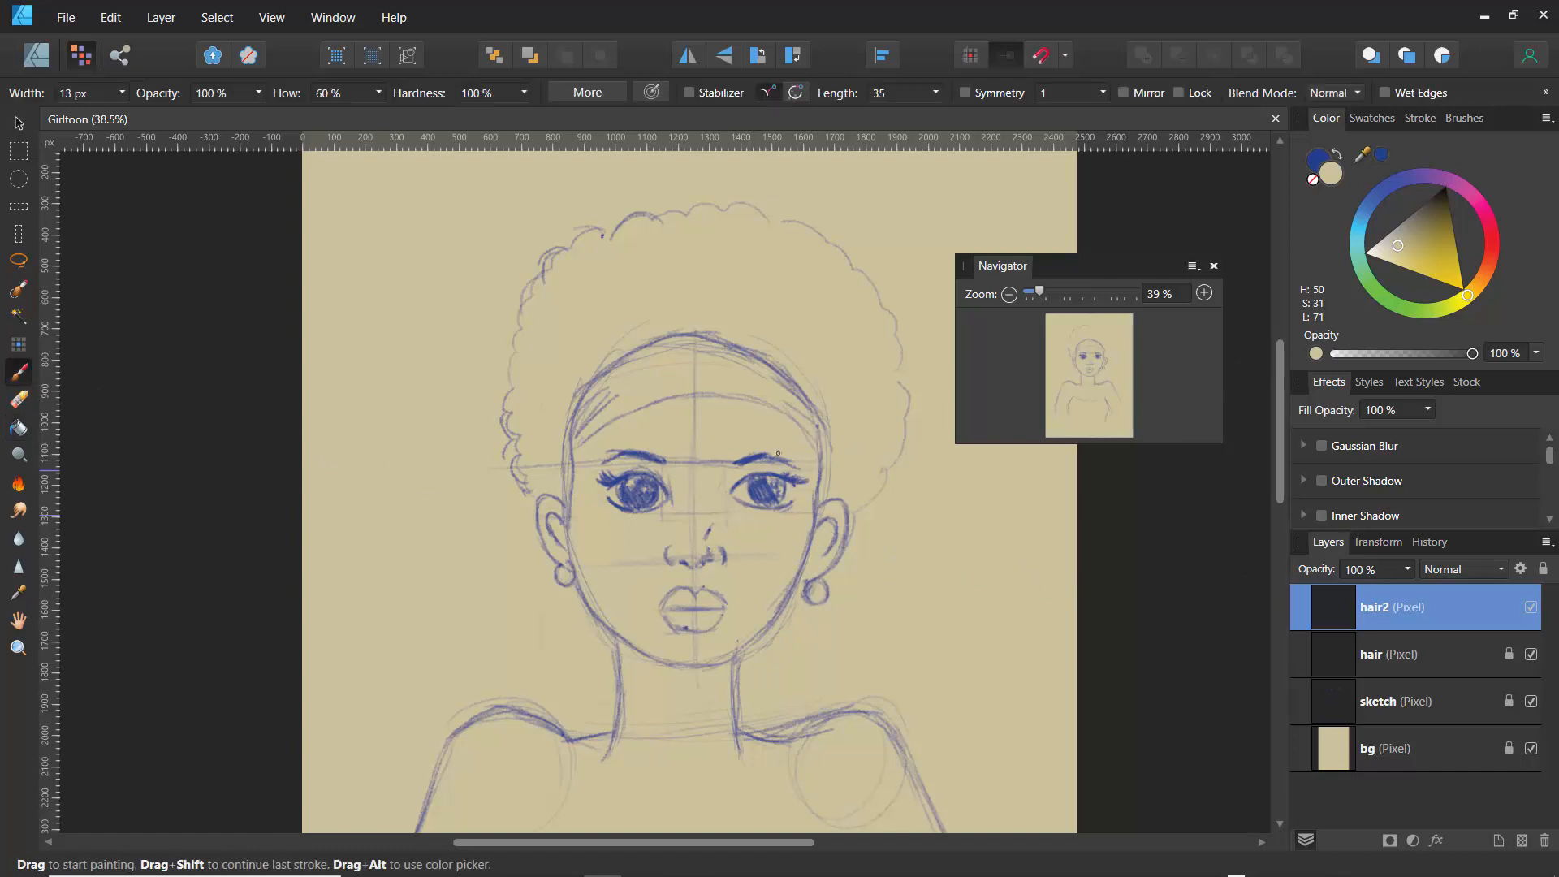
click(20, 594)
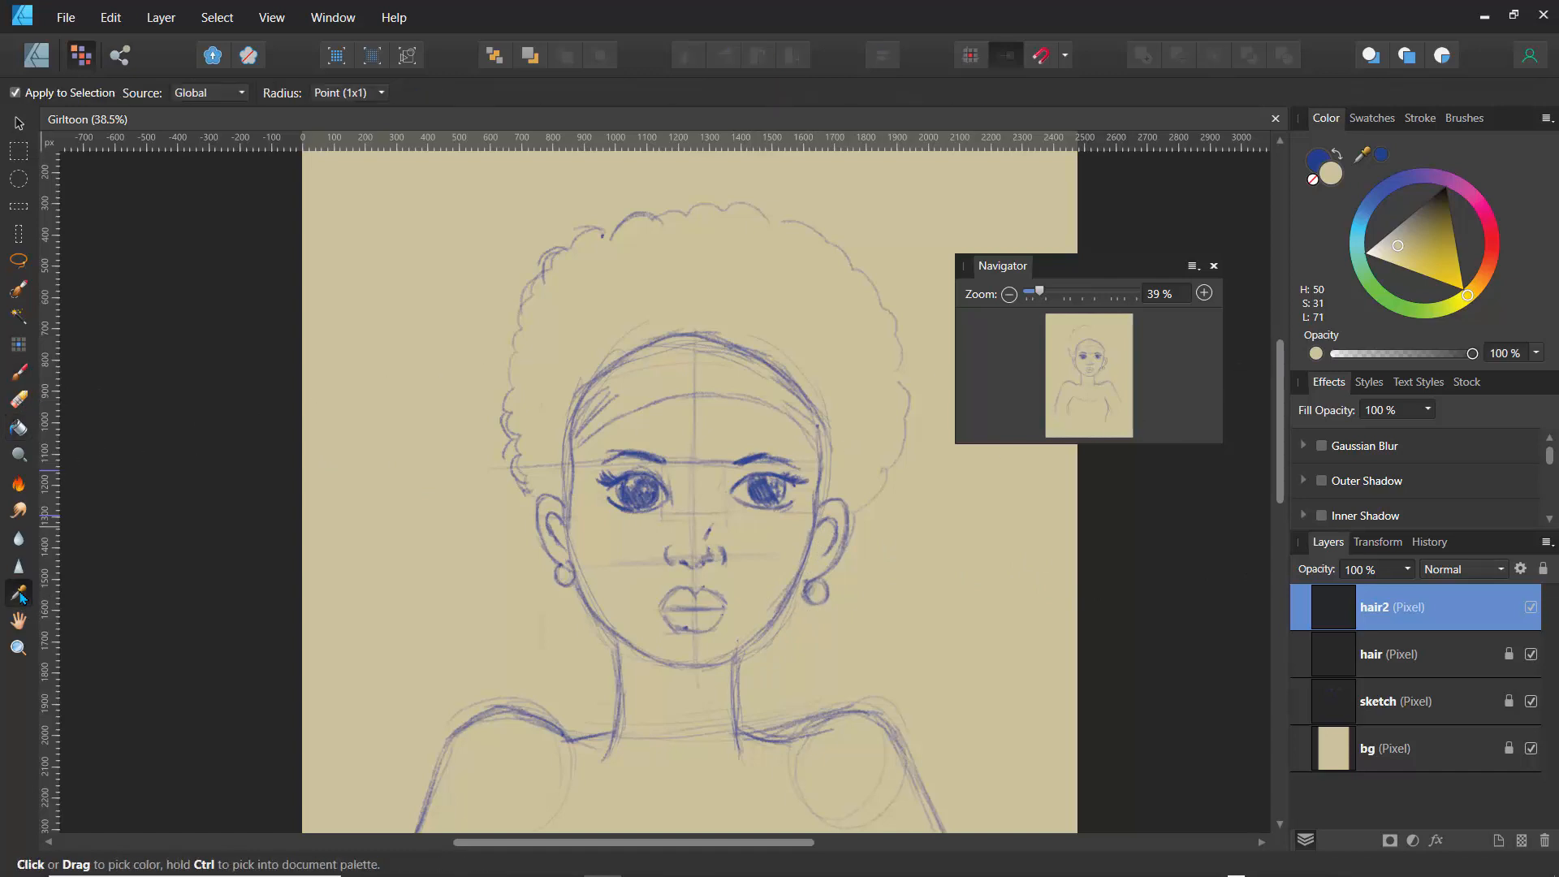
click(646, 499)
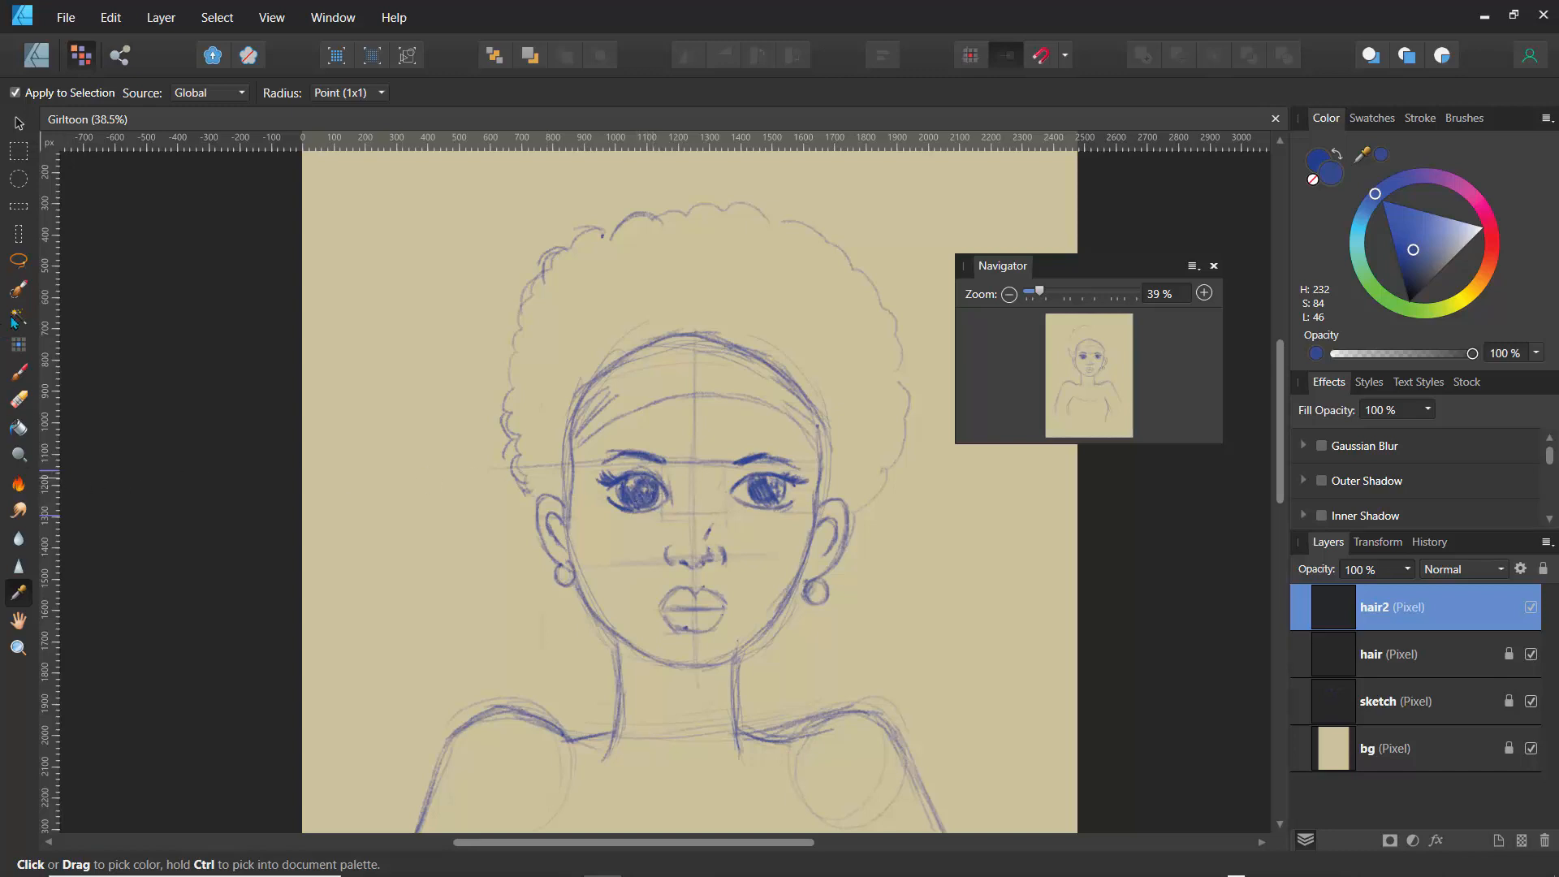
click(19, 373)
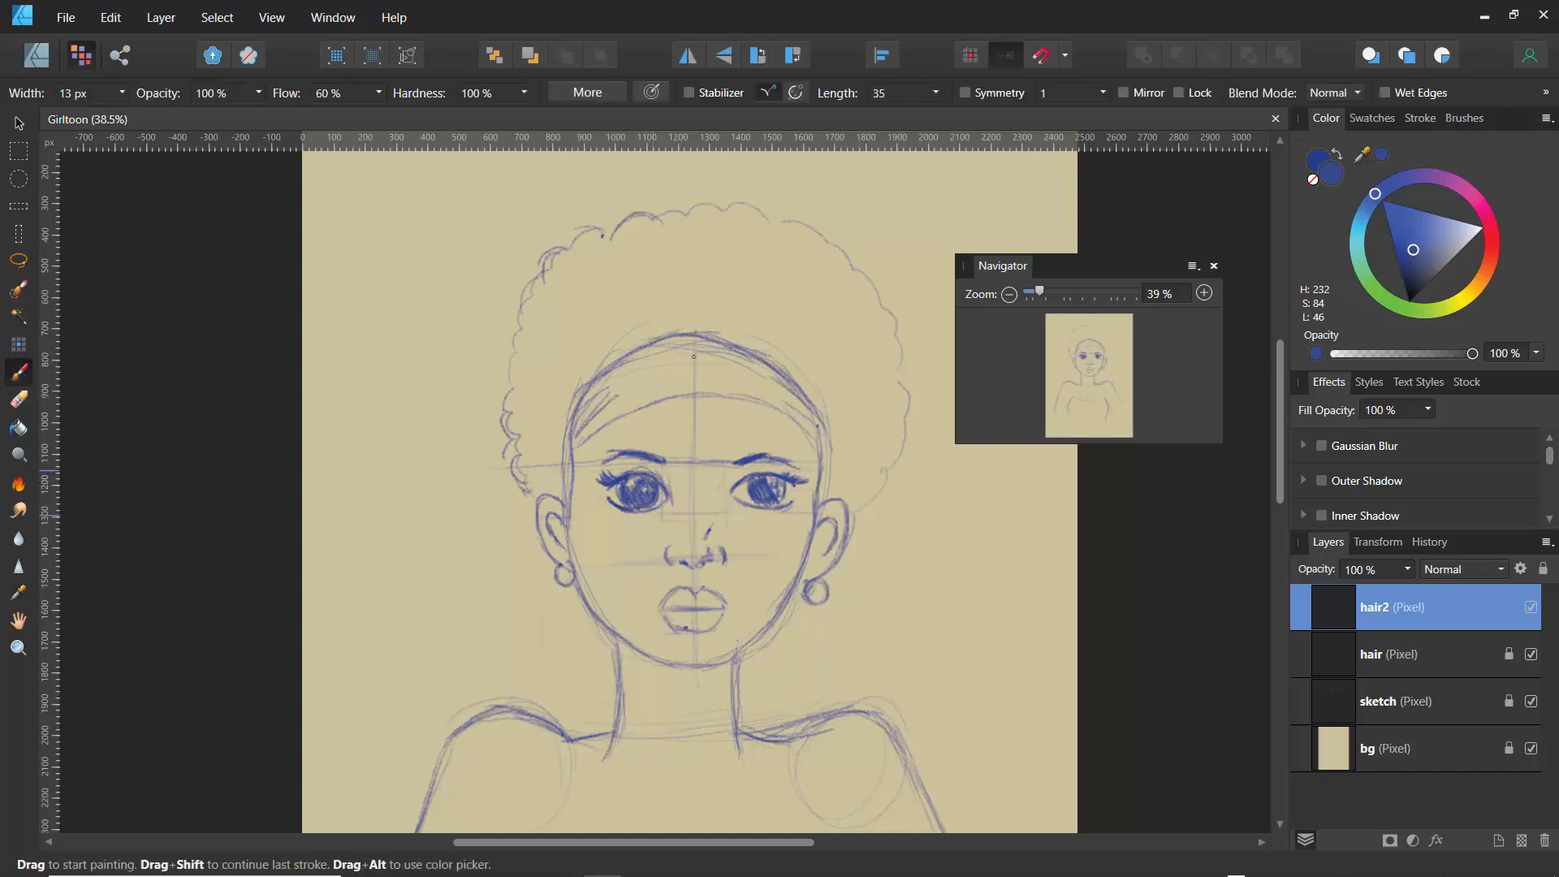
- Hide the curly hair layer while keeping hair2 active
click(1531, 654)
click(1531, 656)
click(1530, 656)
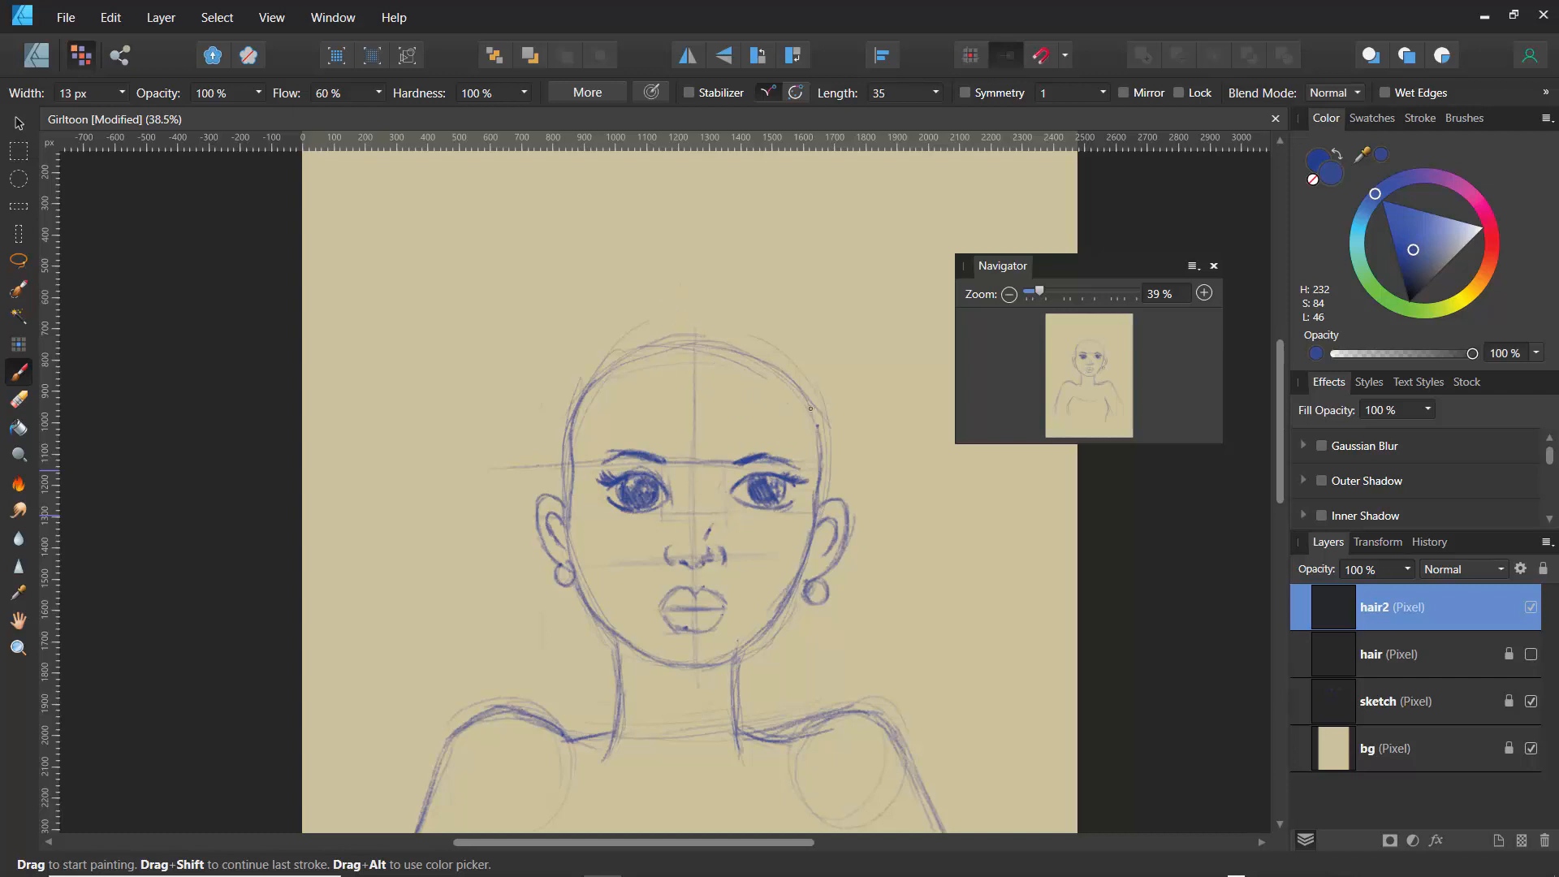
- Sketch a straight fringe across the forehead, a strand down the face's left side and a flat hair end at jaw level
mouse_move(797, 403)
mouse_down()
mouse_move(667, 399)
mouse_move(725, 409)
mouse_move(677, 408)
mouse_up()
mouse_move(664, 351)
mouse_down()
mouse_move(663, 408)
mouse_move(606, 406)
mouse_move(614, 381)
mouse_move(618, 413)
mouse_move(549, 427)
mouse_move(585, 401)
mouse_move(580, 519)
mouse_up()
drag(578, 441, 584, 590)
drag(576, 472, 581, 585)
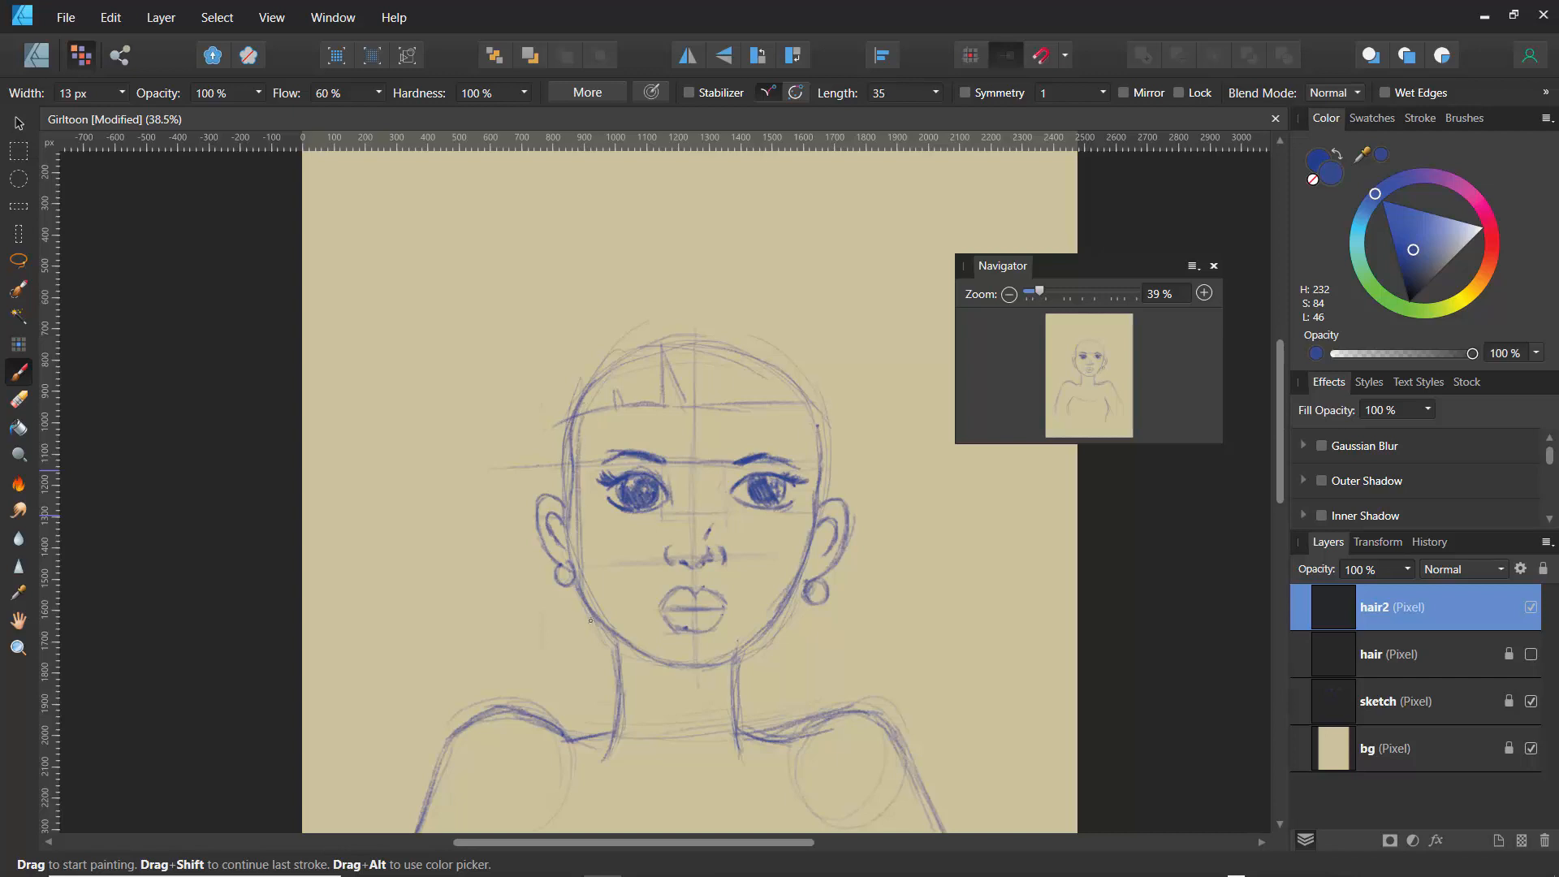
mouse_move(580, 521)
mouse_down()
mouse_move(595, 639)
mouse_move(502, 618)
mouse_up()
drag(572, 622, 509, 620)
mouse_move(694, 407)
mouse_down()
mouse_move(815, 414)
mouse_move(754, 417)
mouse_move(795, 405)
mouse_move(824, 495)
mouse_move(843, 437)
mouse_move(842, 477)
mouse_move(845, 386)
mouse_up()
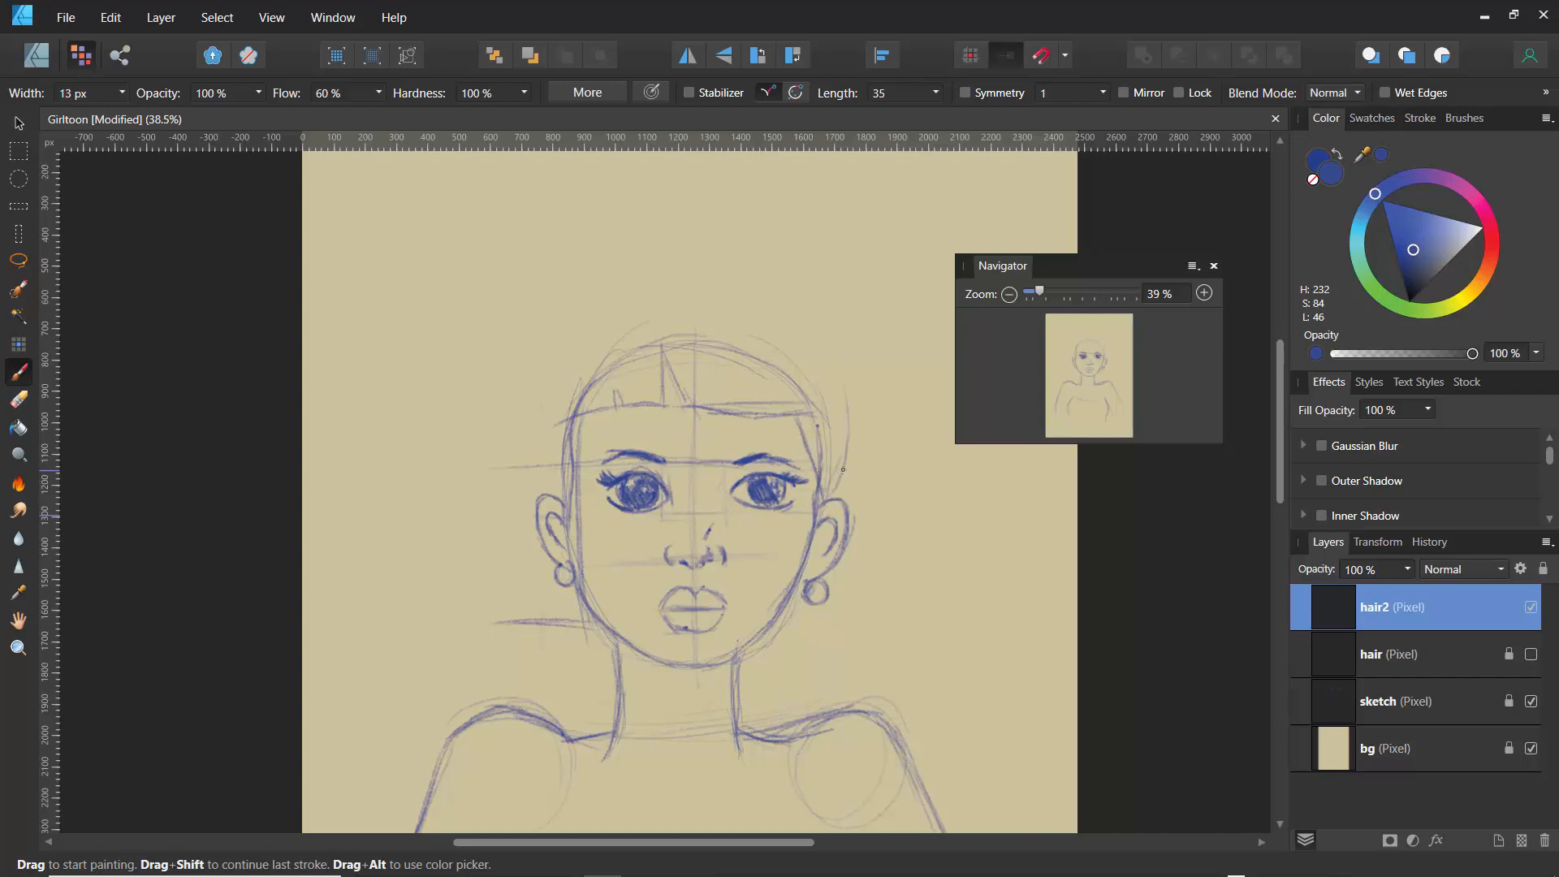
- Sketch a high hair contour over the crown and right side of the head, and erase most of it
mouse_move(850, 447)
mouse_down()
mouse_move(818, 334)
mouse_move(843, 396)
mouse_move(740, 275)
mouse_move(825, 342)
mouse_move(700, 279)
mouse_move(781, 303)
mouse_move(626, 291)
mouse_up()
drag(825, 402, 839, 479)
key(e)
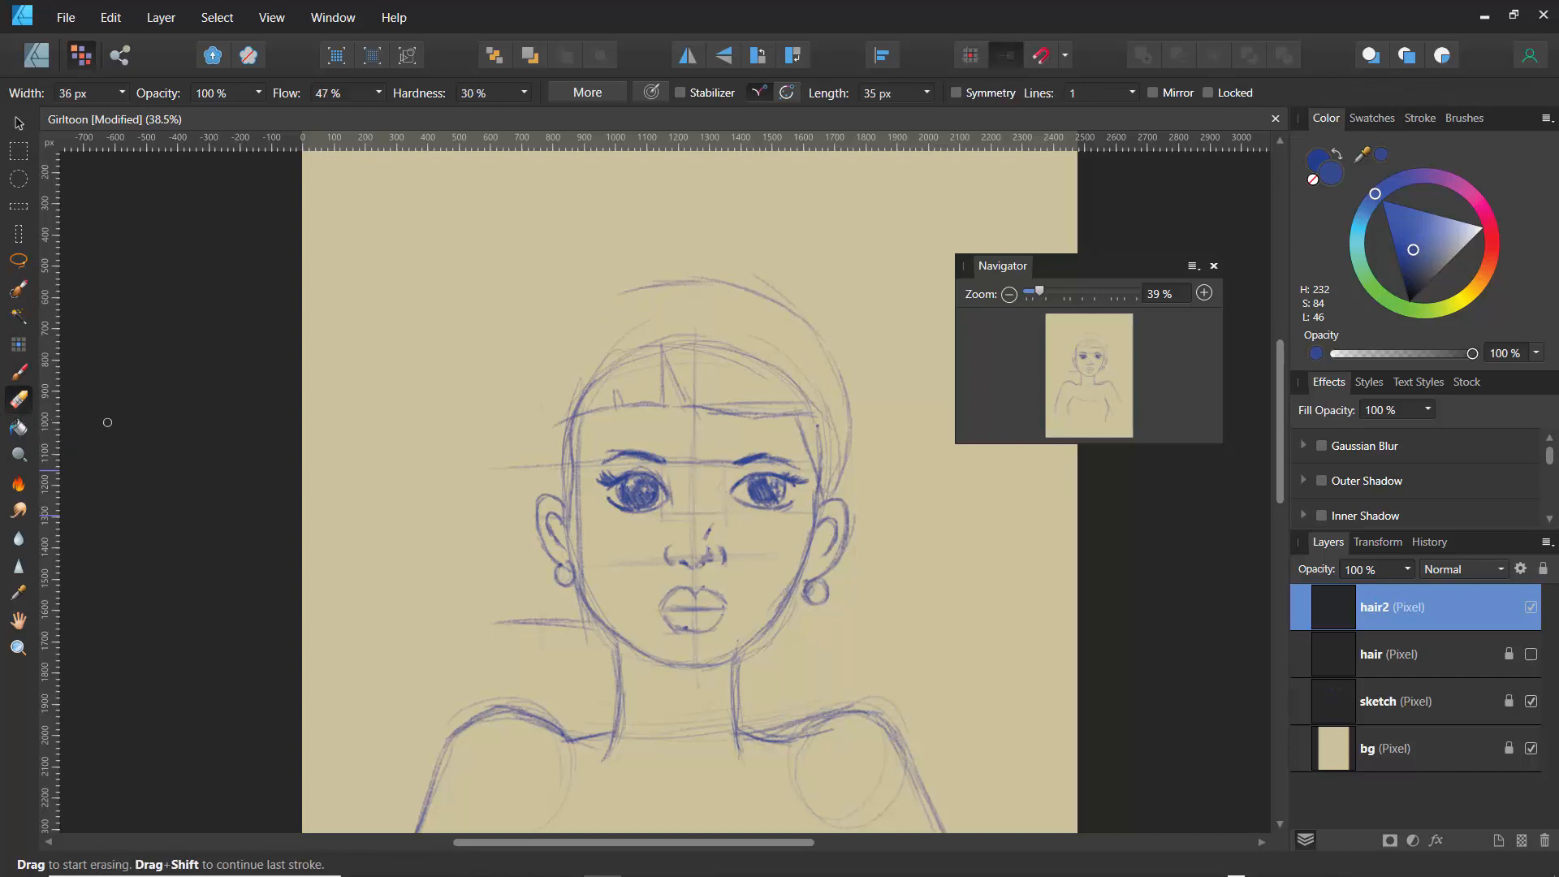
mouse_move(617, 294)
mouse_down()
mouse_move(761, 291)
mouse_move(817, 337)
mouse_move(850, 439)
mouse_move(757, 330)
mouse_move(805, 383)
mouse_move(715, 307)
mouse_move(766, 348)
mouse_move(633, 322)
mouse_move(664, 312)
mouse_up()
- Draw a closer bob outline over the crown and down the left side to the hair end at jaw level
click(18, 371)
mouse_move(772, 341)
mouse_down()
mouse_move(682, 323)
mouse_move(590, 363)
mouse_move(533, 447)
mouse_move(526, 617)
mouse_up()
key(ctrl+z)
drag(527, 526, 520, 632)
drag(522, 564, 520, 614)
drag(525, 500, 523, 546)
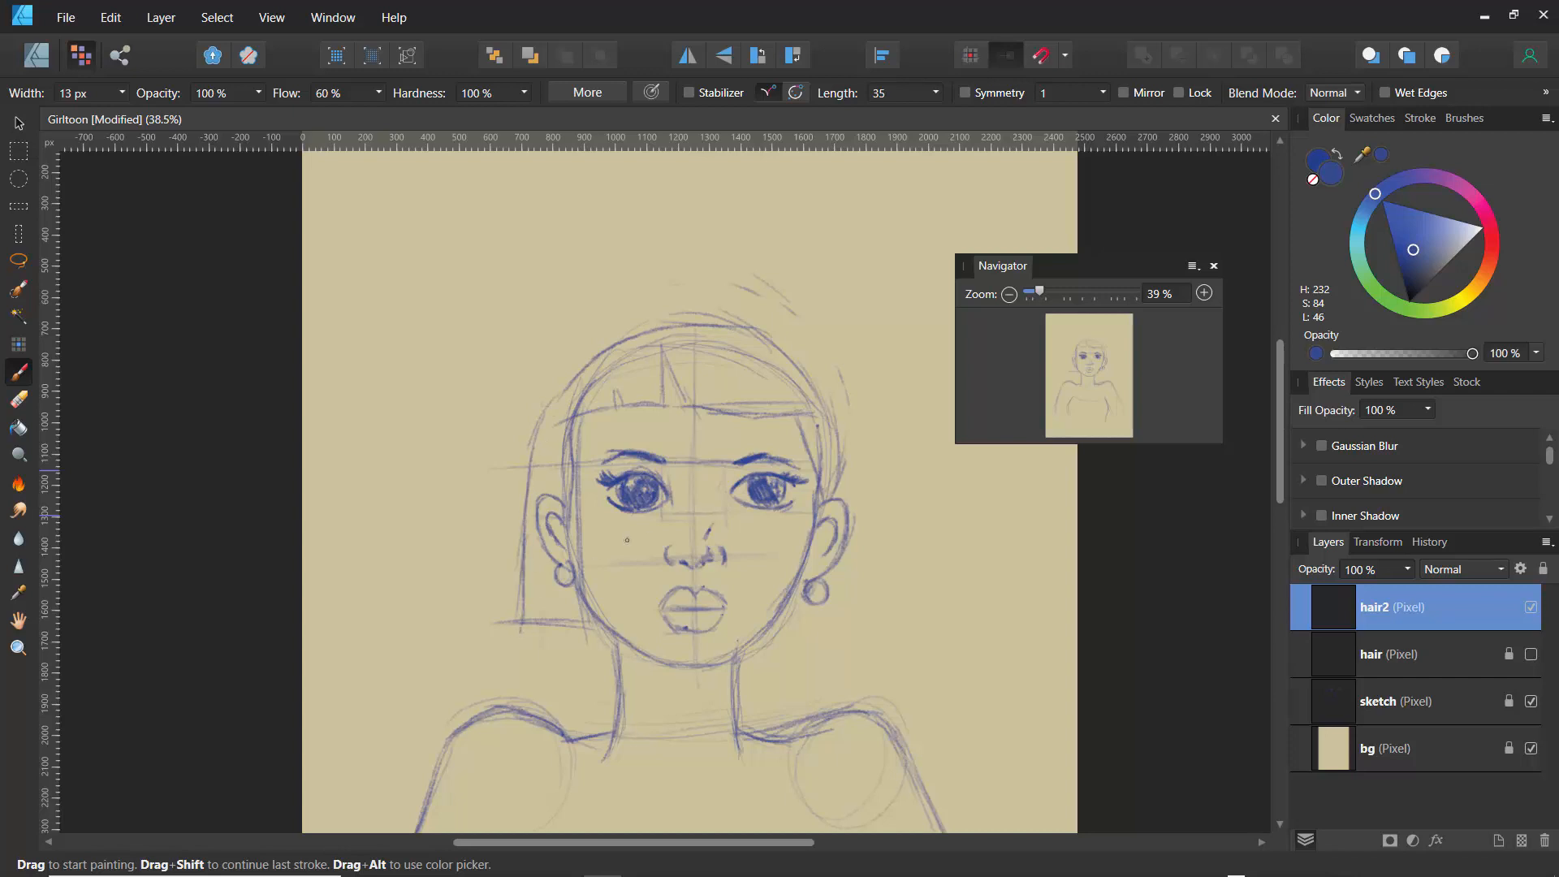
- Sketch the bob's right-hand strand and flat hair end at jaw level, and add pointed notches along the fringe
mouse_move(793, 417)
mouse_down()
mouse_move(814, 490)
mouse_move(813, 474)
mouse_up()
mouse_move(815, 605)
mouse_down()
mouse_move(829, 648)
mouse_move(819, 609)
mouse_move(838, 650)
mouse_move(779, 644)
mouse_up()
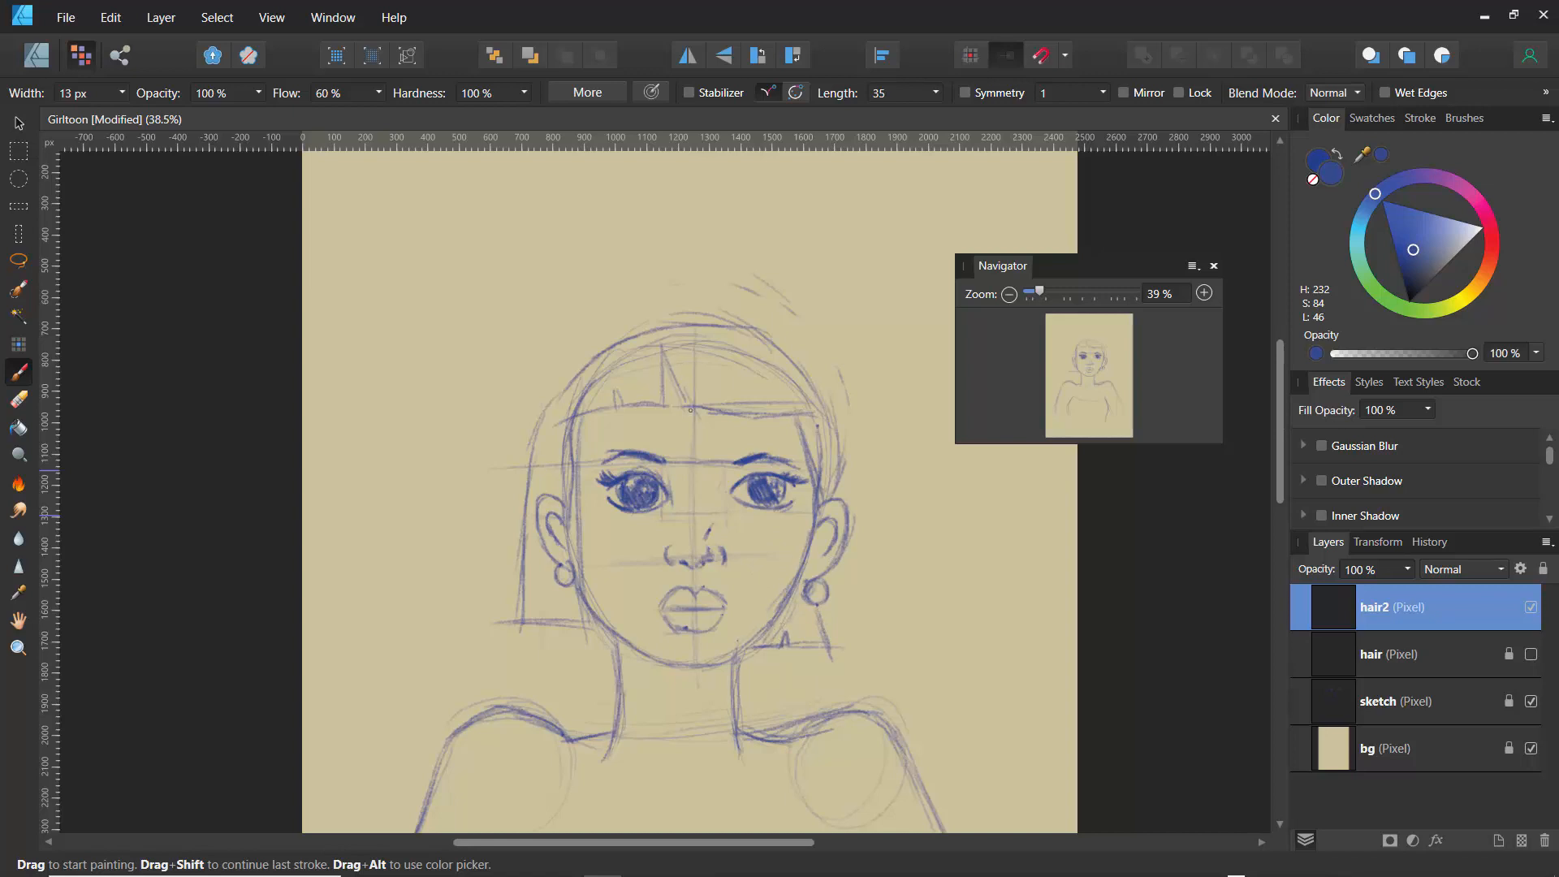
mouse_move(689, 406)
mouse_down()
mouse_move(668, 370)
mouse_move(687, 408)
mouse_move(738, 410)
mouse_move(696, 408)
mouse_move(736, 397)
mouse_move(748, 415)
mouse_move(663, 391)
mouse_move(666, 410)
mouse_move(616, 389)
mouse_up()
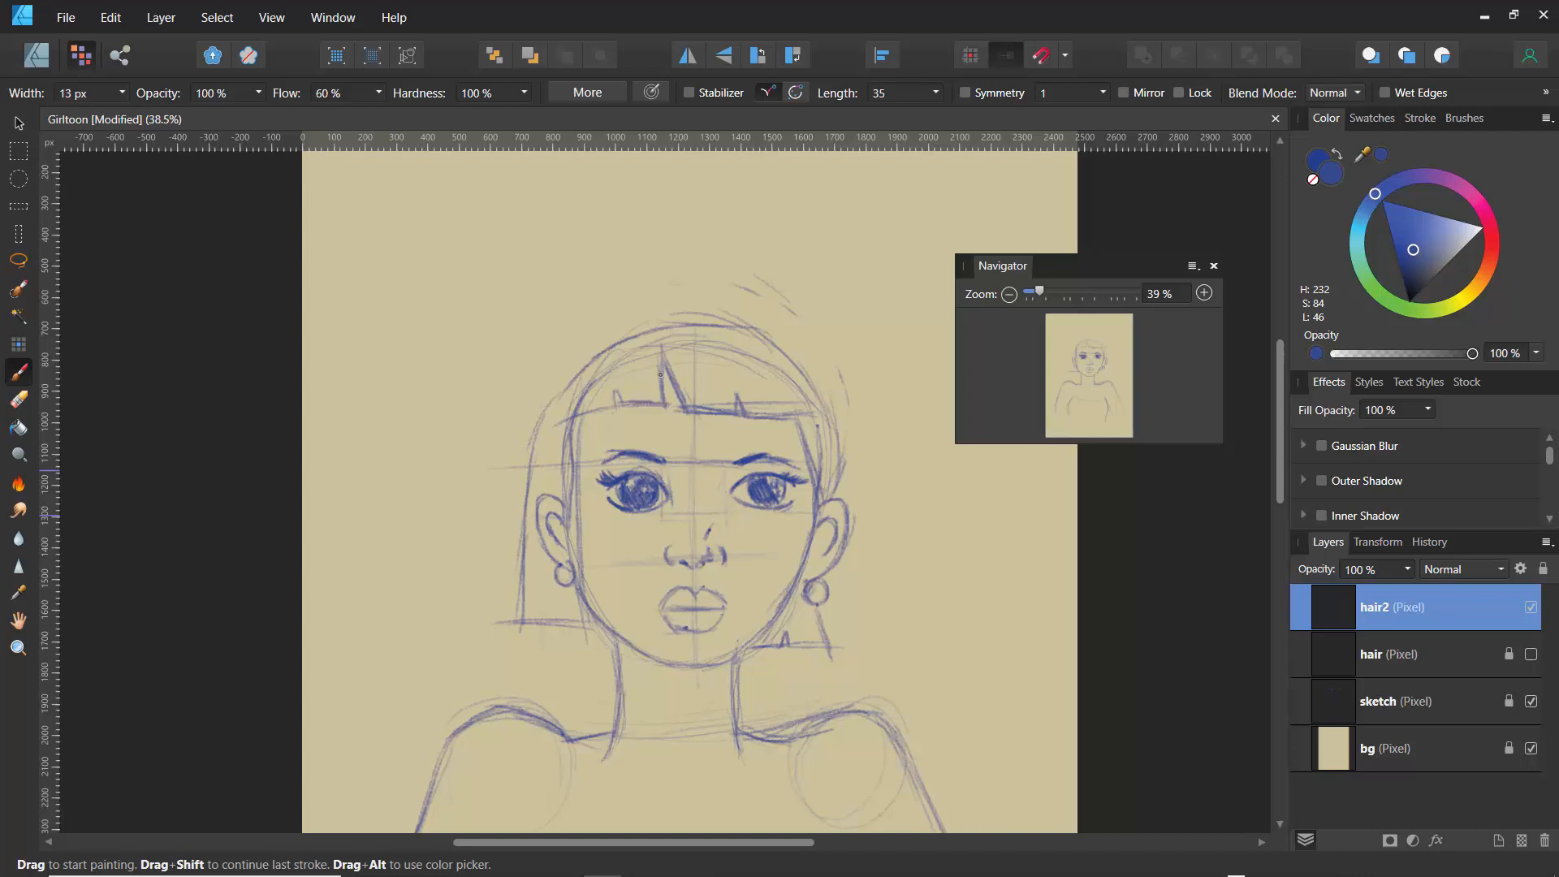
- Erase the tall notch in the fringe's centre, redraw it smaller, and strengthen the bob's strands on both sides of the face
key(e)
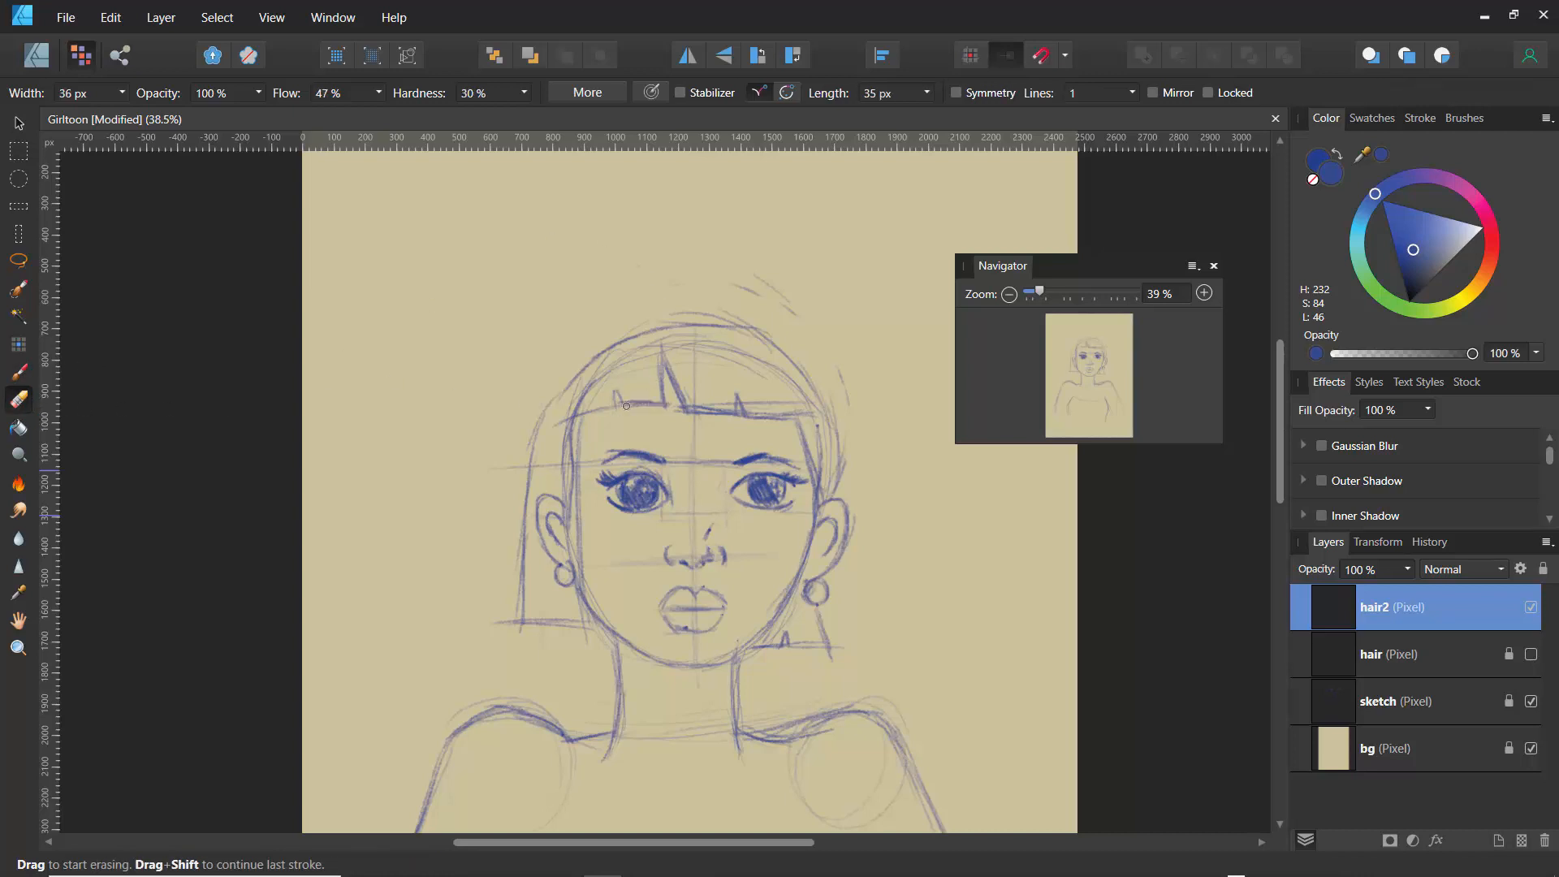
mouse_move(661, 383)
mouse_down()
mouse_move(662, 396)
mouse_move(665, 351)
mouse_move(669, 392)
mouse_up()
click(18, 372)
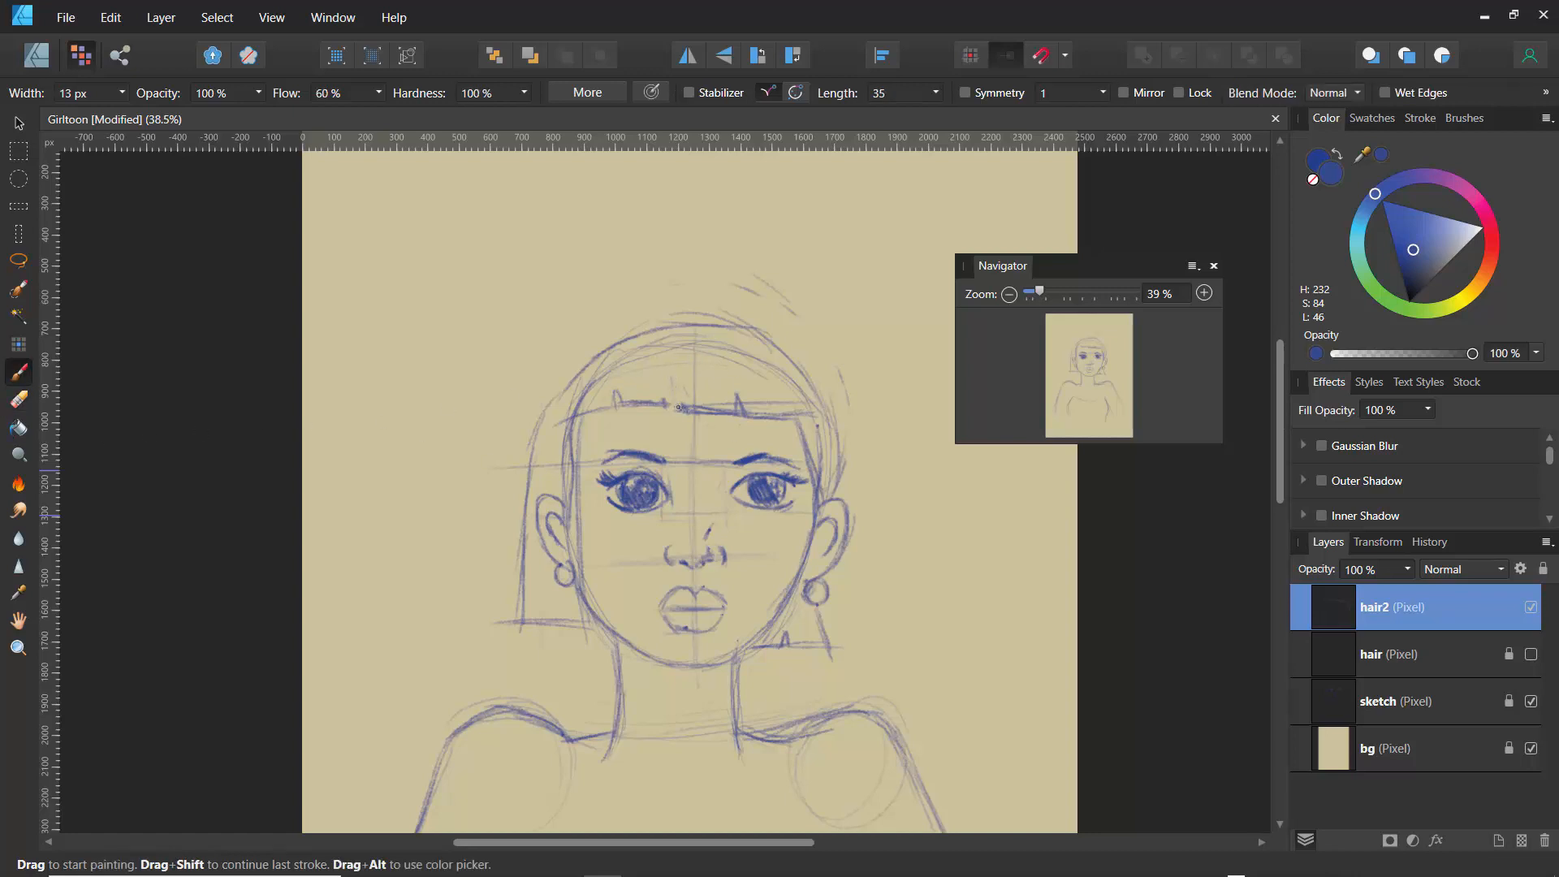
mouse_move(671, 377)
mouse_down()
mouse_move(675, 405)
mouse_move(672, 375)
mouse_move(578, 423)
mouse_move(586, 624)
mouse_move(531, 621)
mouse_up()
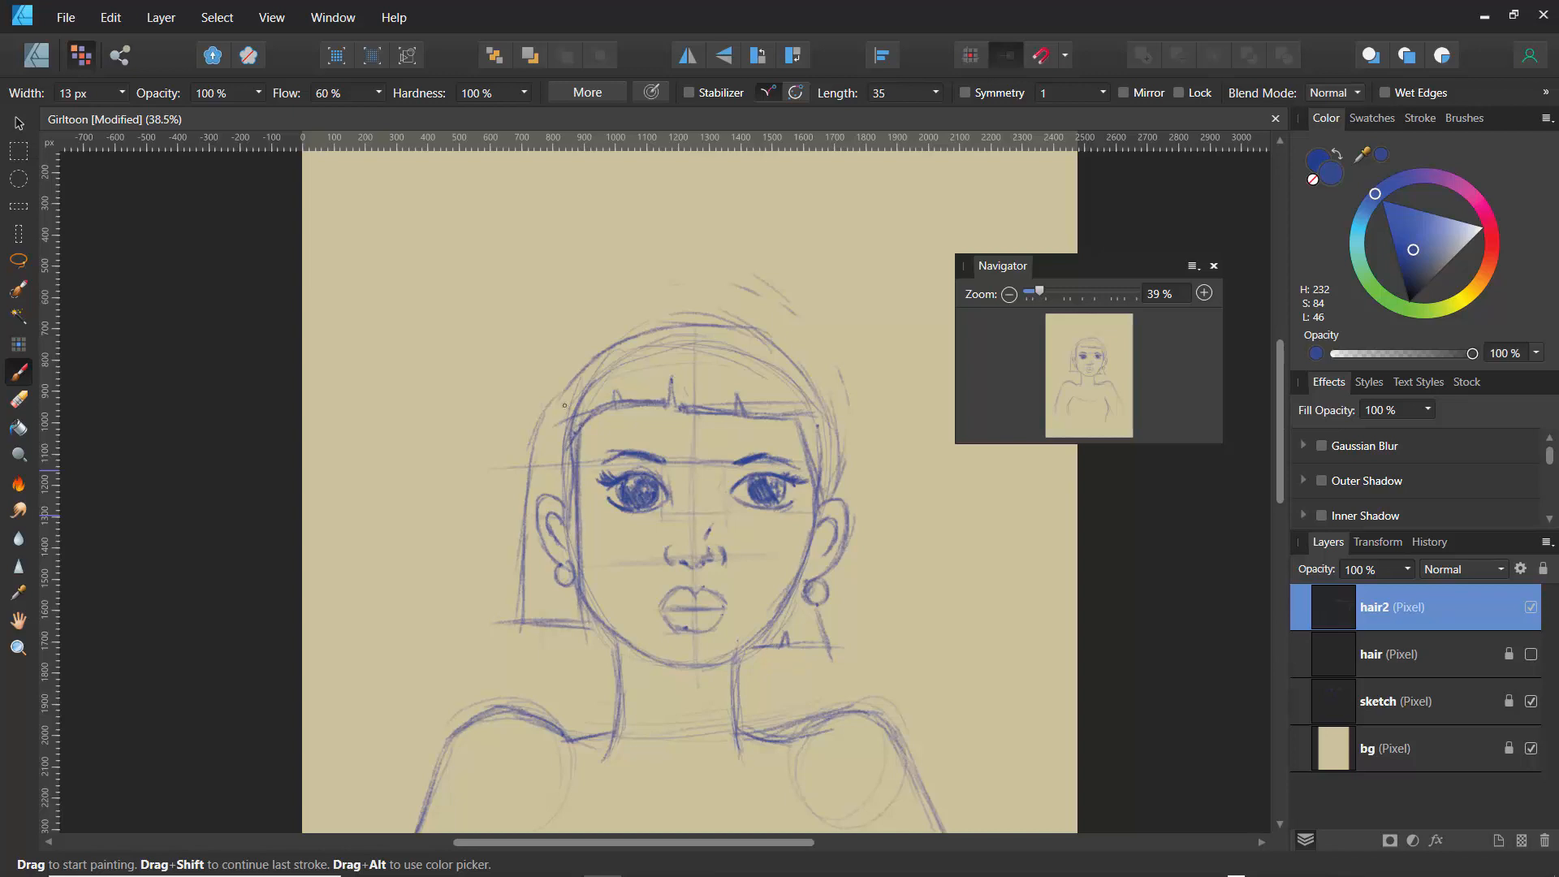
drag(520, 520, 518, 555)
mouse_move(781, 419)
mouse_down()
mouse_move(842, 452)
mouse_move(834, 505)
mouse_up()
mouse_move(825, 591)
mouse_down()
mouse_move(836, 645)
mouse_move(831, 629)
mouse_move(833, 650)
mouse_move(772, 650)
mouse_up()
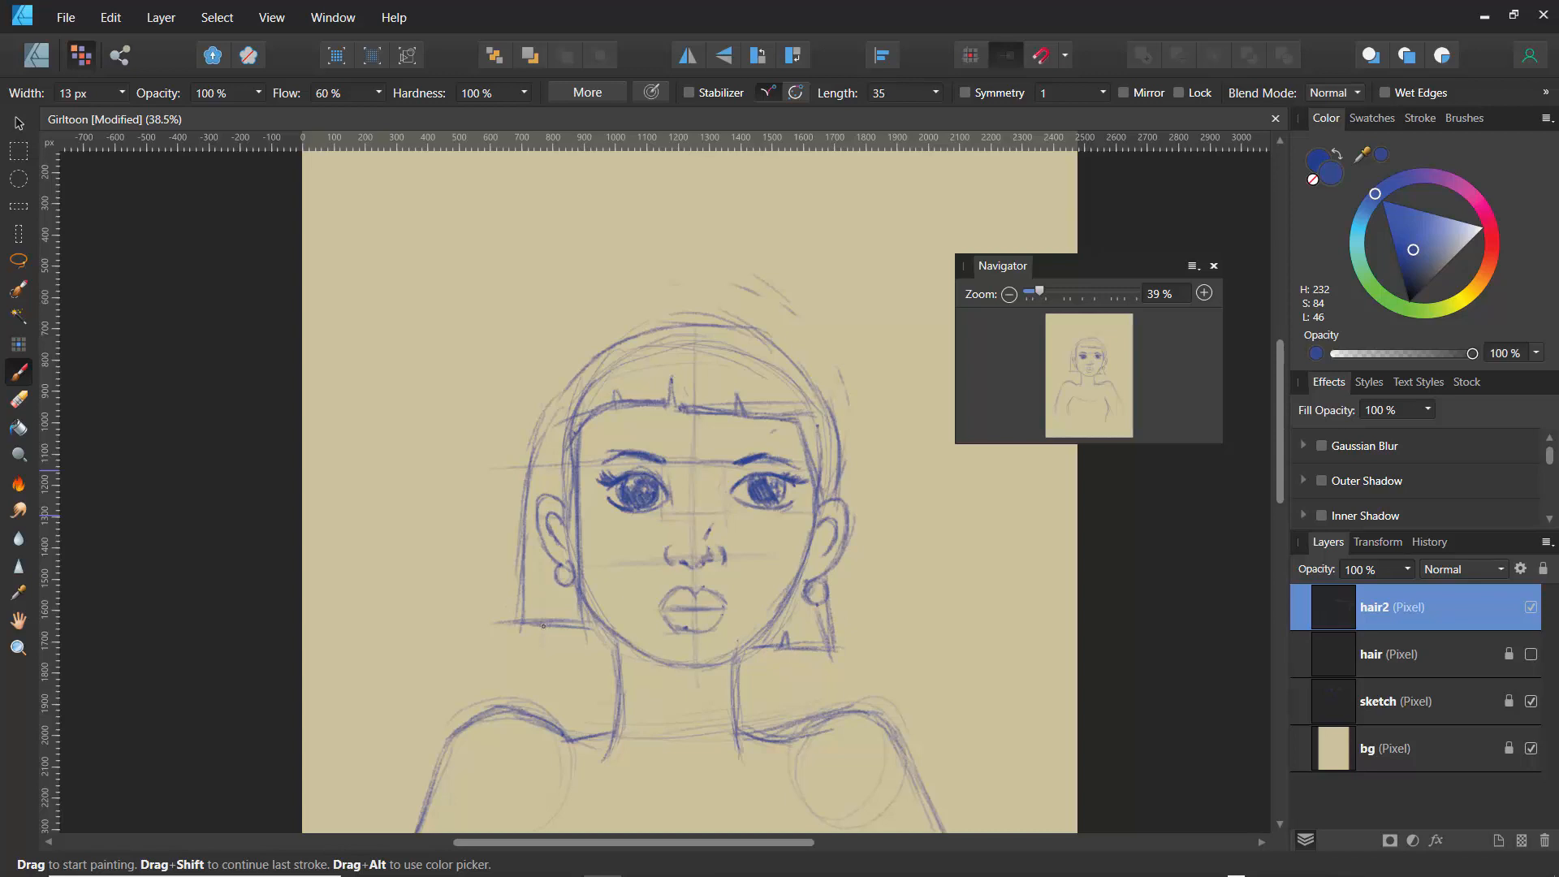
- Add a notch to the left hair end and sketch a curved, jagged highlight band across the bob's crown
mouse_move(540, 595)
mouse_down()
mouse_move(538, 619)
mouse_move(589, 626)
mouse_up()
mouse_move(775, 355)
mouse_down()
mouse_move(634, 372)
mouse_move(749, 366)
mouse_move(780, 336)
mouse_move(656, 375)
mouse_up()
mouse_move(751, 326)
mouse_down()
mouse_move(641, 365)
mouse_move(662, 377)
mouse_move(600, 368)
mouse_move(610, 376)
mouse_move(561, 384)
mouse_up()
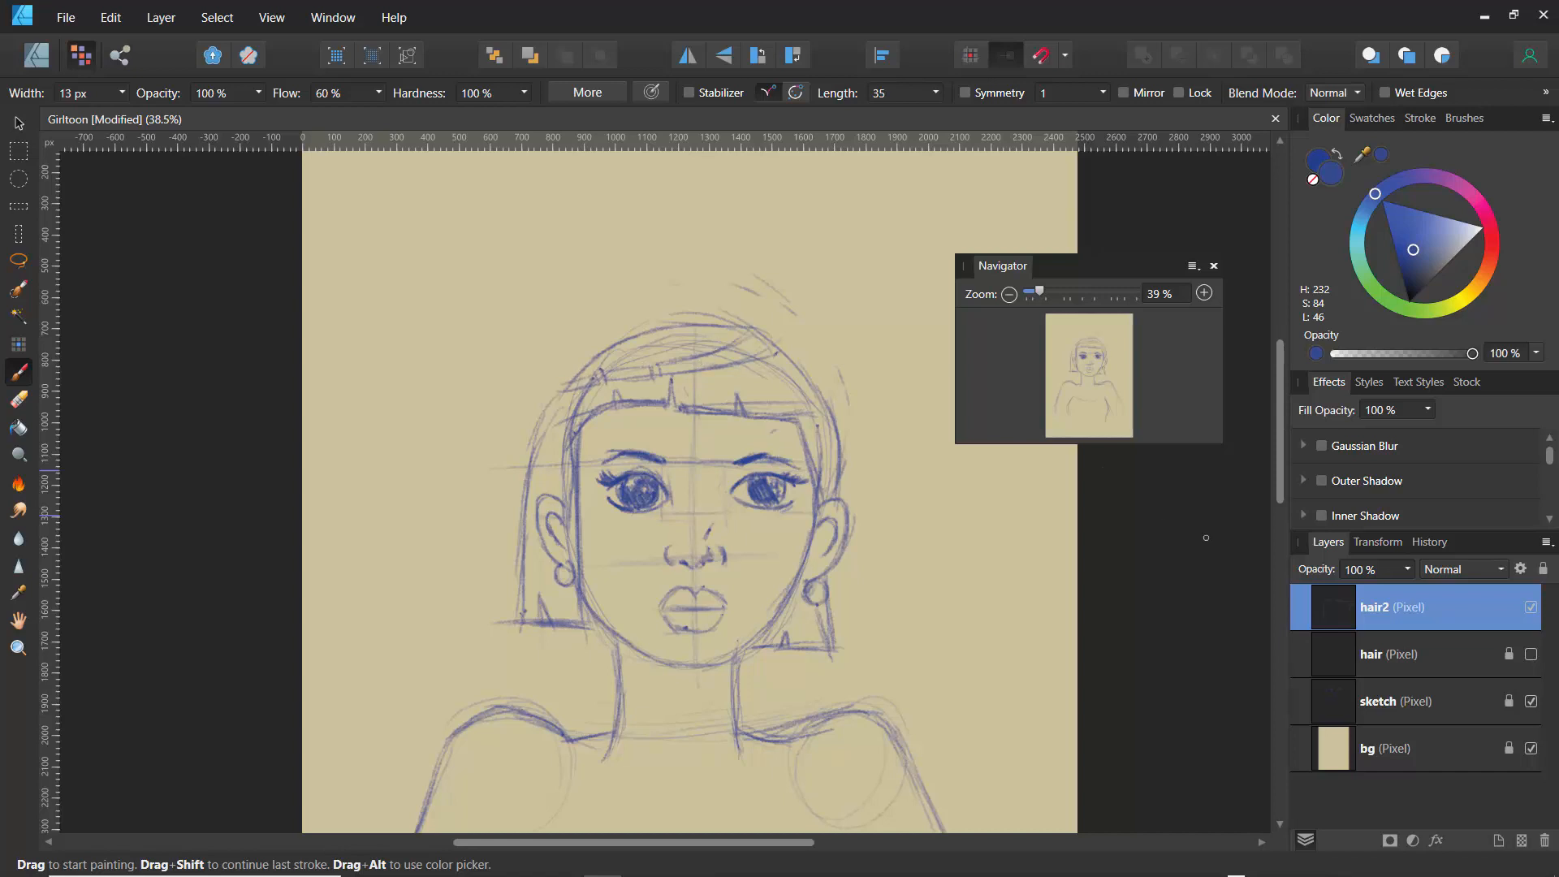
- Hide the hair2 layer and add a new pixel layer above it
click(1530, 608)
click(1521, 839)
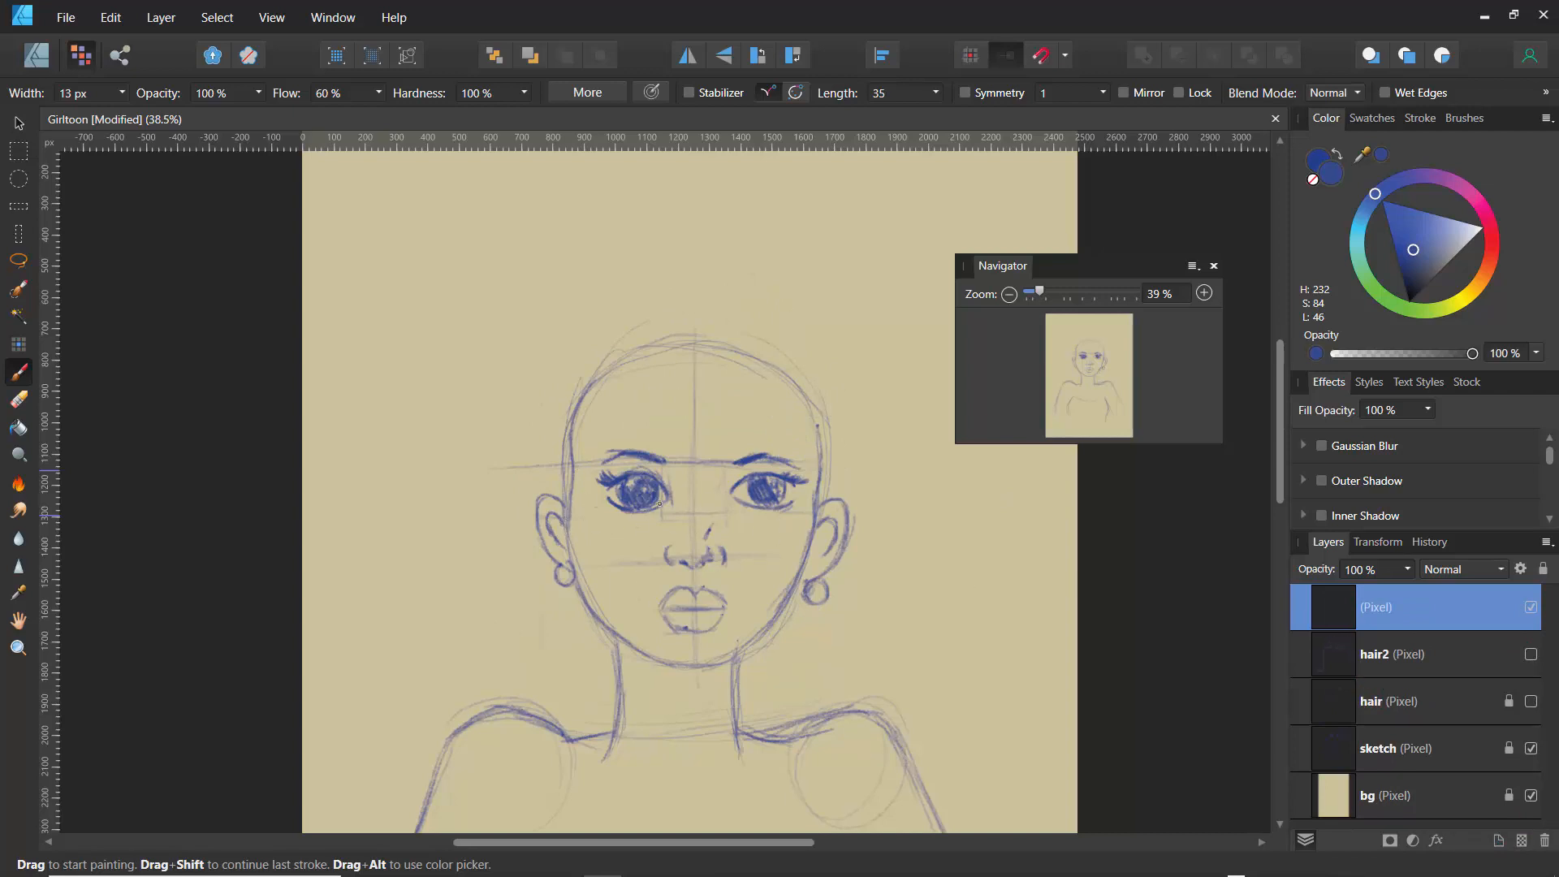
- On the unlocked sketch layer, redraw the left ear wider, erase its old outline, and lock the layer again
click(1396, 751)
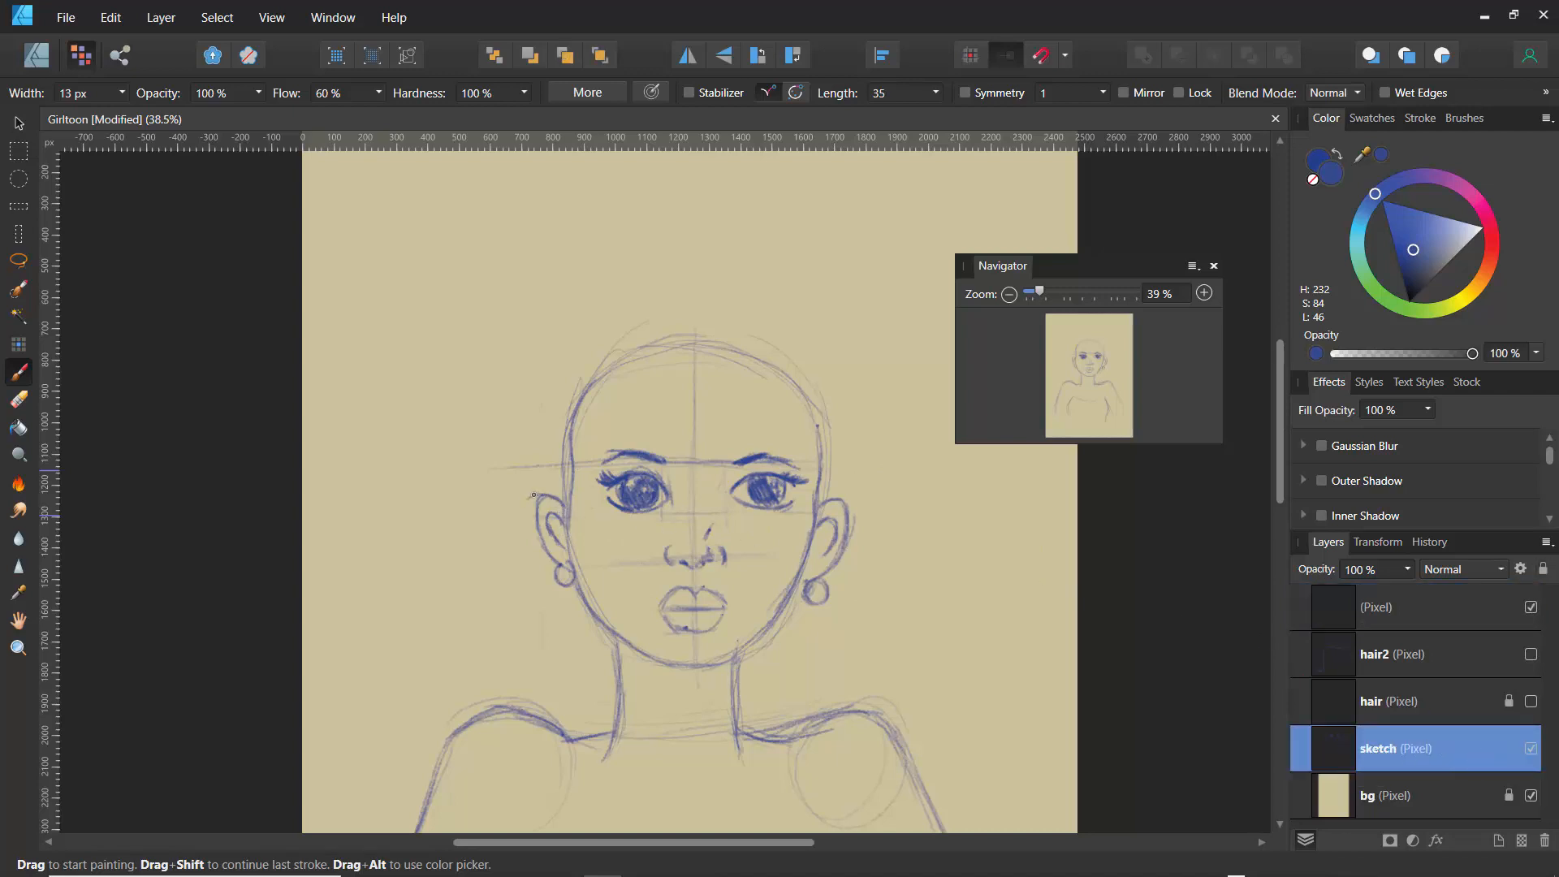
drag(528, 519, 554, 566)
drag(539, 497, 526, 508)
drag(527, 516, 532, 536)
key(e)
drag(540, 511, 541, 526)
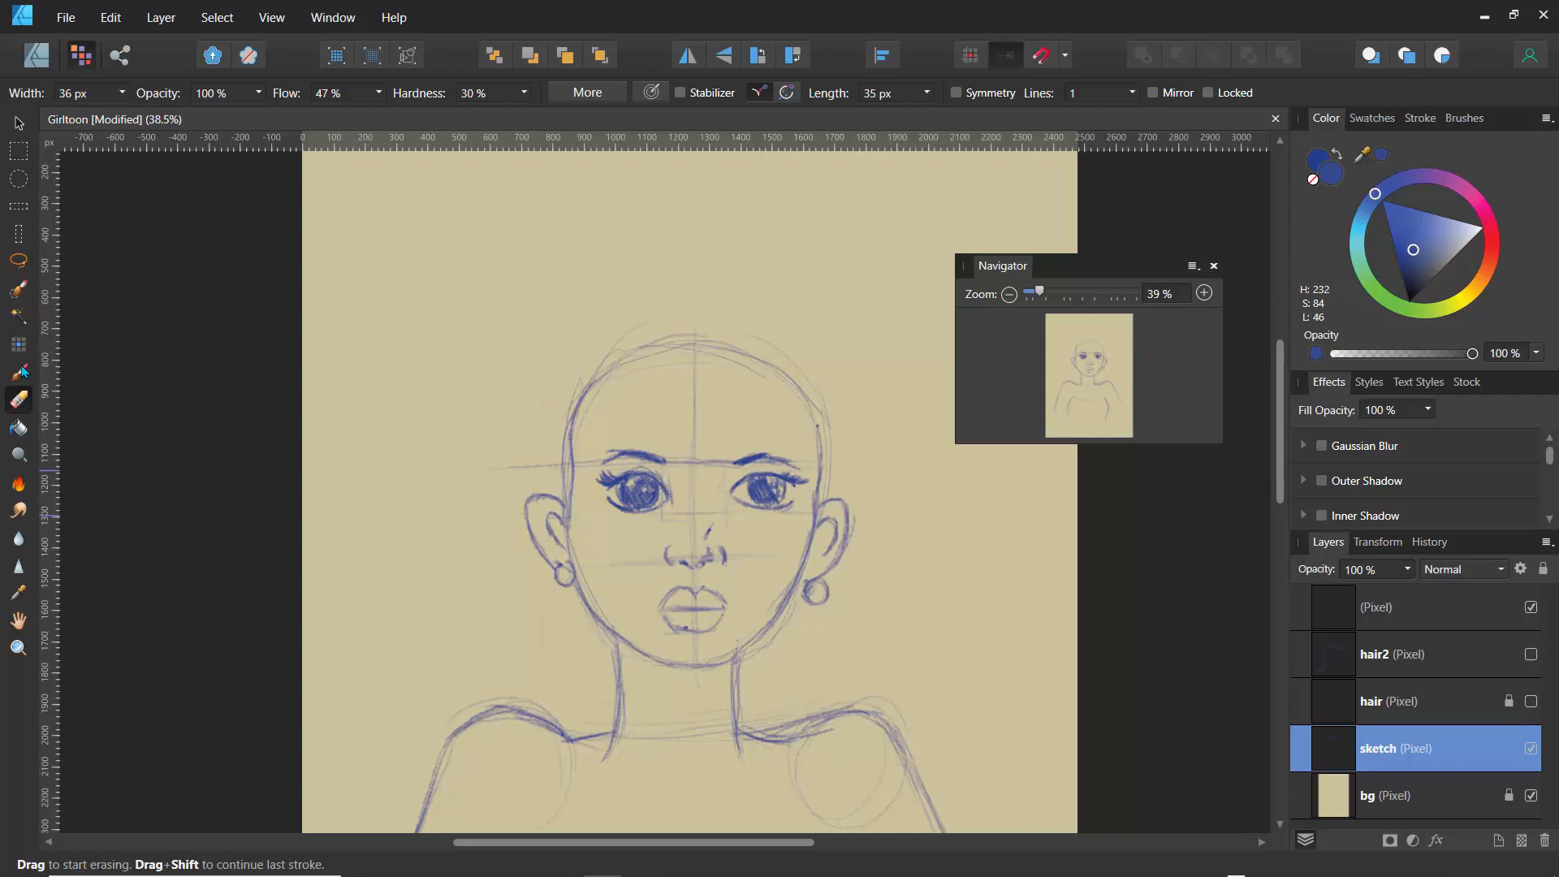
click(18, 371)
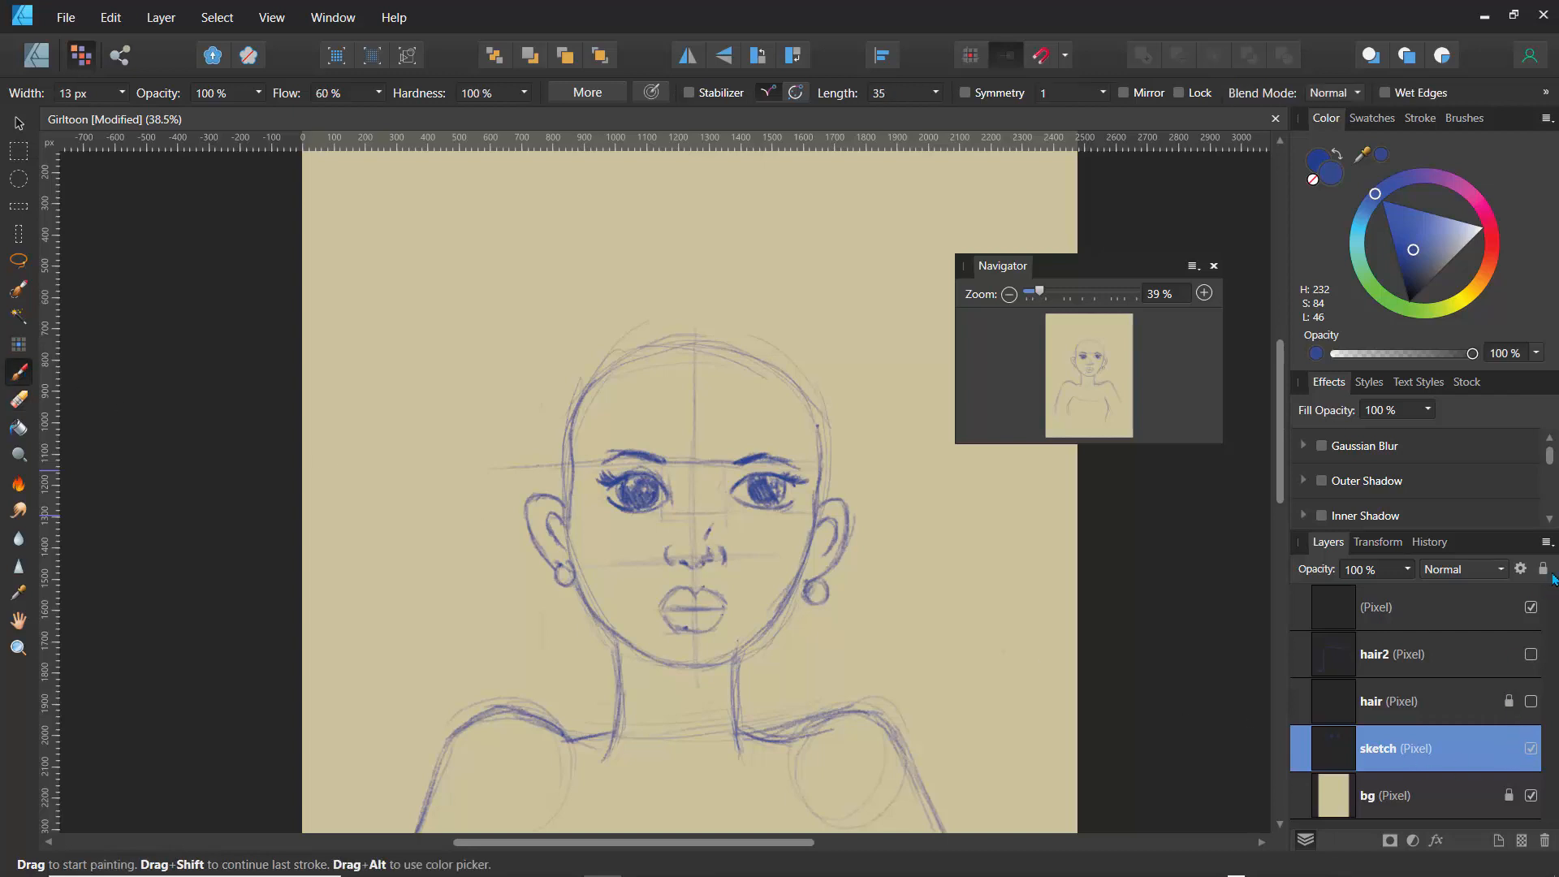
click(1401, 617)
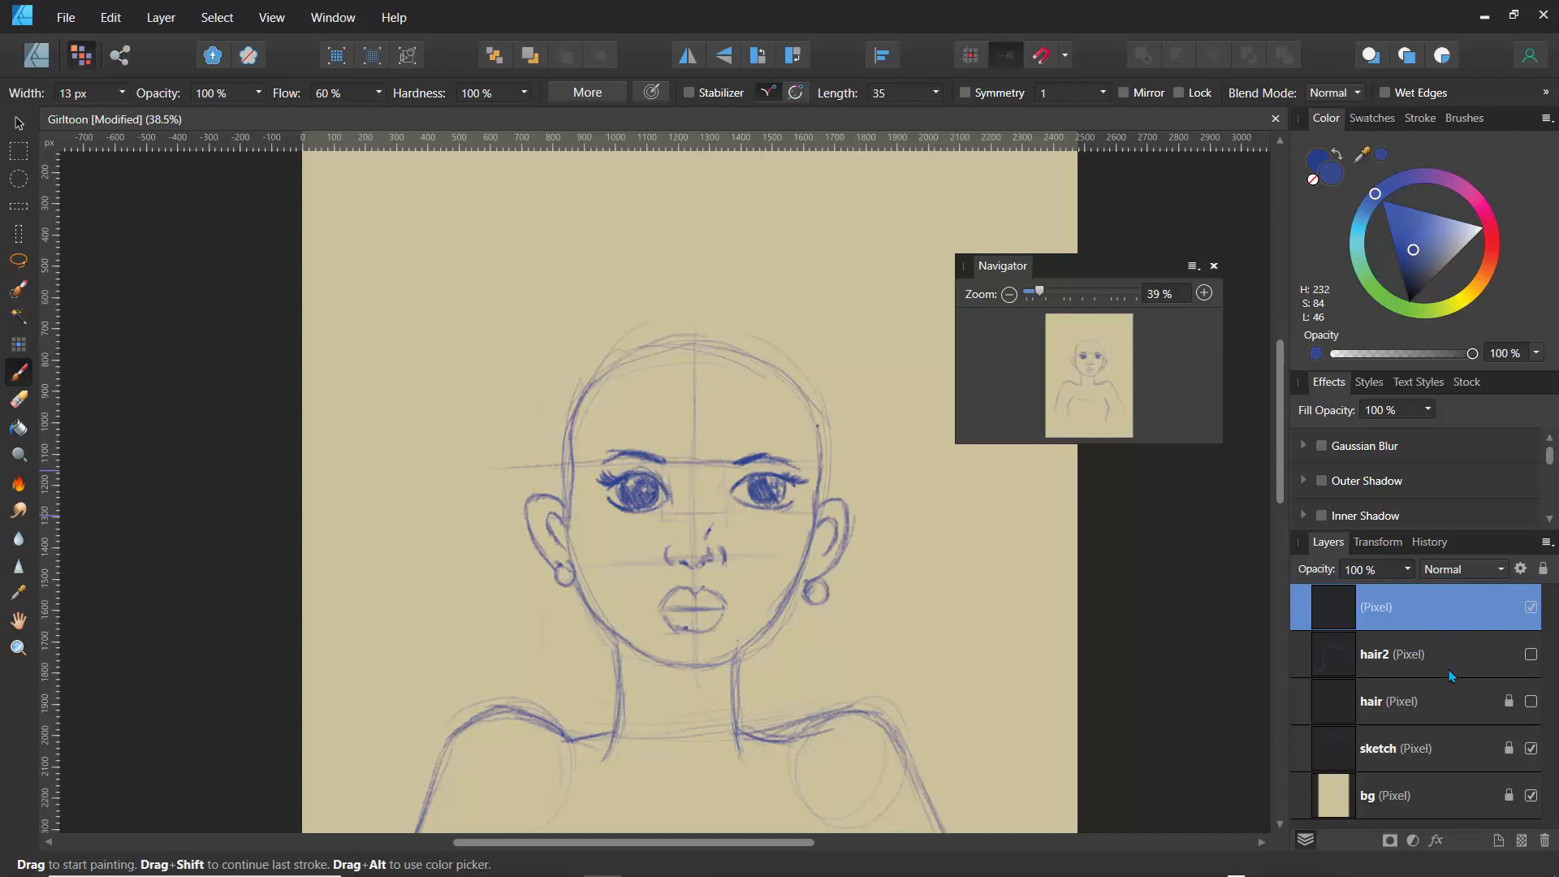
- Show and hide the hair2 and hair layers in turn to compare both hairstyles on the portrait
click(1530, 654)
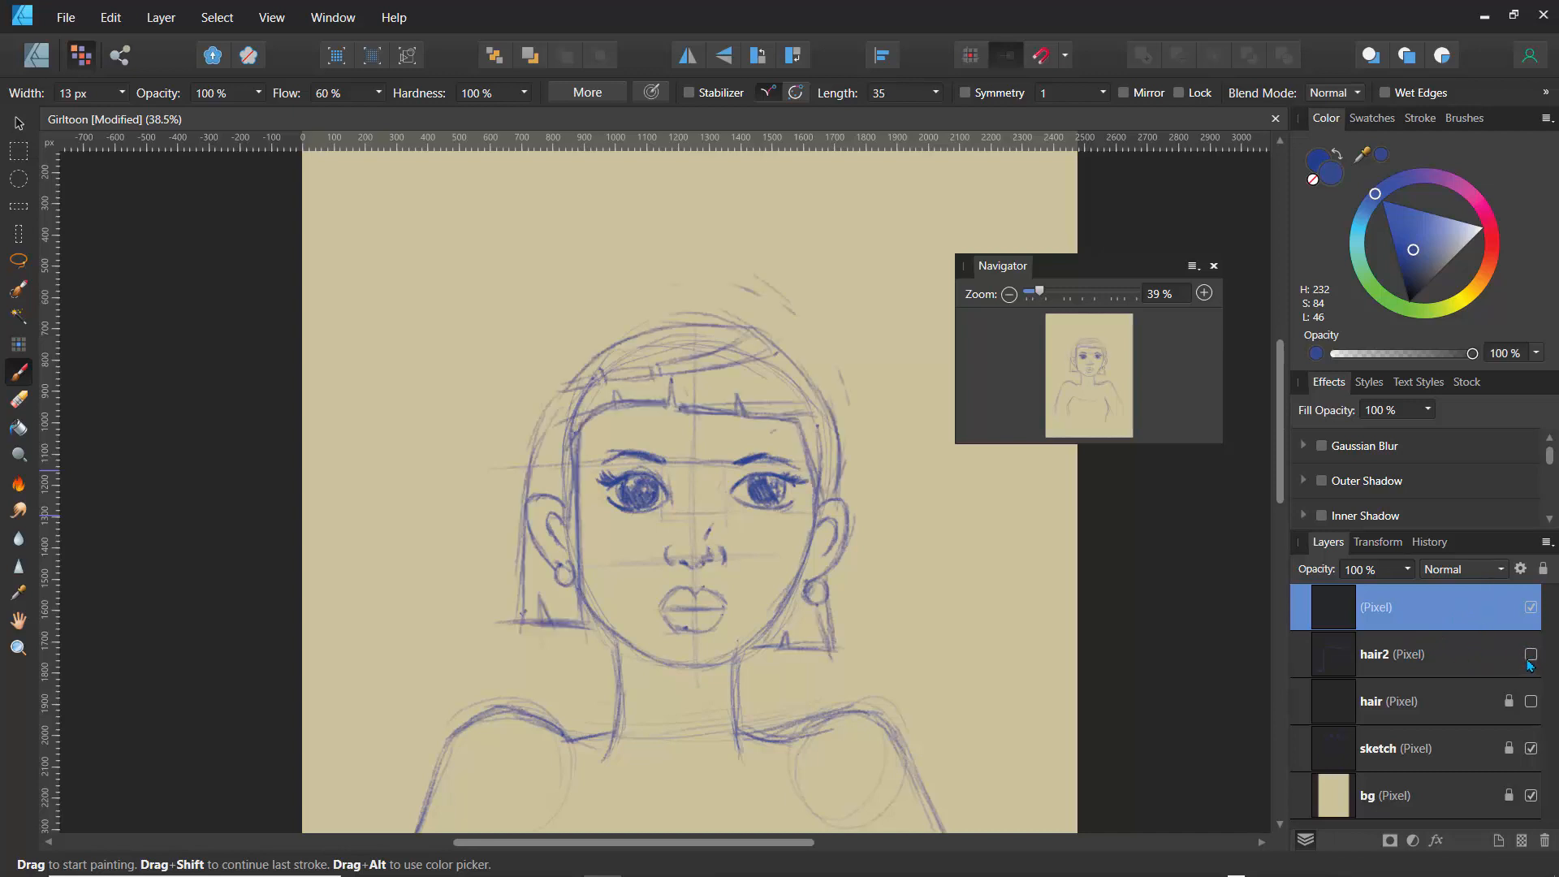
click(1530, 655)
click(1530, 702)
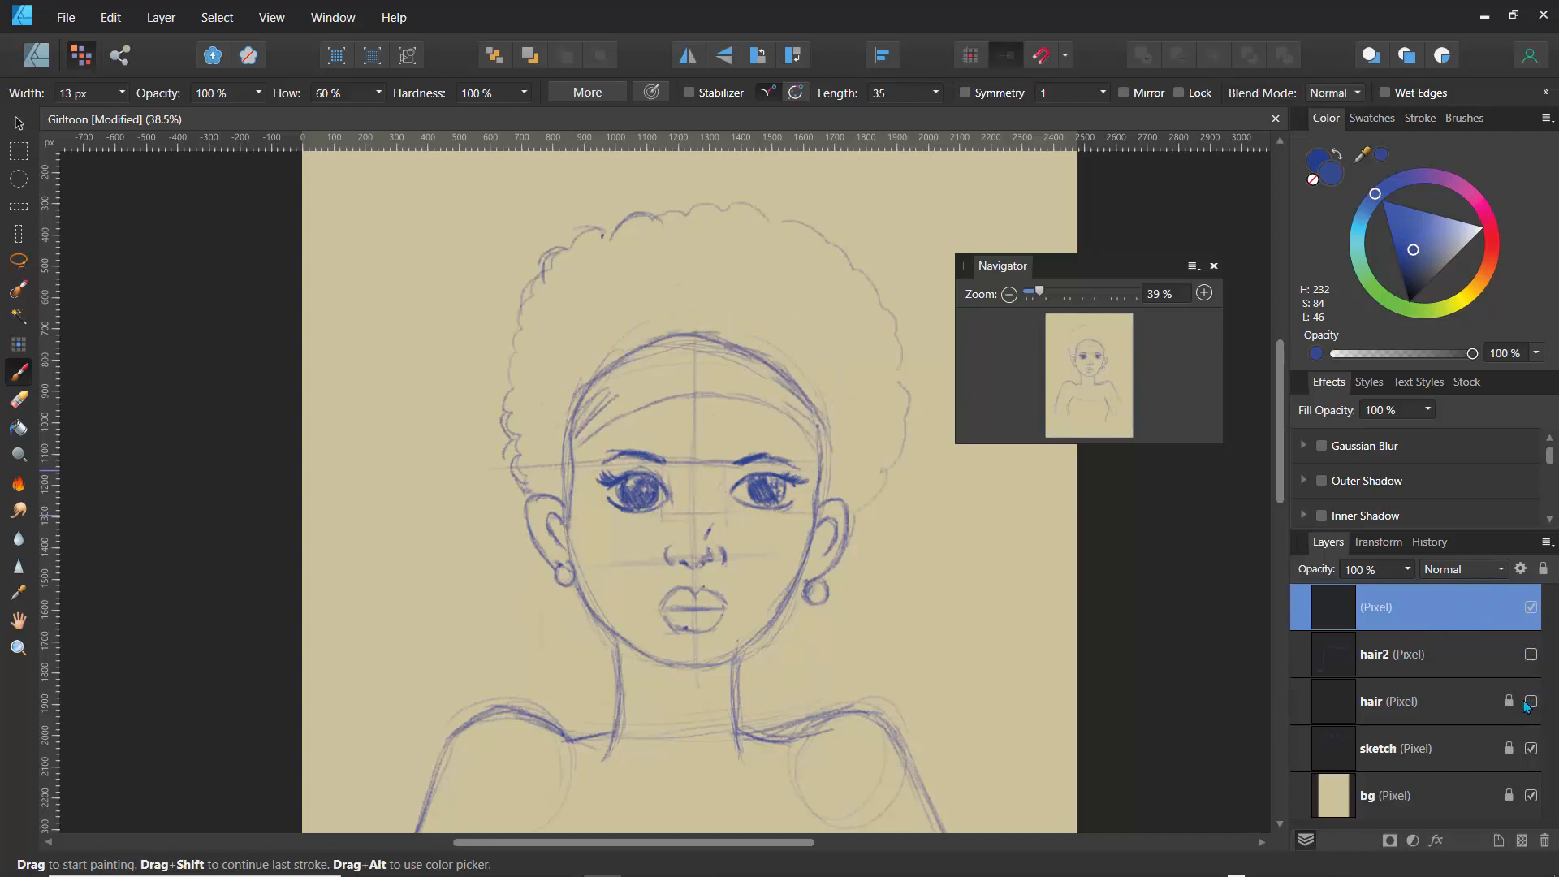
click(1531, 702)
- Hide the empty unnamed layer and add another pixel layer above it
click(1530, 607)
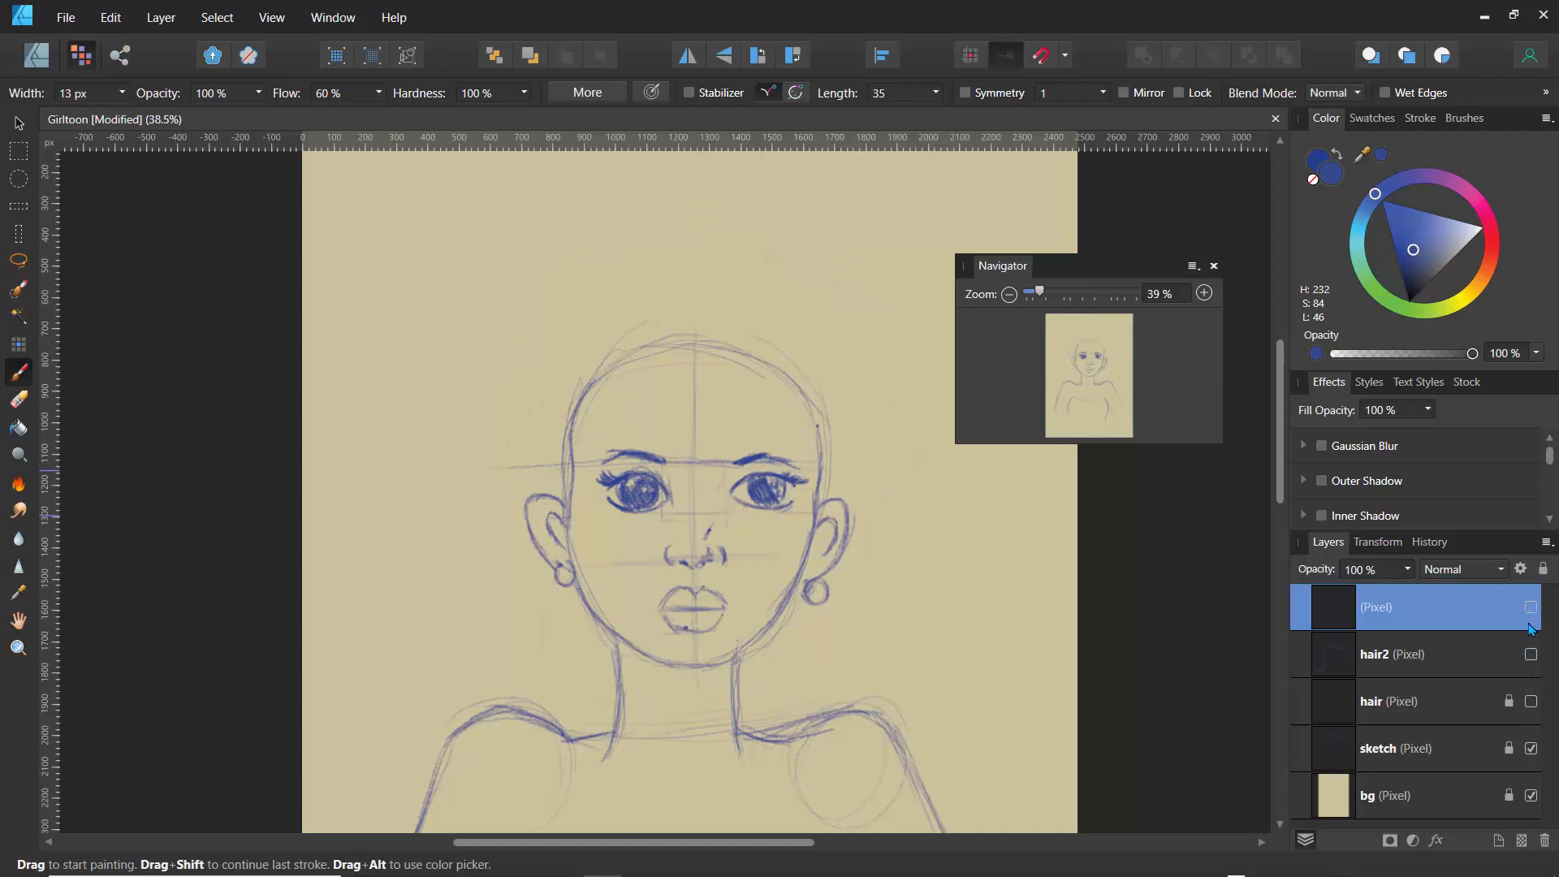
click(1523, 841)
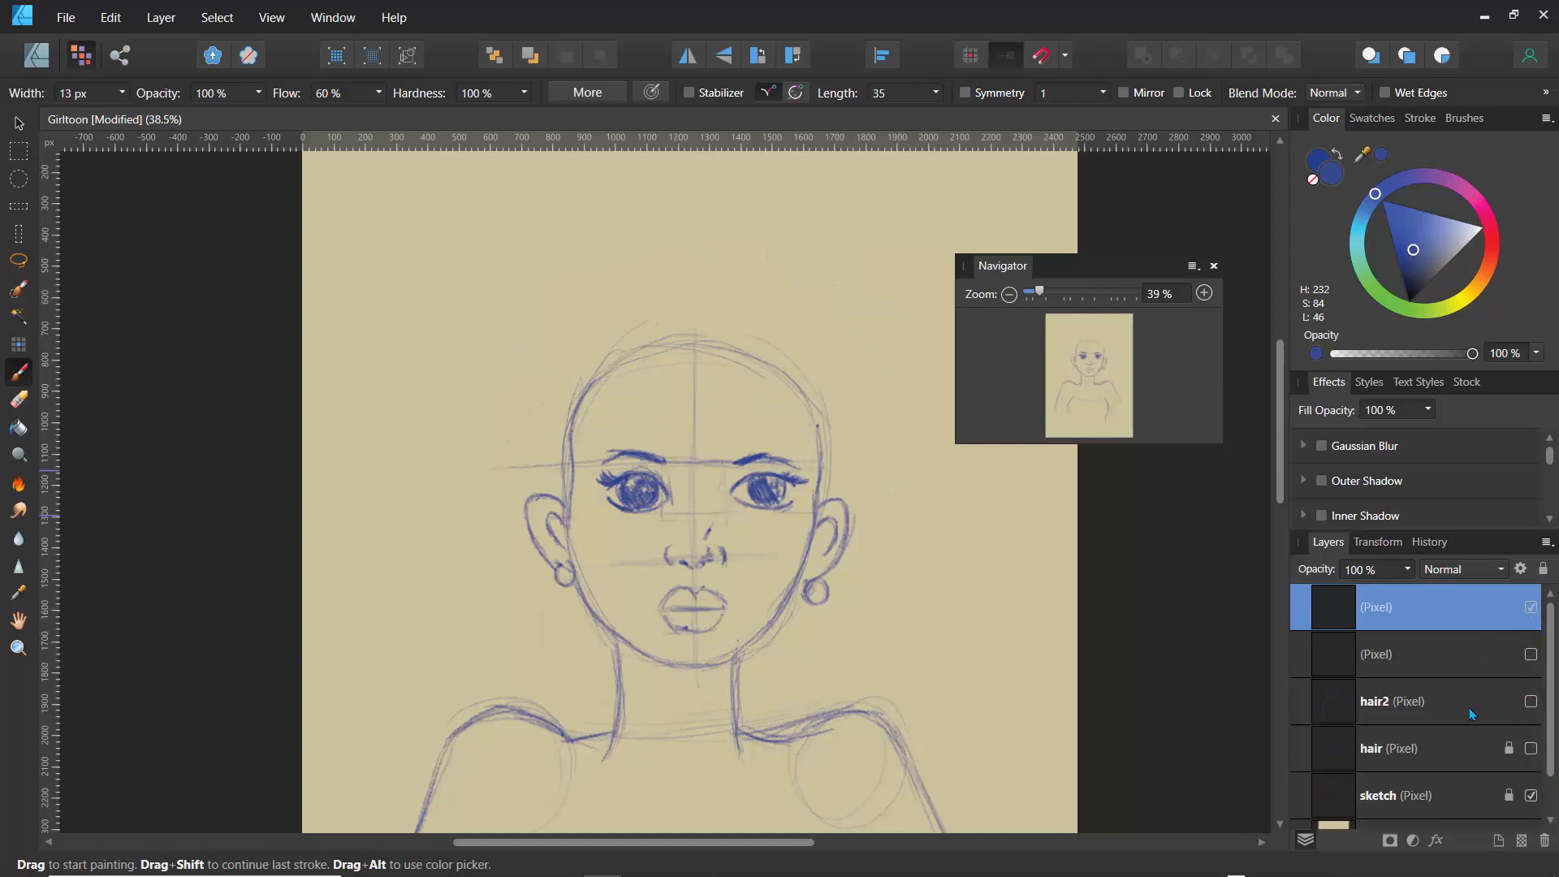
double_click(1378, 655)
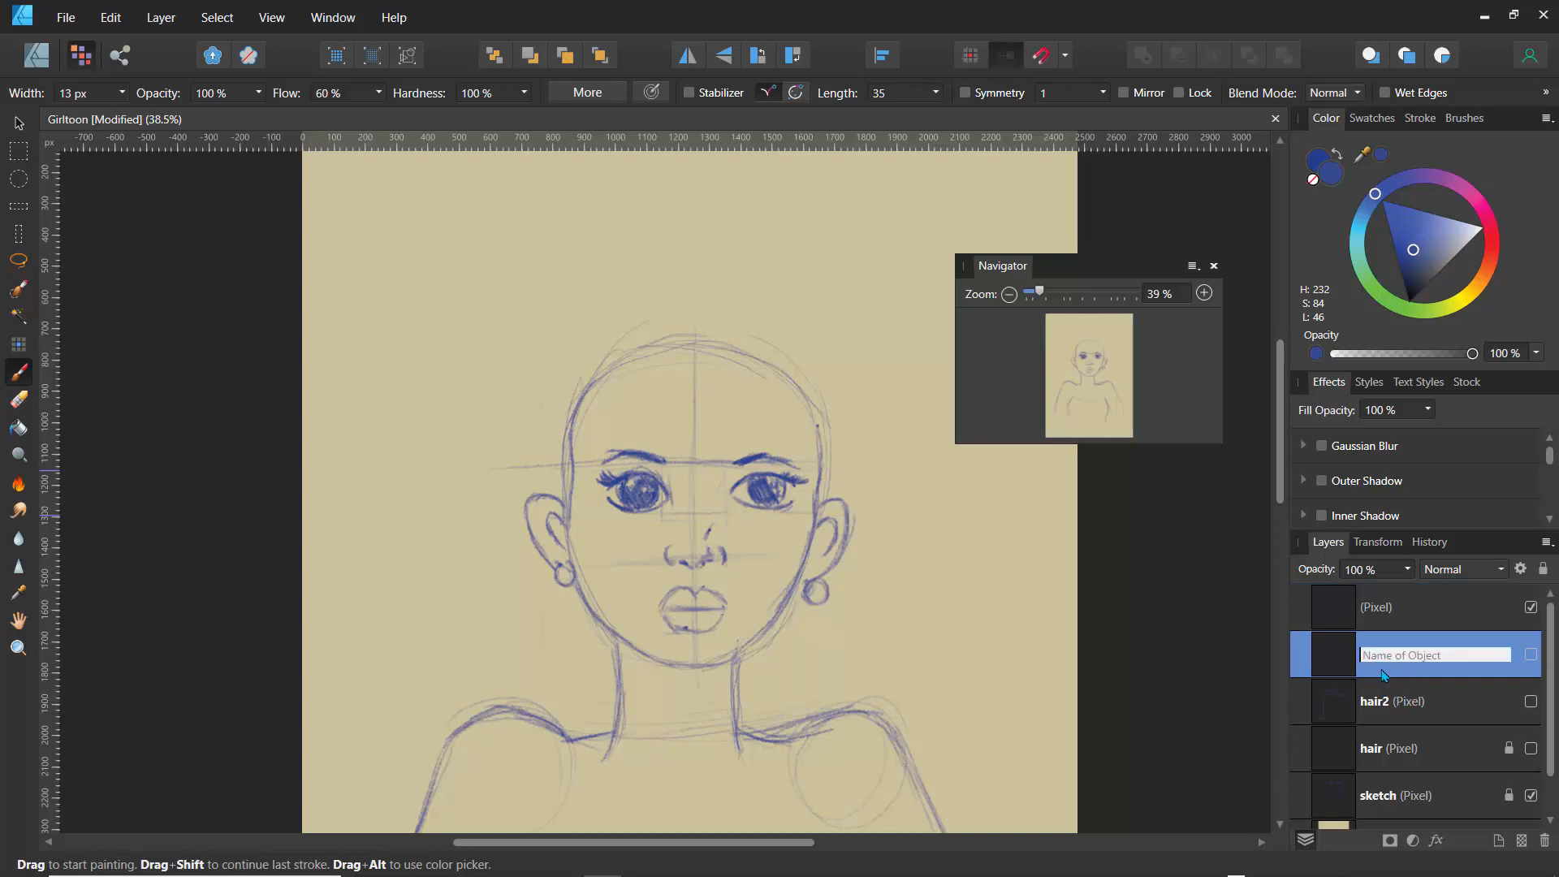
click(1413, 622)
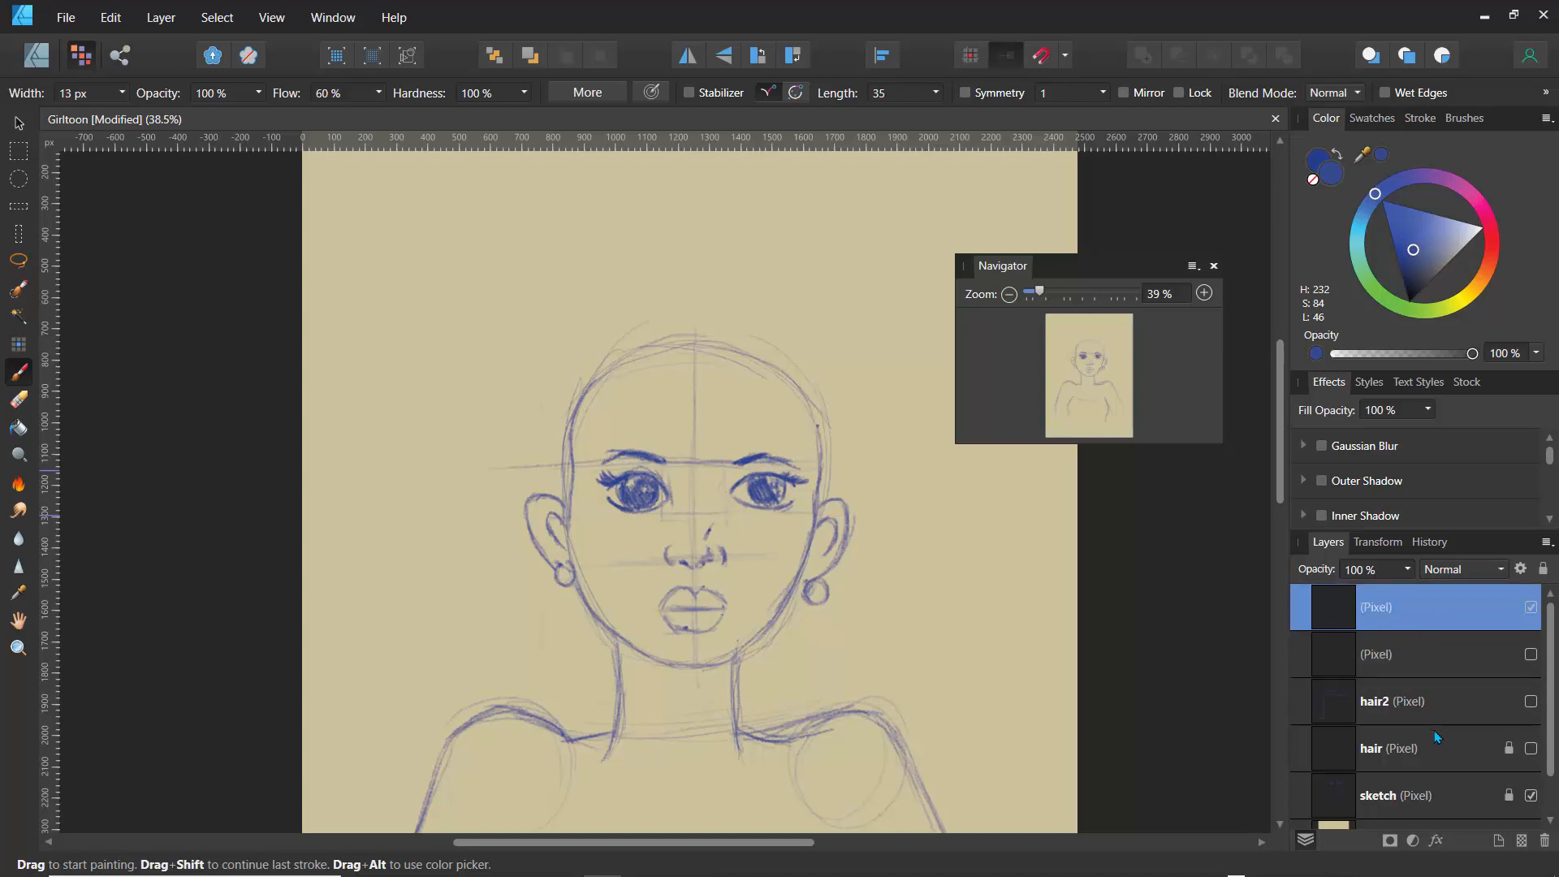
- Check the hair and hair2 layers by switching each one on and off again
click(1531, 748)
click(1531, 748)
click(1530, 701)
click(1530, 702)
- Rename the hidden unnamed layer above hair2 as hair3 and delete the spare empty layer above it
click(1368, 662)
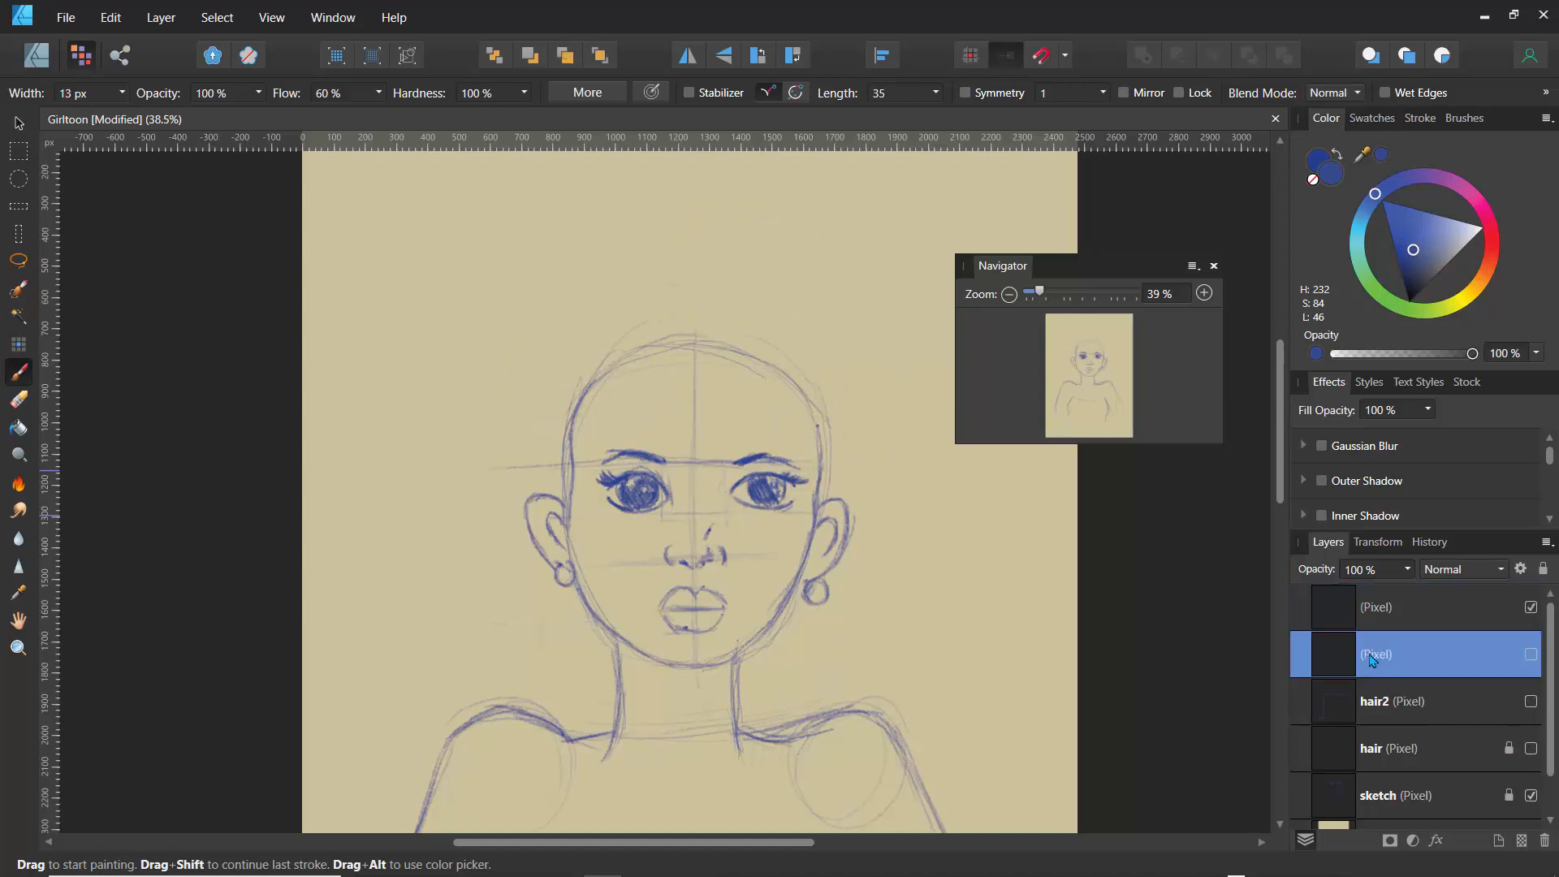
double_click(1374, 659)
text(ha)
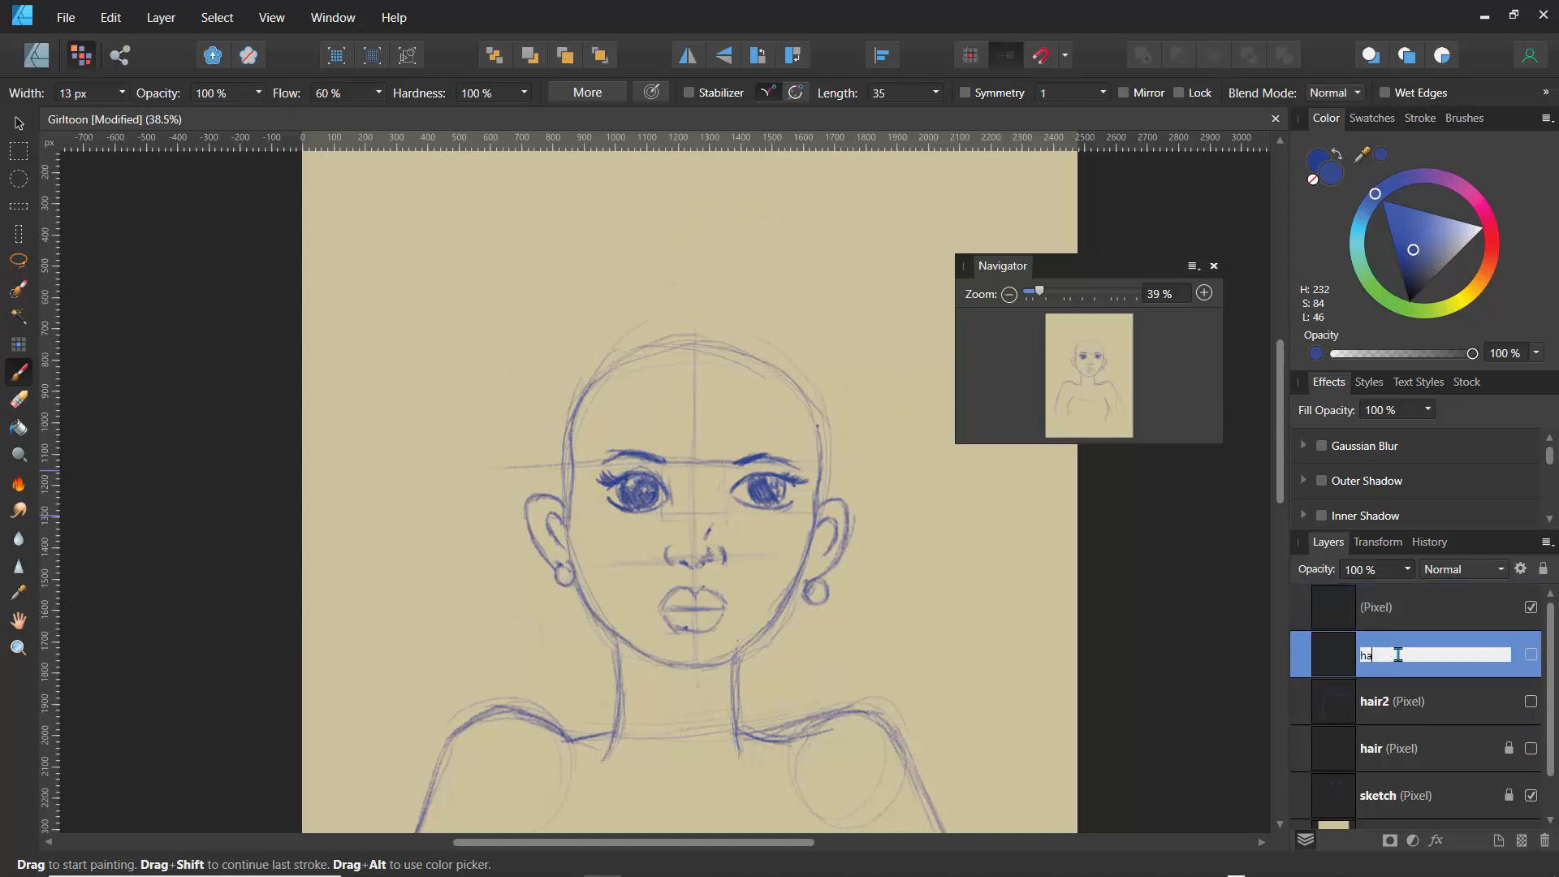
text(ir3)
key(Return)
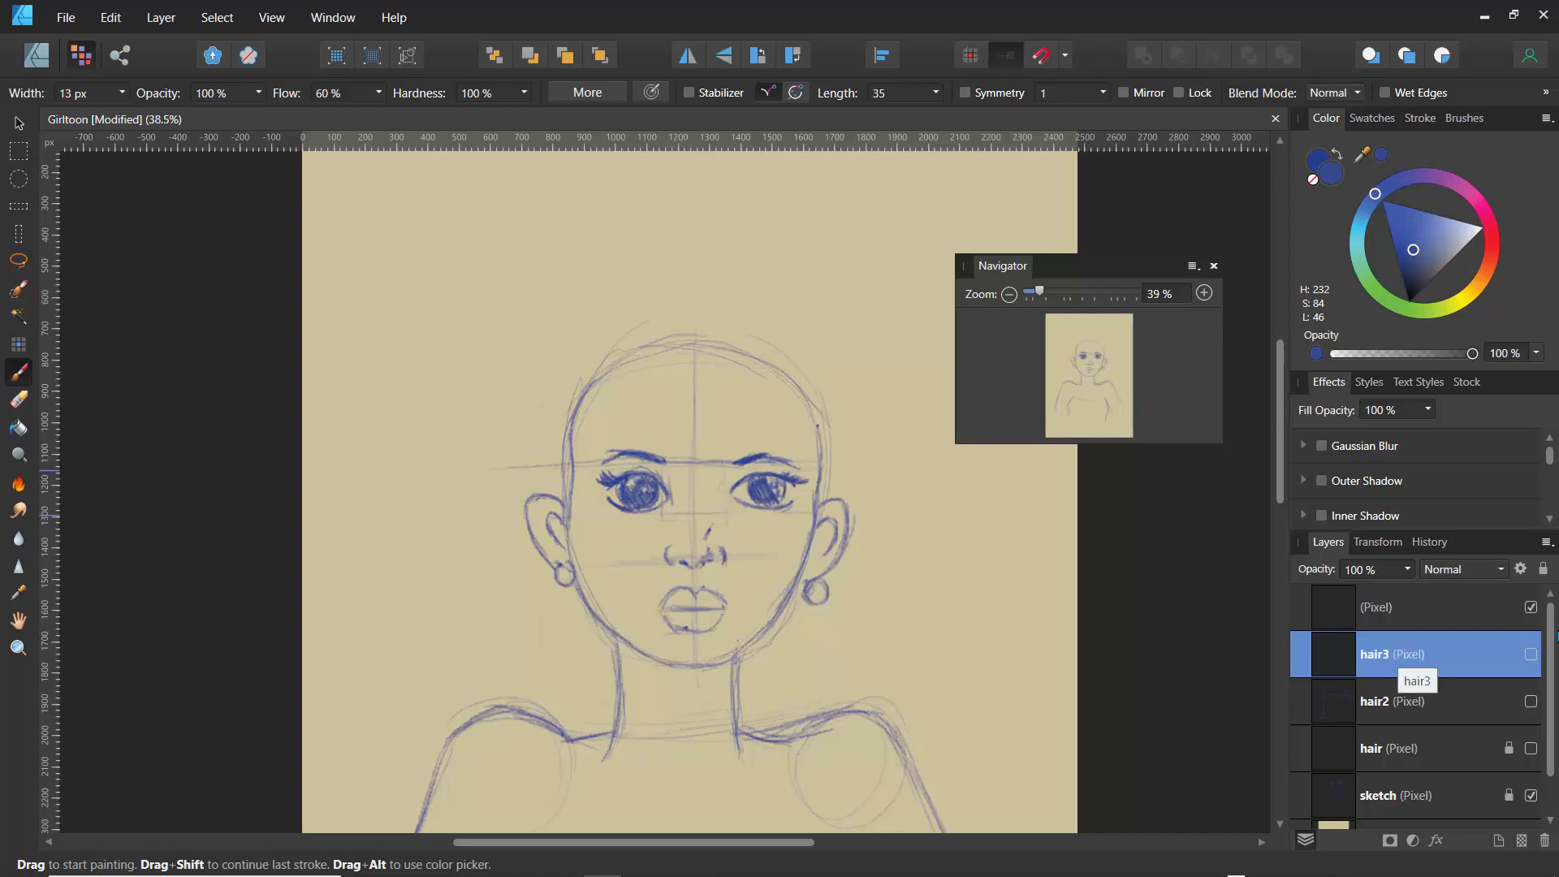
click(1415, 610)
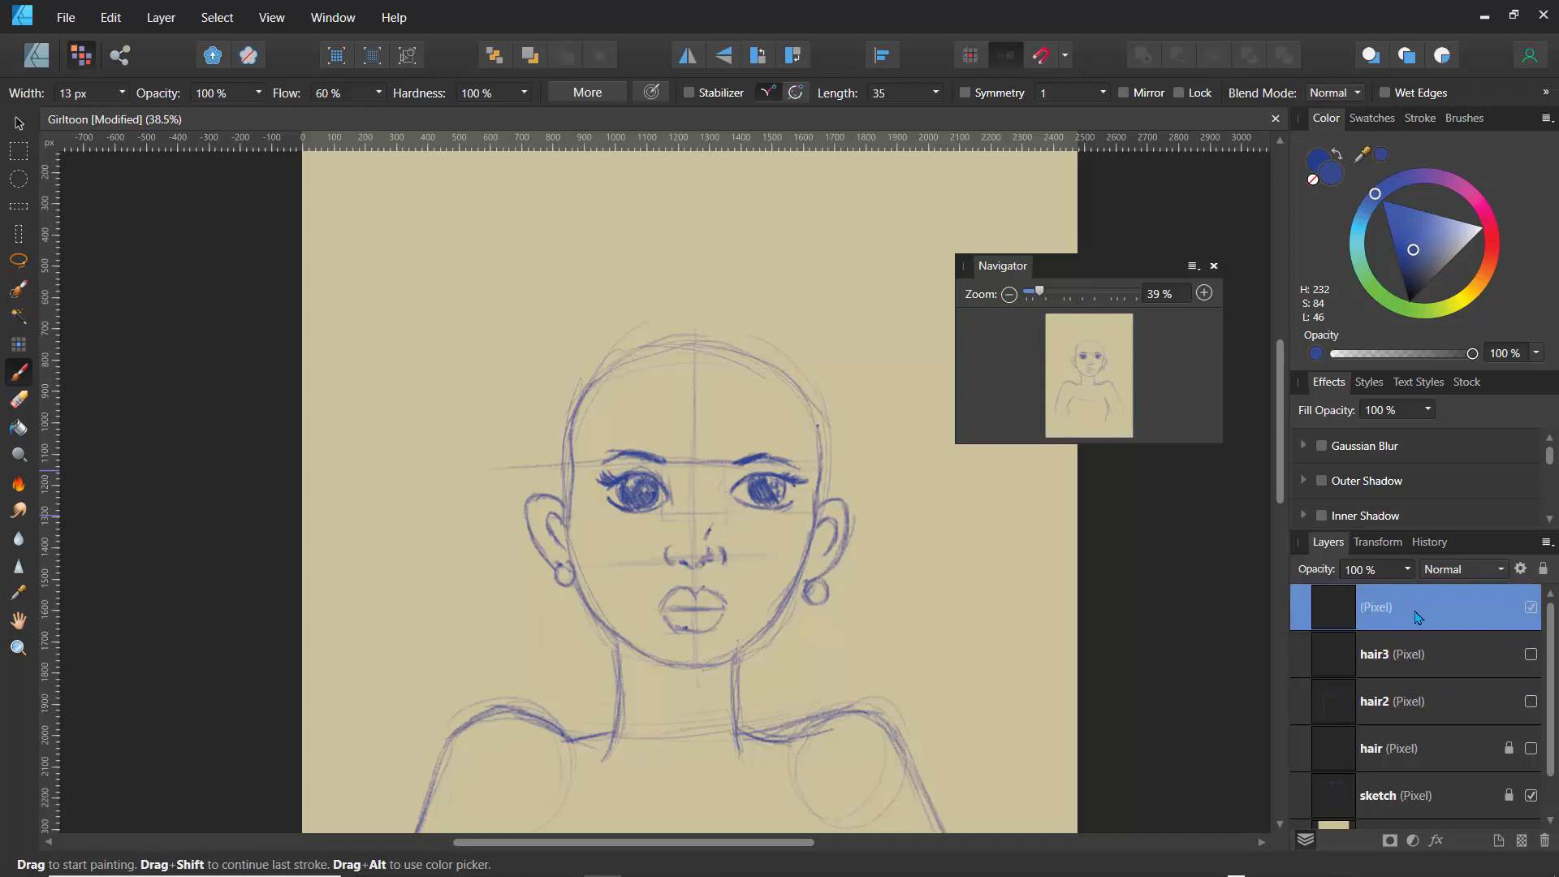
click(1544, 841)
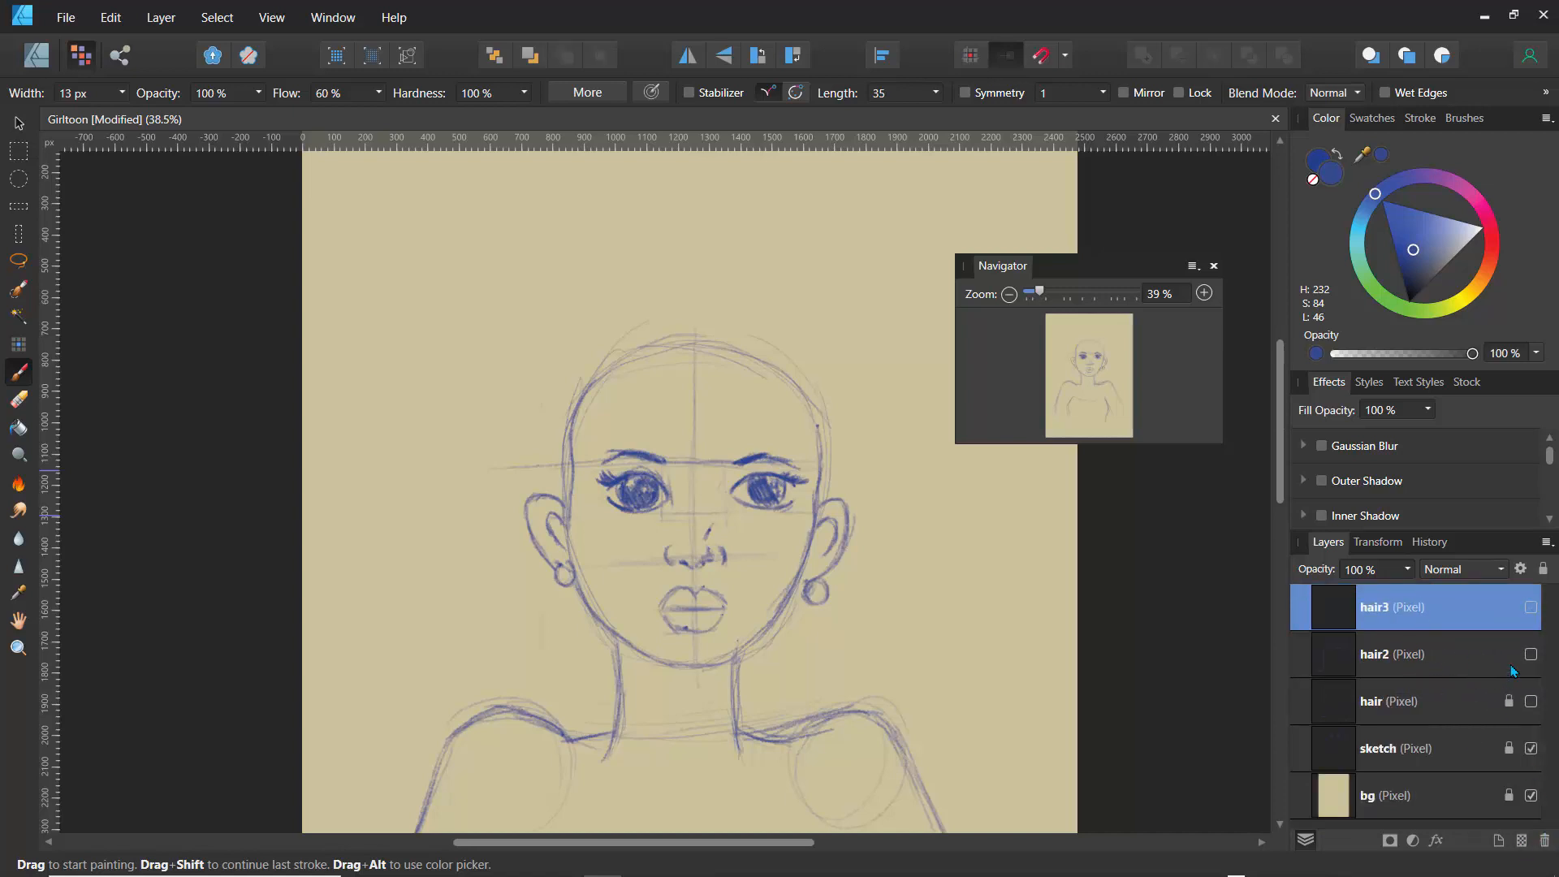
- Lock the hair2 layer, and make hair3 the active, visible layer
click(1479, 655)
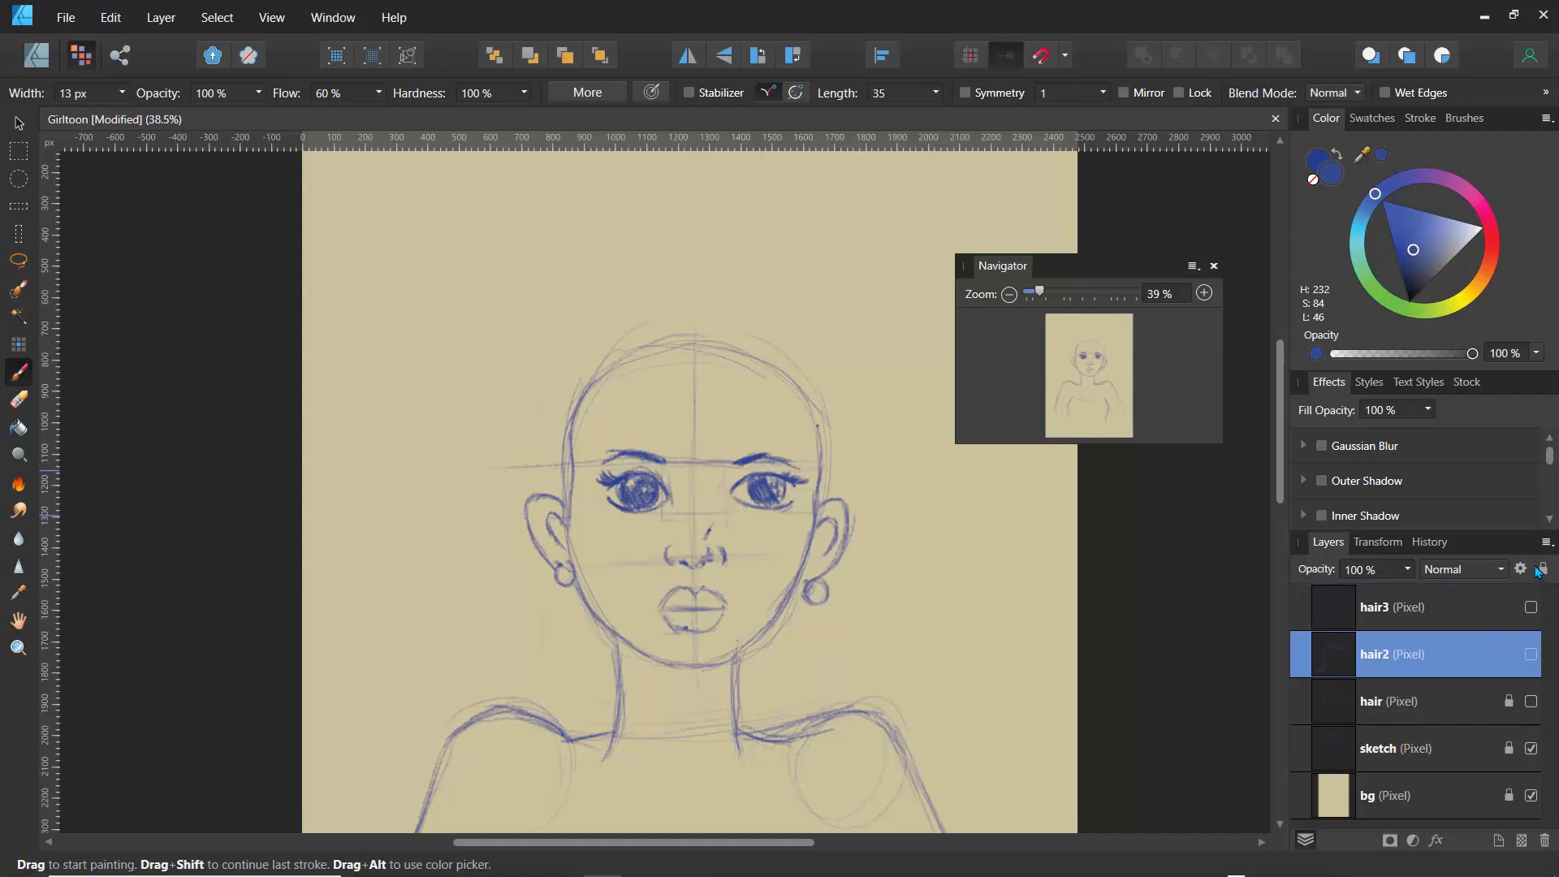
click(1427, 623)
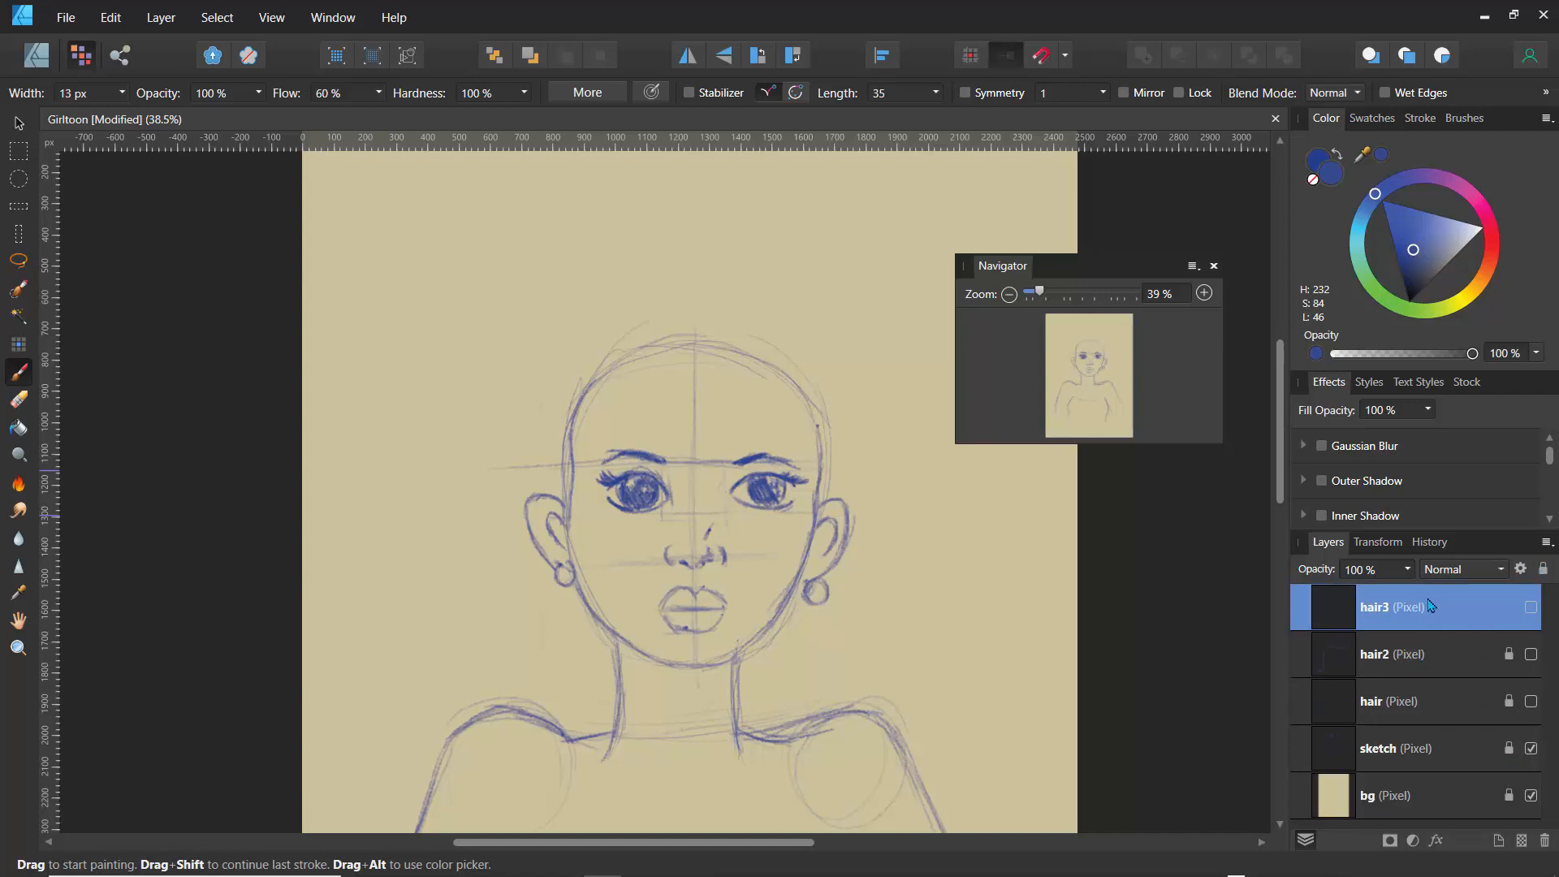
click(1530, 608)
- Sketch a scalloped braid outline over the crown with zigzag partings along the hairline from temple to temple
mouse_move(835, 424)
mouse_down()
mouse_move(765, 329)
mouse_move(714, 305)
mouse_move(685, 323)
mouse_move(659, 313)
mouse_up()
mouse_move(656, 315)
mouse_down()
mouse_move(626, 343)
mouse_move(642, 332)
mouse_move(613, 330)
mouse_move(596, 370)
mouse_move(609, 358)
mouse_move(576, 364)
mouse_up()
mouse_move(577, 368)
mouse_down()
mouse_move(565, 400)
mouse_move(602, 351)
mouse_move(636, 406)
mouse_move(577, 375)
mouse_move(602, 403)
mouse_move(588, 385)
mouse_move(601, 400)
mouse_move(569, 437)
mouse_up()
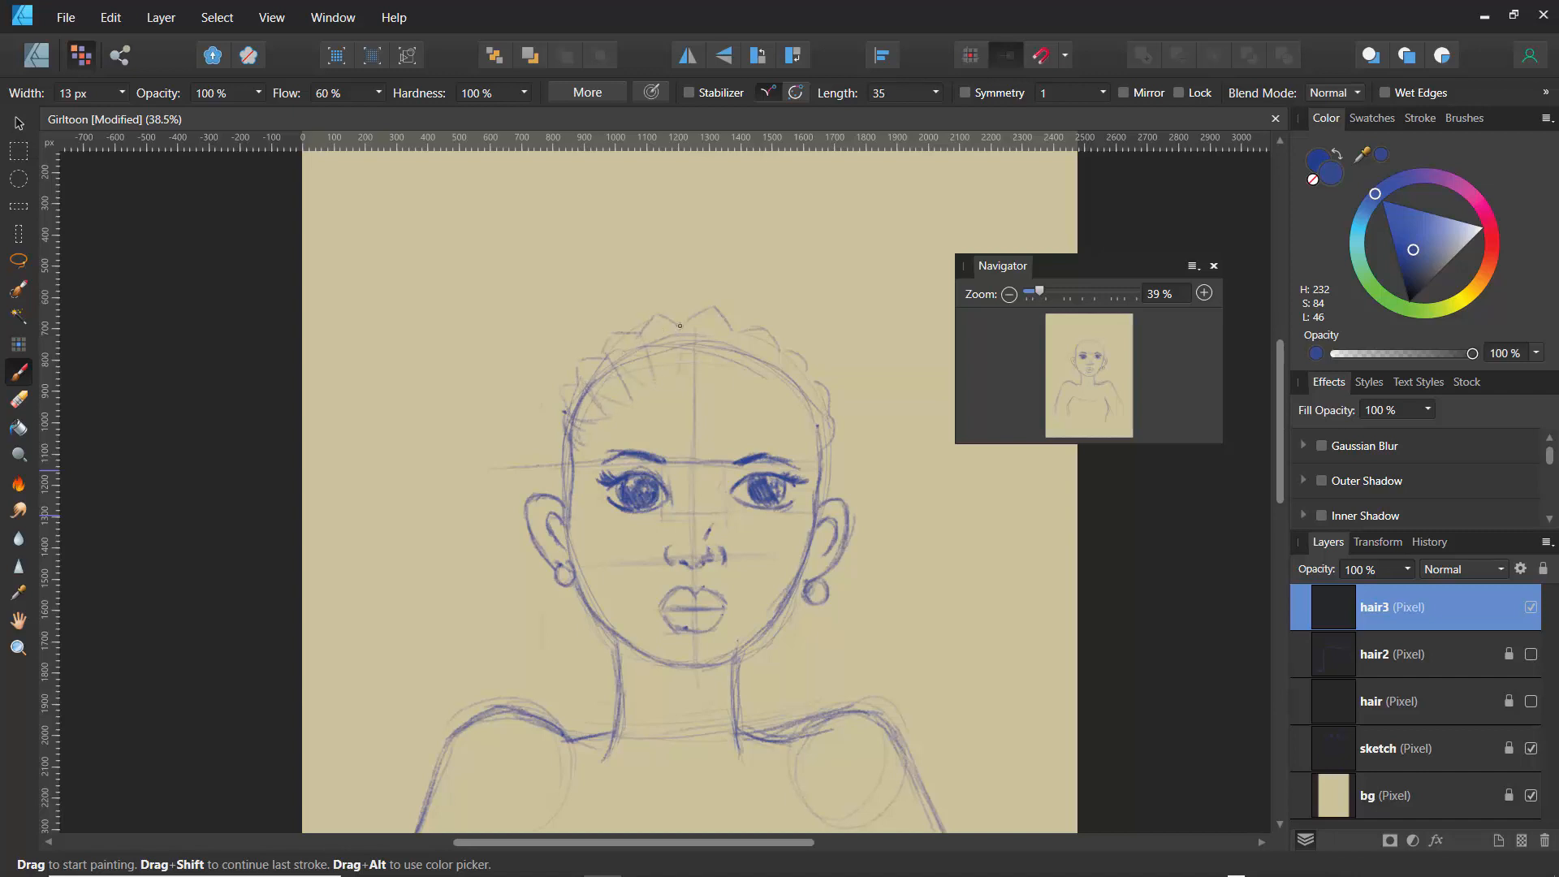
mouse_move(741, 339)
mouse_down()
mouse_move(727, 388)
mouse_move(772, 367)
mouse_move(766, 392)
mouse_up()
mouse_move(768, 393)
mouse_down()
mouse_move(825, 378)
mouse_move(826, 400)
mouse_move(799, 407)
mouse_move(829, 419)
mouse_move(829, 446)
mouse_up()
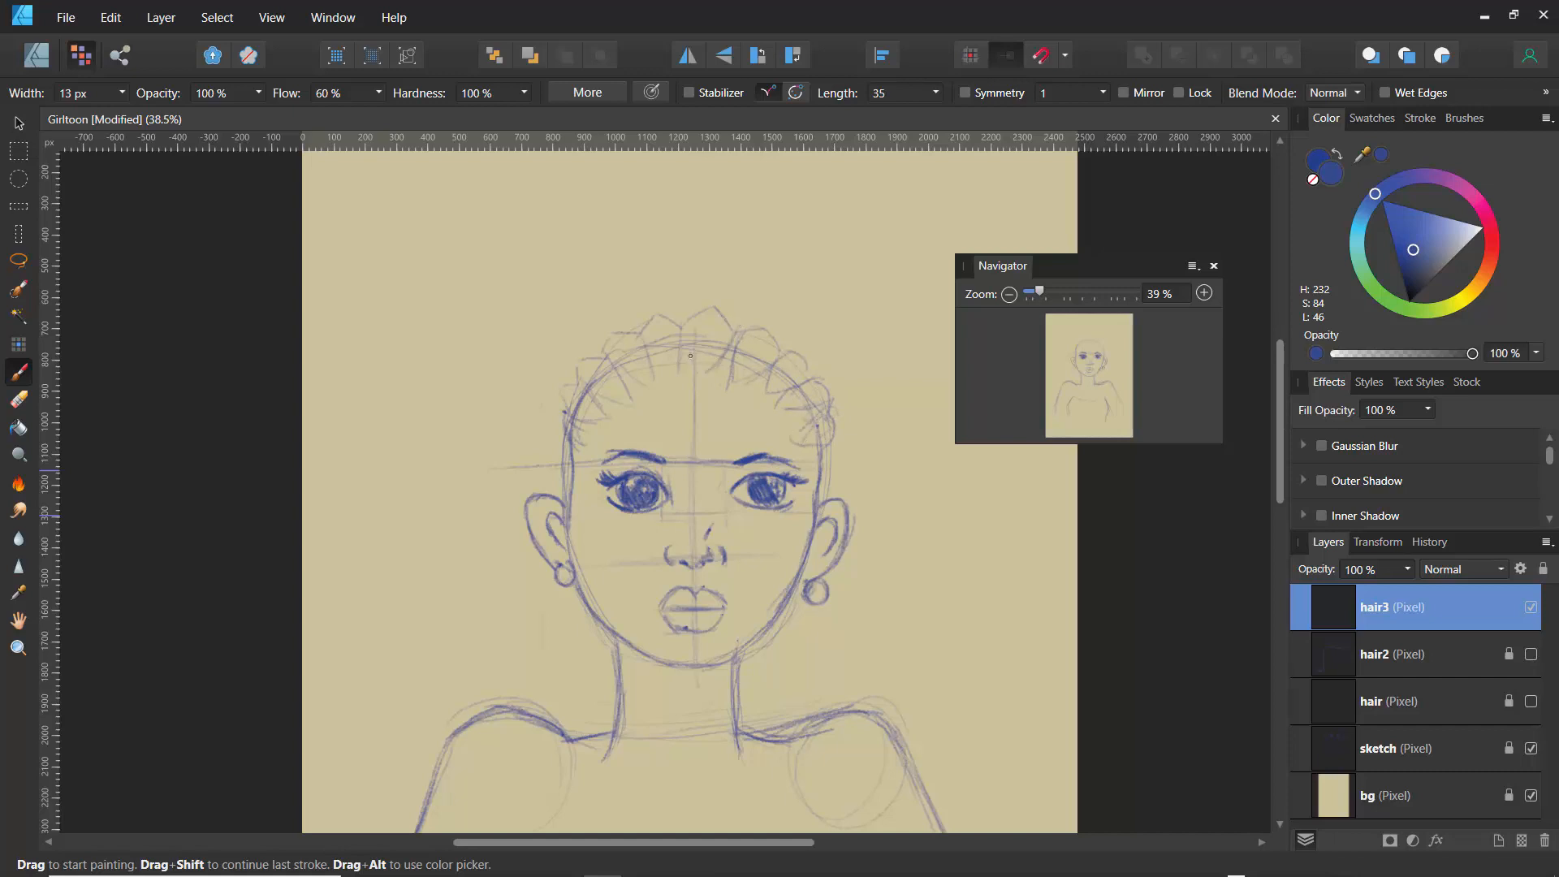
drag(688, 358, 701, 384)
drag(656, 352, 669, 373)
double_click(1501, 621)
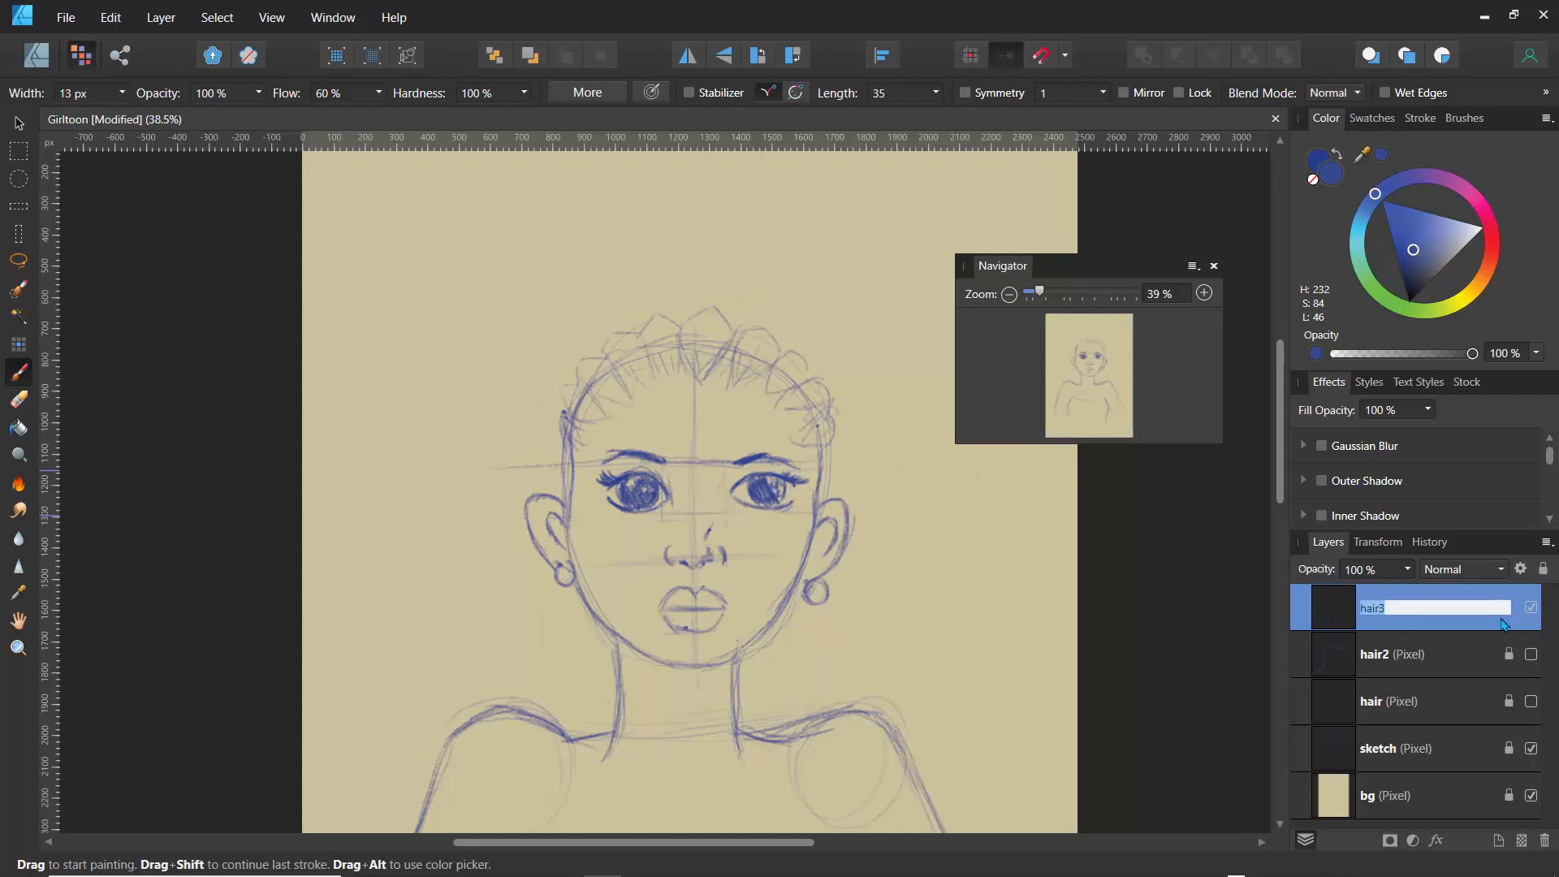
click(1398, 654)
click(1527, 603)
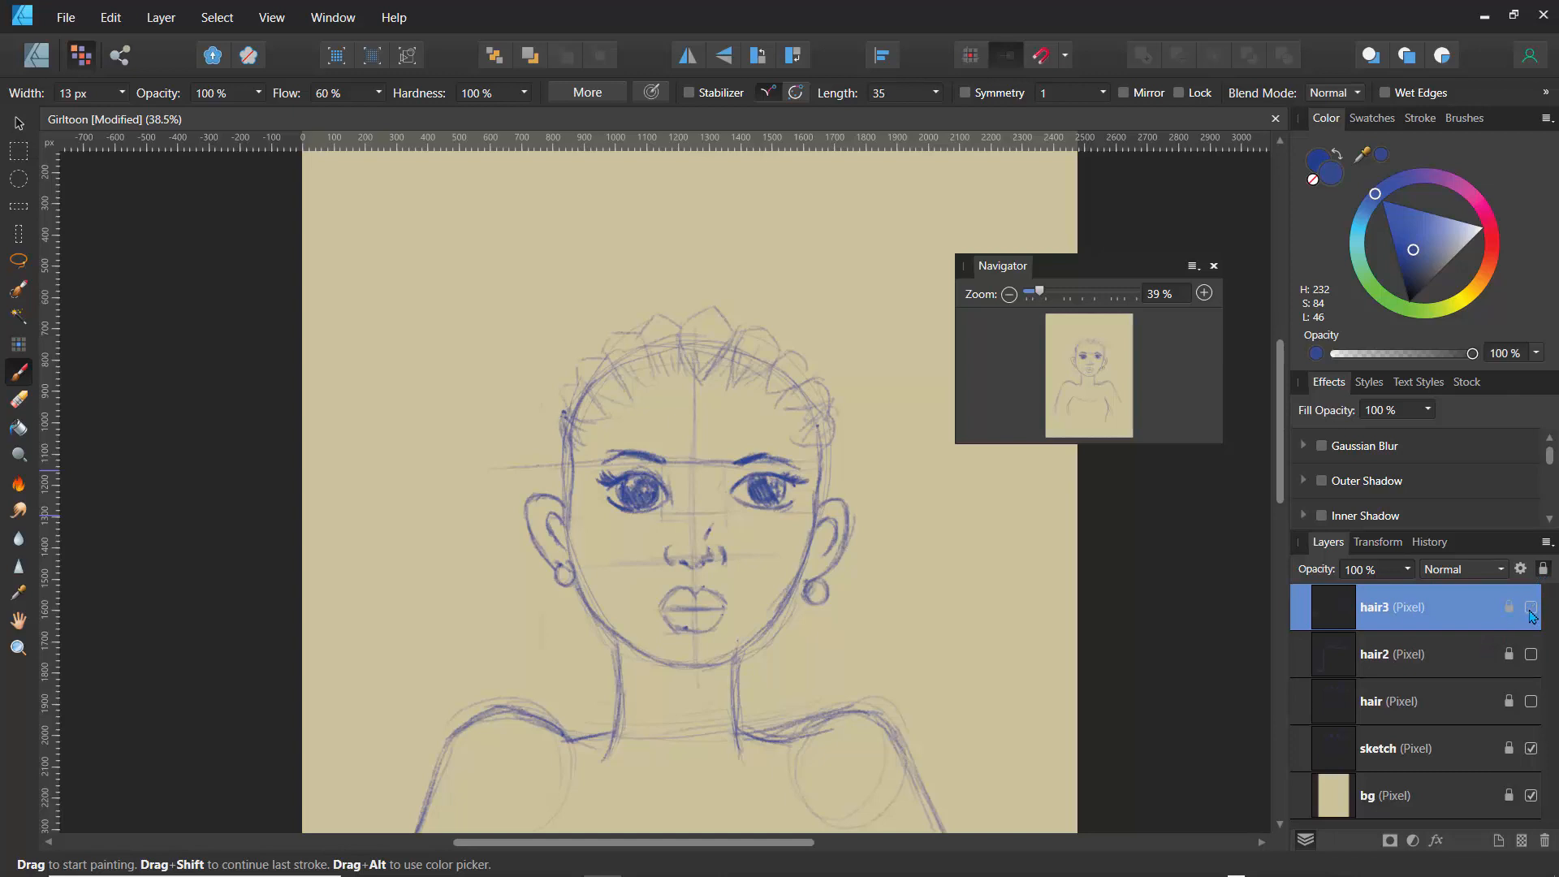
click(1530, 608)
click(1530, 608)
click(1530, 609)
click(1531, 608)
- Redraw the braid sections along the crown with firmer pointed outlines and extend them down both temples
mouse_move(805, 380)
mouse_down()
mouse_move(837, 422)
mouse_move(806, 441)
mouse_move(825, 411)
mouse_move(798, 432)
mouse_move(817, 400)
mouse_move(781, 404)
mouse_move(816, 382)
mouse_move(785, 389)
mouse_move(810, 364)
mouse_move(778, 354)
mouse_move(814, 359)
mouse_move(761, 394)
mouse_move(782, 355)
mouse_move(758, 361)
mouse_move(781, 346)
mouse_move(779, 313)
mouse_move(781, 355)
mouse_up()
mouse_move(774, 328)
mouse_down()
mouse_move(739, 332)
mouse_move(735, 355)
mouse_up()
mouse_move(730, 359)
mouse_down()
mouse_move(715, 321)
mouse_move(736, 332)
mouse_move(714, 306)
mouse_move(682, 324)
mouse_move(689, 351)
mouse_move(719, 335)
mouse_move(691, 370)
mouse_move(660, 314)
mouse_move(641, 340)
mouse_move(666, 378)
mouse_up()
mouse_move(682, 333)
mouse_down()
mouse_move(613, 329)
mouse_move(620, 364)
mouse_move(639, 340)
mouse_move(638, 378)
mouse_move(603, 342)
mouse_move(625, 399)
mouse_move(578, 357)
mouse_up()
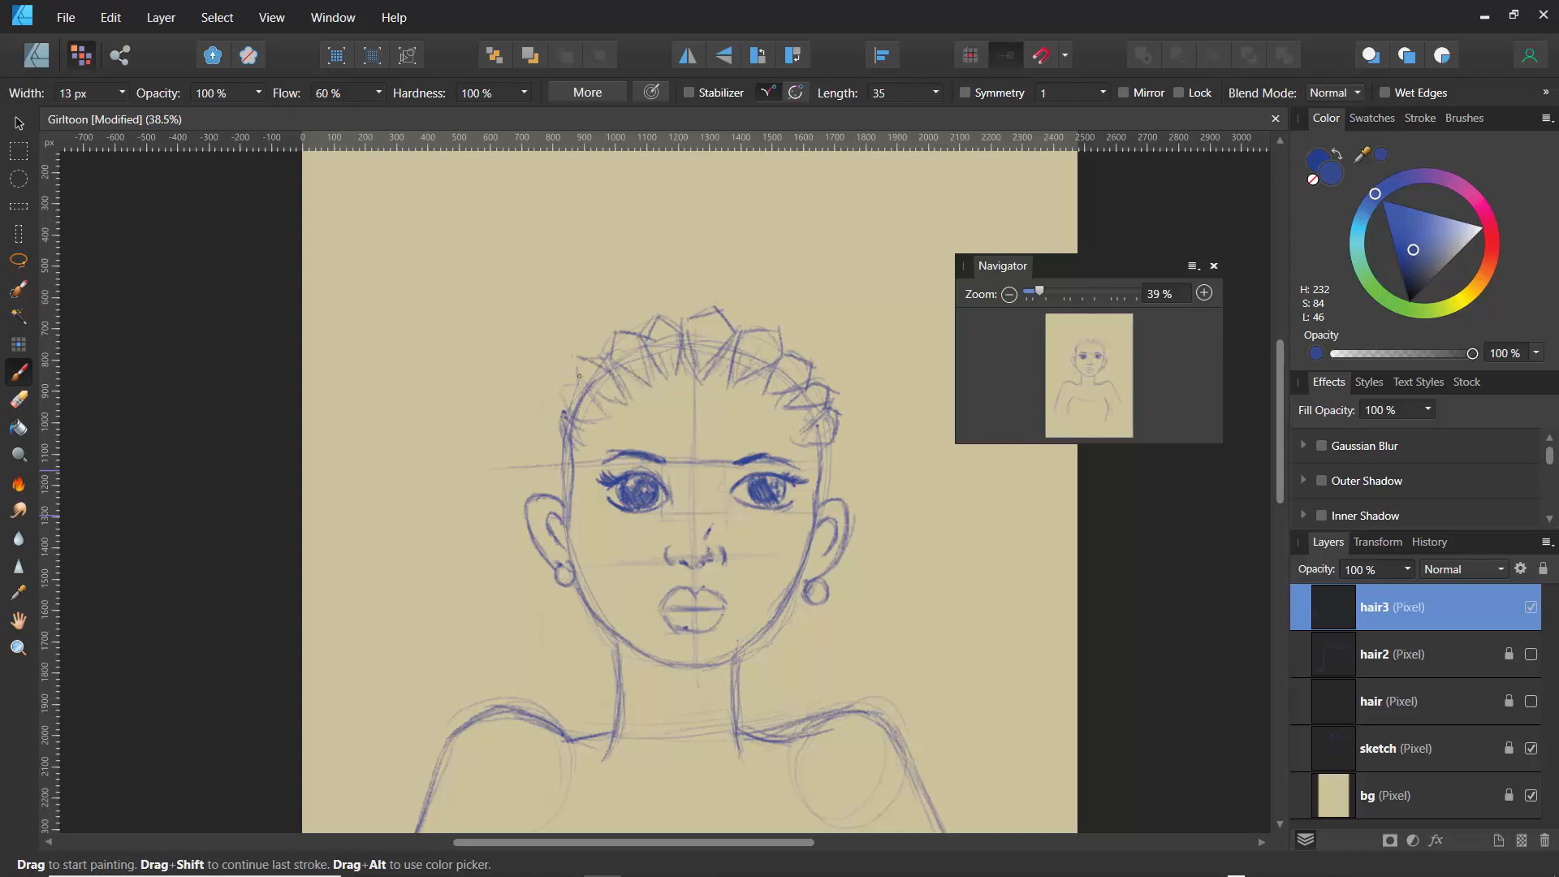
mouse_move(599, 408)
mouse_down()
mouse_move(561, 379)
mouse_move(577, 461)
mouse_move(557, 483)
mouse_up()
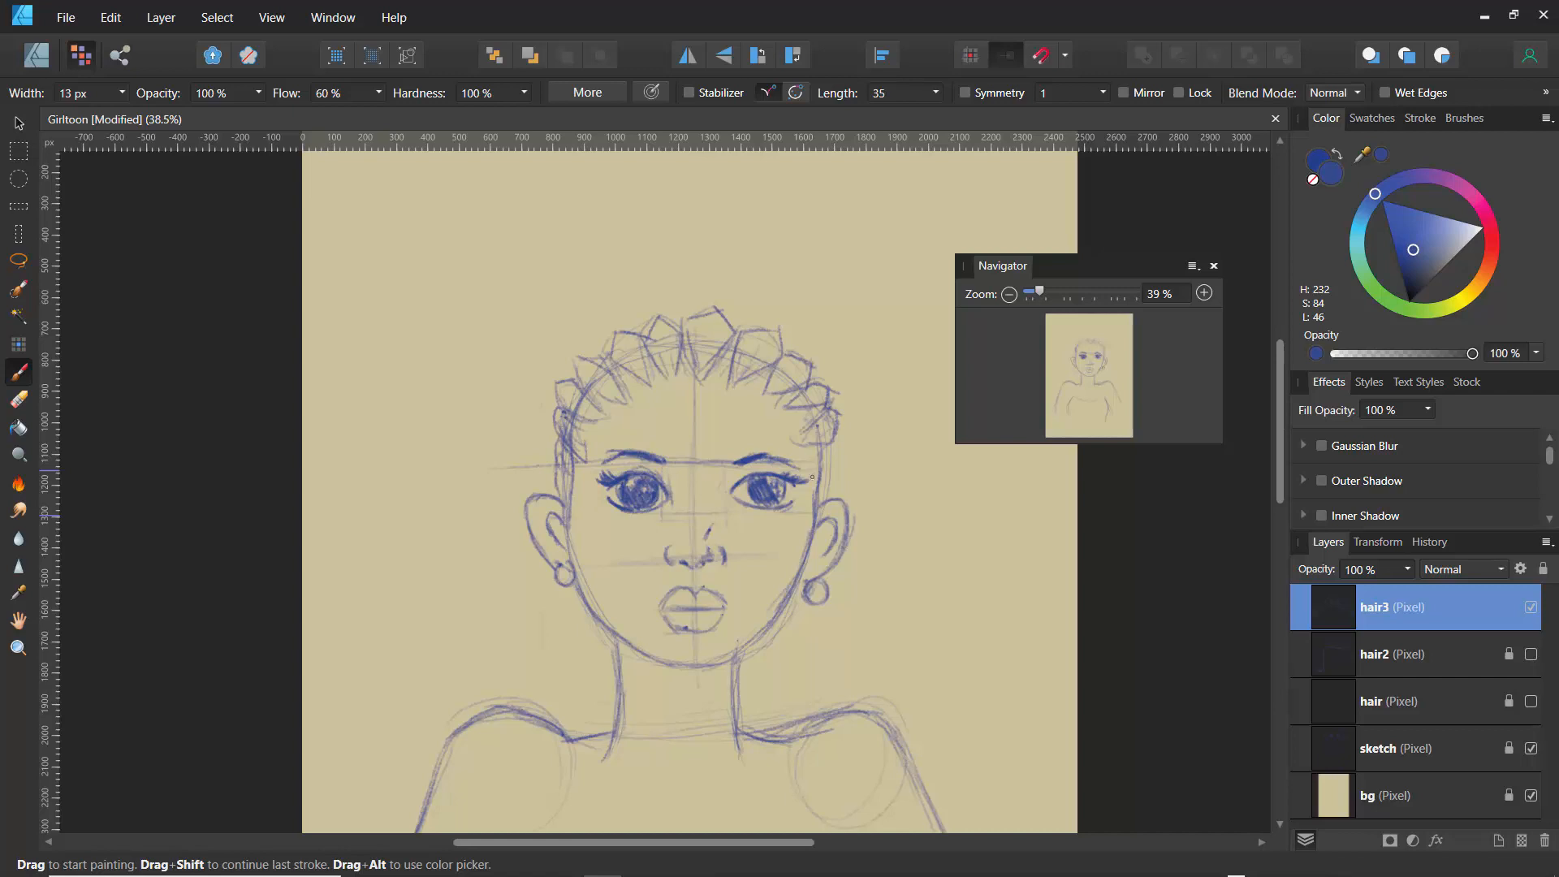
mouse_move(828, 440)
mouse_down()
mouse_move(841, 461)
mouse_move(815, 455)
mouse_up()
- Sketch thin braid strands hanging behind the jaw on both sides of the neck, down towards the shoulders
mouse_move(797, 589)
mouse_down()
mouse_move(796, 655)
mouse_move(787, 603)
mouse_move(771, 665)
mouse_move(765, 643)
mouse_move(761, 698)
mouse_up()
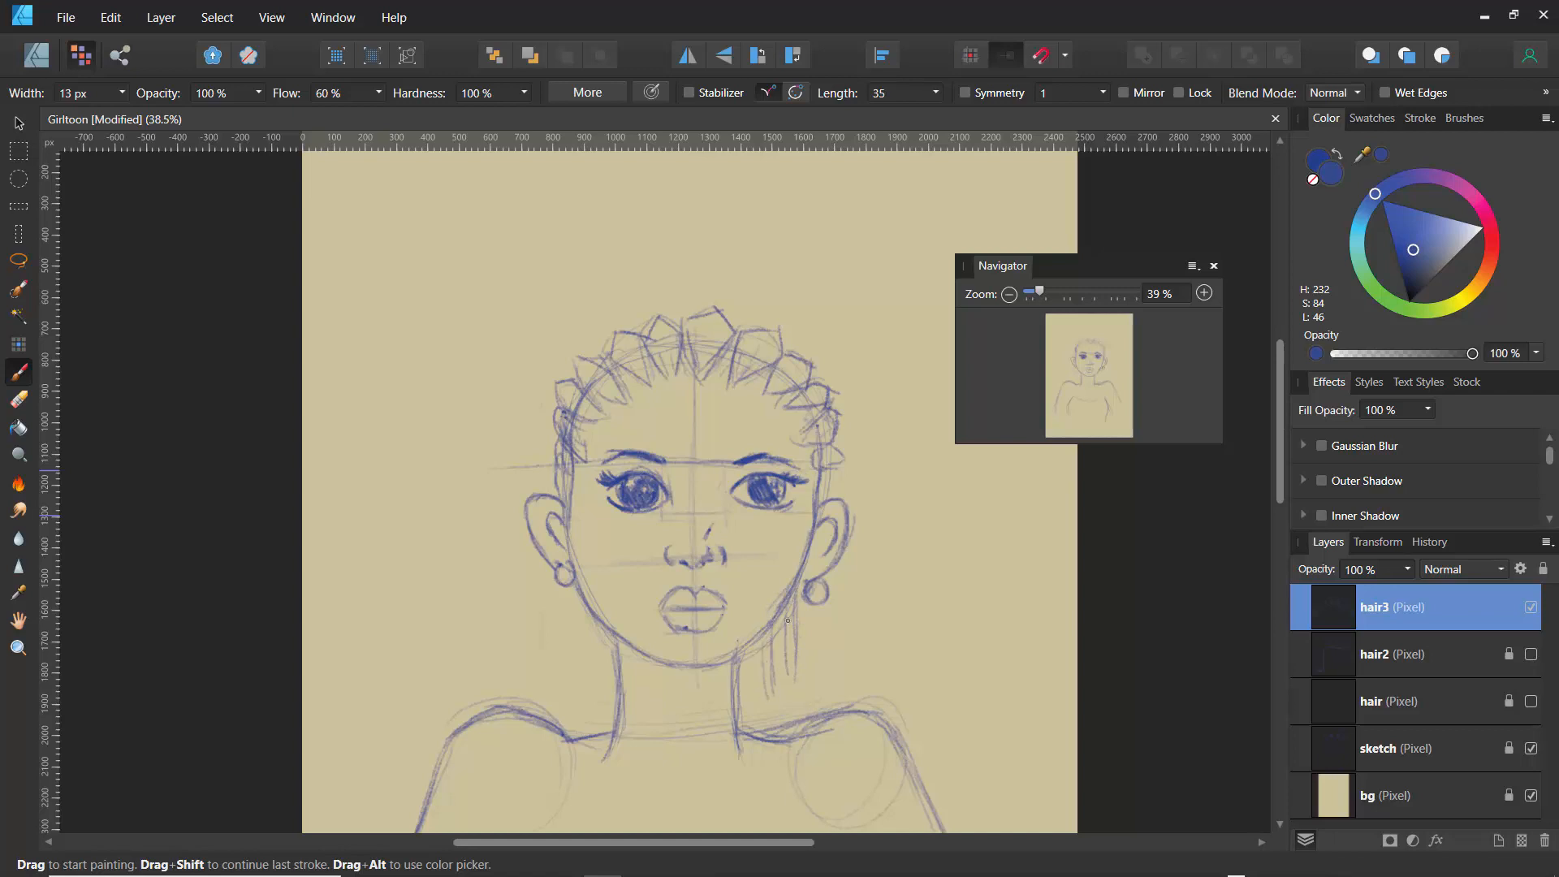
mouse_move(787, 632)
mouse_down()
mouse_move(787, 699)
mouse_move(781, 614)
mouse_move(780, 688)
mouse_move(763, 646)
mouse_move(752, 702)
mouse_up()
drag(746, 703, 741, 675)
drag(570, 593, 564, 692)
mouse_move(581, 622)
mouse_down()
mouse_move(591, 697)
mouse_move(607, 649)
mouse_move(595, 708)
mouse_move(616, 649)
mouse_move(600, 715)
mouse_up()
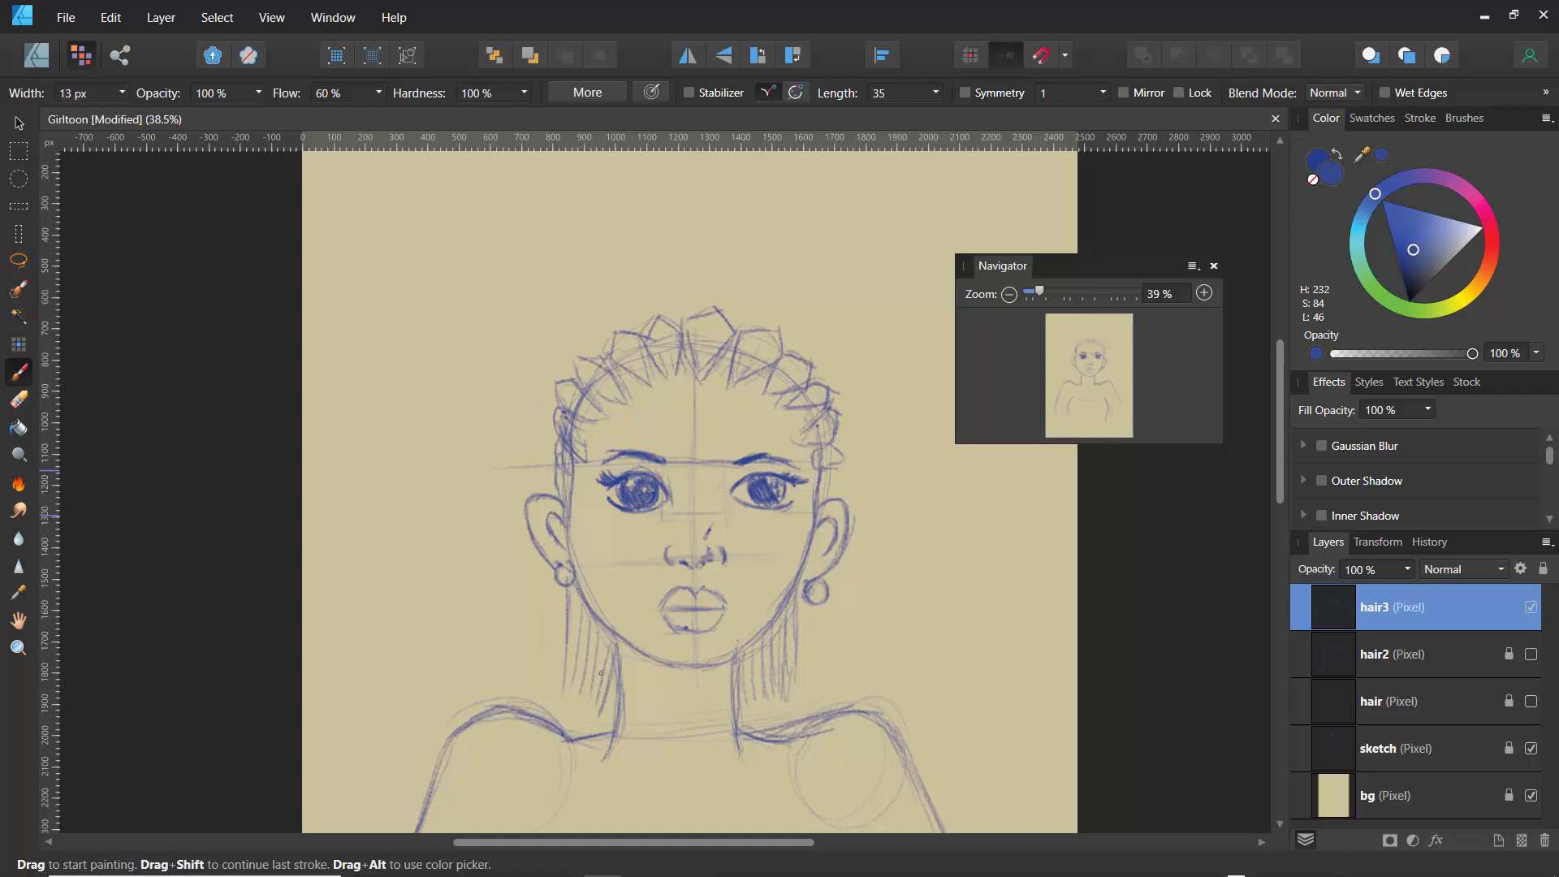
- Thicken the hanging braids on both sides of the neck with dense vertical hatching
mouse_move(608, 647)
mouse_down()
mouse_move(596, 712)
mouse_move(579, 700)
mouse_up()
drag(587, 613, 567, 690)
drag(583, 603, 571, 700)
mouse_move(575, 650)
mouse_down()
mouse_move(562, 699)
mouse_move(583, 704)
mouse_move(573, 693)
mouse_up()
drag(793, 599, 775, 702)
mouse_move(779, 640)
mouse_down()
mouse_move(779, 696)
mouse_move(761, 638)
mouse_move(747, 702)
mouse_up()
drag(768, 671, 750, 701)
mouse_move(749, 649)
mouse_down()
mouse_move(729, 703)
mouse_move(746, 688)
mouse_up()
mouse_move(780, 622)
mouse_down()
mouse_move(775, 660)
mouse_move(790, 604)
mouse_move(777, 675)
mouse_move(753, 657)
mouse_move(751, 692)
mouse_up()
mouse_move(577, 593)
mouse_down()
mouse_move(571, 643)
mouse_move(587, 639)
mouse_up()
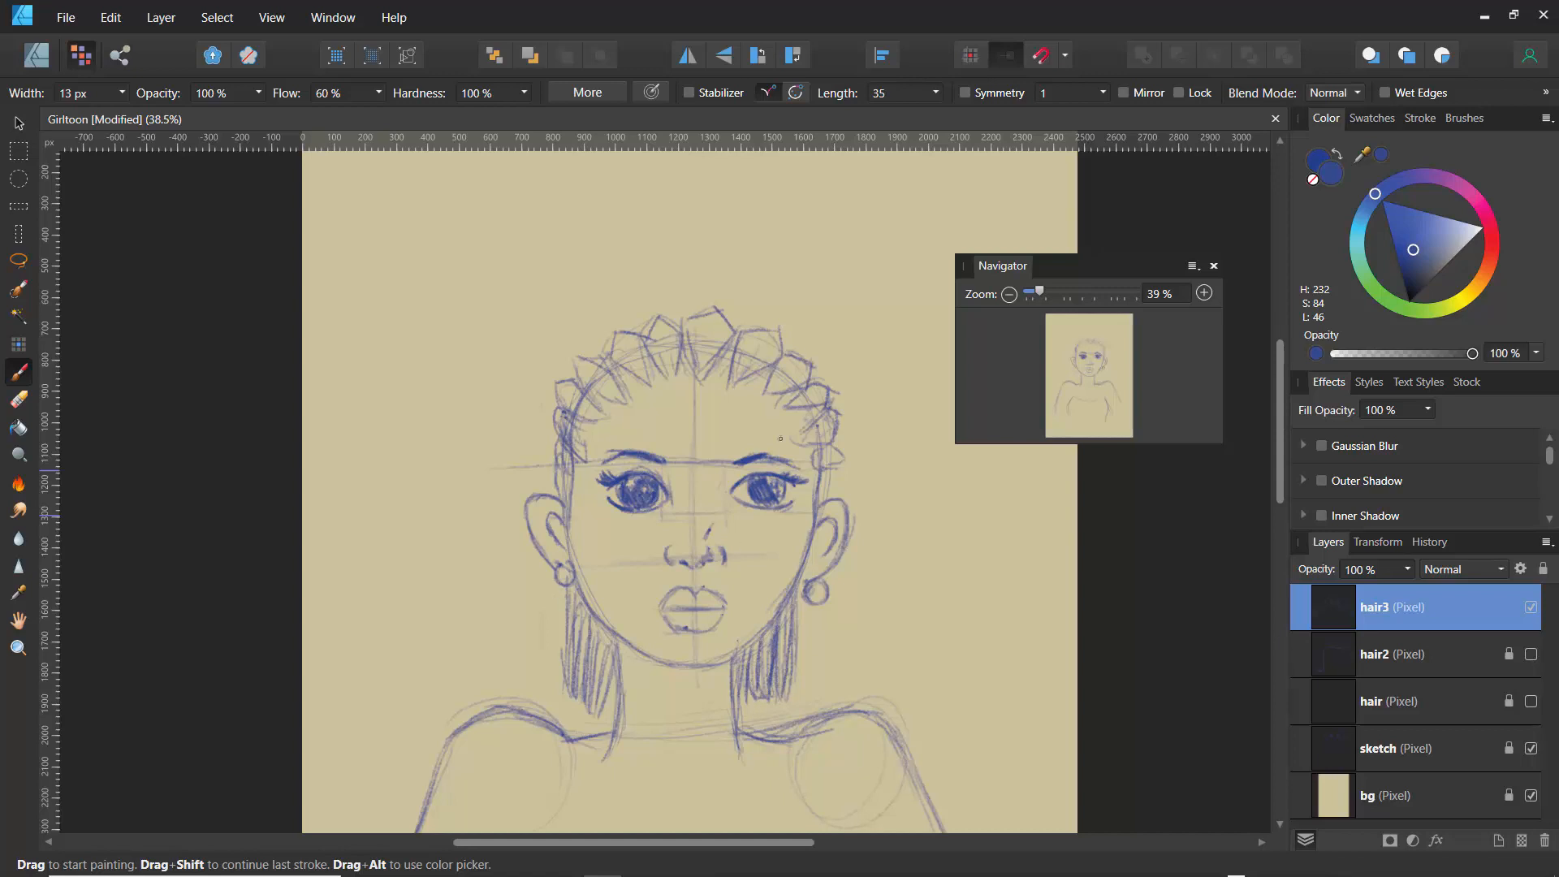
- Add crossing braid texture lines inside the sections from the top of the crown down to the right temple
mouse_move(714, 325)
mouse_down()
mouse_move(689, 352)
mouse_move(705, 320)
mouse_move(708, 344)
mouse_move(713, 322)
mouse_move(730, 344)
mouse_move(717, 317)
mouse_move(762, 341)
mouse_up()
mouse_move(763, 343)
mouse_down()
mouse_move(758, 371)
mouse_move(739, 364)
mouse_move(798, 368)
mouse_up()
mouse_move(790, 362)
mouse_down()
mouse_move(799, 409)
mouse_move(821, 389)
mouse_move(794, 400)
mouse_move(837, 425)
mouse_move(813, 426)
mouse_move(822, 462)
mouse_up()
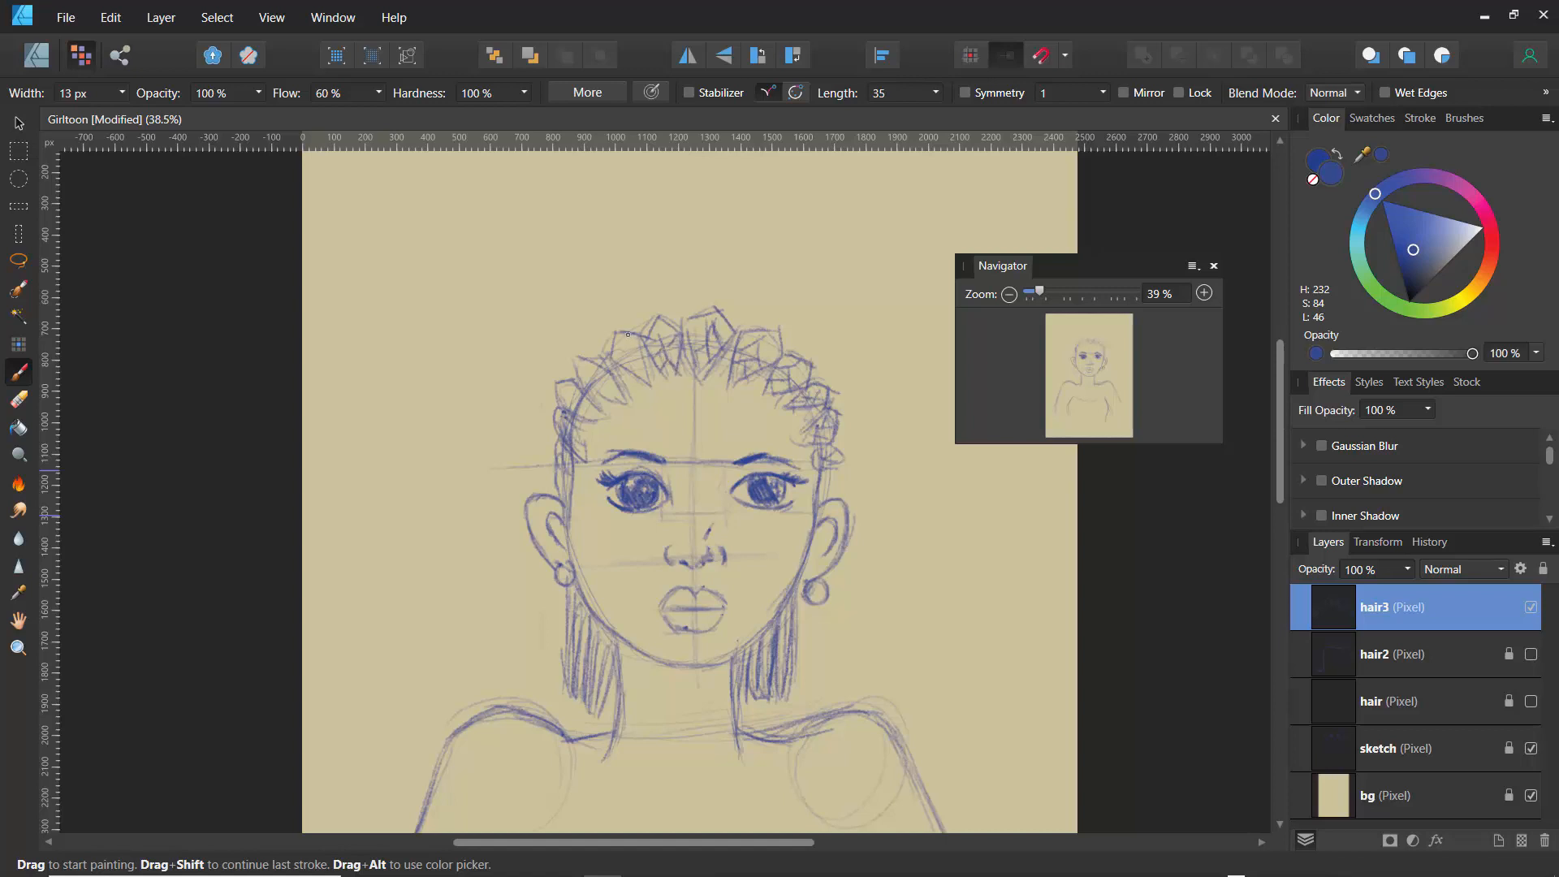
- Touch up the braid sections at the left temple and along the hairline with short texture strokes
mouse_move(627, 335)
mouse_down()
mouse_move(648, 374)
mouse_move(606, 376)
mouse_up()
drag(561, 449, 574, 462)
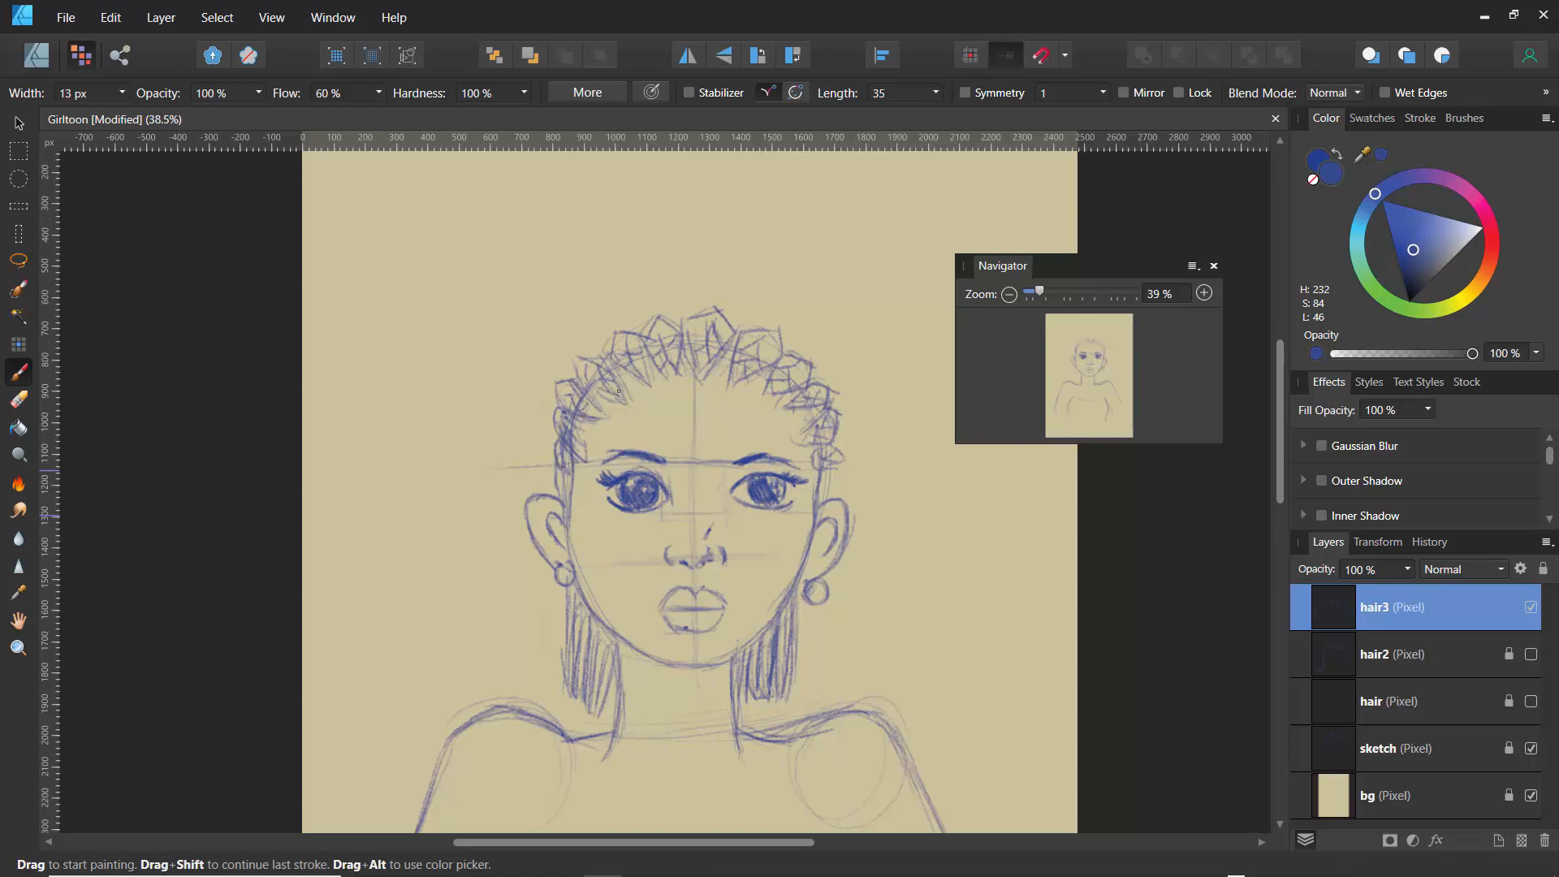
drag(677, 374, 701, 372)
- Lock hair3 and compare the three hairstyles by toggling their layer visibility, leaving only hair2 shown over the sketch
click(1531, 613)
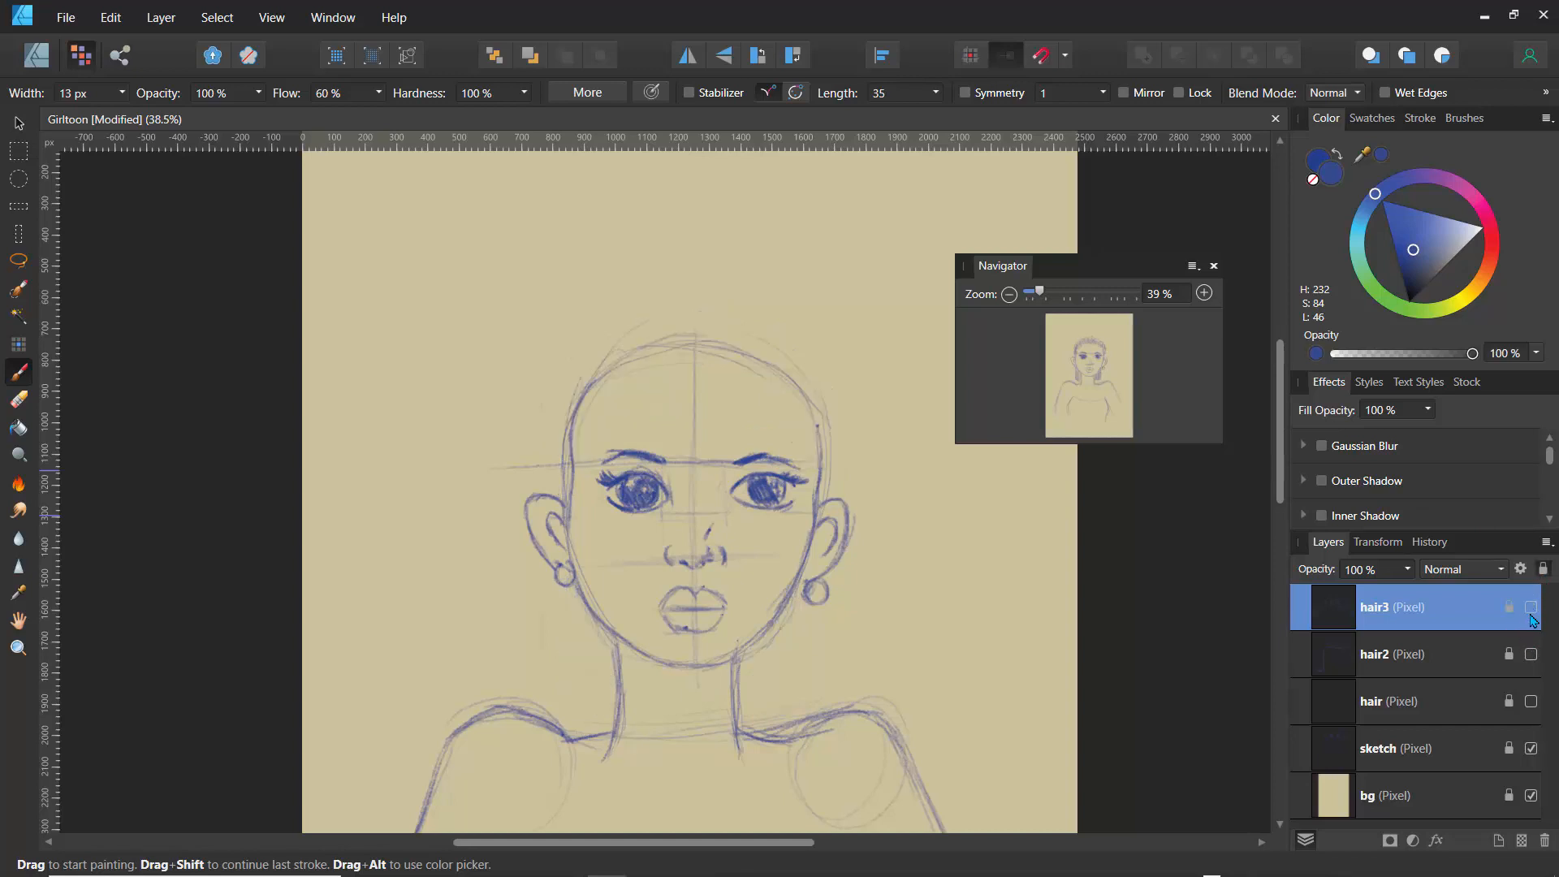
click(1531, 701)
click(1531, 701)
click(1531, 654)
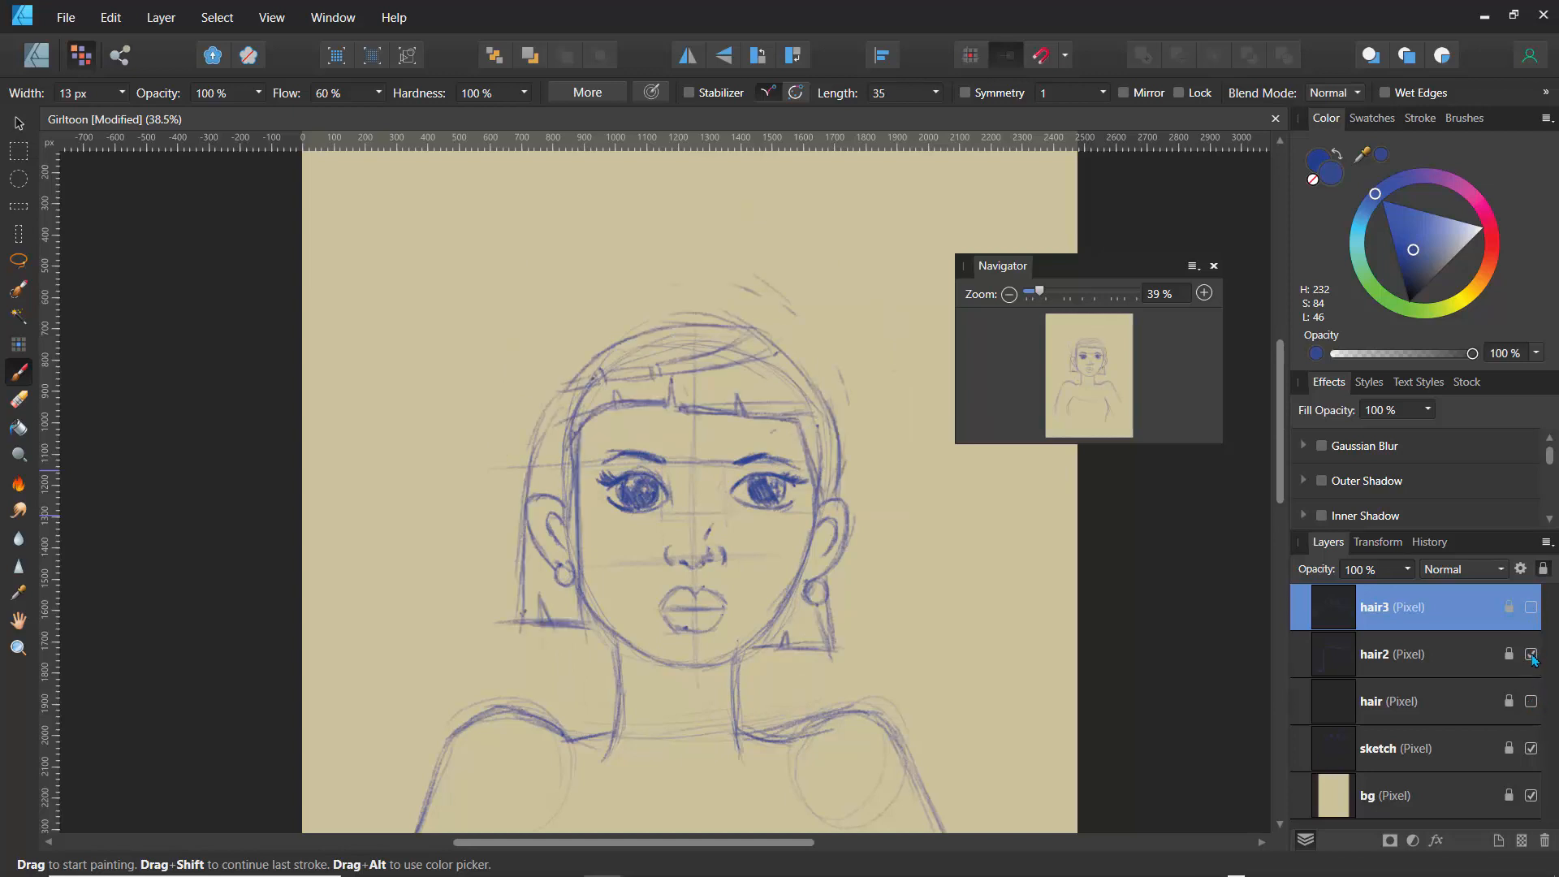
click(1531, 655)
click(1531, 608)
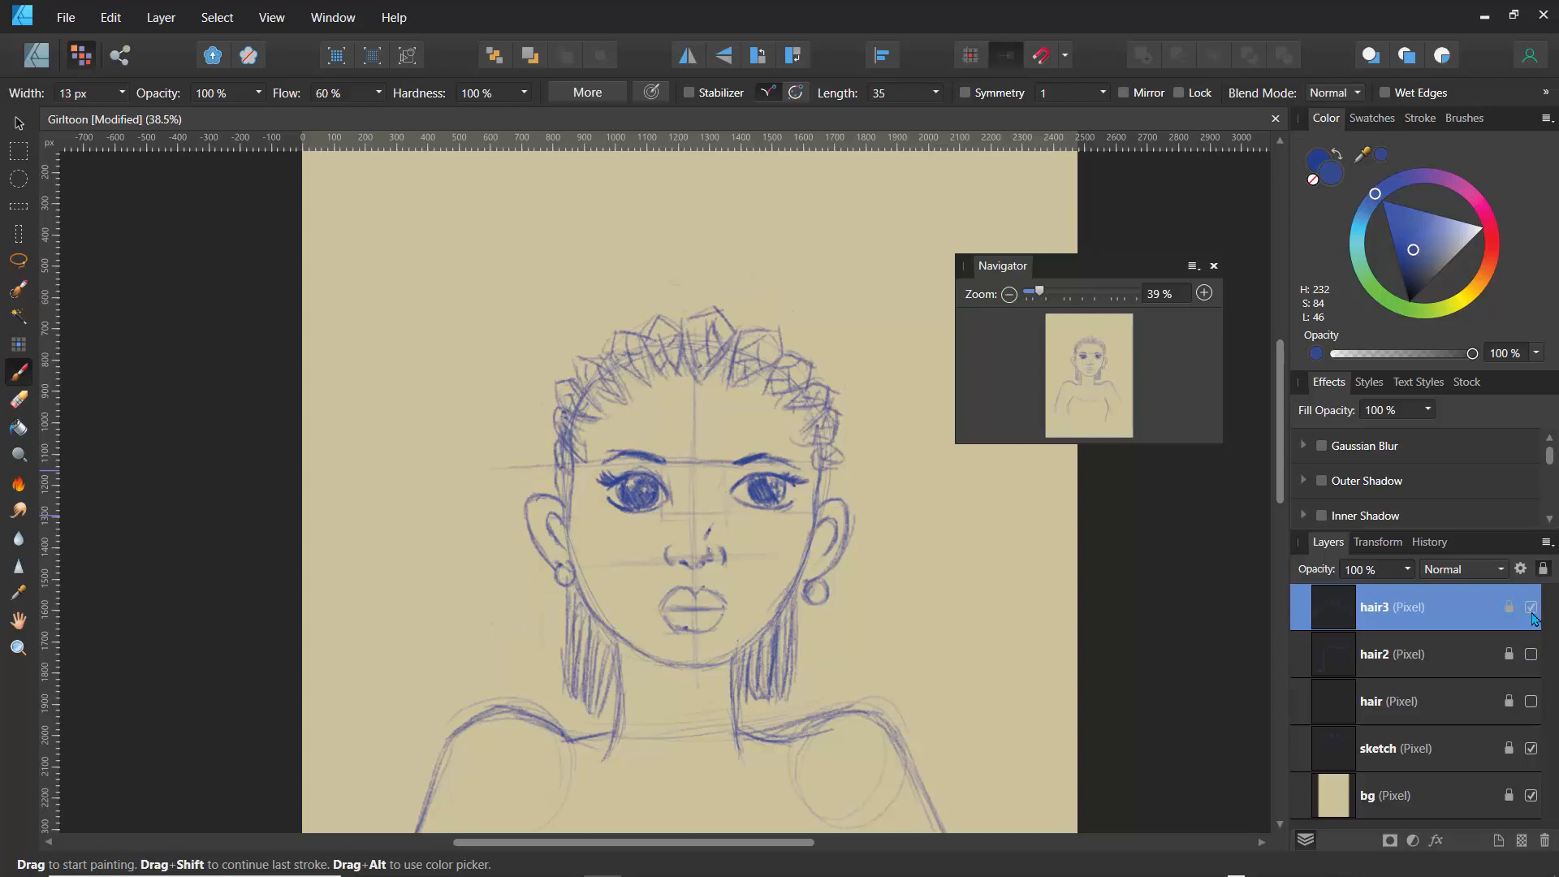
click(1532, 609)
click(1532, 609)
click(1531, 609)
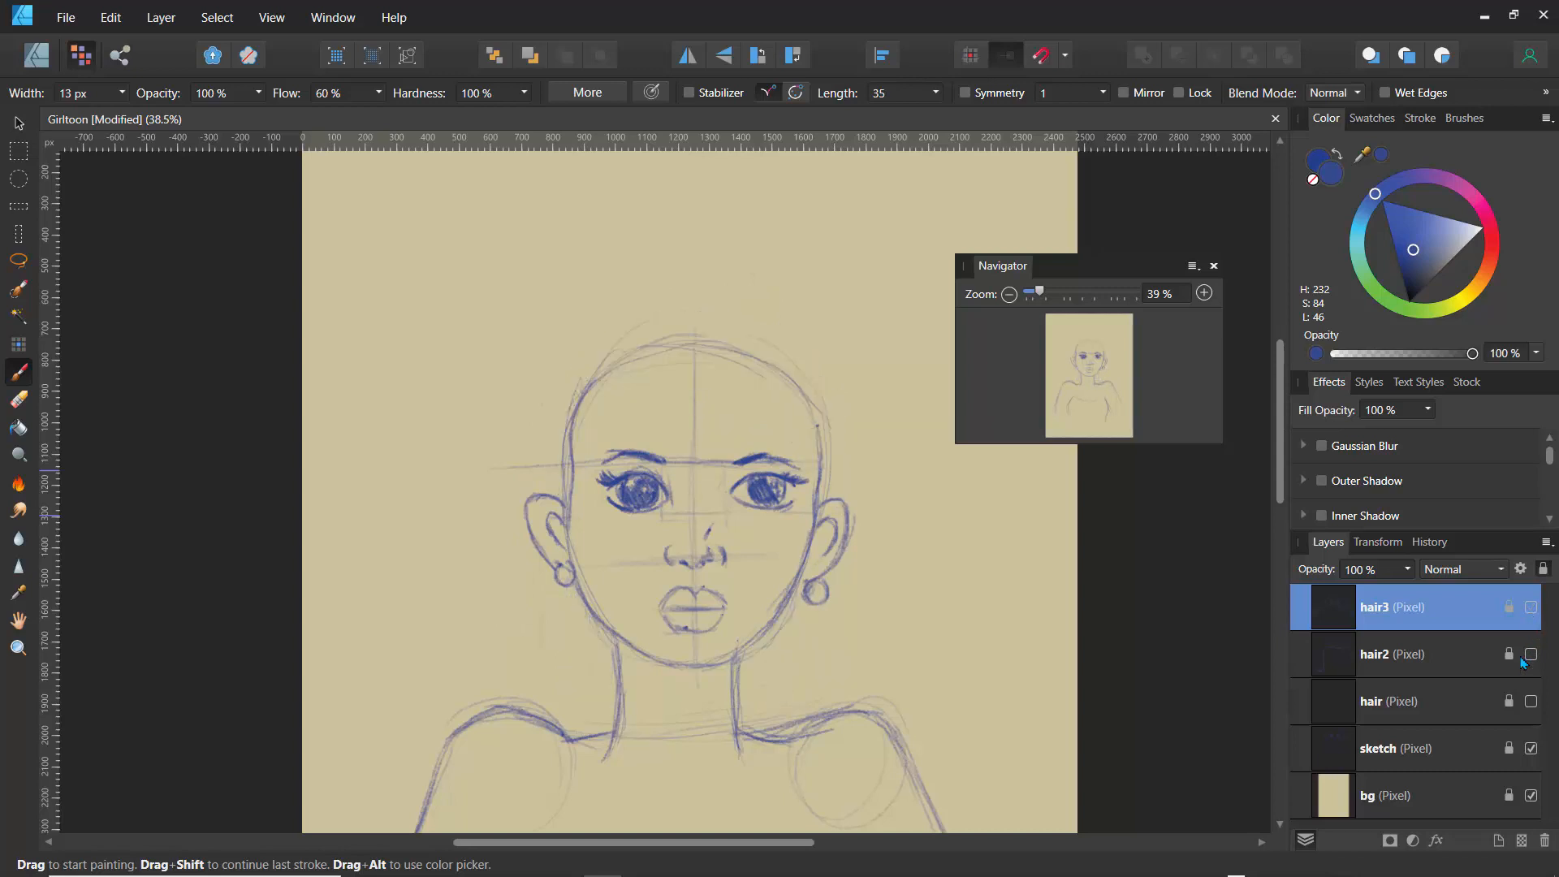
click(1531, 701)
click(1532, 701)
click(1531, 655)
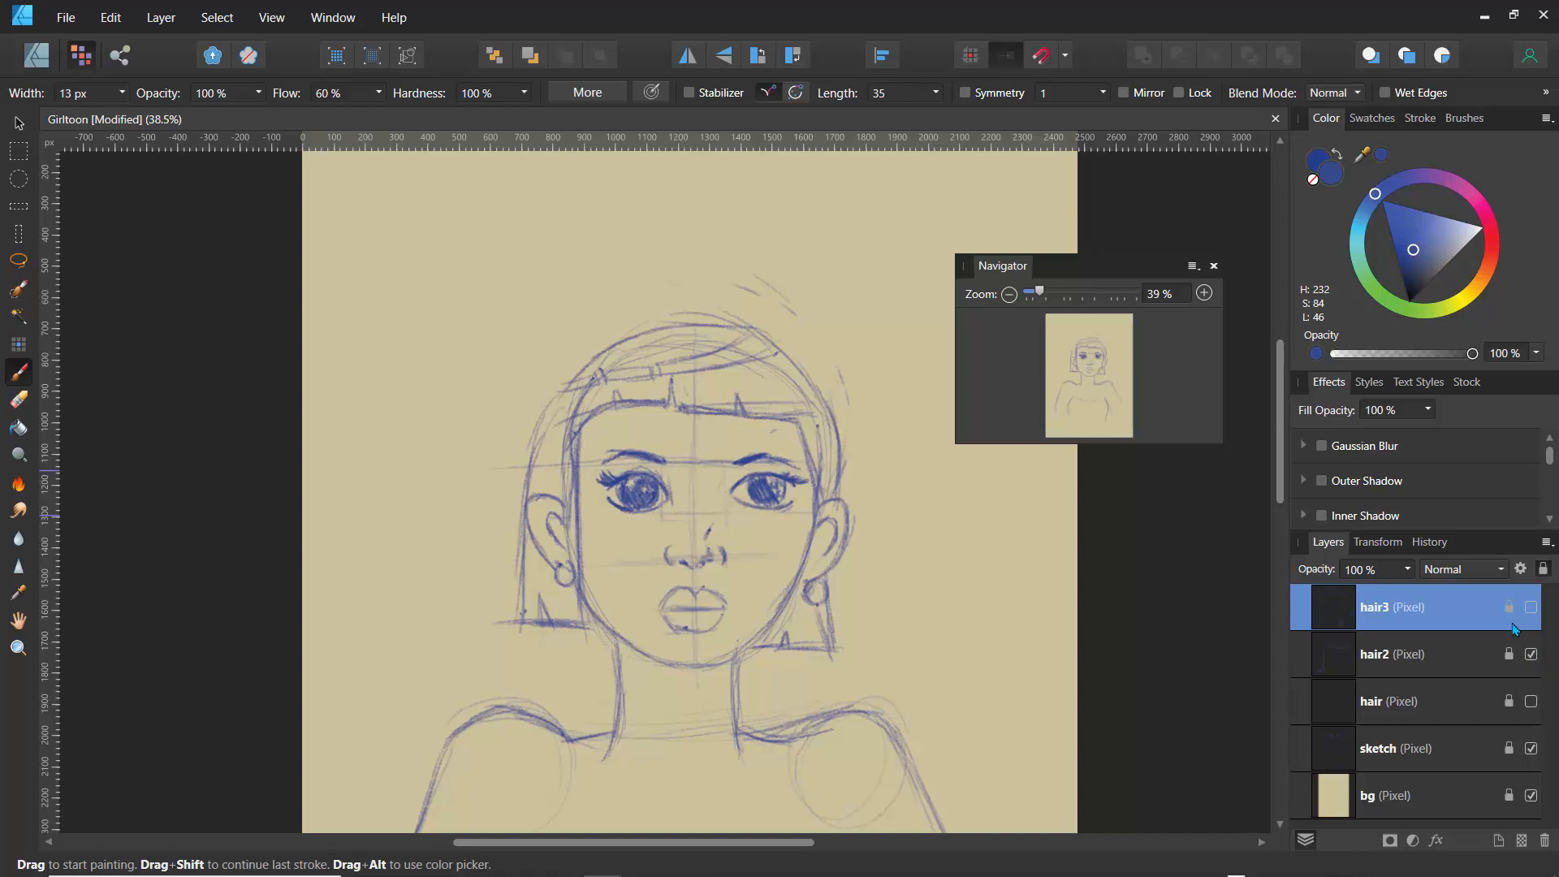
- Unlock the hair2 layer and erase the bob's lower cut edges on both sides of the neck
click(1490, 660)
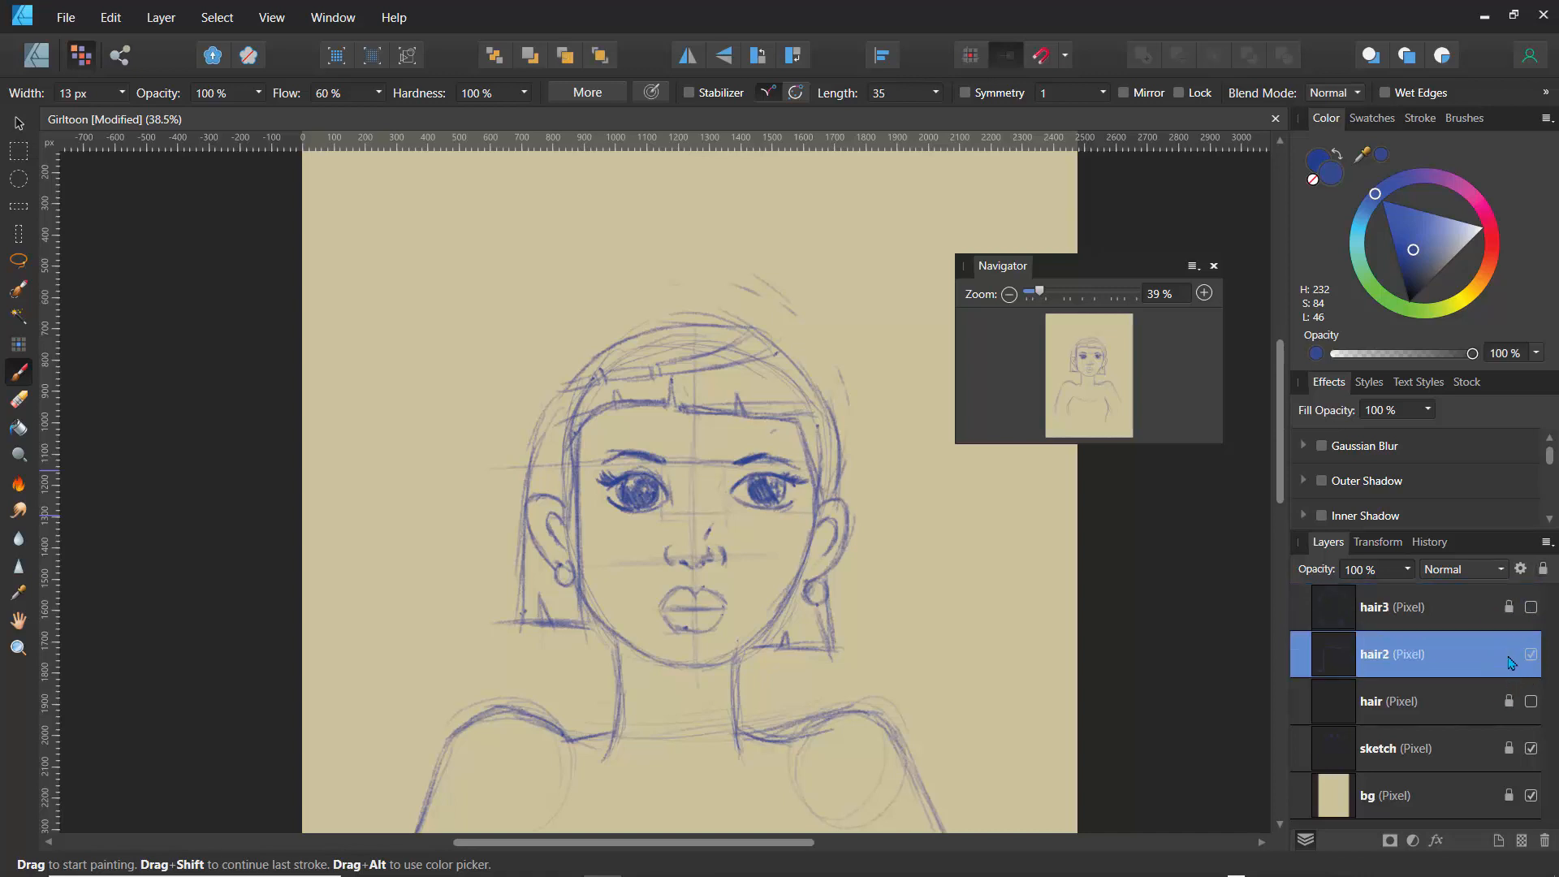
double_click(1494, 660)
click(1530, 654)
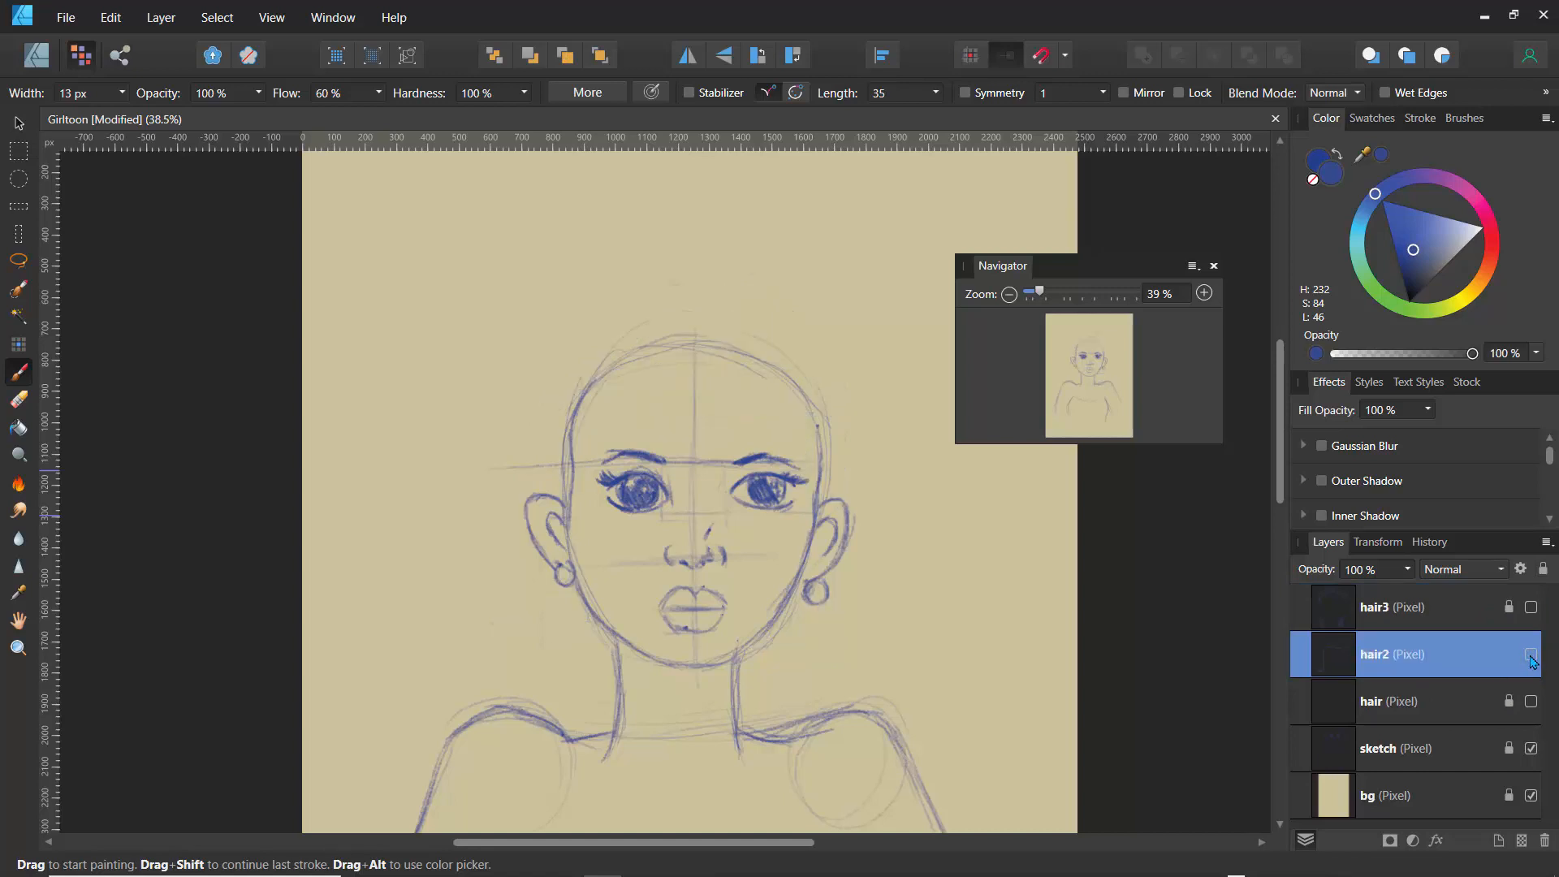
click(1531, 654)
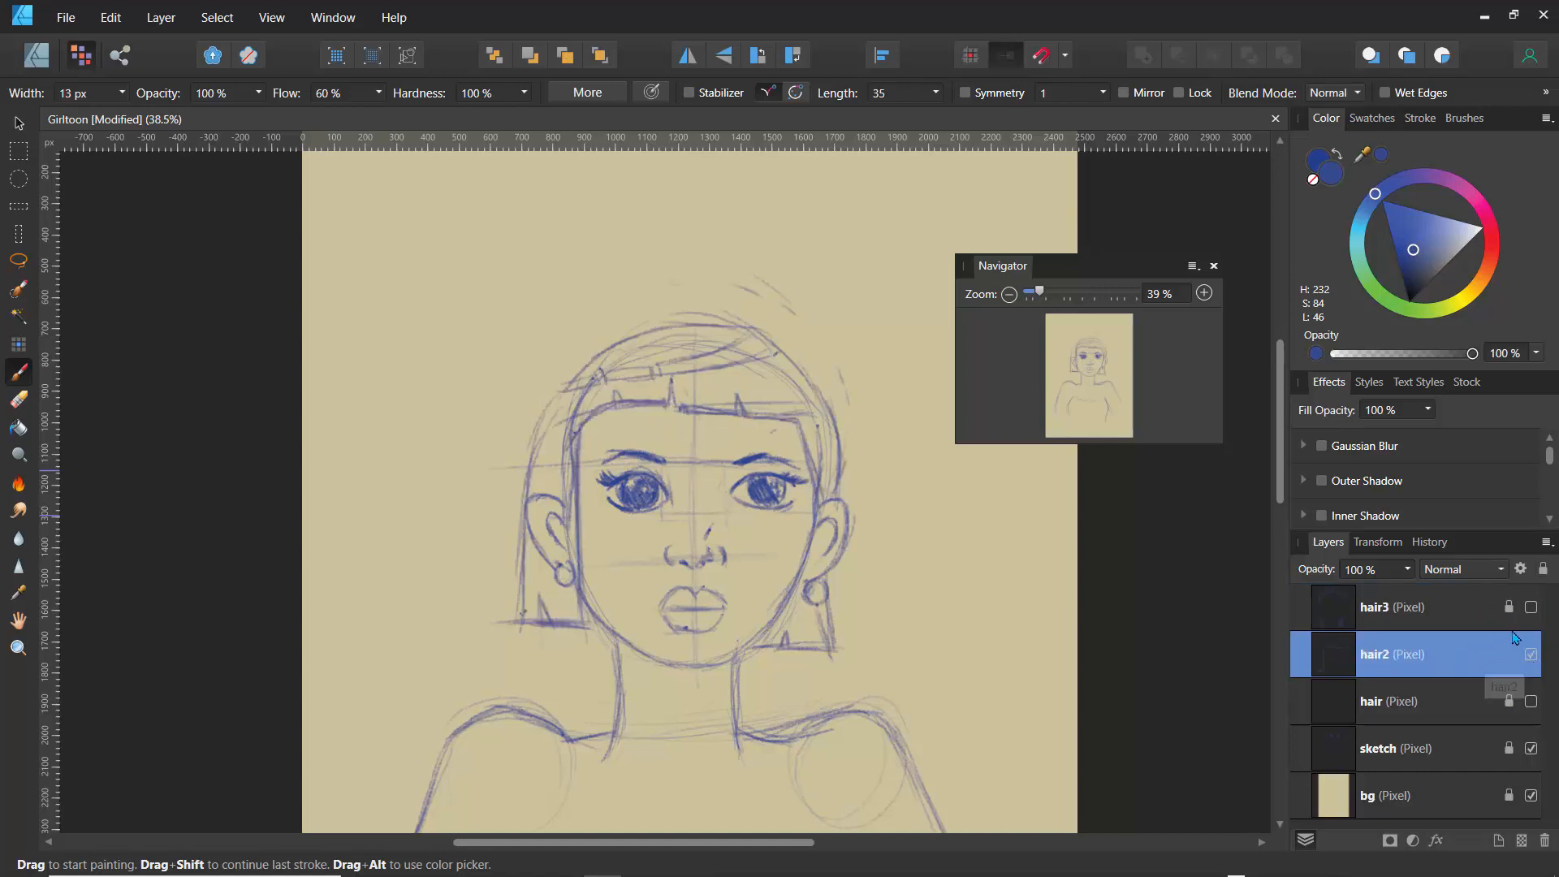
click(18, 398)
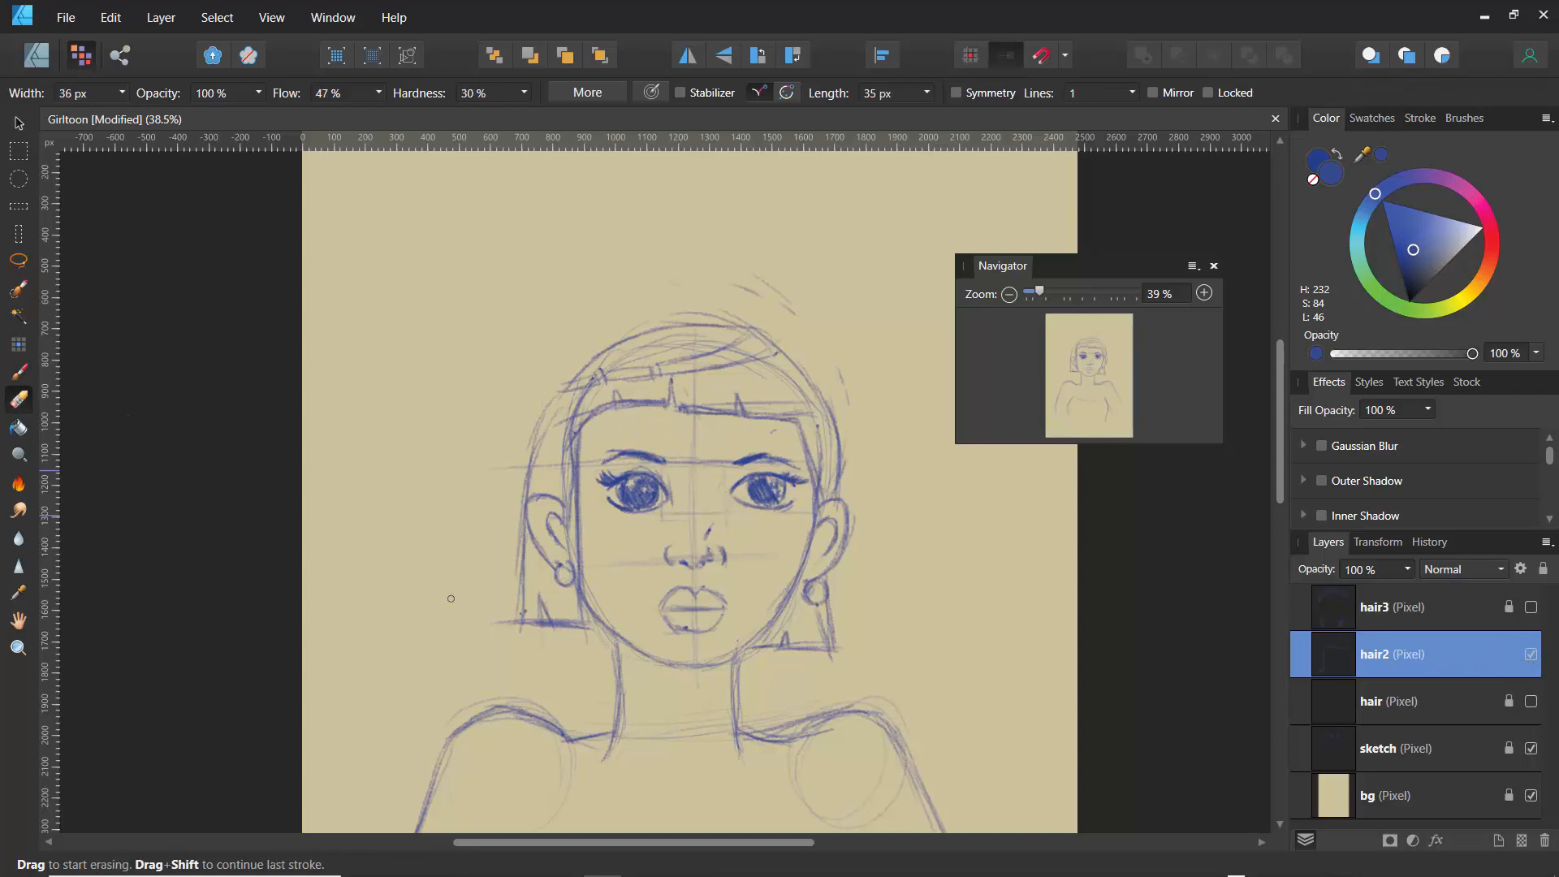
mouse_move(537, 611)
mouse_down()
mouse_move(576, 627)
mouse_move(521, 625)
mouse_move(574, 621)
mouse_up()
mouse_move(773, 656)
mouse_down()
mouse_move(792, 626)
mouse_move(763, 653)
mouse_move(817, 625)
mouse_move(822, 647)
mouse_move(770, 647)
mouse_move(810, 660)
mouse_up()
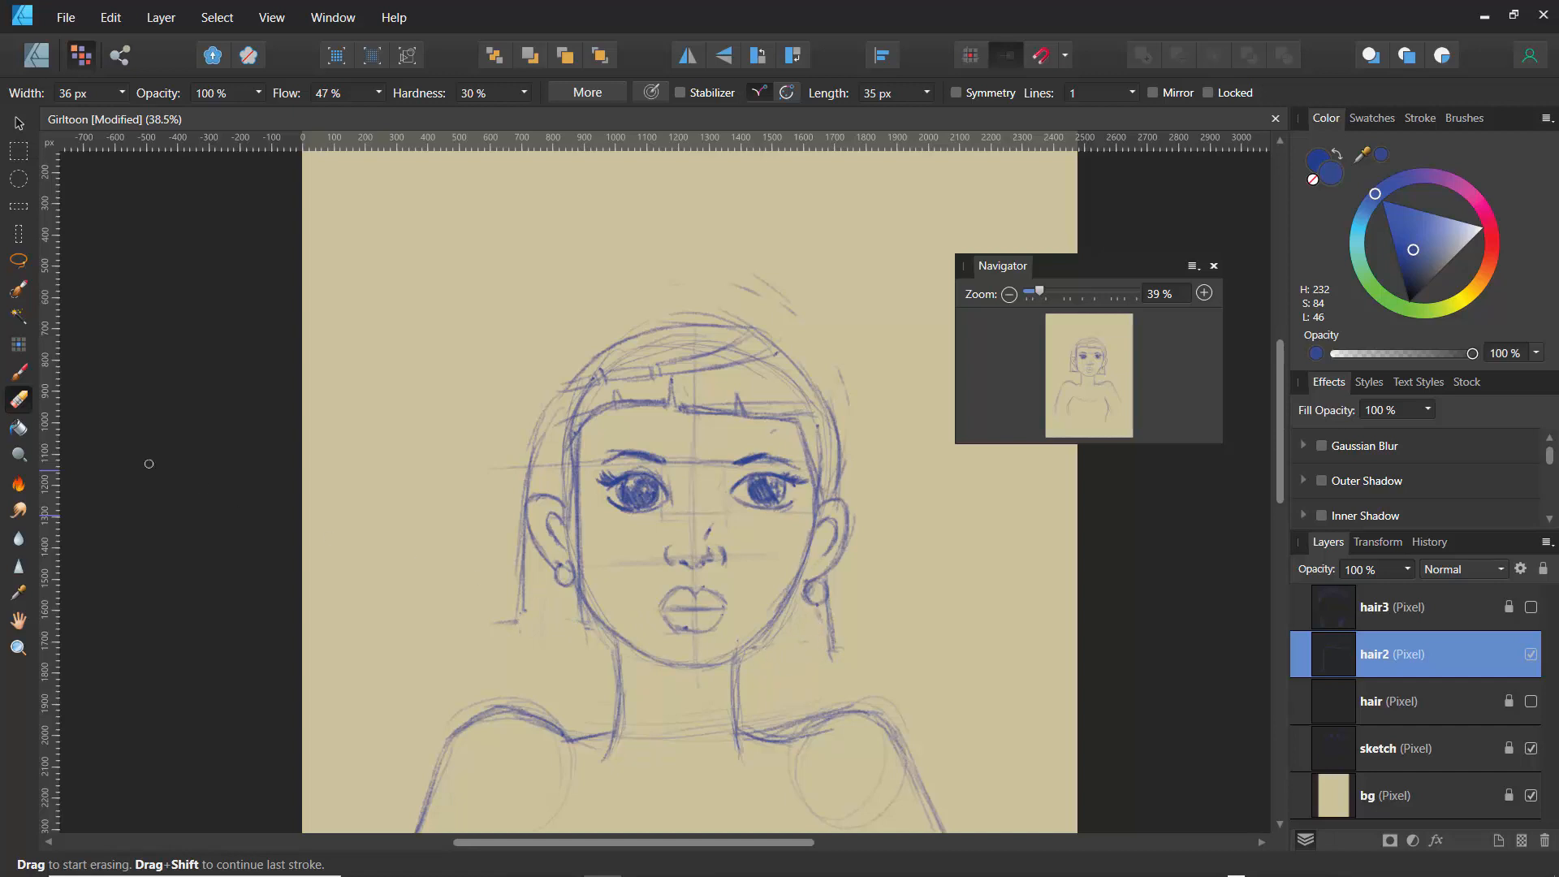
- Redraw the bob longer on both sides of the neck, with notched ends just above the shoulders
key(b)
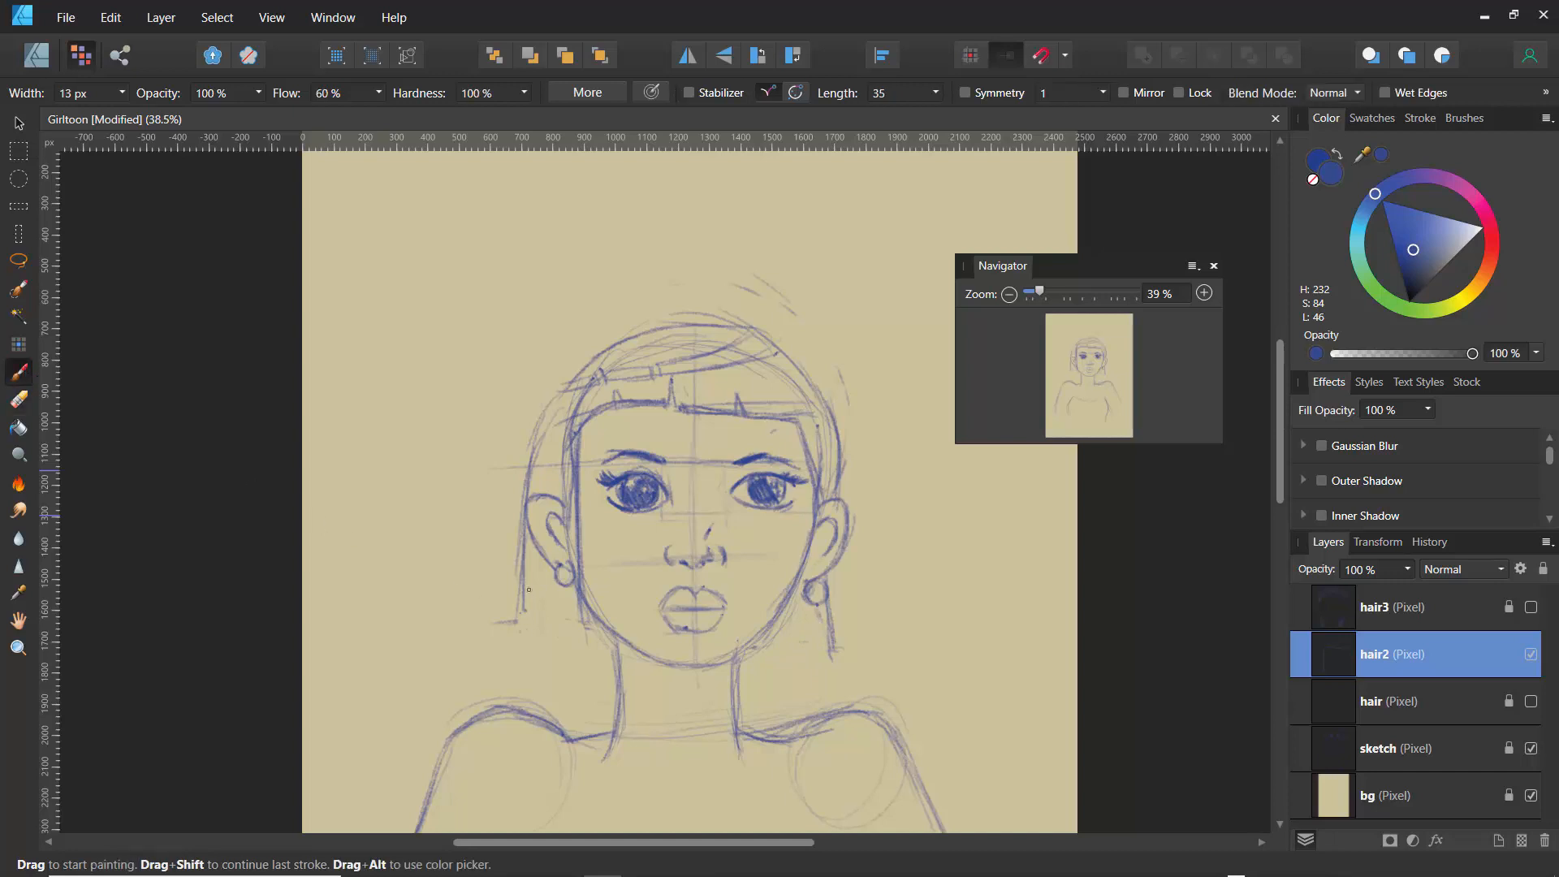
drag(528, 590, 521, 680)
mouse_move(523, 619)
mouse_down()
mouse_move(535, 657)
mouse_move(577, 588)
mouse_move(580, 679)
mouse_up()
mouse_move(583, 624)
mouse_down()
mouse_move(600, 668)
mouse_move(553, 671)
mouse_move(543, 645)
mouse_move(544, 674)
mouse_move(545, 643)
mouse_move(549, 674)
mouse_move(522, 673)
mouse_move(518, 640)
mouse_up()
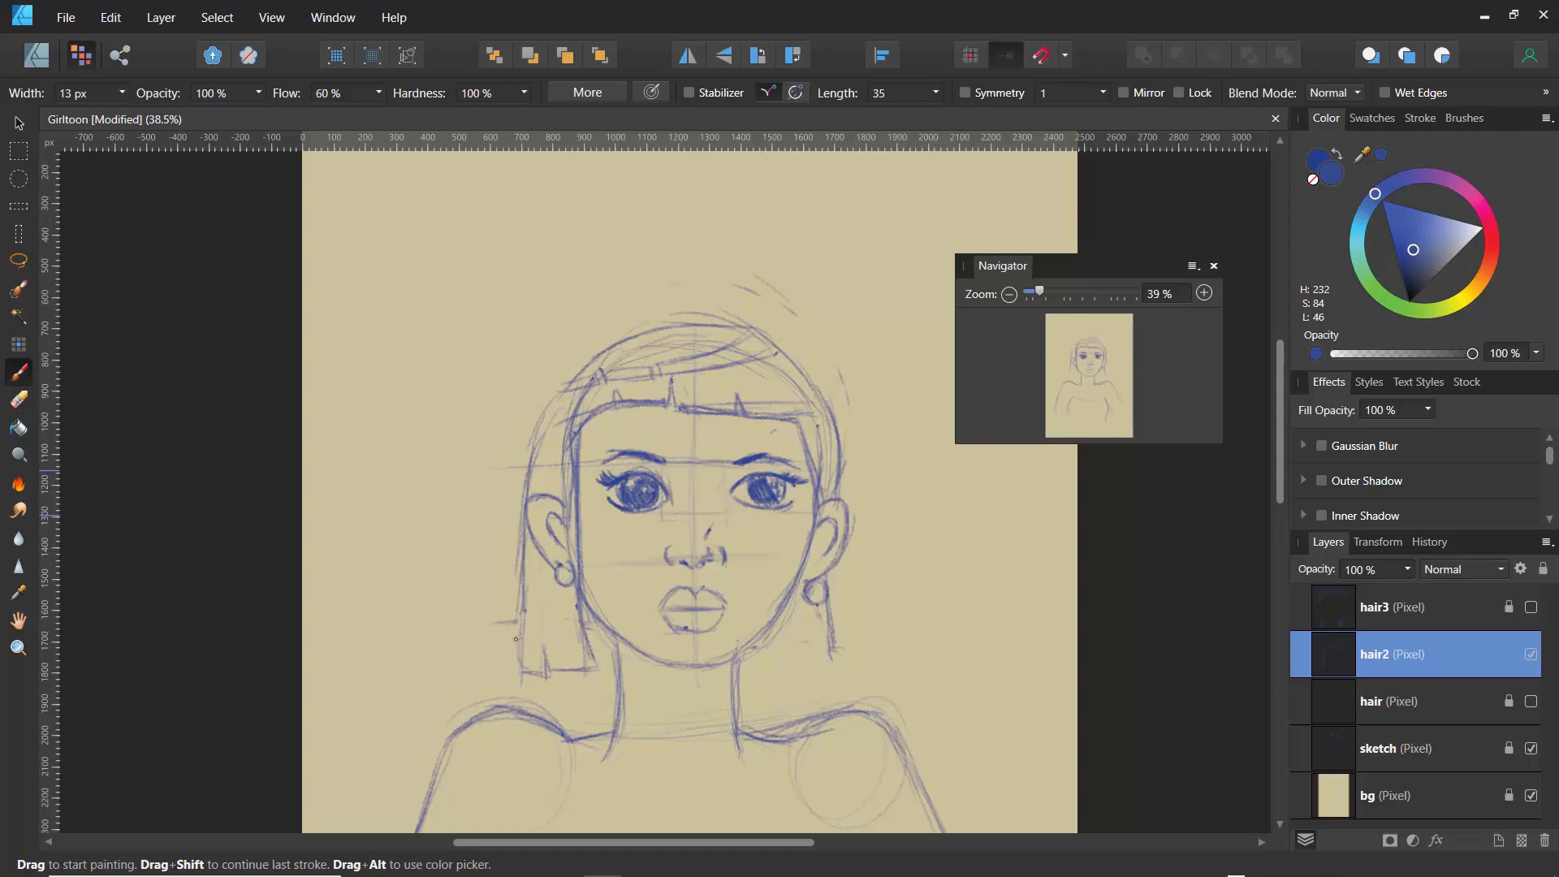
mouse_move(829, 640)
mouse_down()
mouse_move(833, 676)
mouse_move(800, 676)
mouse_up()
mouse_move(831, 589)
mouse_down()
mouse_move(852, 670)
mouse_move(741, 688)
mouse_move(780, 682)
mouse_up()
drag(776, 670, 736, 687)
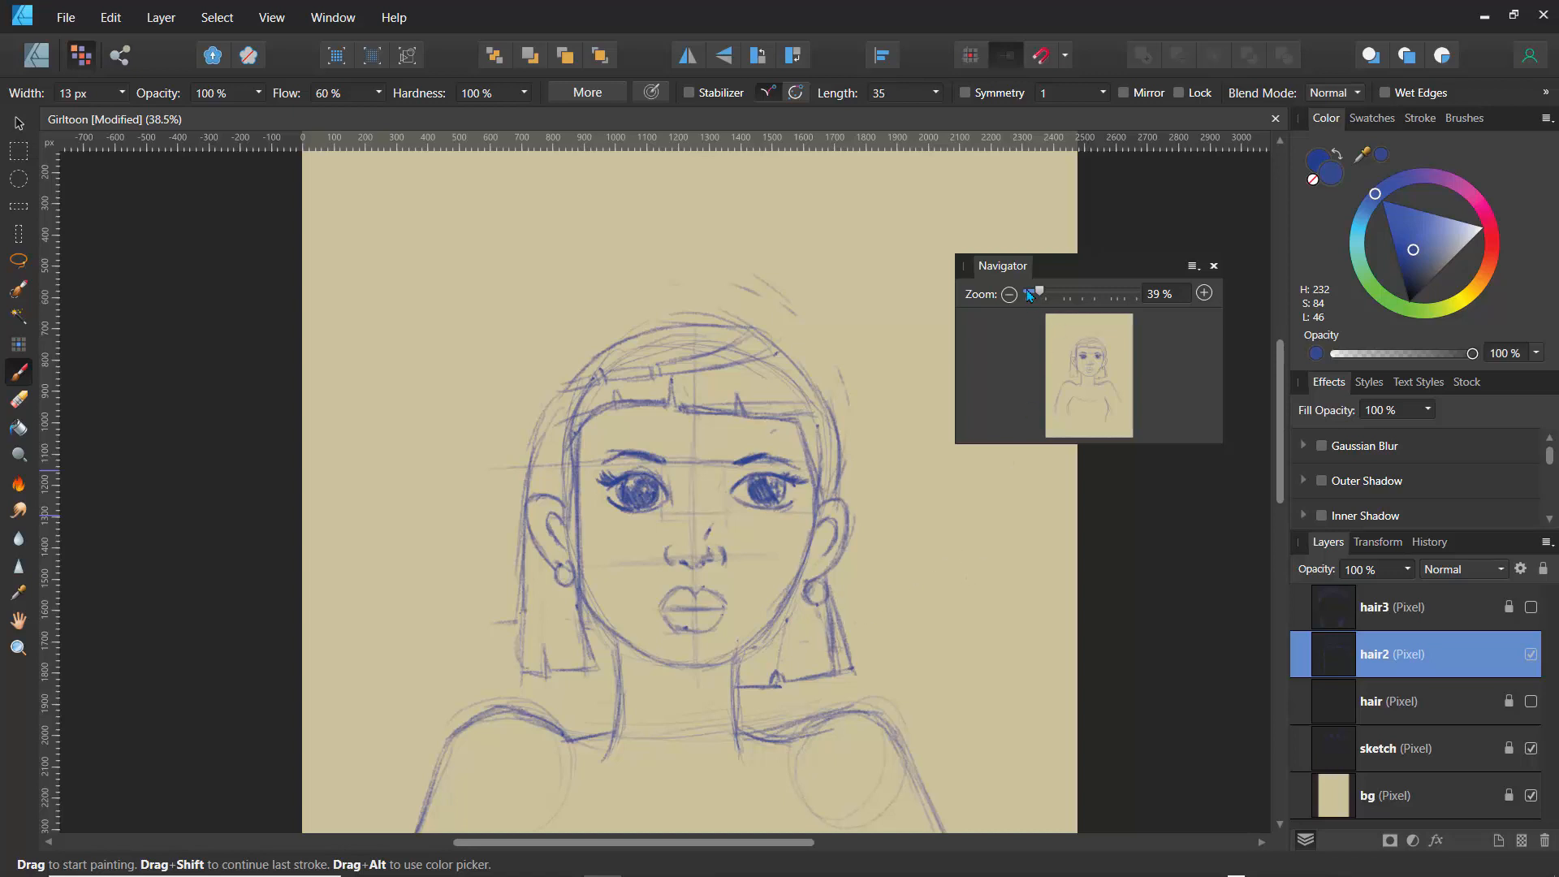
- Lock the hair2 layer and save the document
drag(1038, 293, 1037, 294)
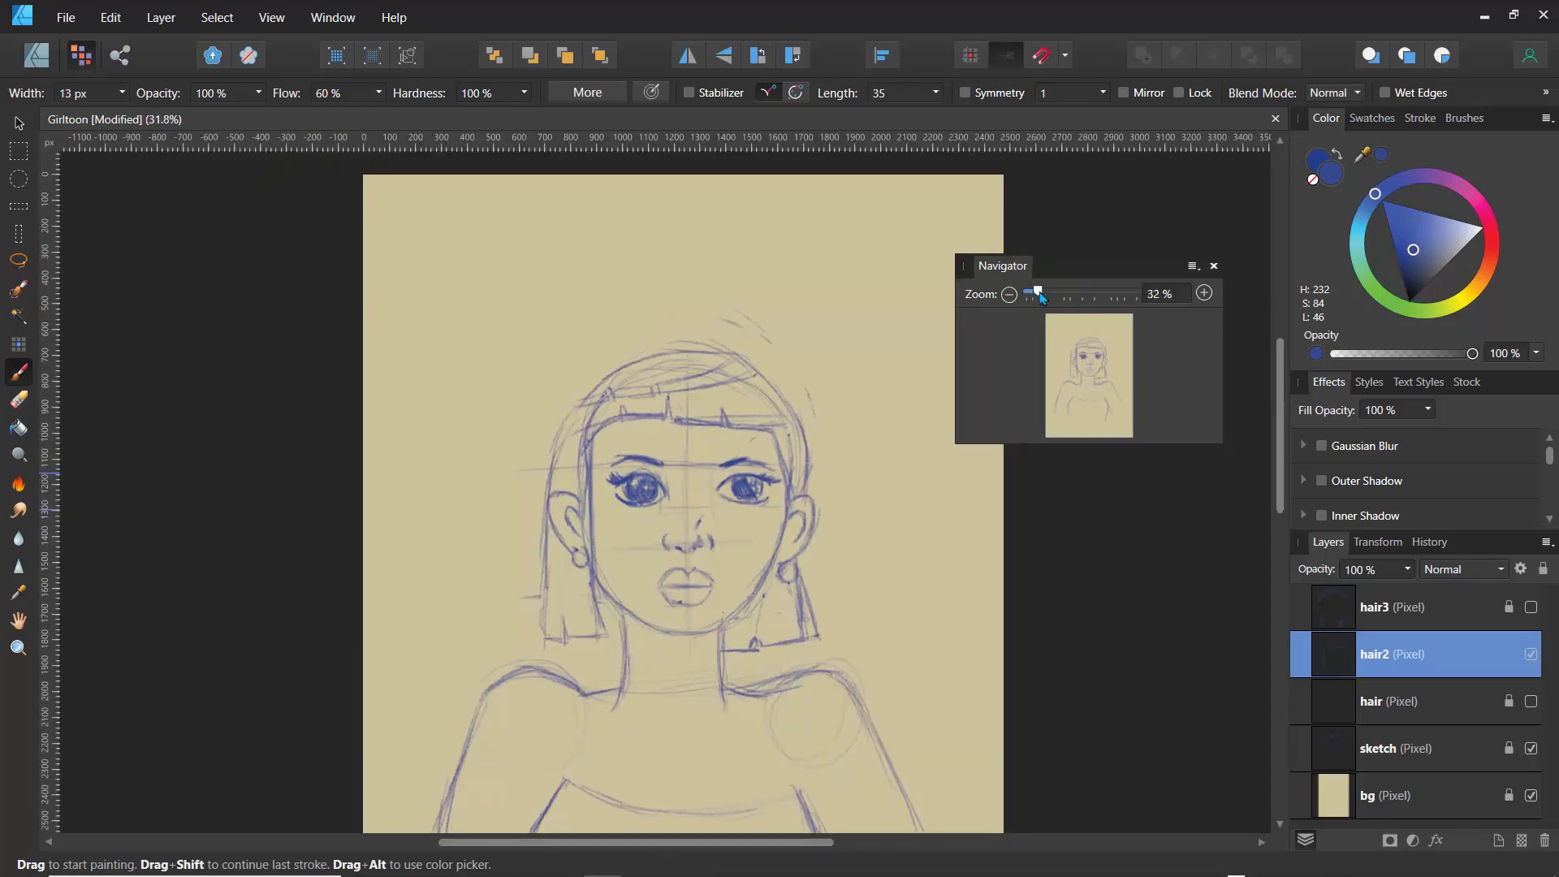
mouse_move(1084, 371)
mouse_down()
mouse_move(1082, 399)
mouse_move(1089, 377)
mouse_up()
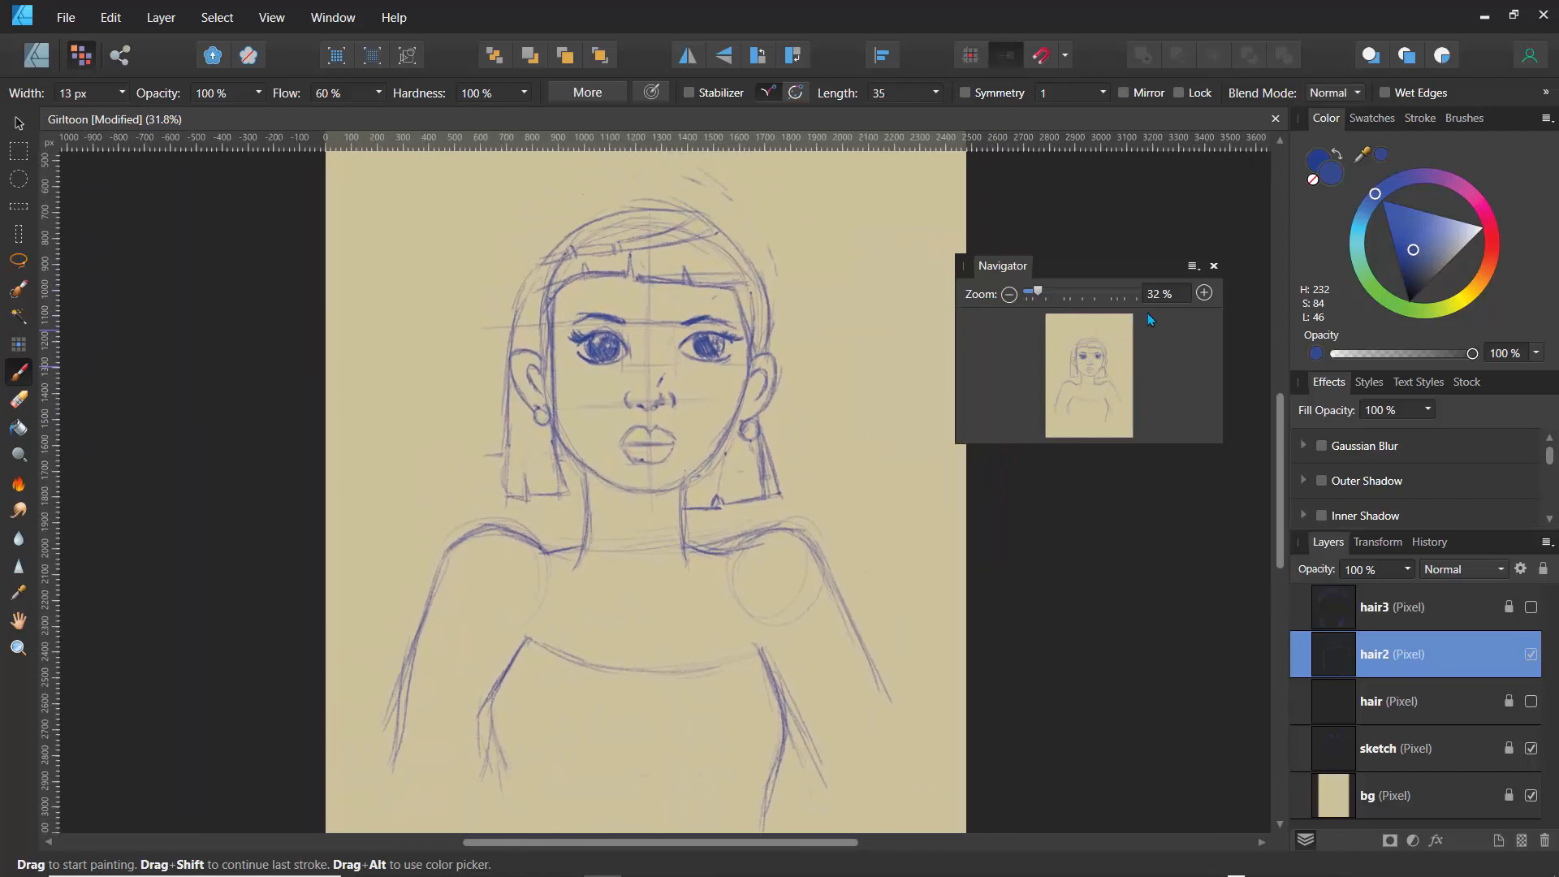
double_click(1508, 658)
click(1403, 700)
click(1441, 656)
click(1543, 570)
key(ctrl+s)
drag(1384, 796, 1388, 761)
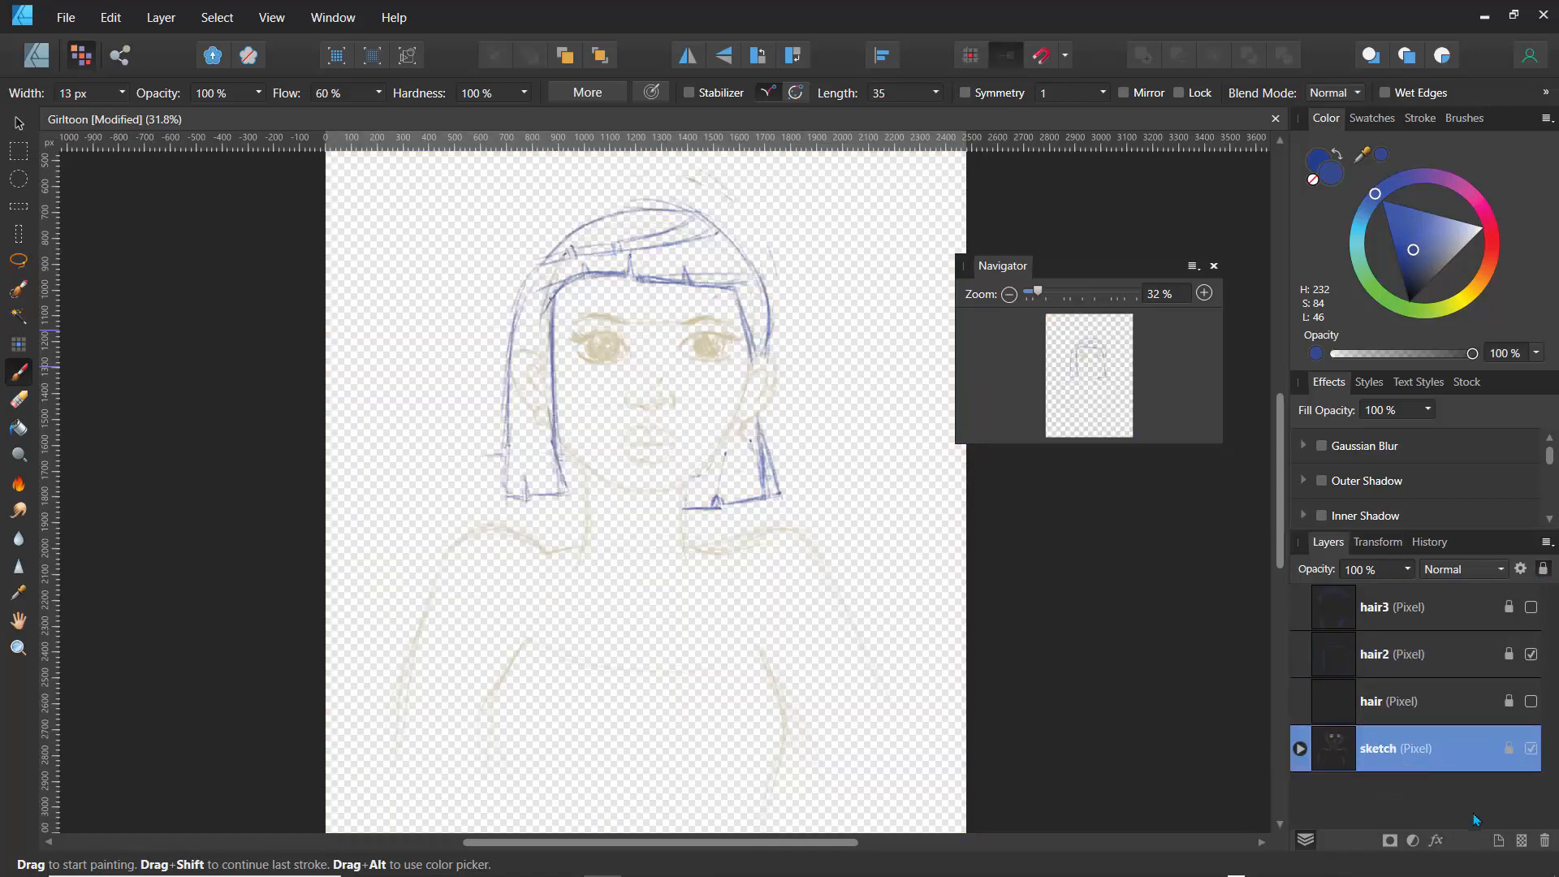
key(ctrl+z)
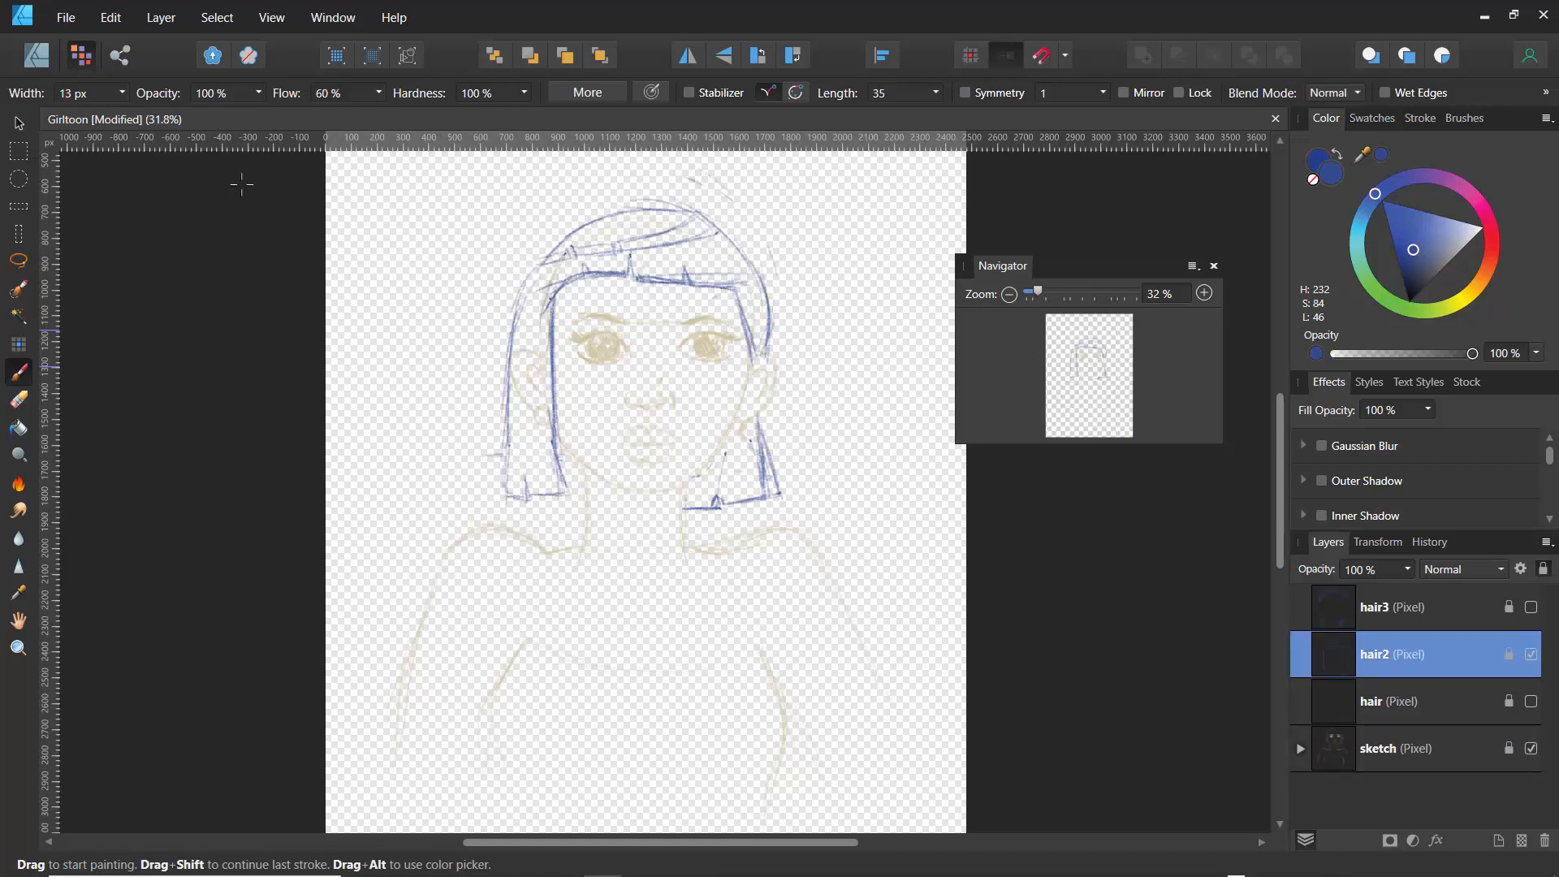
click(66, 17)
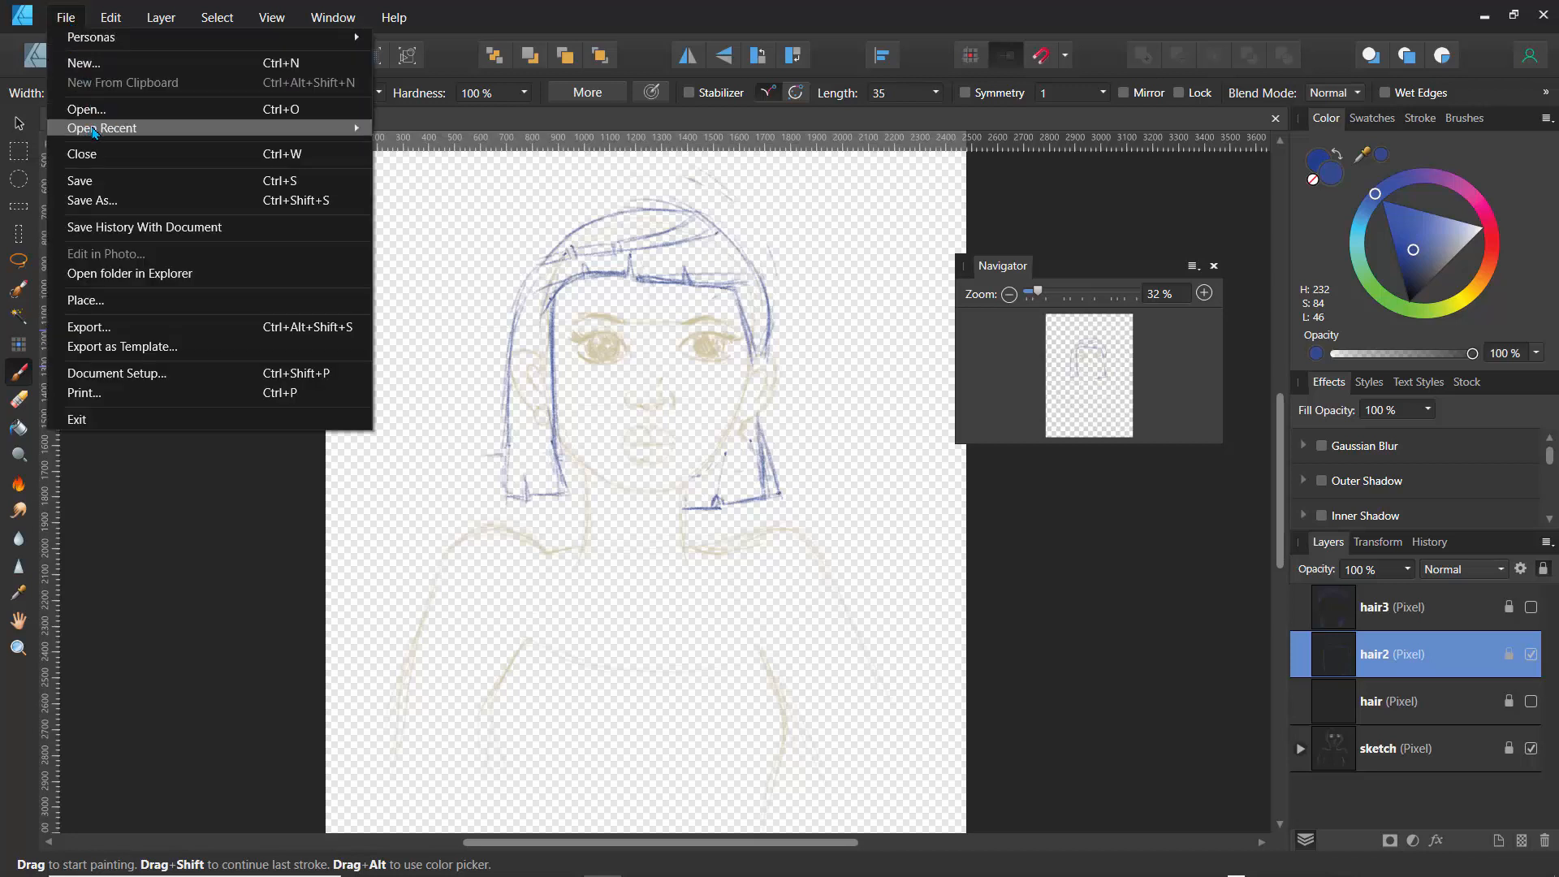
mouse_move(105, 131)
click(412, 135)
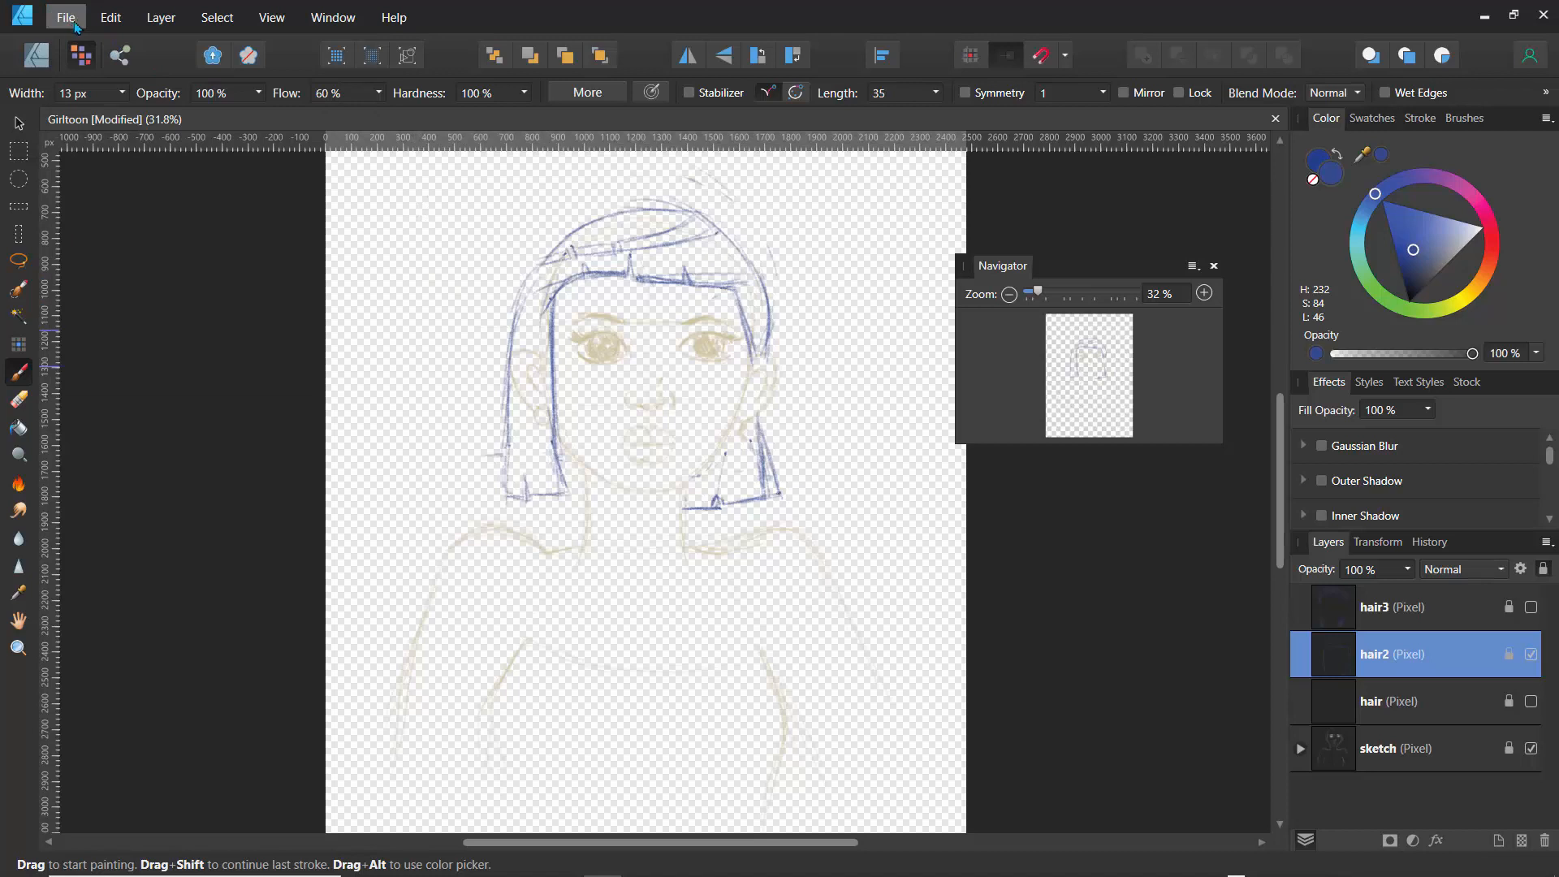
- Move the bg layer out of the sketch layer to the bottom of the layer stack and save the document
click(1300, 747)
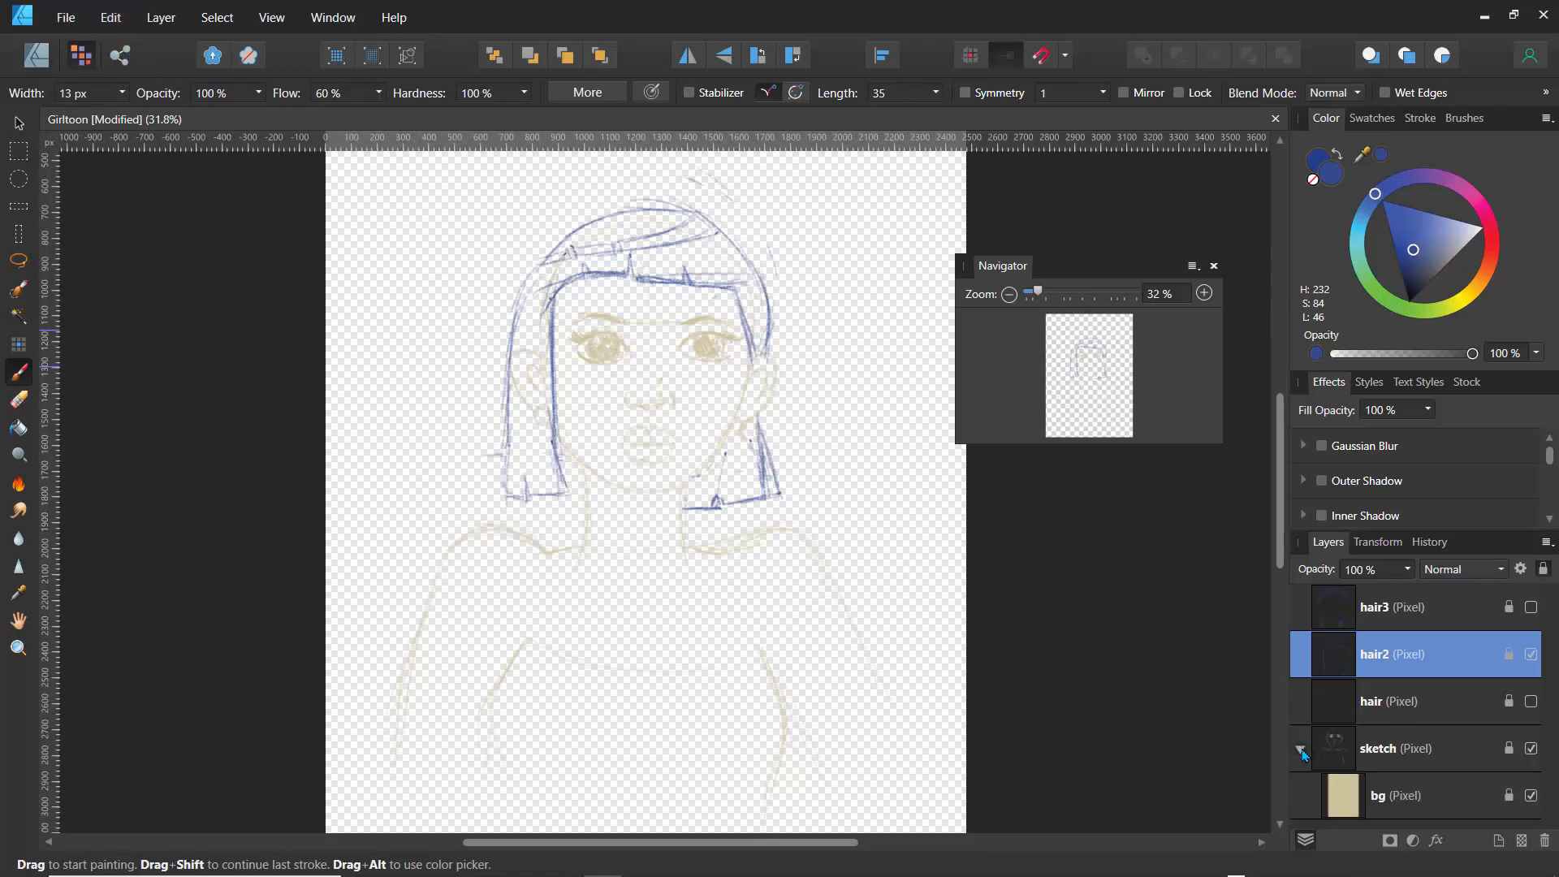
mouse_move(1373, 795)
mouse_down()
mouse_move(1338, 737)
mouse_move(1330, 822)
mouse_up()
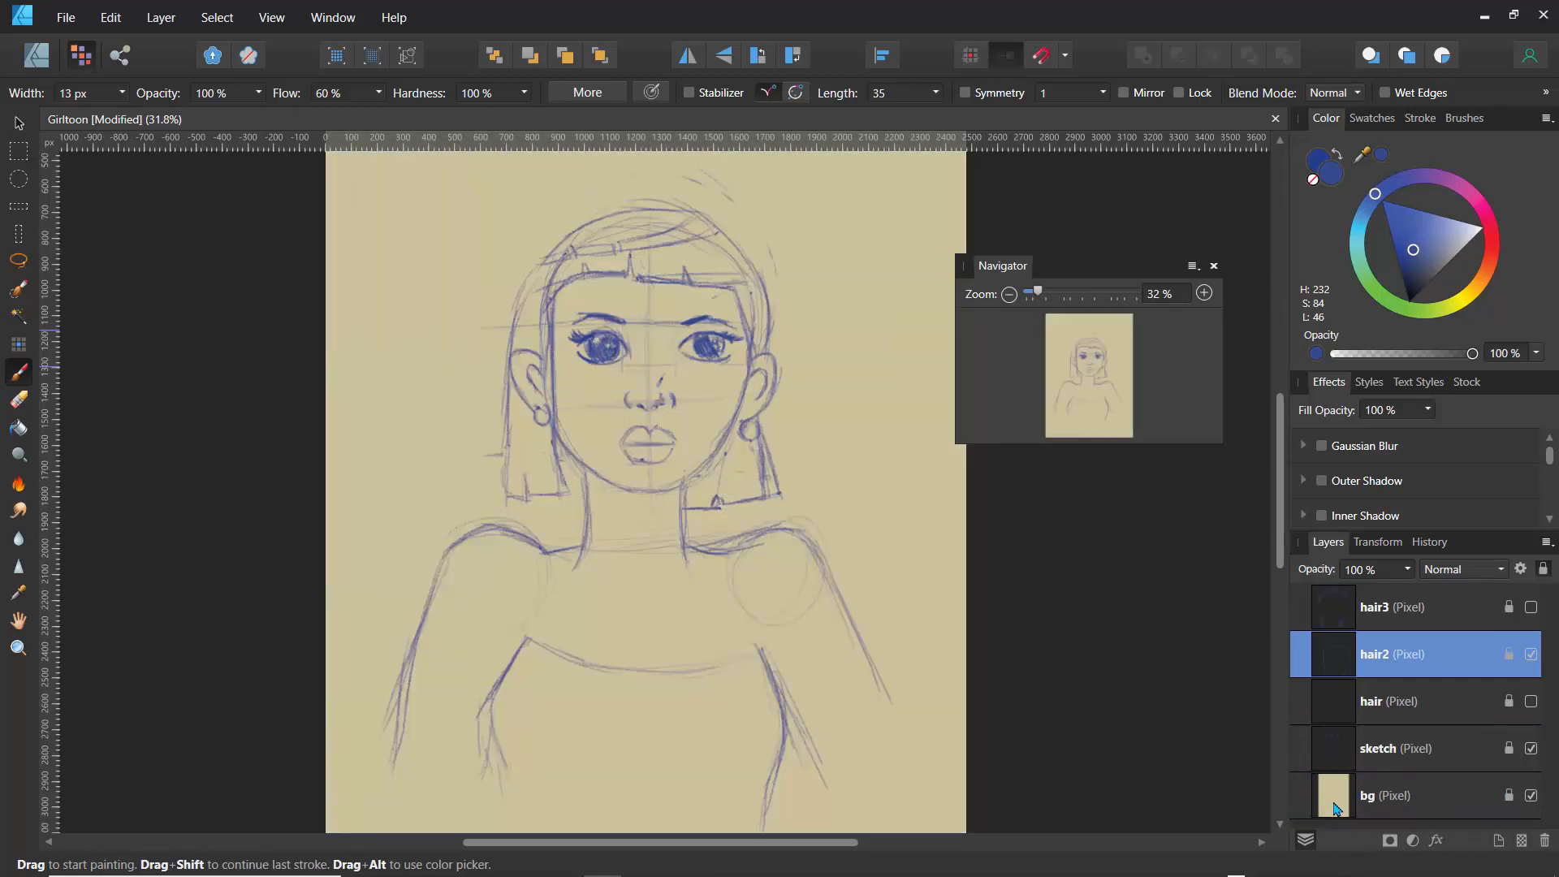
click(1335, 802)
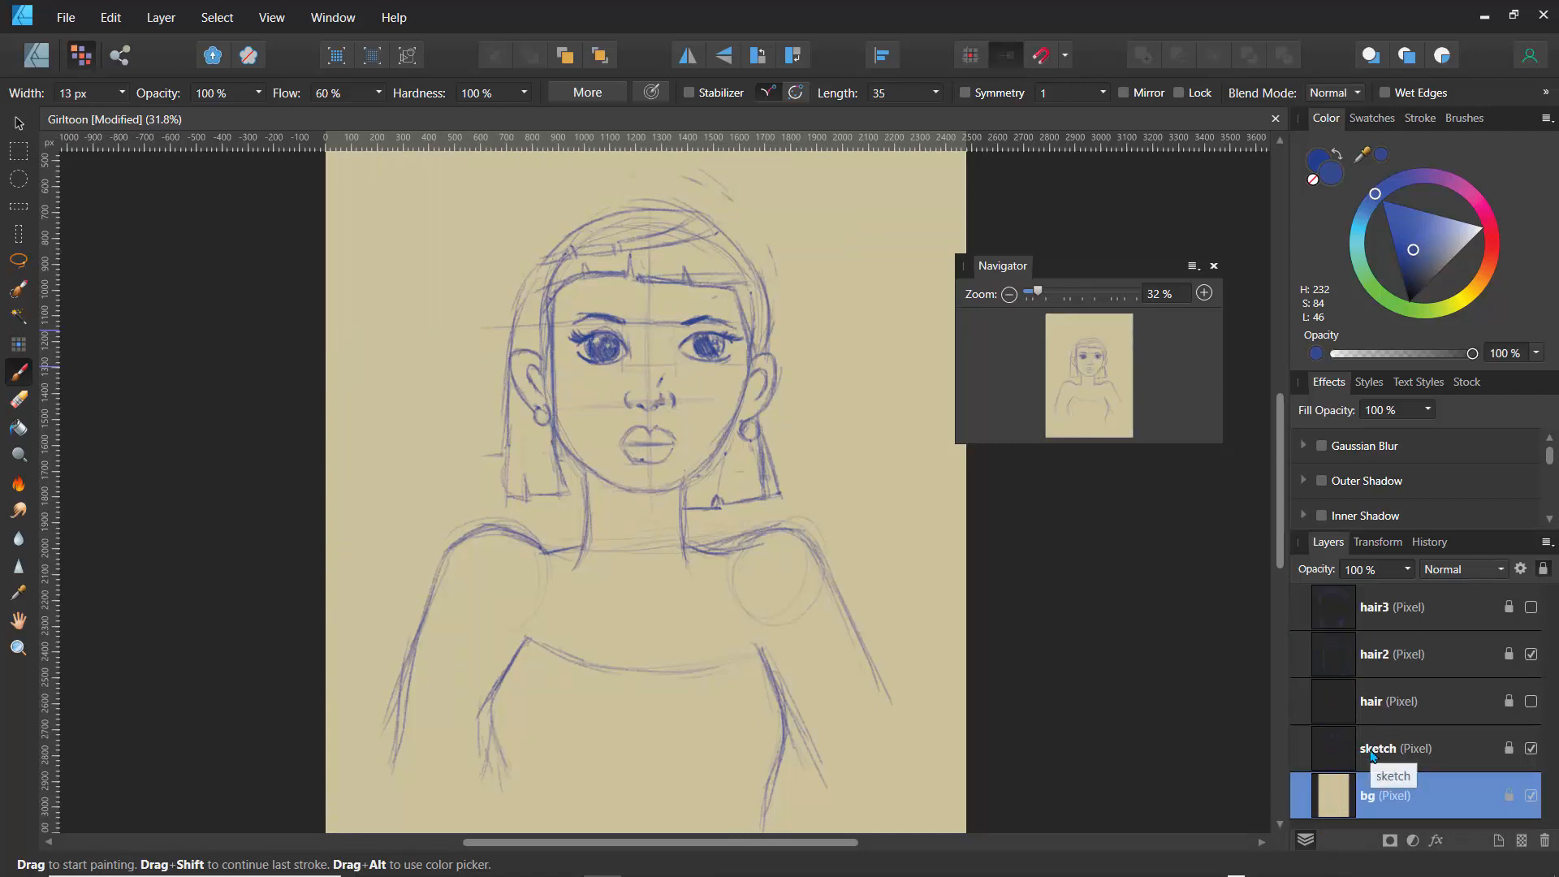
key(ctrl+s)
- Unlock the sketch layer and set the brush colour to a bright red with H 355, S 100, L 62
click(1336, 762)
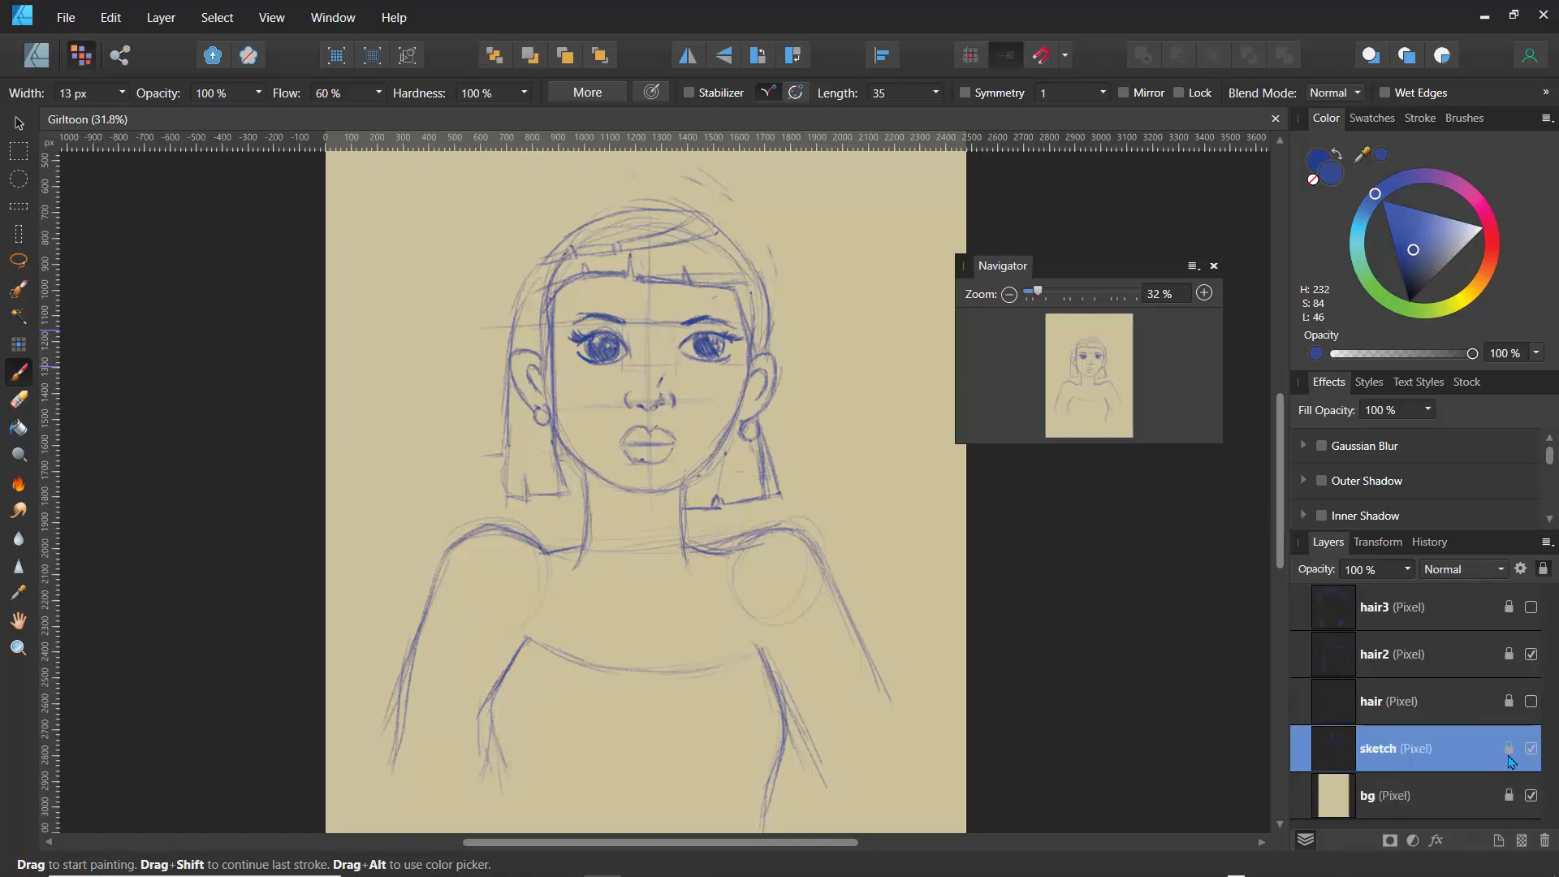
click(1492, 238)
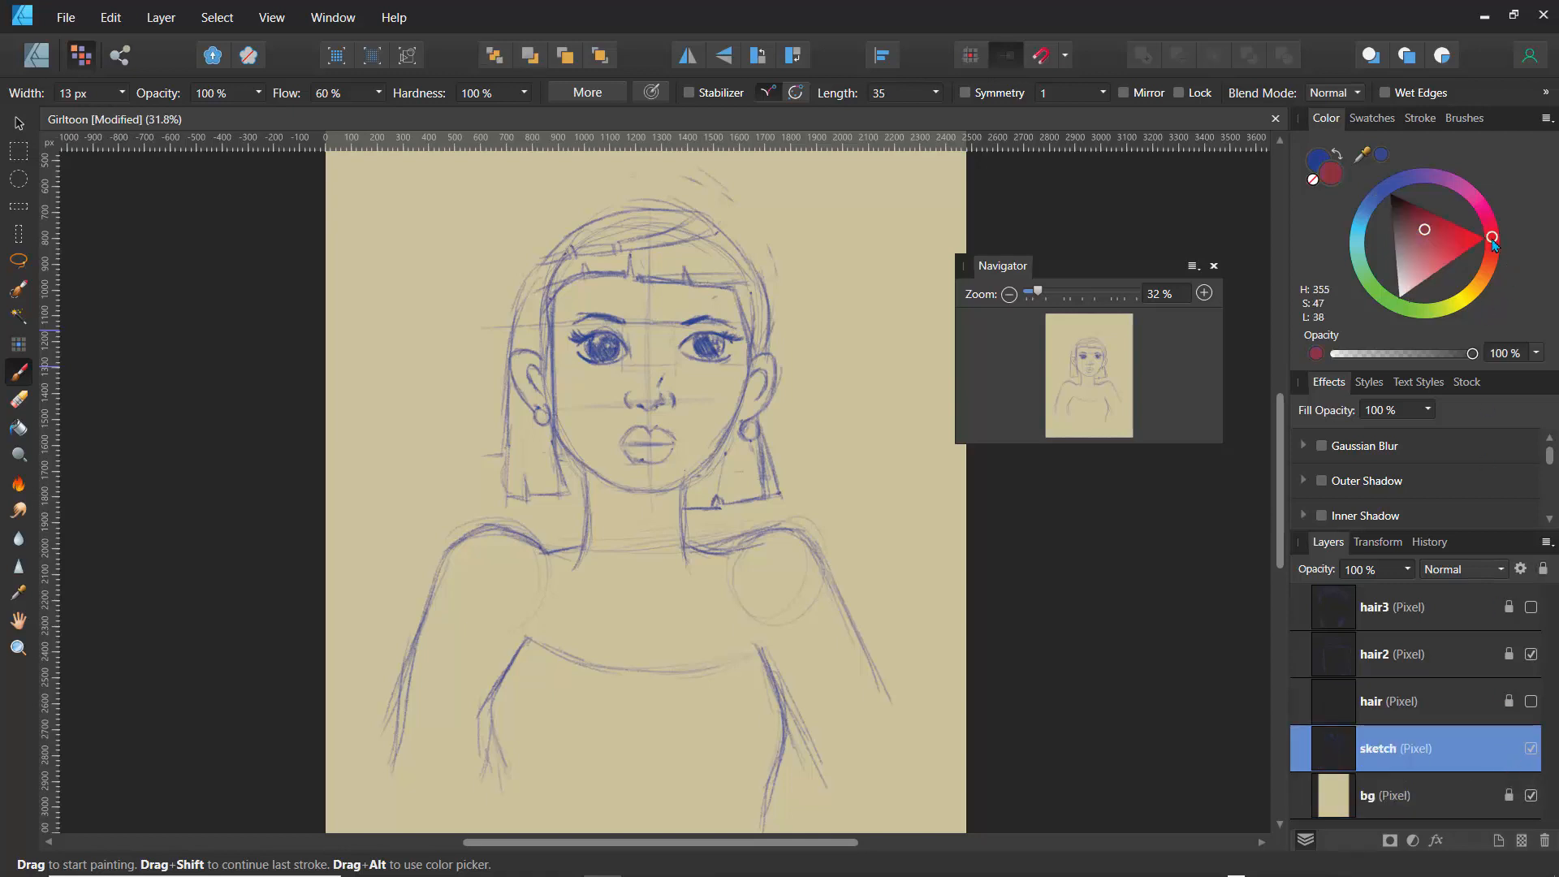
drag(1449, 246, 1462, 252)
drag(666, 291, 703, 289)
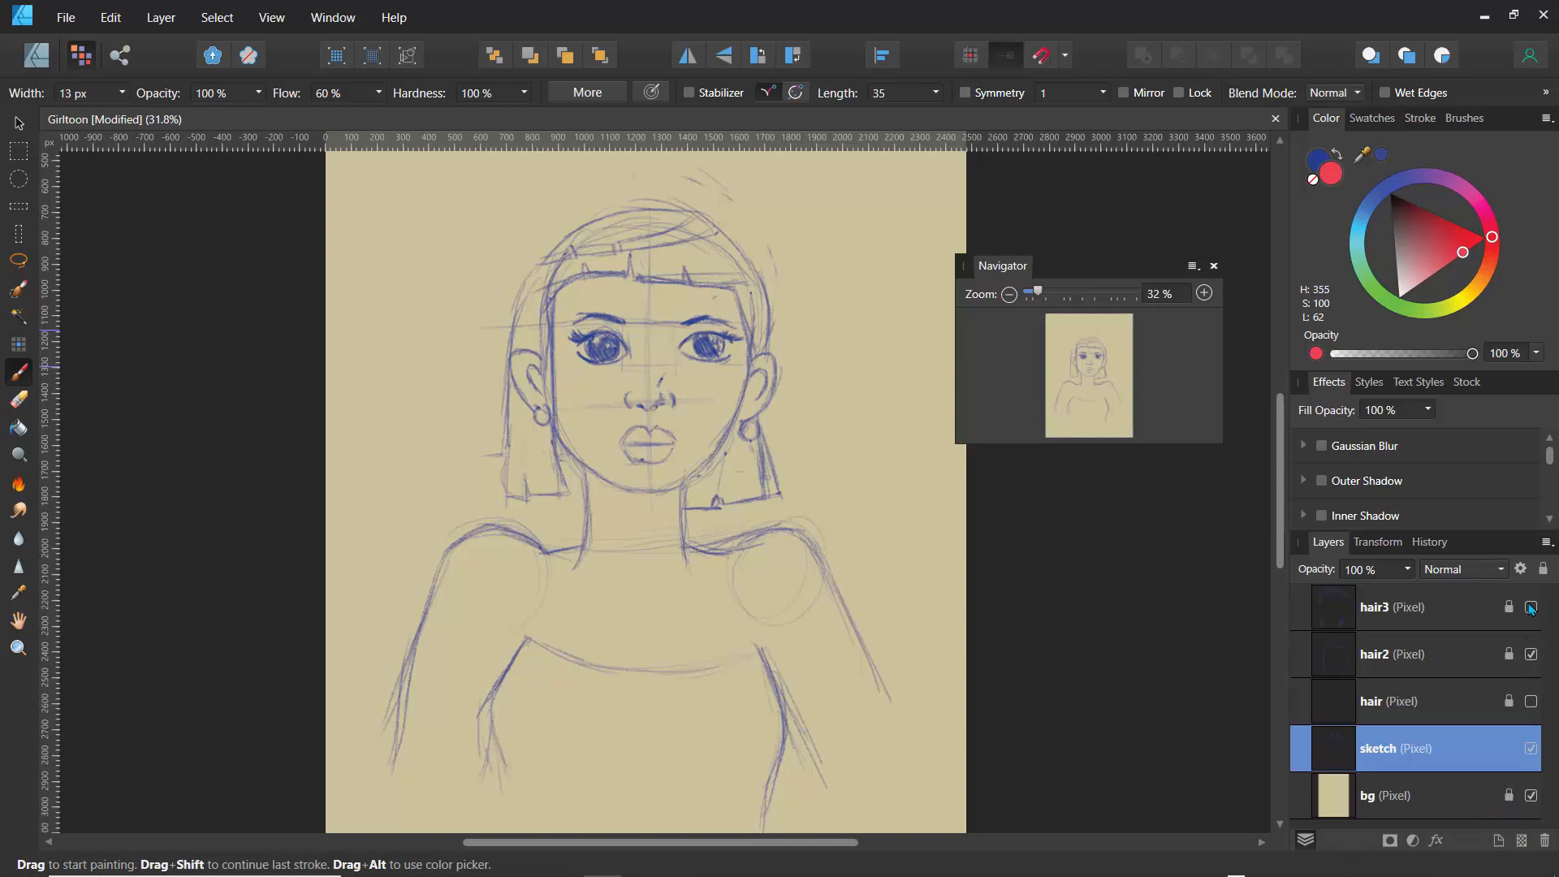
- Lock the sketch layer and add a new pixel layer named shades directly above it
click(1542, 570)
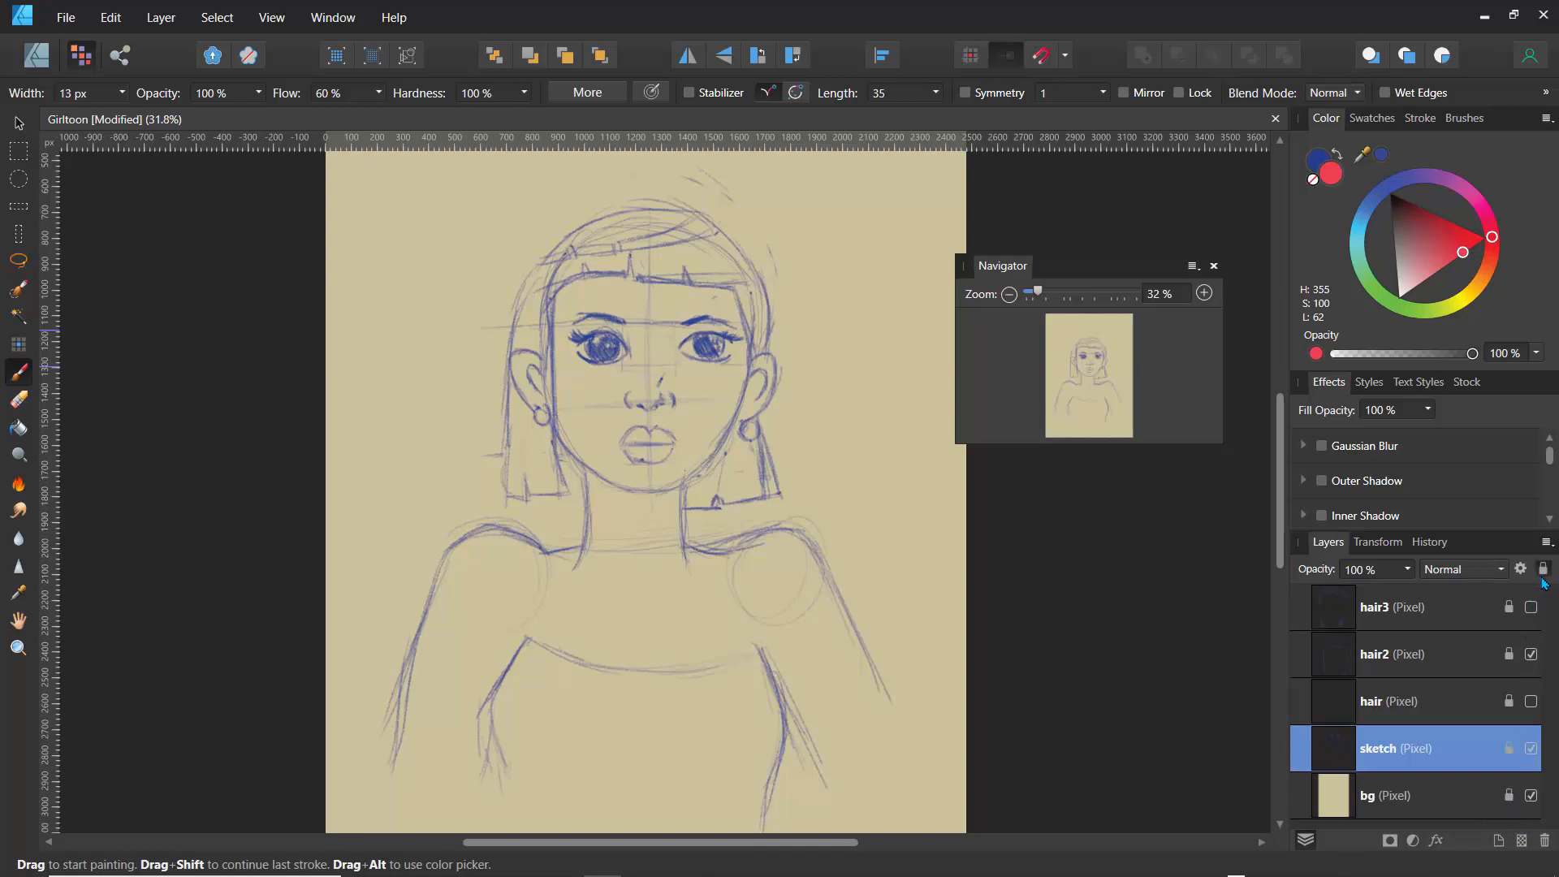
click(1519, 842)
double_click(1398, 757)
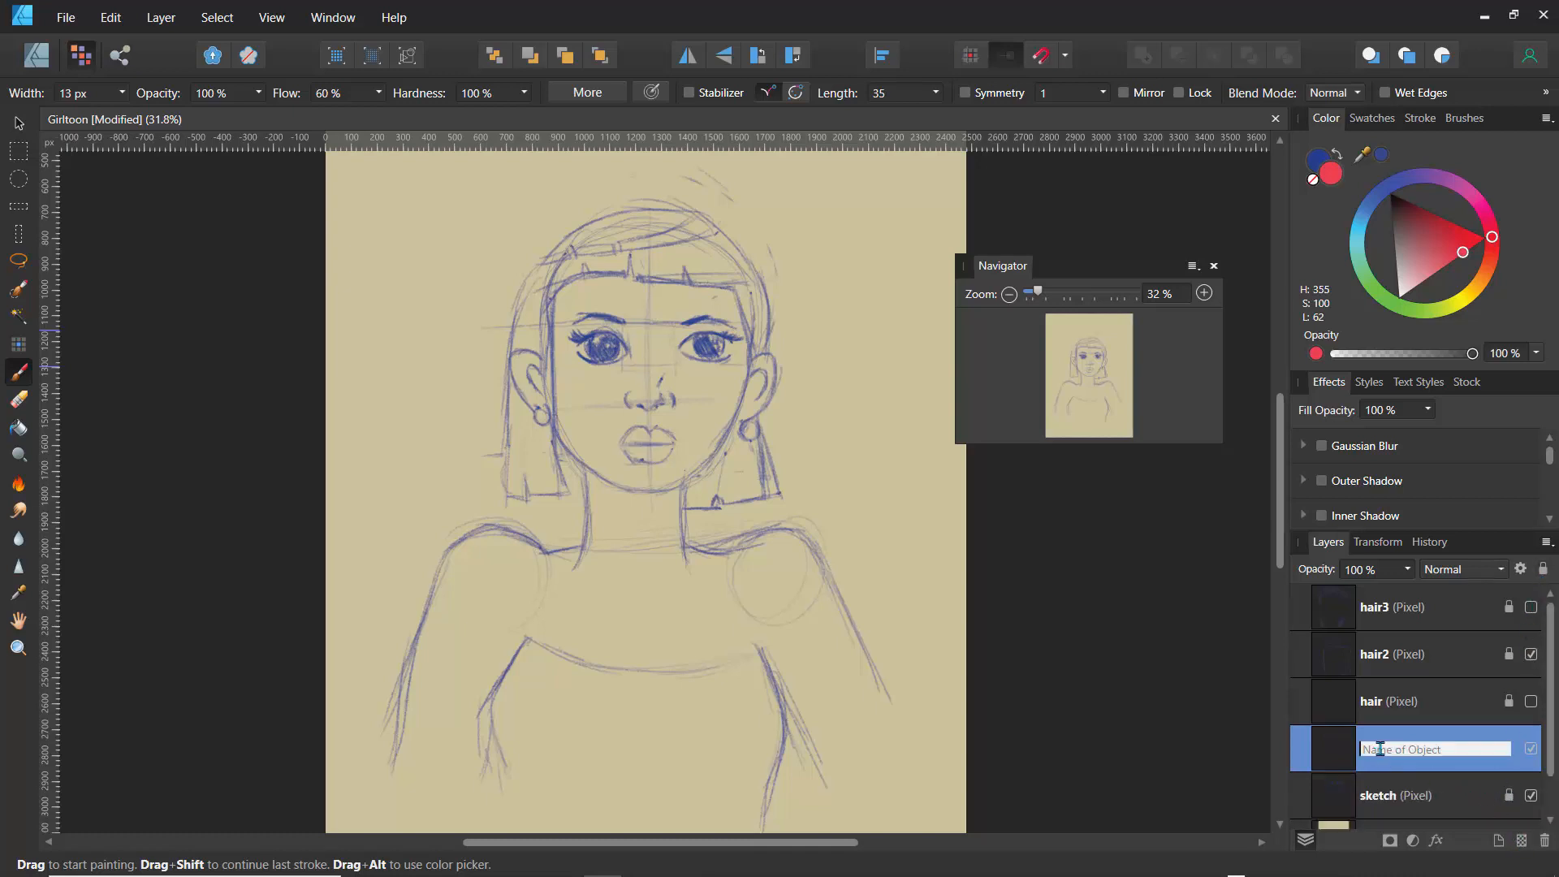
text(shades)
key(Return)
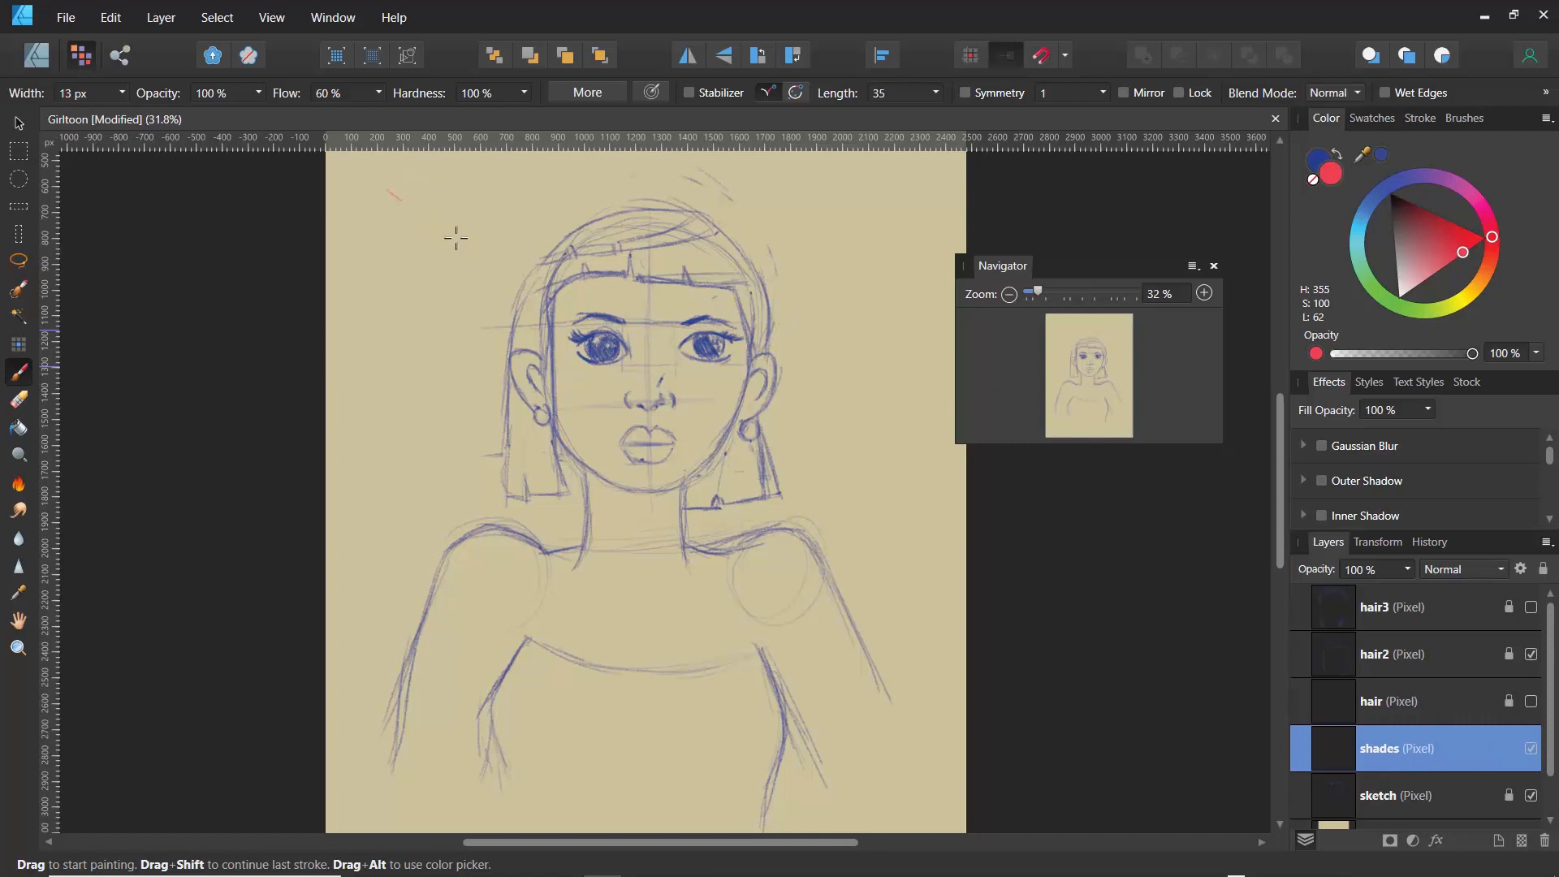
- Draw a small red torch with an arrow towards the head at the page's upper-left to mark the light direction
mouse_move(387, 190)
mouse_down()
mouse_move(448, 239)
mouse_move(423, 235)
mouse_up()
drag(379, 187, 386, 170)
mouse_move(370, 189)
mouse_down()
mouse_move(354, 159)
mouse_move(363, 173)
mouse_up()
- Mark the face's shadow edges in red under the fringe, down the left cheek and along the right temple
drag(628, 266, 624, 280)
drag(555, 370, 558, 439)
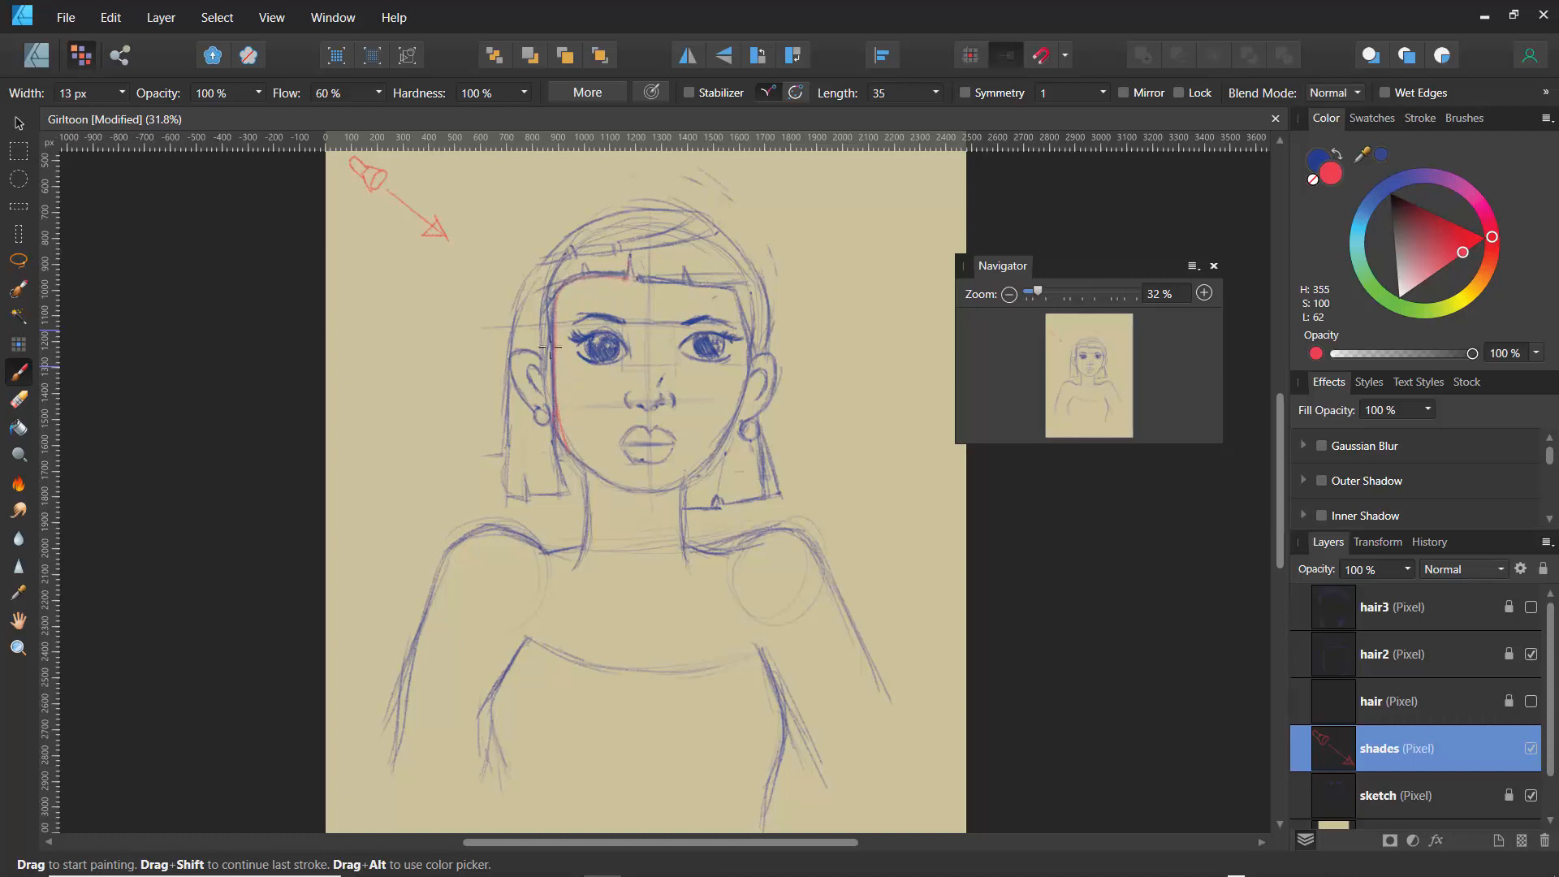
mouse_move(623, 276)
mouse_down()
mouse_move(564, 283)
mouse_move(620, 274)
mouse_move(545, 303)
mouse_up()
mouse_move(644, 270)
mouse_down()
mouse_move(627, 258)
mouse_move(645, 280)
mouse_move(731, 292)
mouse_move(753, 369)
mouse_up()
- Outline the shadow along the right jaw and hatch the cast shadow under the chin on the neck in red
drag(704, 465, 674, 486)
mouse_move(674, 493)
mouse_down()
mouse_move(601, 524)
mouse_move(594, 506)
mouse_move(666, 495)
mouse_move(638, 503)
mouse_up()
mouse_move(626, 504)
mouse_down()
mouse_move(596, 513)
mouse_move(670, 494)
mouse_move(593, 493)
mouse_up()
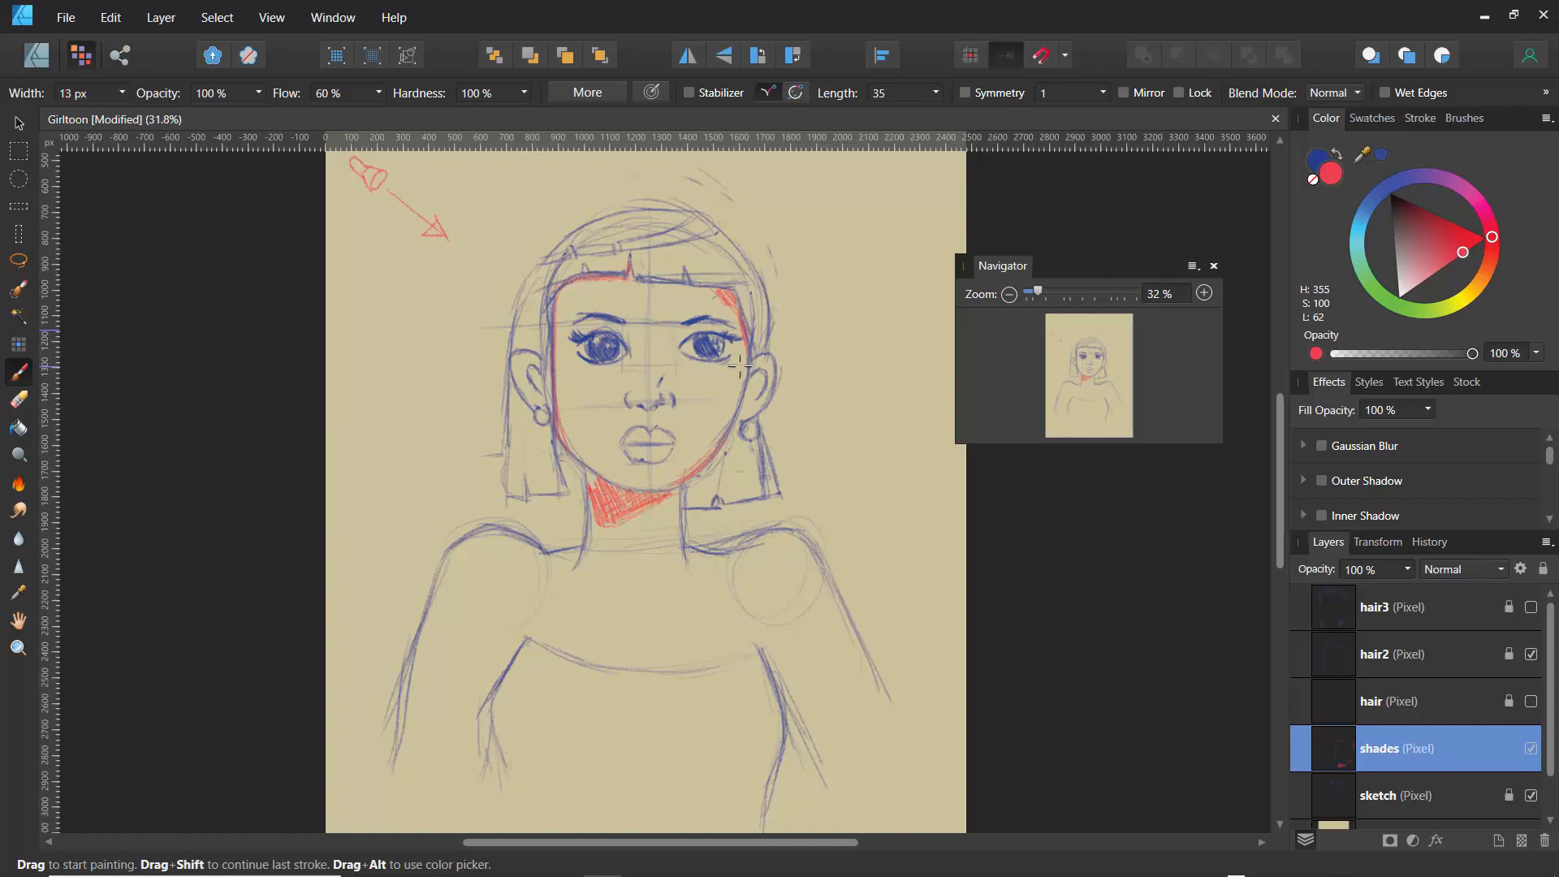
- Hatch red shadows inside the right ear and on both inner arms beside the torso
drag(755, 364, 745, 415)
mouse_move(517, 646)
mouse_down()
mouse_move(463, 685)
mouse_move(458, 767)
mouse_move(499, 658)
mouse_move(496, 689)
mouse_move(467, 699)
mouse_move(461, 754)
mouse_up()
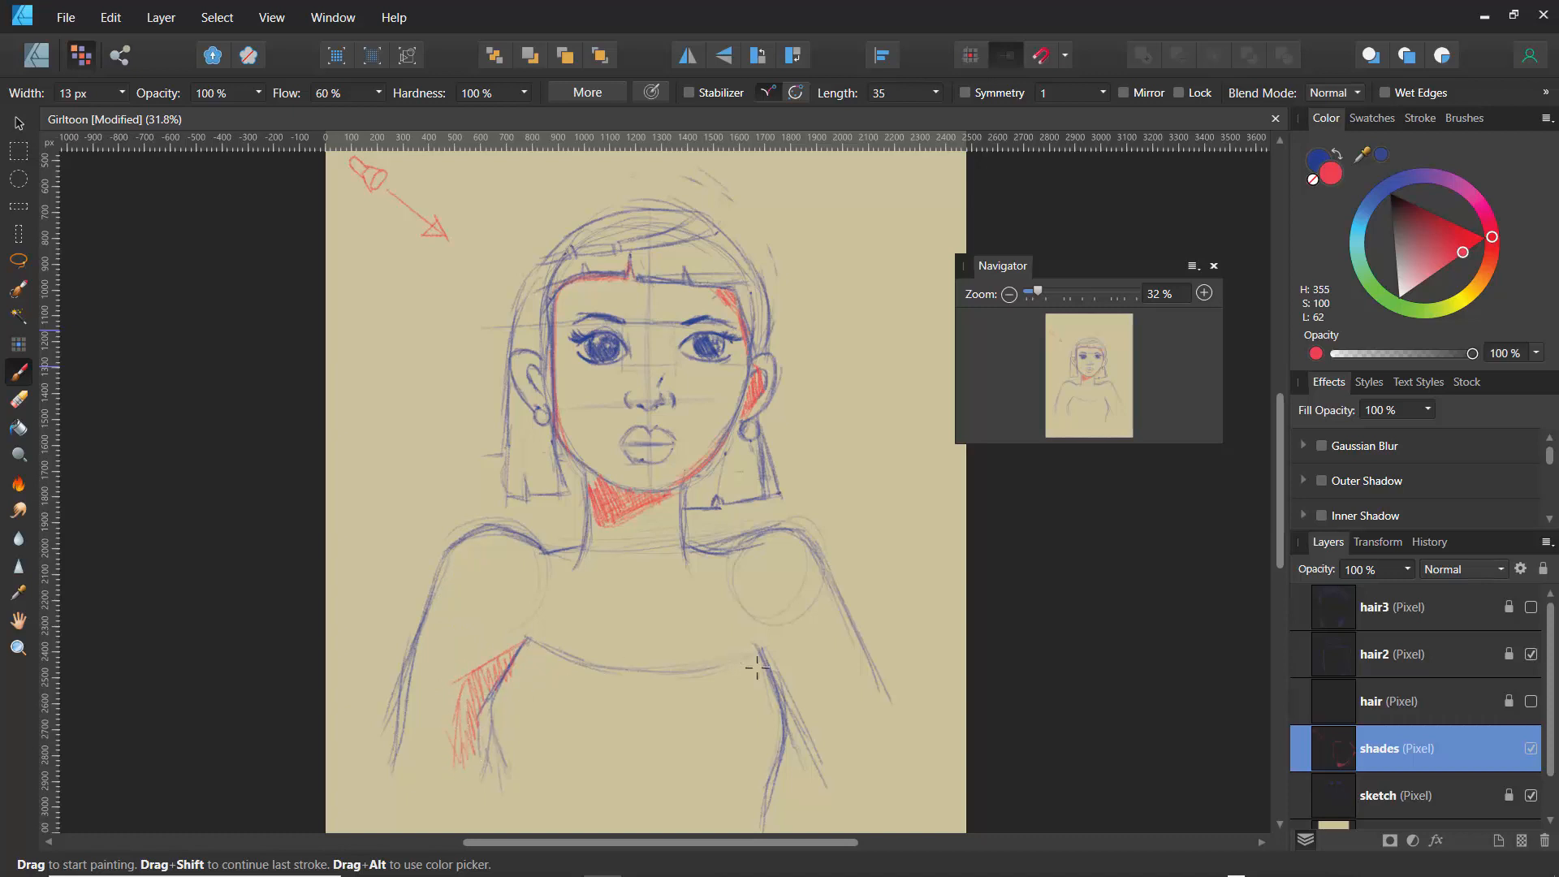
mouse_move(763, 656)
mouse_down()
mouse_move(824, 756)
mouse_move(777, 671)
mouse_move(805, 777)
mouse_up()
- Select the sketch layer and sample the blue line colour from the left eye with the Color Picker
click(1387, 795)
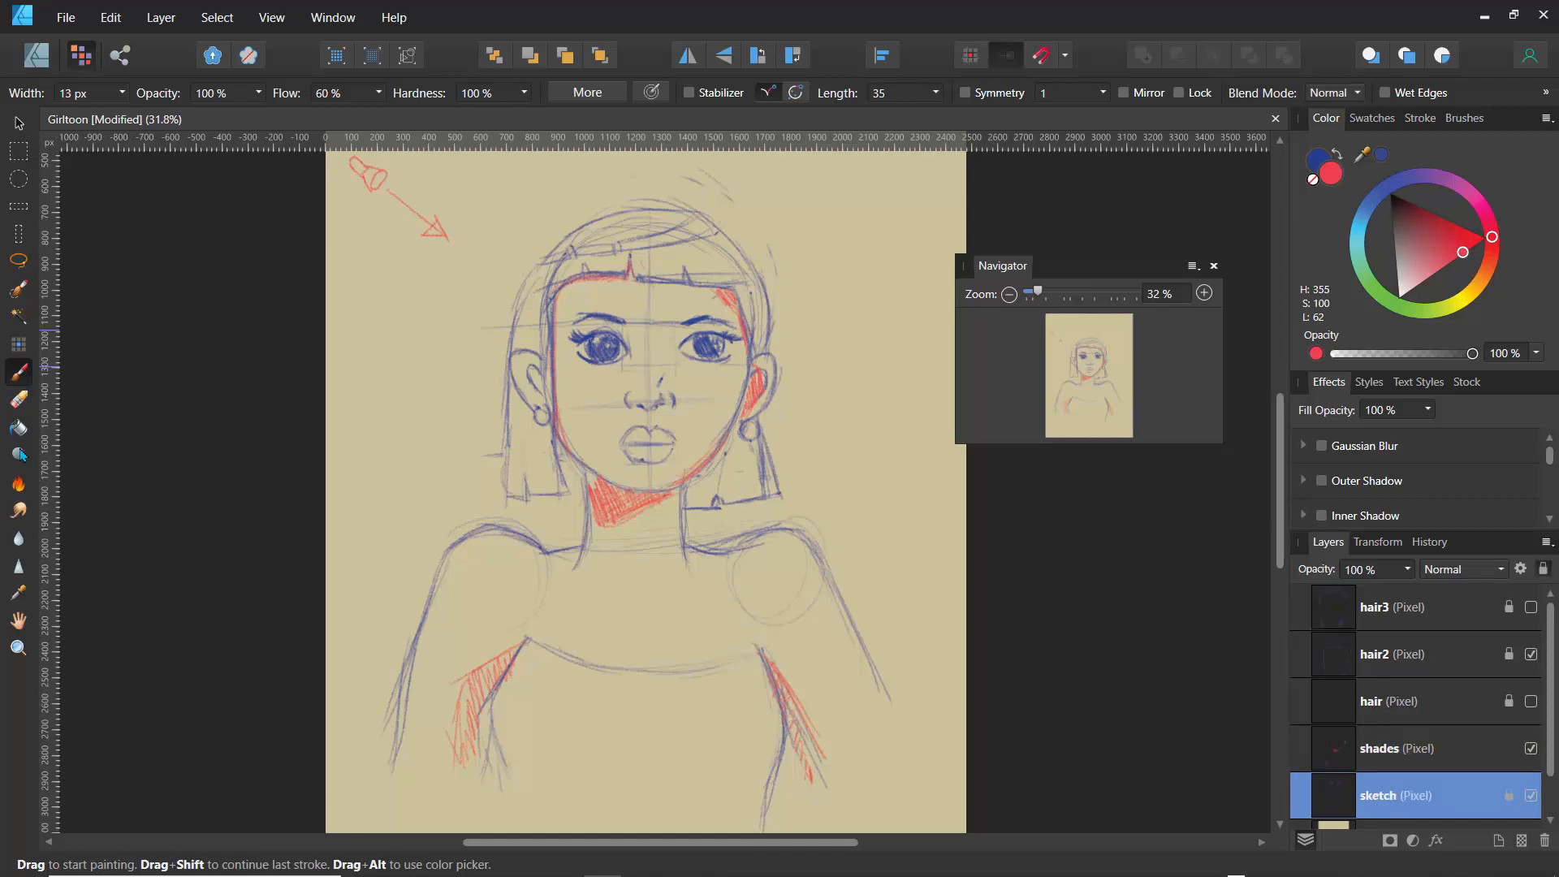
click(29, 591)
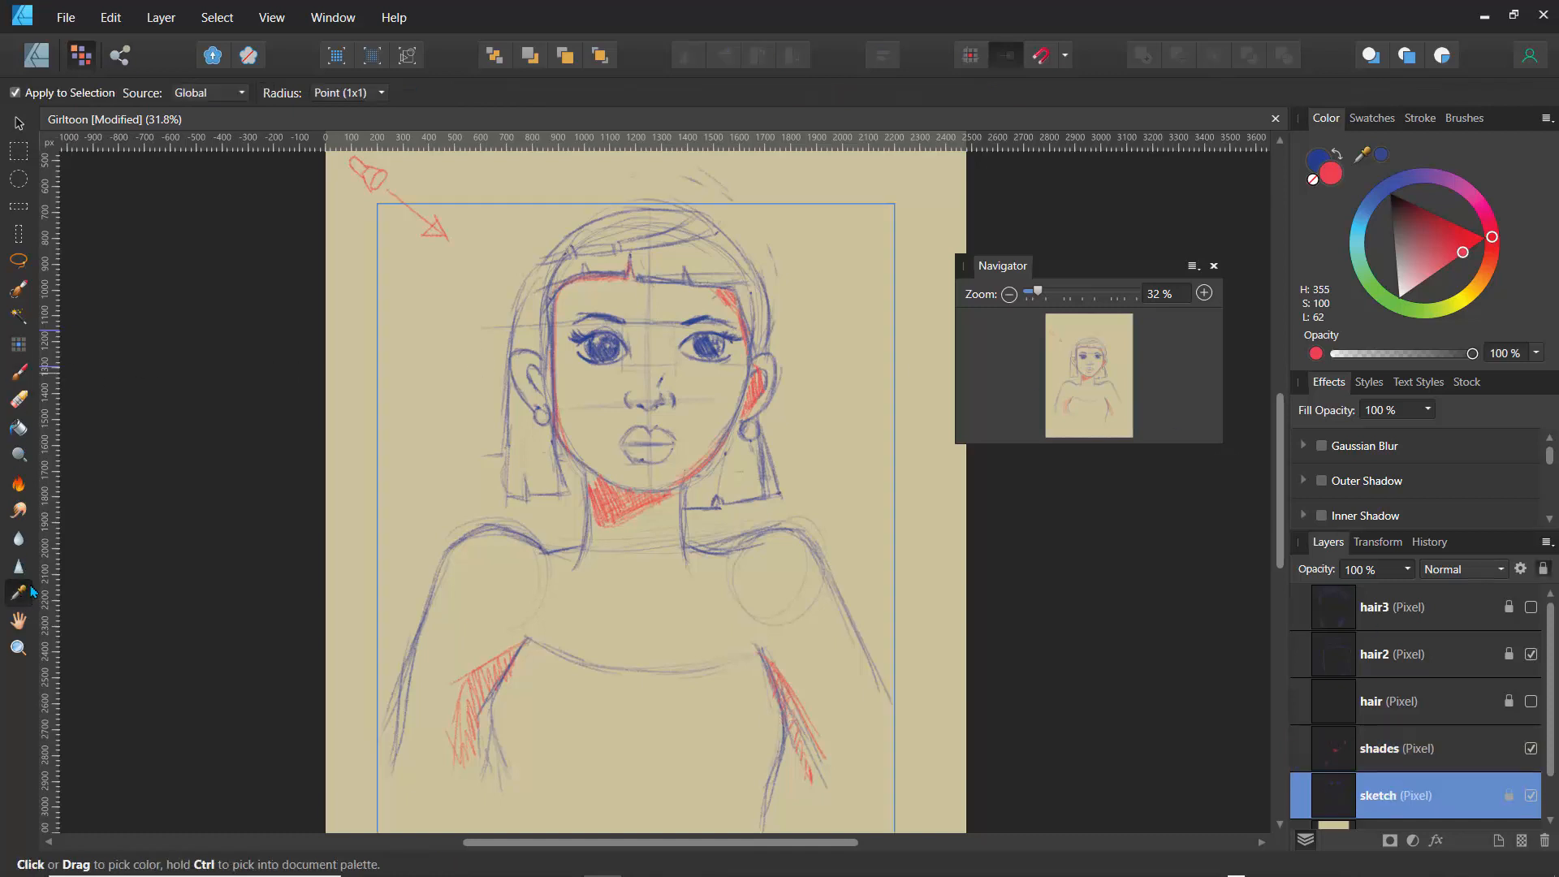
click(598, 355)
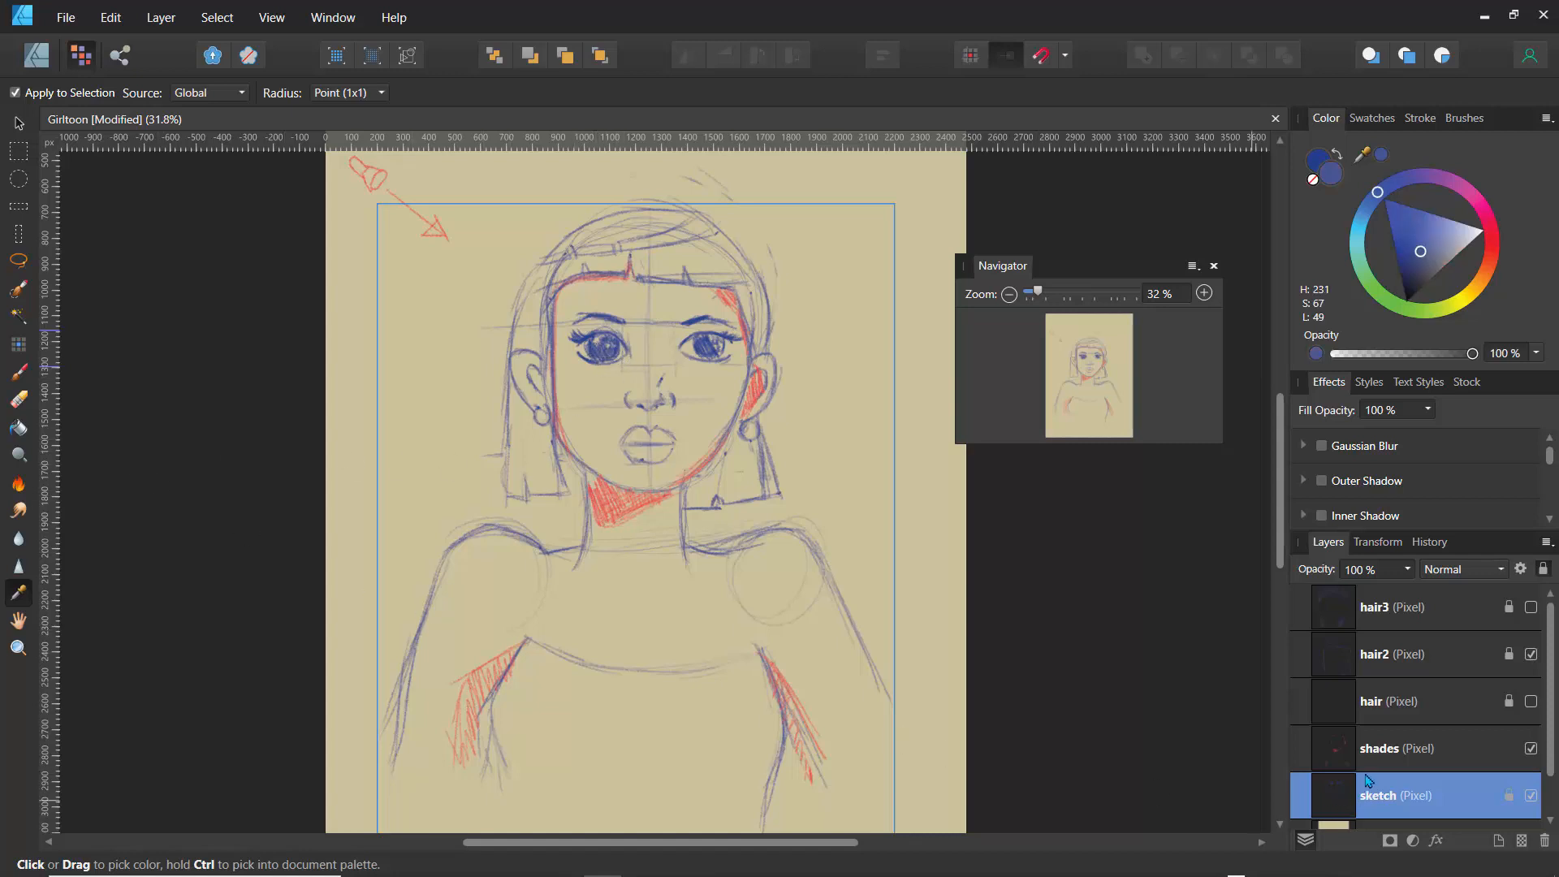
- Unlock the sketch layer and float the Layers panel beside the canvas, enlarged enough to list every layer
click(1542, 569)
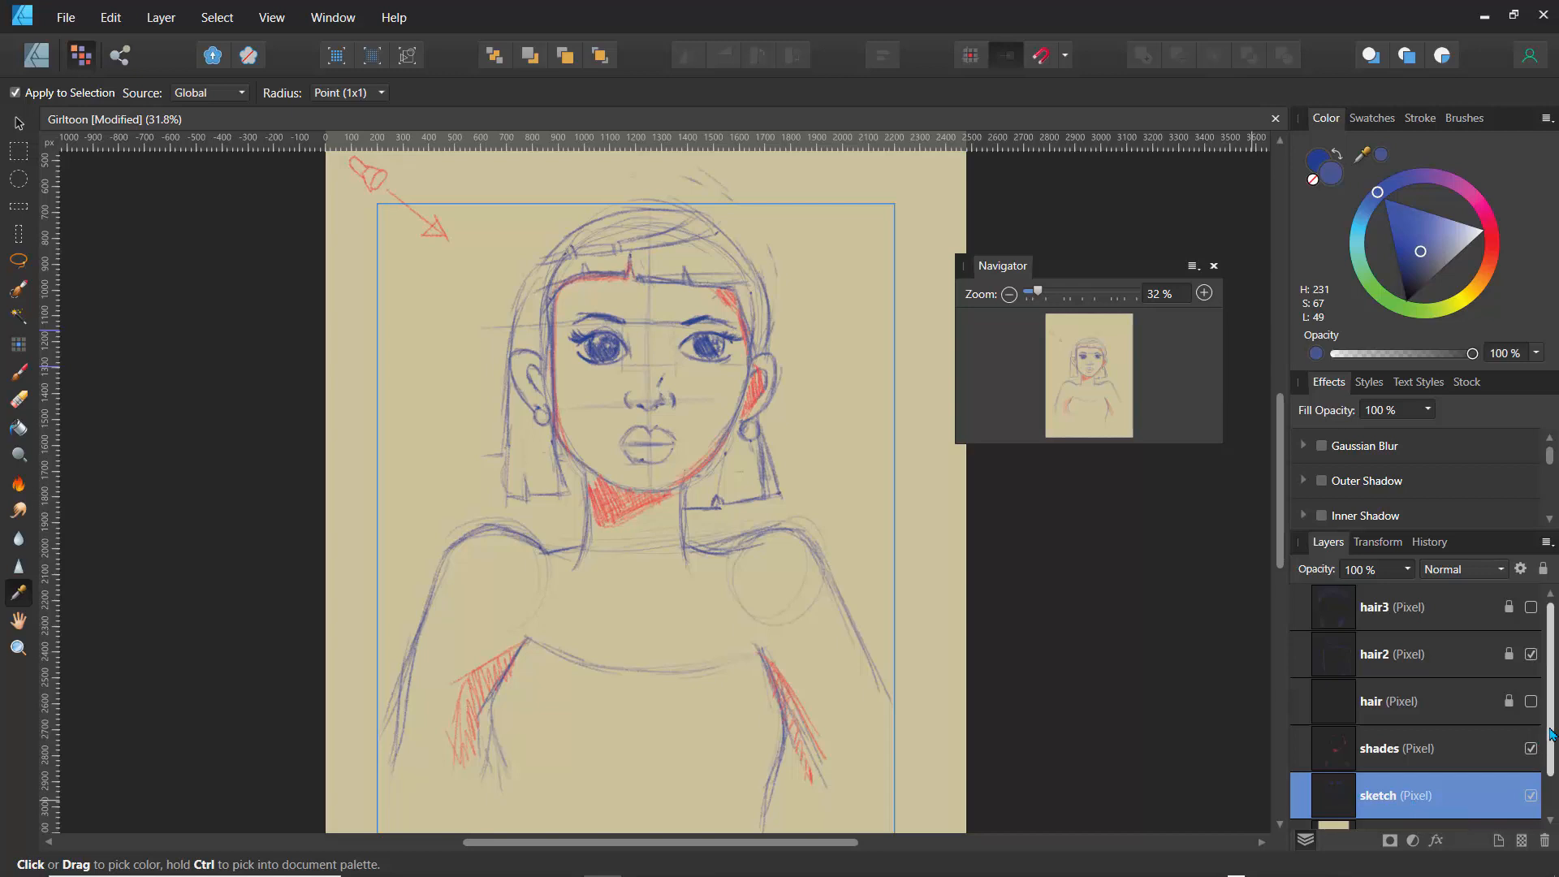
scroll(1535, 748, down, 1)
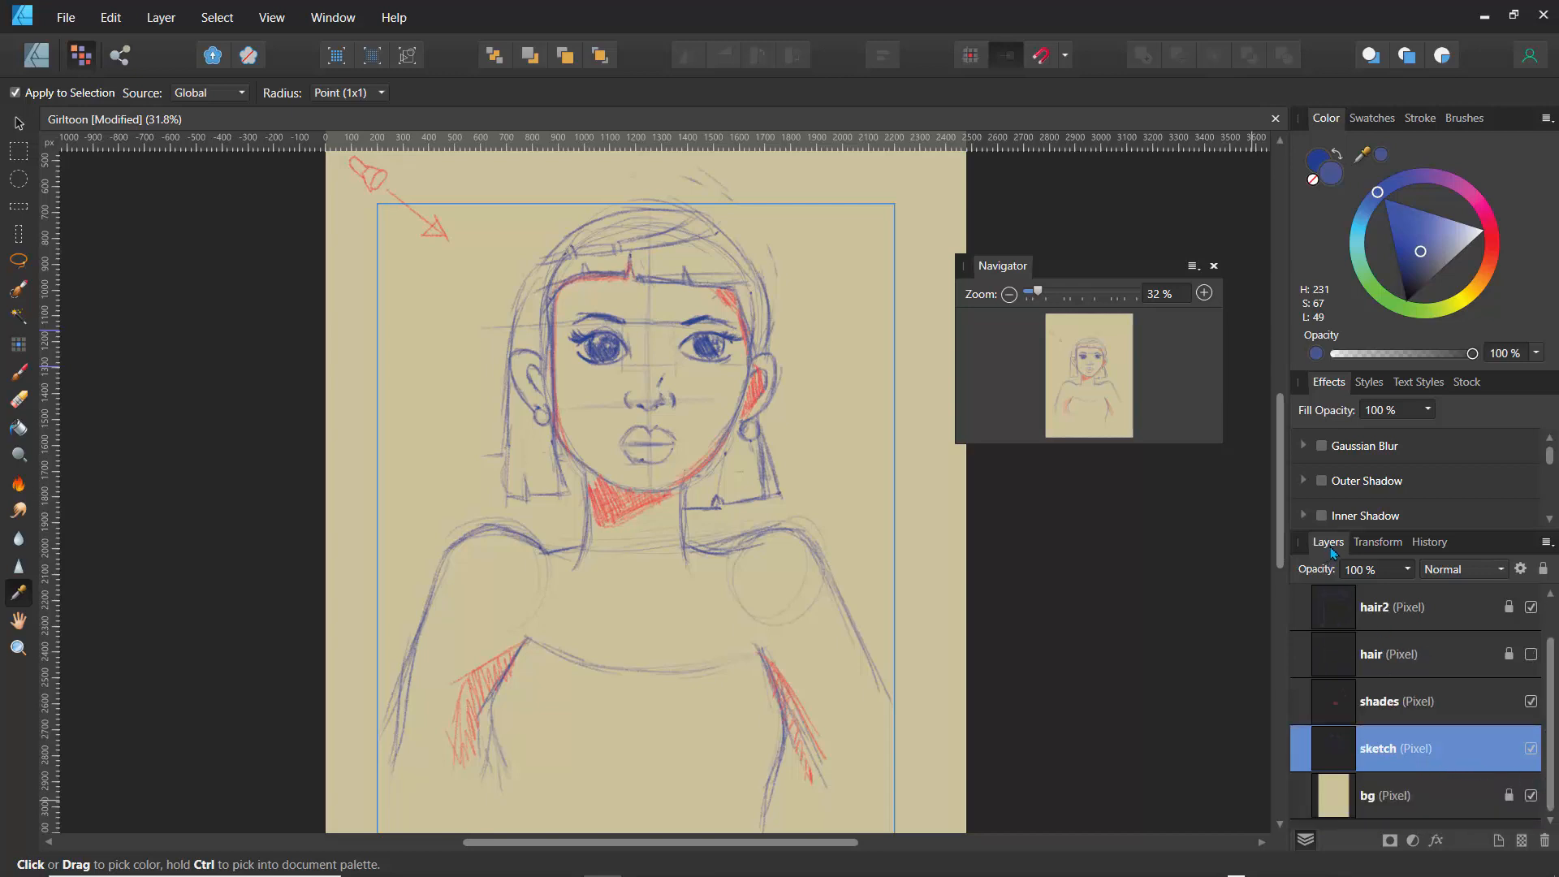
drag(1332, 550, 1227, 199)
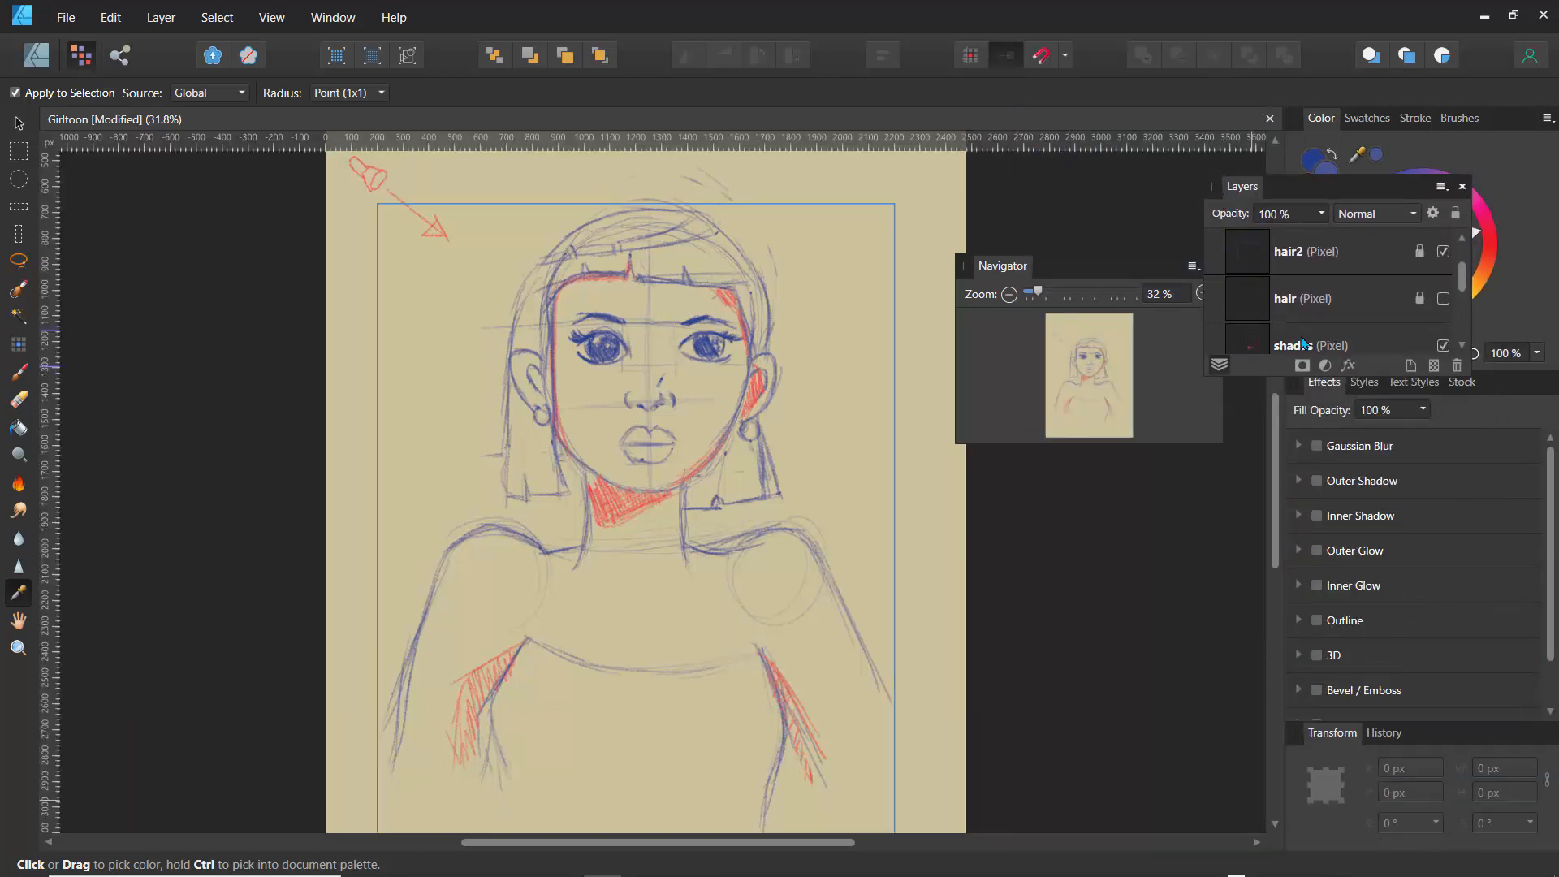
mouse_move(1290, 375)
mouse_down()
mouse_move(1299, 598)
mouse_move(1314, 604)
mouse_up()
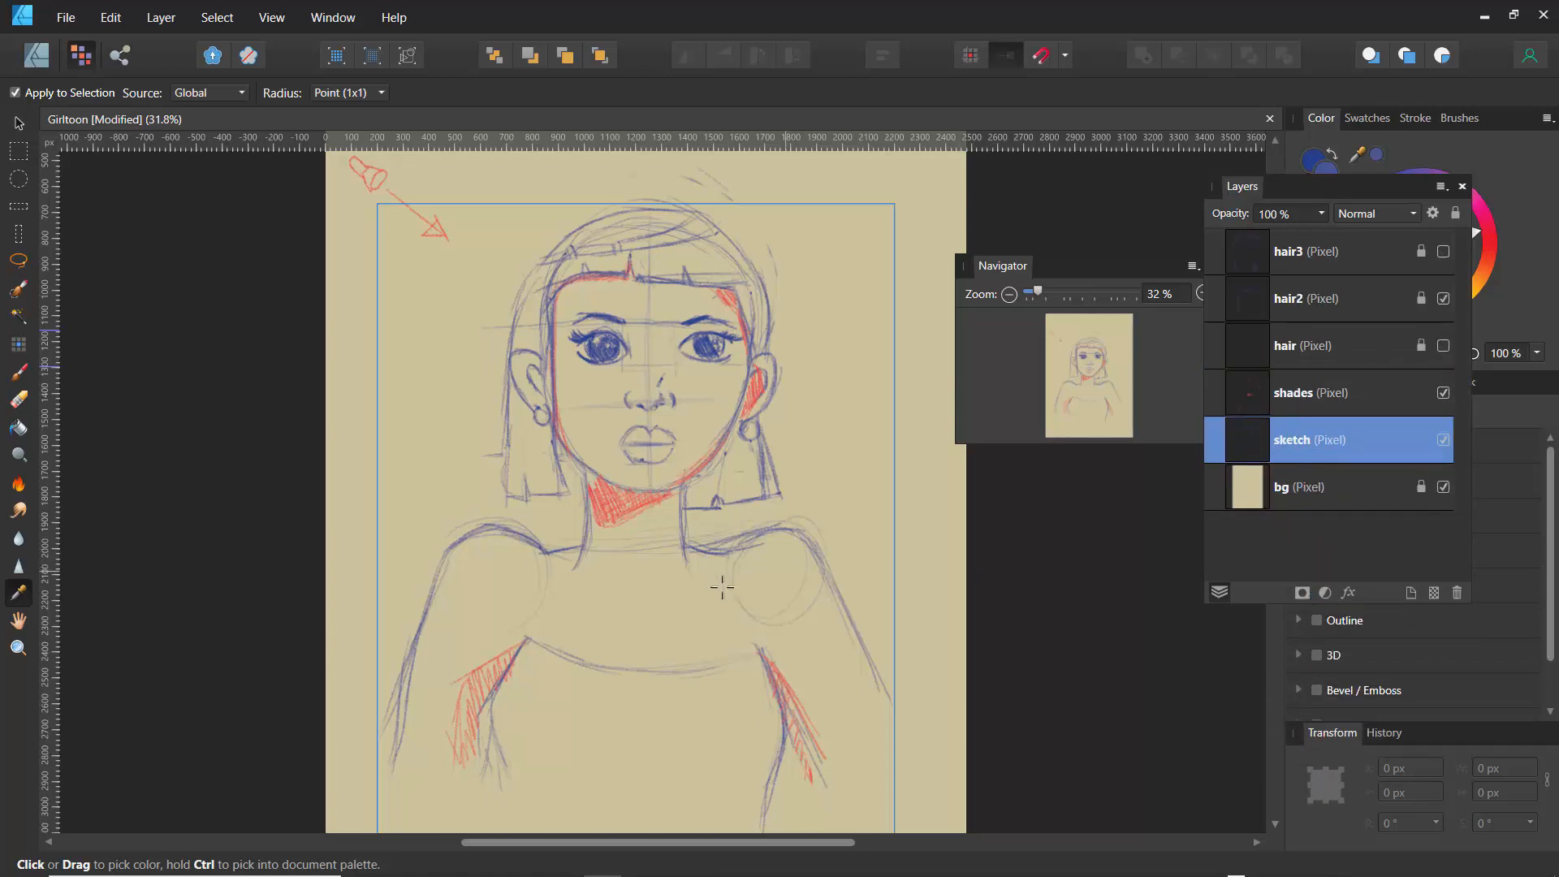
- Sample the blue line colour and paint a V-shaped necklace with a heart pendant from both sides of the neck
click(682, 545)
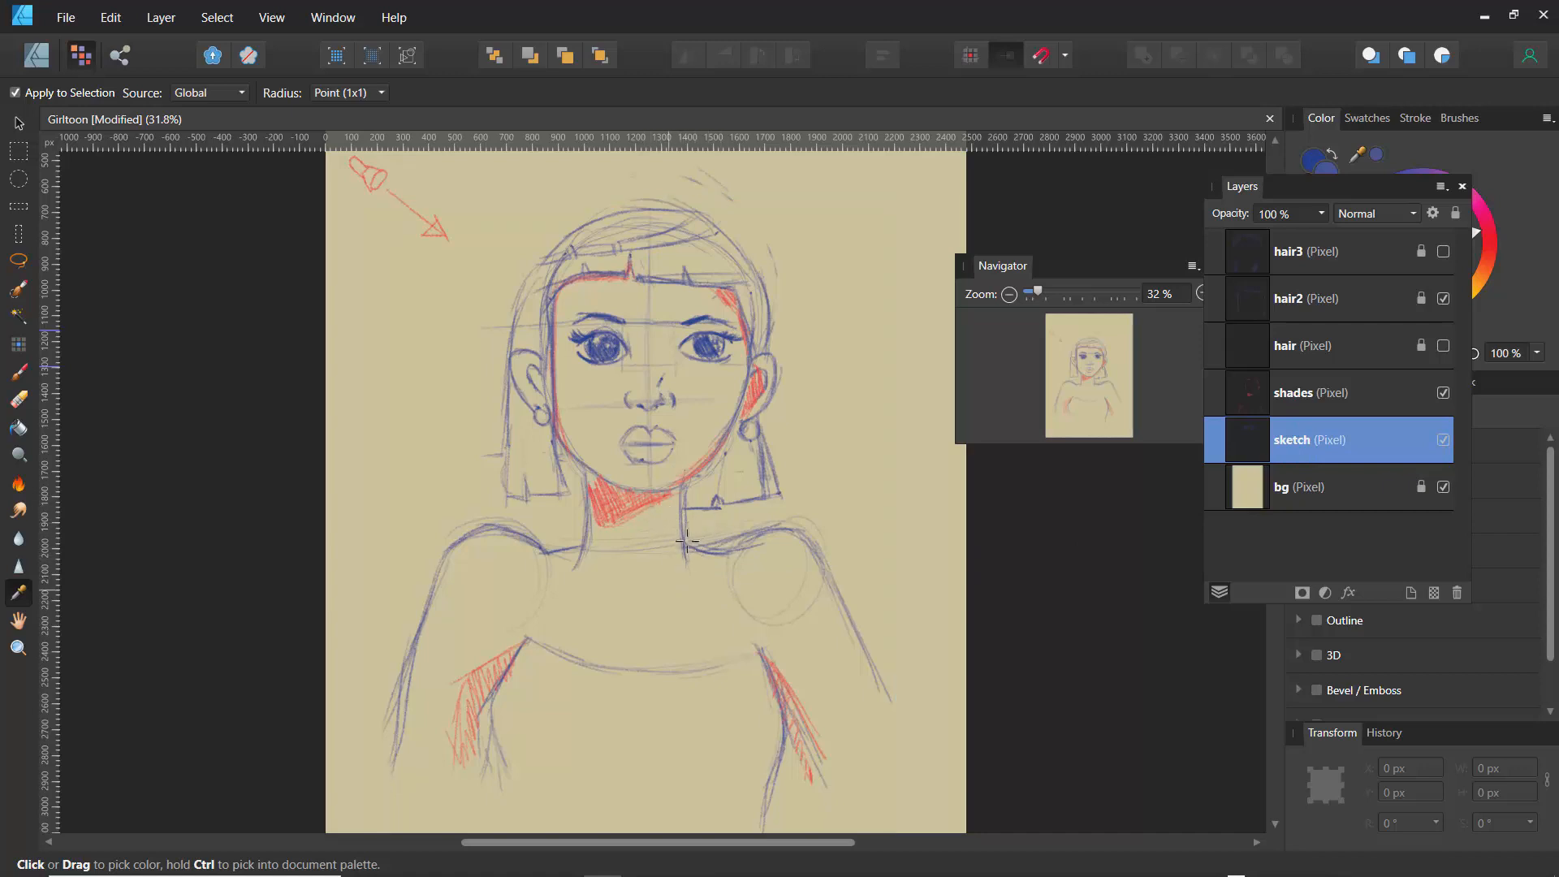
click(599, 358)
click(18, 372)
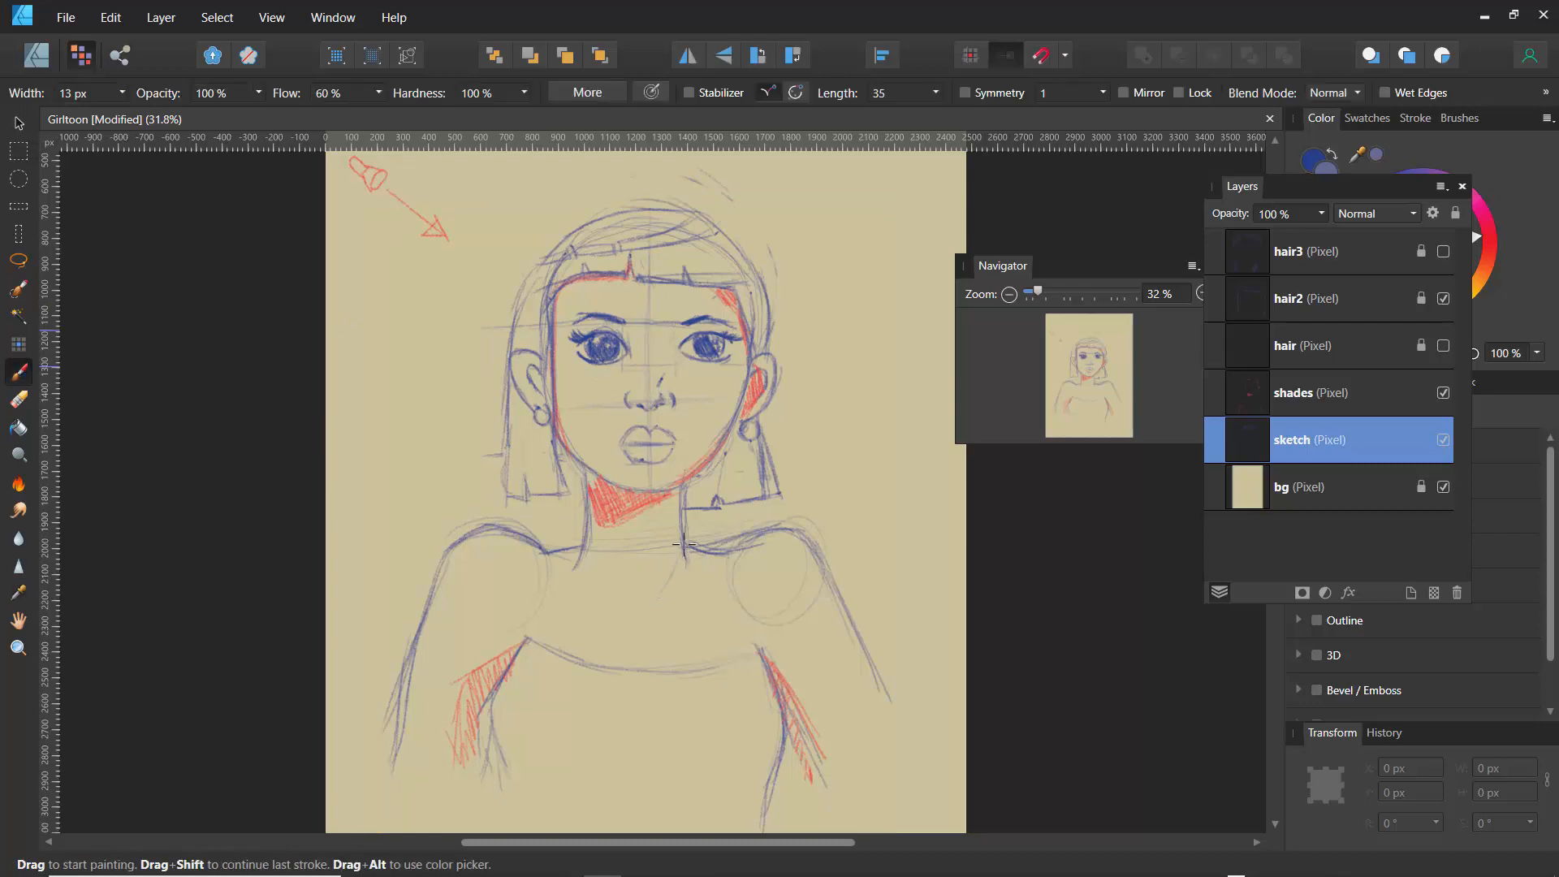
drag(684, 561, 644, 617)
mouse_move(593, 558)
mouse_down()
mouse_move(645, 614)
mouse_move(632, 636)
mouse_move(643, 623)
mouse_move(626, 611)
mouse_move(642, 621)
mouse_up()
drag(589, 542, 622, 609)
drag(685, 547, 638, 616)
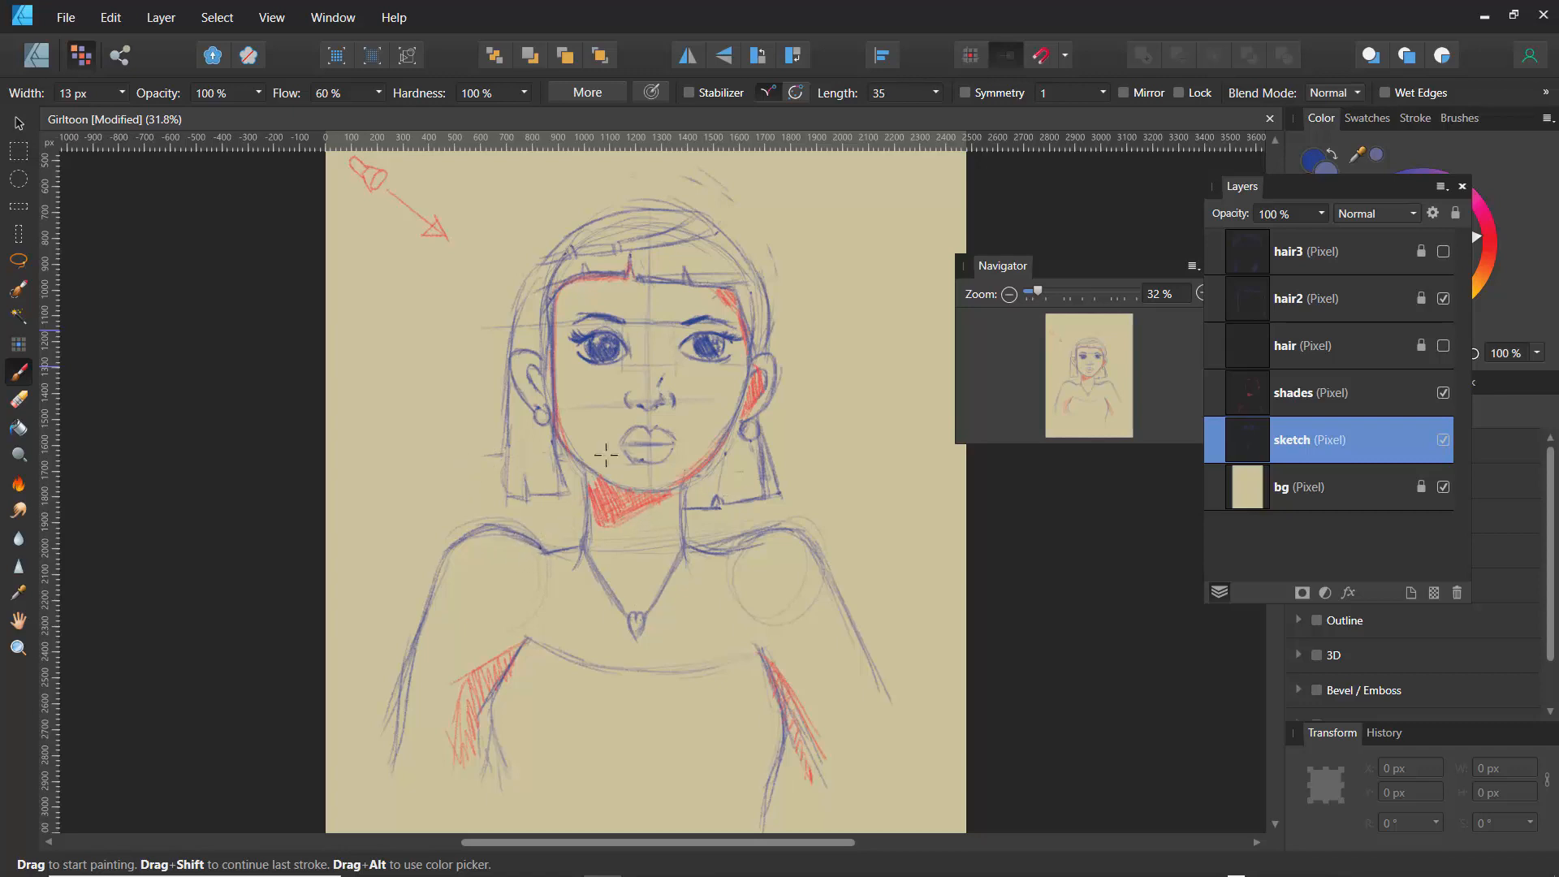
- Redraw both shoulder lines lower in blue and extend the outer contour of the arm on the picture's right
mouse_move(543, 552)
mouse_down()
mouse_move(472, 541)
mouse_move(451, 564)
mouse_up()
mouse_move(732, 555)
mouse_down()
mouse_move(776, 541)
mouse_move(727, 546)
mouse_move(824, 575)
mouse_move(891, 696)
mouse_up()
drag(850, 626, 906, 757)
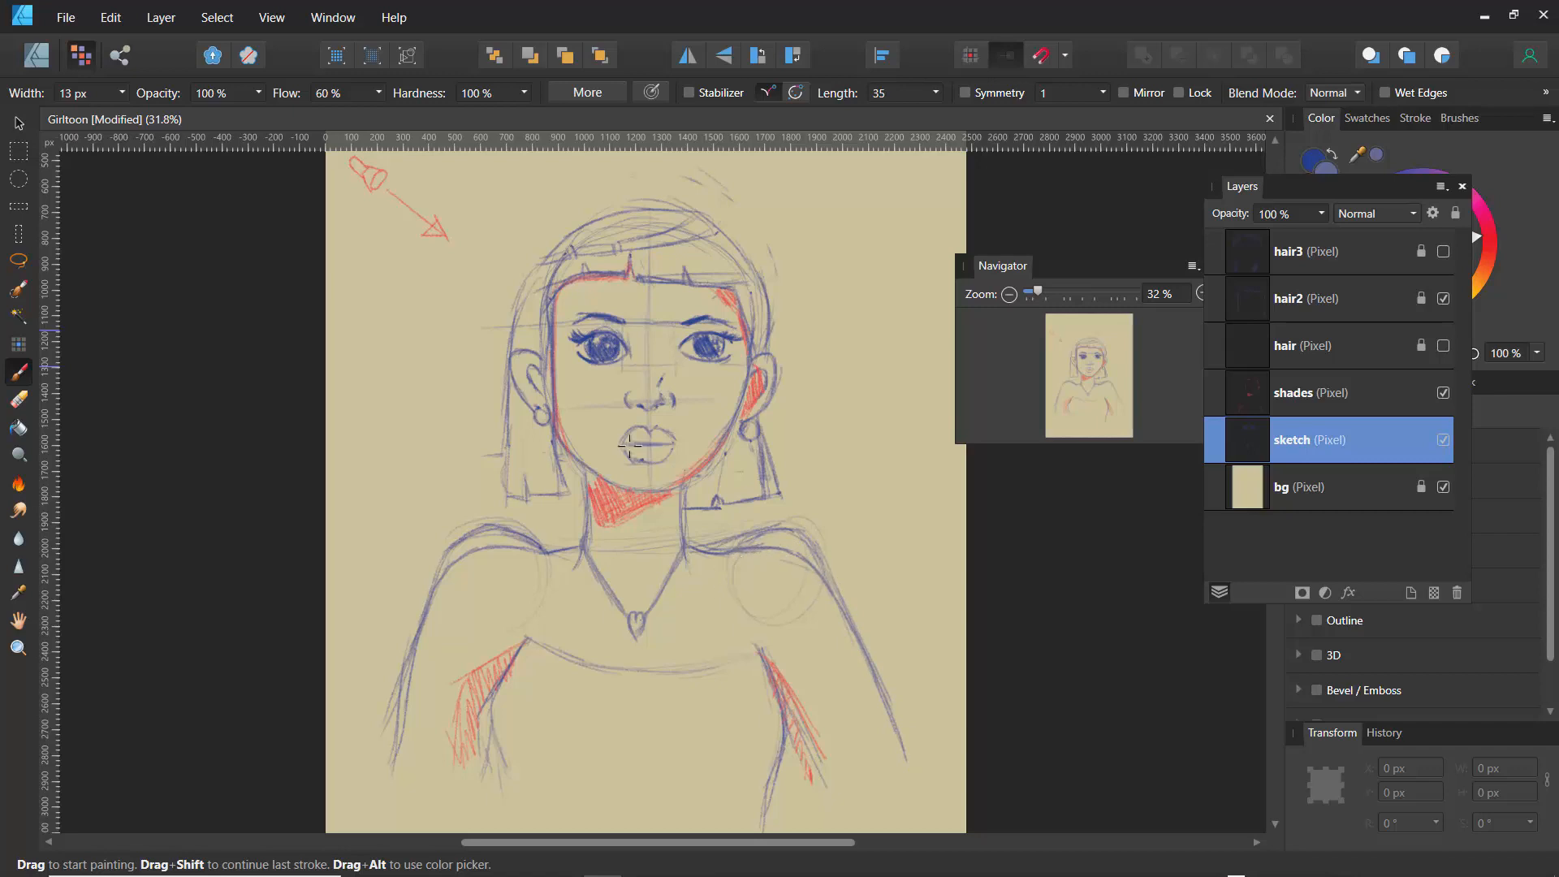
- Erase the old raised shoulder lines on both sides using a 48 px wide eraser
click(18, 398)
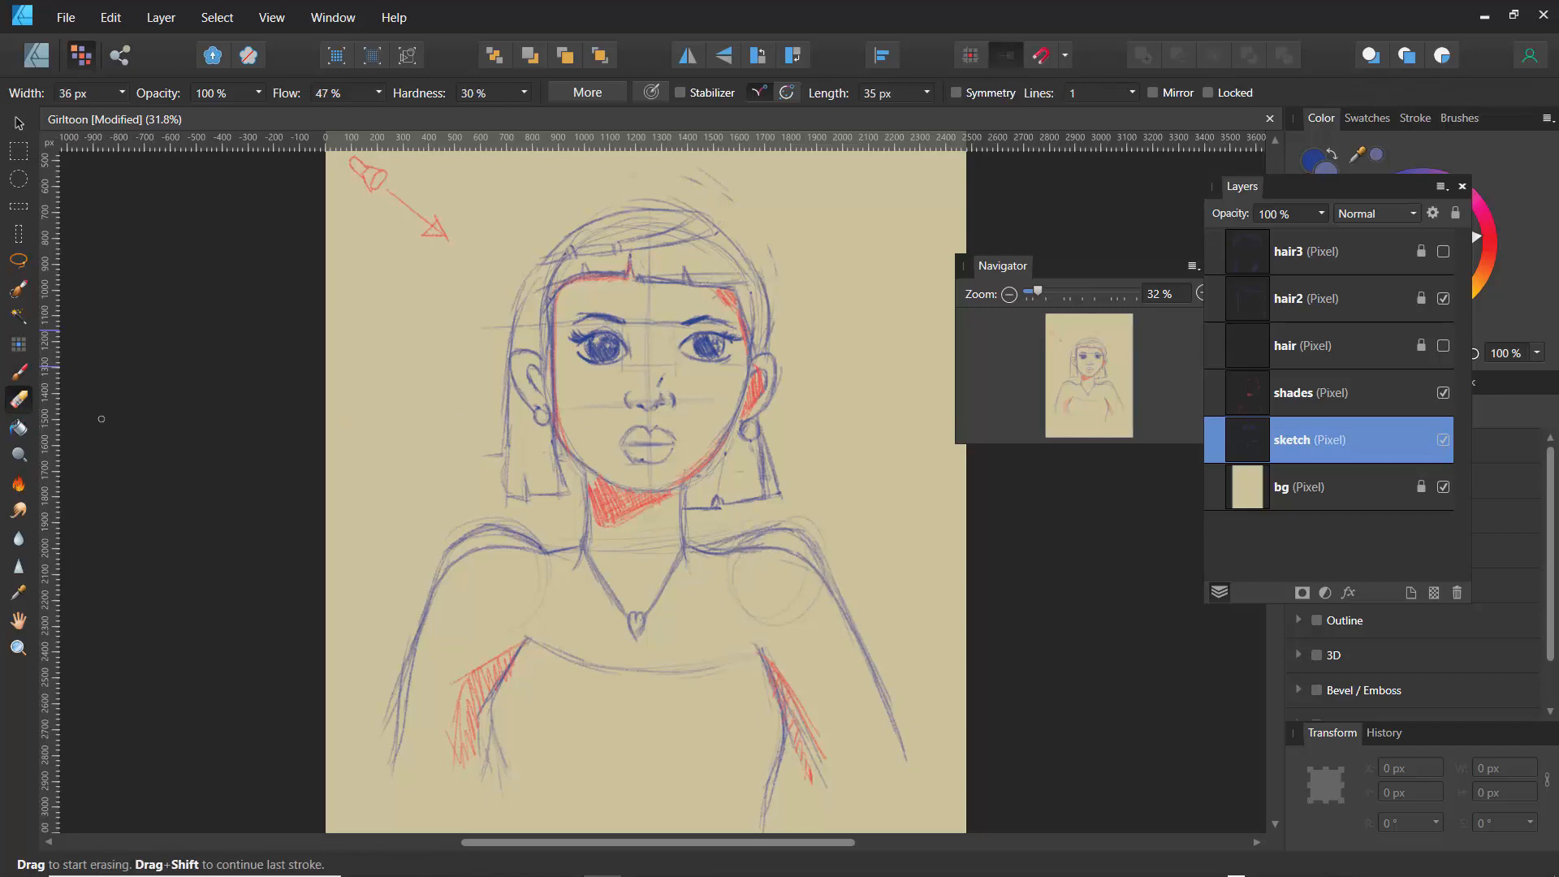
click(123, 92)
drag(127, 114, 139, 114)
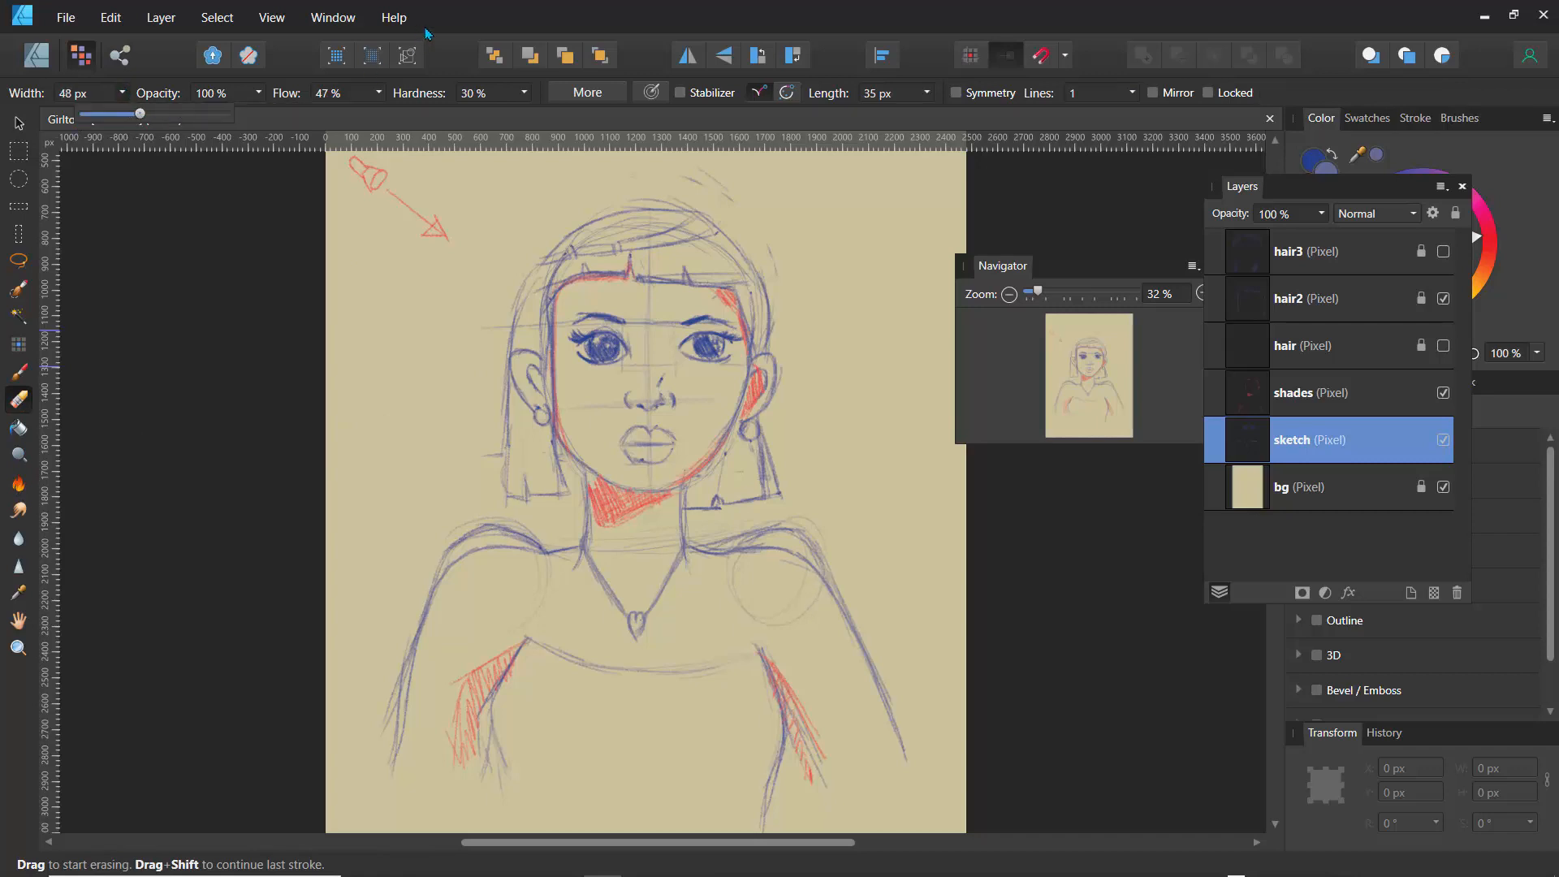
mouse_move(524, 549)
mouse_down()
mouse_move(544, 547)
mouse_move(487, 525)
mouse_move(535, 532)
mouse_move(456, 546)
mouse_move(440, 568)
mouse_up()
drag(535, 535, 496, 519)
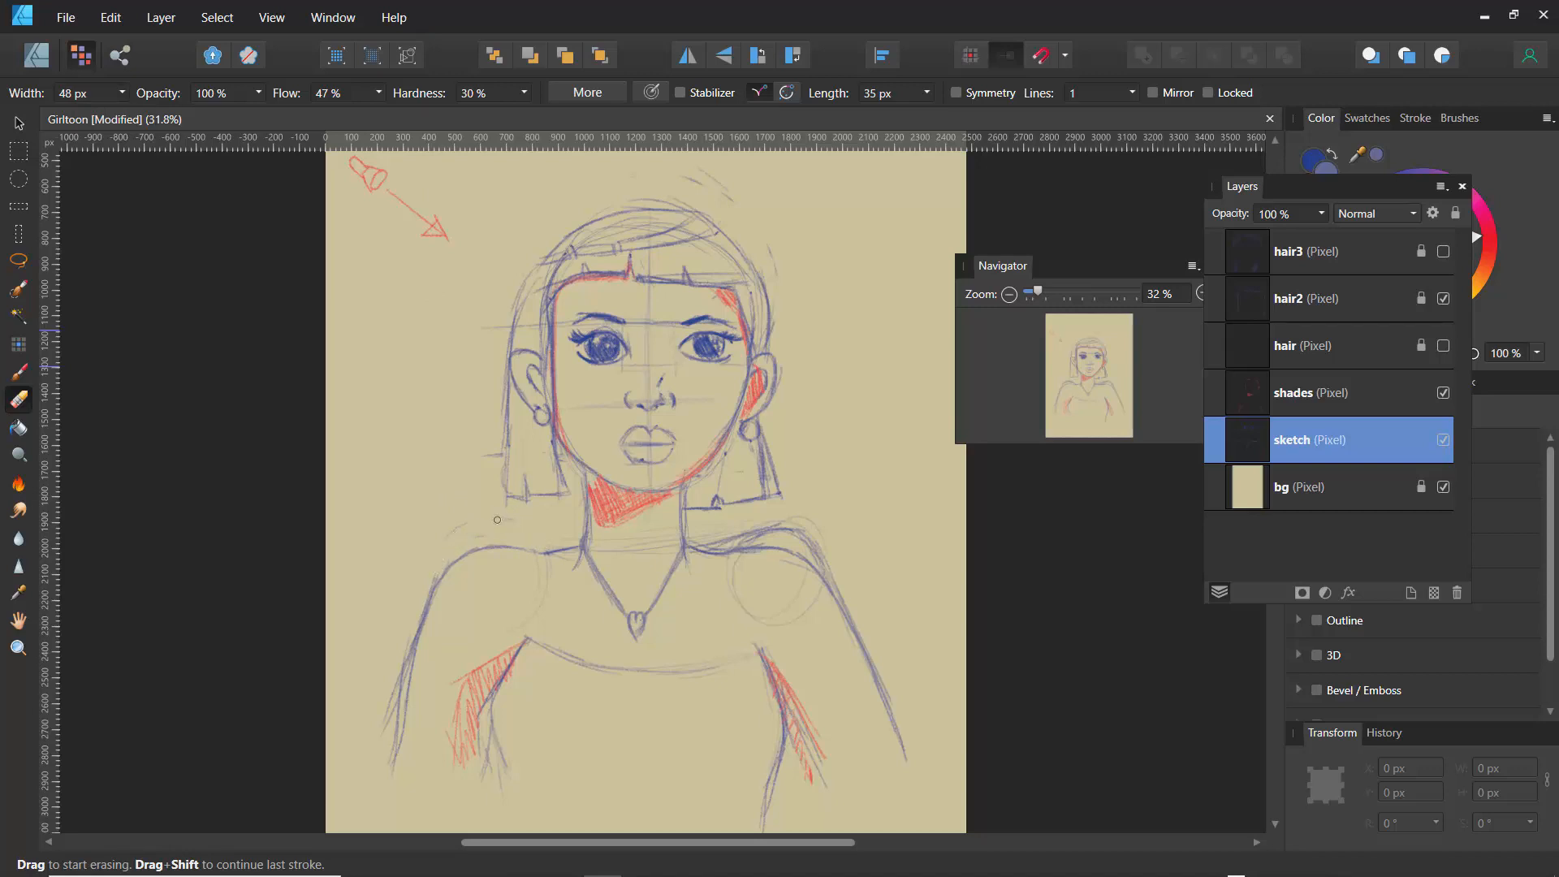
mouse_move(703, 536)
mouse_down()
mouse_move(793, 534)
mouse_move(845, 589)
mouse_move(789, 534)
mouse_move(740, 536)
mouse_move(794, 516)
mouse_move(823, 548)
mouse_up()
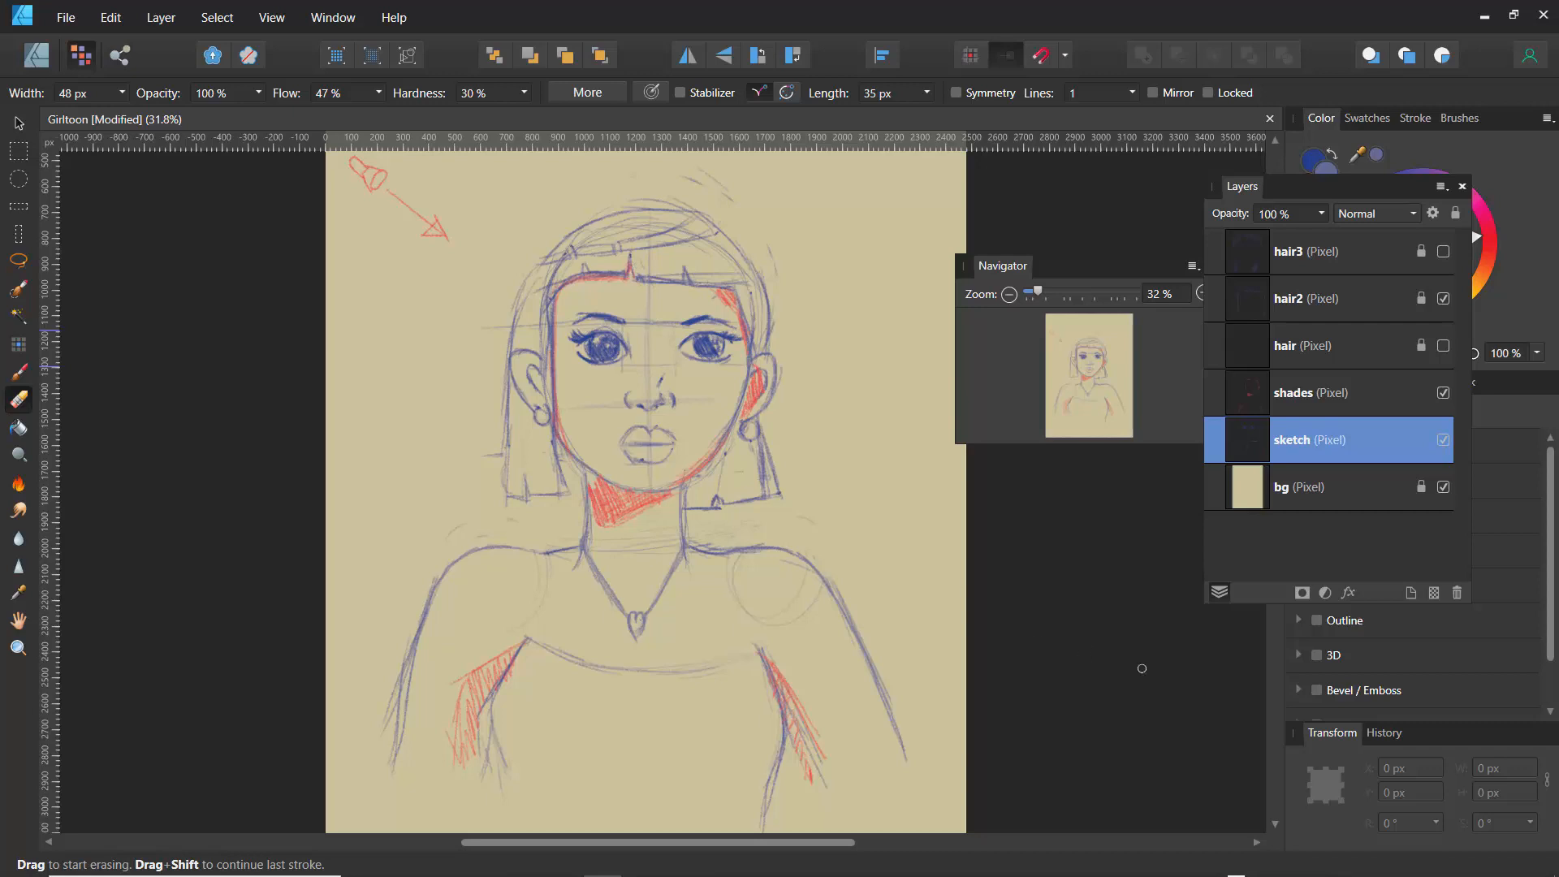
- Select the shades layer and ready the Paint Brush with a red of H 355, S 68, L 43, keeping the Layers panel clear of the colour wheel
click(1317, 397)
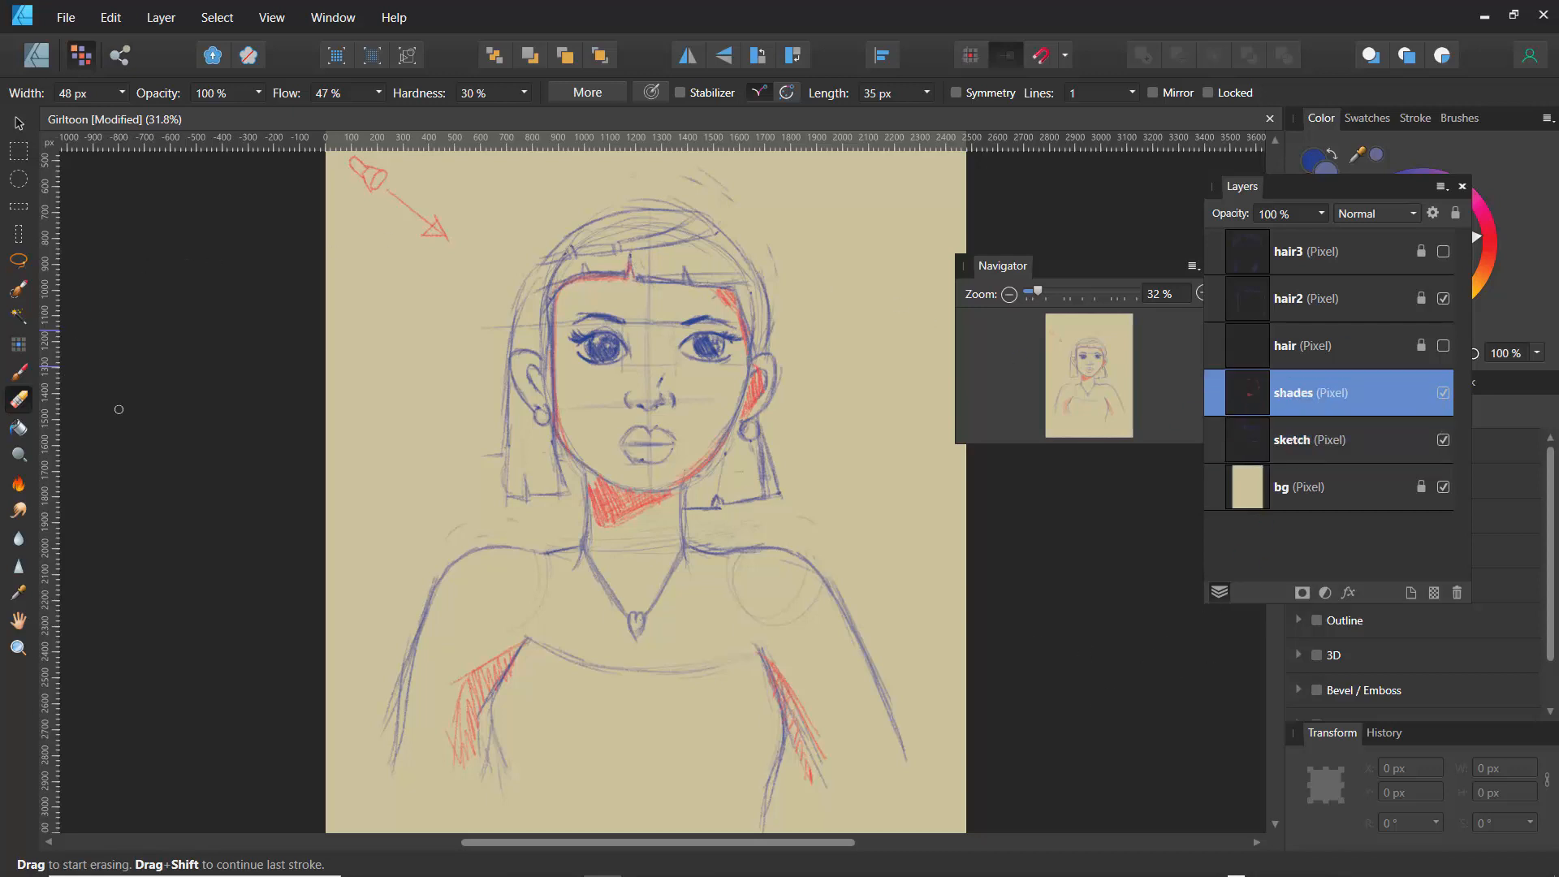
drag(1329, 189, 1066, 511)
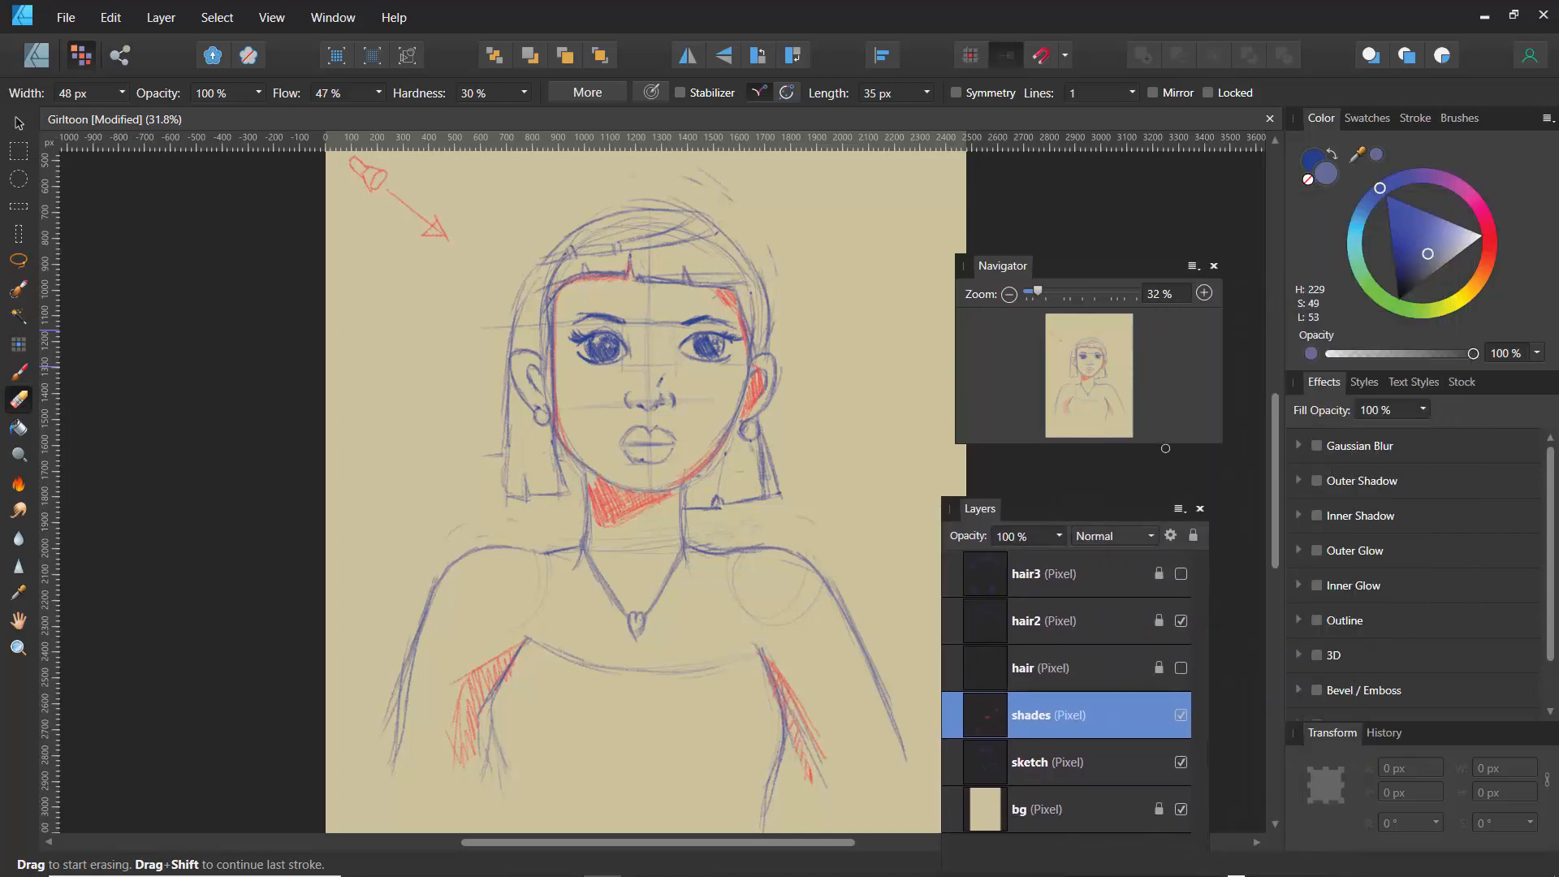
click(1489, 237)
click(1449, 235)
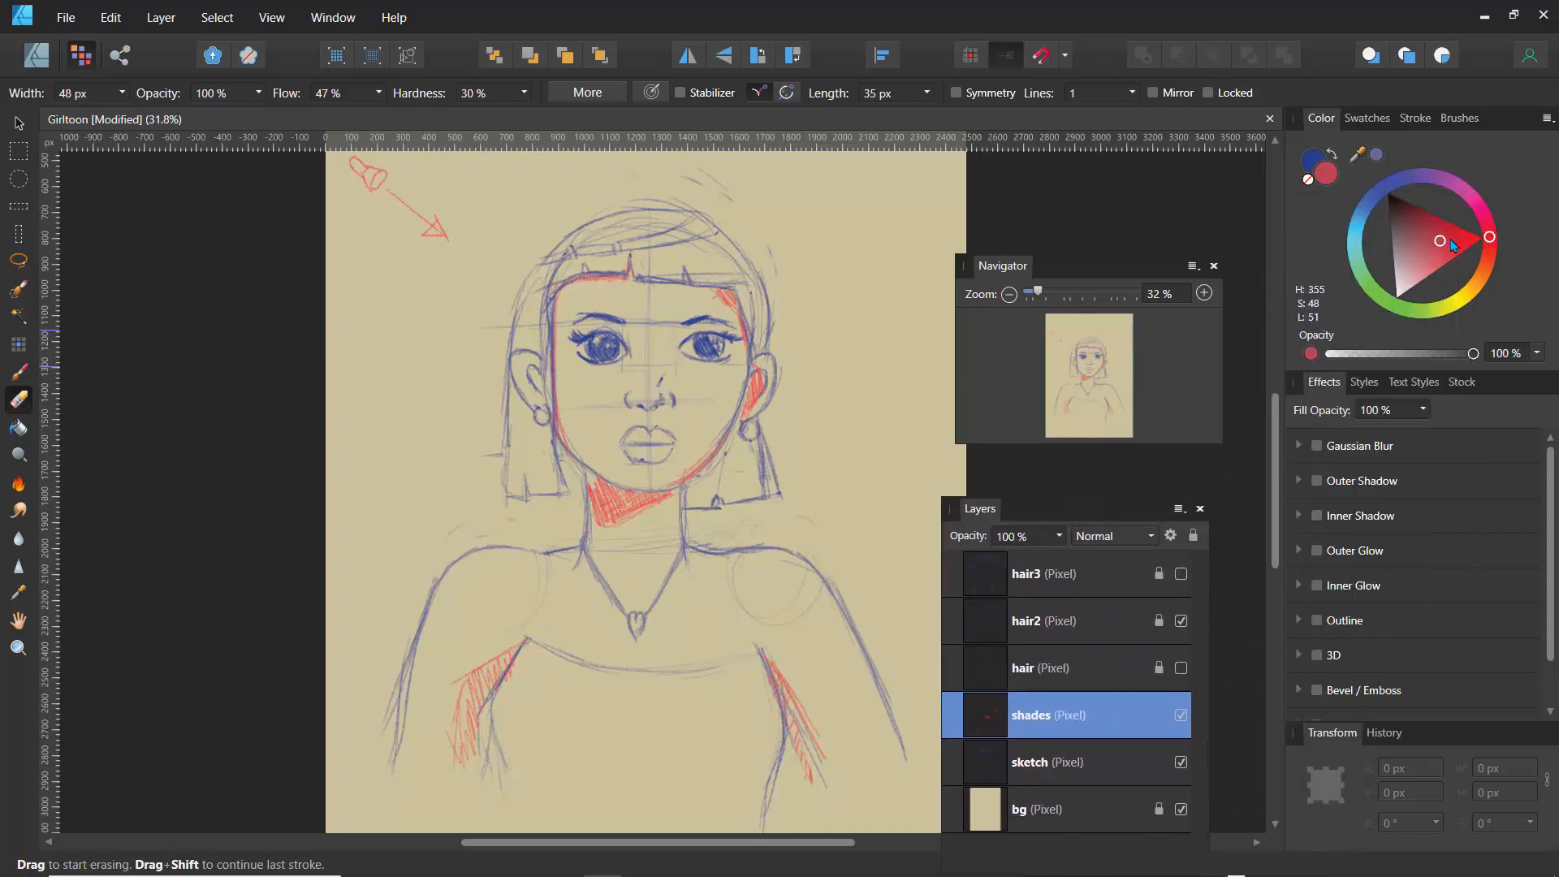
drag(1449, 236, 1442, 233)
click(19, 372)
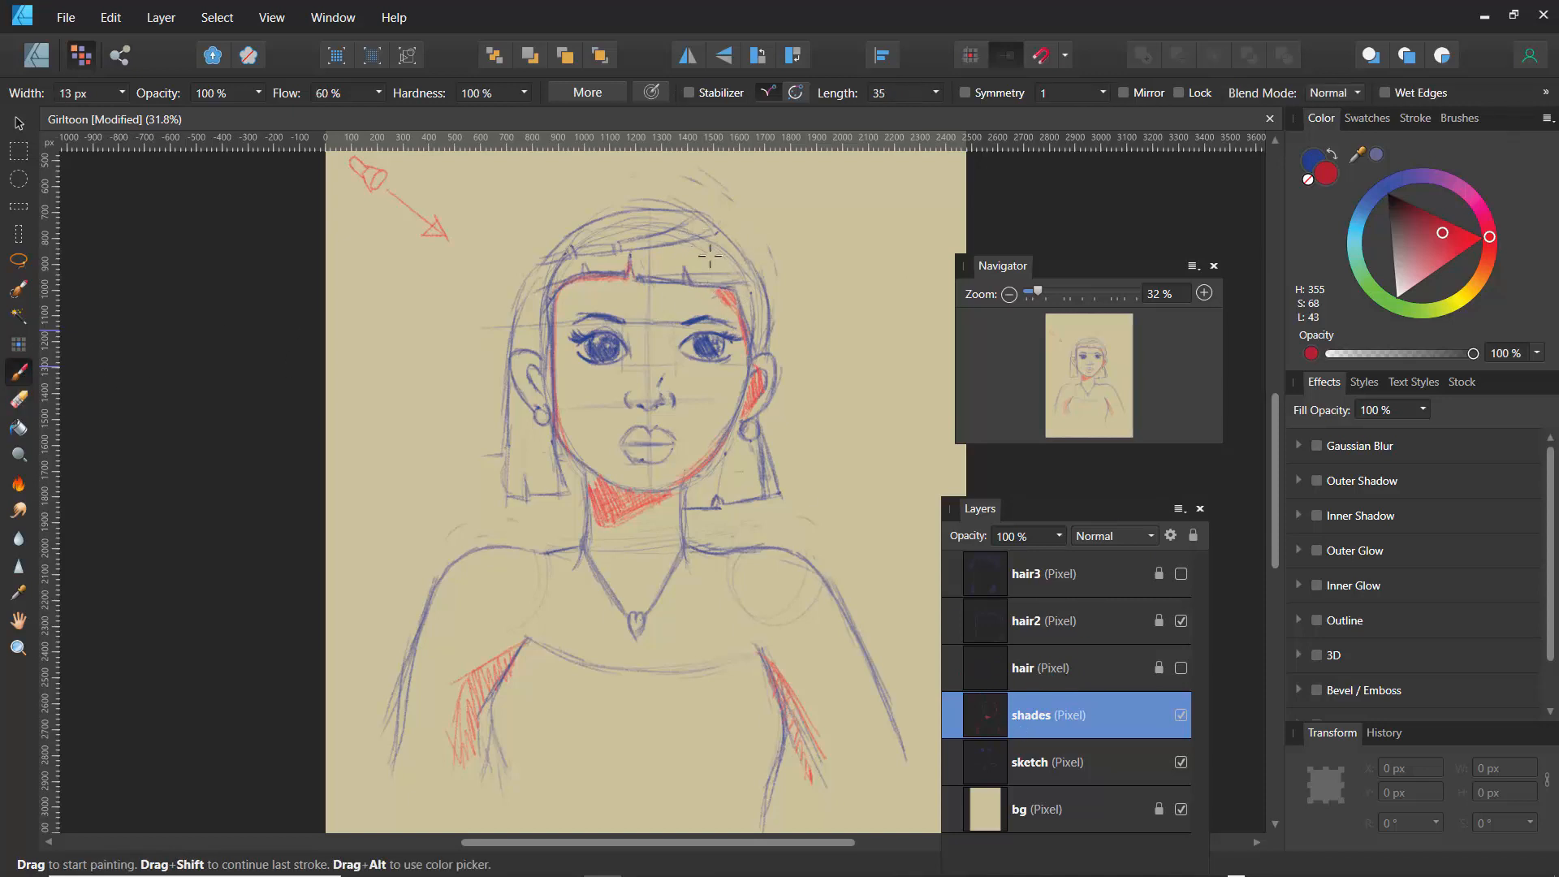
- Hatch red shadows along the fringe's lower edge and down the hair on the picture's left side
mouse_move(733, 292)
mouse_down()
mouse_move(749, 331)
mouse_move(727, 281)
mouse_move(638, 265)
mouse_move(640, 281)
mouse_up()
drag(524, 306, 522, 348)
drag(519, 407, 517, 492)
mouse_move(528, 290)
mouse_down()
mouse_move(508, 375)
mouse_move(515, 471)
mouse_up()
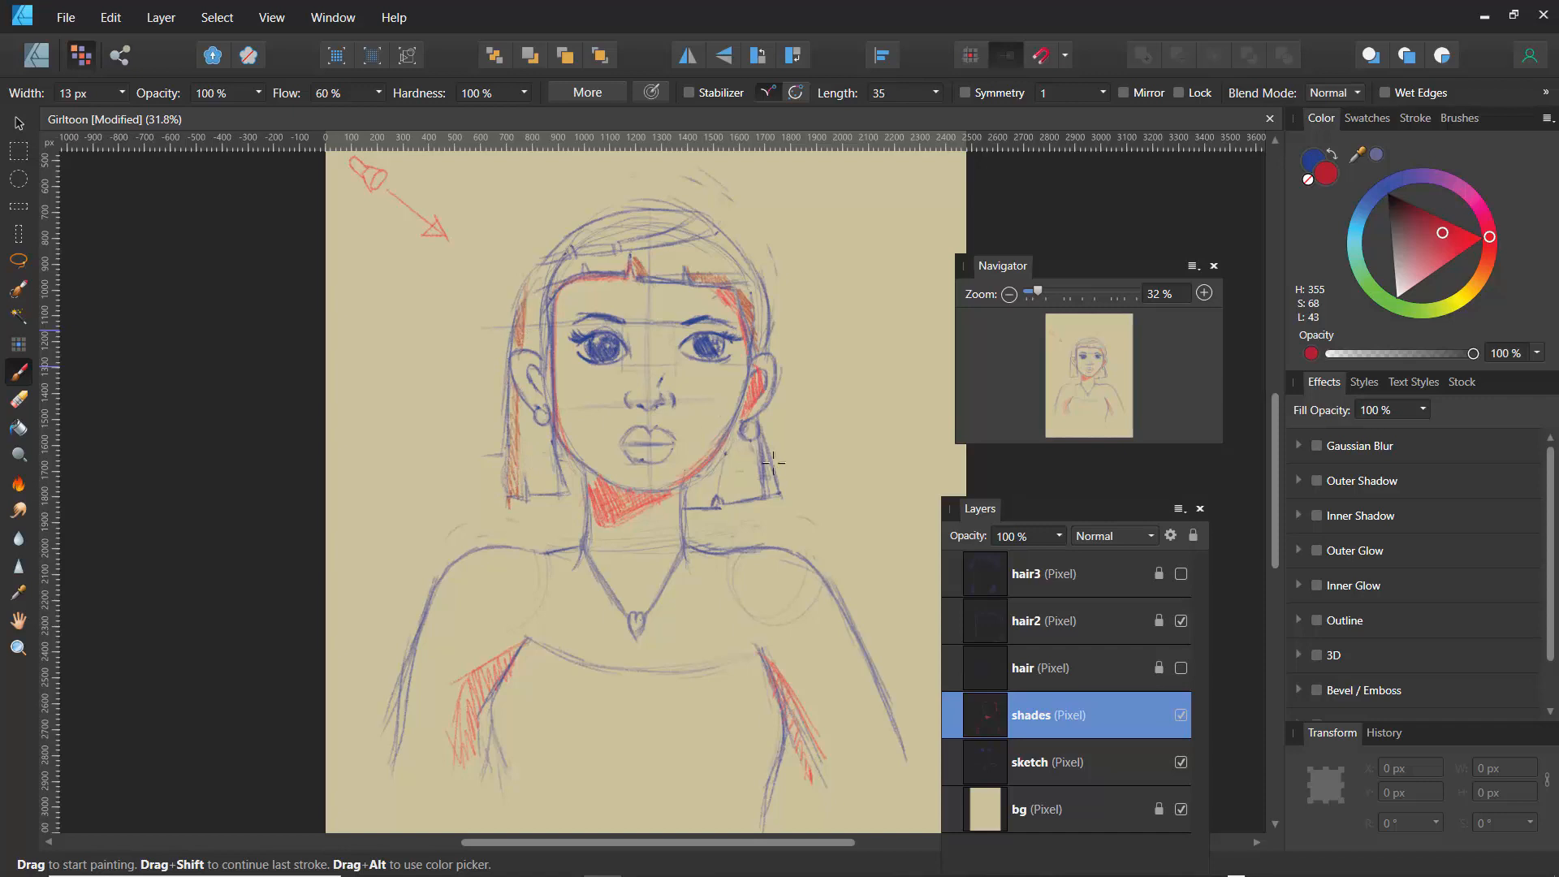
- Label the right-hand hair "back" with an arrow and hatch the hair behind the neck on both sides in dark red (H 355, S 100, L 14)
mouse_move(756, 454)
mouse_down()
mouse_move(804, 463)
mouse_move(795, 472)
mouse_move(836, 487)
mouse_move(870, 534)
mouse_up()
click(865, 538)
click(1412, 205)
mouse_move(751, 447)
mouse_down()
mouse_move(747, 490)
mouse_move(721, 474)
mouse_move(728, 498)
mouse_move(712, 477)
mouse_move(712, 501)
mouse_move(687, 477)
mouse_up()
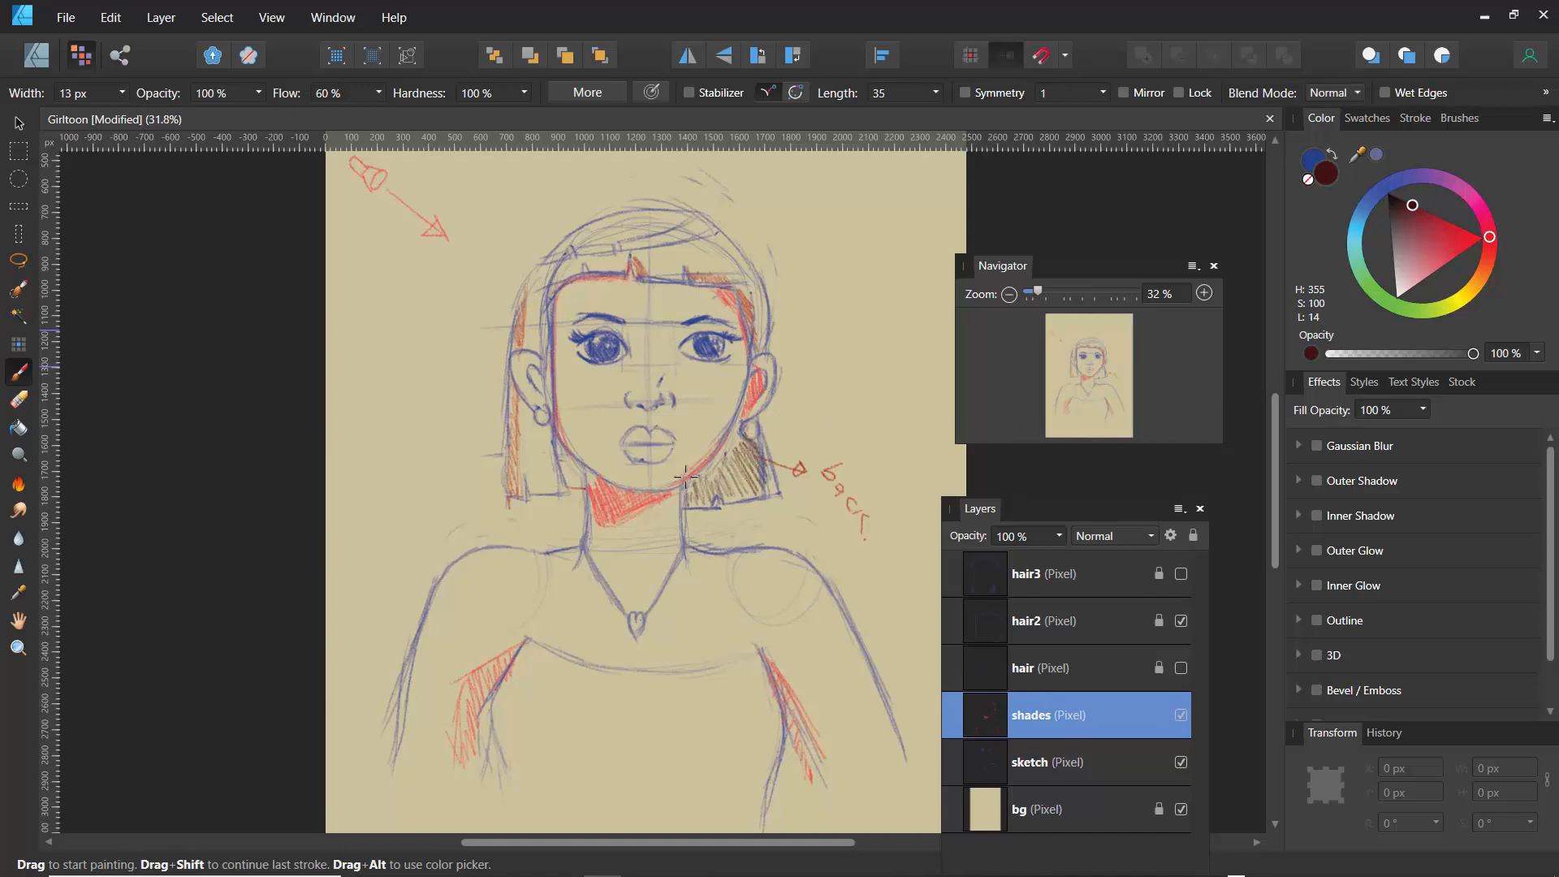
drag(581, 469, 567, 452)
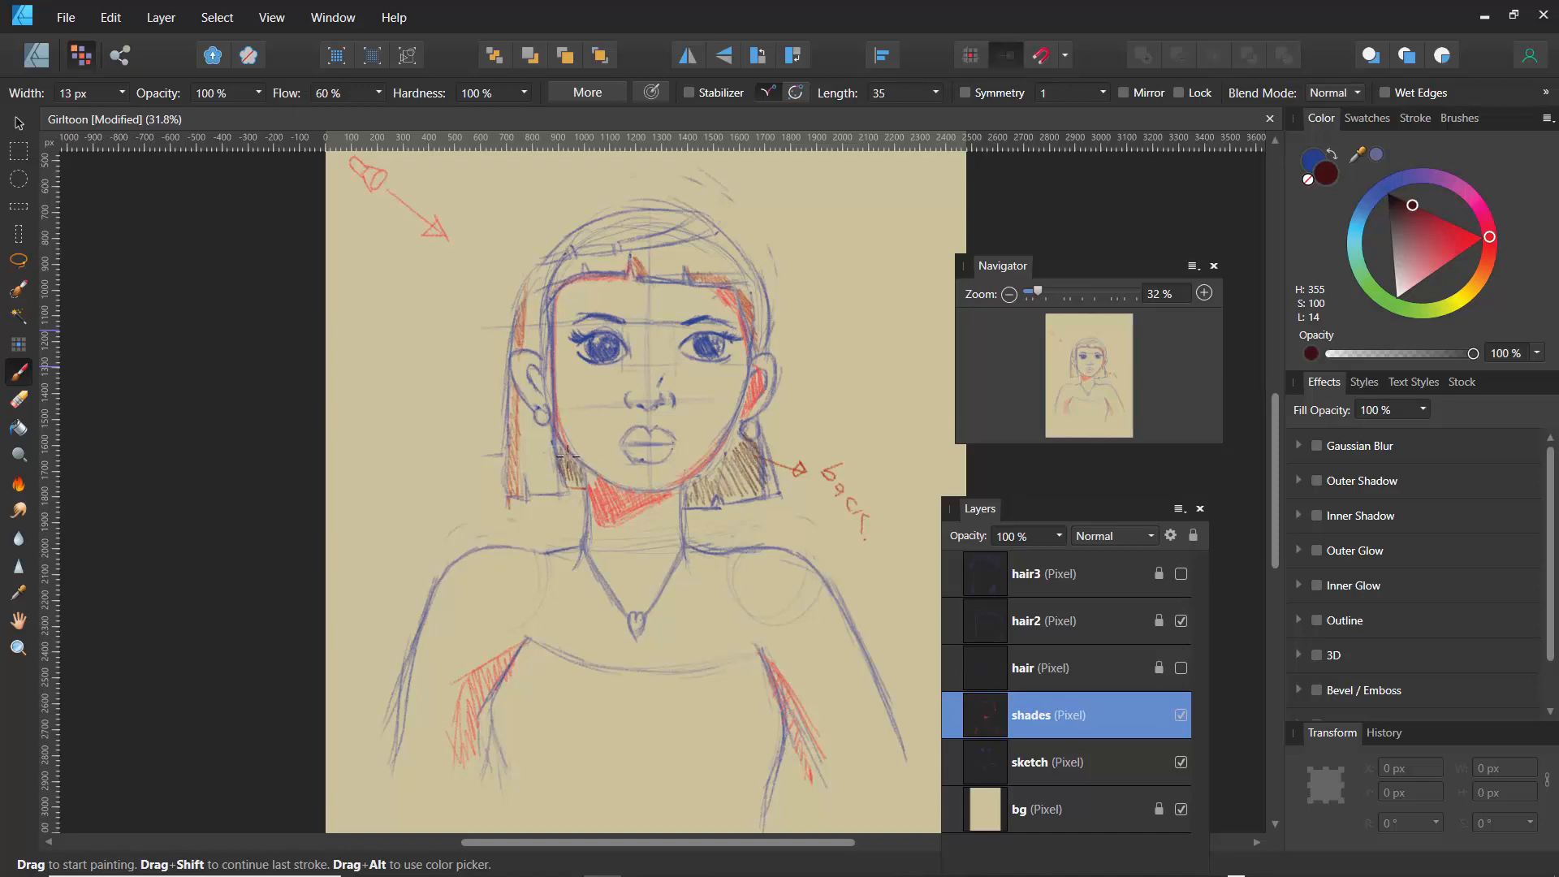
- On the sketch layer, ink the neck's left edge and the face outline down both cheeks in near-black (H 355, S 10, L 9)
click(1035, 764)
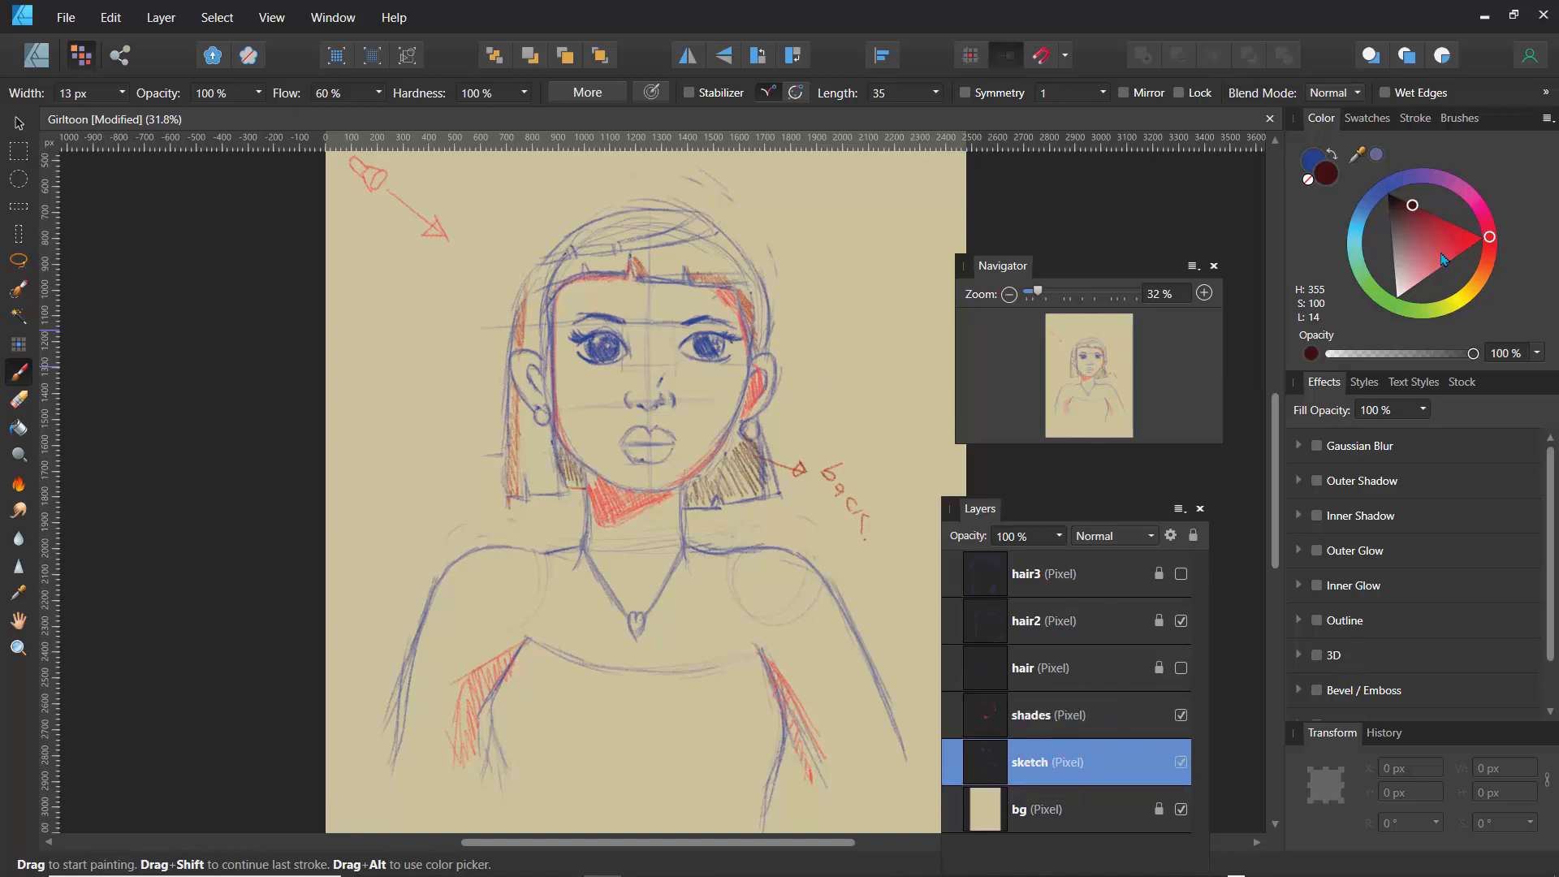
drag(1406, 222, 1388, 201)
mouse_move(586, 475)
mouse_down()
mouse_move(580, 550)
mouse_move(533, 545)
mouse_up()
mouse_move(546, 327)
mouse_down()
mouse_move(547, 309)
mouse_move(542, 414)
mouse_move(583, 468)
mouse_move(631, 484)
mouse_up()
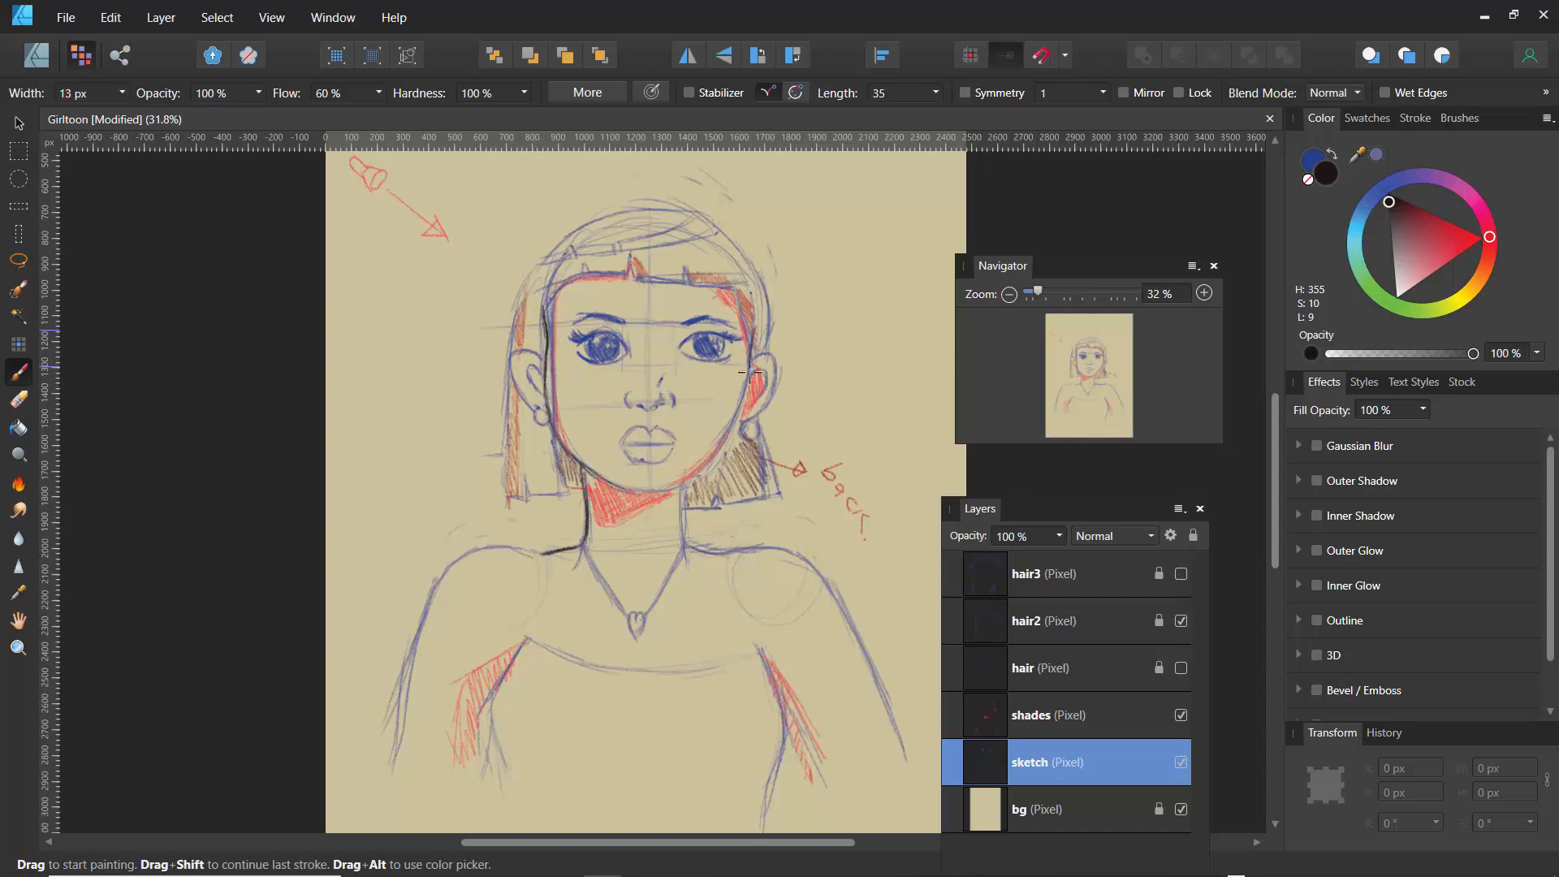
mouse_move(742, 392)
mouse_down()
mouse_move(710, 465)
mouse_move(731, 429)
mouse_move(681, 486)
mouse_move(614, 485)
mouse_up()
- Ink the notch in the fringe, both sides of the neck and a short stroke across the lower nose in near-black
drag(625, 270, 641, 268)
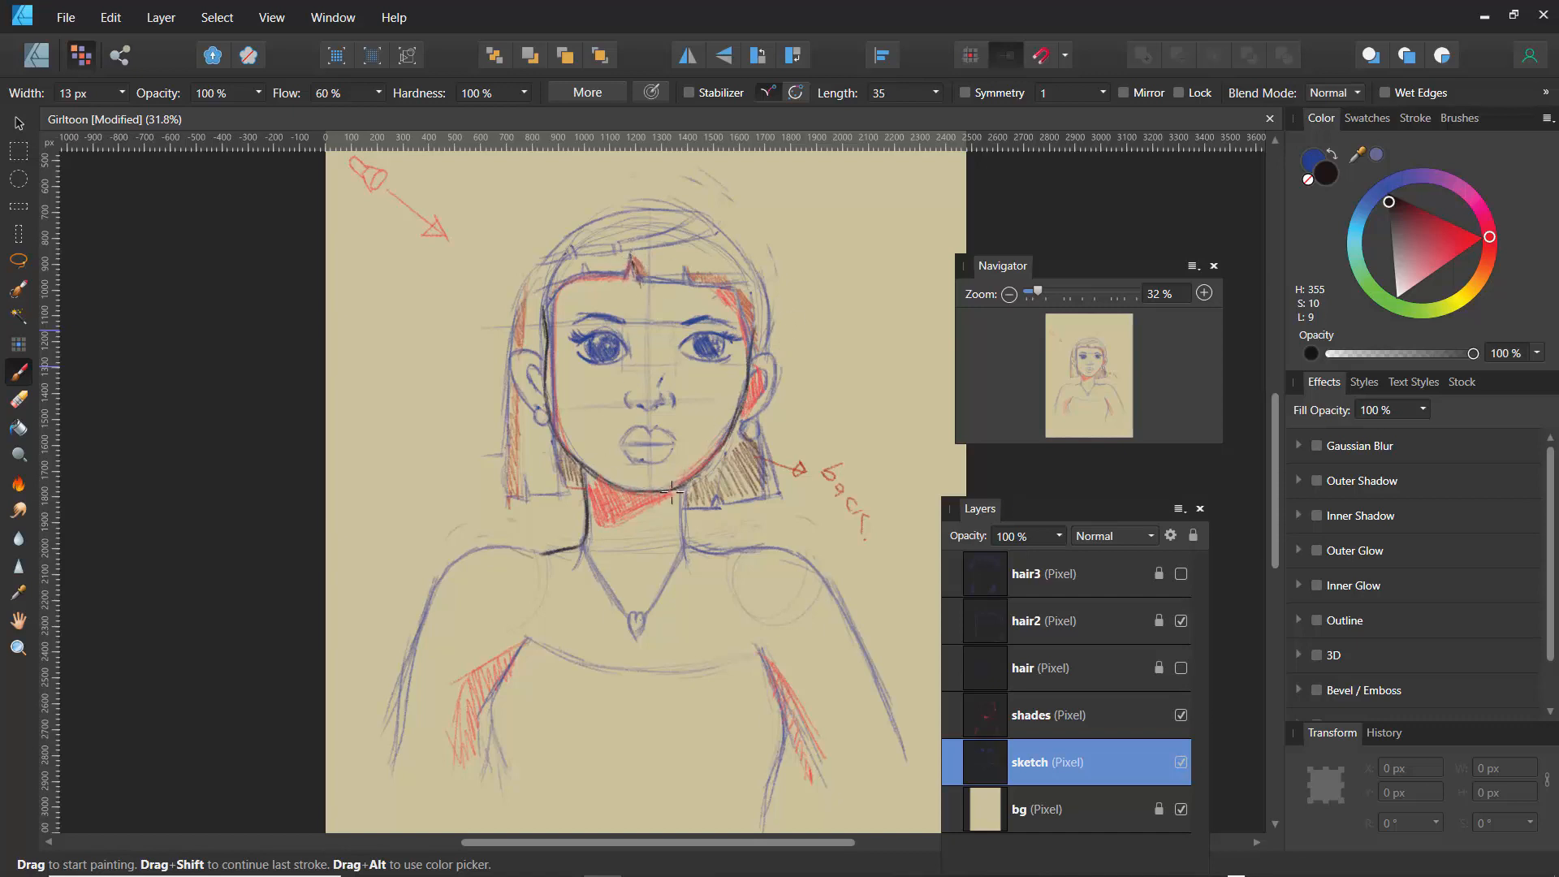
mouse_move(672, 491)
mouse_down()
mouse_move(680, 530)
mouse_move(683, 489)
mouse_move(681, 538)
mouse_move(683, 523)
mouse_move(710, 548)
mouse_move(681, 525)
mouse_move(681, 499)
mouse_move(699, 549)
mouse_move(670, 515)
mouse_move(688, 567)
mouse_up()
drag(587, 532, 578, 554)
drag(656, 394, 633, 392)
- Step back through the brush history and restore the state with the dark stroke across the lower nose
click(1383, 732)
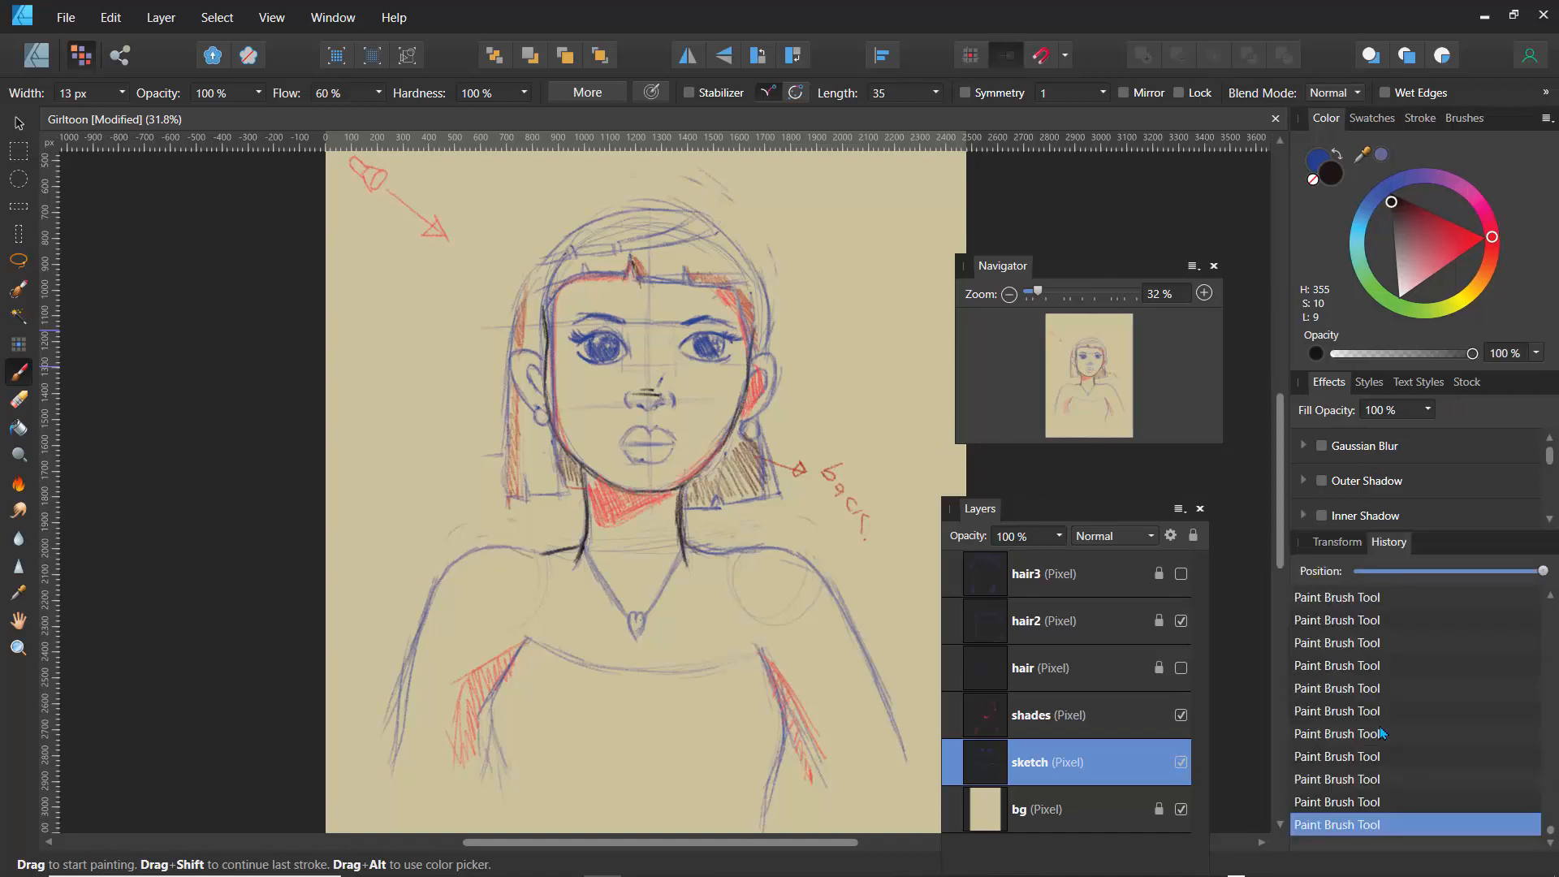
click(1331, 712)
click(1329, 696)
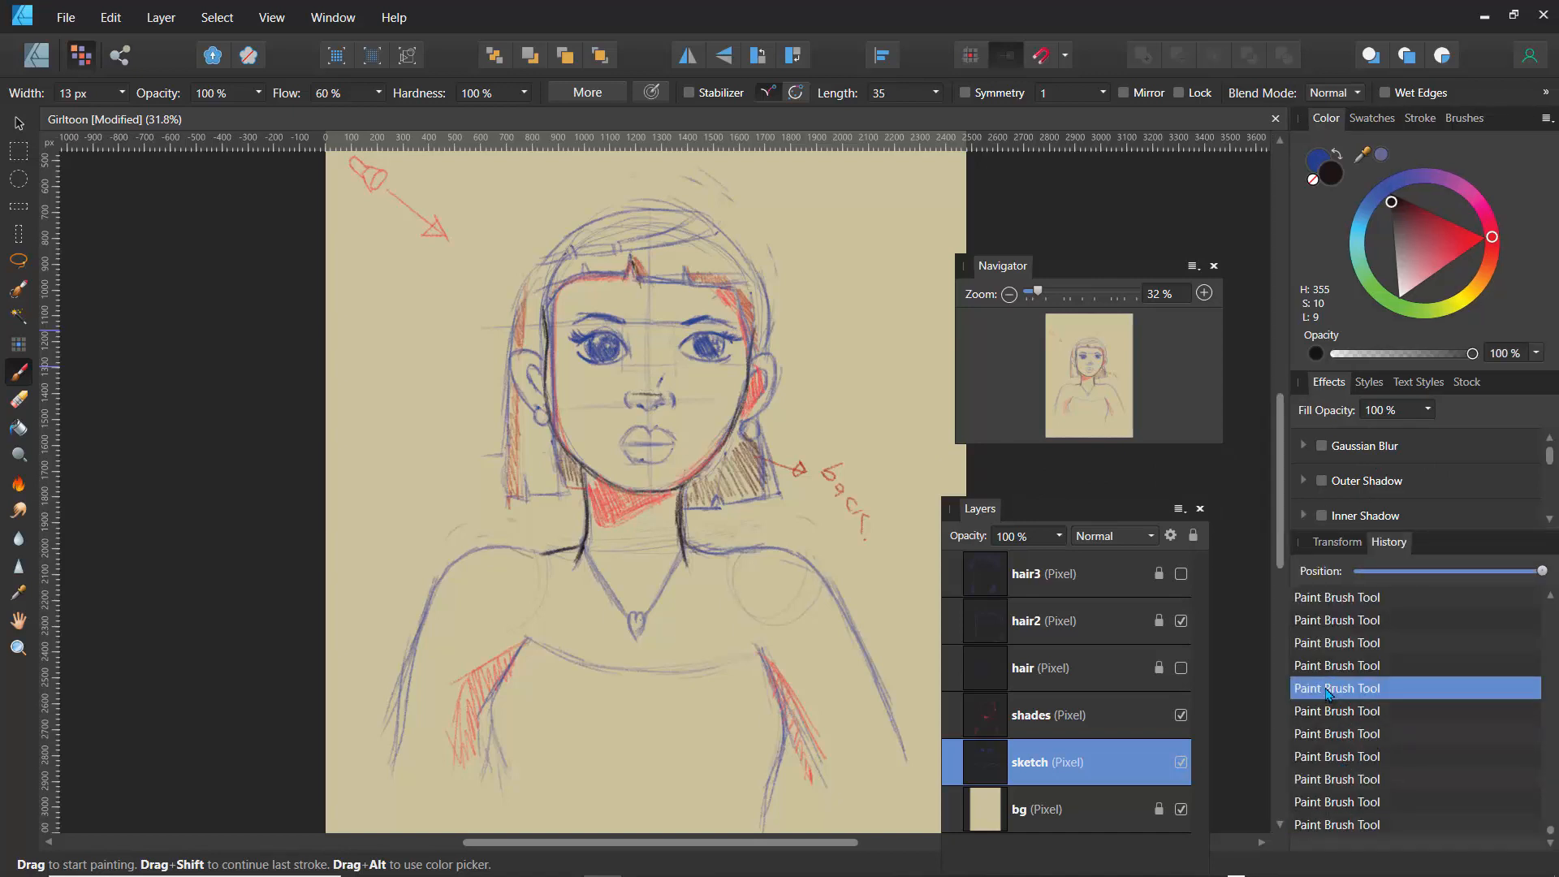
click(1332, 733)
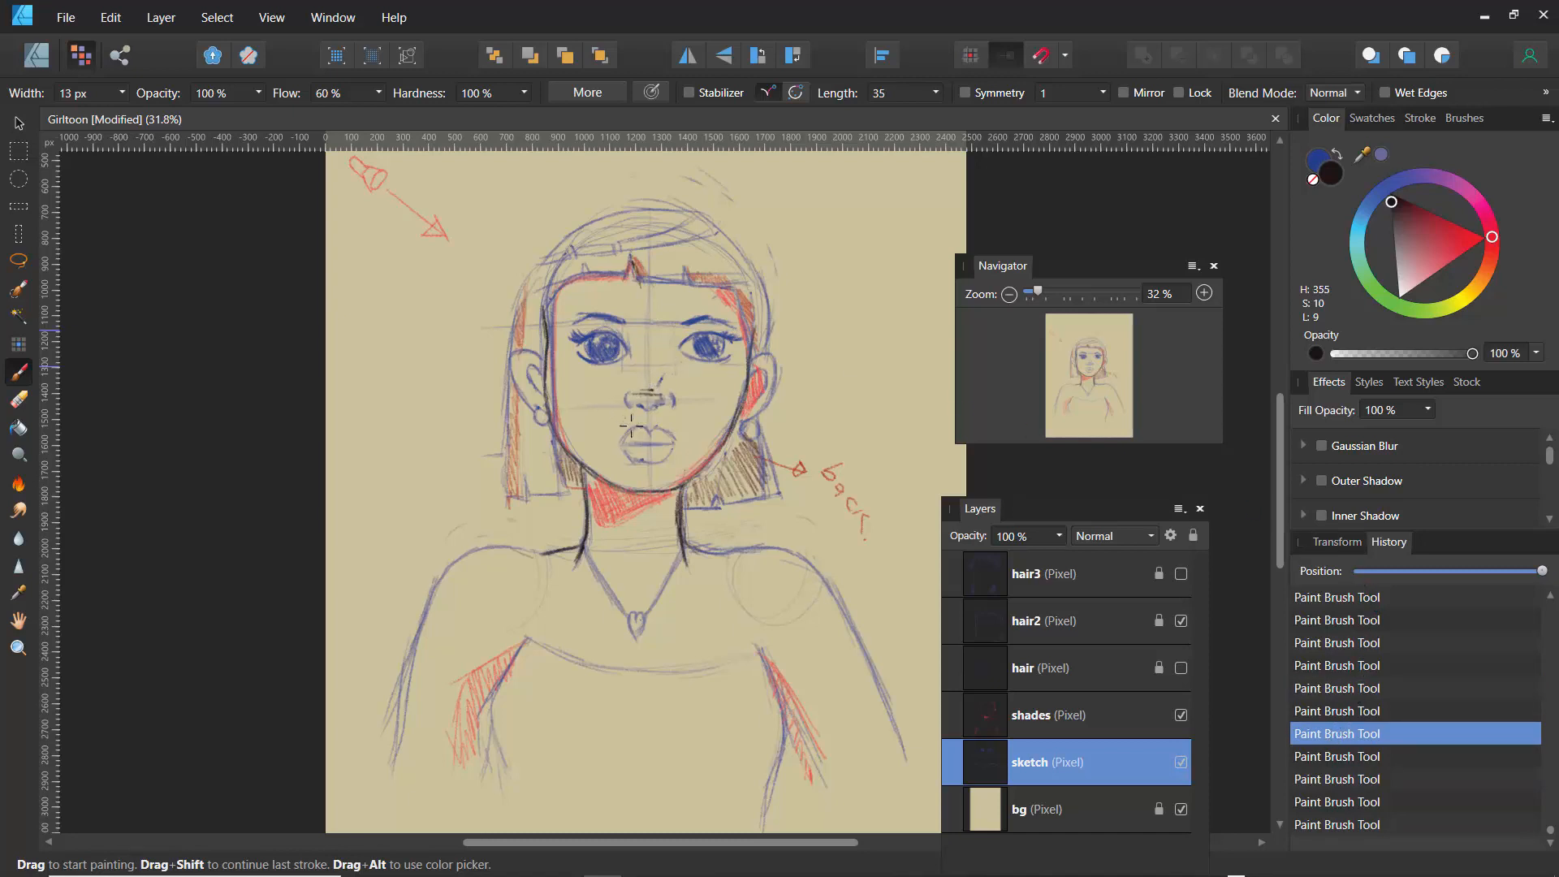
- Darken the underside of the nose and hatch the upper lip in near-black
drag(661, 398, 664, 400)
mouse_move(653, 396)
mouse_down()
mouse_move(639, 404)
mouse_move(661, 406)
mouse_up()
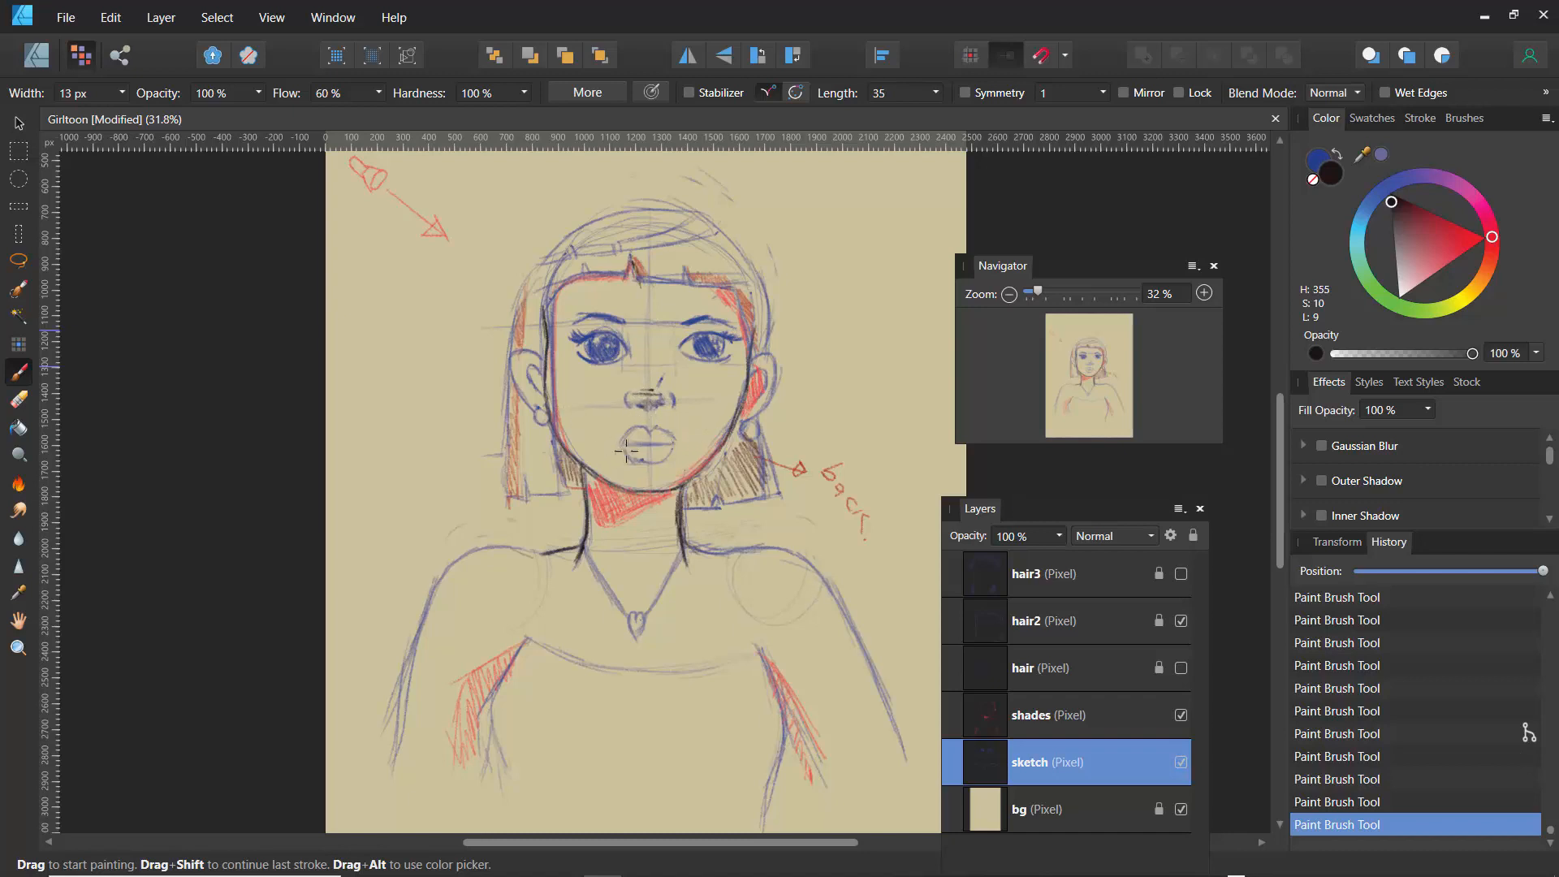
drag(659, 443, 607, 431)
- Roll the brush history back to before the near-black lip hatching, nose shading and full face outline
click(1340, 664)
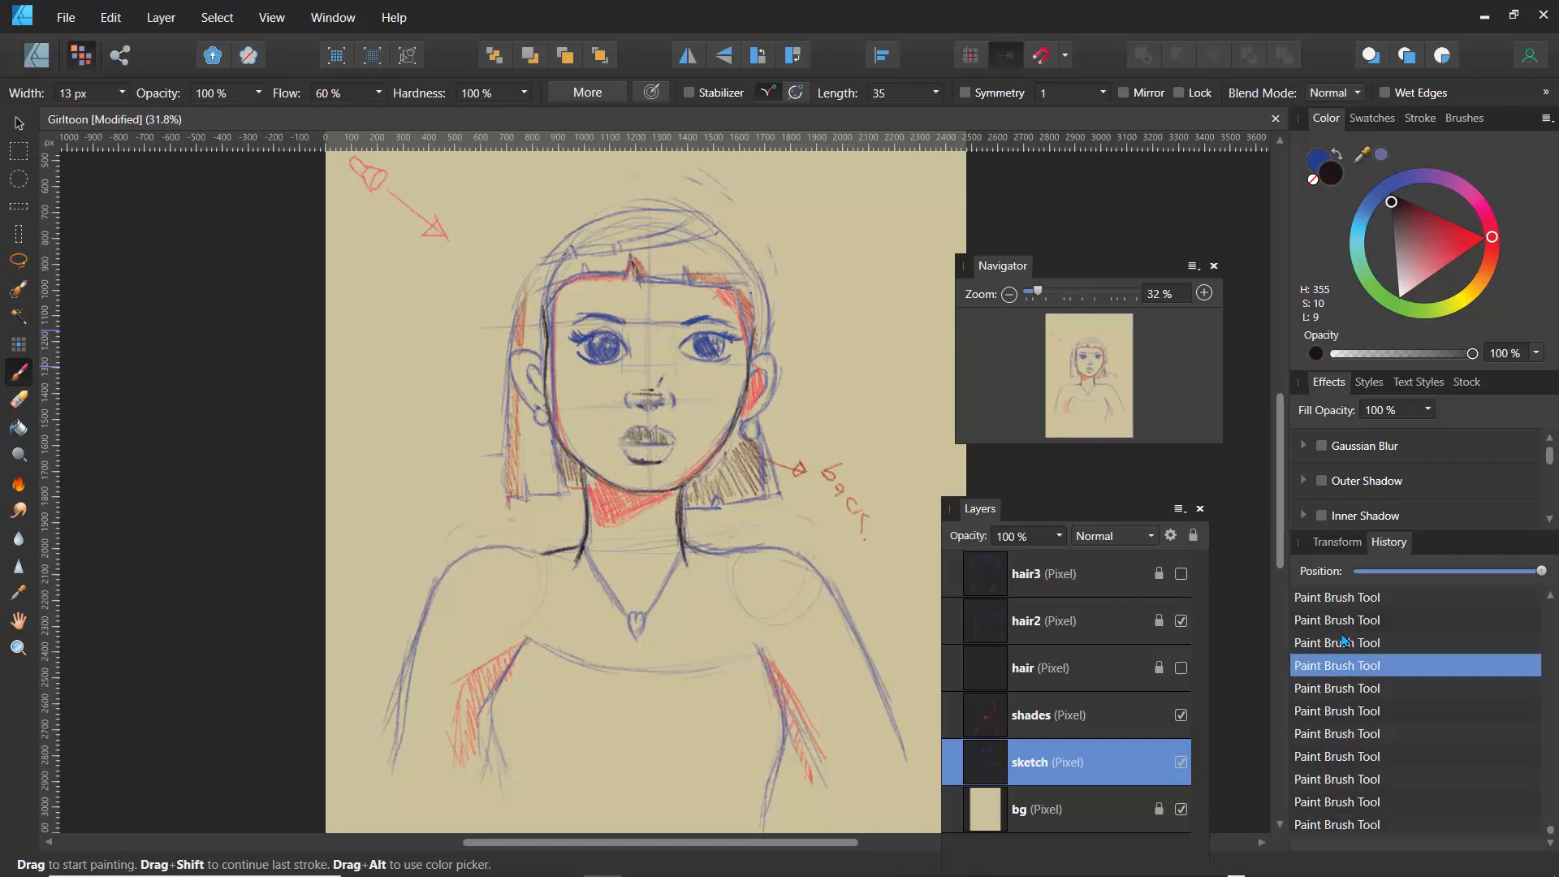
click(1338, 629)
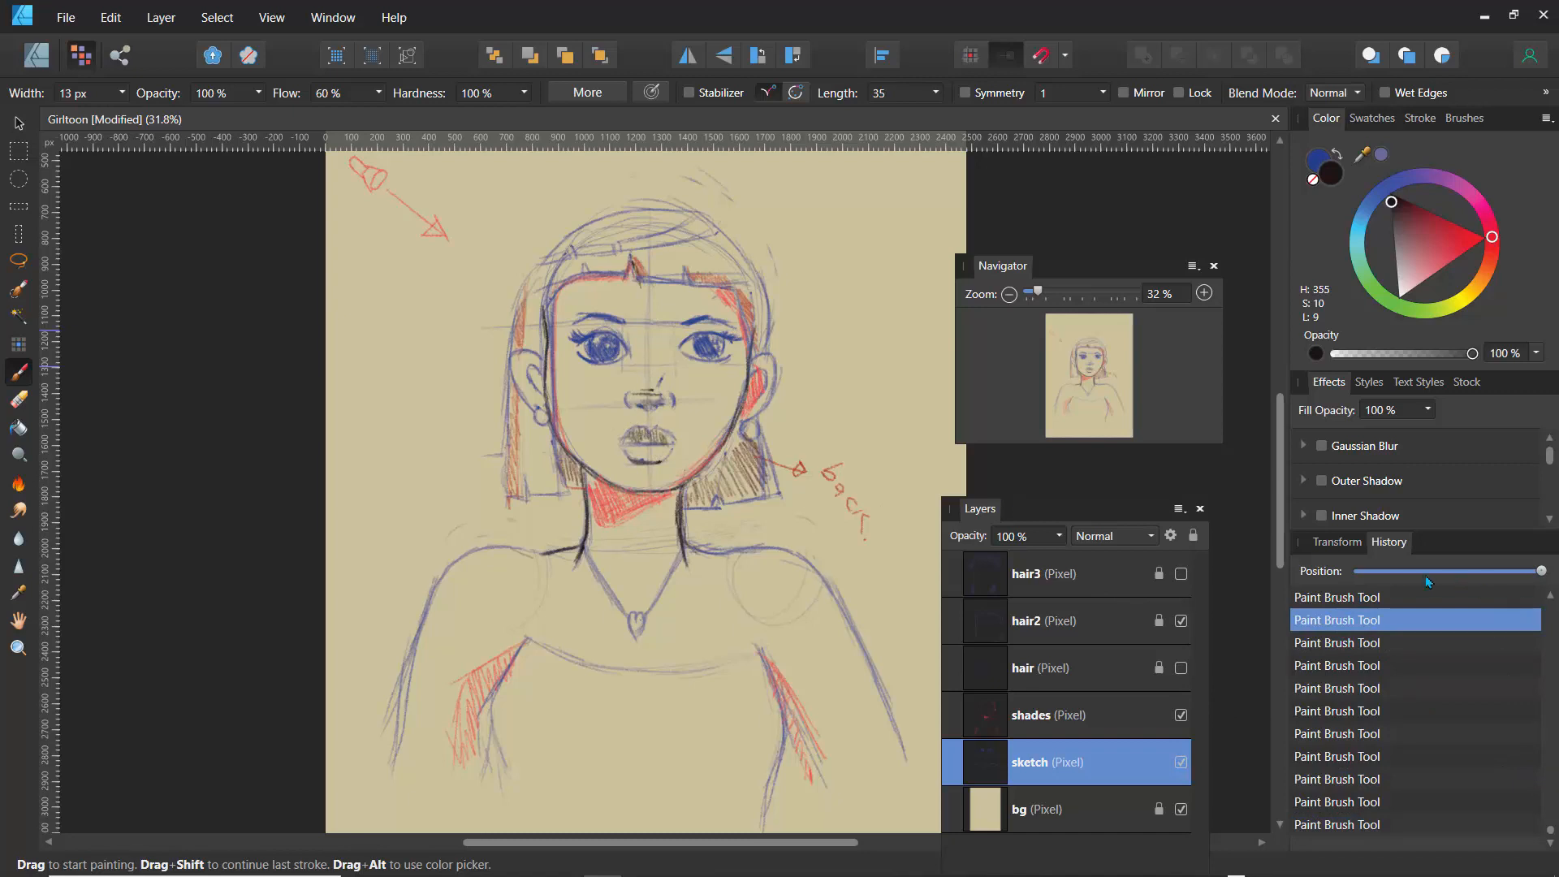
scroll(1416, 665, down, 5)
click(1387, 690)
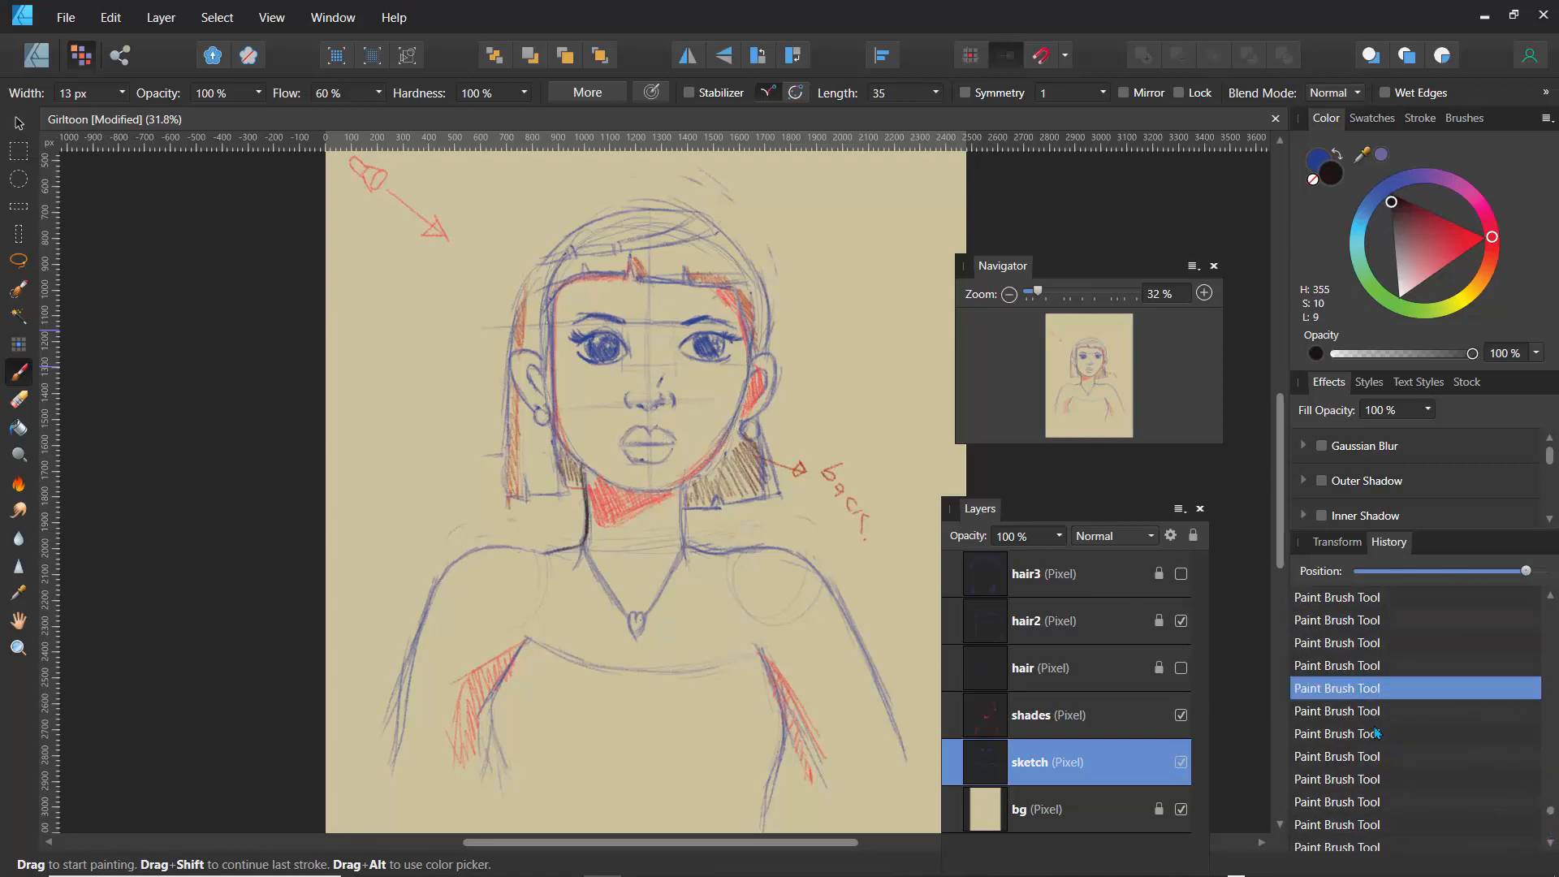
click(1380, 779)
click(1369, 831)
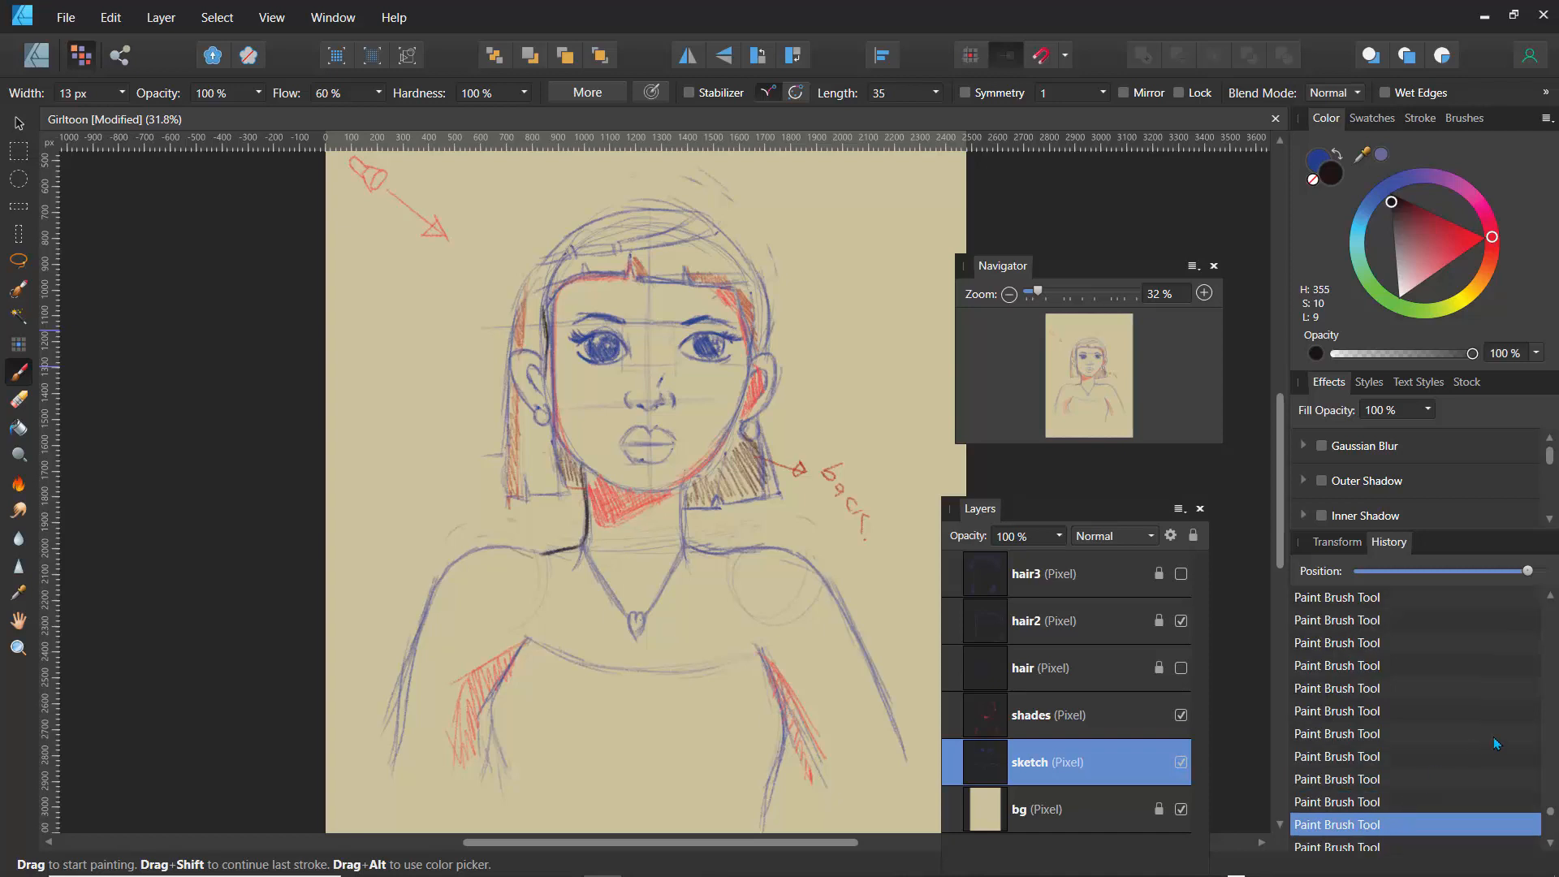
- Compare neighbouring history states and restore the one with near-black ink only along the neck's left edge and adjoining shoulder line
click(1549, 822)
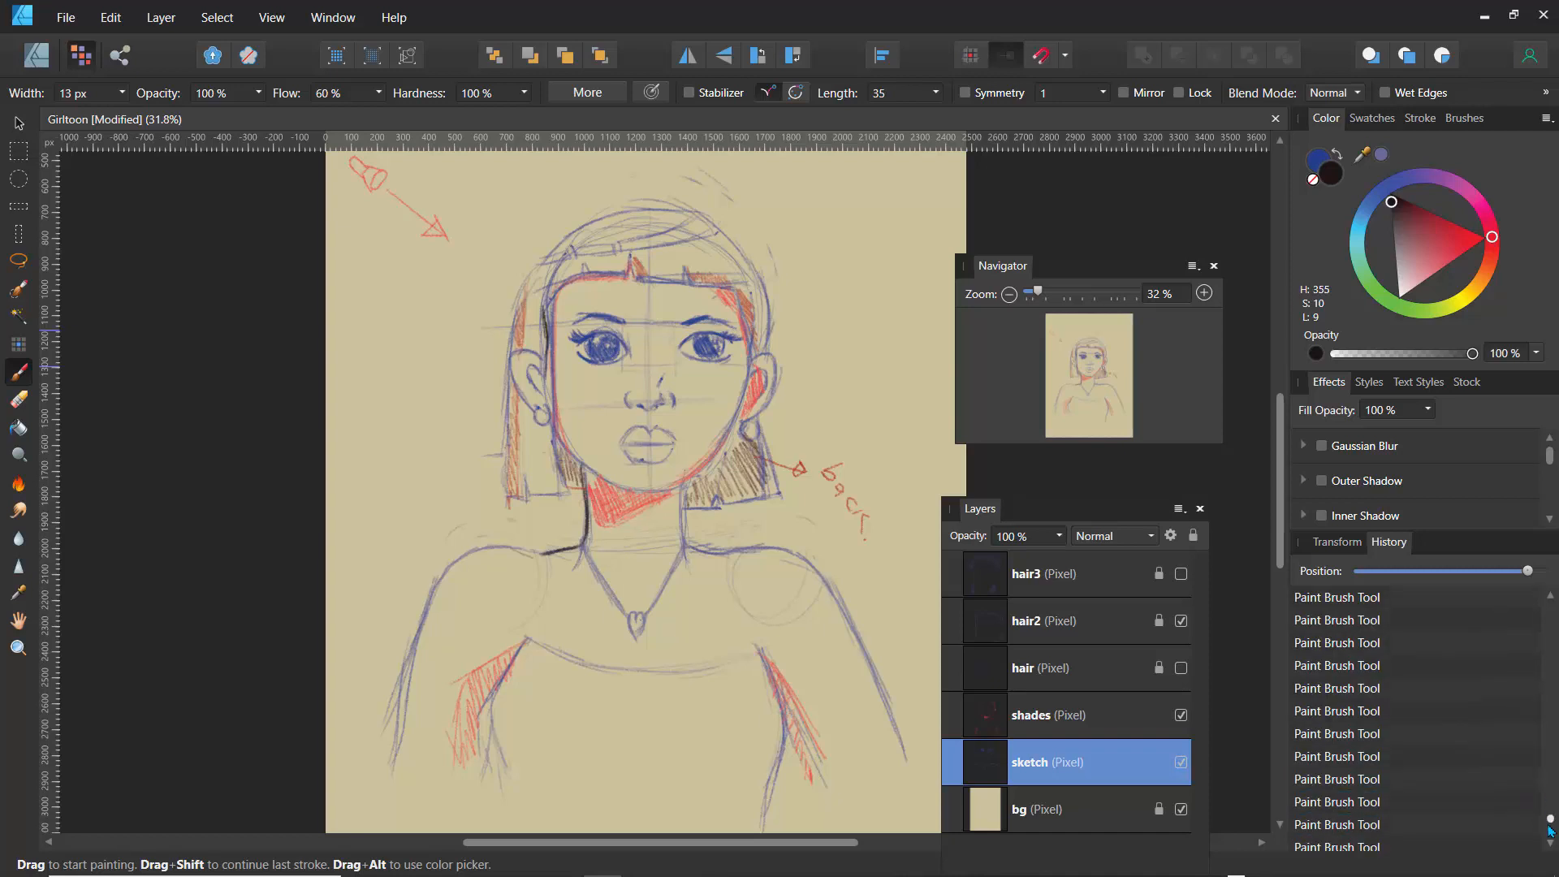
click(1374, 780)
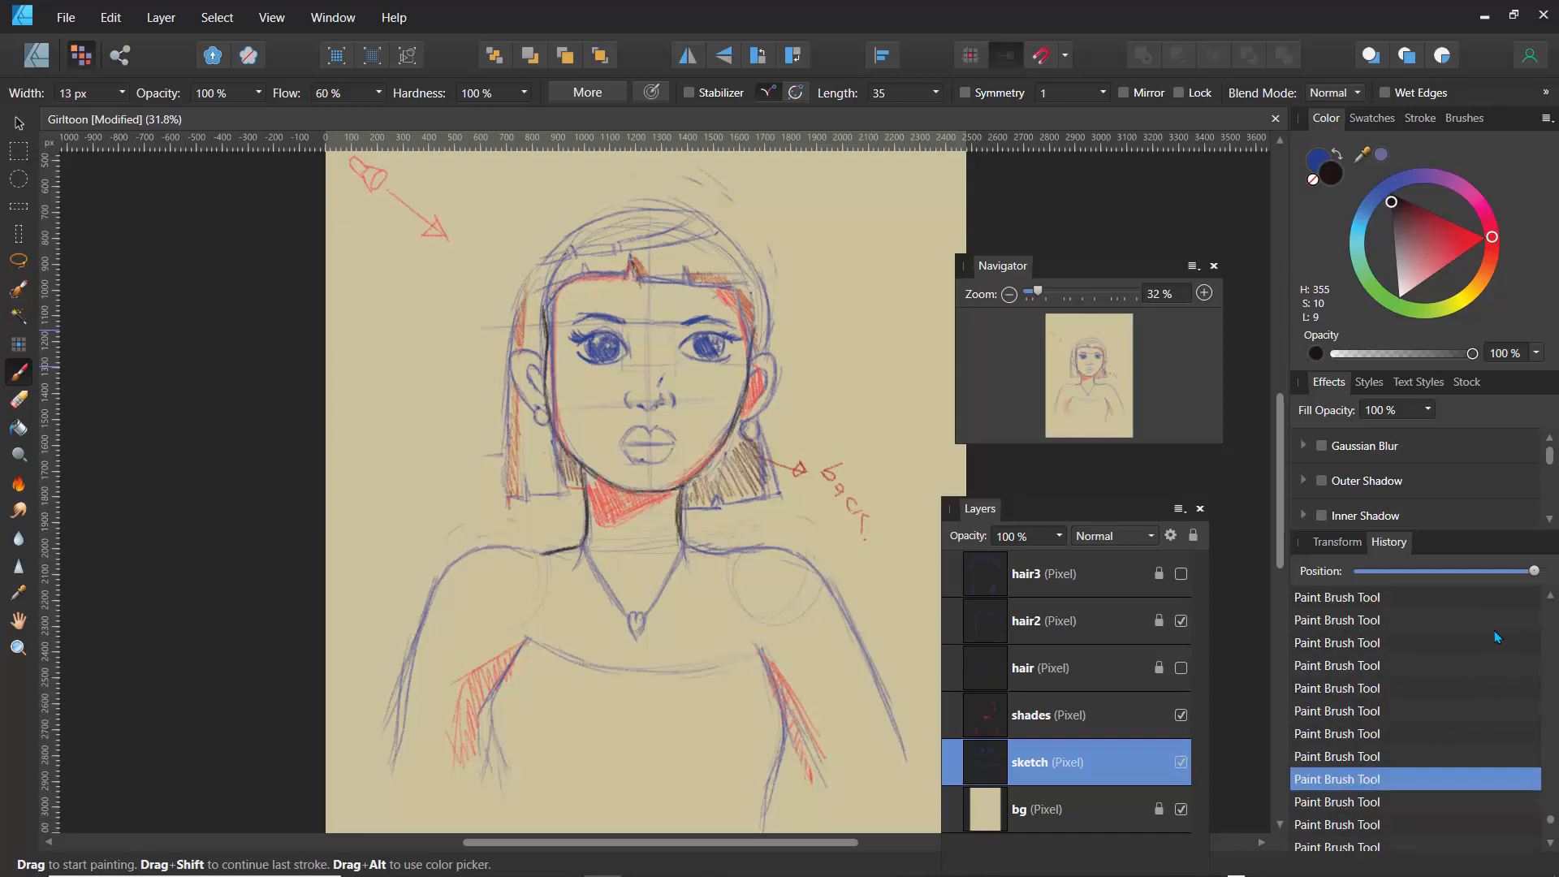
click(1339, 620)
scroll(1547, 816, up, 3)
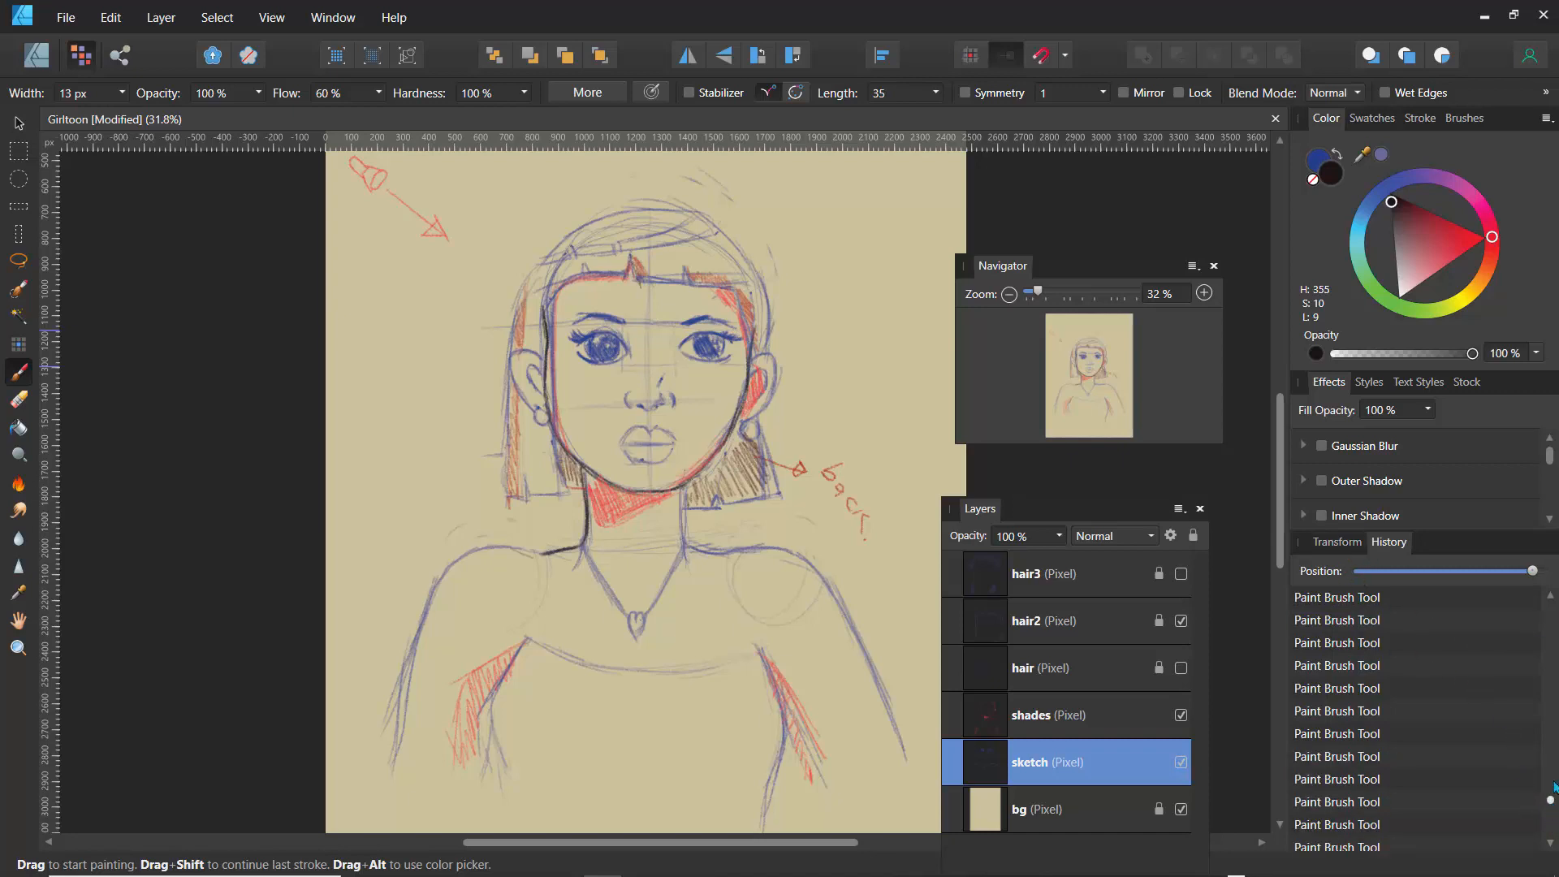
click(1362, 665)
click(1358, 733)
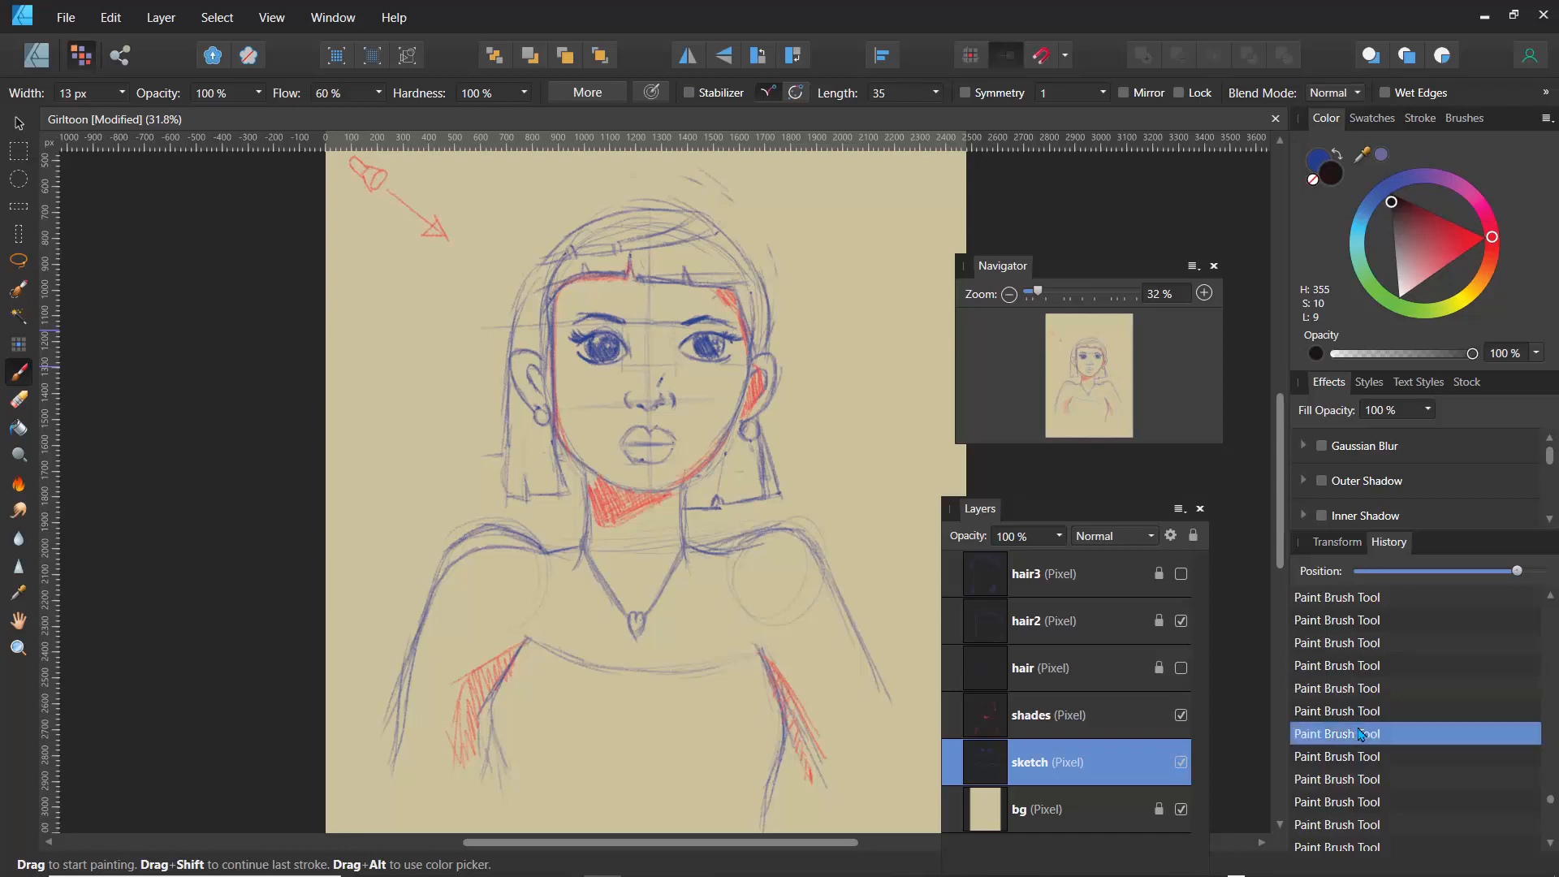
click(1348, 804)
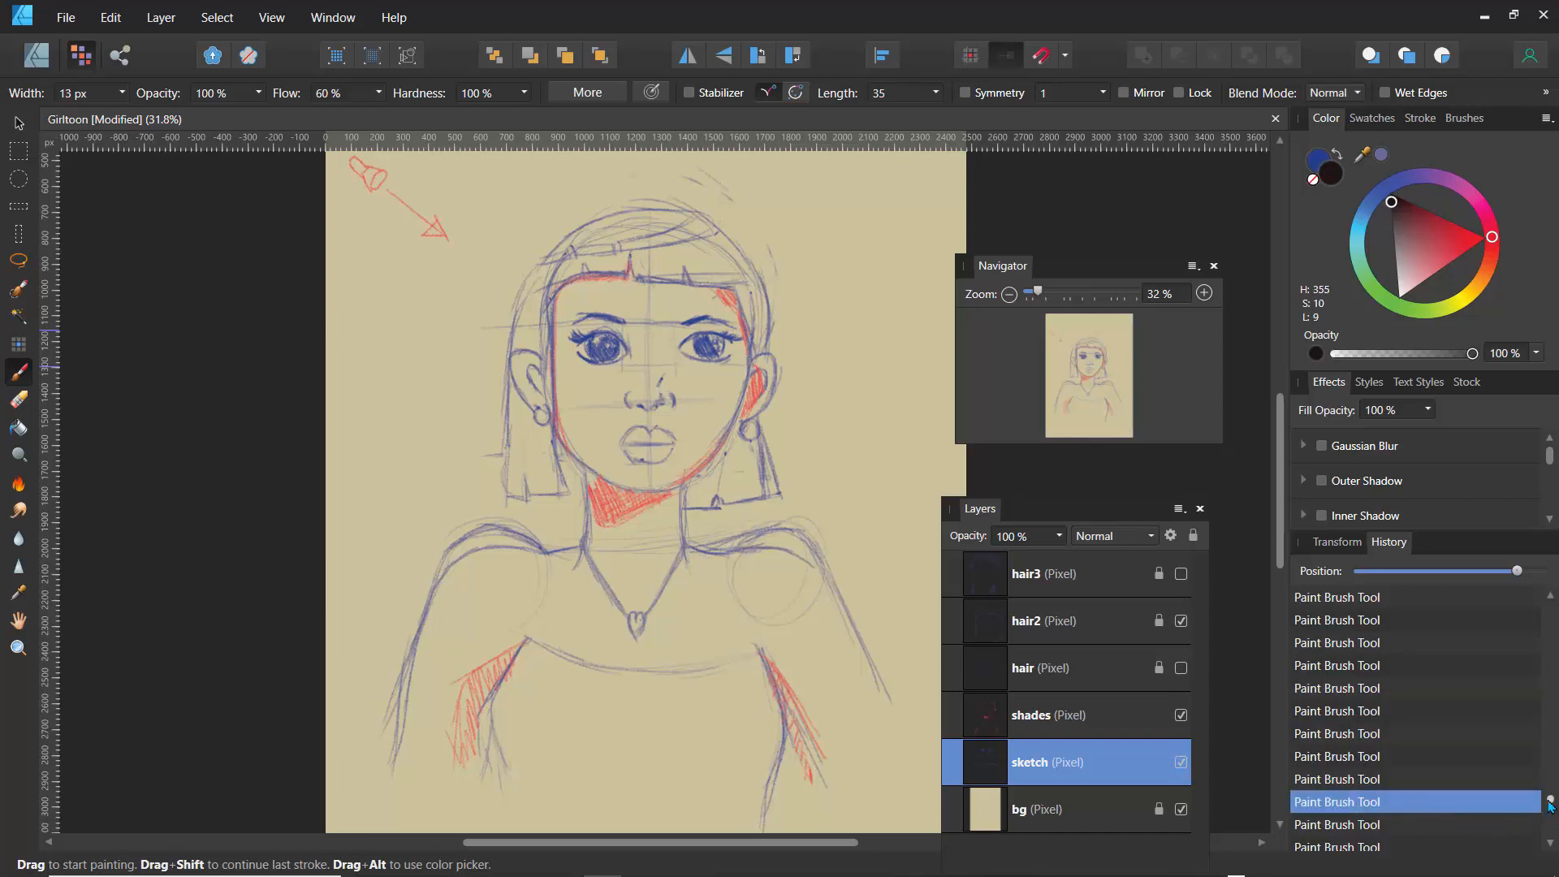
scroll(1548, 808, down, 5)
click(1352, 714)
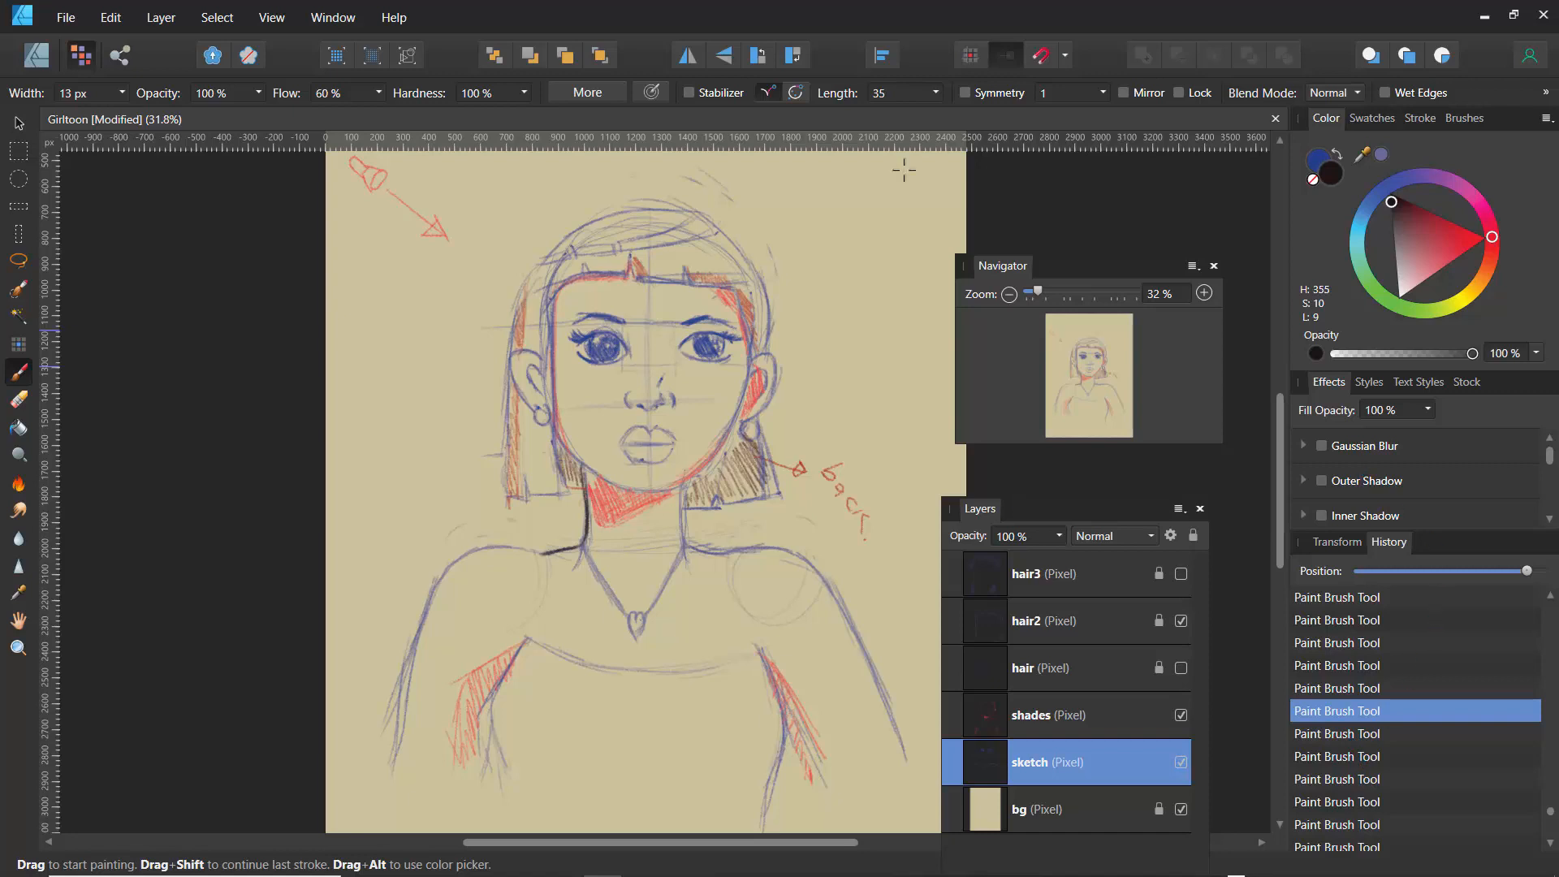
- Save the drawing, and save a copy in the scans folder as ToonGirlSketch01
key(ctrl+s)
click(65, 17)
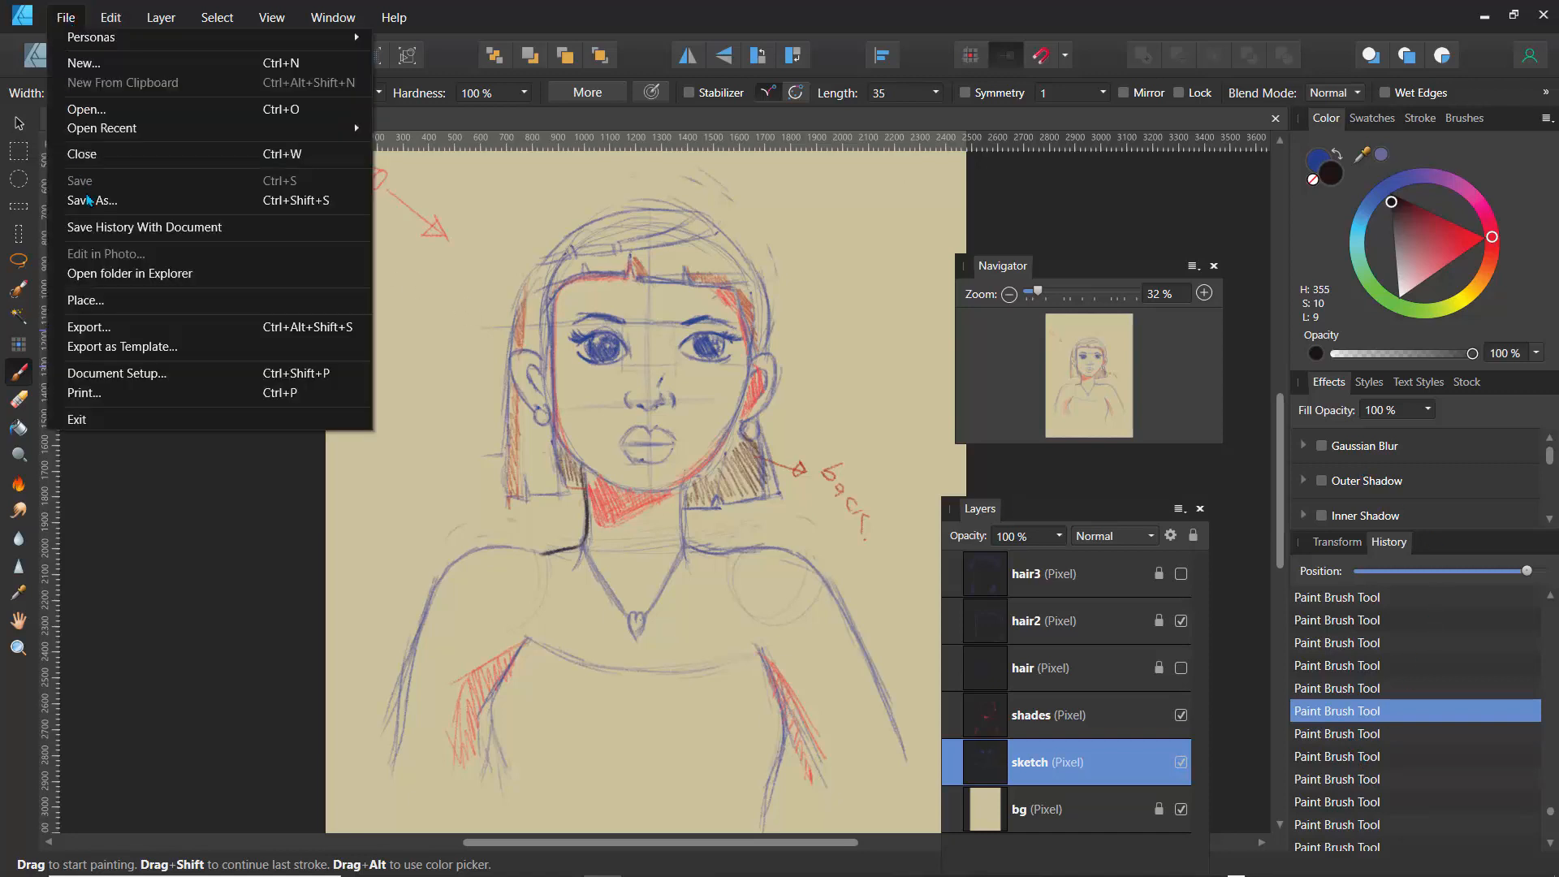
click(91, 205)
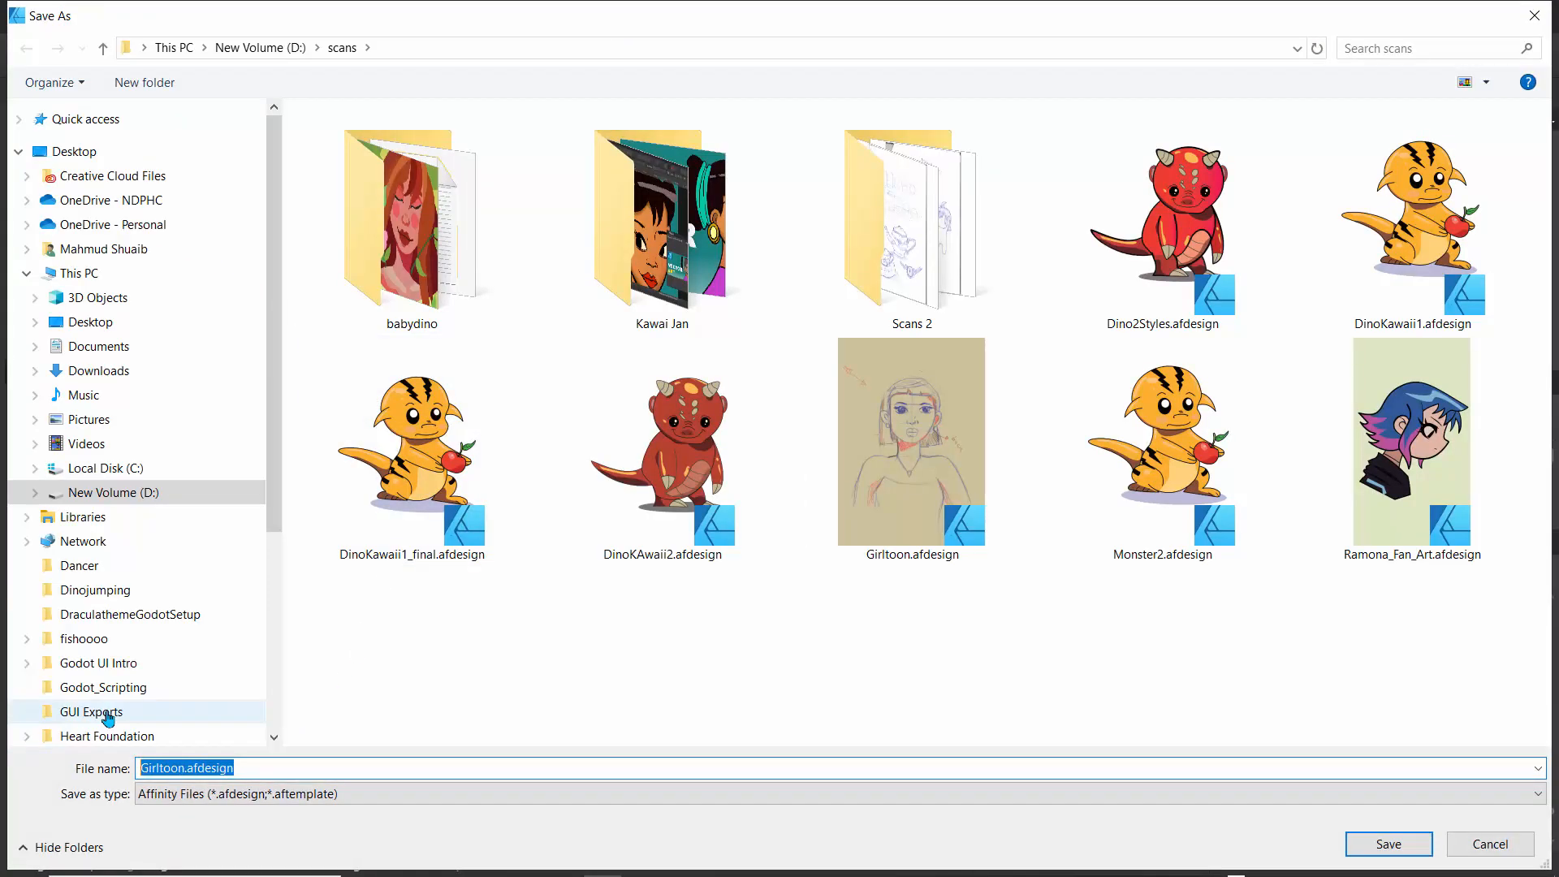
text(Toon)
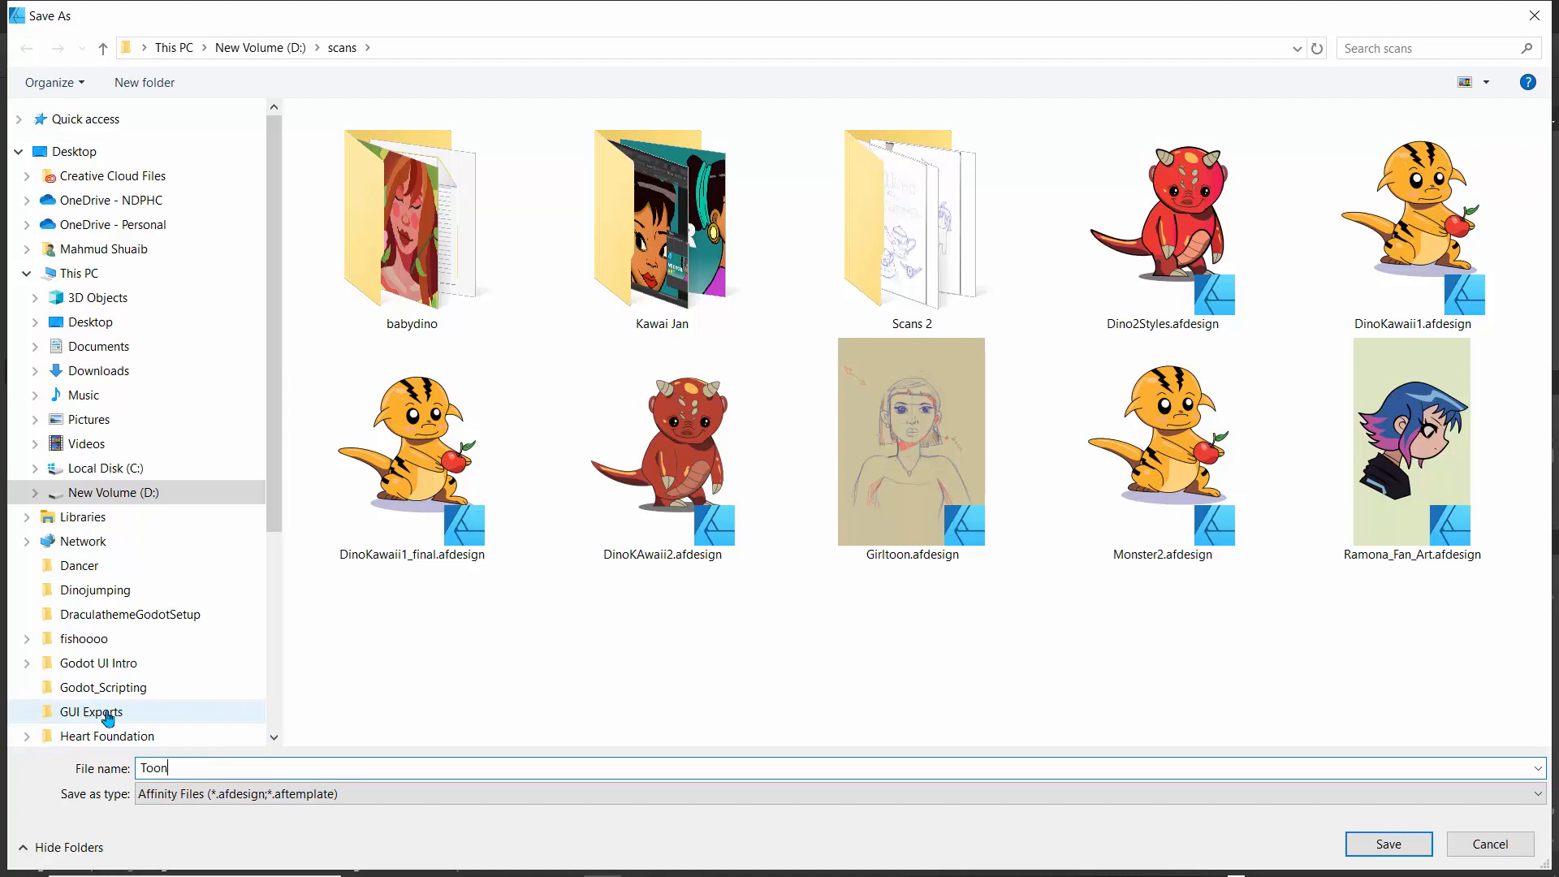
text(Girl0)
key(BackSpace)
text(Sketch01)
key(Return)
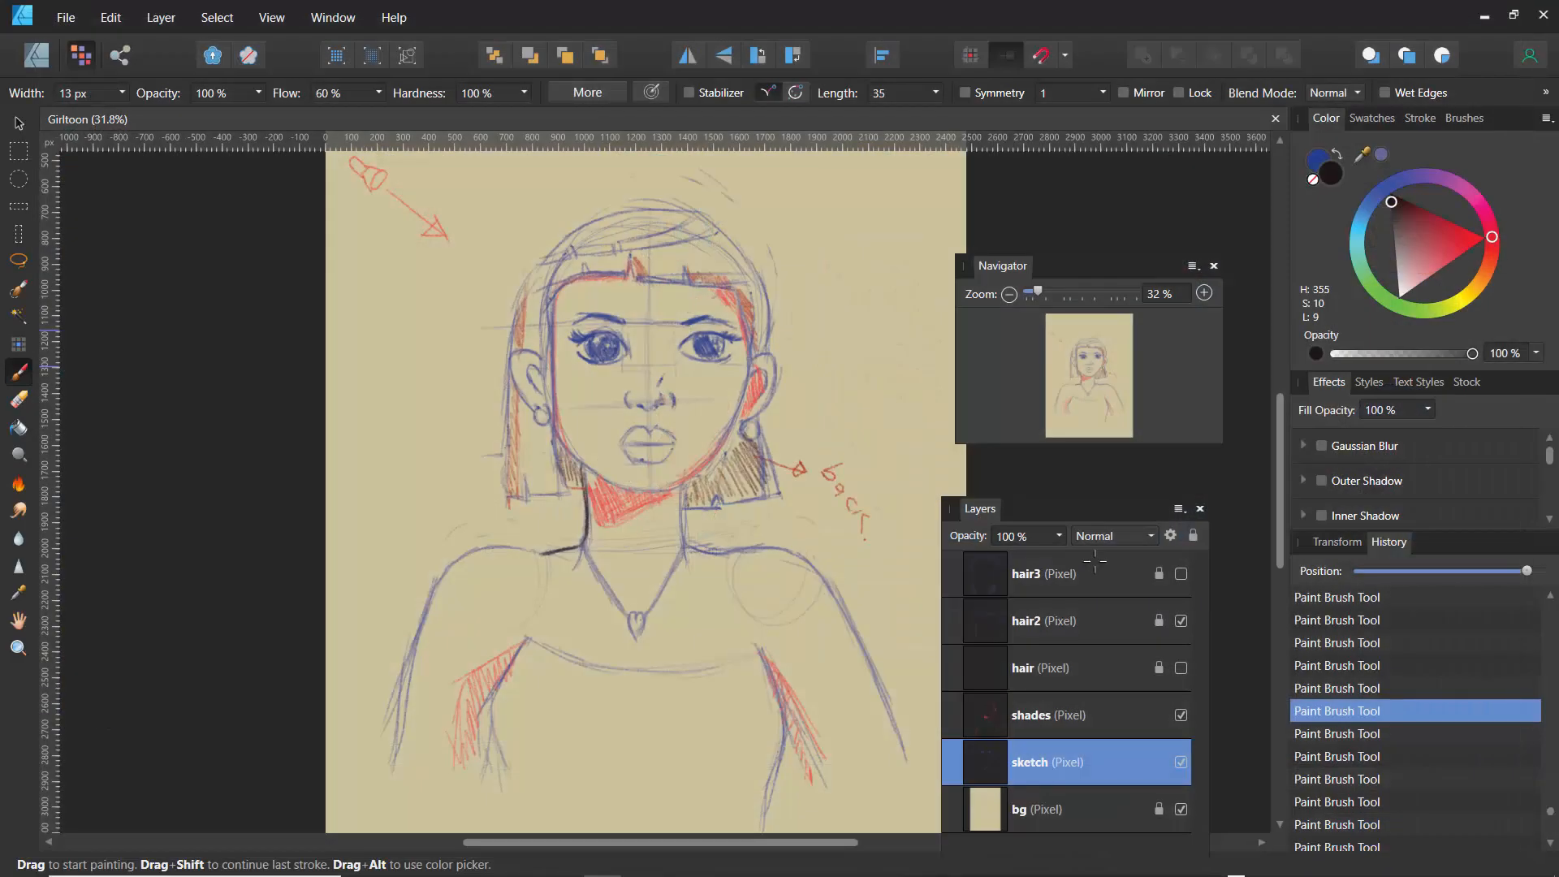
click(73, 16)
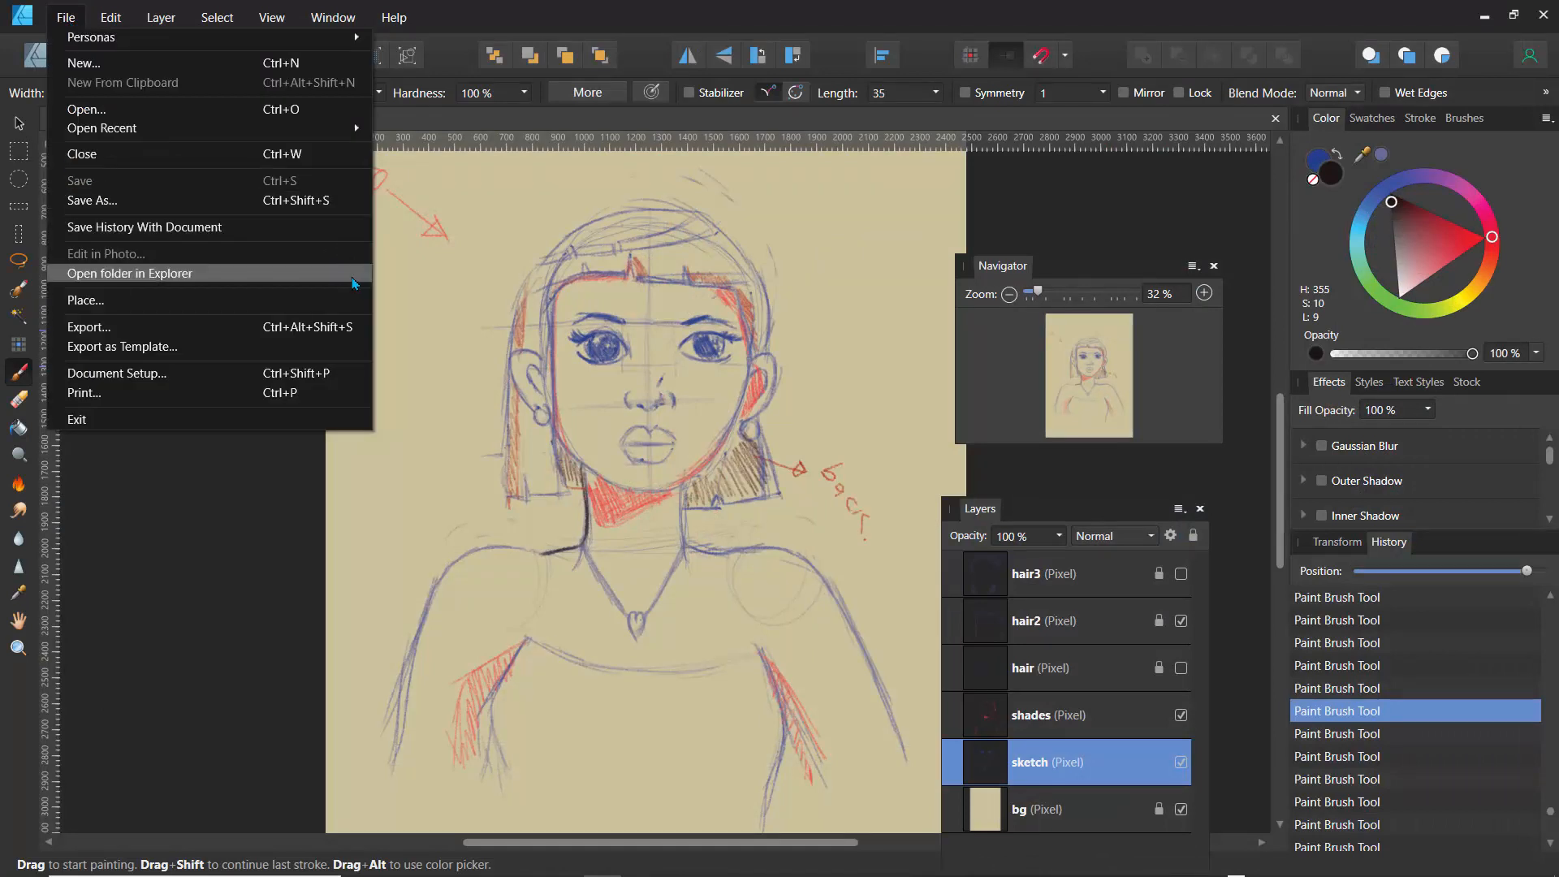
click(808, 34)
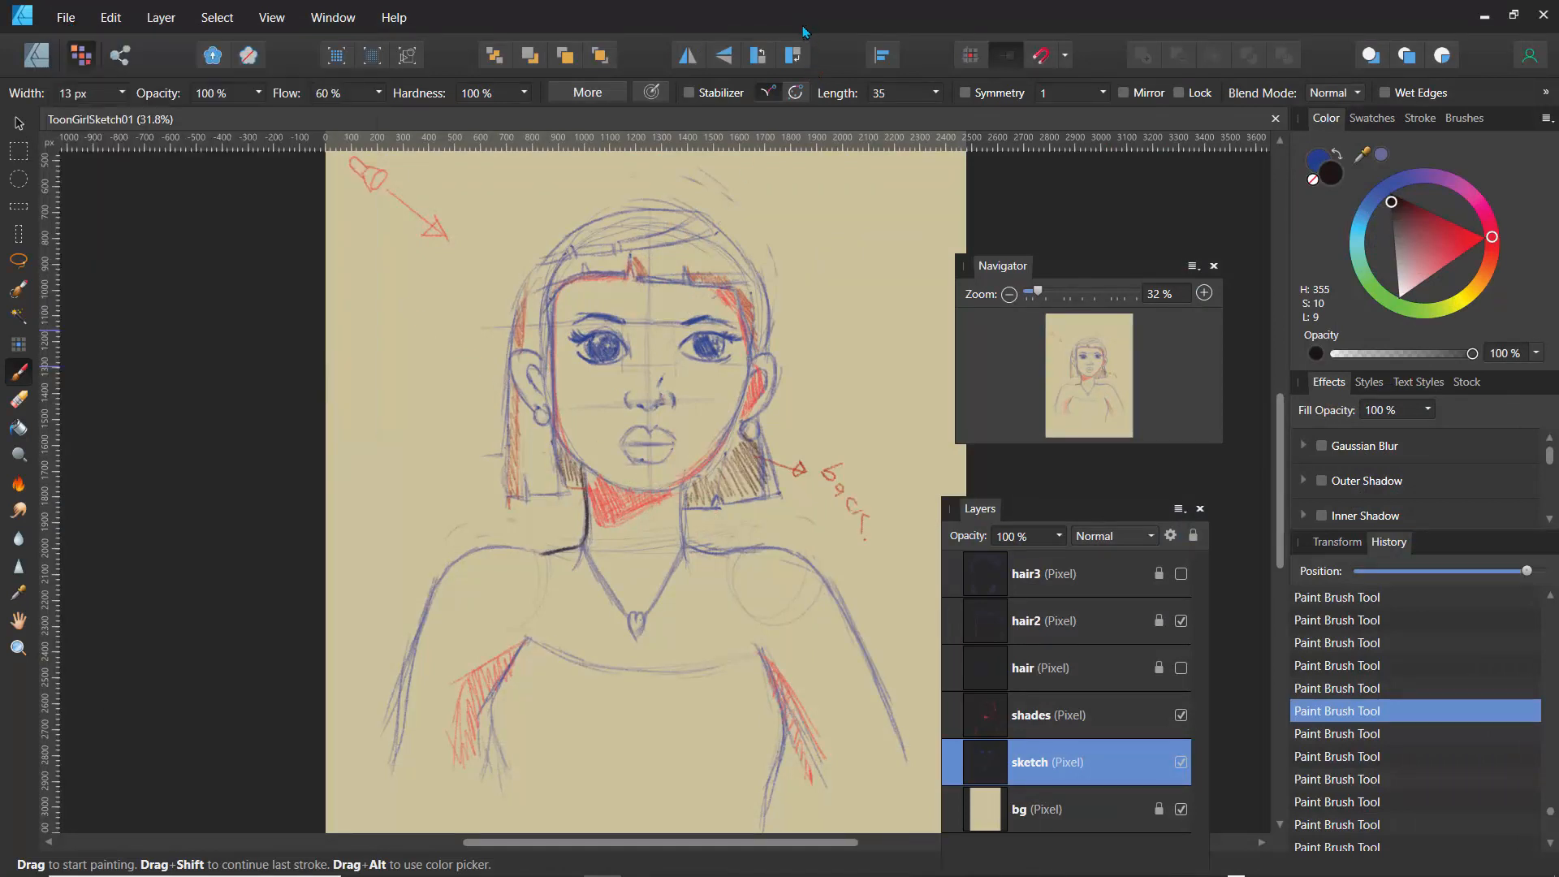